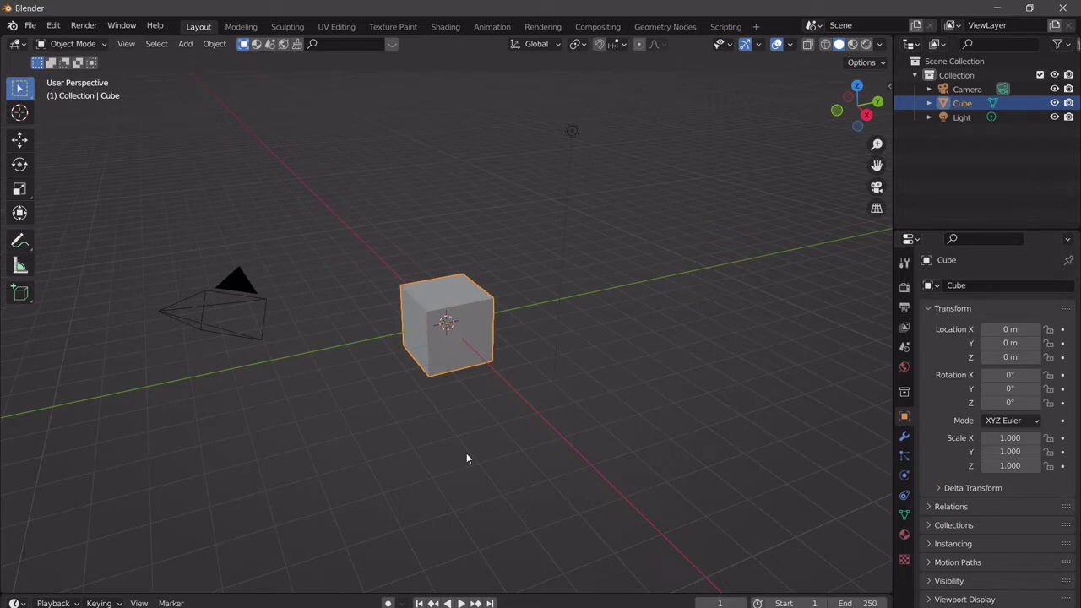
- Delete the default camera, cube and light from the scene
scroll(551, 354, down, 4)
drag(559, 406, 287, 173)
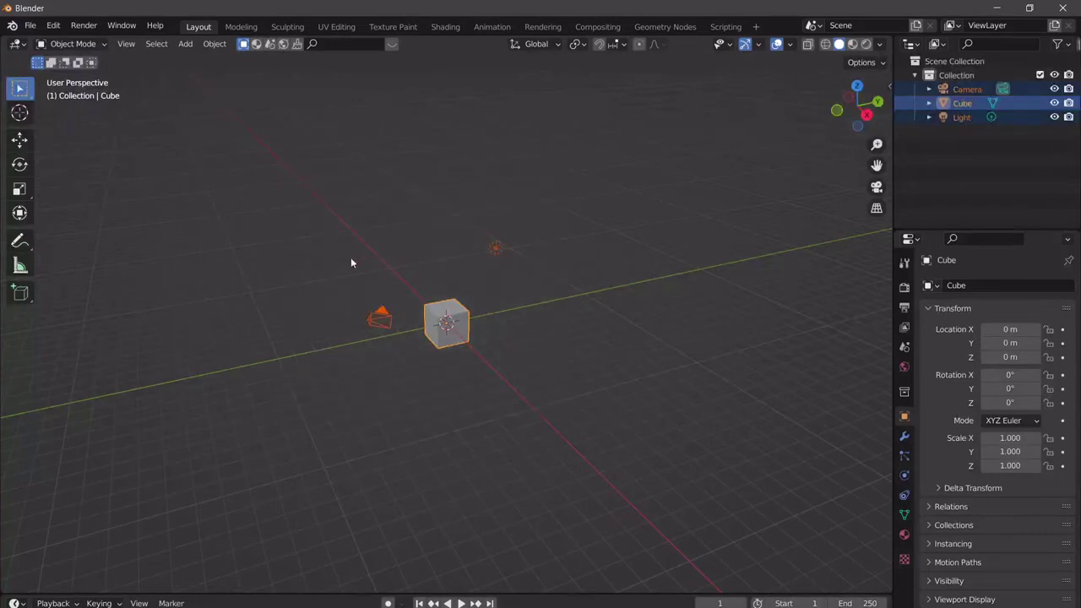
drag(586, 415, 284, 200)
key(x)
click(346, 271)
- Add a cube mesh at the origin and scale it uniformly to about 4.4
key(shift+a)
mouse_move(483, 308)
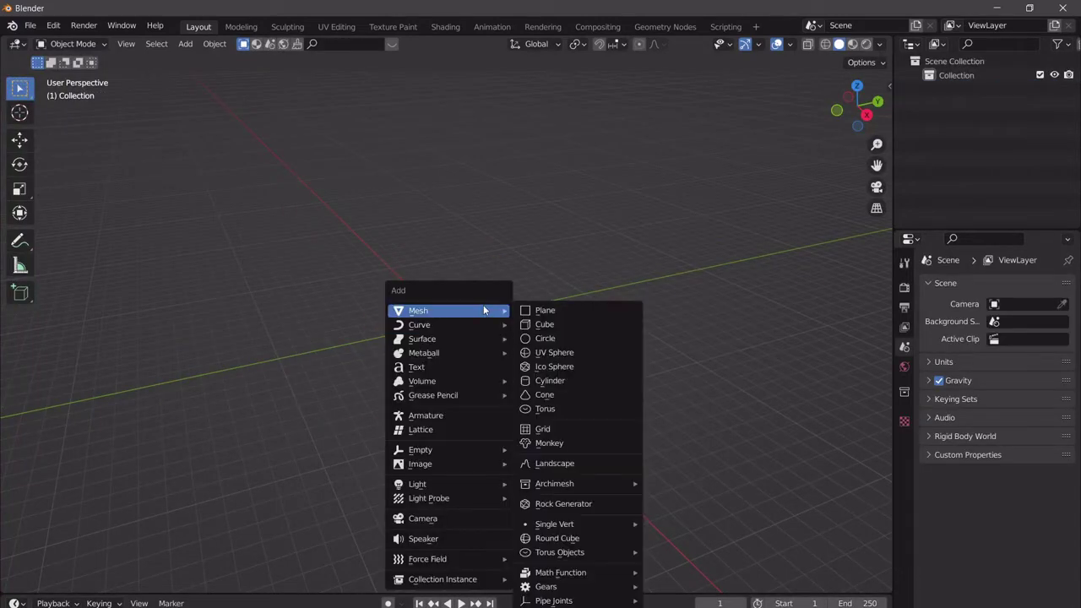
click(563, 326)
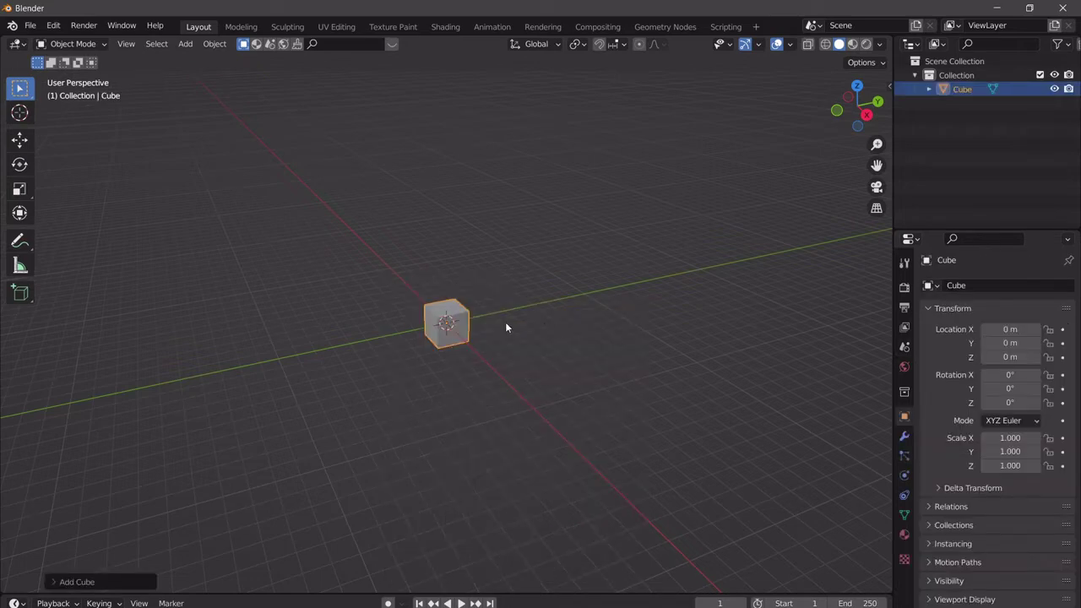
key(s)
click(676, 309)
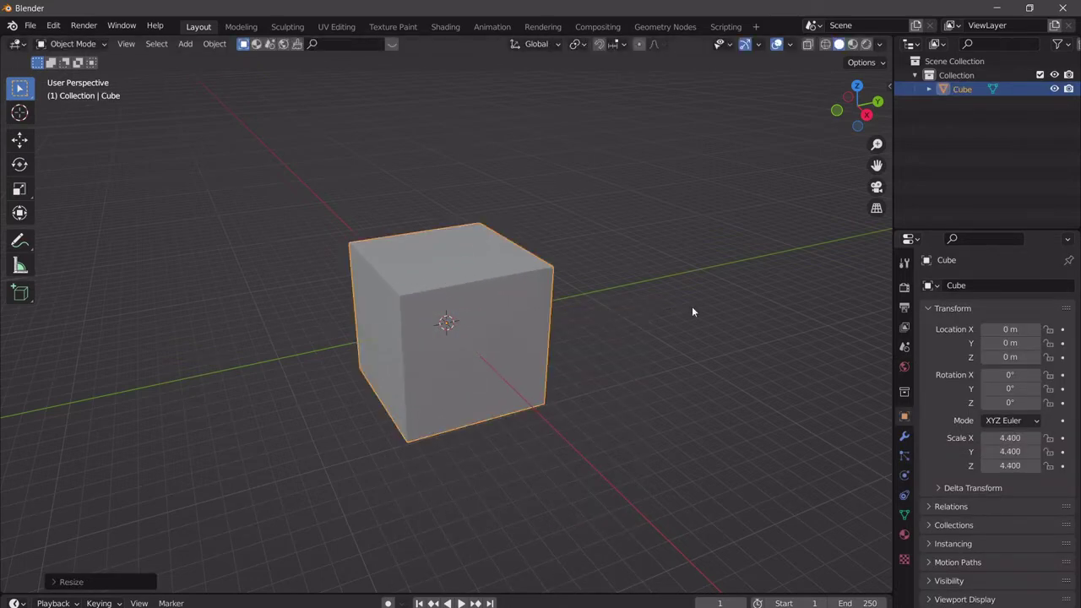
- Stretch the cube along the X axis to a scale of about 9.37
key(s)
key(x)
click(791, 294)
- Cut four evenly spaced edge loops across the box's length in Edit Mode, without sliding them off centre
middle_drag(537, 311, 609, 334)
key(Tab)
key(ctrl+r)
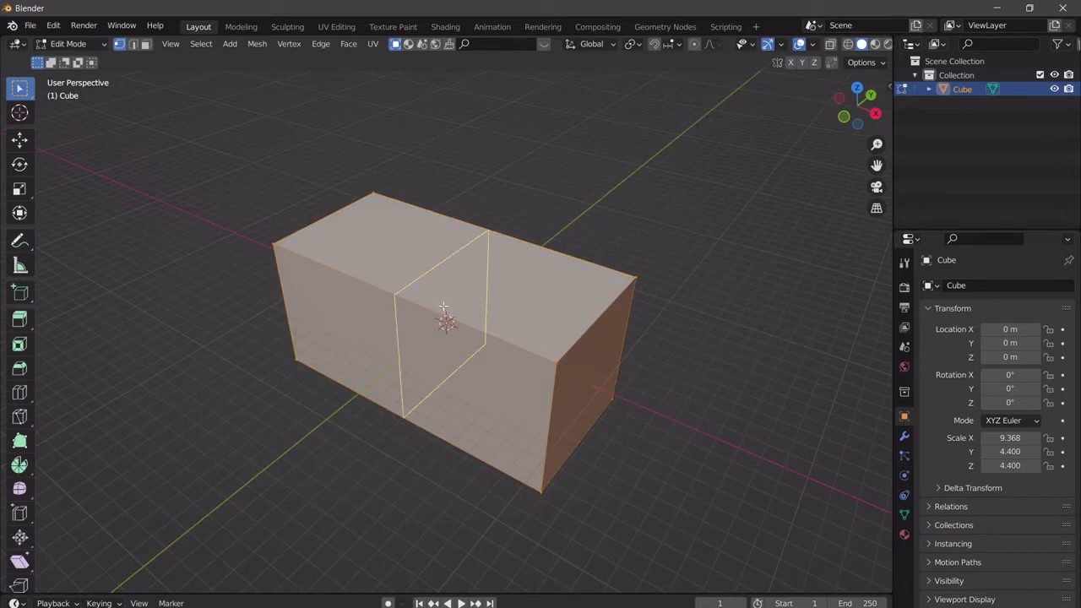
scroll(444, 307, up, 5)
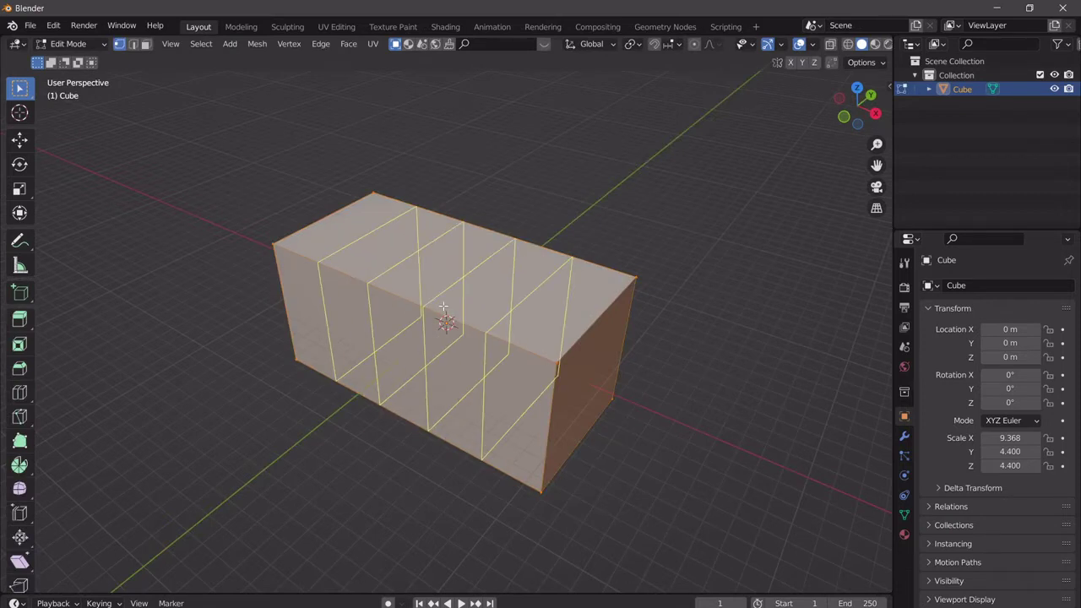
click(443, 306)
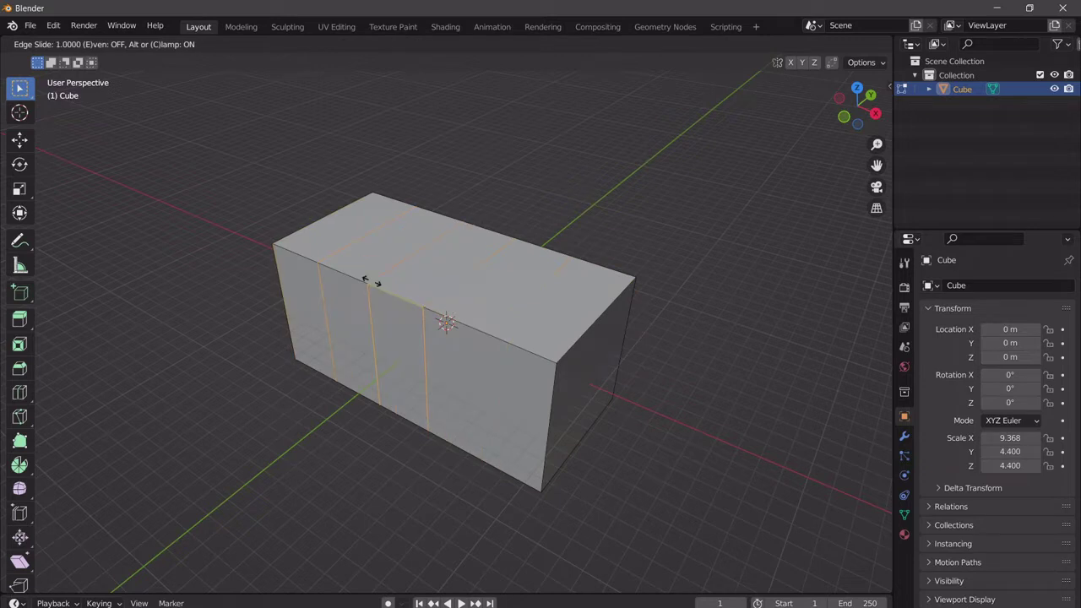
click(443, 411)
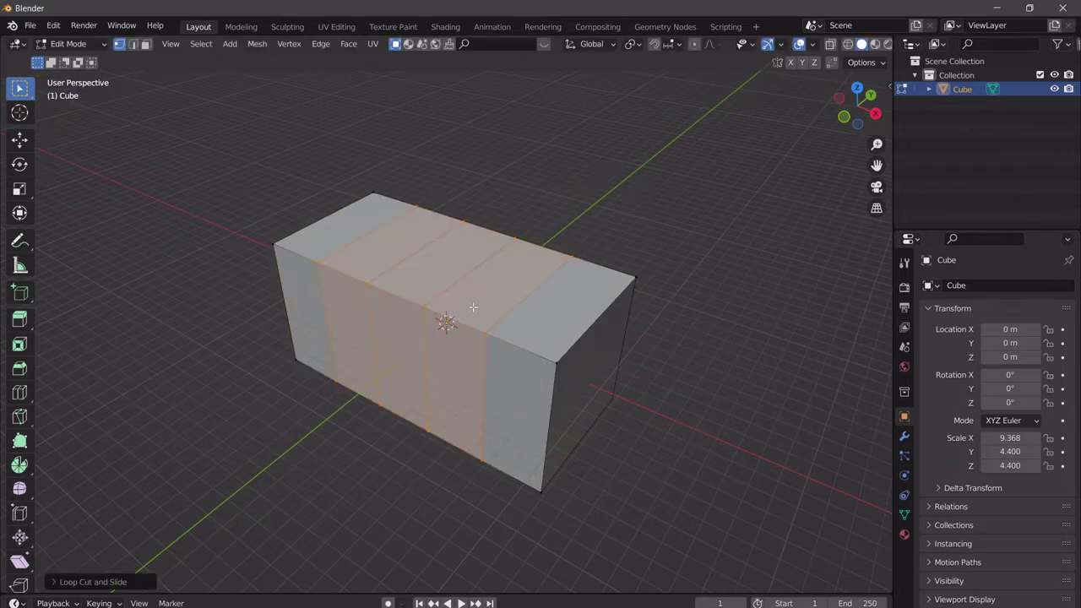
- Switch to face selection and select the top and front faces of the box's second and fourth sections
click(147, 46)
mouse_move(541, 414)
middle_down()
mouse_move(502, 362)
mouse_move(519, 415)
mouse_move(524, 405)
middle_up()
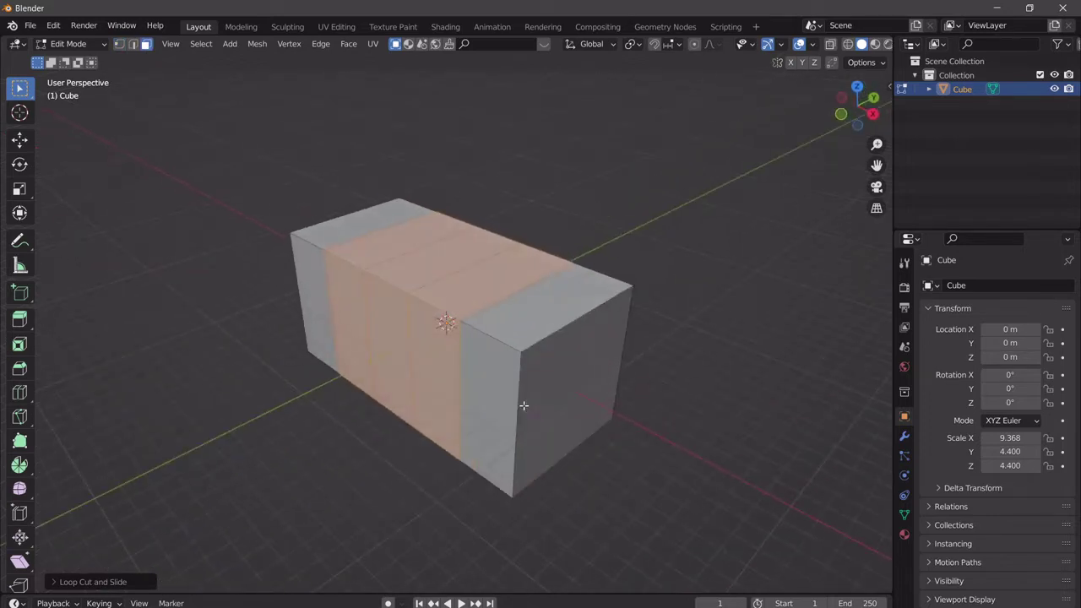
click(361, 255)
shift+click(358, 270)
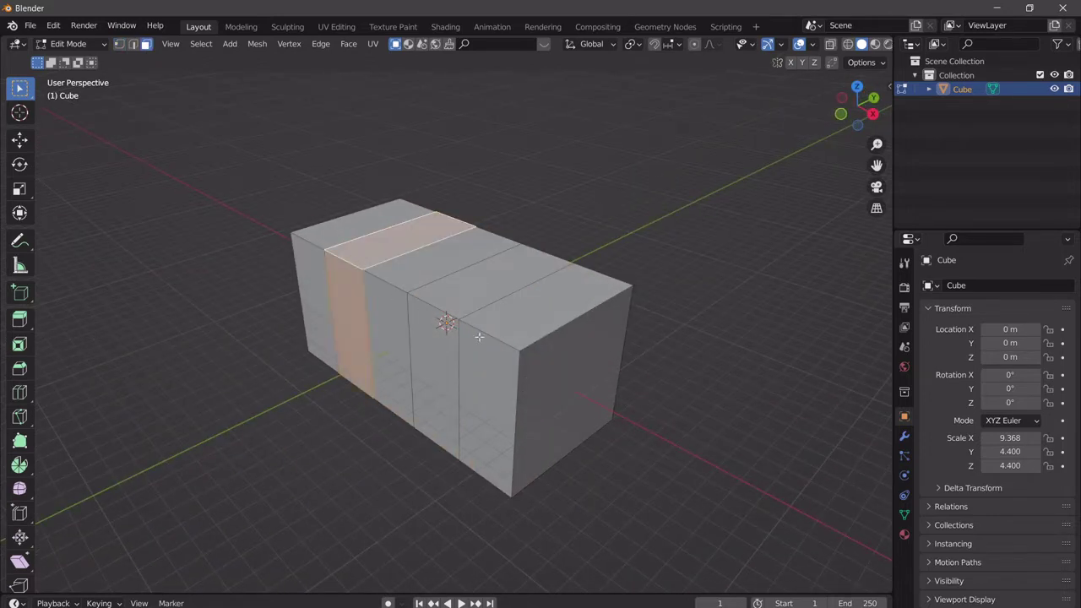
shift+click(444, 306)
middle_drag(443, 307, 533, 383)
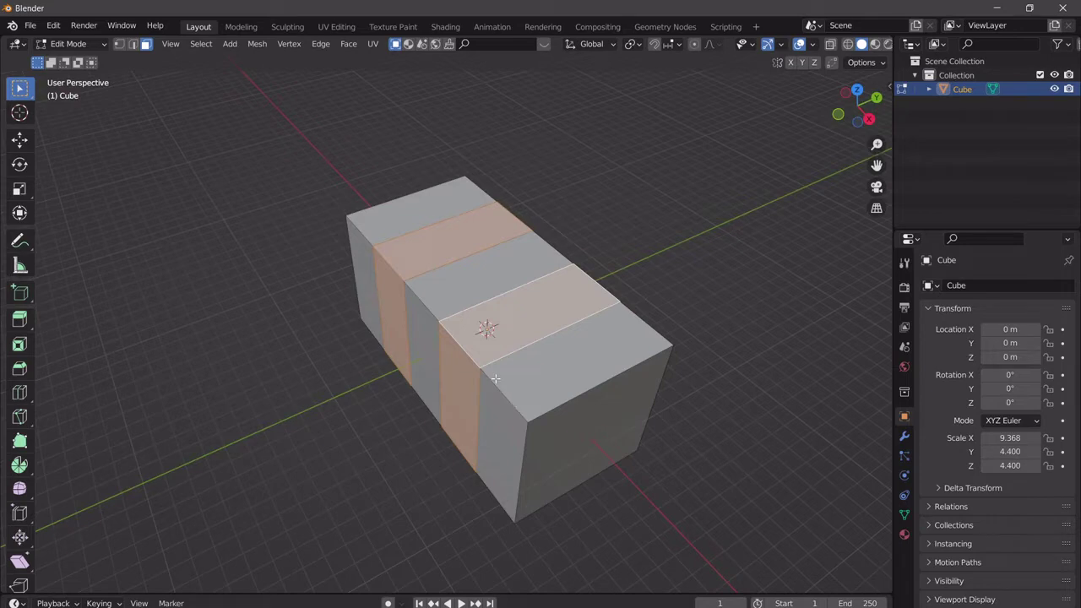
- Toggle the program window to fullscreen
click(85, 25)
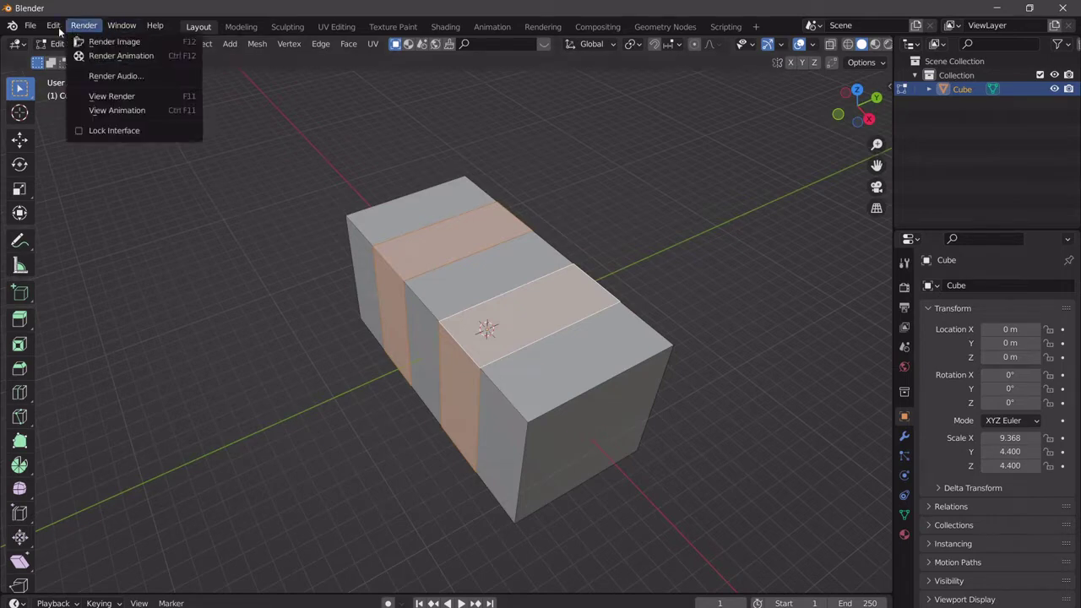
click(122, 26)
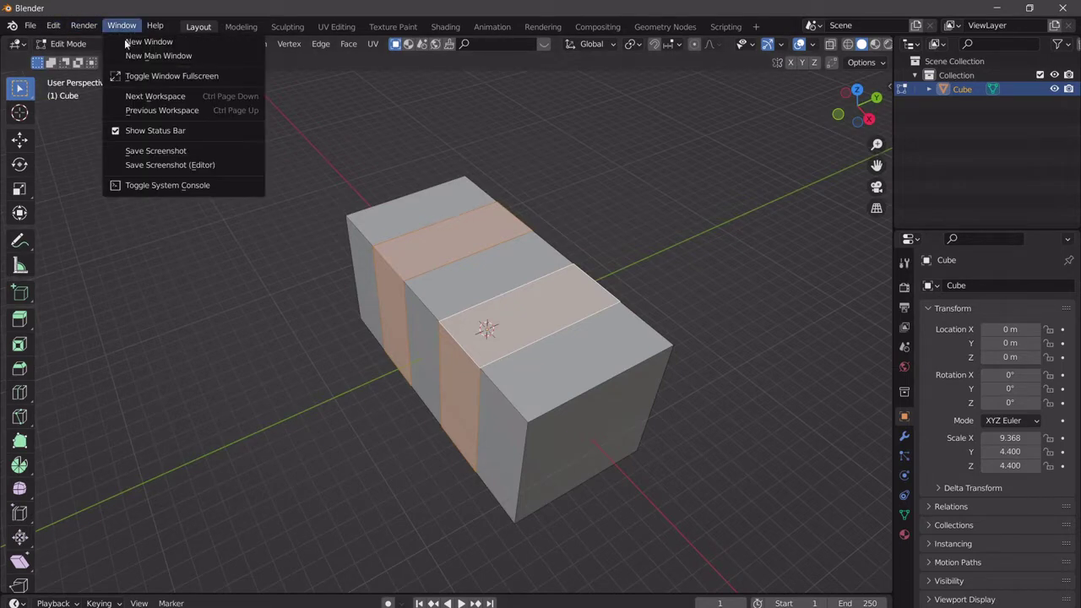
click(142, 76)
- Try to extrude the selected face bands and scale them outward from the box
middle_drag(437, 275, 540, 275)
key(e)
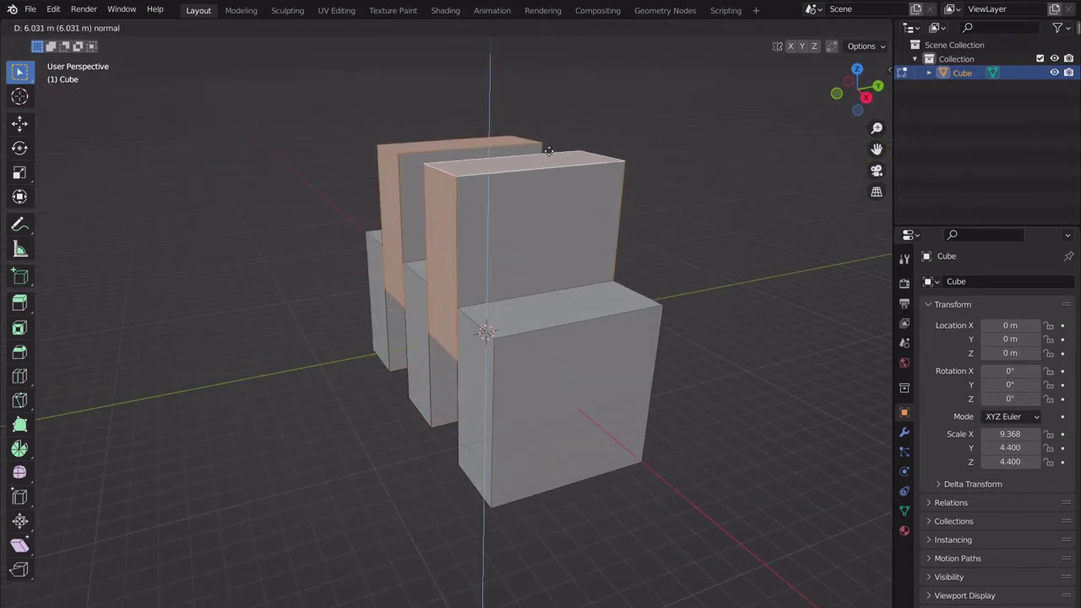
right_click(527, 276)
key(s)
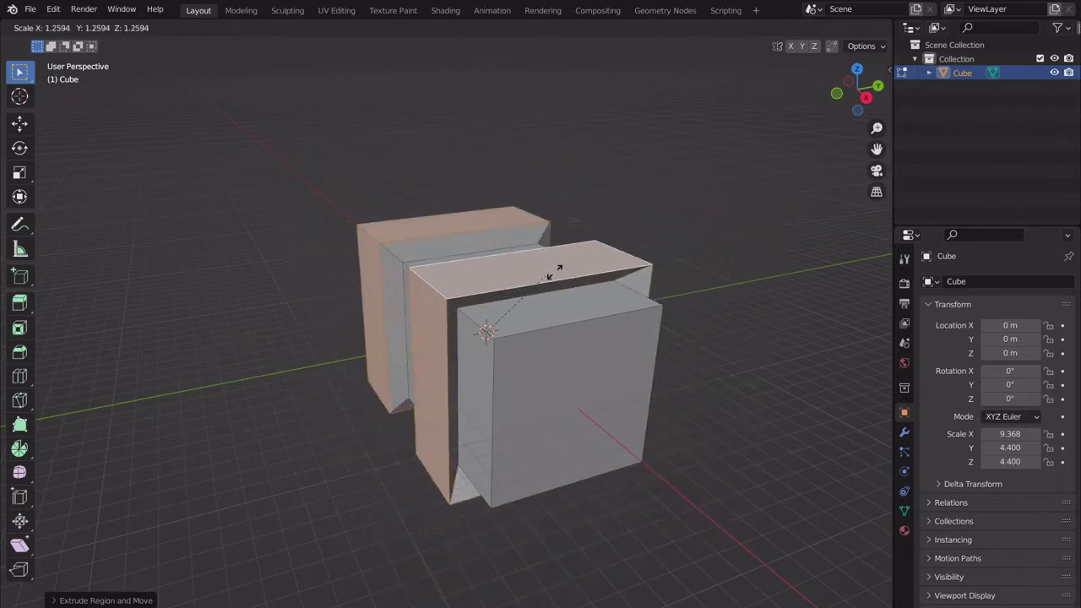
right_click(527, 348)
middle_drag(528, 350, 654, 268)
key(s)
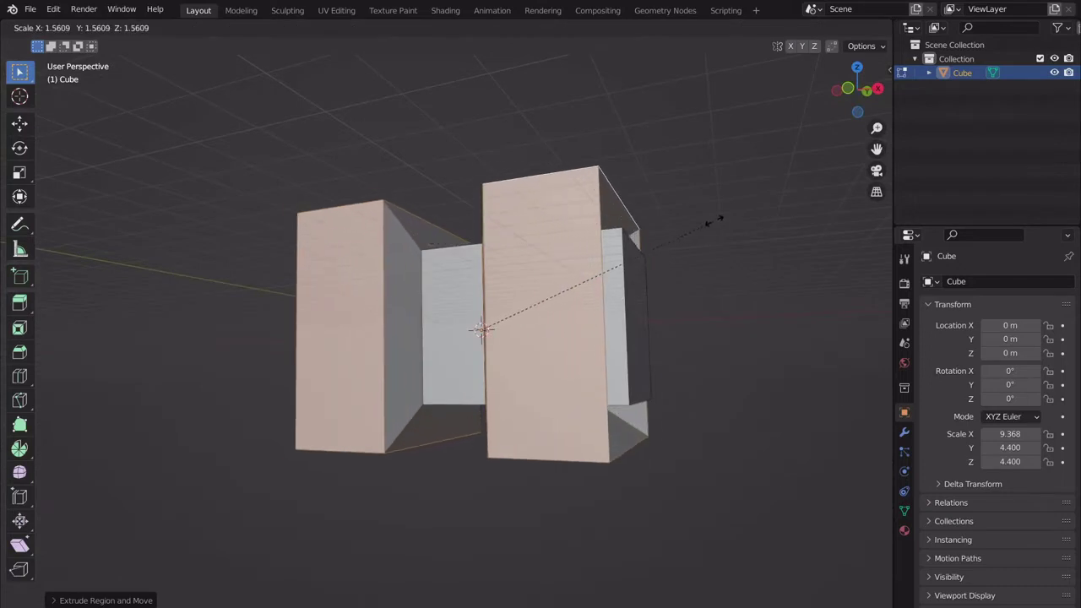
right_click(730, 209)
middle_drag(592, 324, 534, 414)
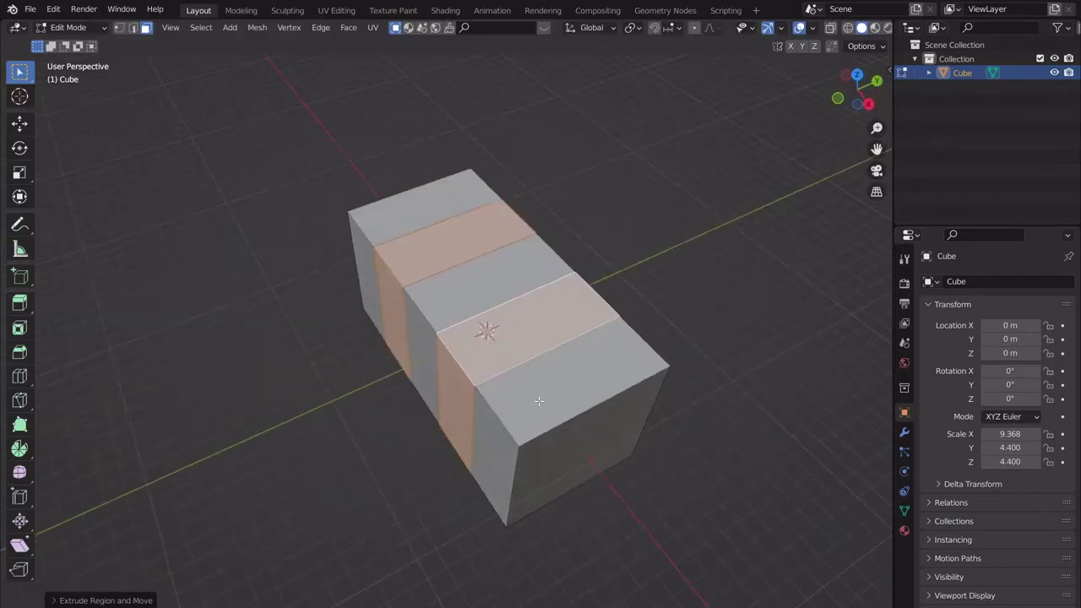
- Undo the extrusion and the face selections, and return to Object Mode
key(ctrl+z)
key(ctrl+z)
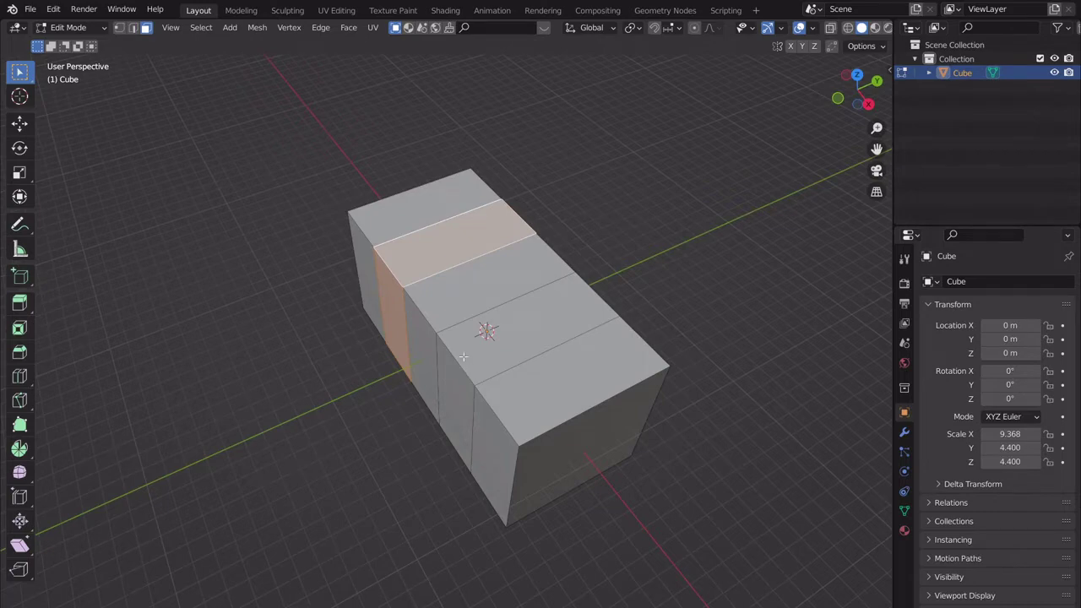
key(ctrl+z)
key(Tab)
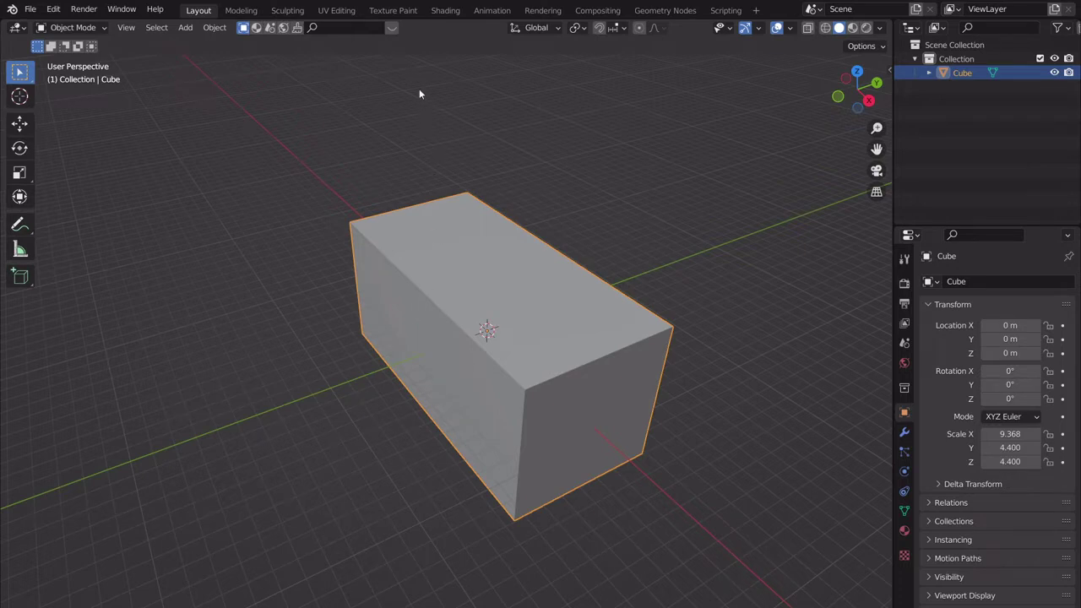
- Try to move and rotate the top face of the box's fourth section, cancel both transforms, and return to Object Mode
middle_drag(502, 328, 500, 420)
key(Tab)
click(526, 372)
key(g)
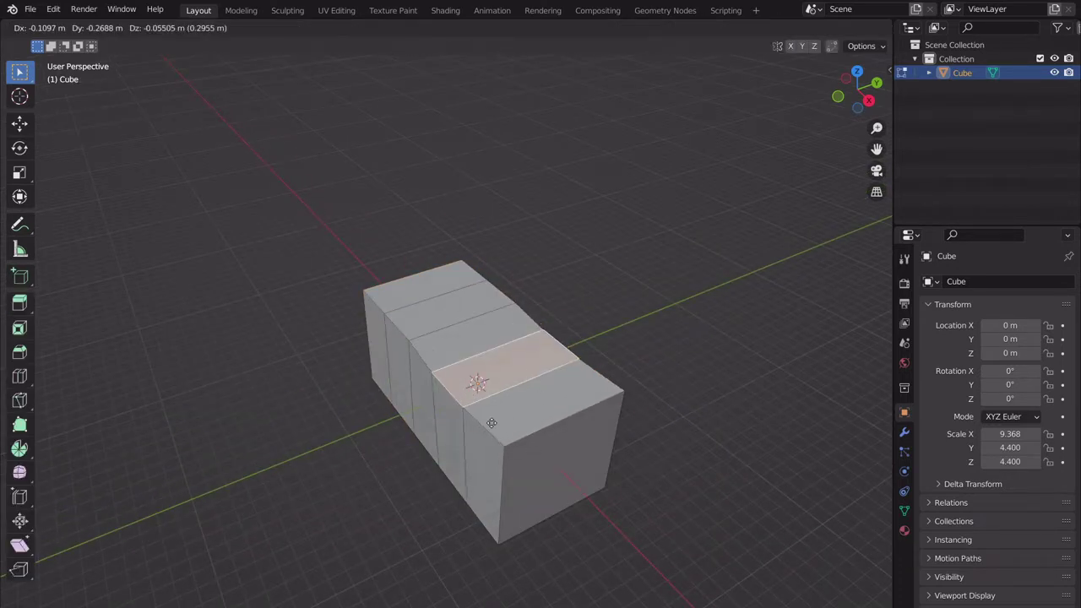
key(Escape)
key(r)
key(Escape)
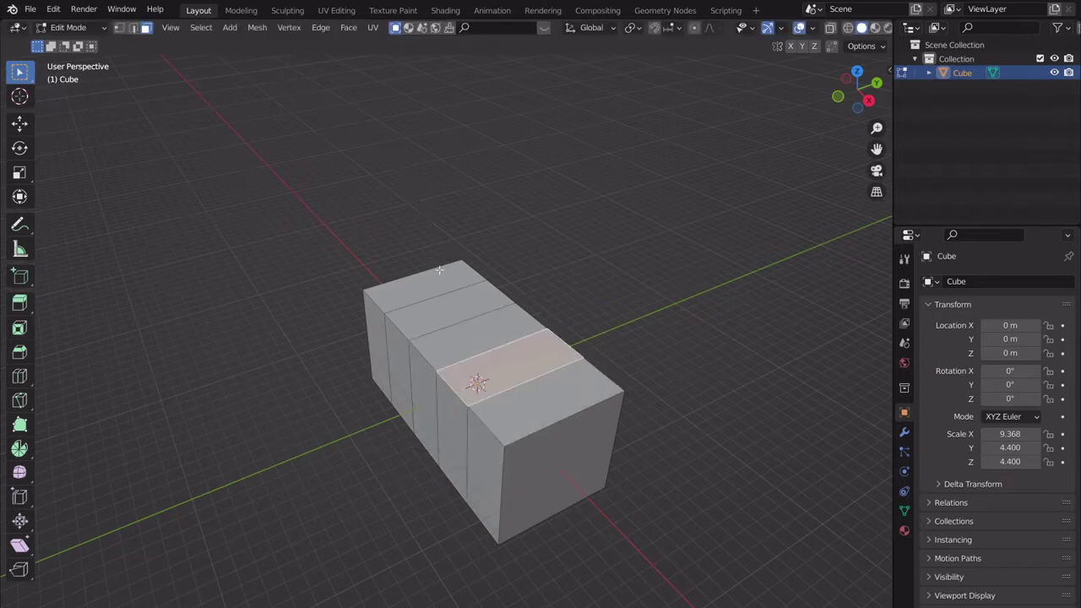
key(Tab)
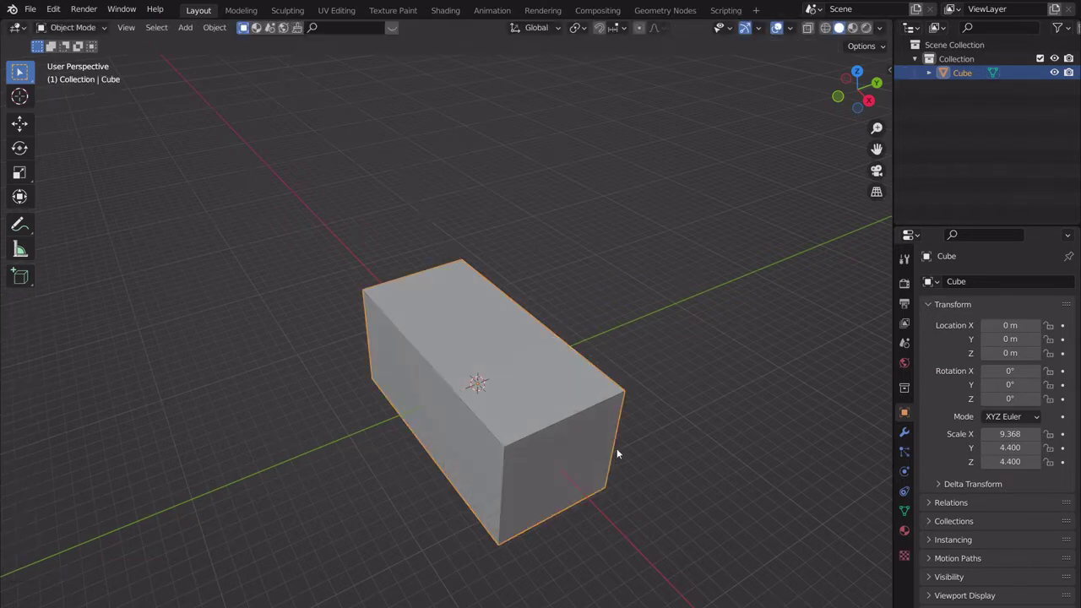
- Give the box a new material with a bright pink base color and show it in Material Preview shading
click(905, 530)
click(950, 343)
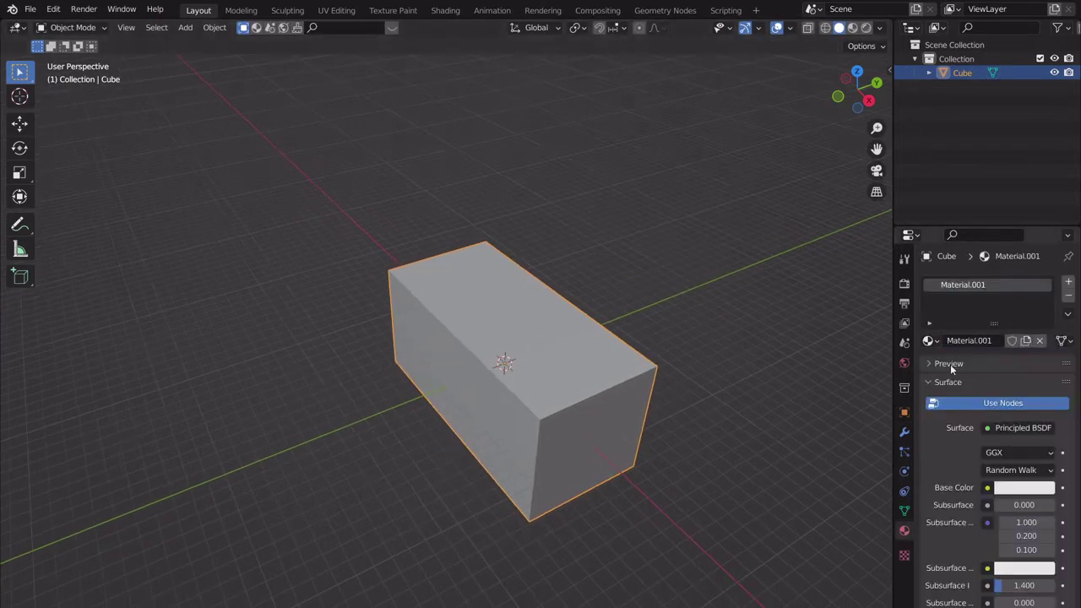
click(854, 28)
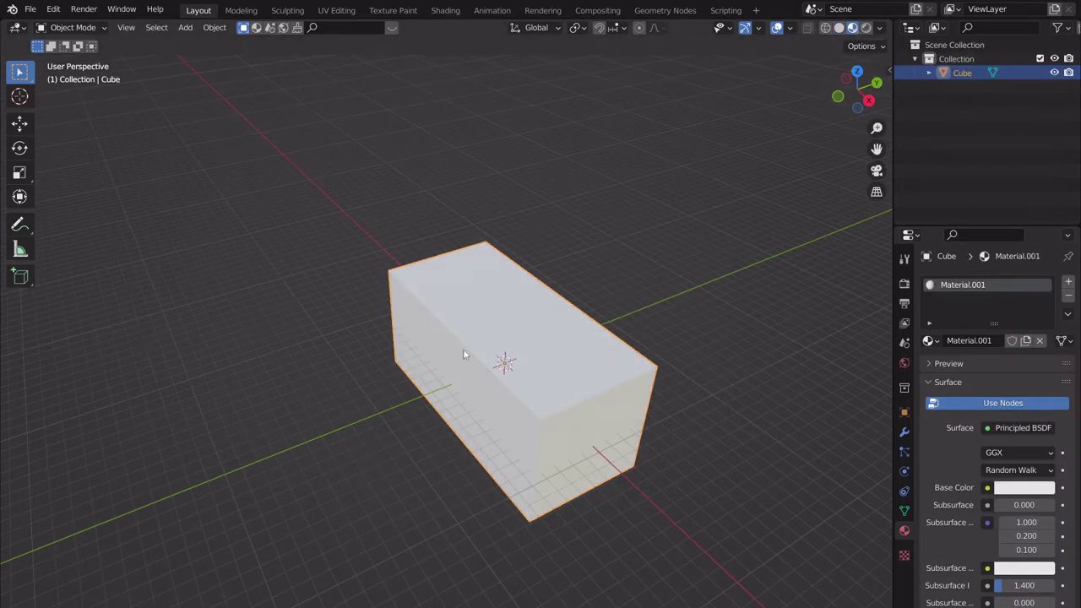
click(1018, 488)
drag(971, 325, 953, 377)
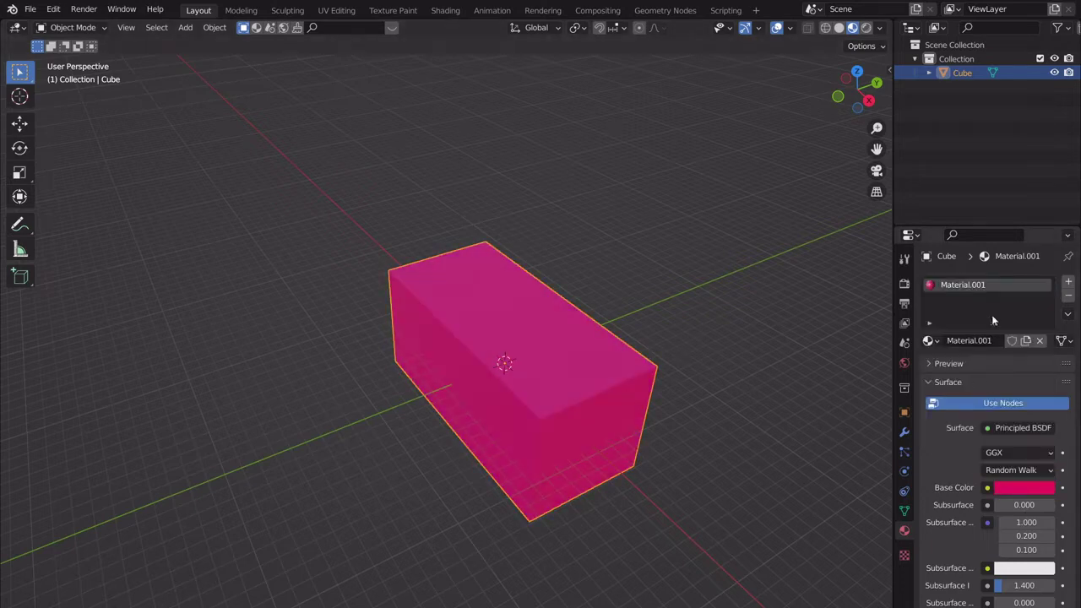
- Add a second material slot to the box with a new material and a blue base color
click(1068, 282)
shift+middle_drag(606, 375, 618, 362)
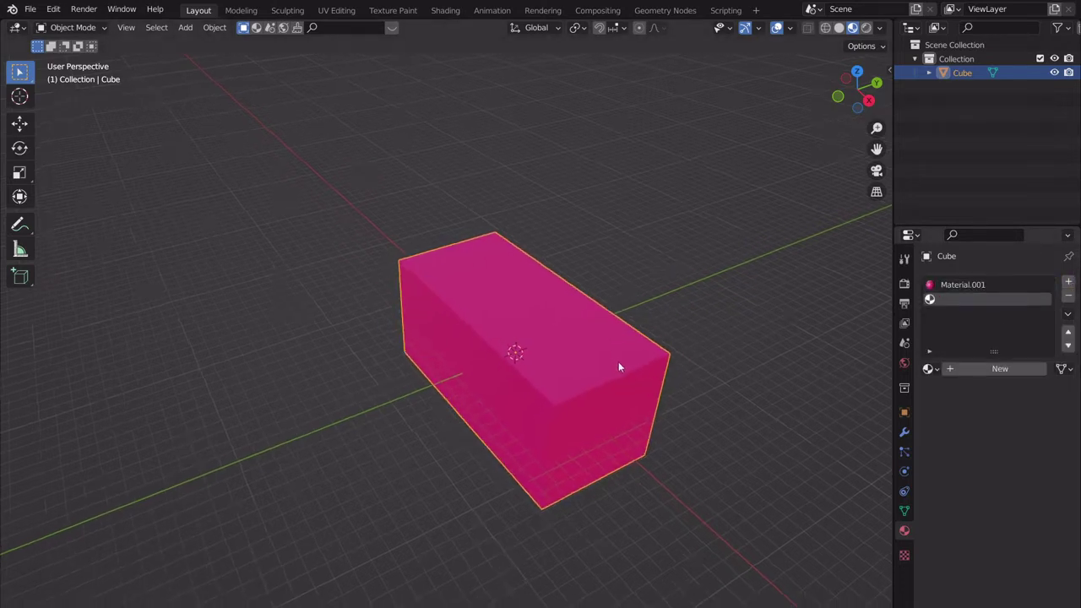
click(997, 368)
click(1029, 514)
drag(1002, 380, 1029, 341)
- Assign the blue Material.002 to the first, third and fifth faces along the box's long front side
middle_drag(727, 399, 606, 361)
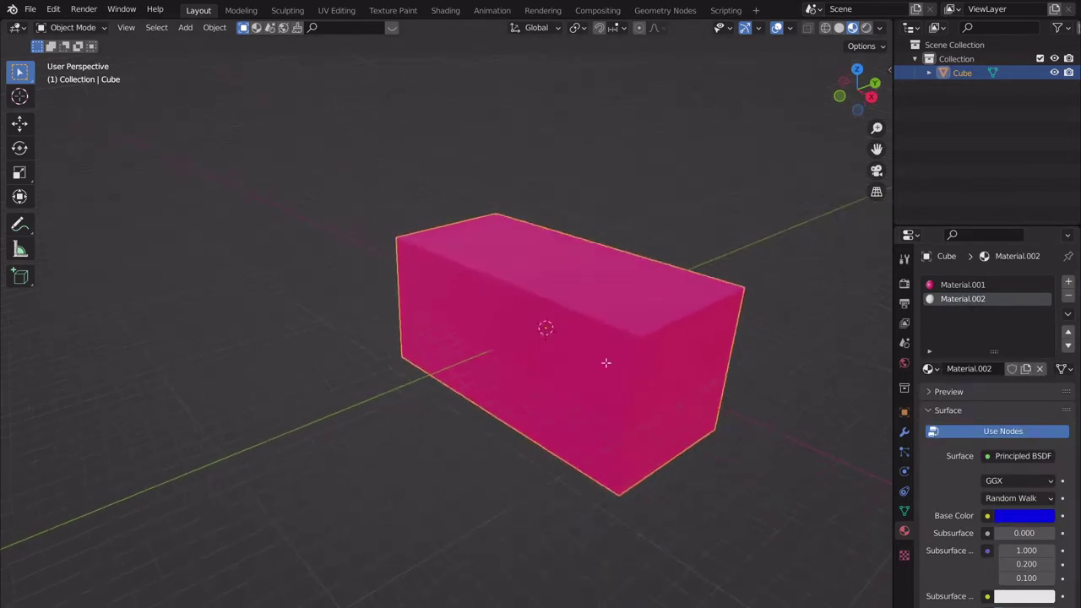
key(Tab)
click(630, 349)
shift+click(481, 331)
shift+click(424, 302)
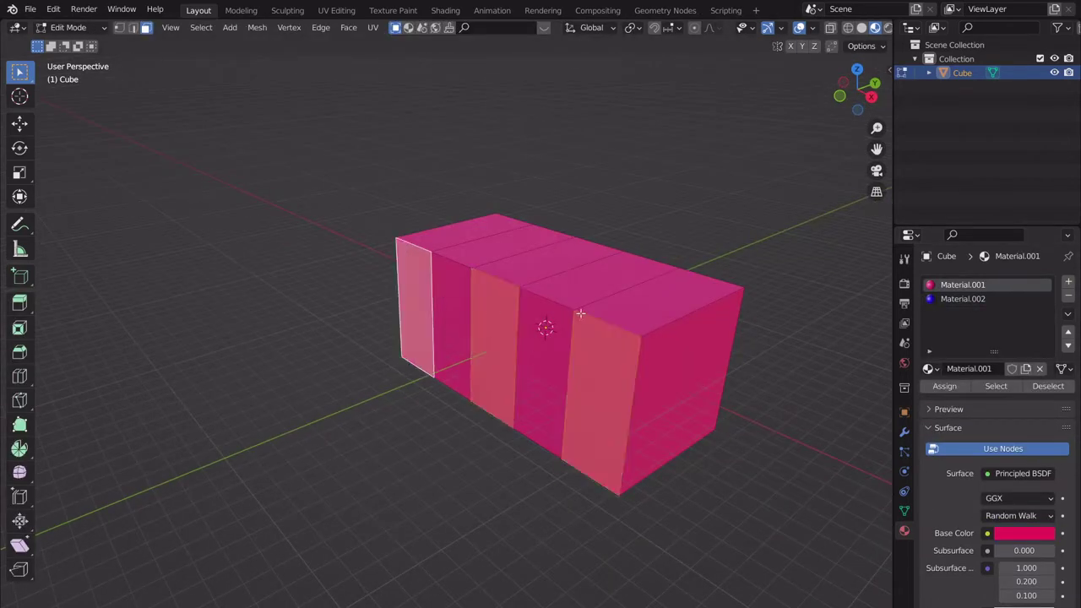
click(963, 299)
click(945, 386)
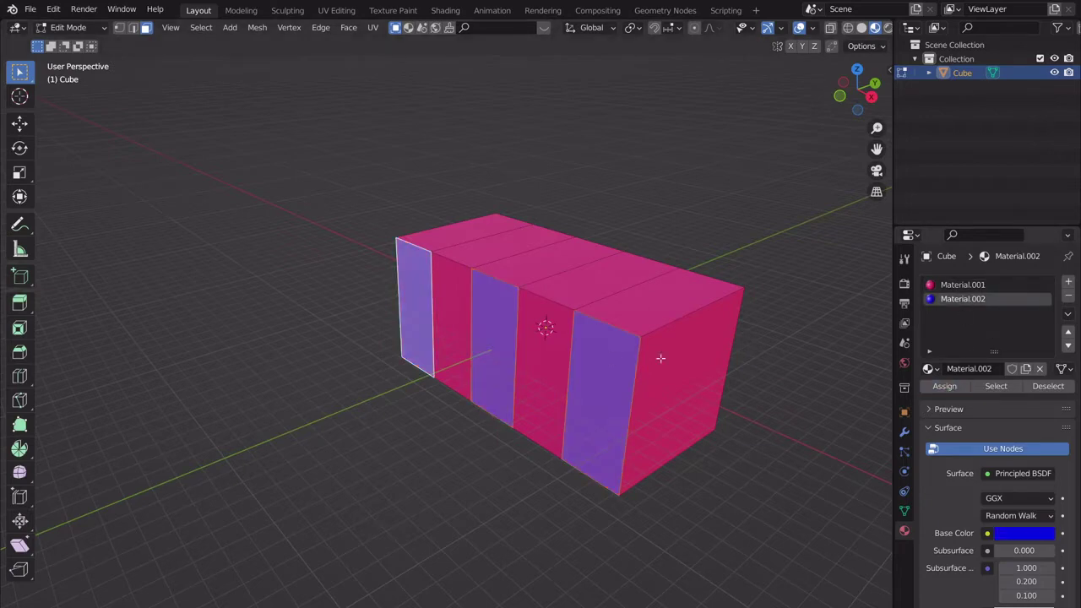
key(Tab)
middle_drag(644, 350, 630, 346)
key(Tab)
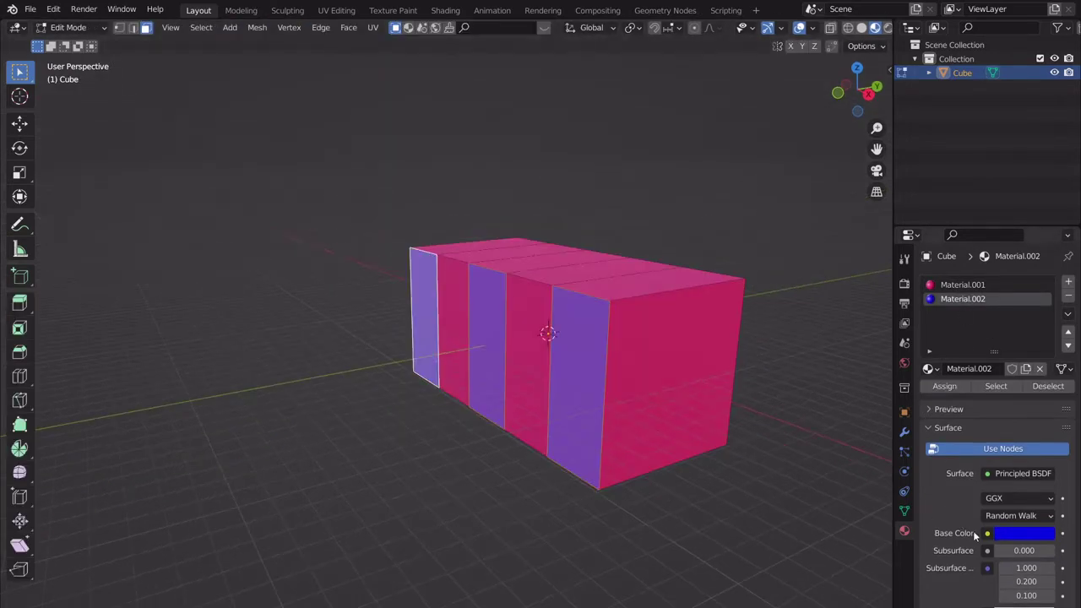
- Set Material.002's base color to an Image Texture, browse the recent textures folders for an image and cancel the file selection
click(989, 533)
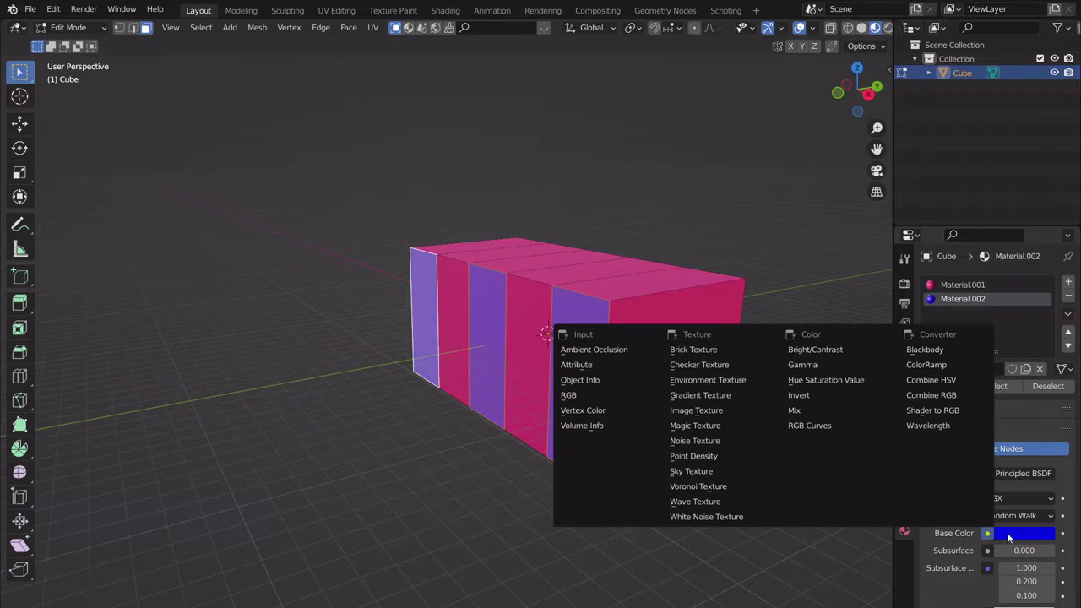
click(714, 410)
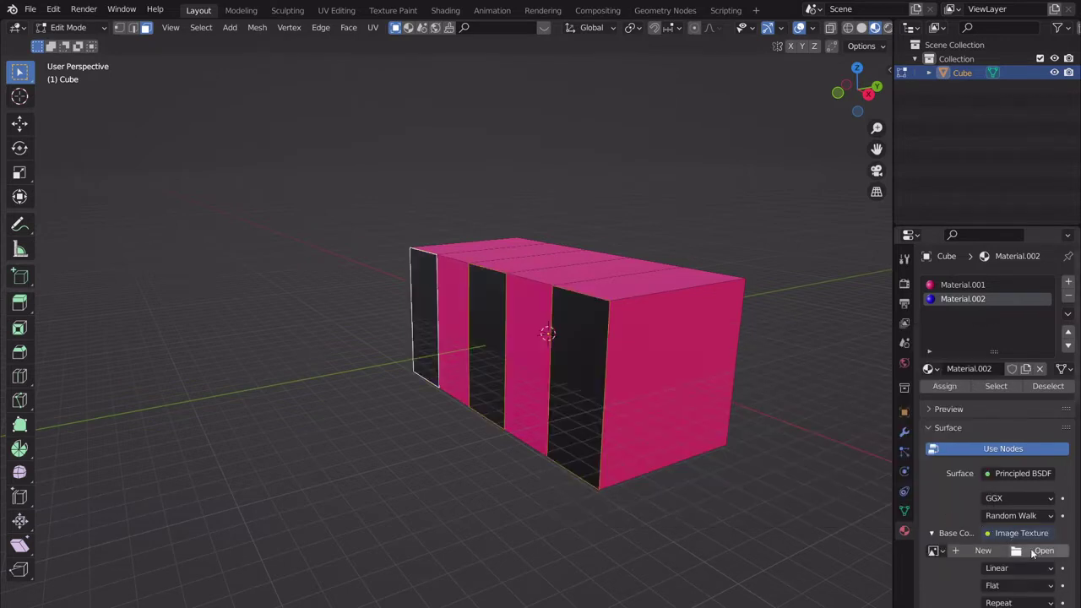
click(1020, 550)
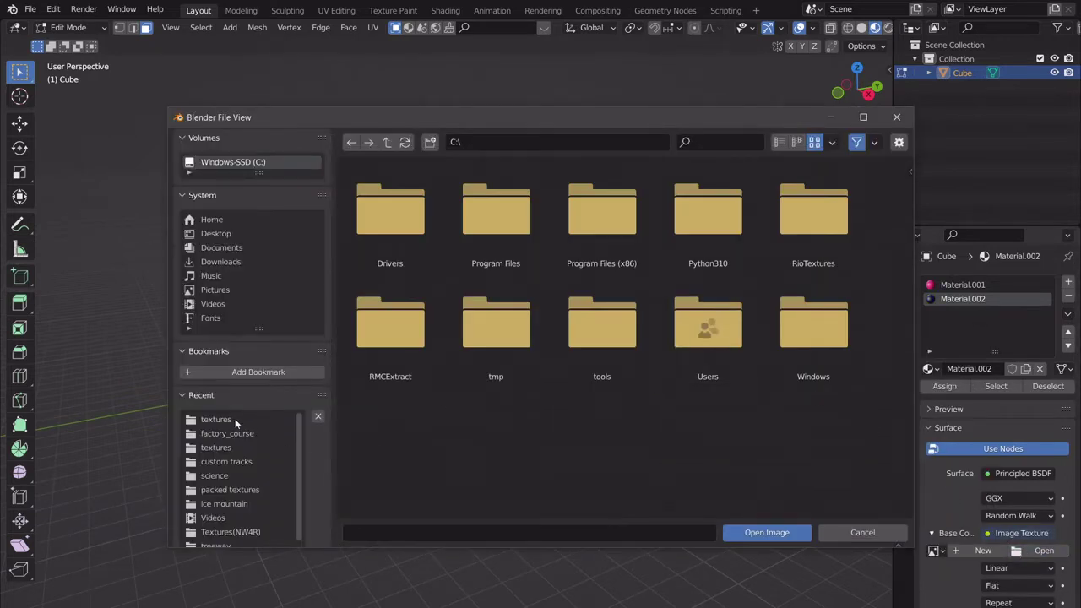
click(236, 418)
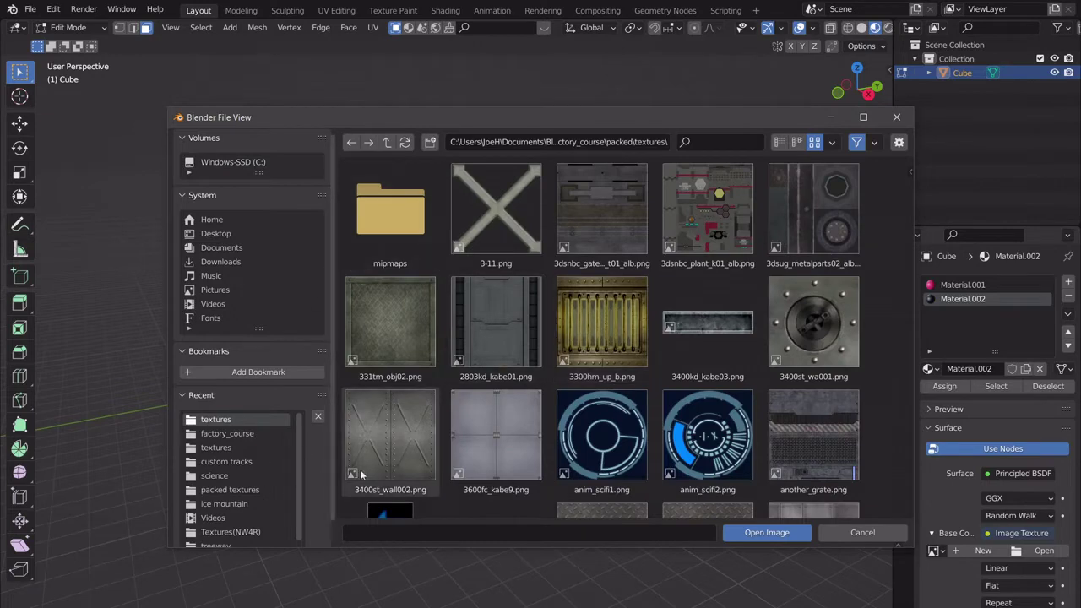
click(241, 449)
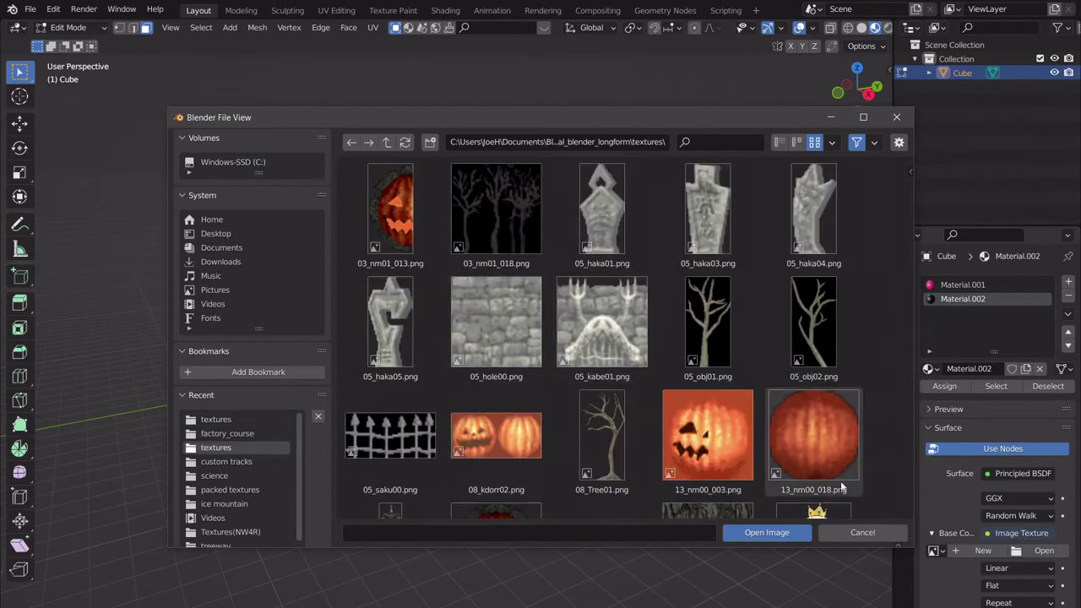
click(863, 532)
- Return to Object Mode and examine Material.002's node tree in the Shading workspace, comparing it with the material settings in Layout
mouse_move(640, 401)
middle_down()
mouse_move(664, 408)
mouse_move(626, 416)
middle_up()
key(Tab)
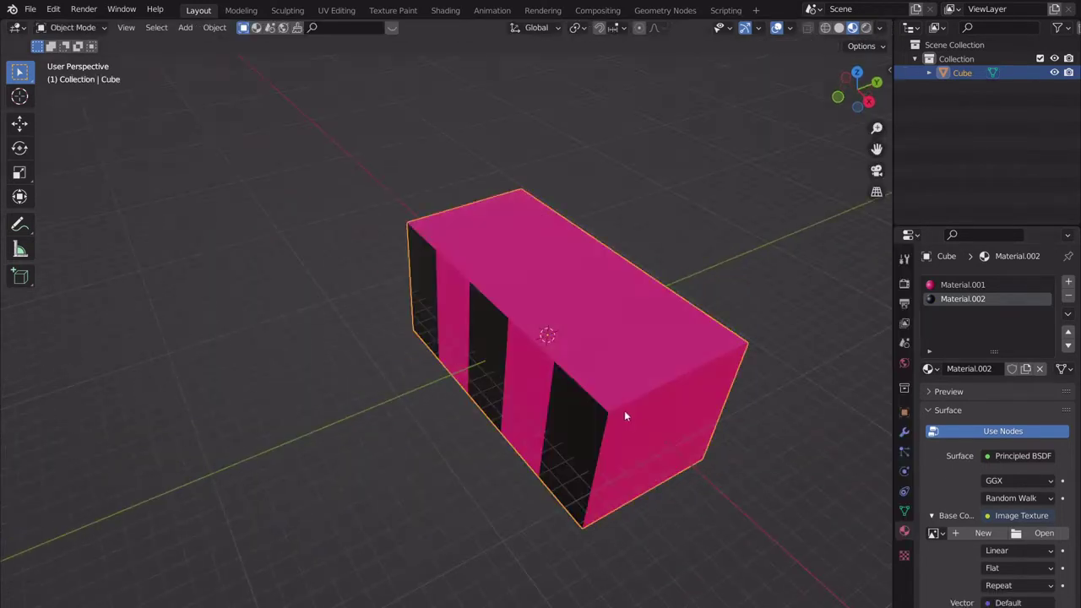
click(446, 11)
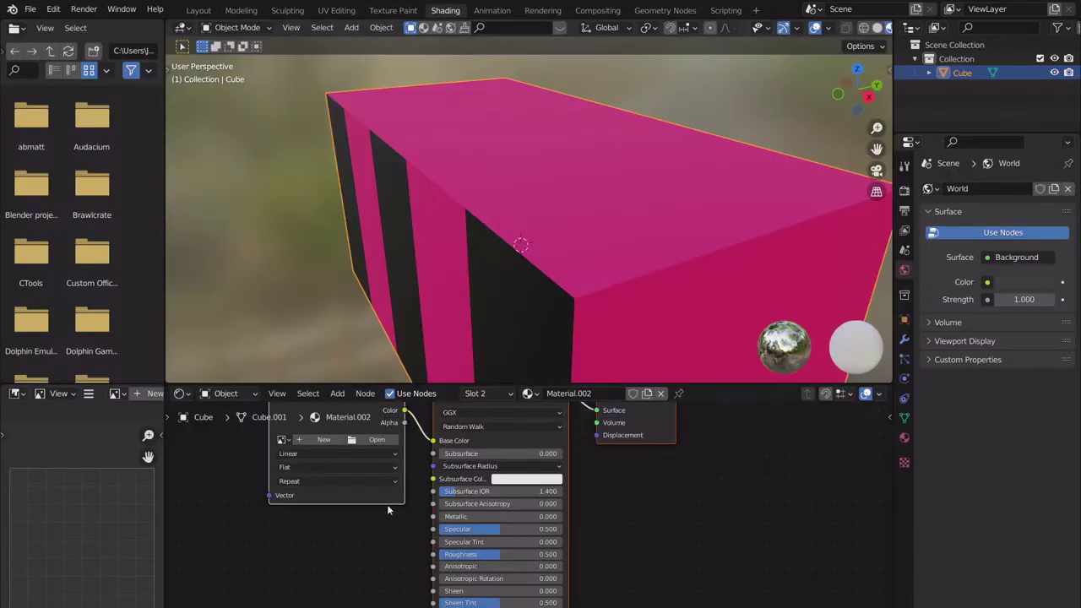
scroll(370, 517, down, 2)
middle_drag(372, 526, 443, 571)
scroll(376, 568, down, 2)
scroll(400, 583, up, 2)
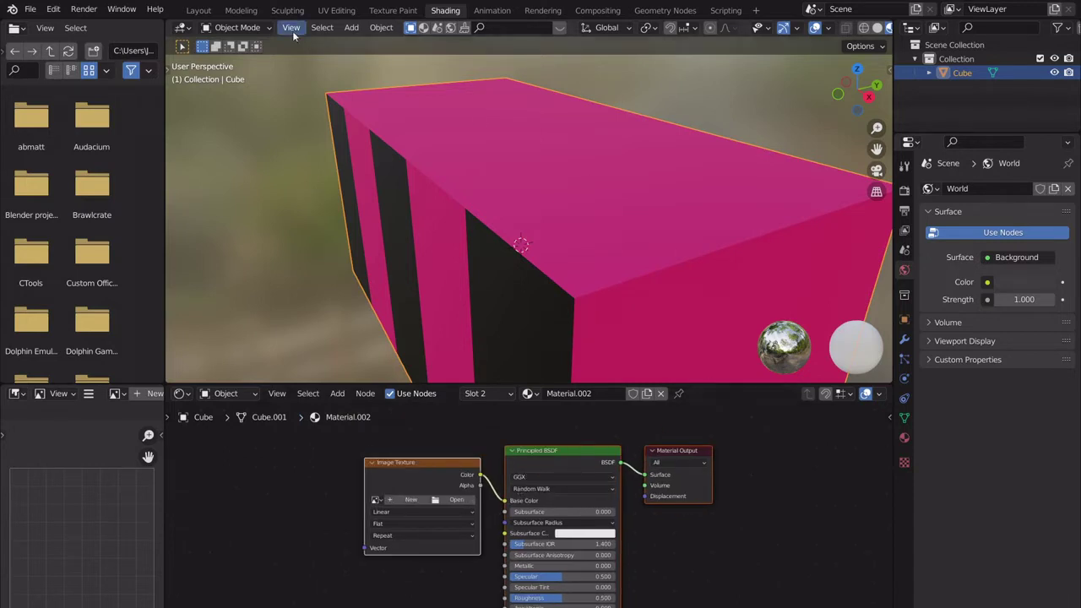
click(199, 10)
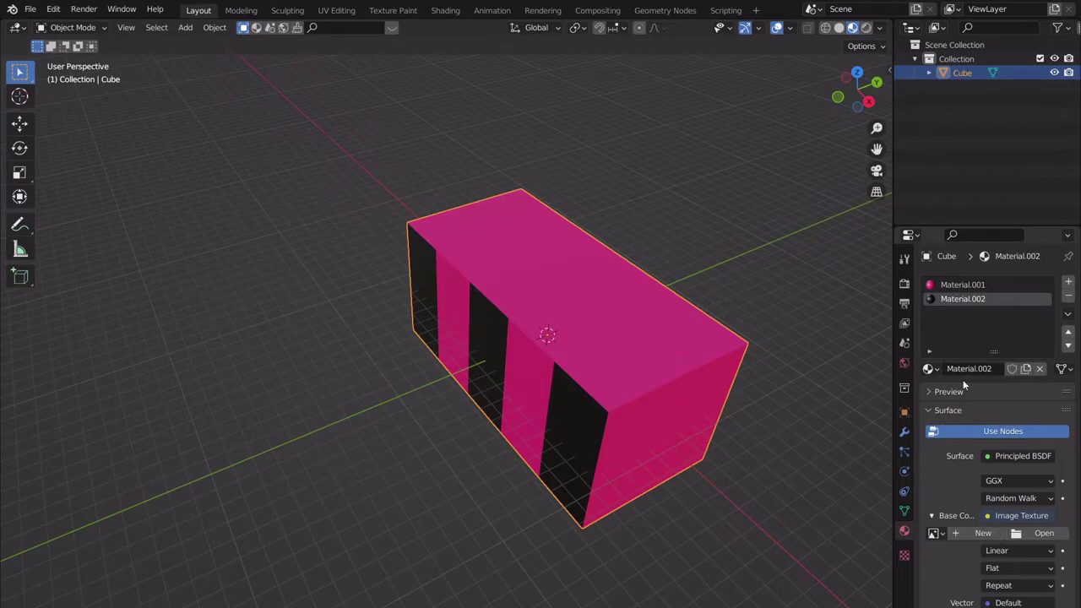
click(444, 10)
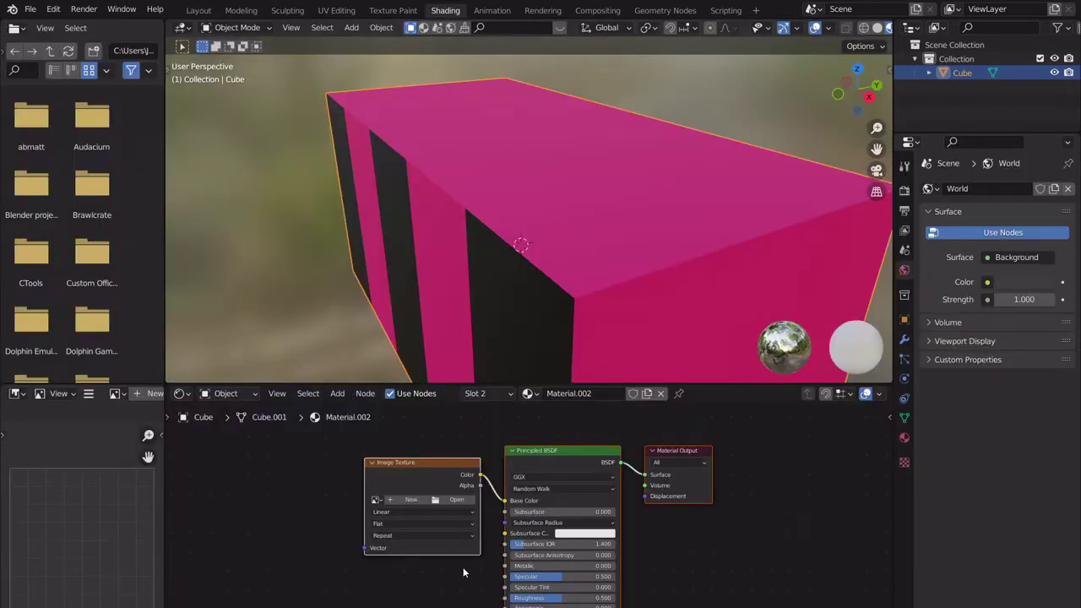
- Delete the Image Texture node from Material.002's node tree
drag(471, 582, 342, 447)
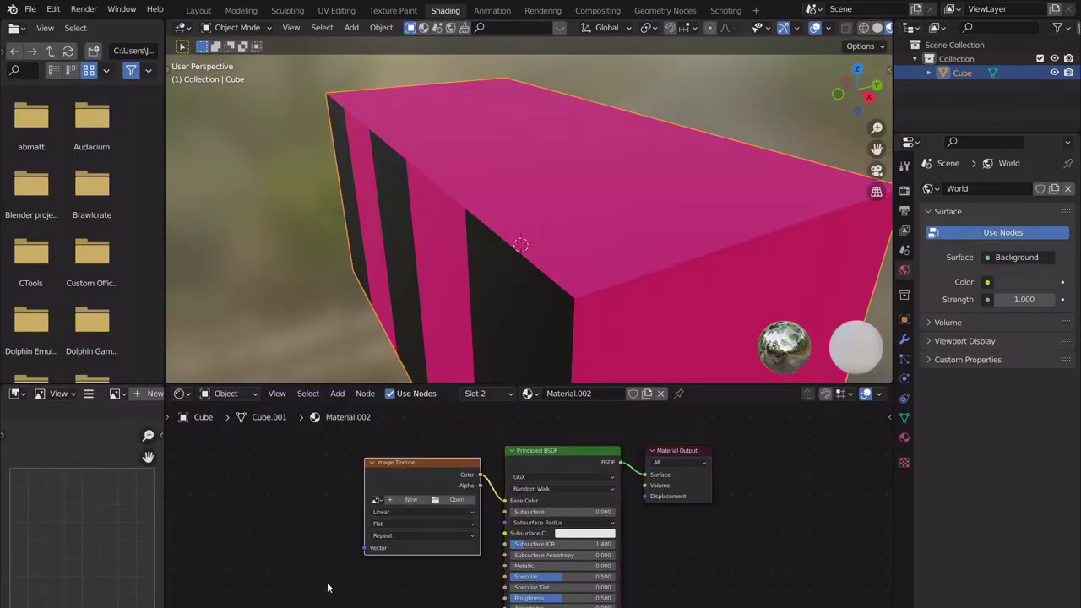
key(Delete)
click(580, 502)
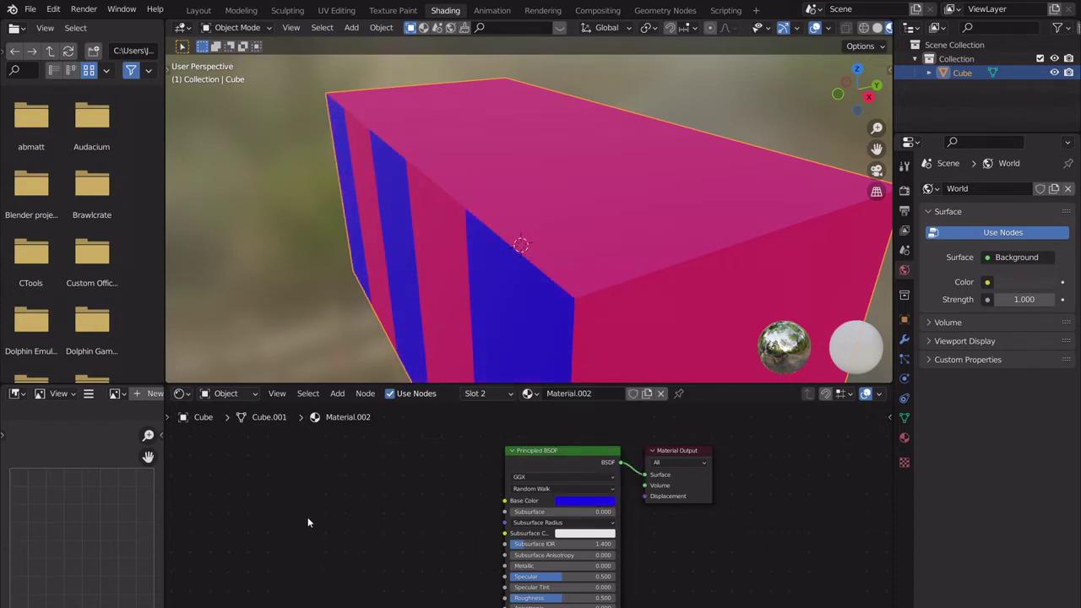
- Add an Image Texture node to Material.002, browse the textures folder for an image, then cancel and delete the node
key(shift+a)
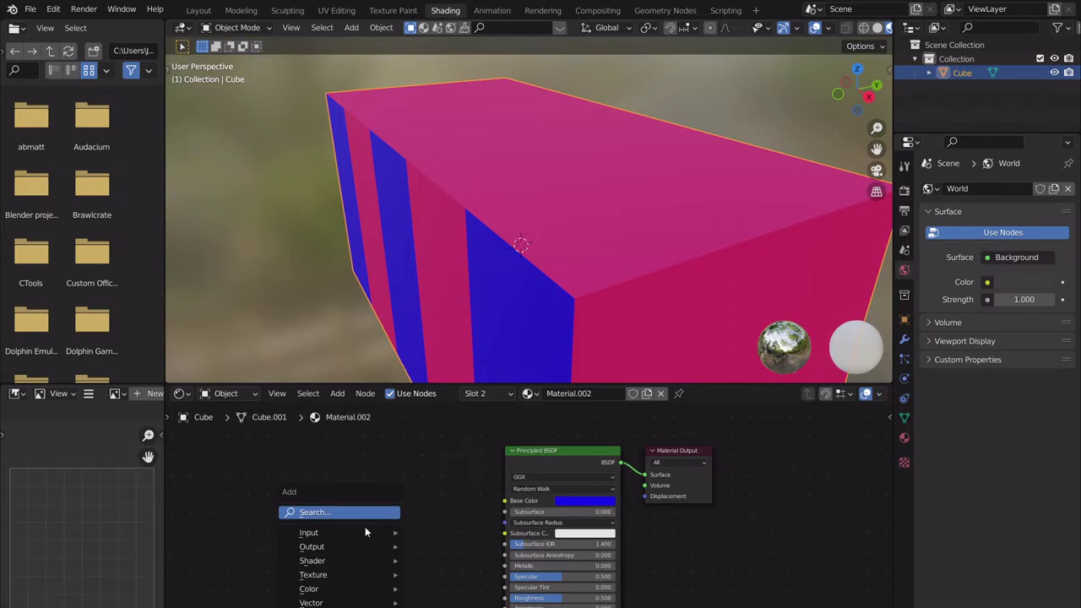
mouse_move(363, 532)
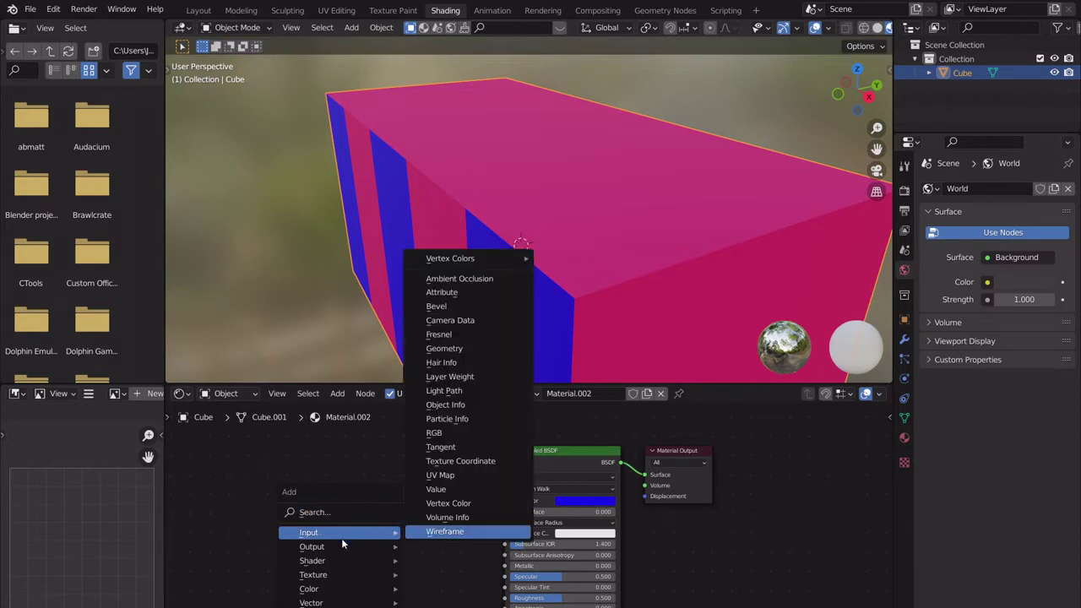
mouse_move(355, 576)
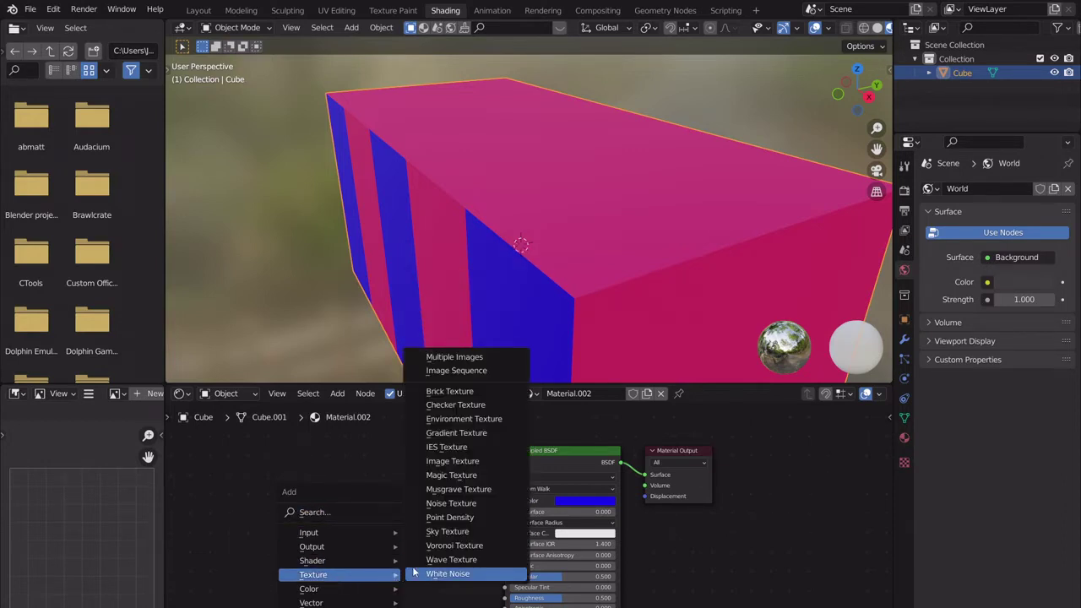
click(470, 463)
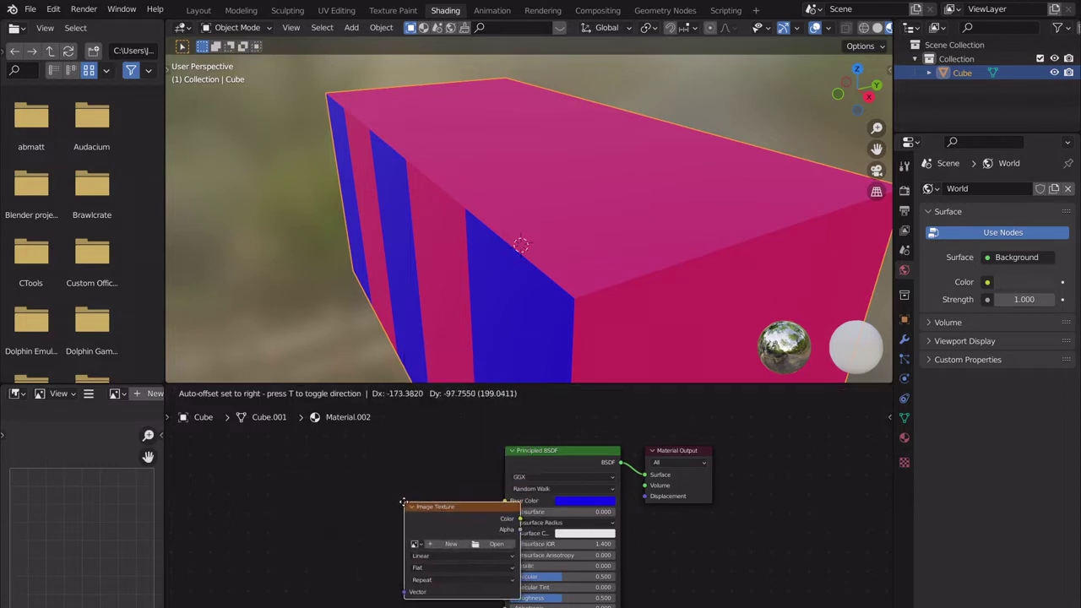
click(326, 478)
click(419, 521)
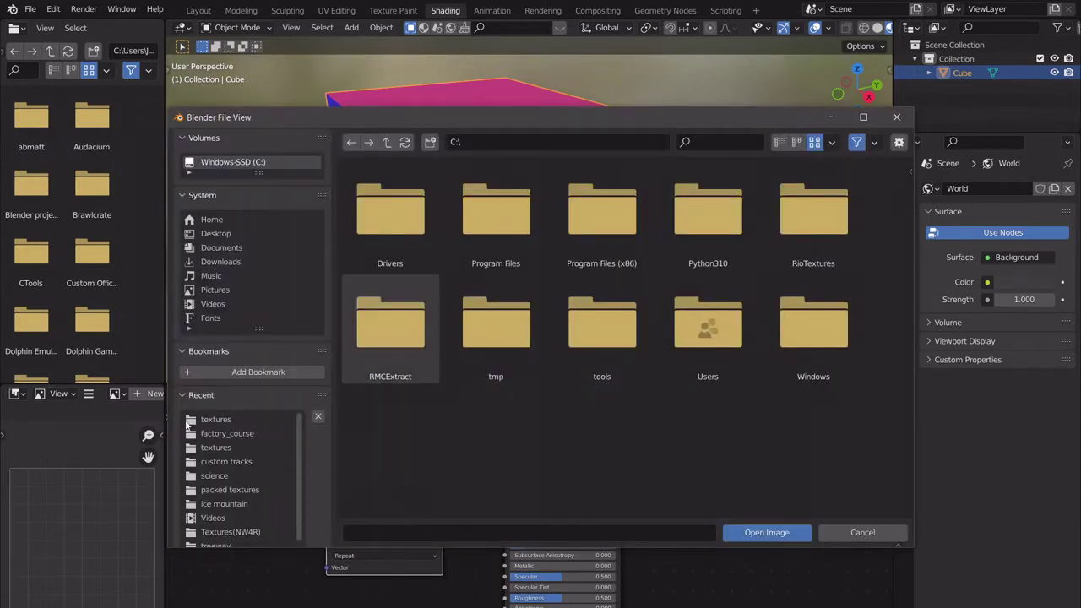
click(246, 451)
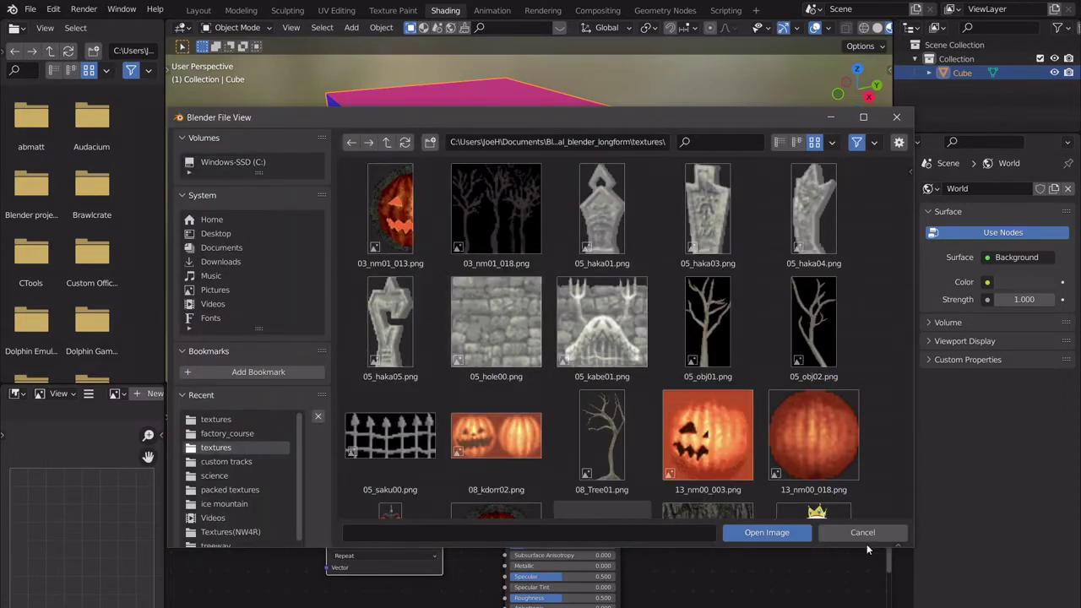
click(843, 534)
key(x)
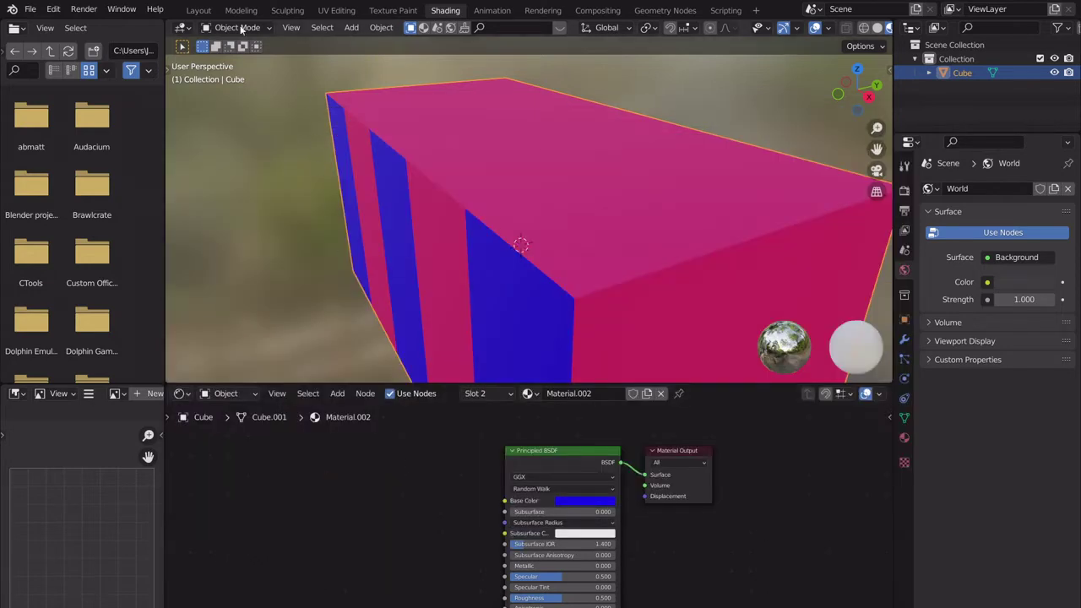
- Go back to the Layout workspace and look up the Image Texture option for Material.002's base color
click(201, 11)
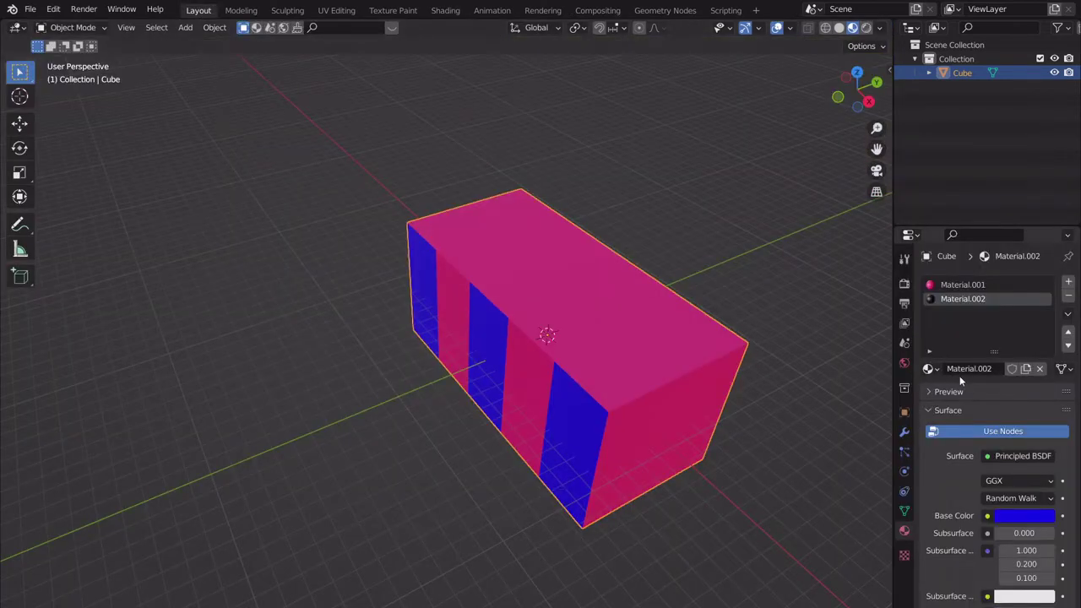
click(988, 516)
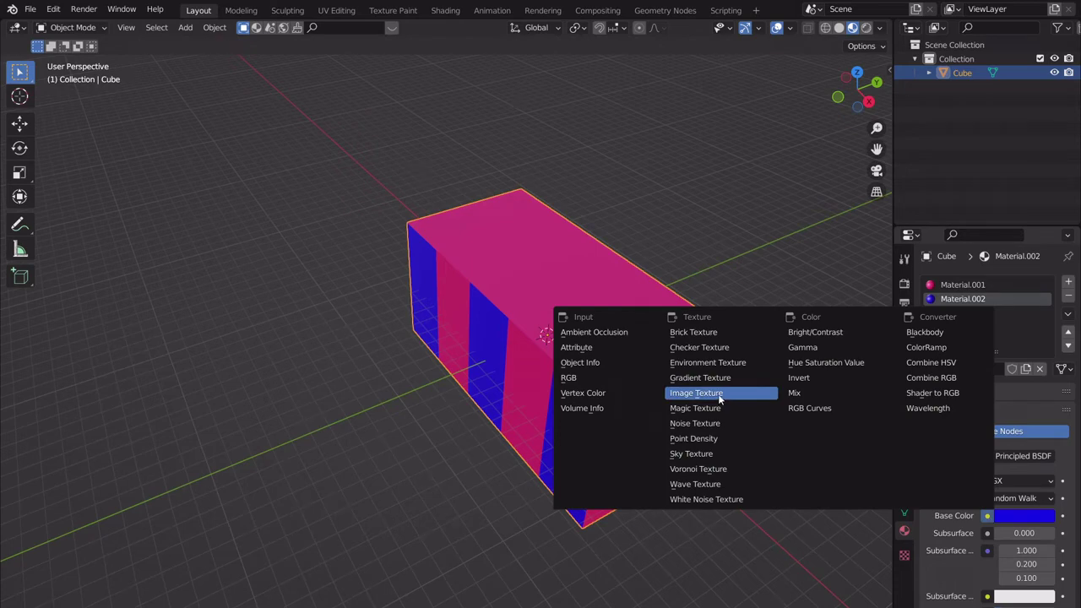
click(335, 363)
- Delete the pink and blue box from the scene
scroll(535, 427, down, 3)
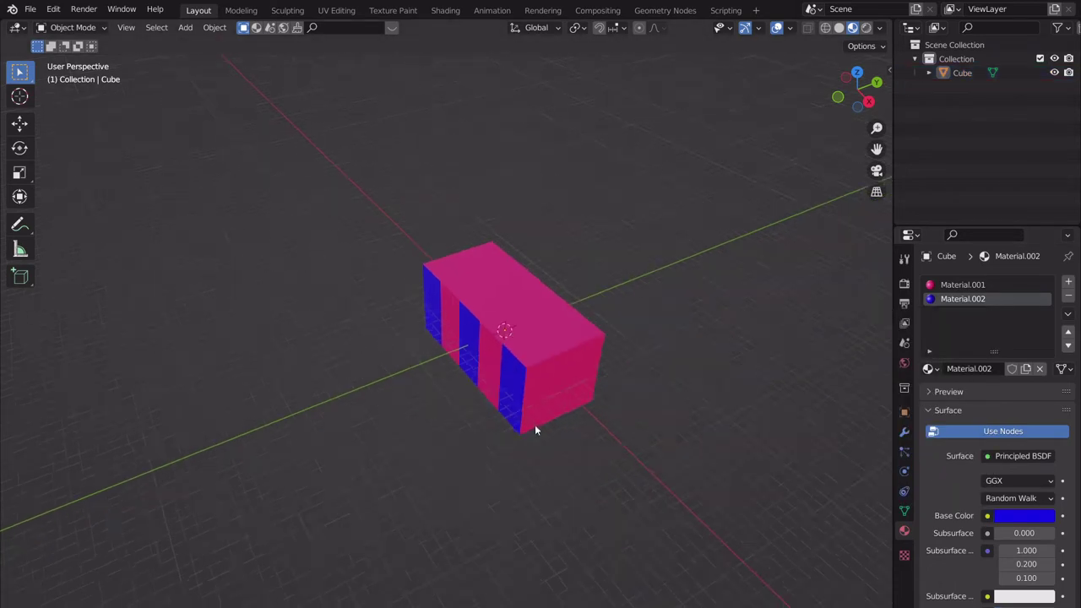
scroll(536, 426, down, 2)
scroll(507, 424, up, 5)
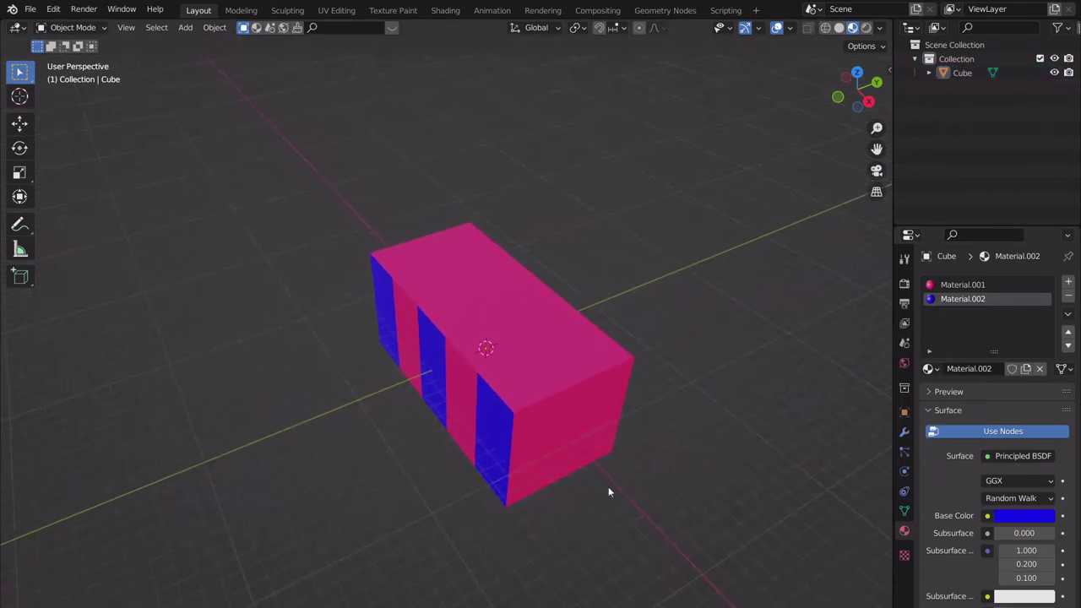
click(388, 279)
key(x)
click(358, 278)
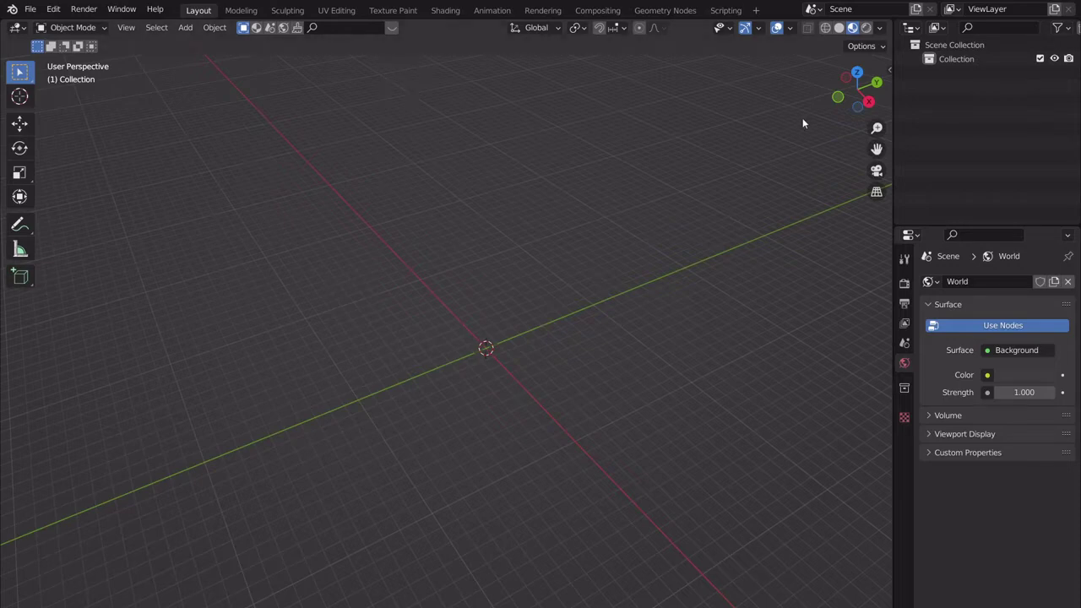
- Switch the viewport to Solid shading with MatCap lighting, Random color and the Cavity option
click(839, 28)
click(881, 28)
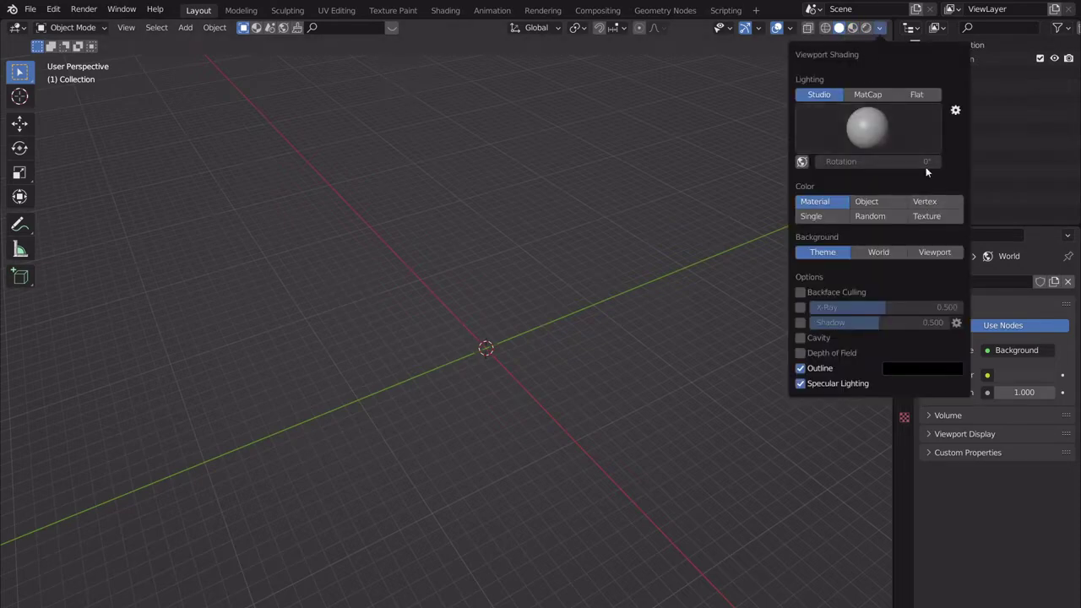
click(889, 95)
click(881, 203)
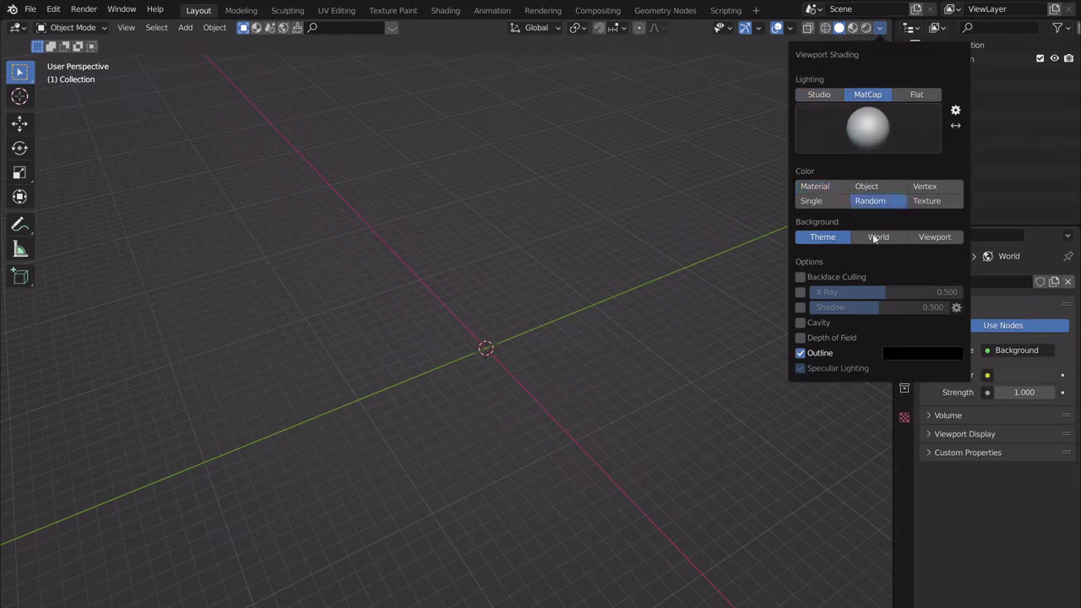
click(809, 325)
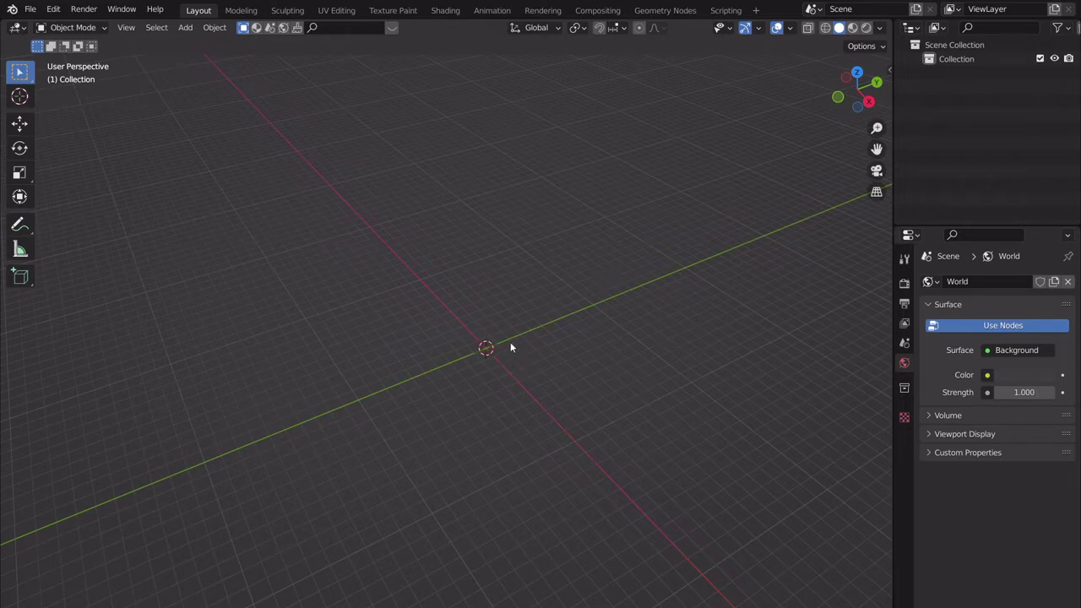
- Add a plane mesh at the origin and enter Edit Mode on it in top orthographic view
key(shift+a)
mouse_move(507, 343)
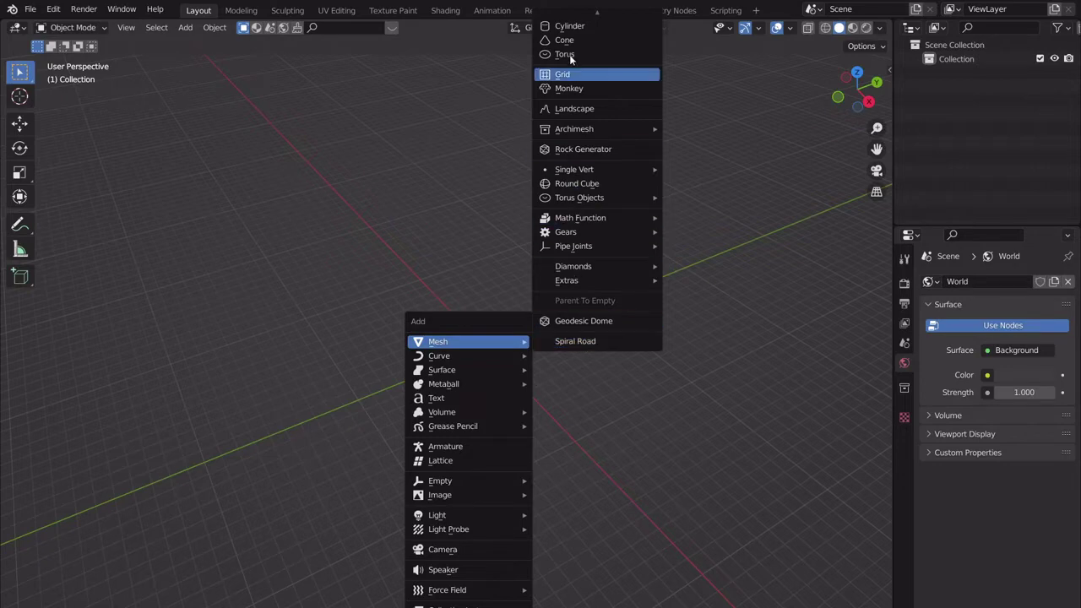
click(564, 19)
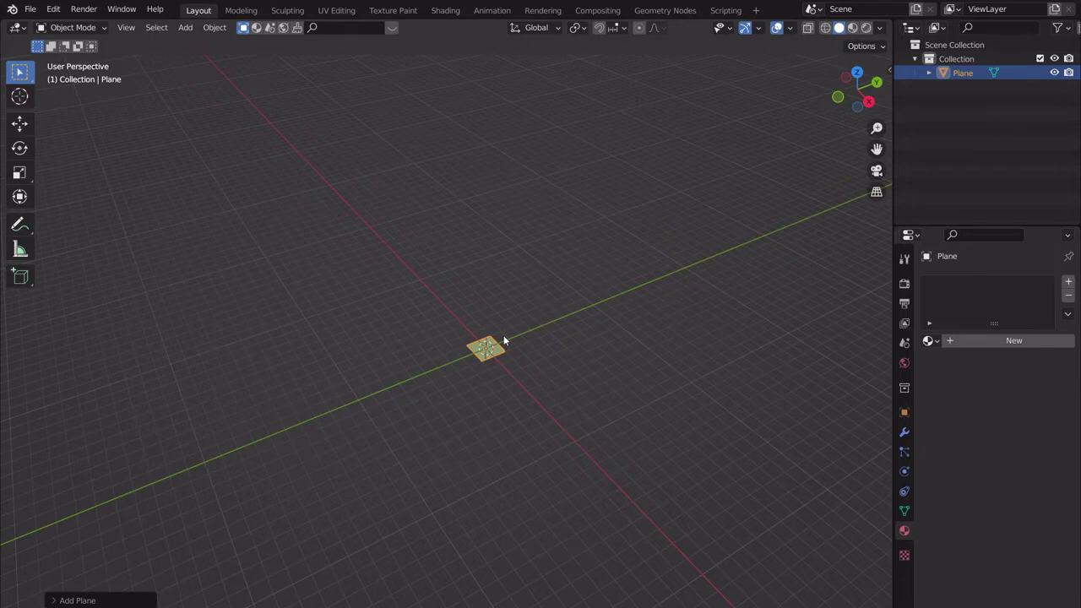
click(858, 73)
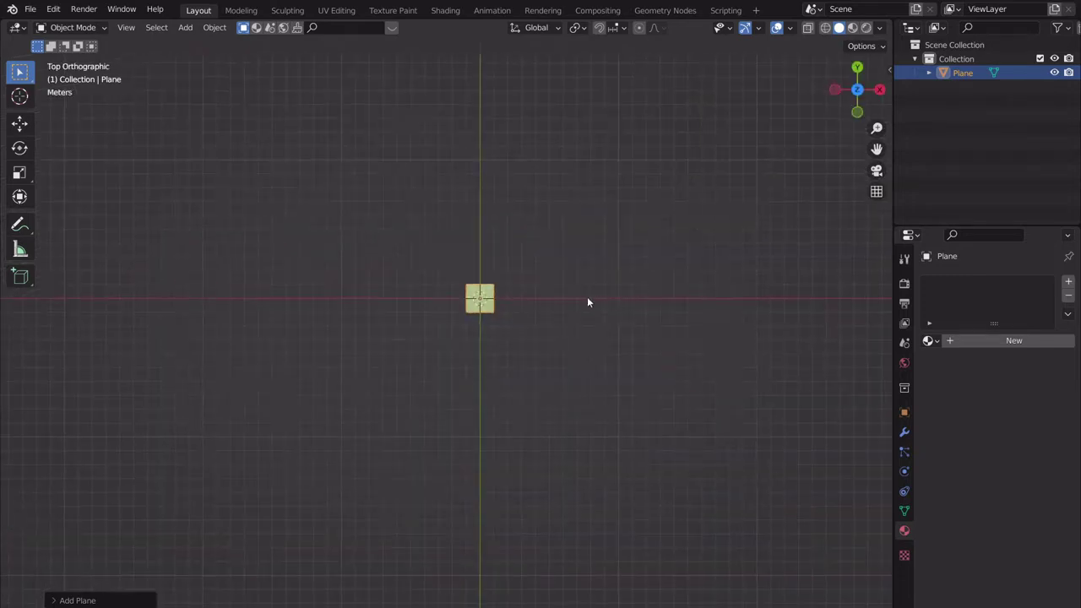
scroll(403, 461, up, 4)
shift+middle_drag(534, 287, 444, 403)
scroll(410, 456, down, 3)
key(Tab)
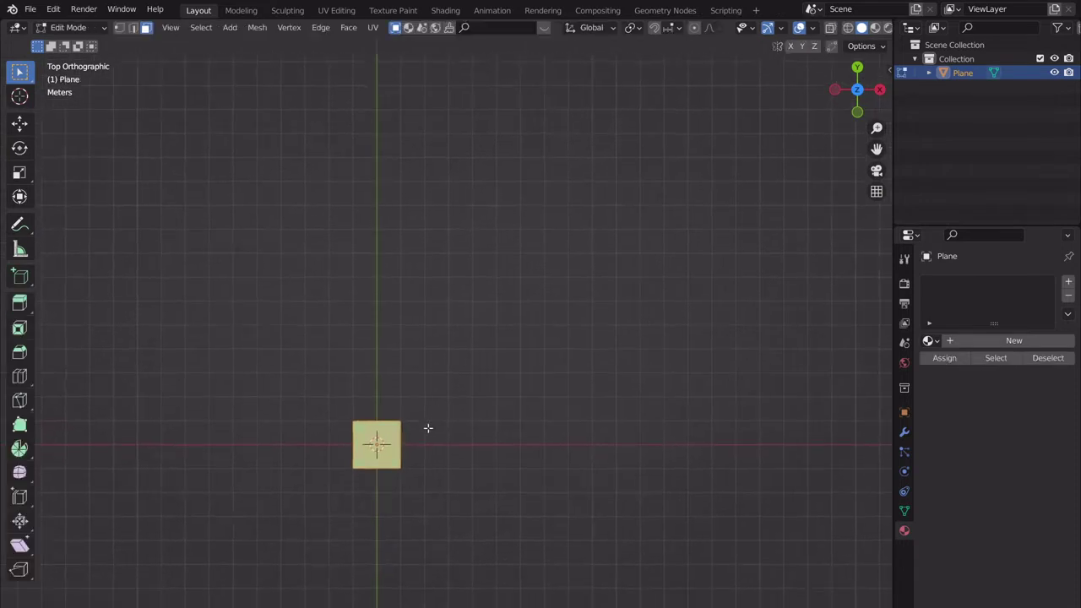
- Select the plane's two upper vertices and move them up along Y to stretch it to about four times its length
drag(429, 435, 302, 381)
click(119, 27)
drag(470, 447, 323, 389)
shift+middle_drag(447, 431, 456, 458)
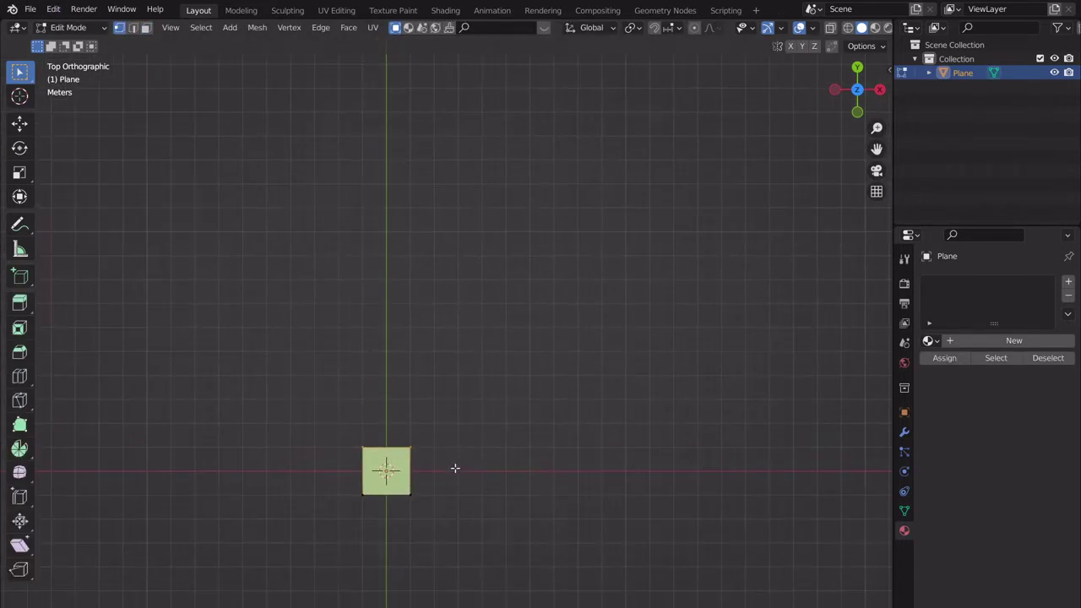
key(g)
key(y)
click(446, 331)
shift+middle_drag(439, 341, 452, 330)
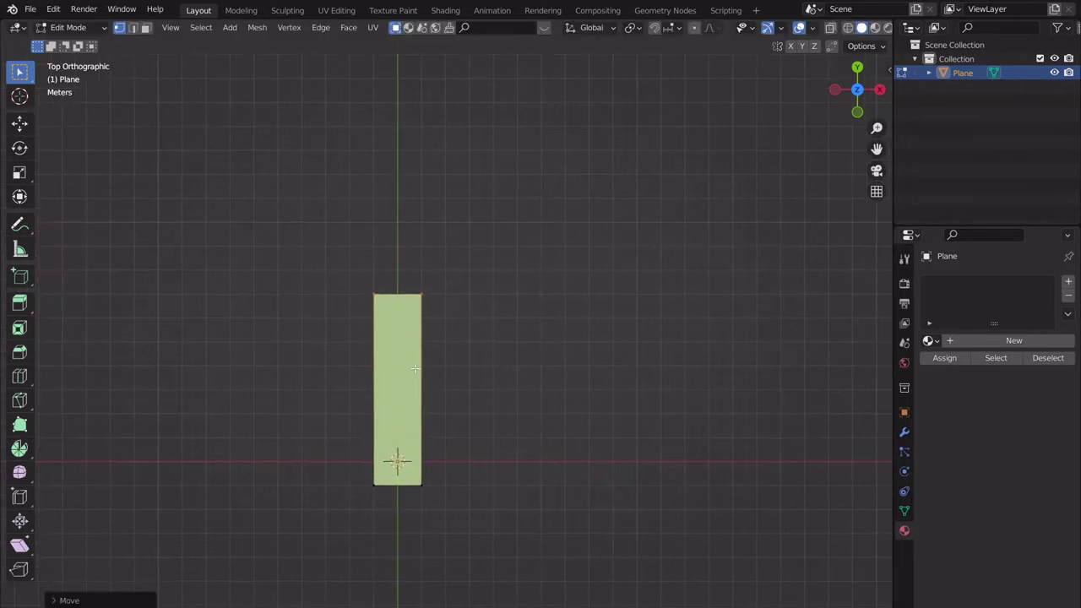
- Add a crosswise loop cut to the stretched plane and slide it close to the upper end
key(ctrl+r)
click(370, 370)
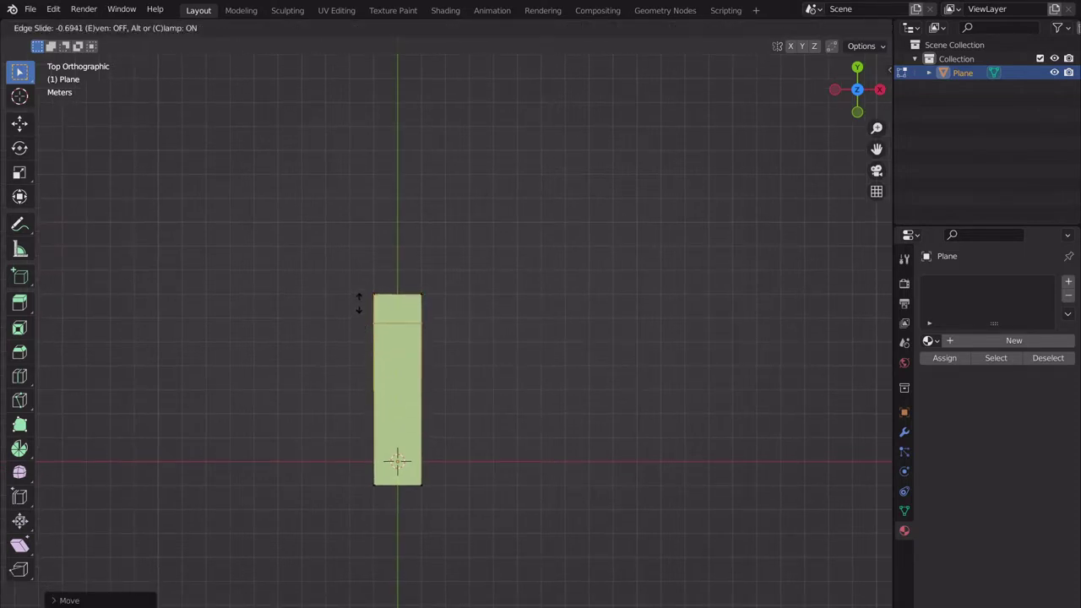
click(361, 310)
- Extrude the left edge of the strip's upper segment about 8 m along negative X
drag(401, 350, 324, 257)
shift+middle_drag(366, 311, 380, 316)
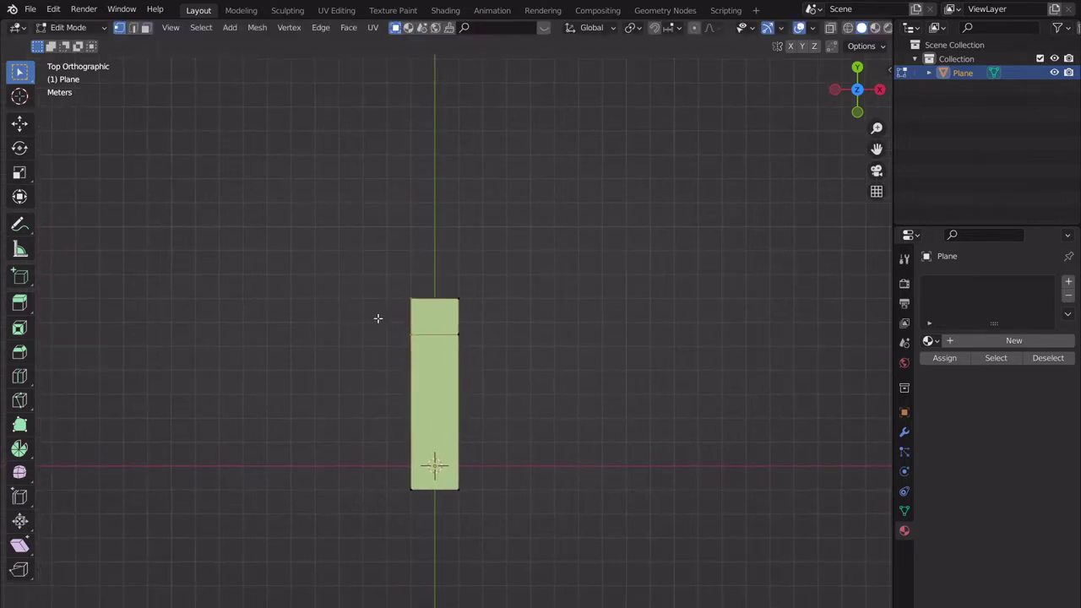
key(e)
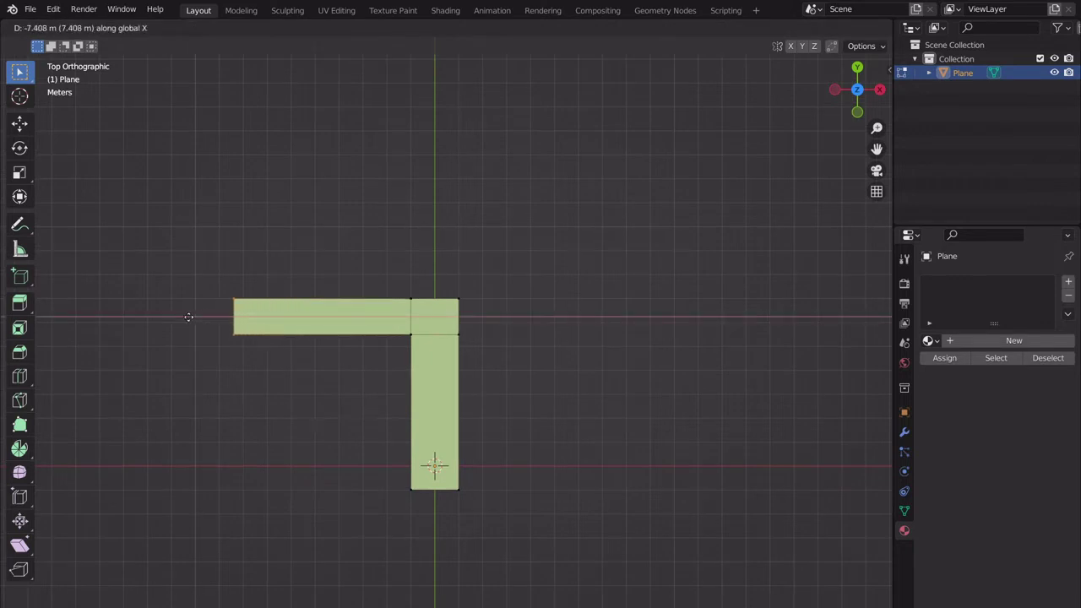
click(179, 318)
- Add a crosswise loop cut to the new horizontal arm and slide it close to its outer end
shift+middle_drag(207, 367, 292, 345)
key(ctrl+r)
click(310, 315)
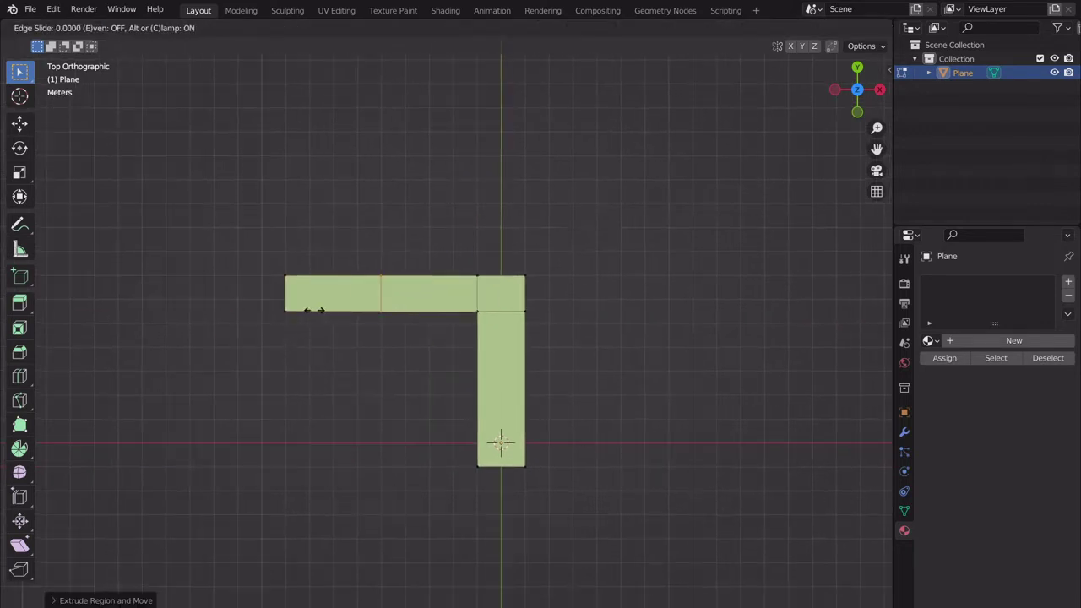
click(261, 311)
- Extrude the lower edge of the arm's end segment about 11 m along negative Y
drag(338, 336, 250, 304)
scroll(288, 369, down, 1)
shift+middle_drag(287, 370, 290, 334)
key(e)
key(y)
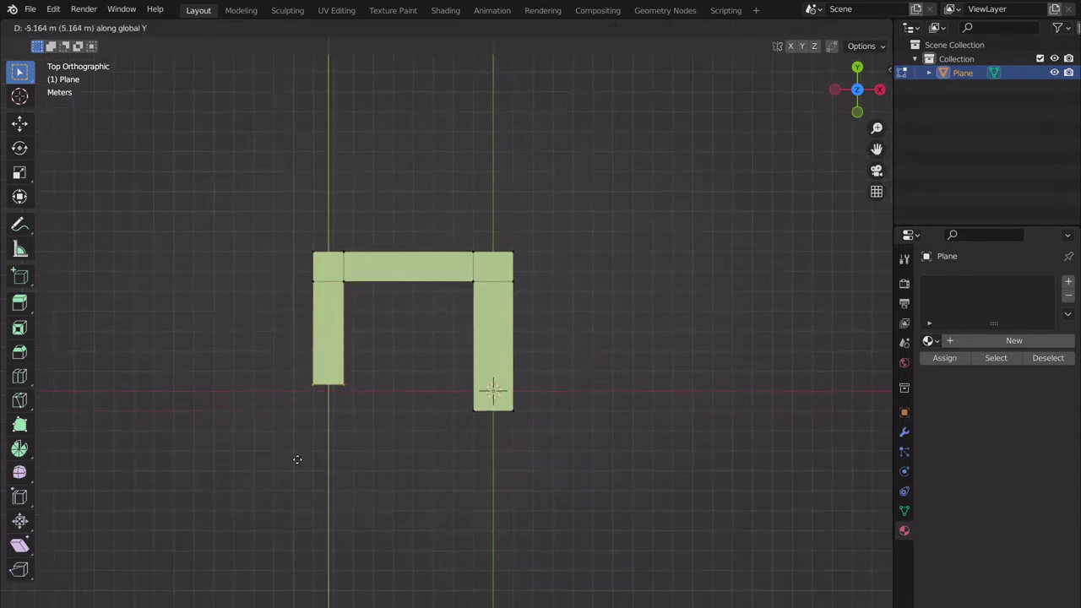
click(302, 544)
- Add a crosswise loop cut to the new vertical strip and slide it close to its lower end
shift+middle_drag(316, 535, 322, 487)
key(ctrl+r)
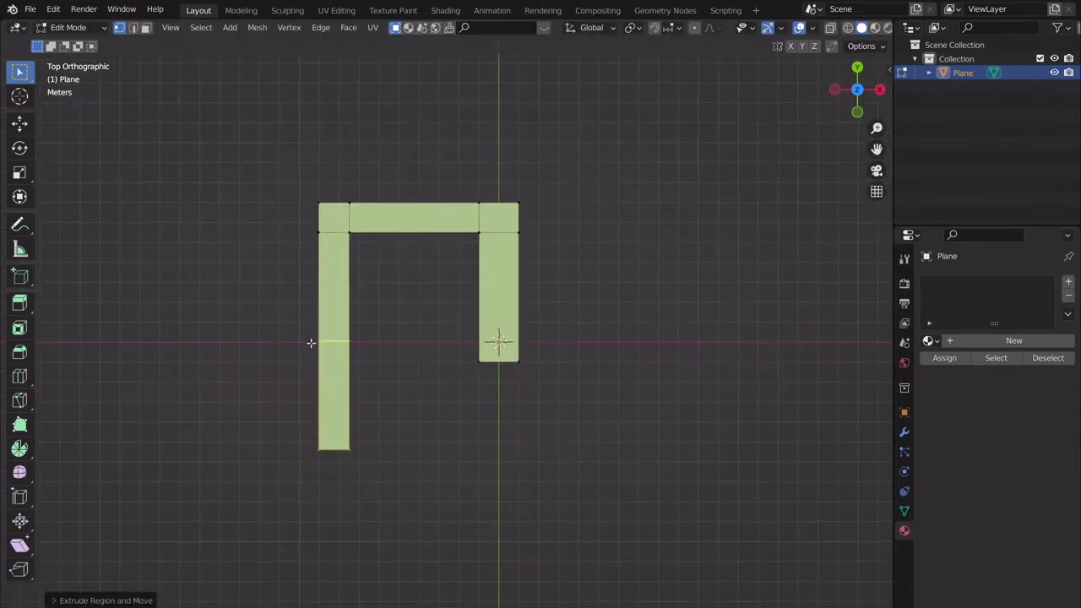
click(309, 342)
click(308, 408)
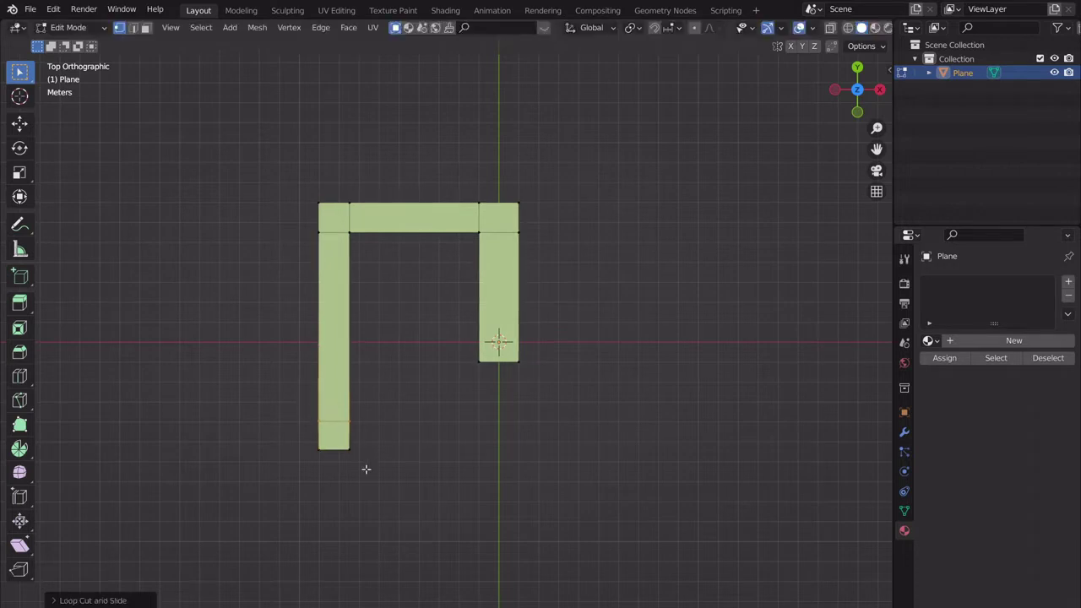
- Extrude the right edge of the bottom segment about 8.5 m along X and add a loop cut near the new arm's free end
drag(376, 479, 329, 391)
key(e)
key(x)
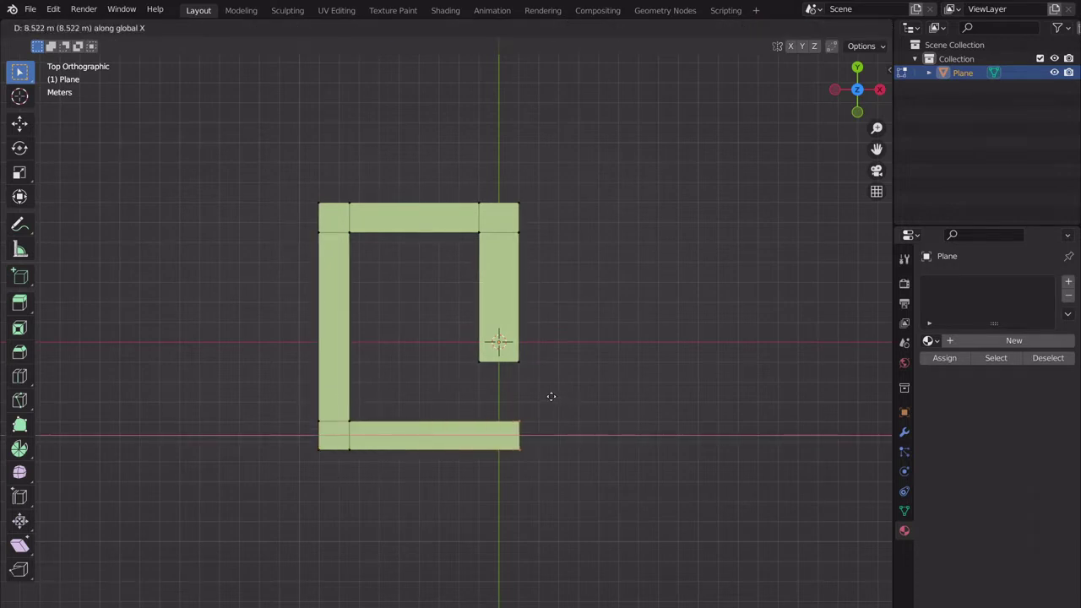
click(556, 391)
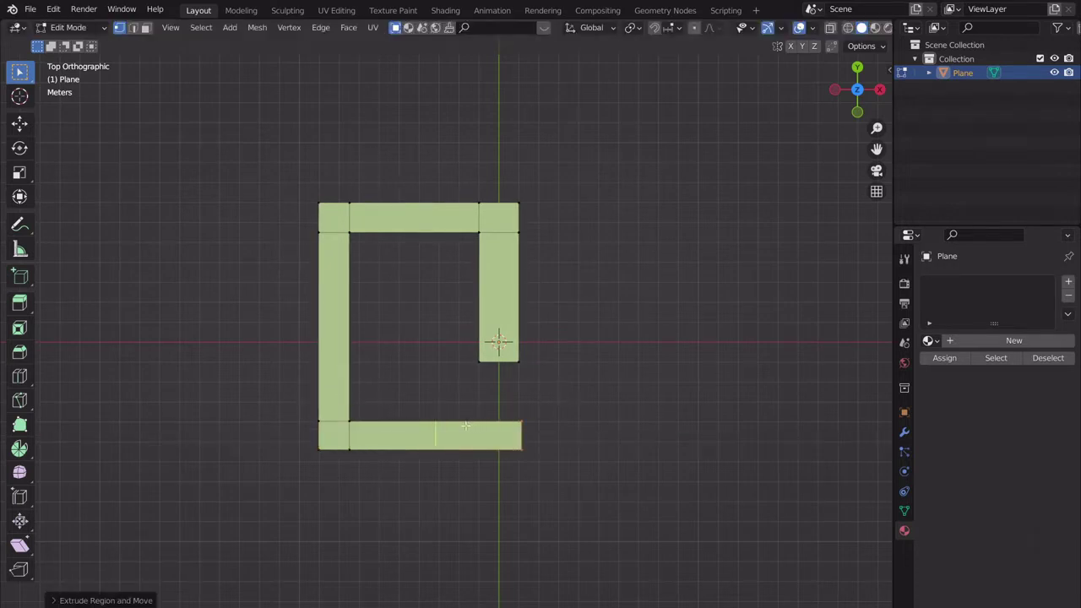
click(466, 425)
click(505, 430)
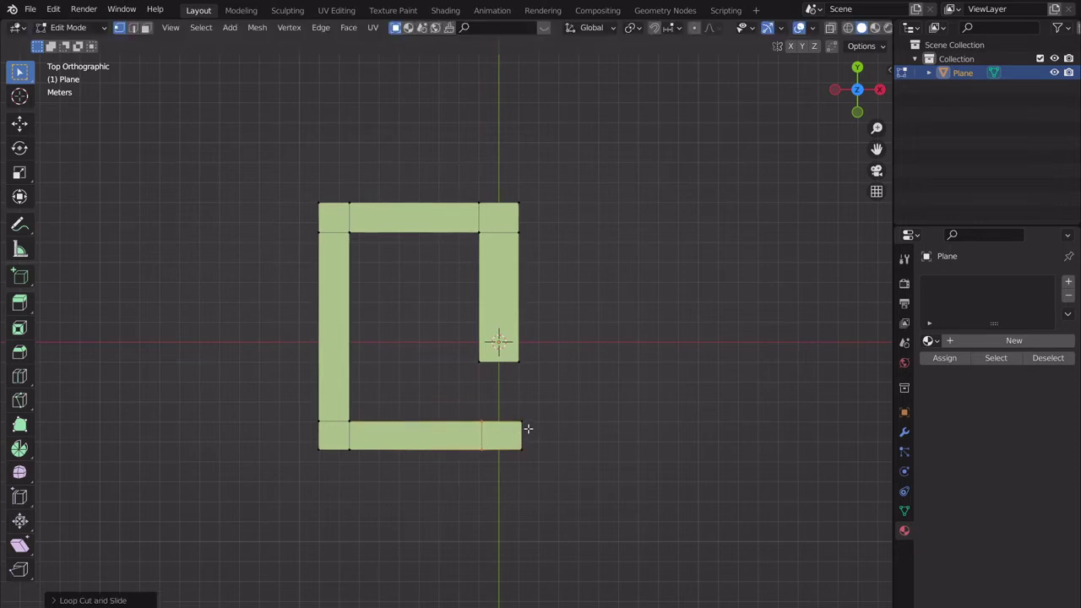
- Fill the gap between the two facing ends of the frame with a four-vertex face, and undo it
drag(526, 425, 449, 391)
shift+drag(531, 369, 449, 335)
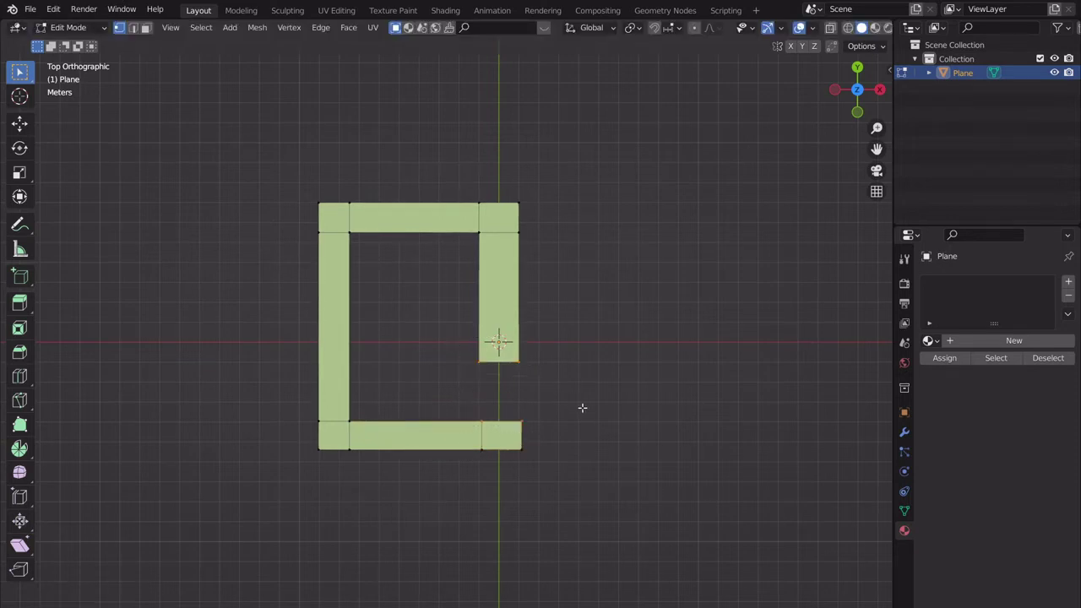
scroll(562, 421, up, 3)
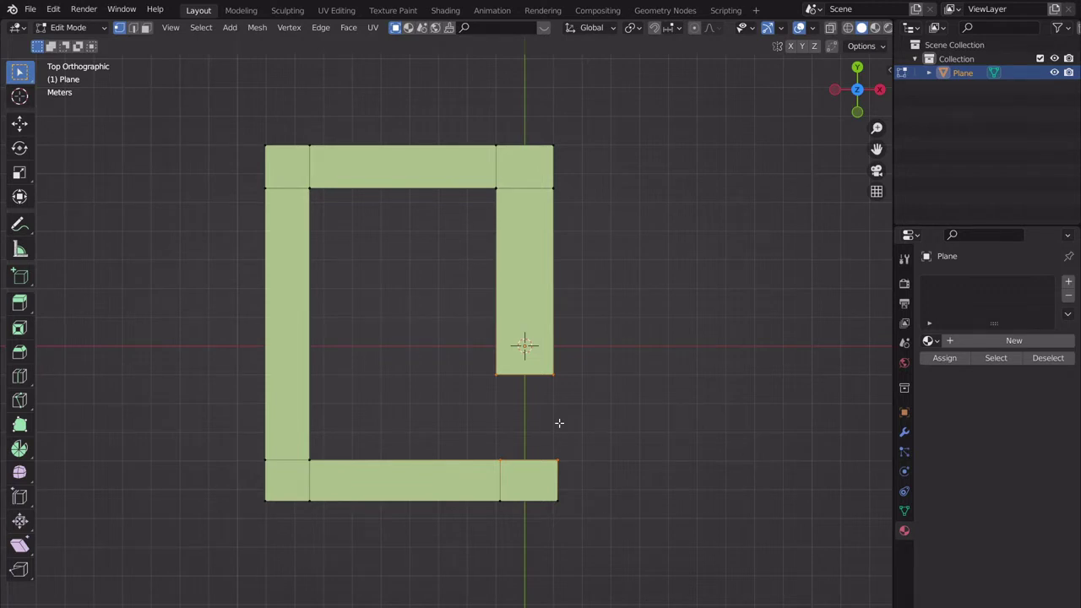
key(f)
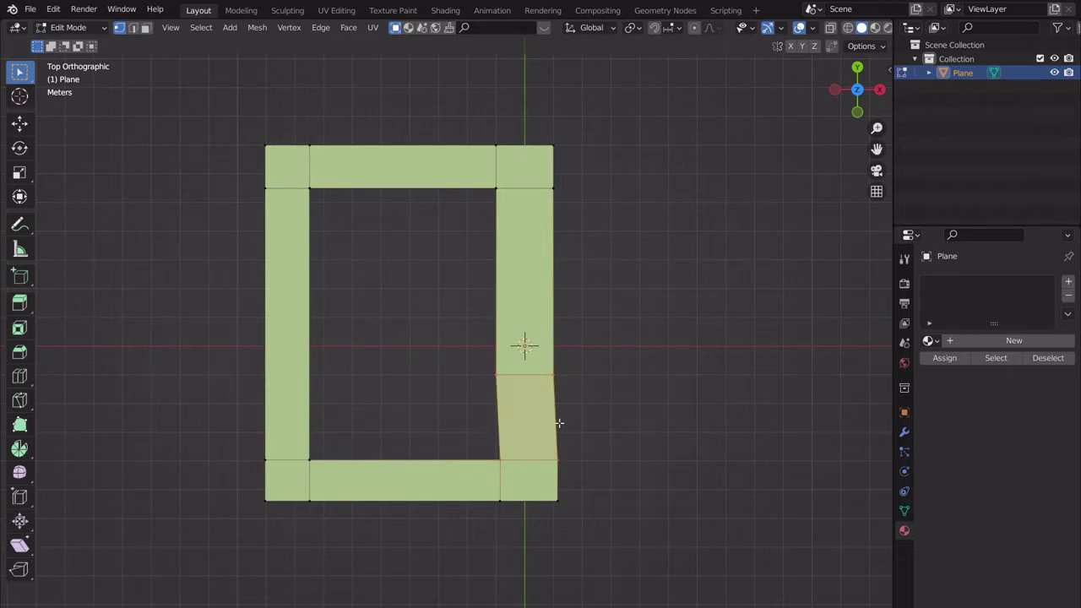
key(ctrl+z)
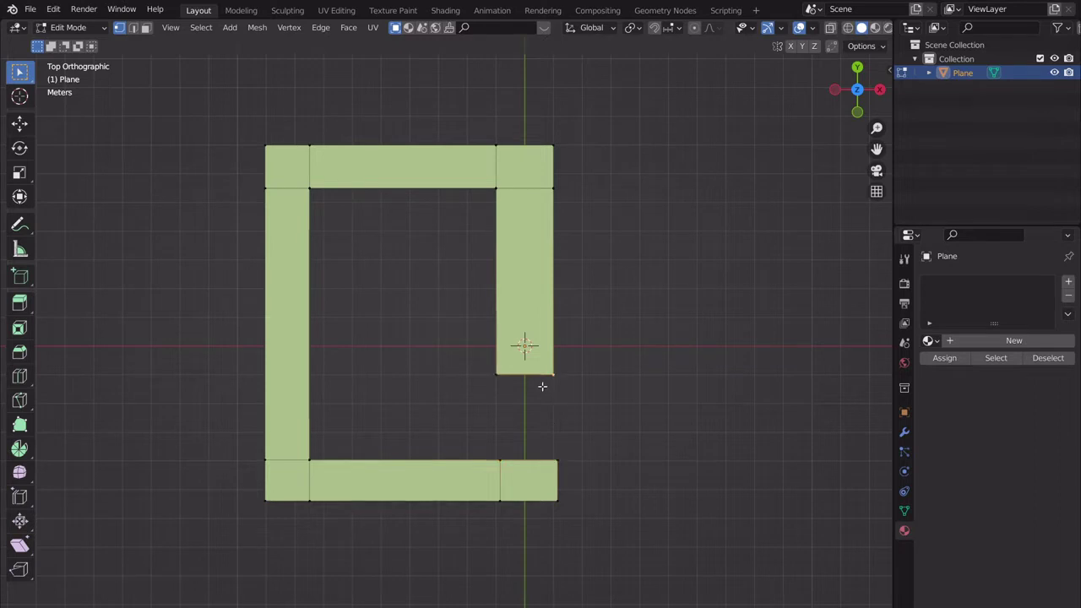
- Bridge the frame's gap with an edge between the outer corners and fill it with two triangular faces
scroll(541, 414, up, 2)
key(f)
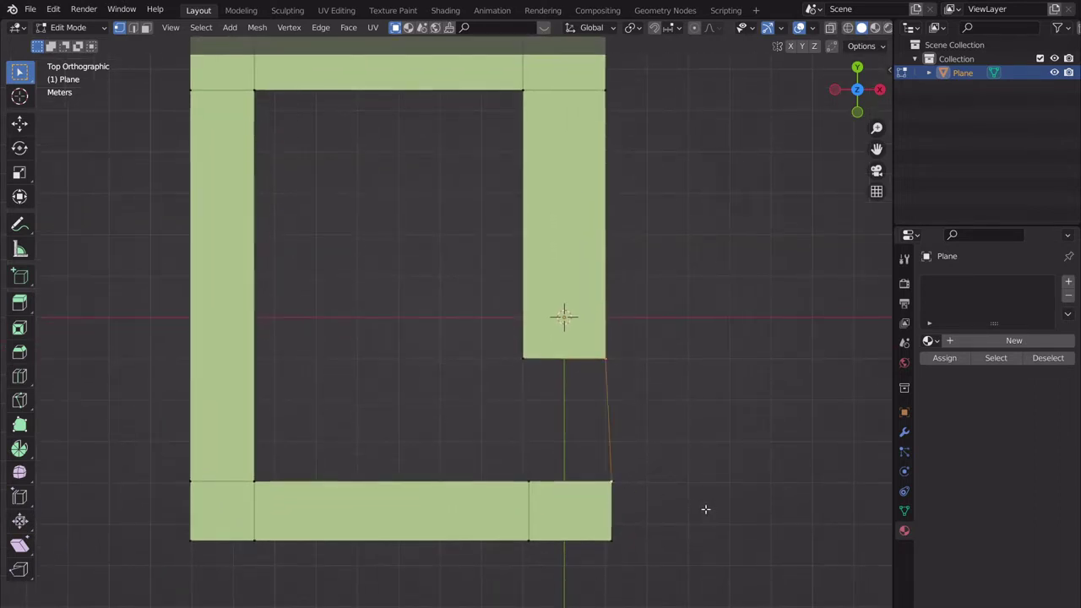
scroll(655, 448, up, 4)
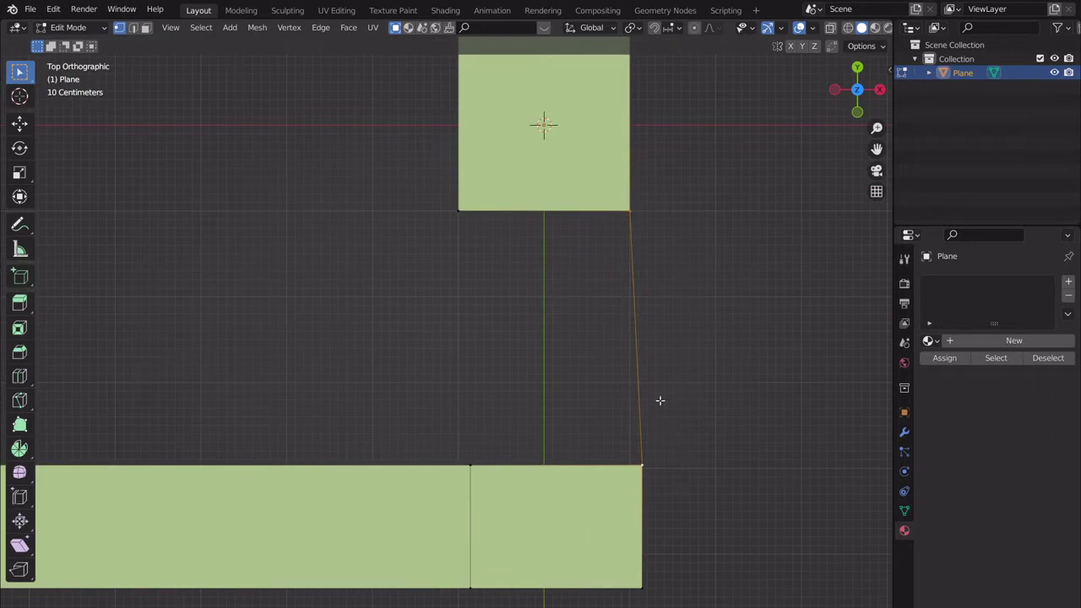
shift+click(467, 221)
key(f)
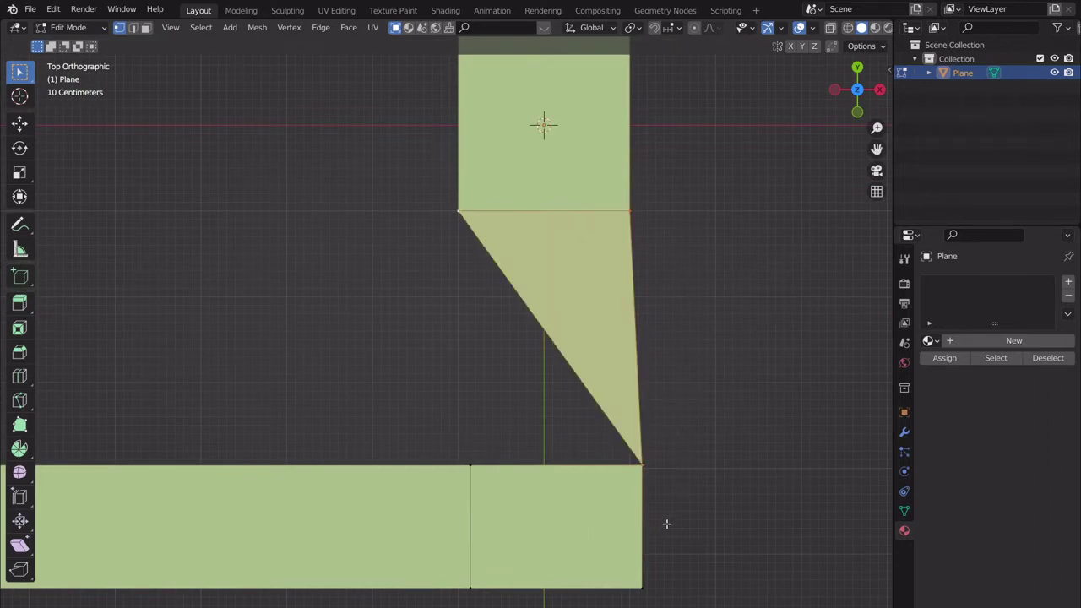
shift+click(471, 464)
key(f)
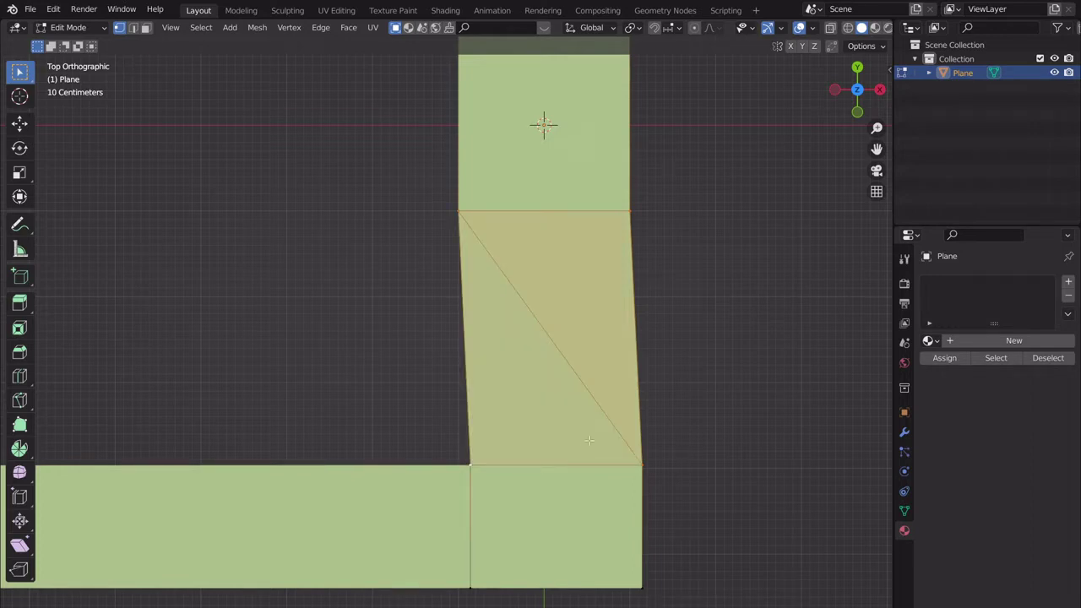
- Undo the second triangular face and fill it again from its three corner vertices
shift+middle_drag(597, 378, 582, 350)
scroll(587, 452, up, 2)
middle_drag(586, 452, 547, 390)
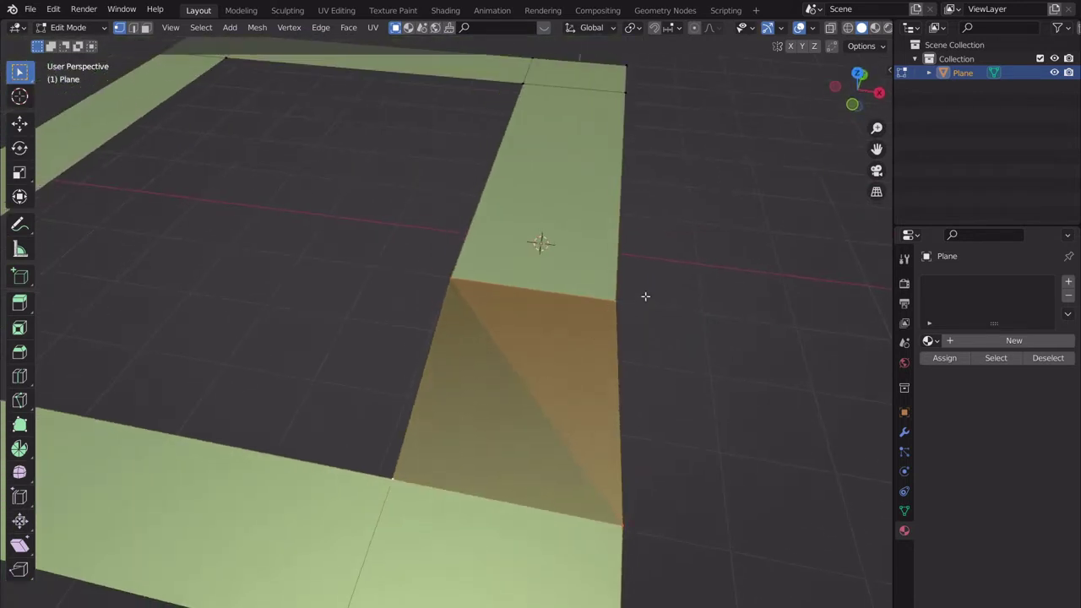
key(ctrl+z)
middle_drag(601, 360, 602, 329)
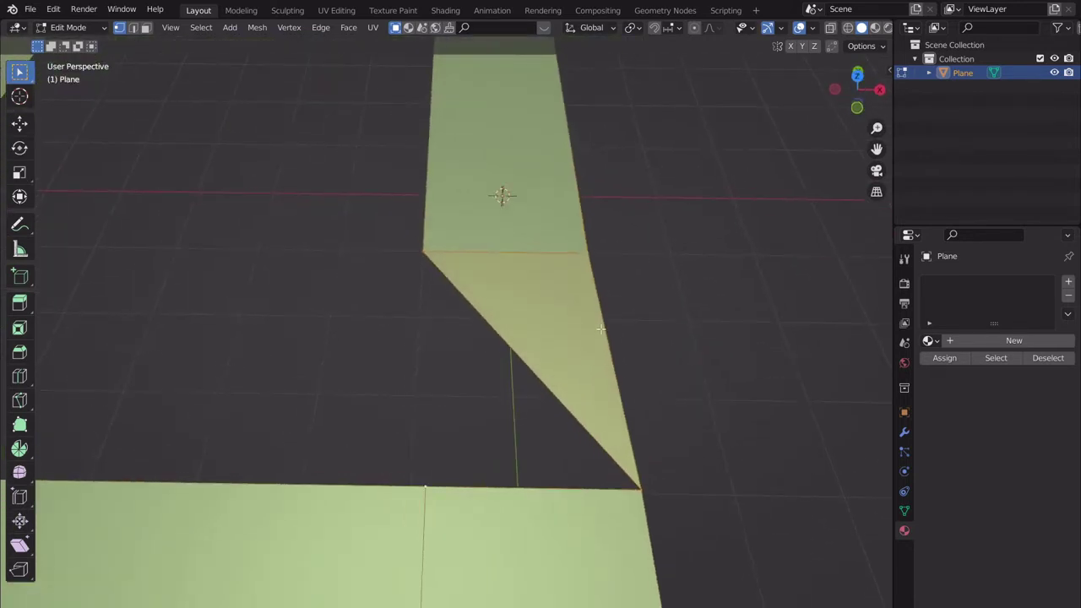
middle_drag(594, 266, 584, 268)
drag(615, 269, 576, 254)
key(f)
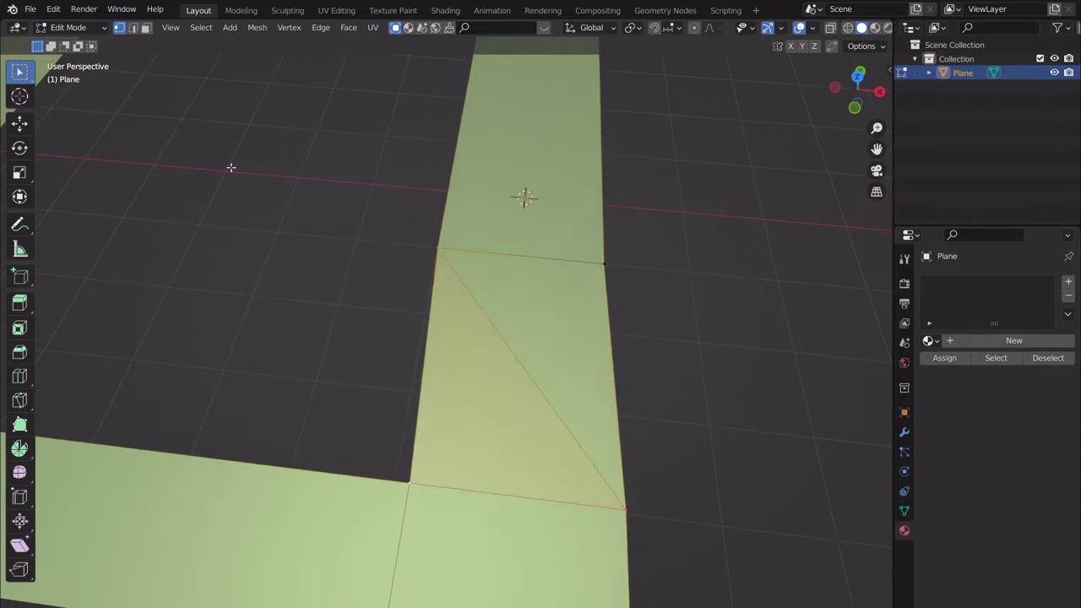
- In face select mode, merge the gap's two triangles with Tris to Quads and split the quad back into triangles
click(146, 28)
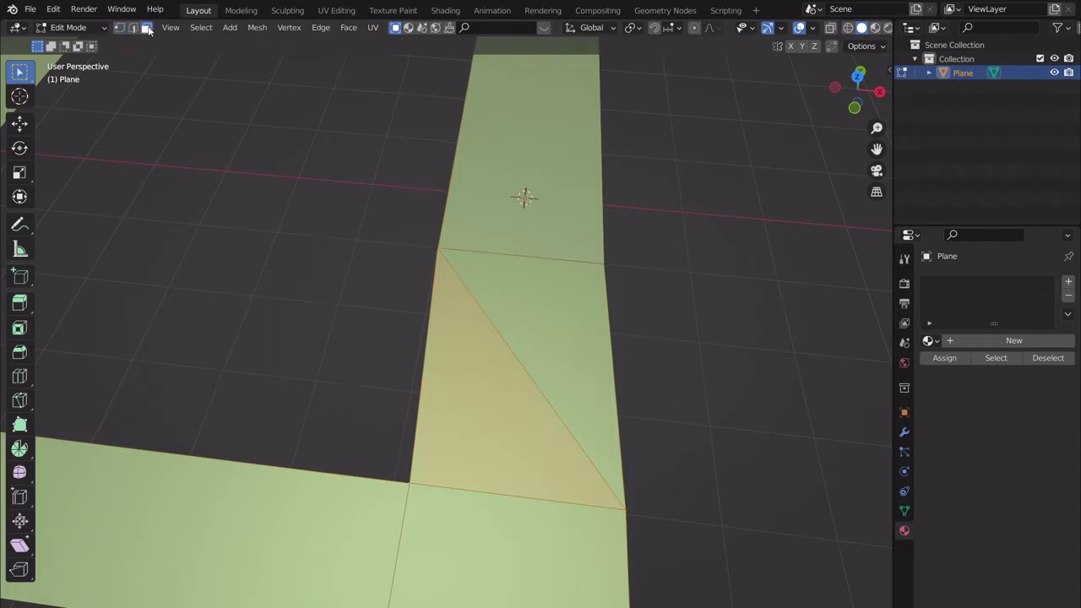
shift+click(539, 346)
key(alt+j)
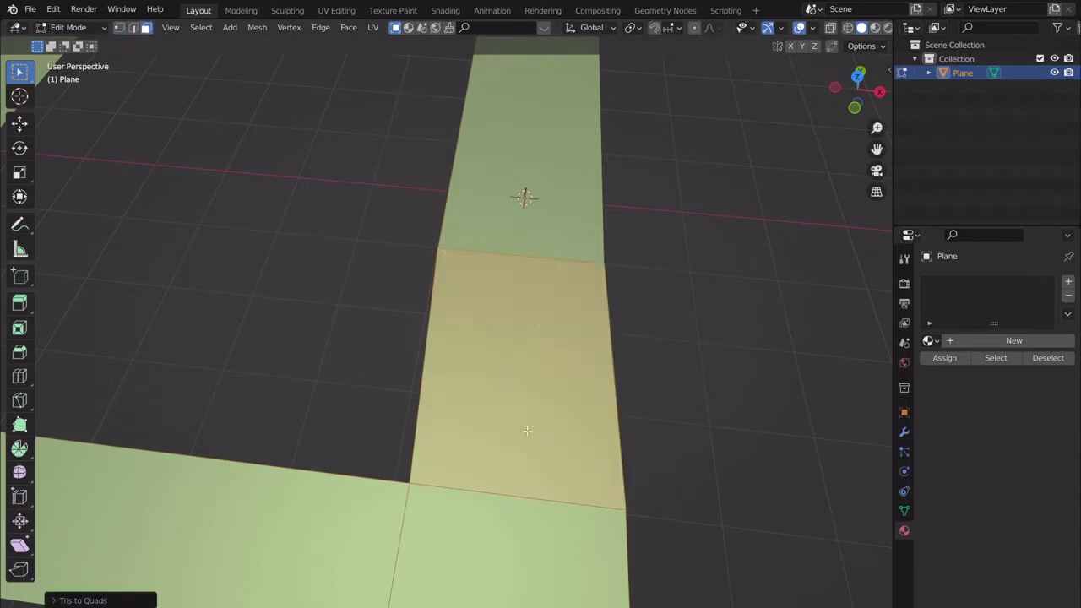
click(68, 600)
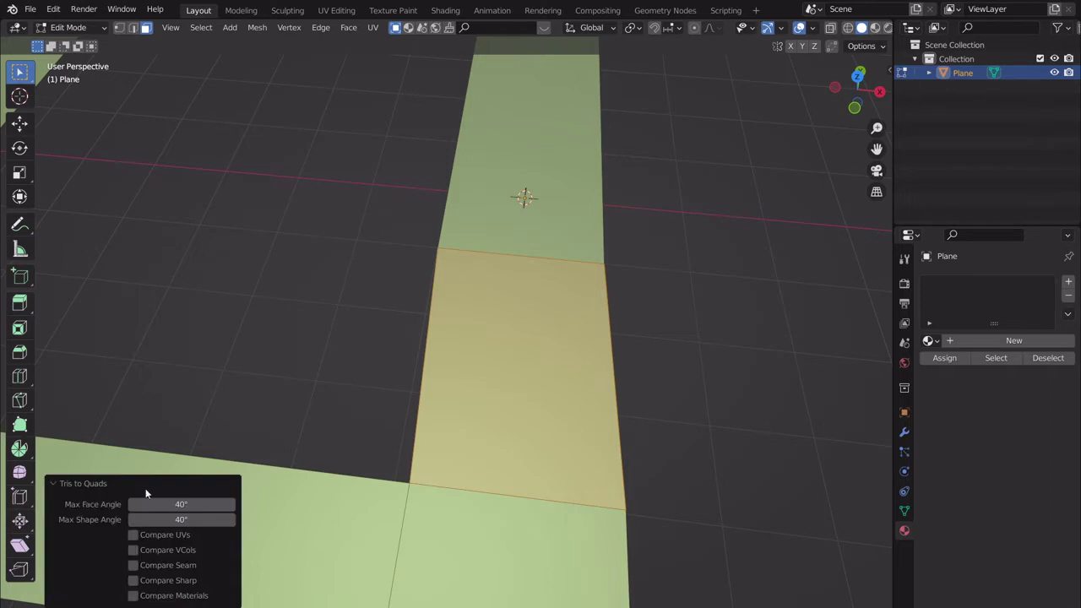
click(53, 483)
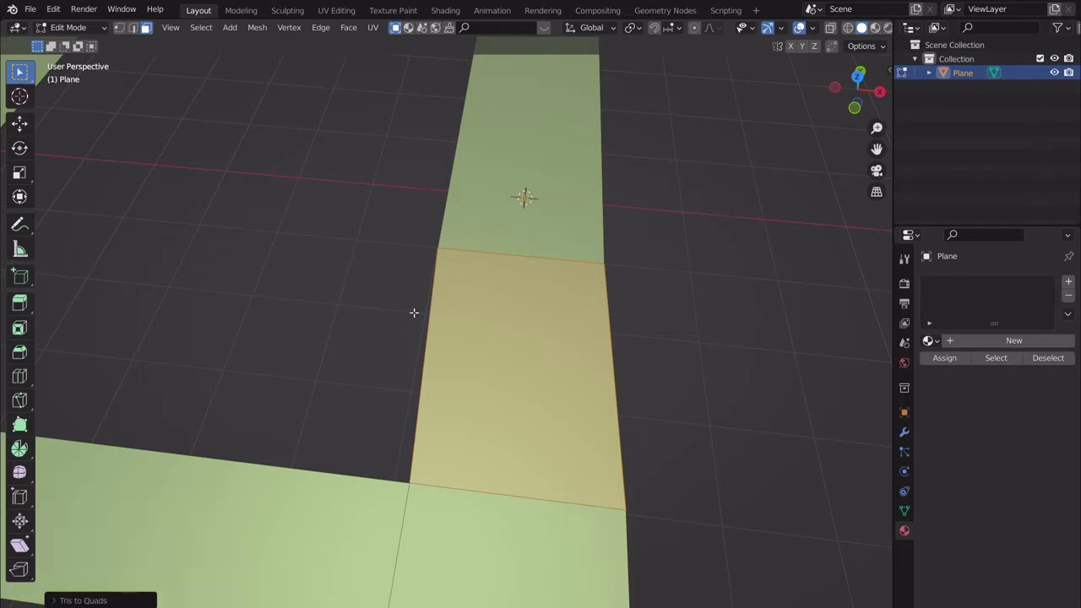
key(ctrl+t)
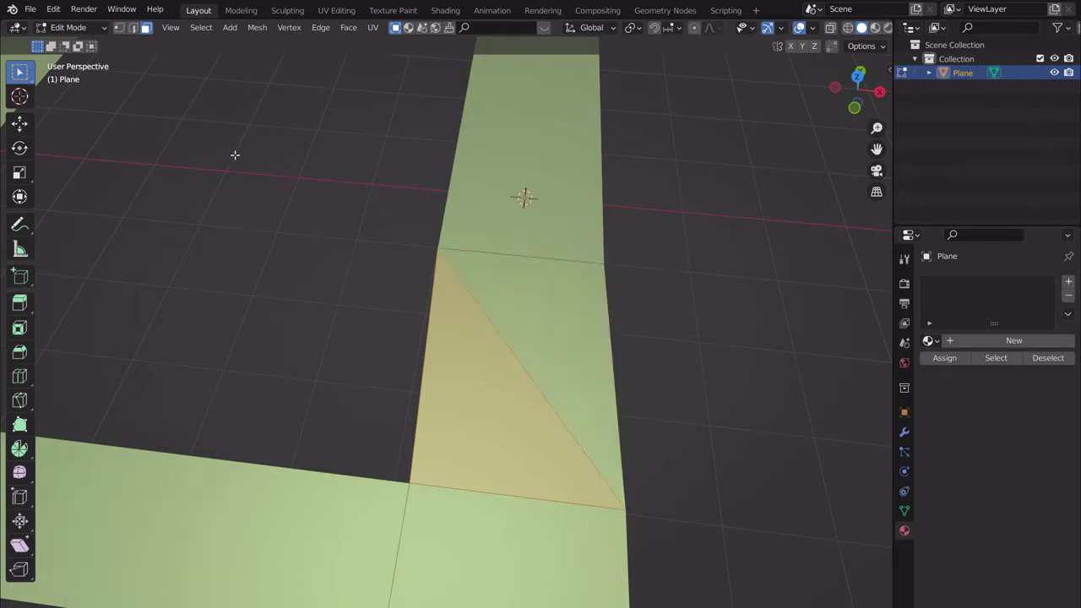
- Delete both triangular faces from the gap in the frame
key(x)
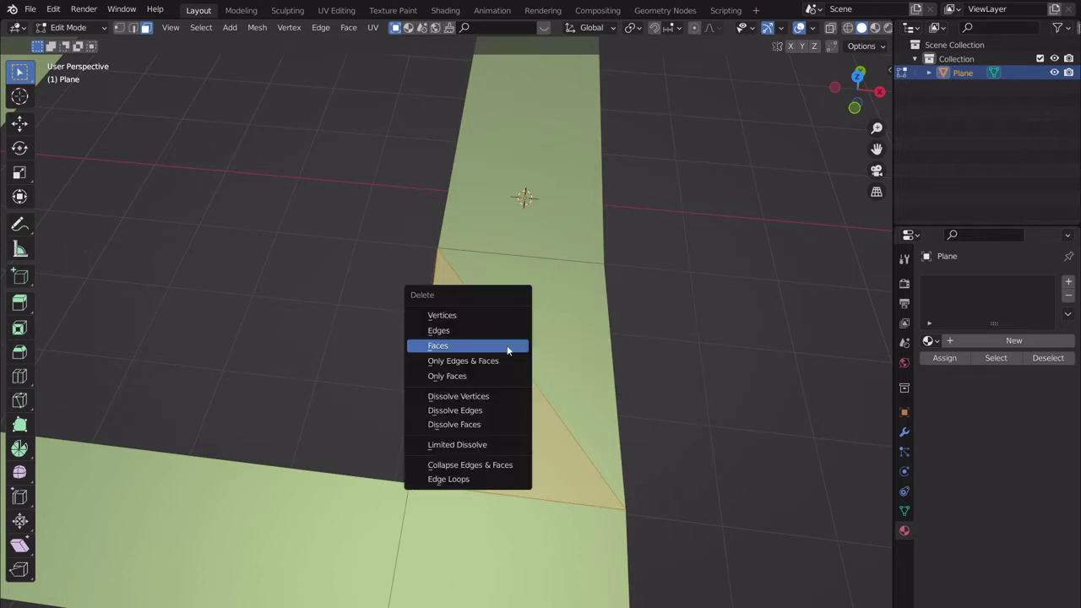
click(507, 345)
click(533, 338)
key(x)
click(531, 337)
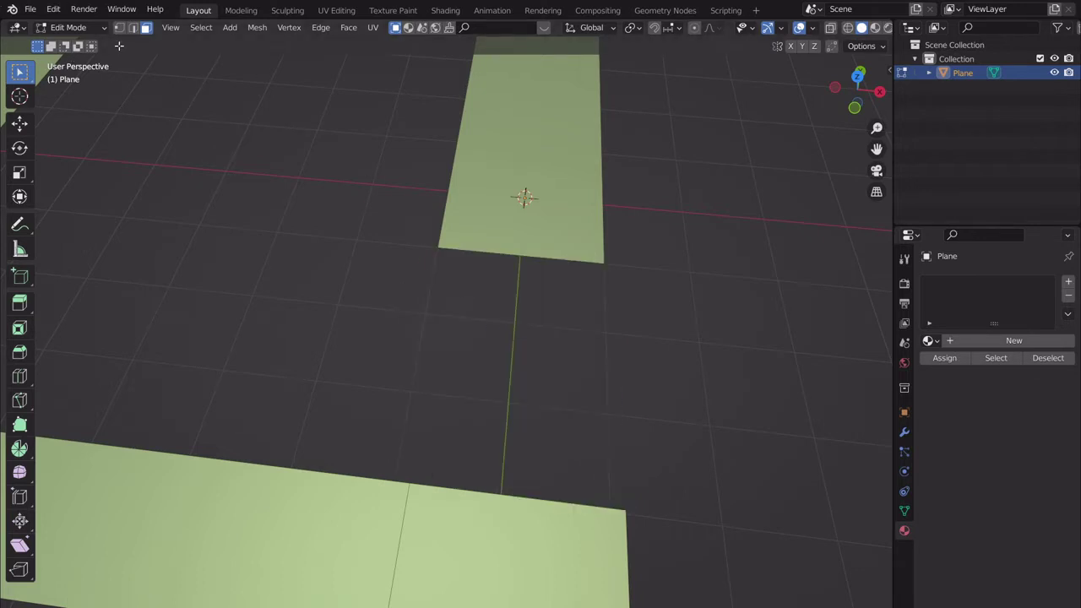
- In vertex select mode, select the four vertices bordering the gap and fill it with a single face
click(119, 28)
drag(652, 294, 399, 215)
scroll(506, 380, down, 1)
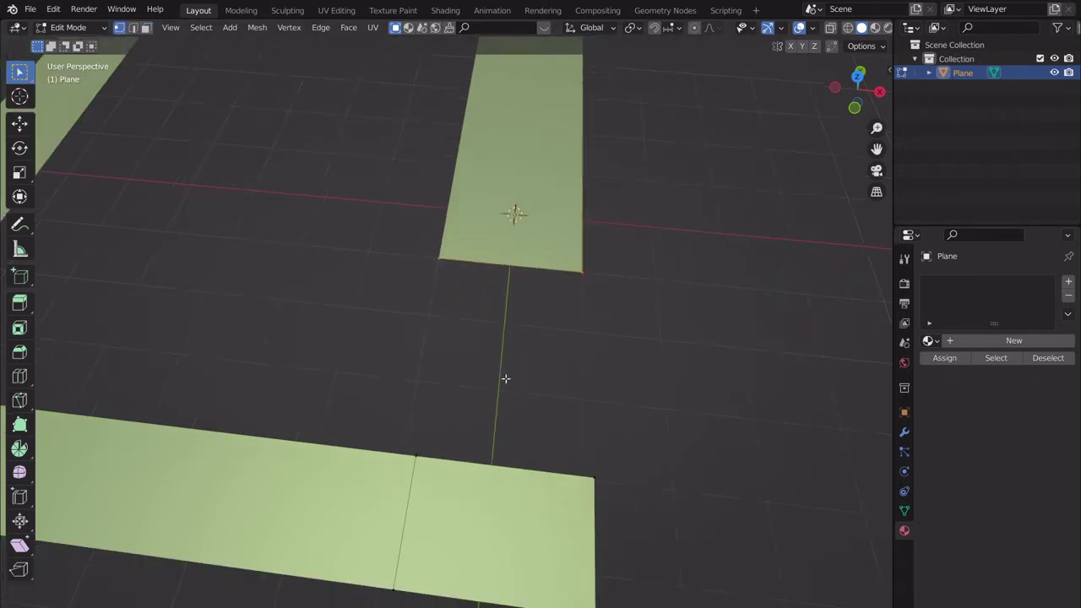
shift+drag(633, 518, 351, 410)
key(f)
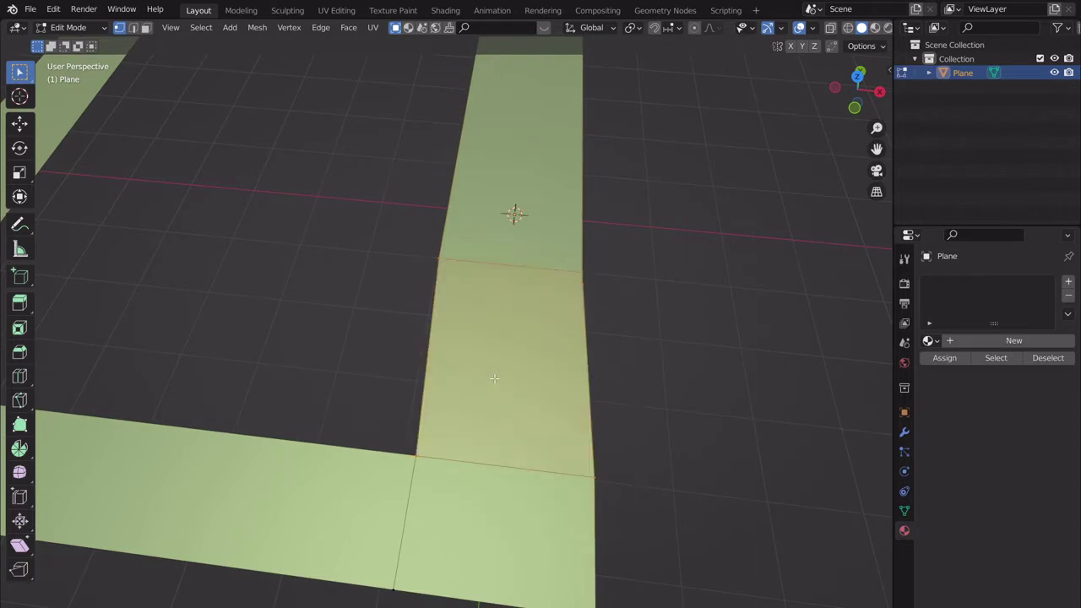
- Return to Object Mode, look over the closed frame and delete it from the scene
scroll(492, 376, down, 4)
key(Tab)
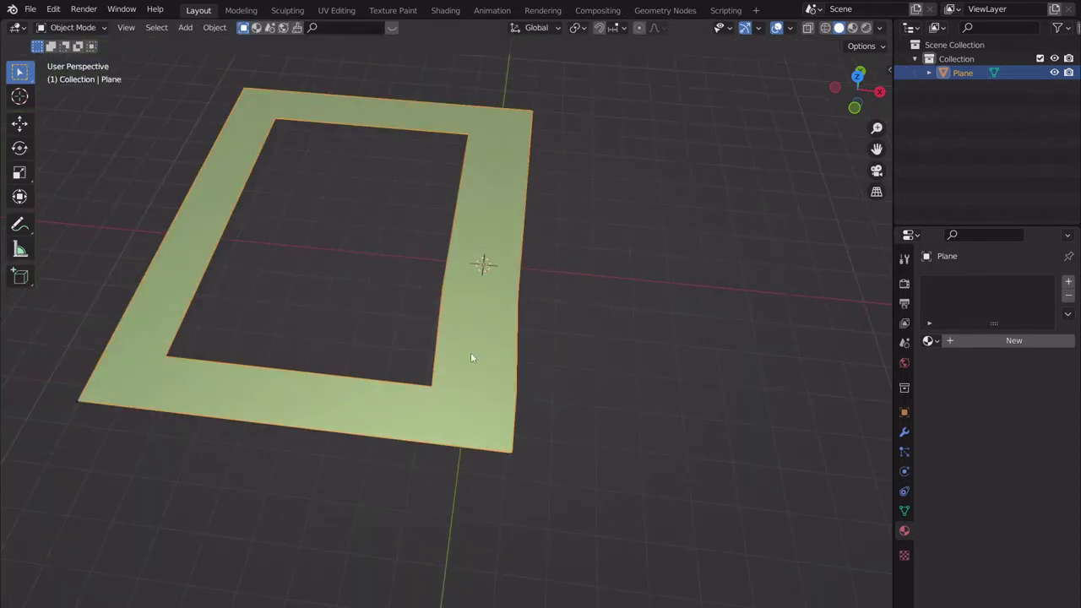
middle_drag(471, 358, 577, 407)
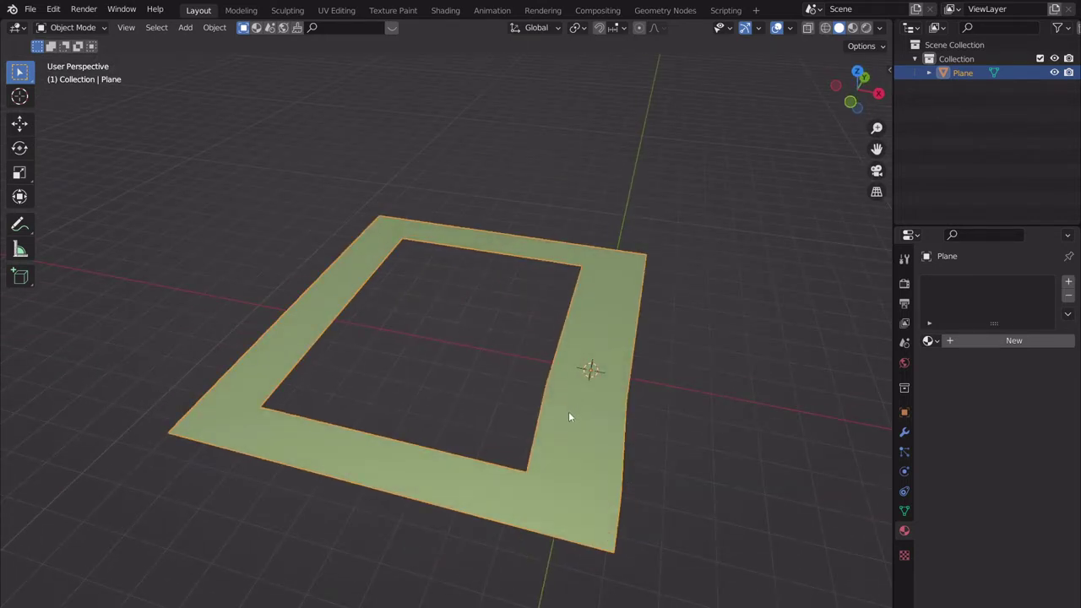
scroll(533, 382, up, 2)
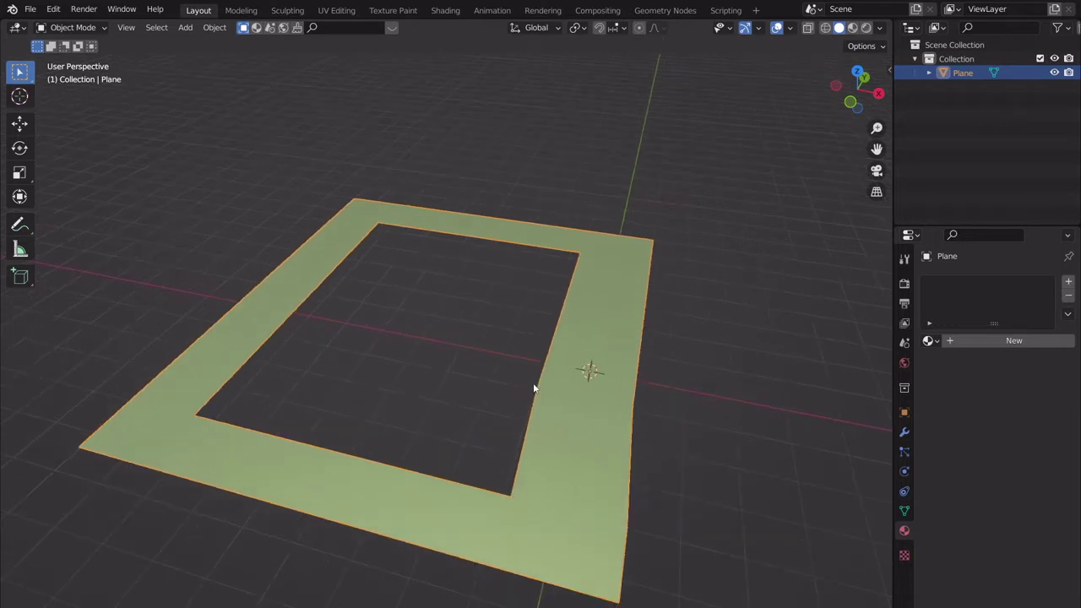
scroll(533, 382, down, 3)
middle_drag(537, 412, 556, 384)
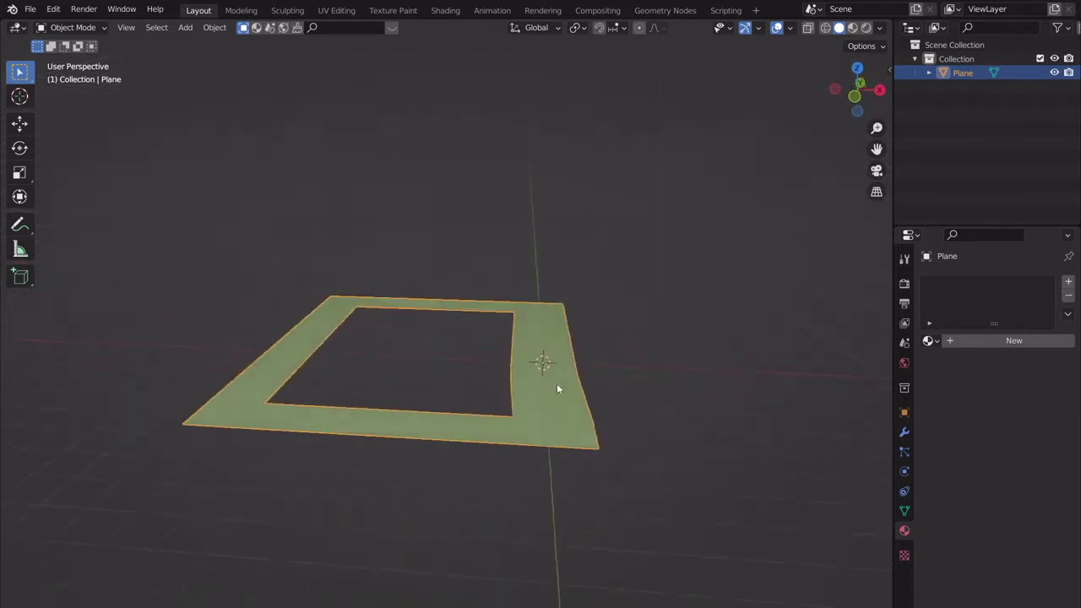
key(x)
click(555, 385)
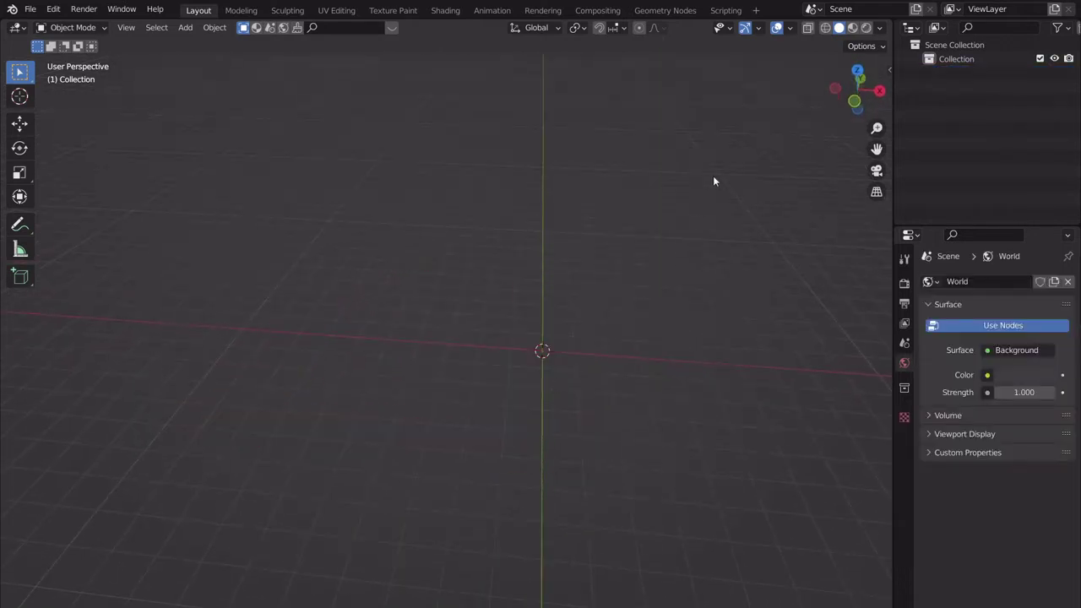
- Switch the viewport to the top view and add a plane mesh at the origin
click(858, 73)
key(shift+a)
mouse_move(558, 274)
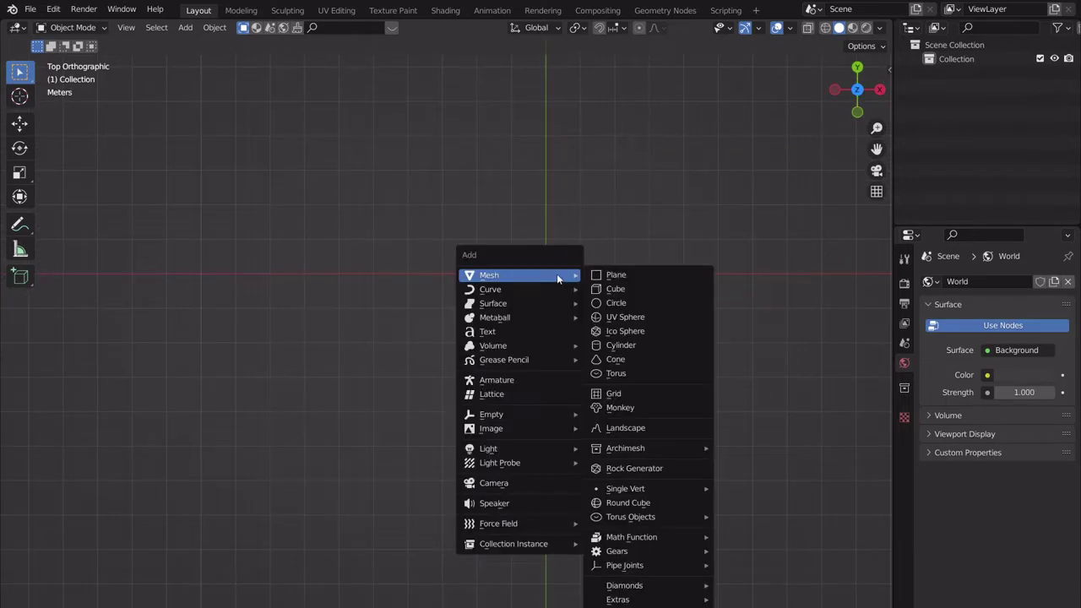
click(651, 278)
scroll(507, 338, up, 5)
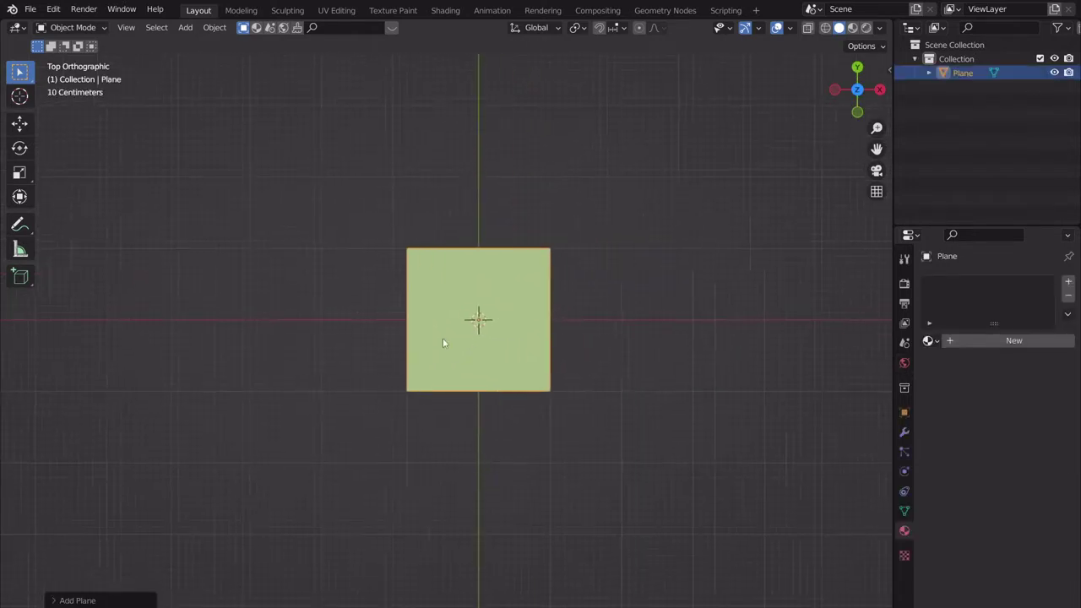
- Add a Bezier curve at the origin on top of the plane
key(shift+a)
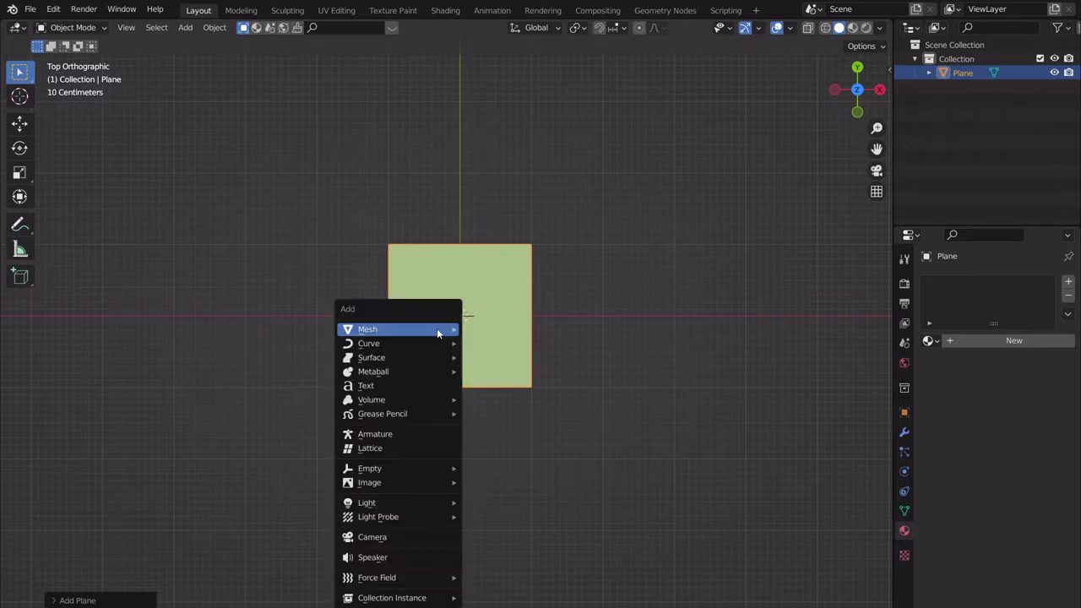
mouse_move(437, 333)
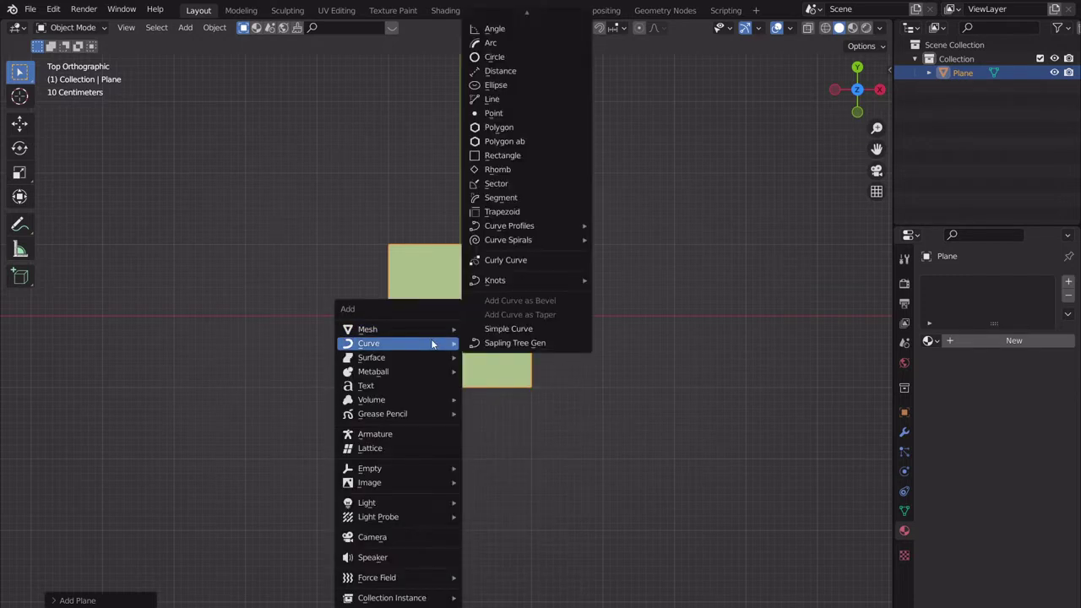
click(507, 15)
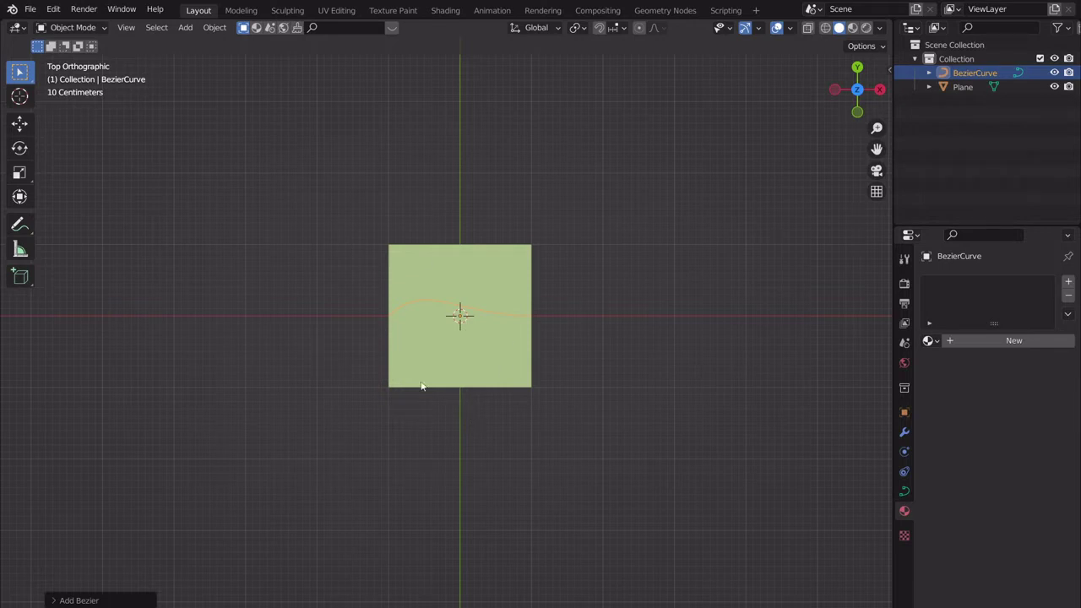
- Select the plane and give it an Array modifier with a count of 6
click(470, 367)
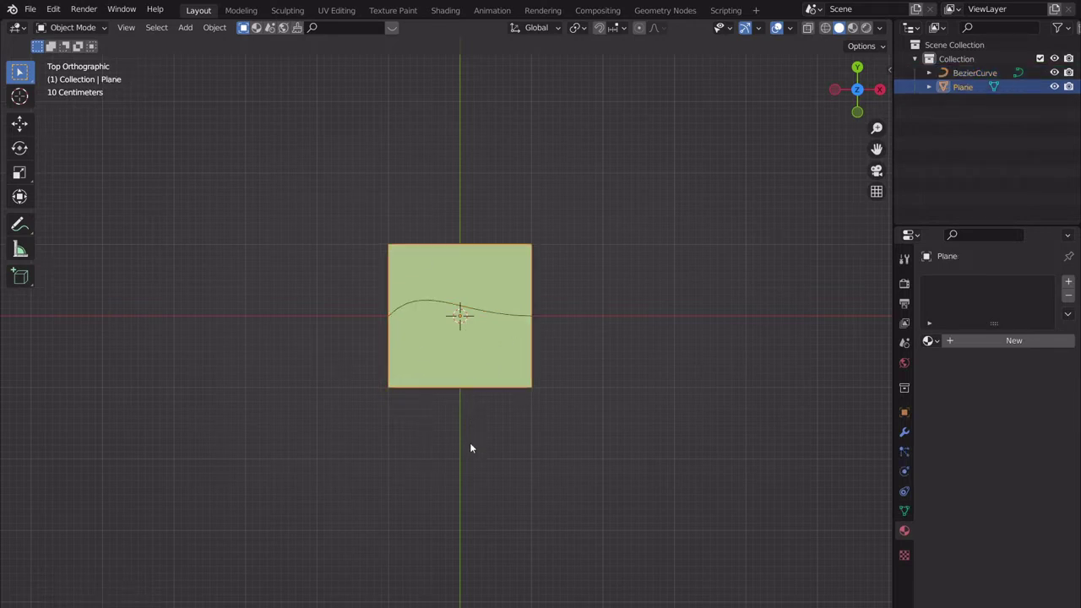
click(904, 433)
click(964, 282)
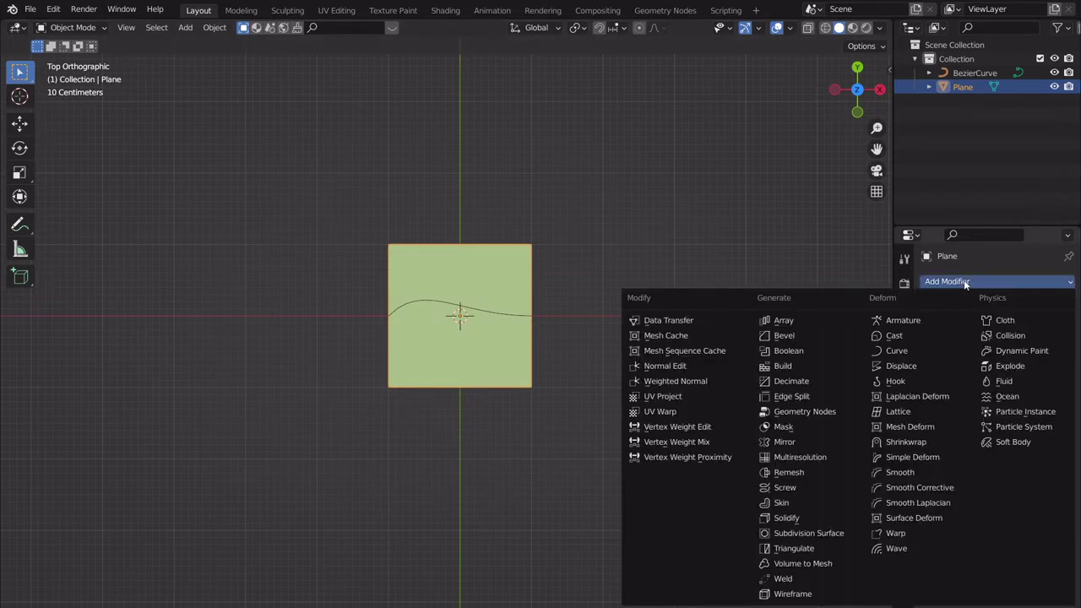
click(802, 322)
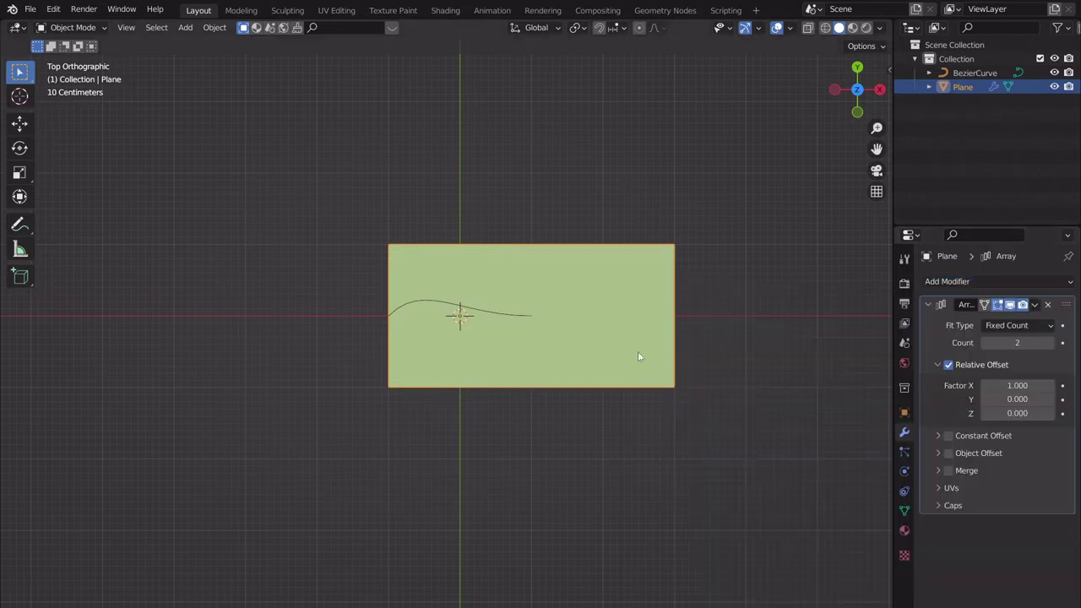
scroll(667, 355, down, 3)
drag(1007, 343, 1040, 343)
scroll(765, 383, down, 3)
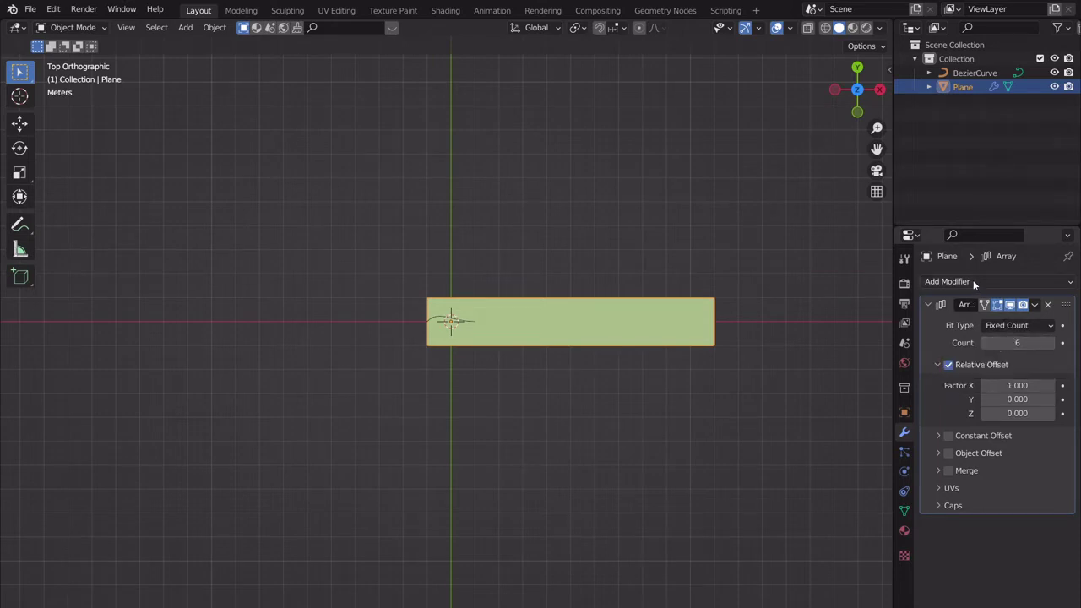
- Add a Curve modifier to the plane and assign BezierCurve as its curve object
click(972, 278)
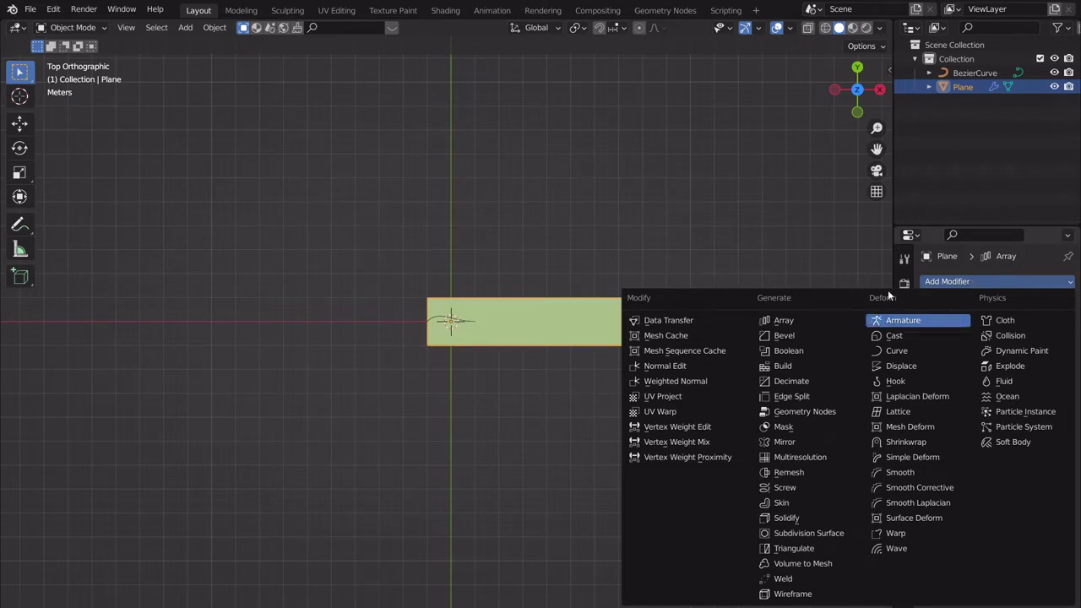
key(Escape)
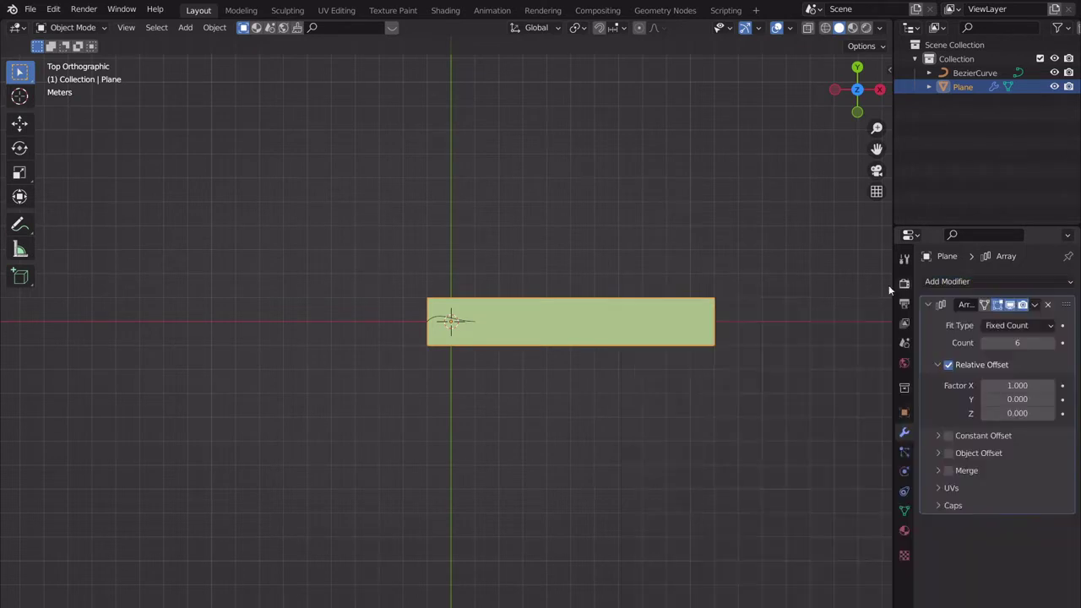
click(991, 284)
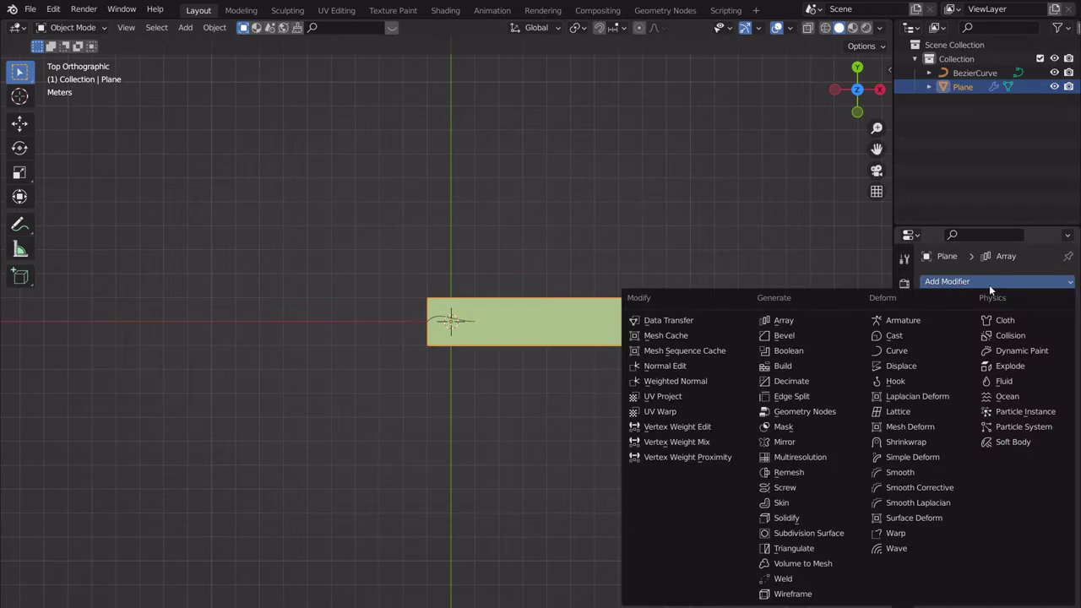
click(896, 351)
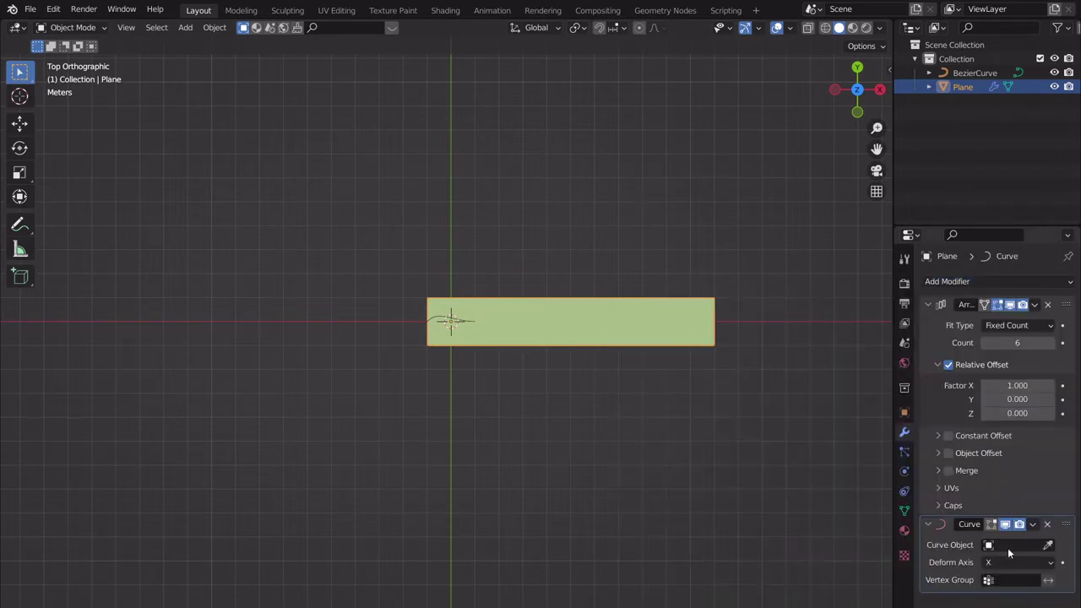
click(1008, 546)
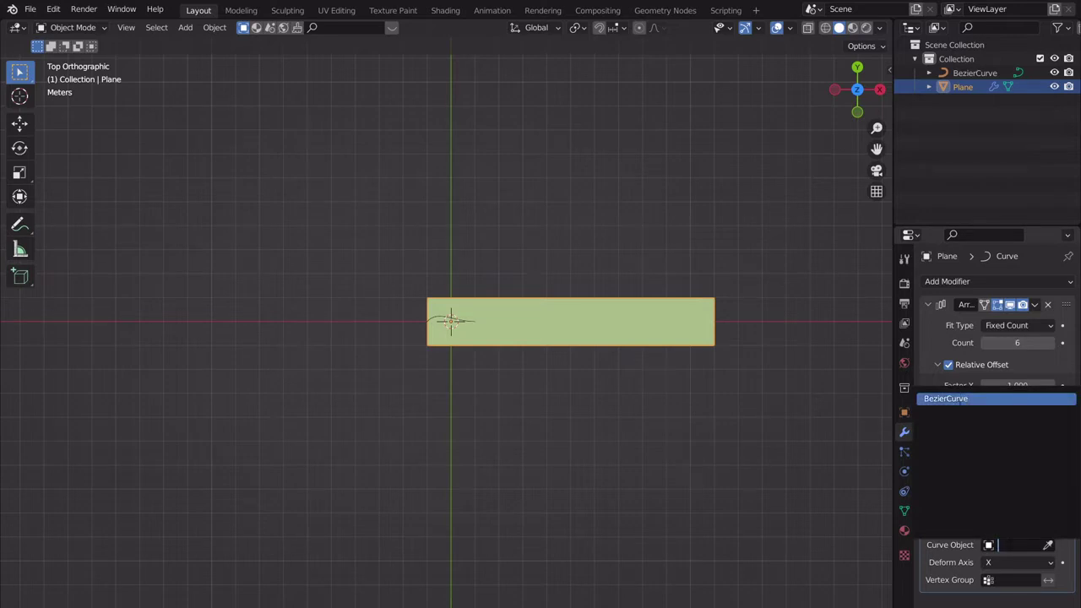
click(1048, 544)
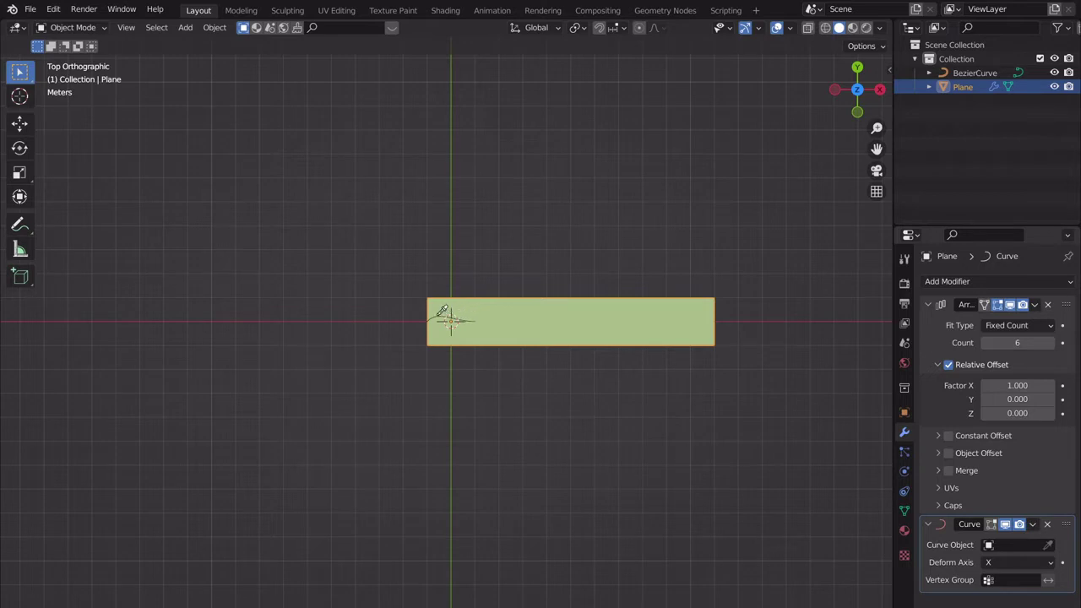
click(979, 72)
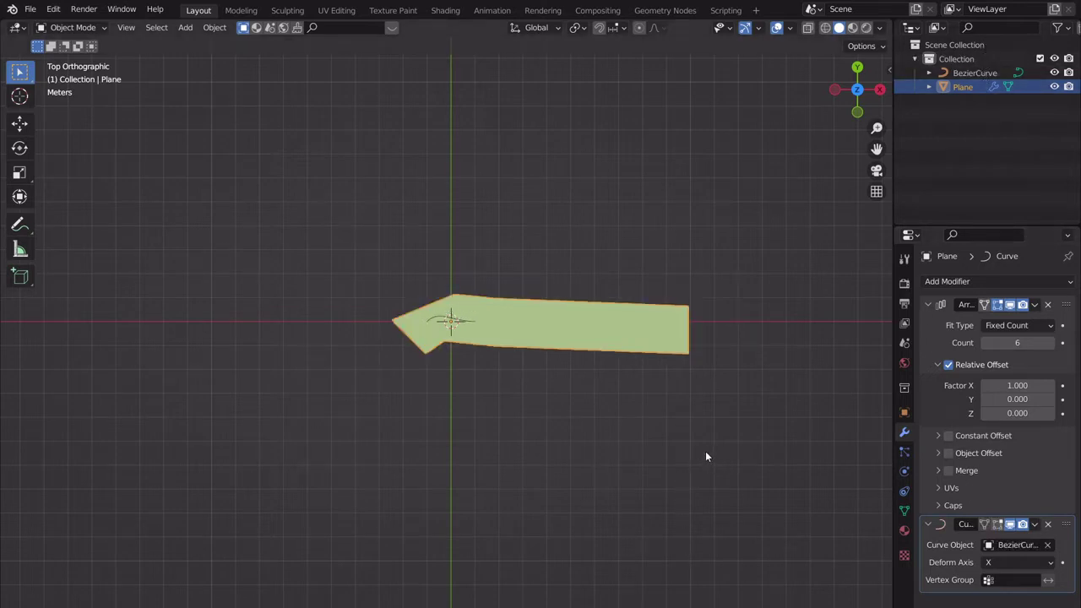
- Scale the Bezier curve up uniformly so the arrayed strip bends along it, and select the plane strip again
click(456, 326)
key(s)
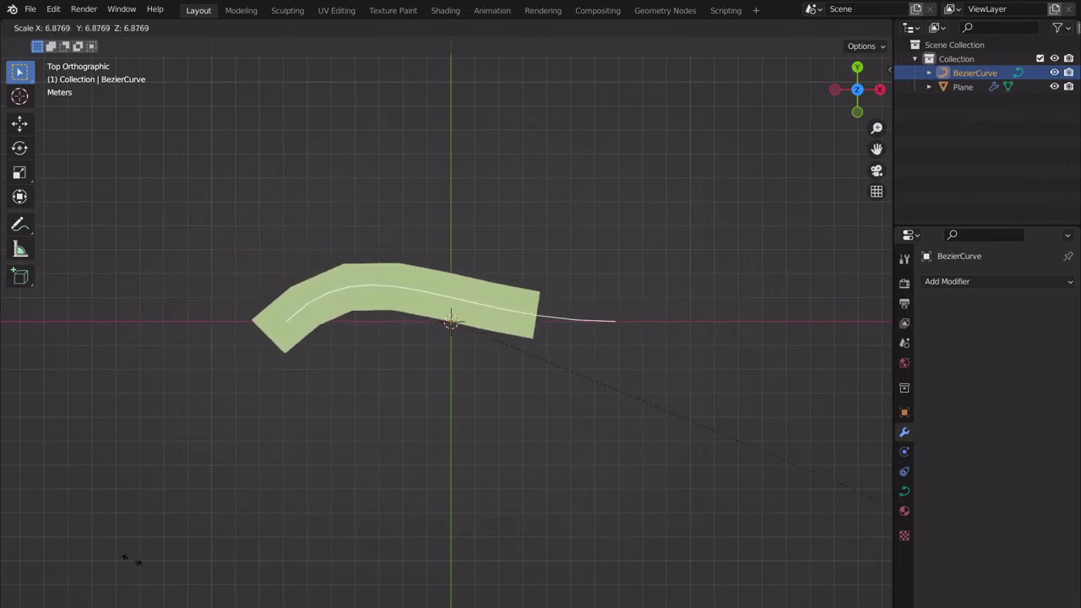
click(63, 427)
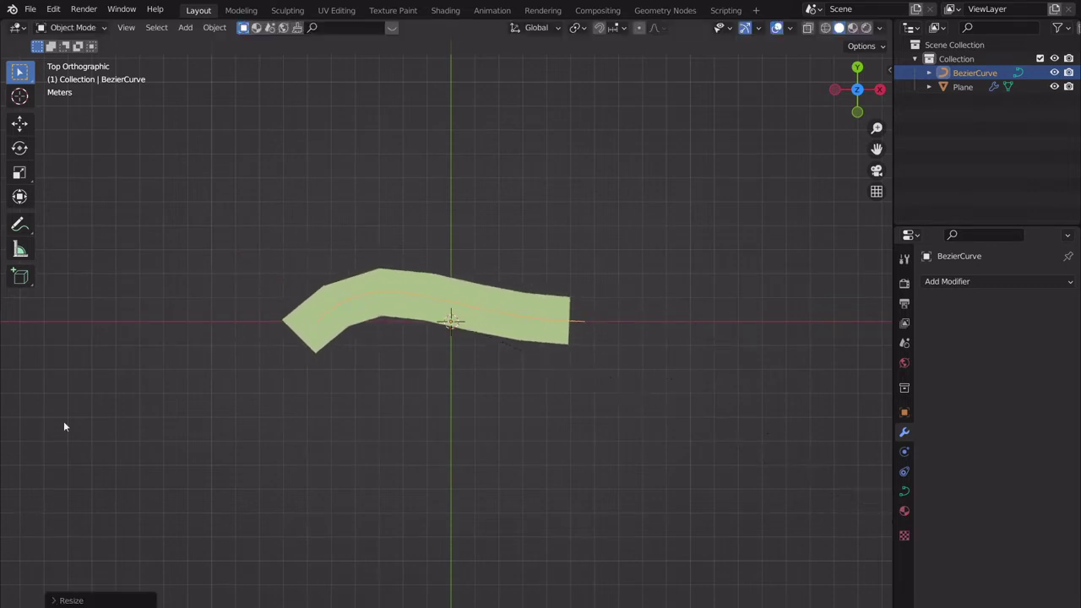
click(342, 326)
key(s)
key(x)
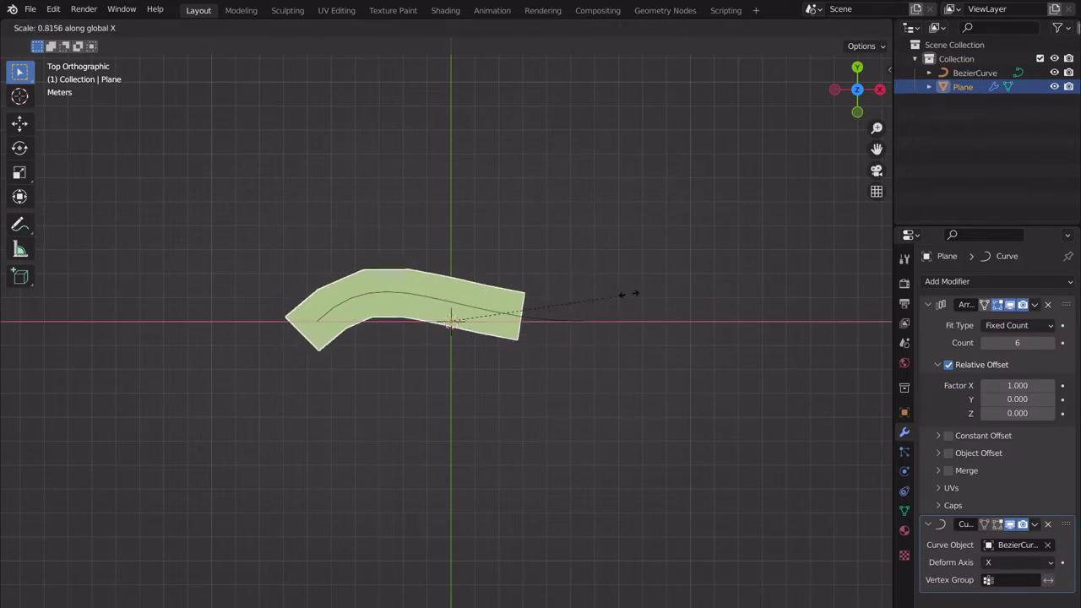
key(Escape)
- Scale the plane strip along the global X axis to about 0.78
scroll(374, 317, up, 7)
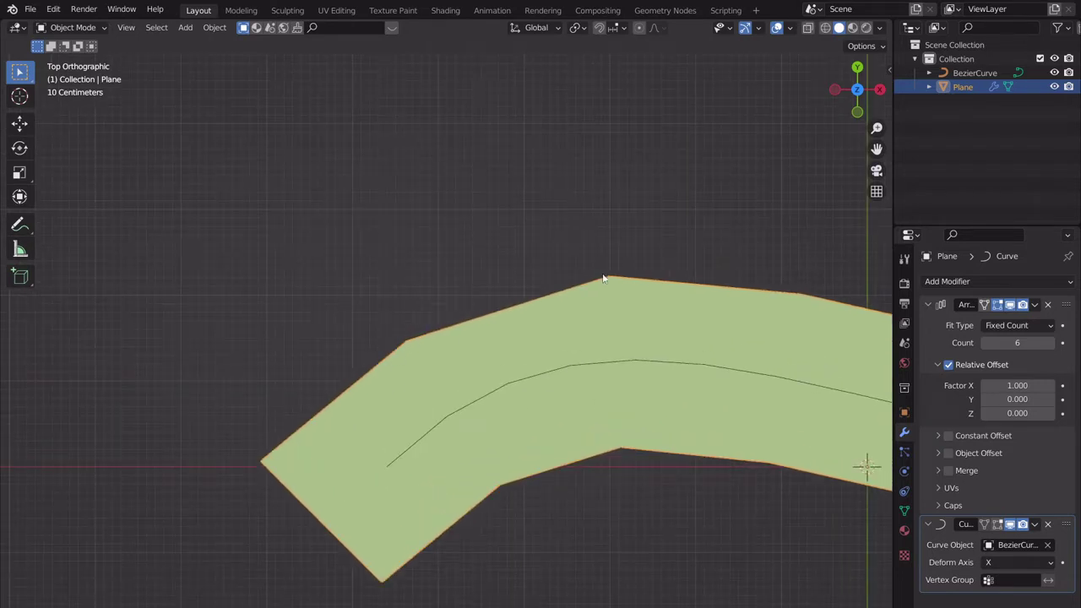
scroll(591, 449, down, 6)
scroll(592, 449, up, 2)
shift+middle_drag(545, 415, 576, 410)
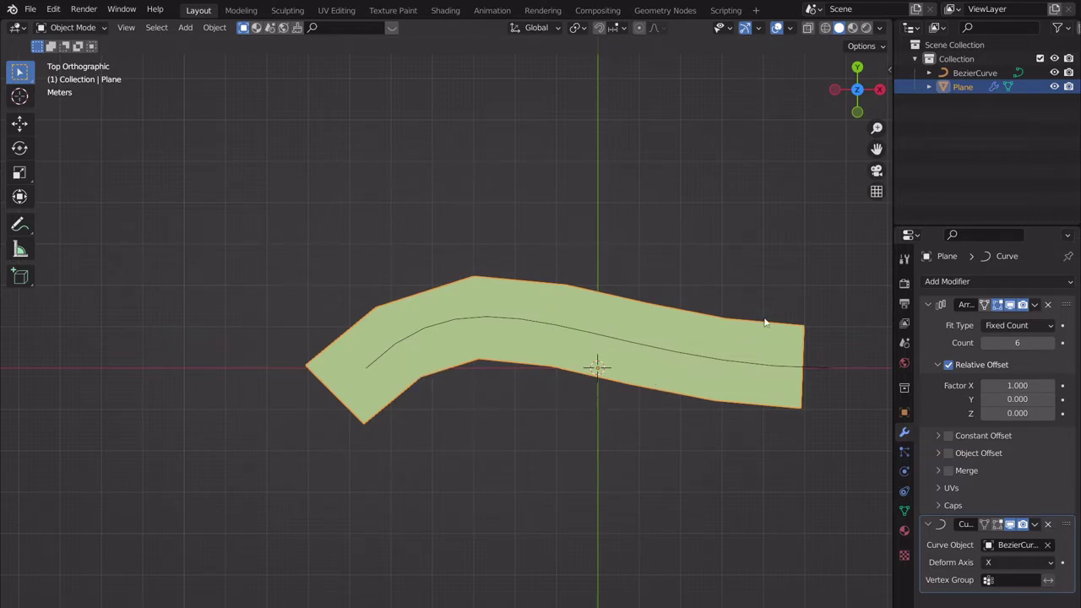
key(s)
key(x)
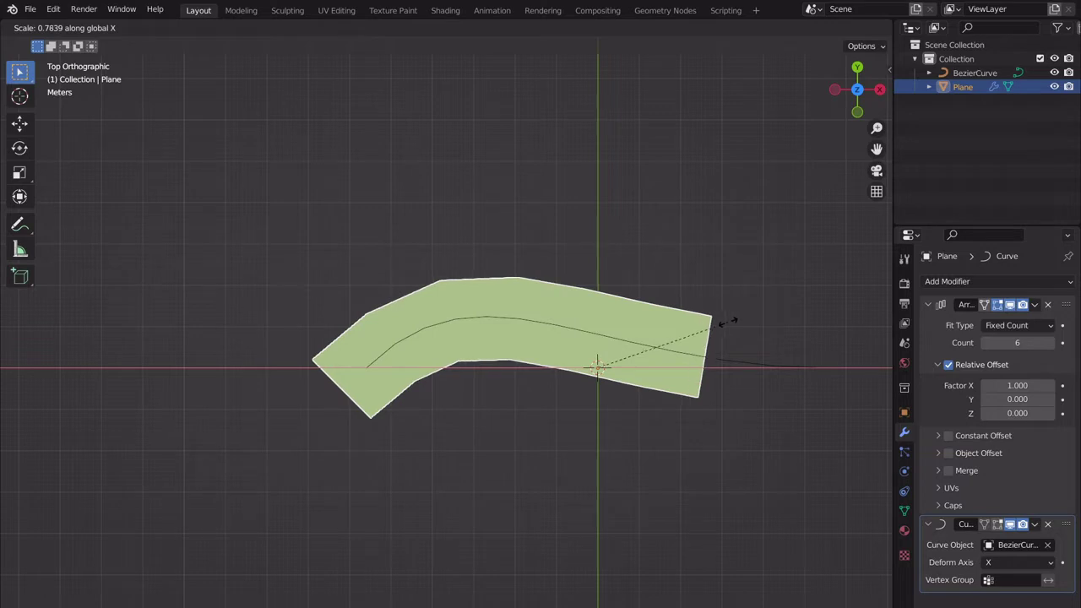
click(724, 321)
scroll(671, 388, down, 3)
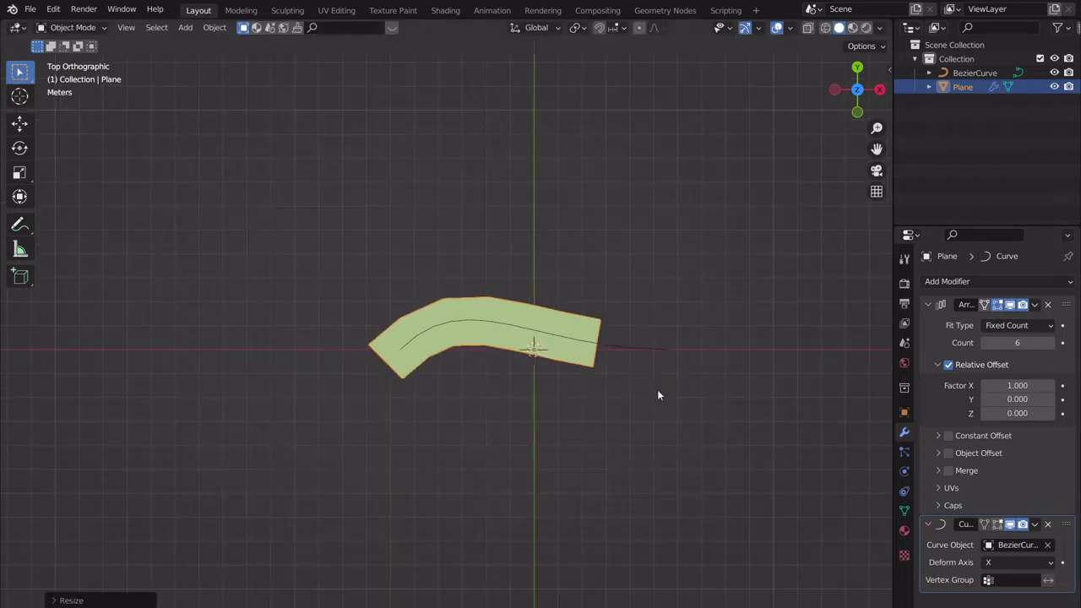
- Select the Bezier curve that guides the plane strip
click(627, 349)
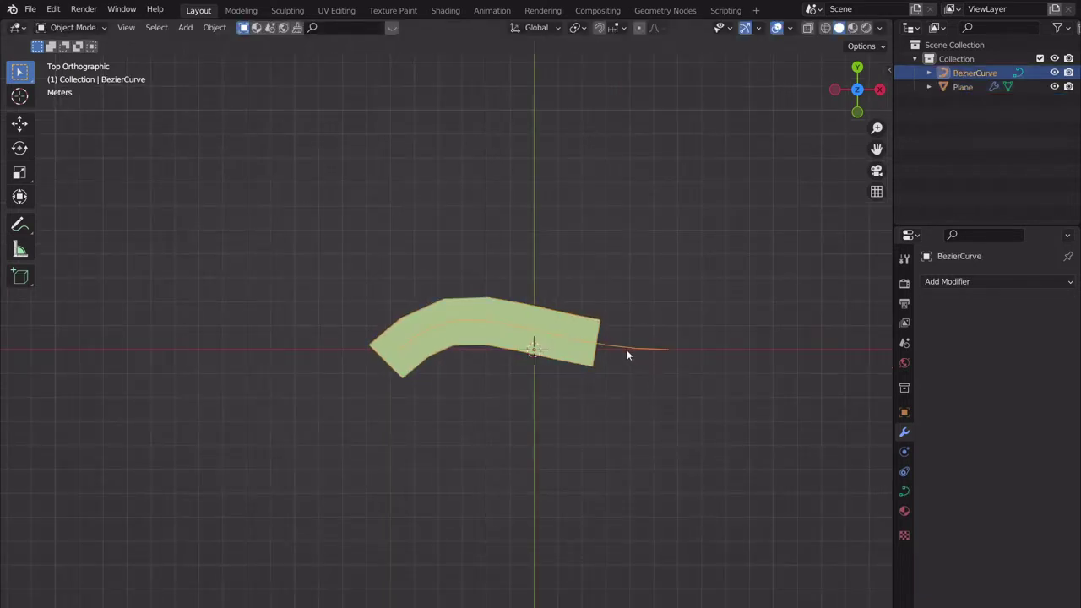
click(549, 354)
click(602, 348)
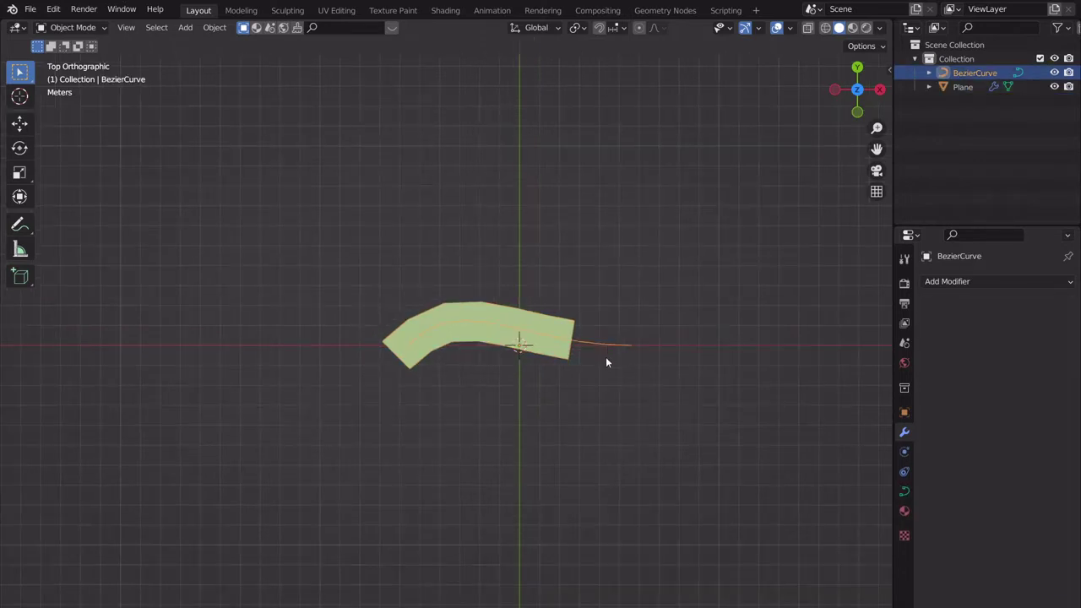
scroll(553, 414, down, 3)
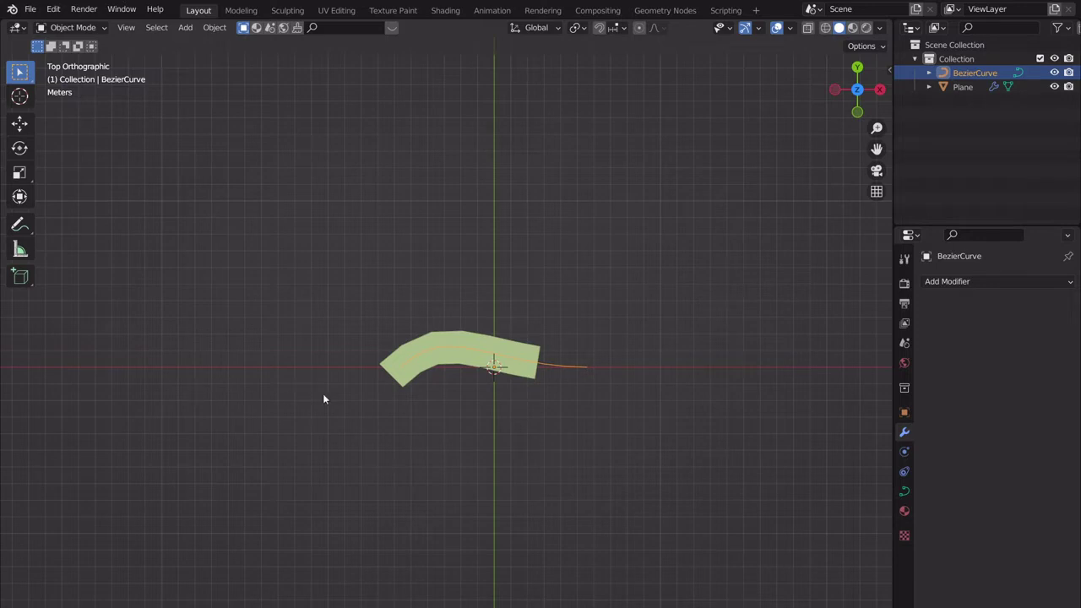
scroll(583, 415, down, 1)
shift+middle_drag(582, 416, 602, 388)
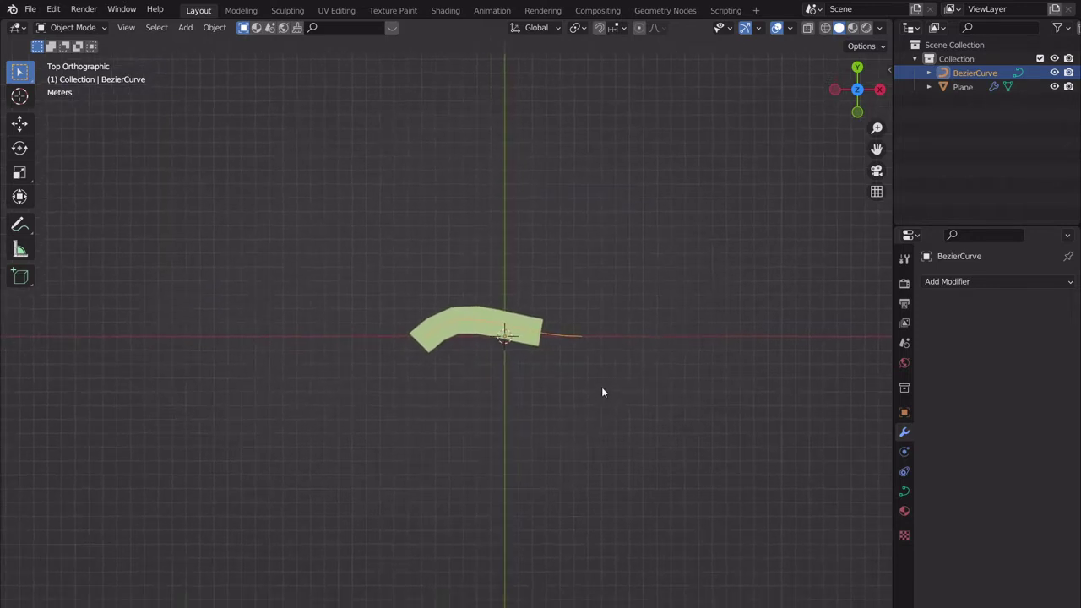
scroll(602, 388, up, 2)
- Try rotating, scaling and moving the whole Bezier curve in Object Mode
key(r)
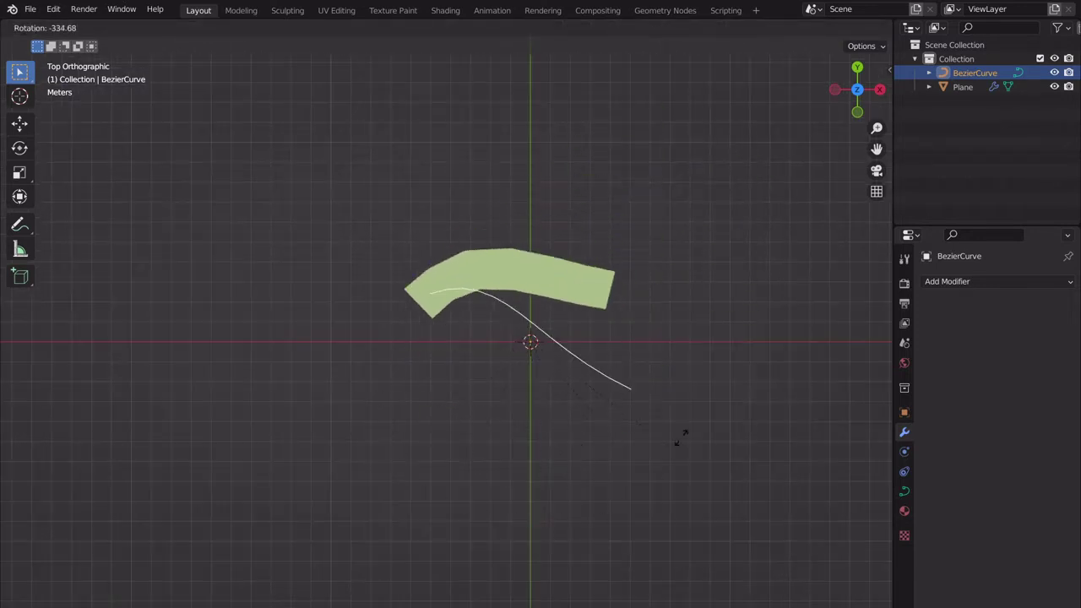
key(Escape)
key(s)
key(Escape)
key(g)
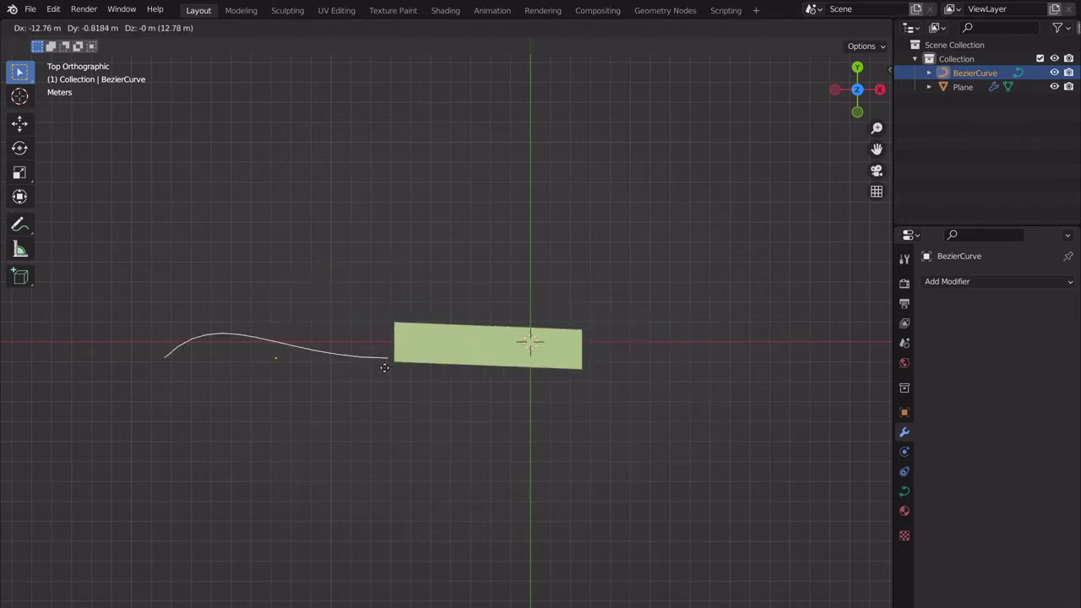
key(Escape)
- Enter Edit Mode on the Bezier curve and try rotating its end control point
key(Tab)
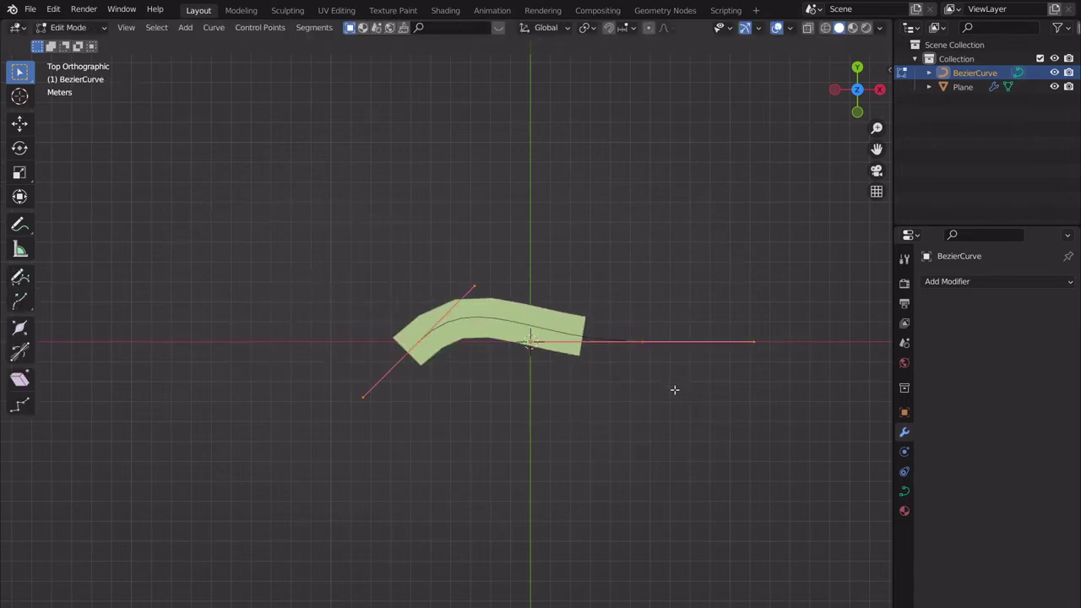
click(644, 344)
key(r)
key(Escape)
- Try moving the outer handle of the curve's end point to bend the strip differently
click(751, 345)
key(g)
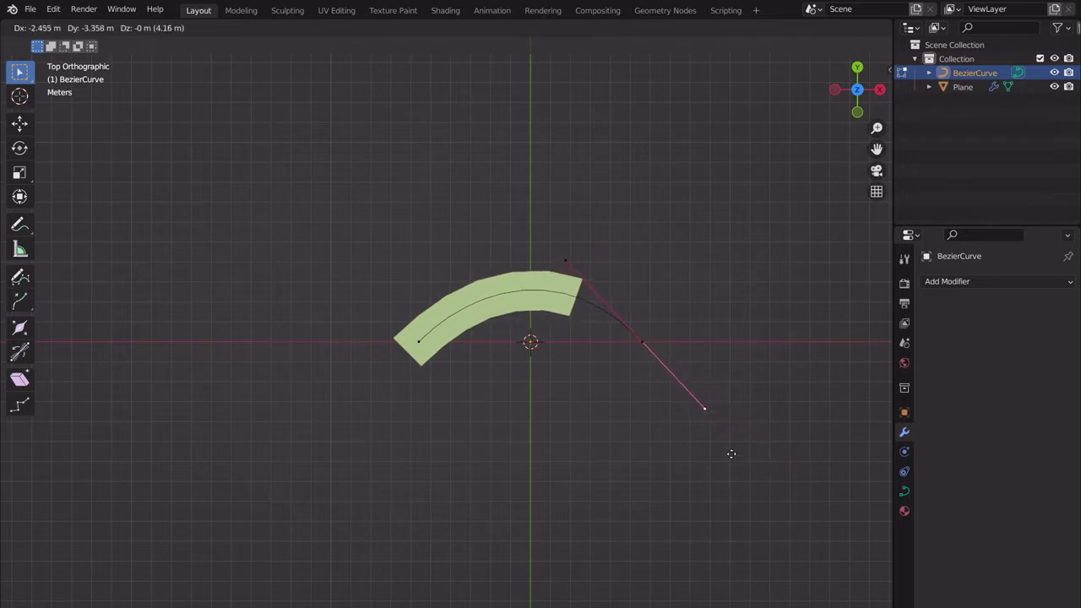
right_click(801, 490)
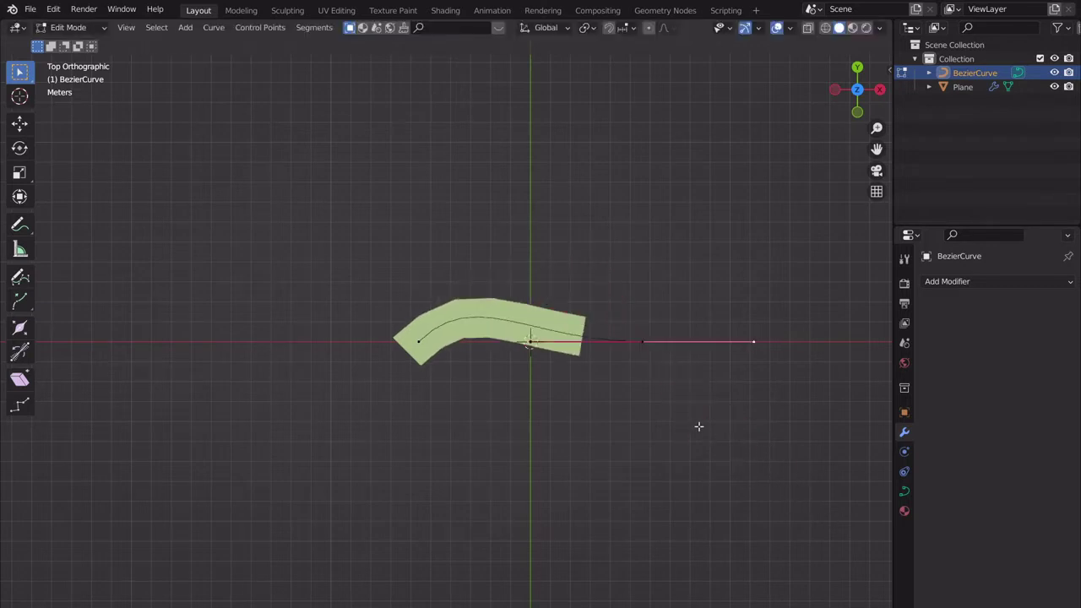
- Select the curve's end control point, try rotating it, and extrude a new point about 11.66 m in X and 11.83 m in Y
click(644, 342)
key(r)
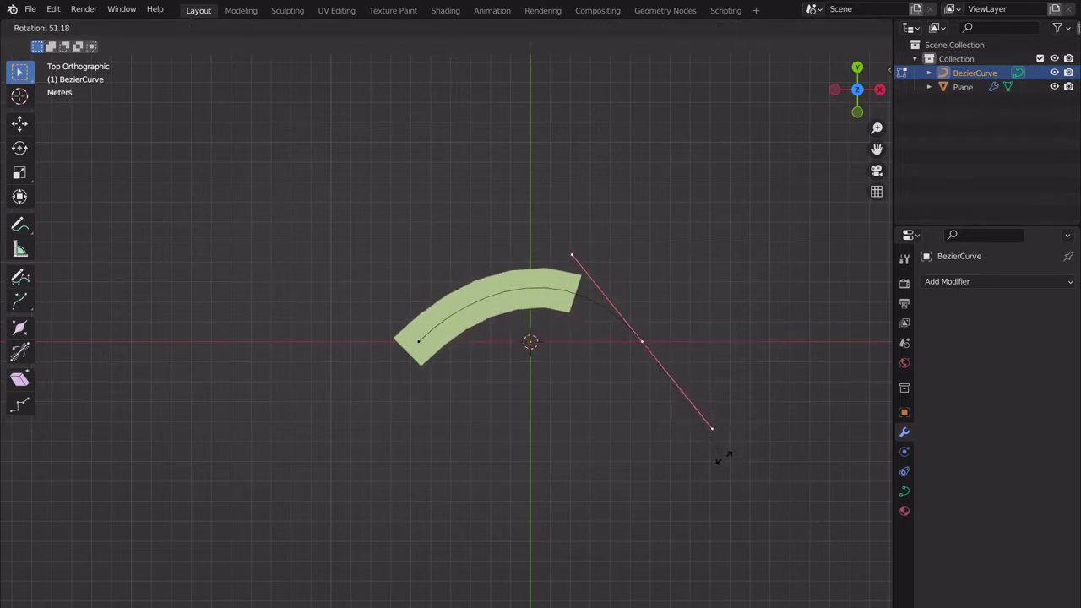
right_click(735, 419)
shift+middle_drag(717, 422, 544, 486)
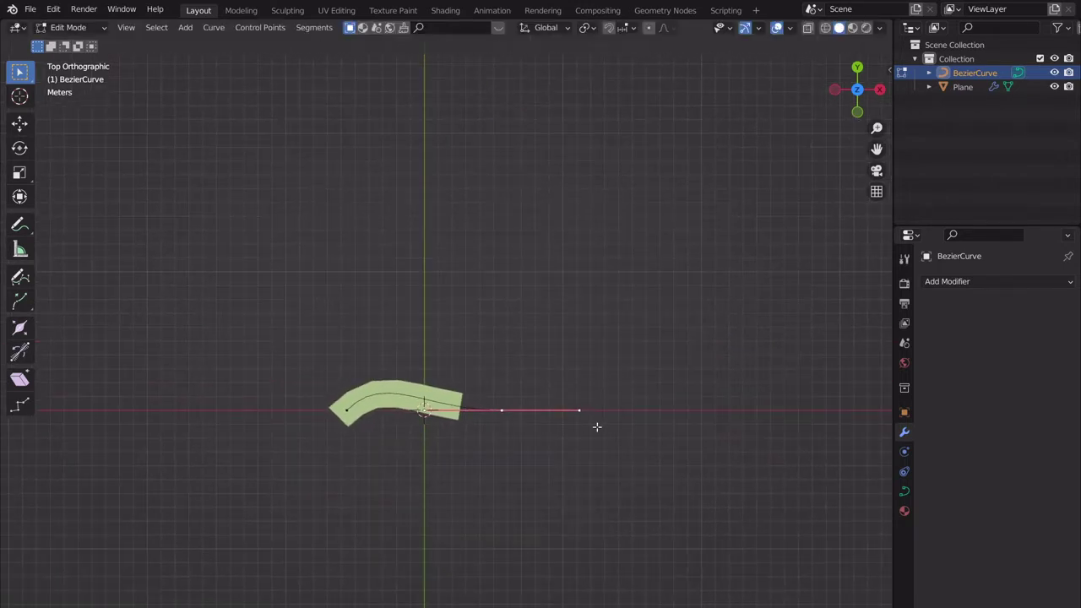
shift+middle_drag(596, 426, 604, 417)
key(g)
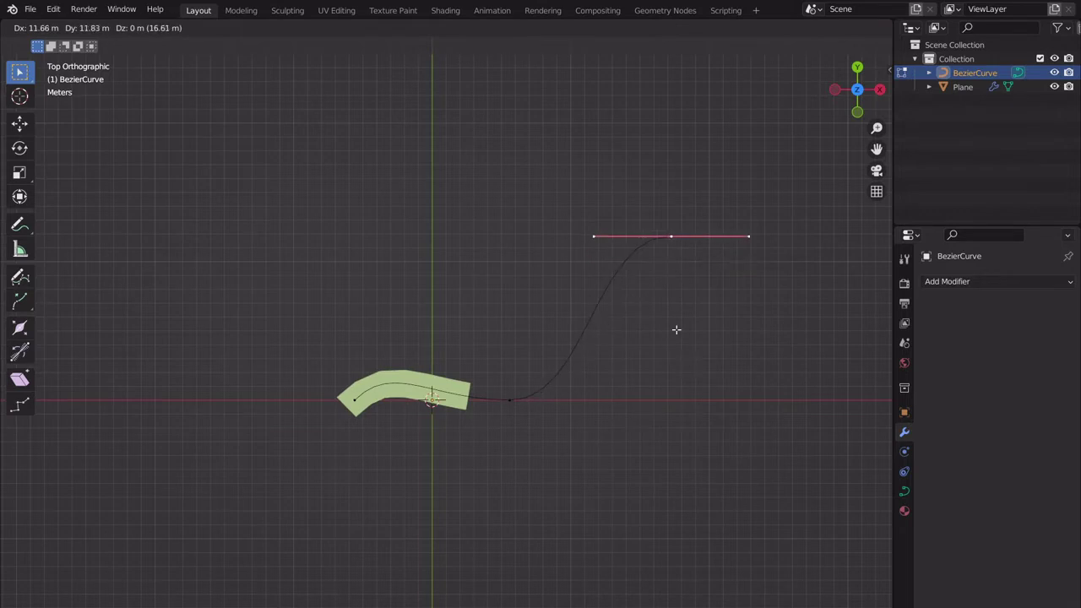
- Place the newly extruded control point, rotate its handles by about -112.5°, and return the curve to Object Mode
click(676, 330)
key(r)
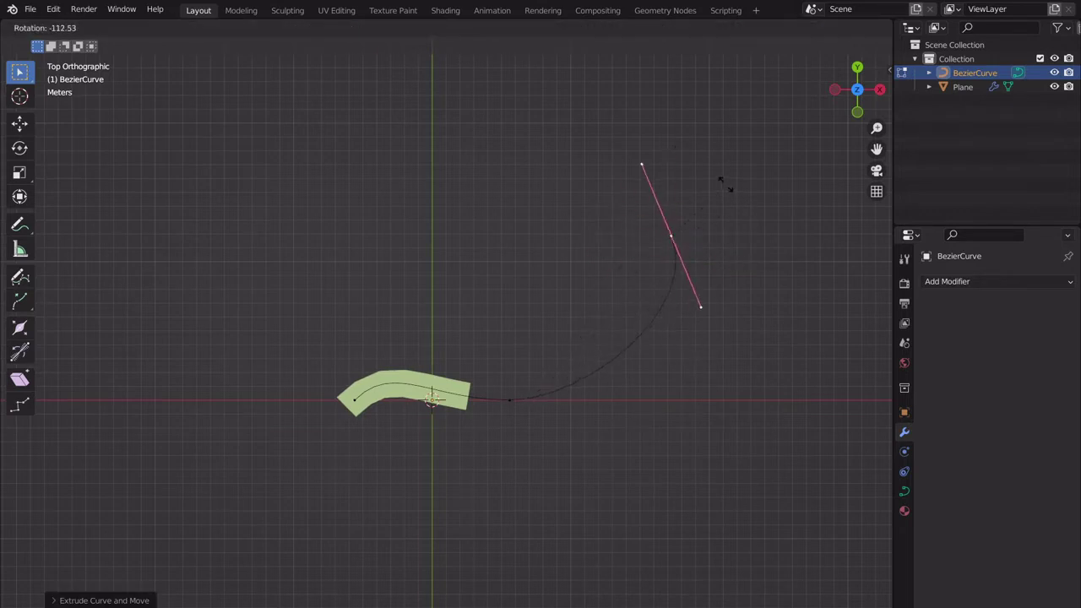
click(724, 184)
key(Tab)
- Select the plane and raise its Array modifier count to 29
click(403, 400)
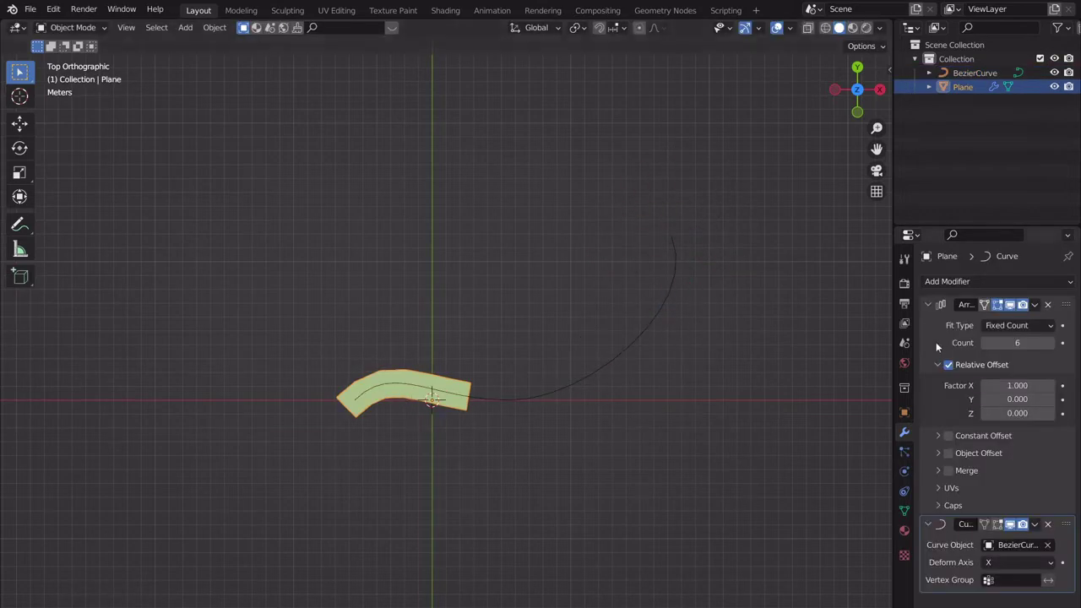
drag(1014, 343, 1066, 343)
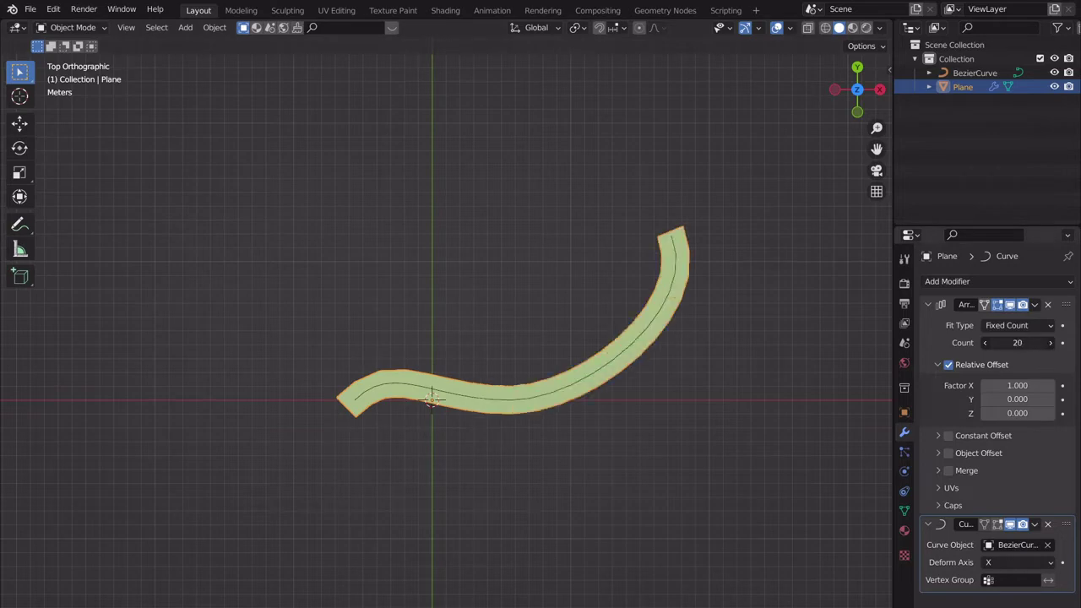
click(1053, 343)
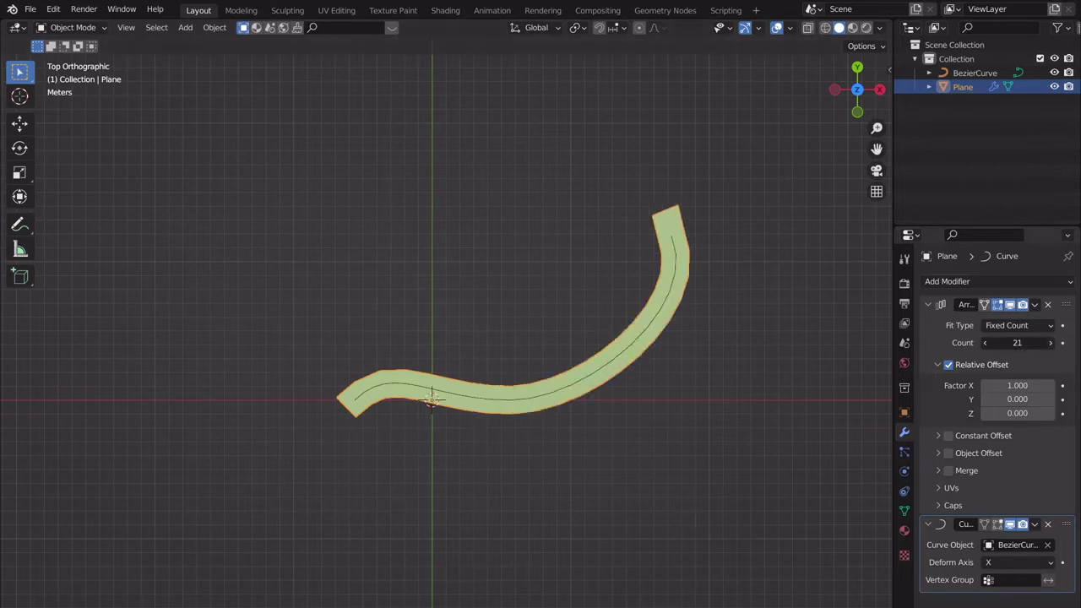
click(1053, 343)
click(1052, 343)
click(1052, 343)
click(1053, 343)
click(1053, 343)
click(1053, 343)
click(1052, 343)
click(1053, 343)
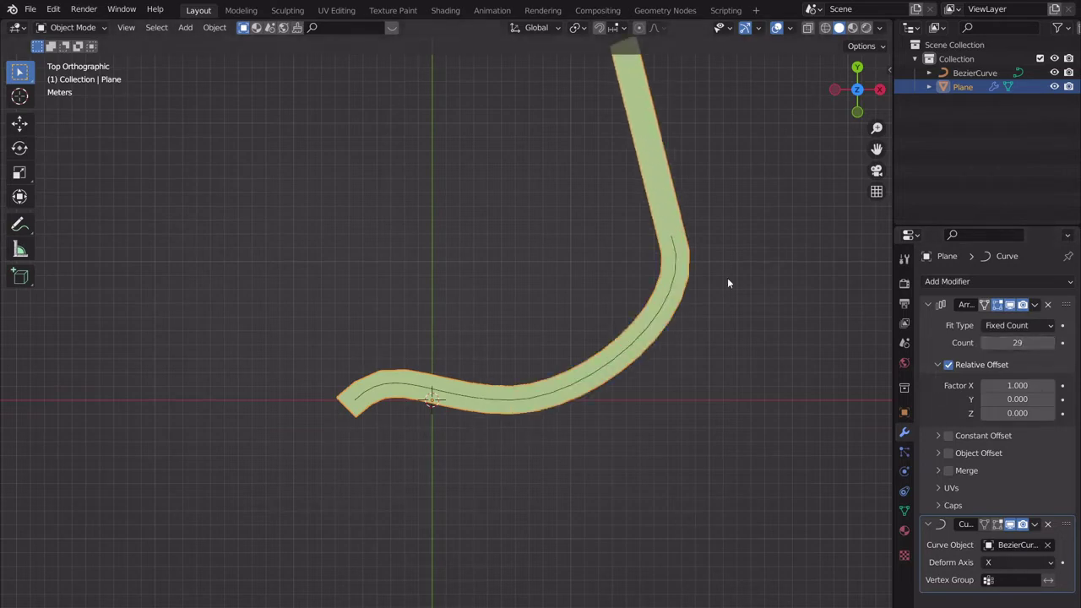
- Enter Edit Mode on the Bezier curve, extrude a new point up and to the left from its end, and rotate its handles
click(677, 268)
key(Tab)
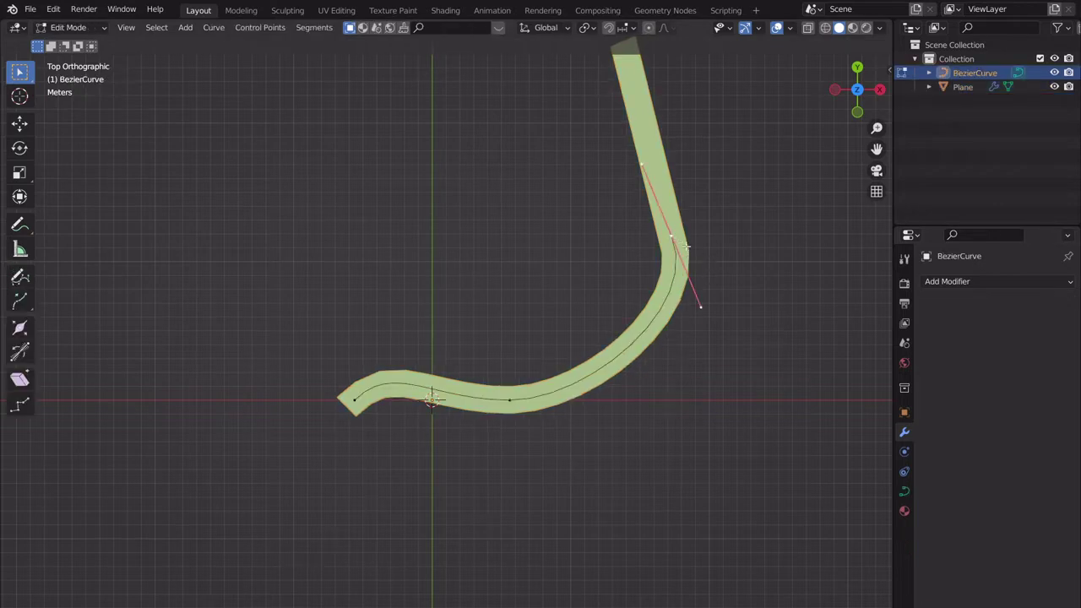
key(e)
click(516, 256)
key(r)
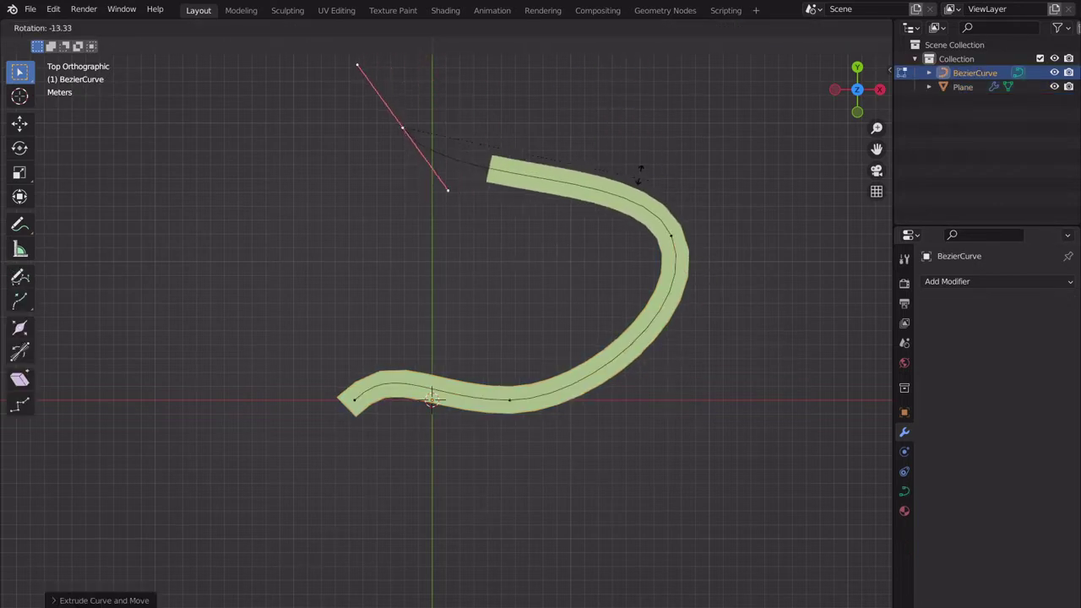
click(436, 84)
- Extrude another control point down and to the left from the curve's end and rotate its handles to round the loop
key(g)
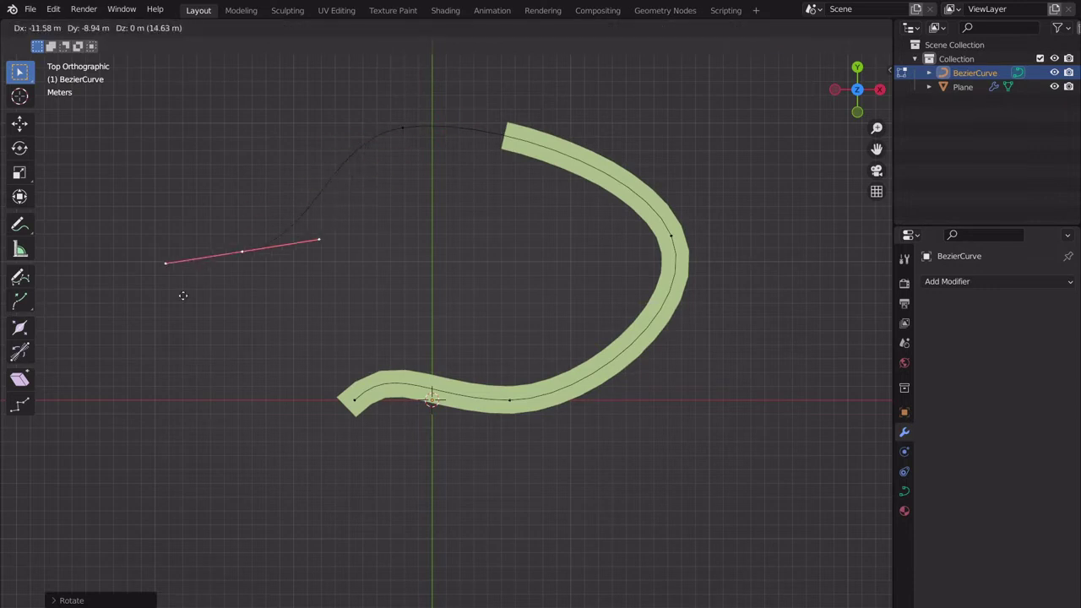
click(161, 310)
key(r)
click(344, 292)
- Extrude a further end point below the X axis, rotate its handles, and scale them down
key(g)
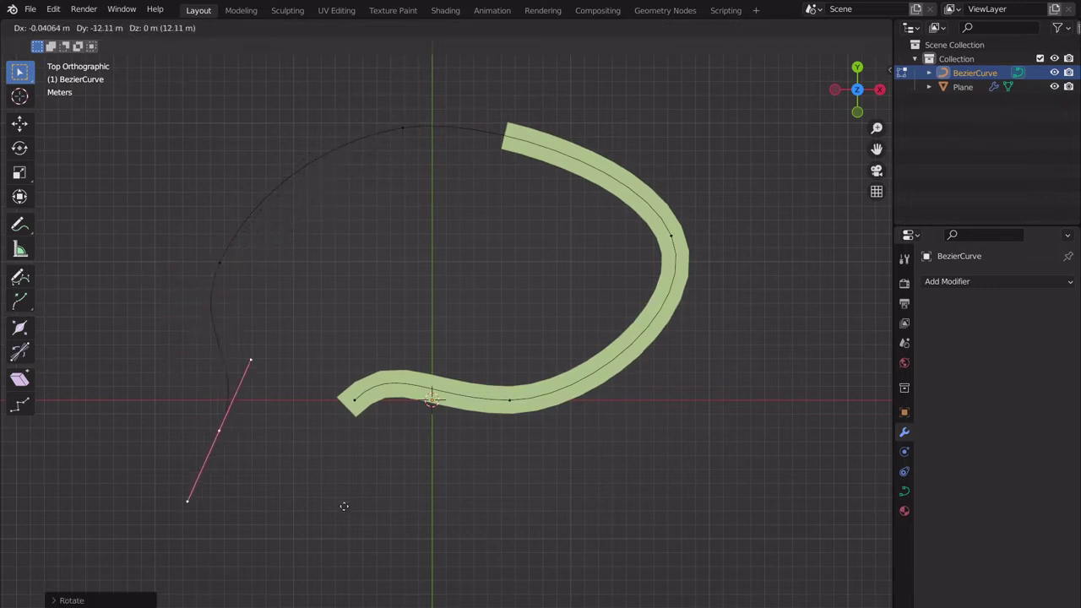
click(422, 471)
key(r)
click(346, 295)
key(s)
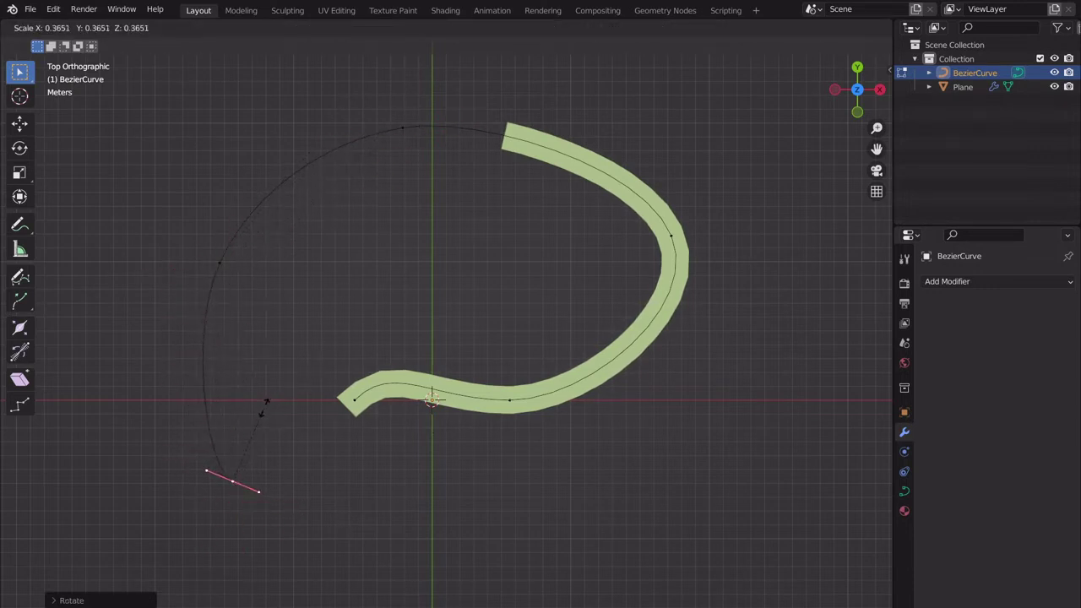
click(297, 468)
- Select the second-to-last control point on the curve's far left, move it outward and up, and scale its handles up
click(207, 265)
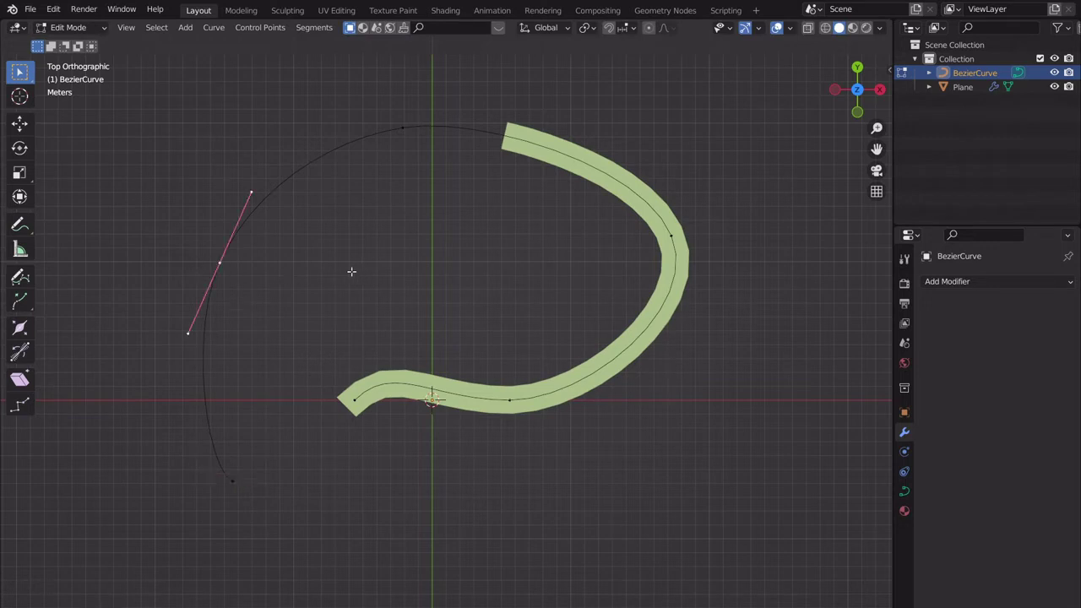
key(g)
click(271, 215)
key(s)
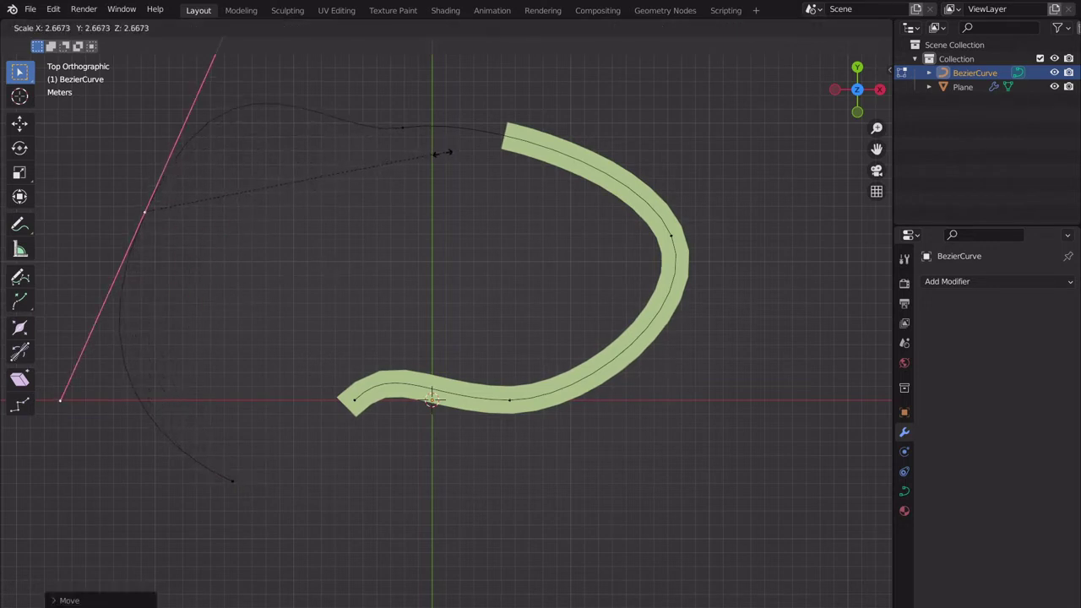
click(408, 143)
- Select the control point just beyond the strip's upper end, move it down, and rotate and scale its handles to reshape the bend
click(404, 128)
key(r)
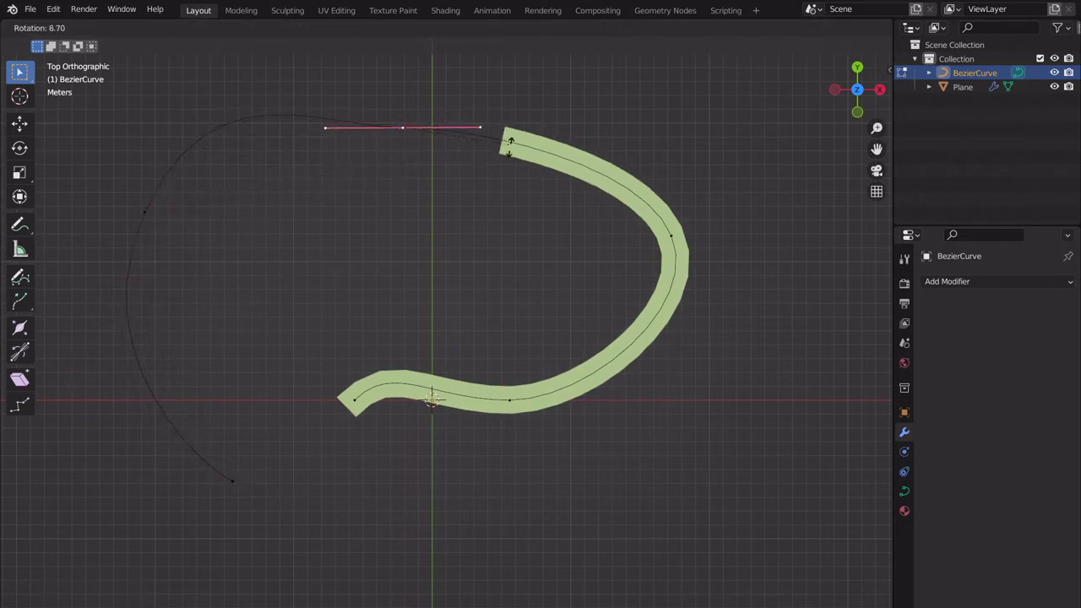
click(509, 146)
key(s)
click(504, 156)
key(g)
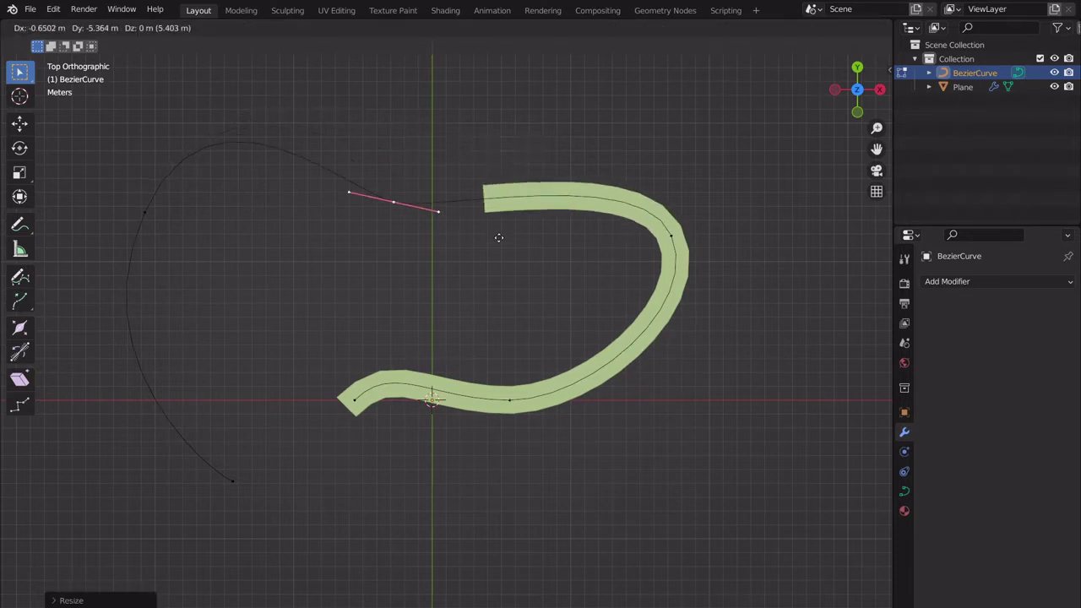
click(499, 238)
key(r)
click(495, 271)
key(s)
click(627, 323)
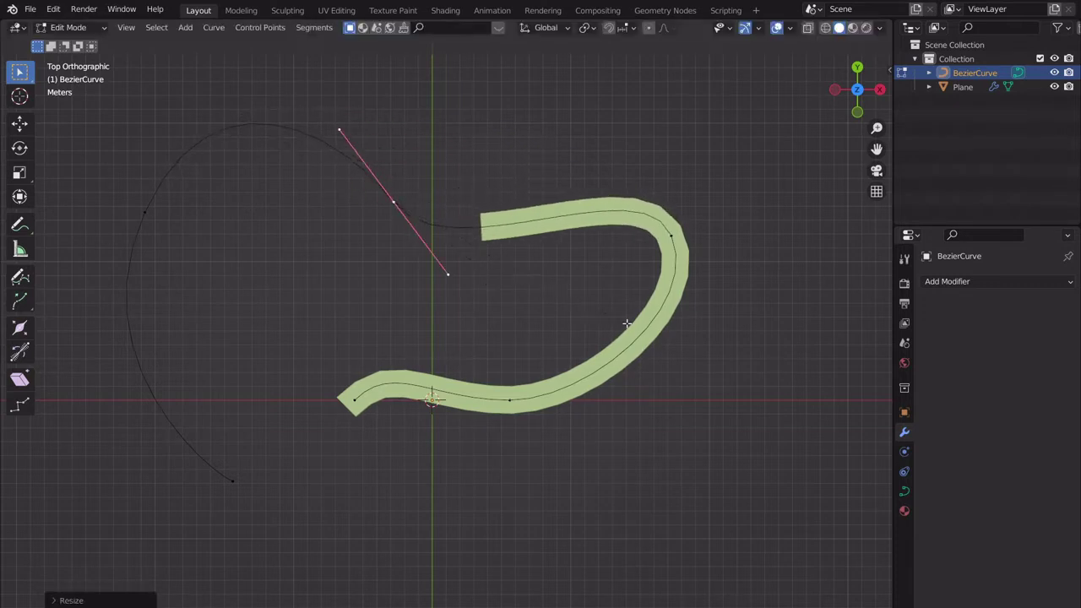
- Select the curve's far-left control point, rotate its handles toward vertical, and move it slightly to the right
shift+middle_drag(611, 321, 633, 292)
scroll(625, 296, down, 1)
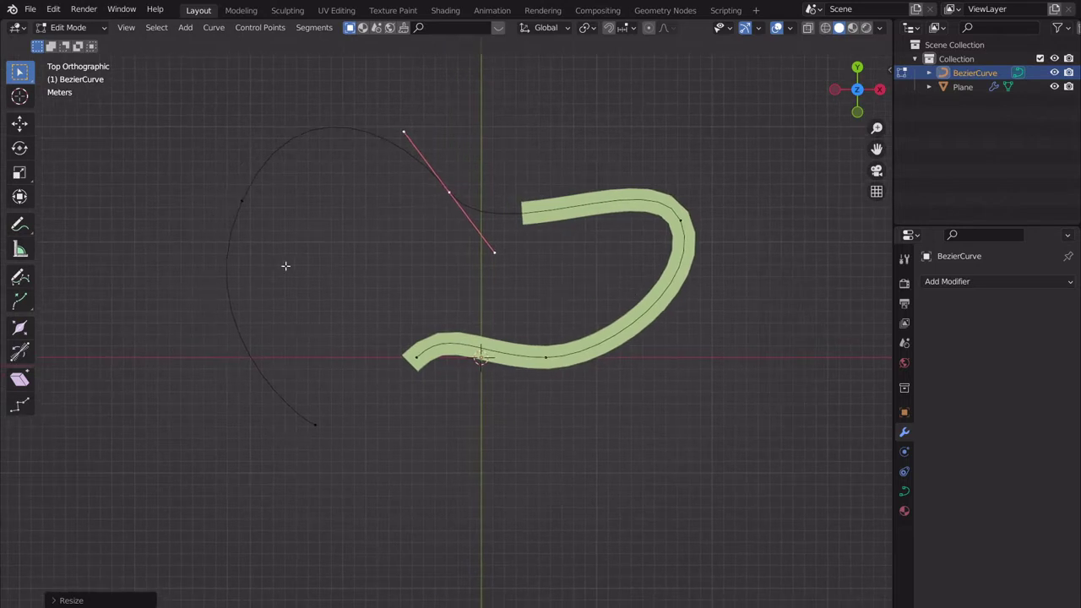
click(259, 178)
drag(289, 287, 186, 161)
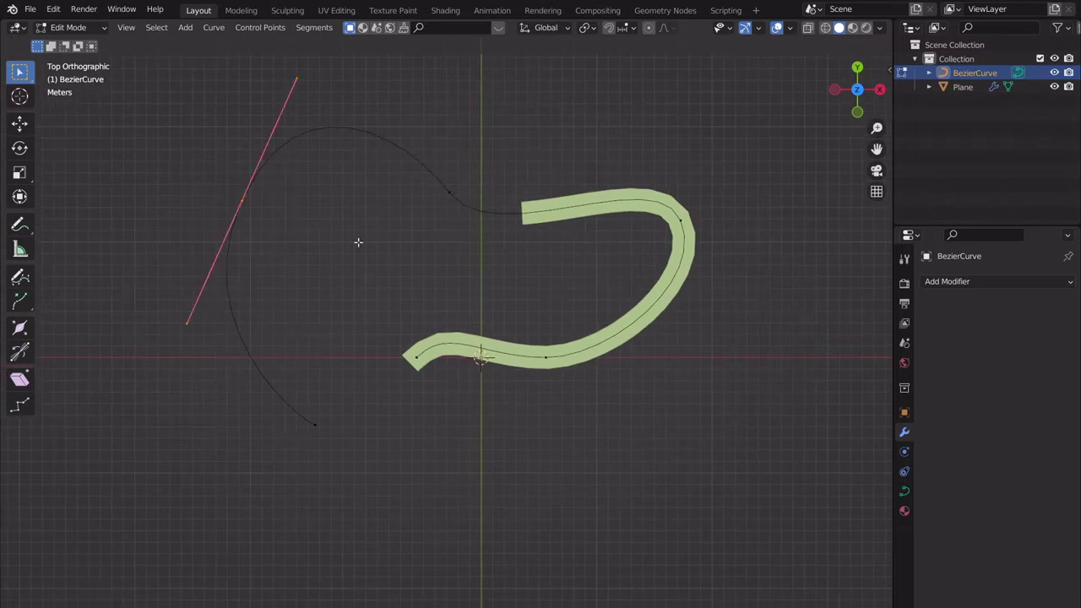
key(r)
click(386, 186)
key(g)
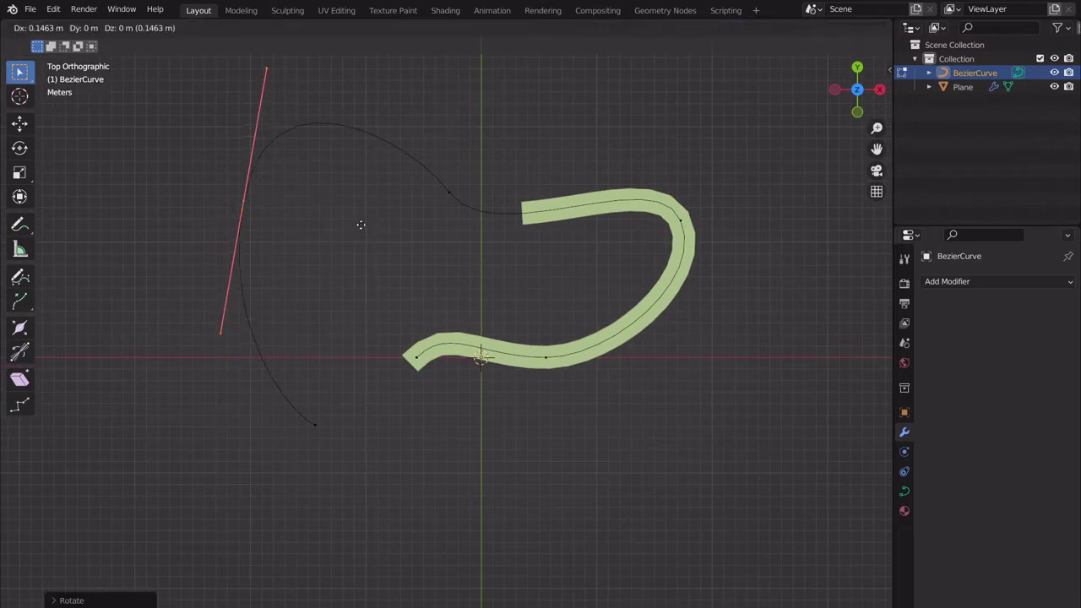
click(383, 227)
ctrl+scroll(483, 251, down, 1)
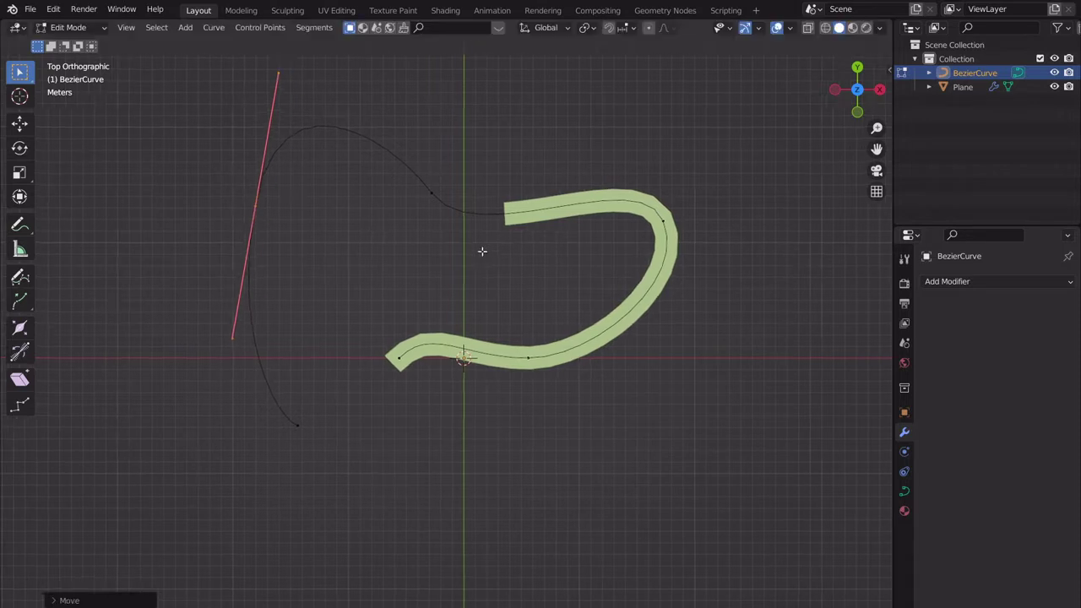
ctrl+scroll(482, 251, down, 1)
ctrl+scroll(466, 325, down, 3)
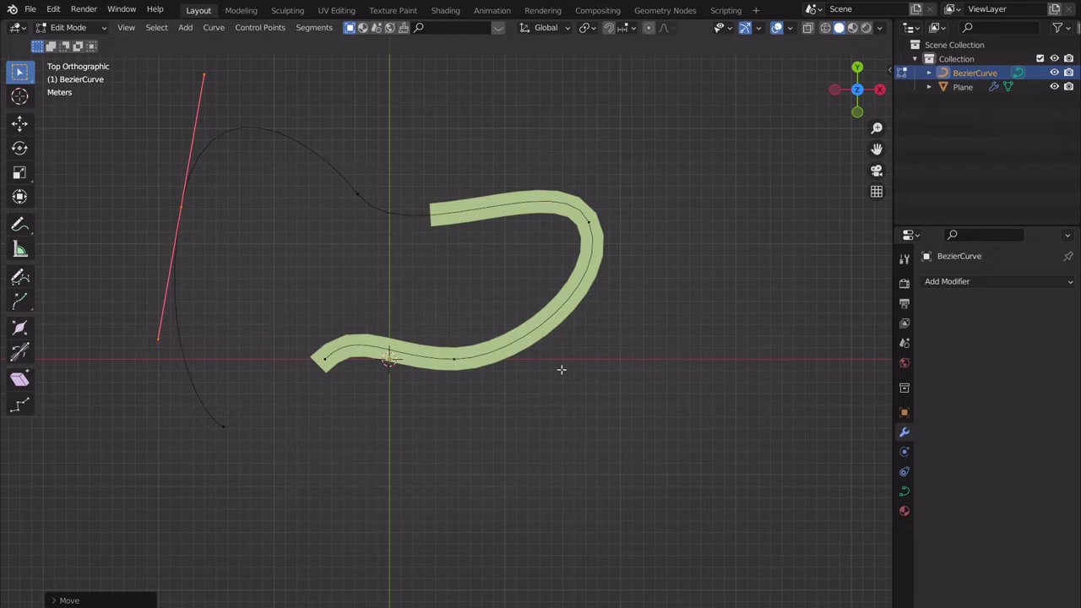
- Delete the vertices of the curve's last two control points on the far left
click(225, 427)
key(x)
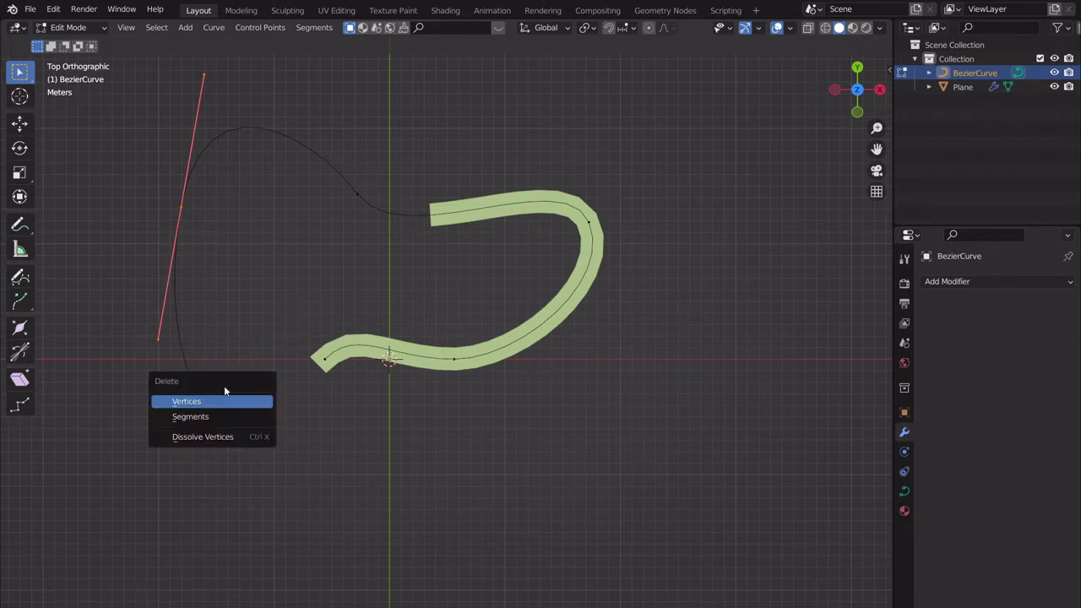
click(213, 401)
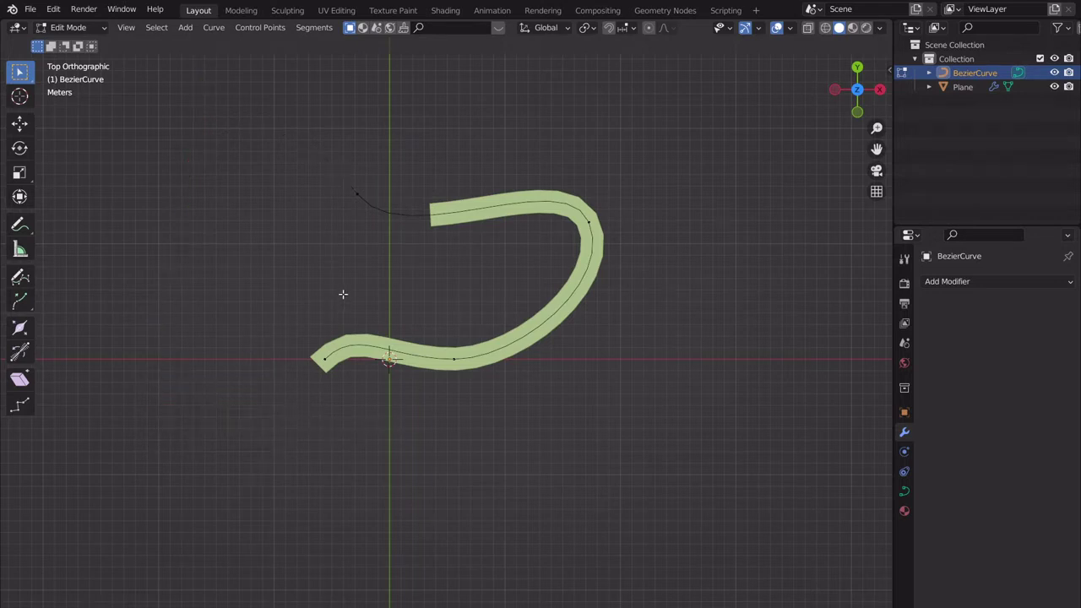
- Select the curve's upper end point and its neighbouring point at the right bend, and subdivide the segment between them
click(359, 195)
shift+click(591, 222)
right_click(528, 200)
click(527, 197)
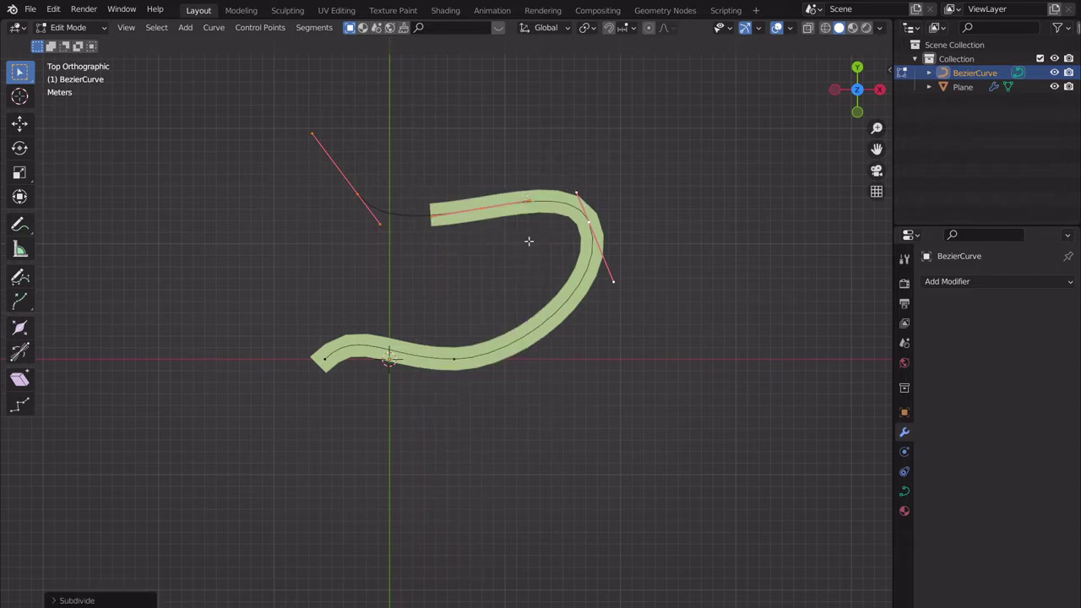
- Select the subdivision point in the middle of the upper segment and dissolve it
click(482, 208)
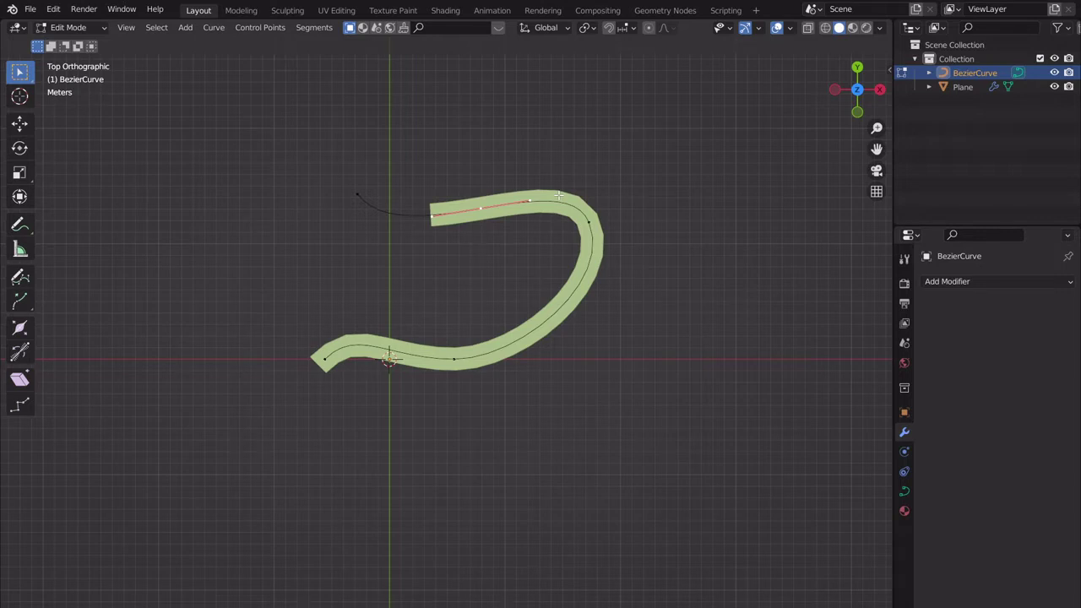
key(ctrl+KP_Add)
key(ctrl+x)
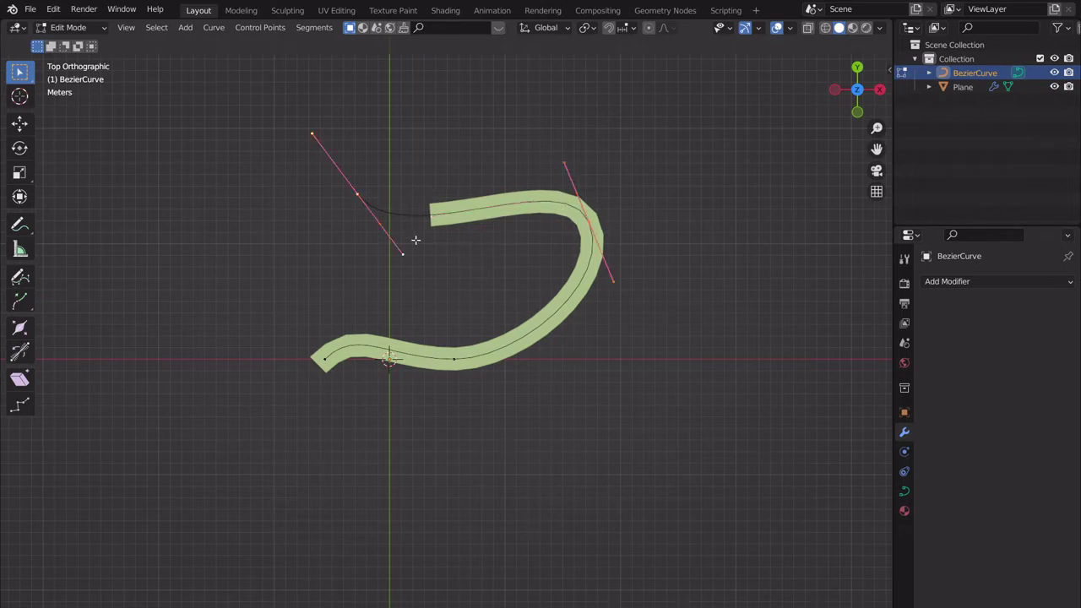
- Select the control point on the X axis right of the origin, move it slightly down and left, and rotate its handles more steeply
click(383, 196)
click(467, 370)
key(r)
click(534, 409)
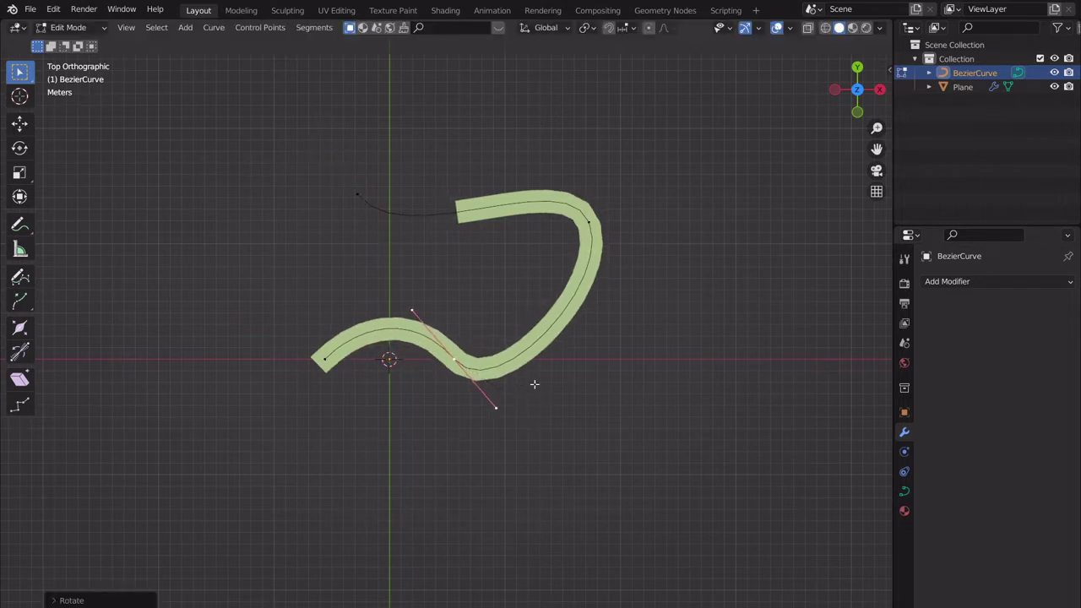
key(g)
key(r)
click(454, 369)
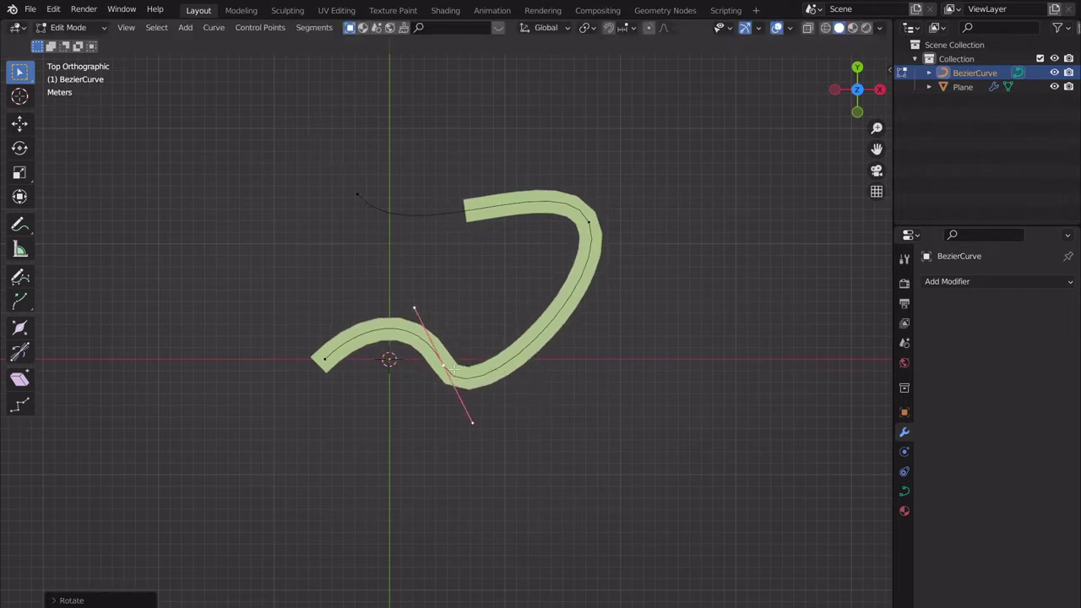
- Select the control point at the strip's right bend, move it inward and down, and nudge it slightly back outward
click(601, 209)
key(g)
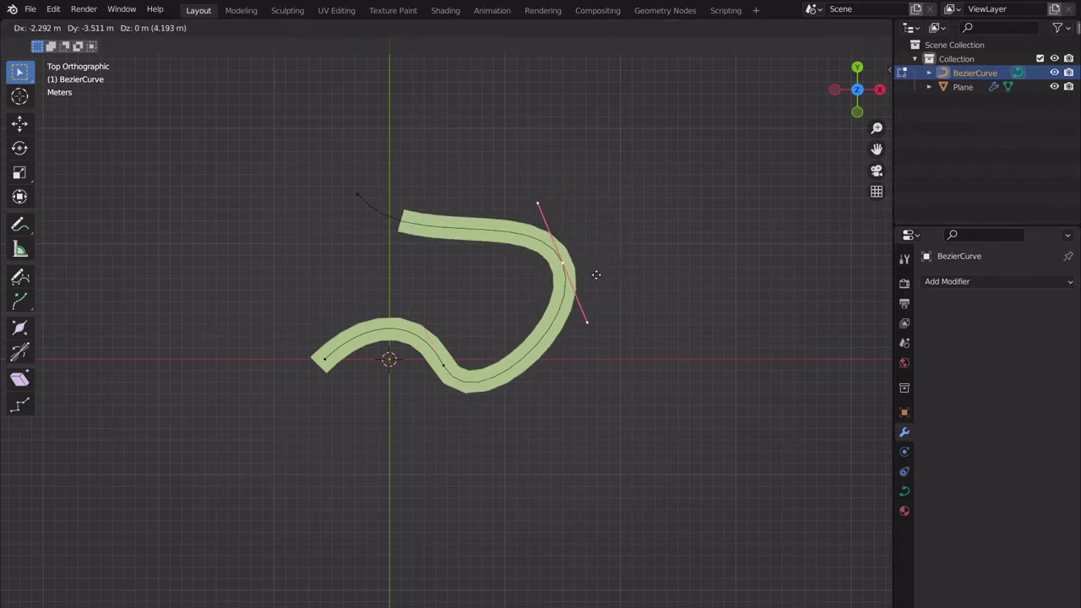
click(585, 279)
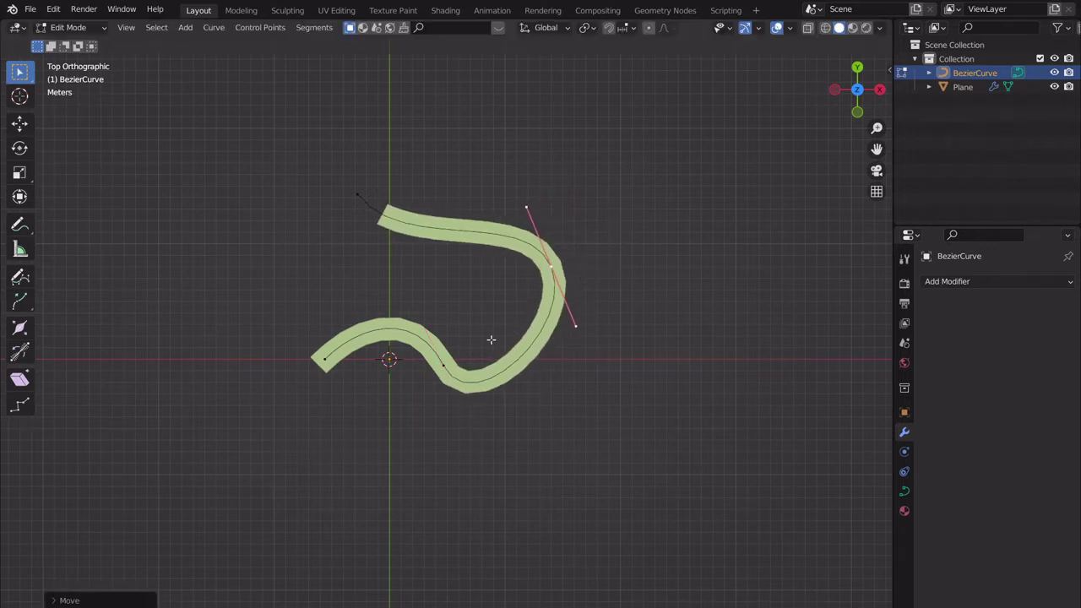
key(g)
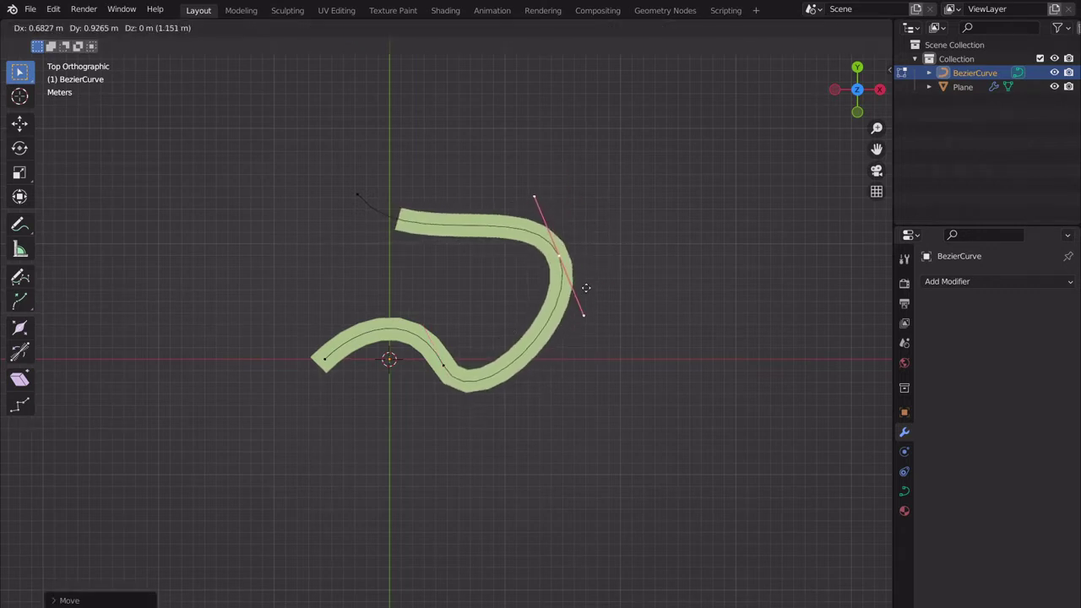
click(585, 288)
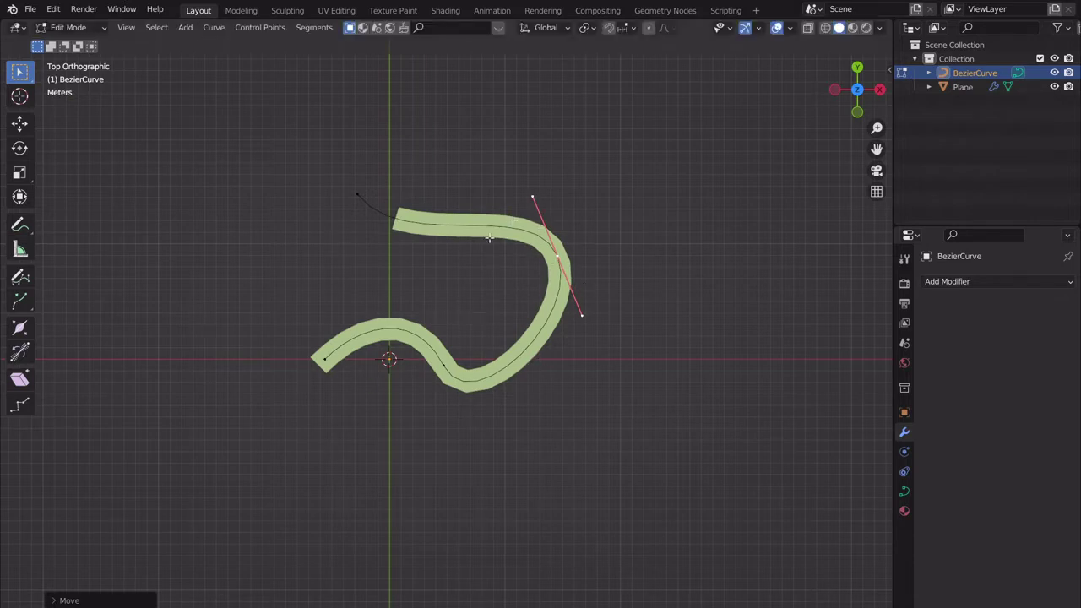
- Rotate the handles of the curve's upper end point, move the point slightly up, and exit Edit Mode
click(358, 196)
key(r)
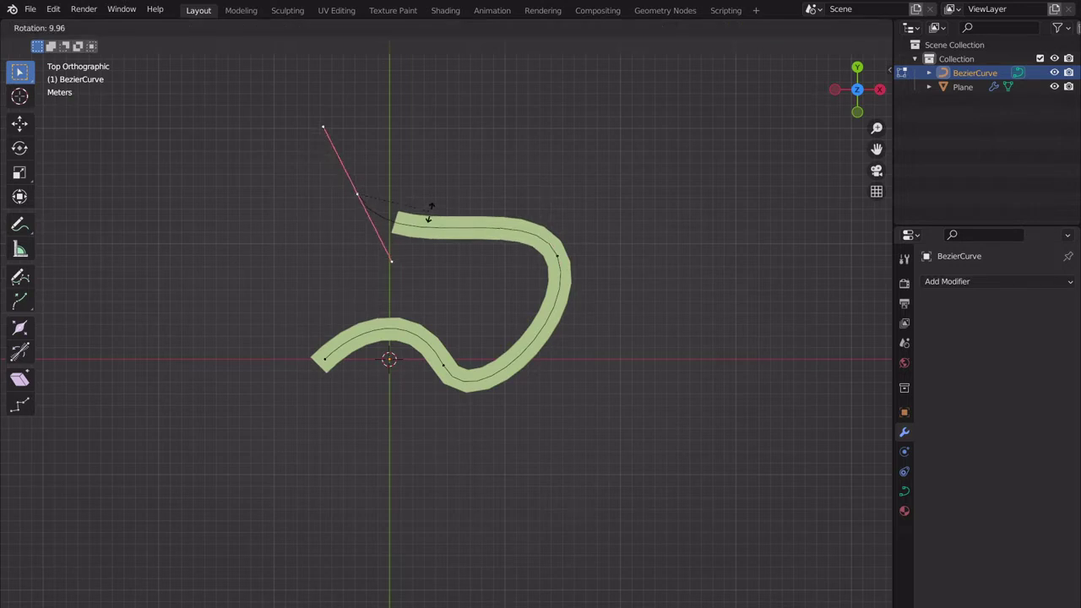
click(429, 211)
key(g)
click(423, 206)
key(Tab)
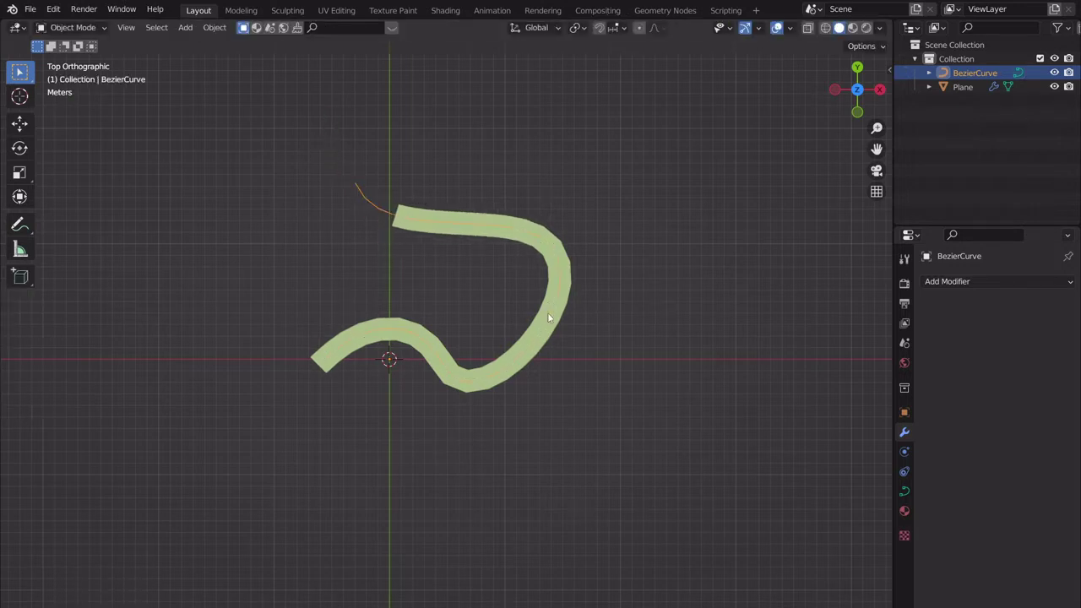
- Raise the plane's Array count above 31 so the strip extends past the curve's end, and select the Bezier curve
click(549, 318)
click(1052, 344)
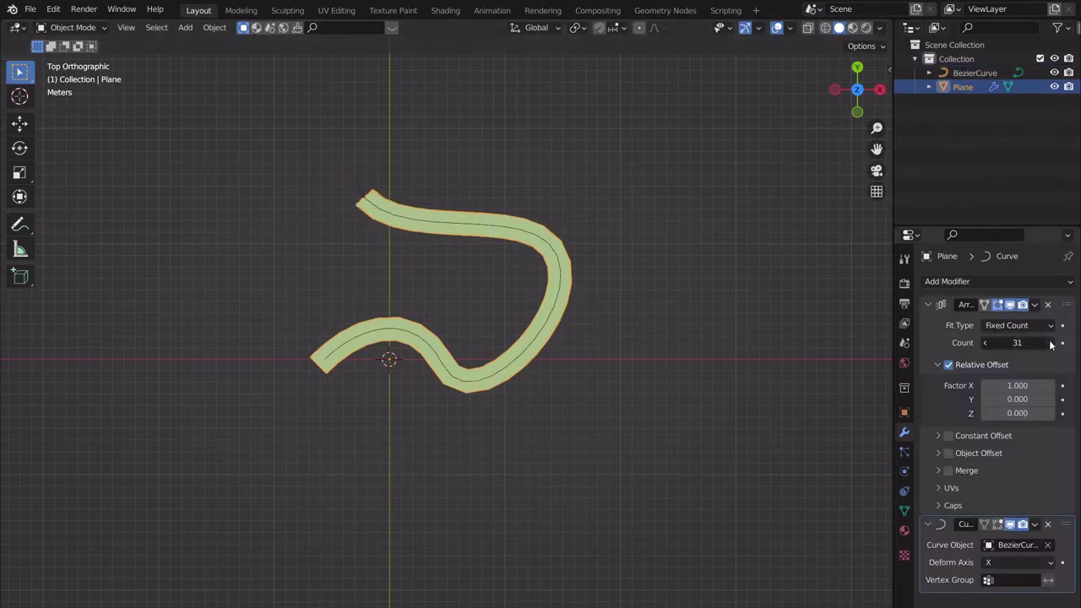
click(1052, 344)
click(1051, 344)
click(1051, 344)
click(381, 211)
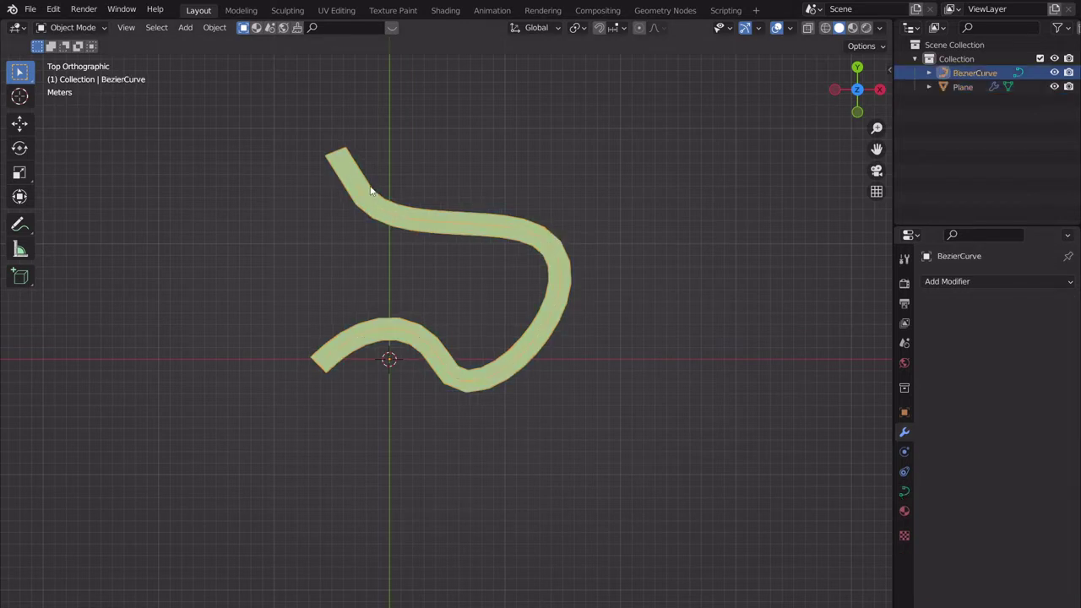
- Rotate the curve's upper end point about 24°, move it about 2.7 m down and slightly right, and rotate it back about 6°
key(Tab)
key(r)
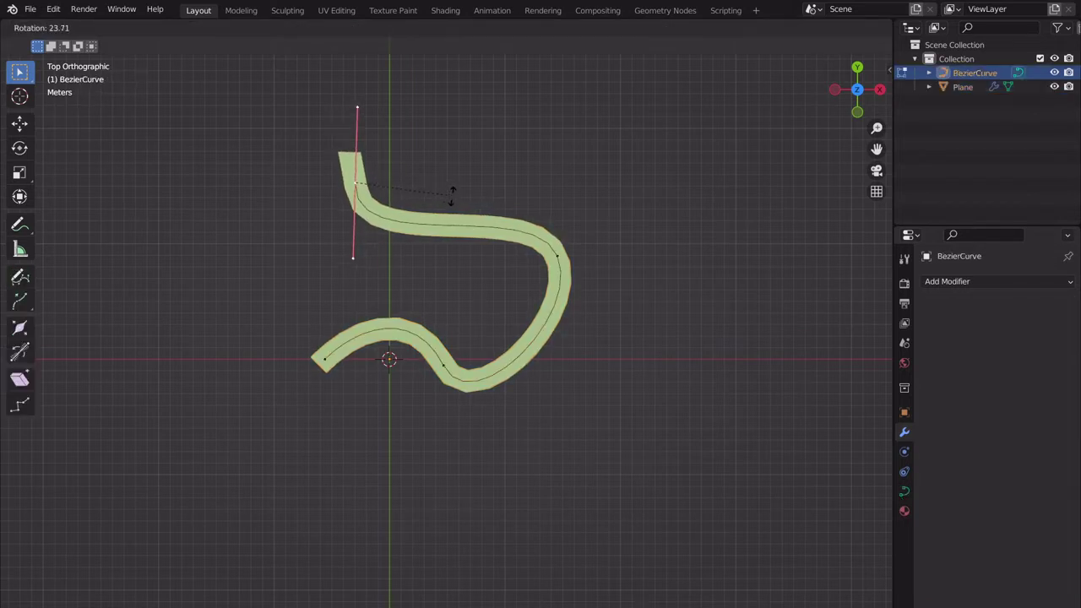
click(452, 195)
key(g)
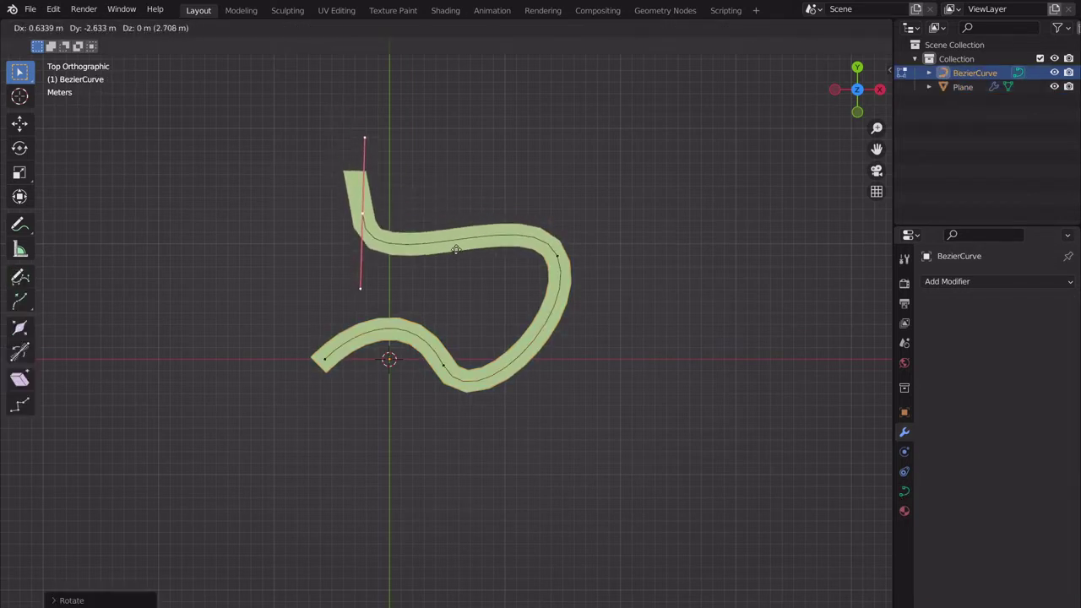
click(452, 250)
shift+middle_drag(447, 268, 476, 320)
key(r)
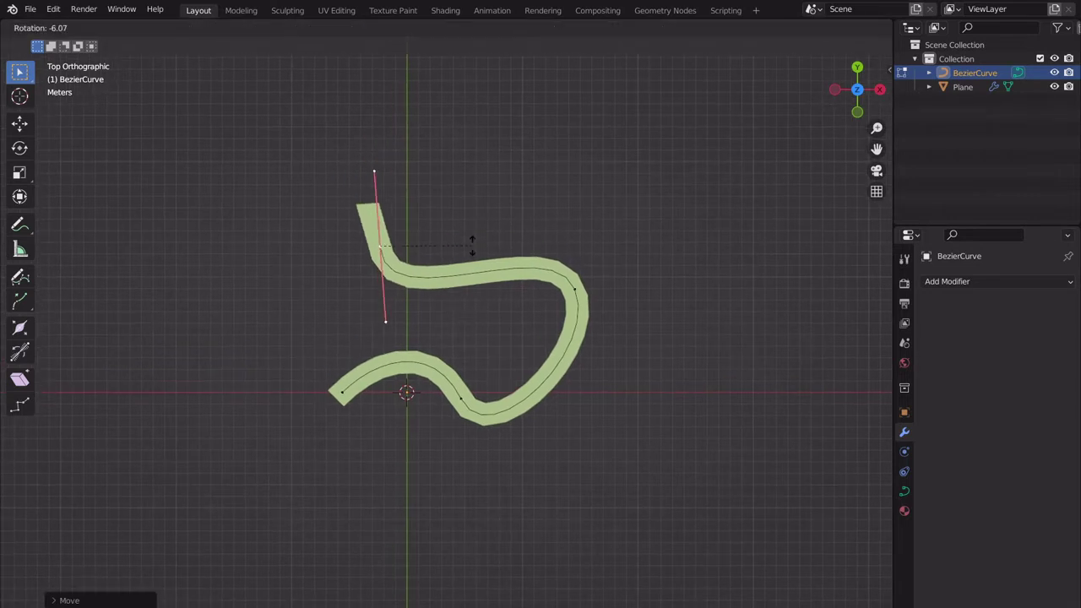
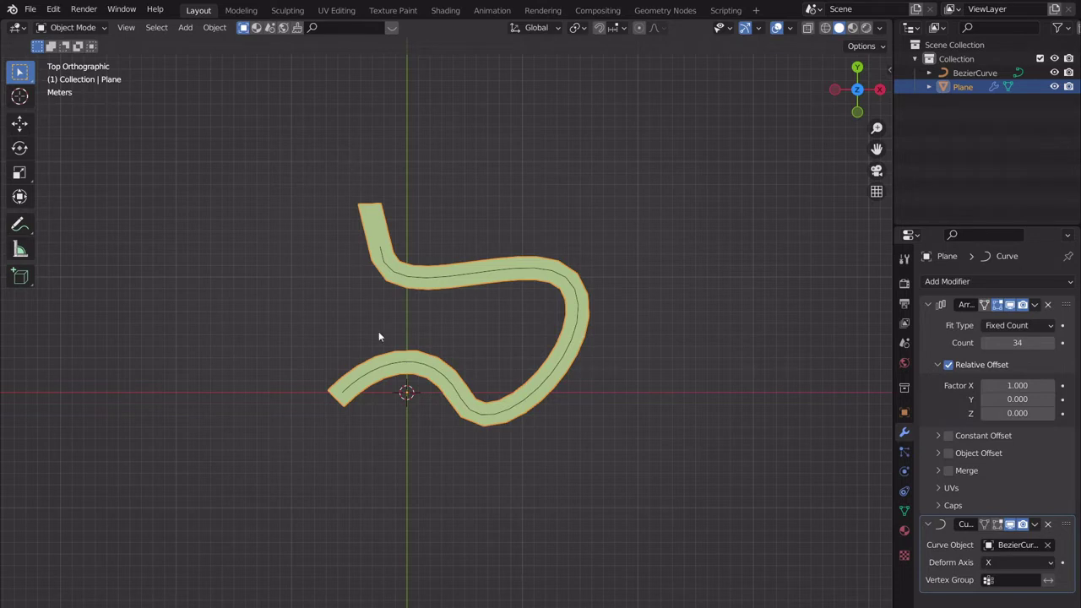
- In Edit Mode, stretch the plane's mesh along X to about four times its length and return to Object Mode
key(Tab)
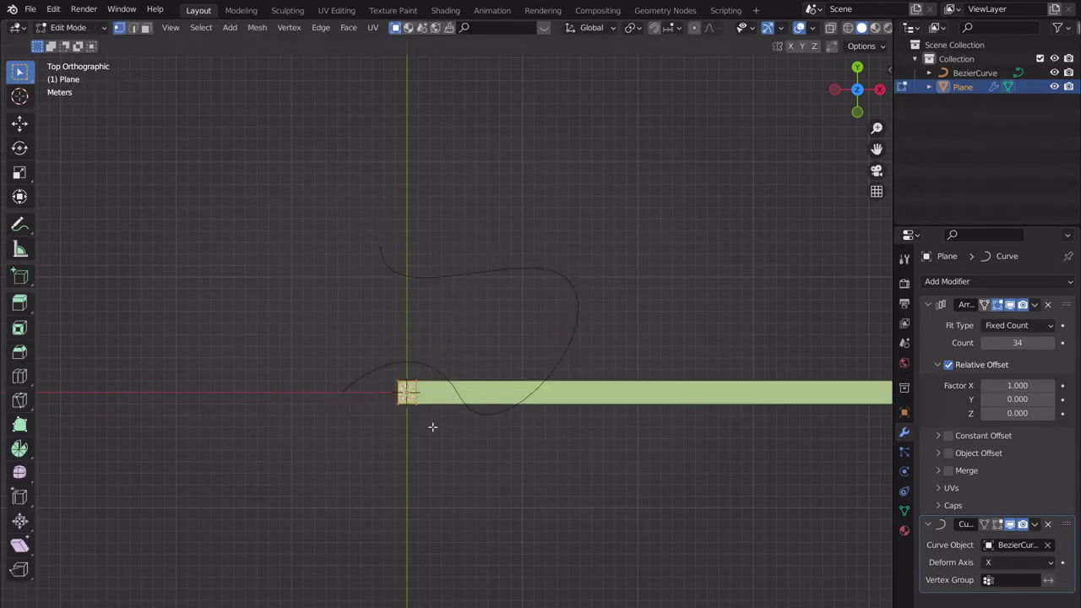
key(Tab)
key(Tab)
scroll(417, 418, up, 2)
key(s)
key(x)
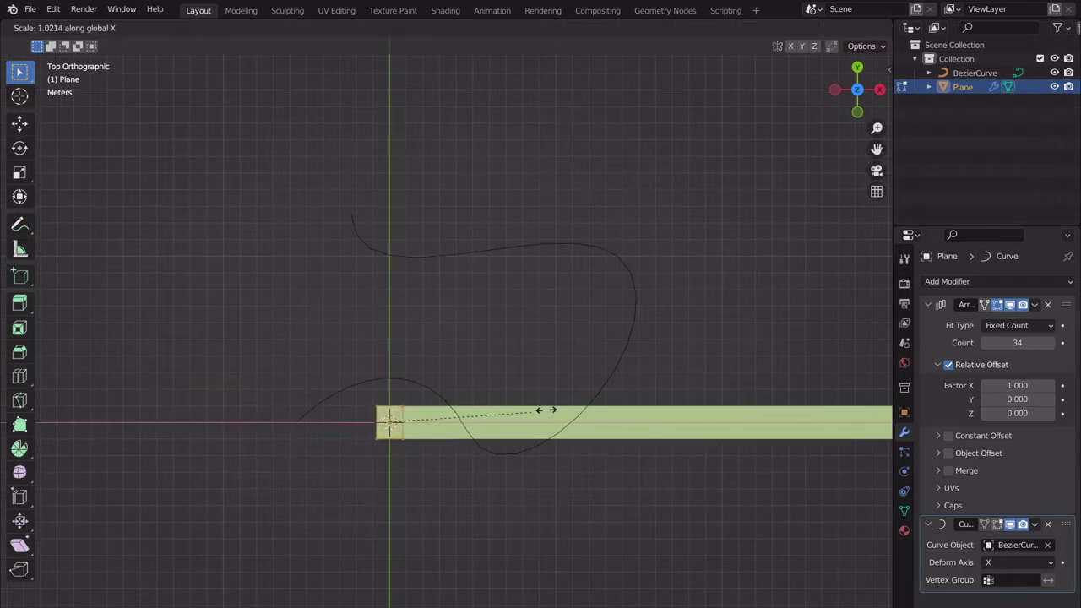
click(73, 394)
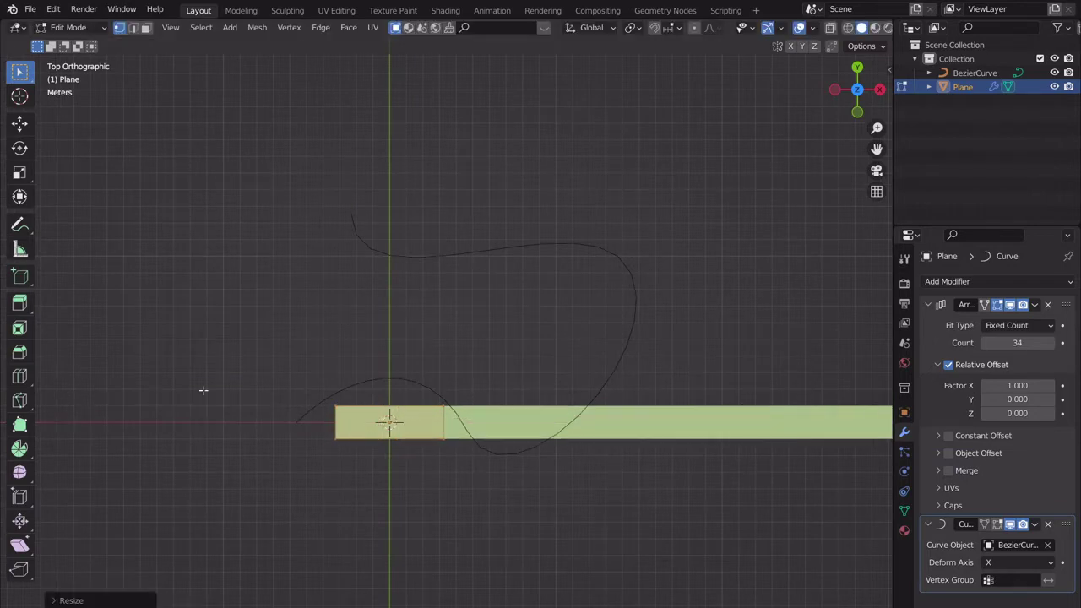
key(Tab)
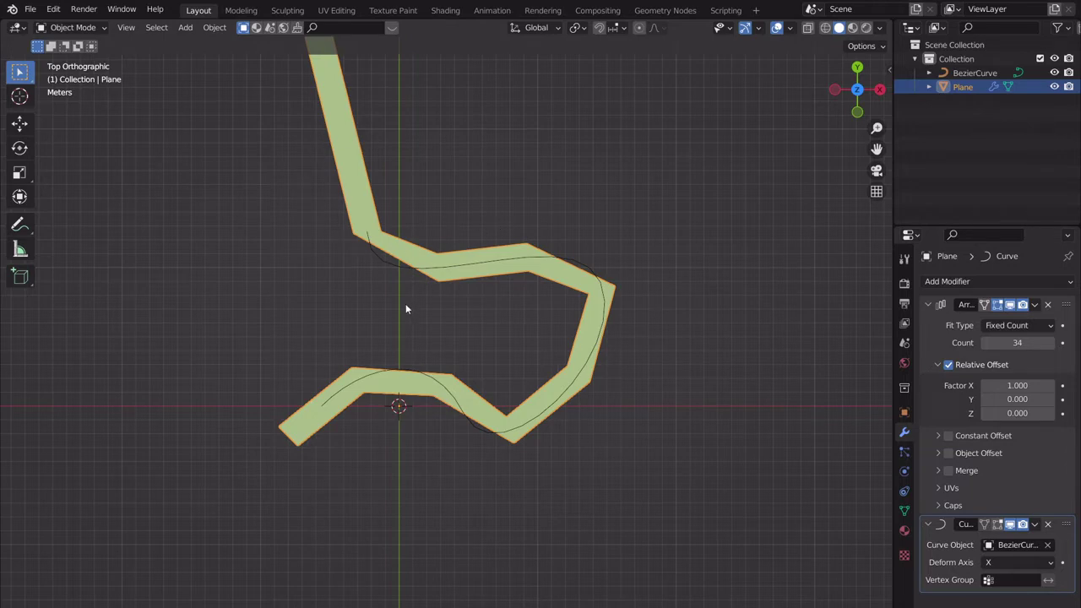
- In Edit Mode, shrink the plane's mesh strongly along X and return to Object Mode
key(Tab)
key(s)
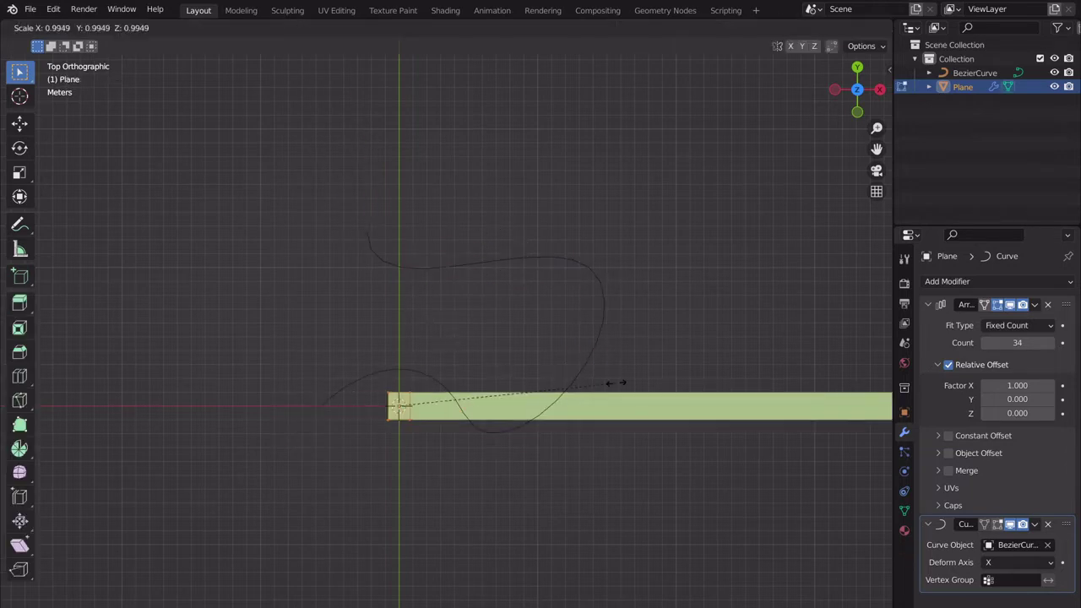
key(x)
click(430, 410)
key(Tab)
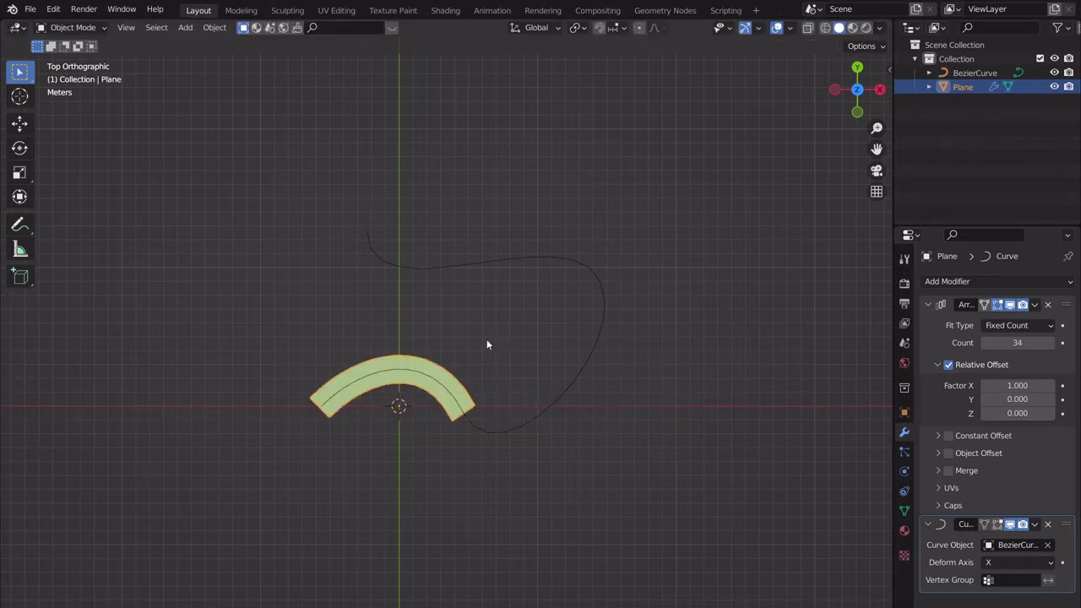
- In Edit Mode, scale the plane's mesh up along Y to widen the strip, and return to Object Mode
key(Tab)
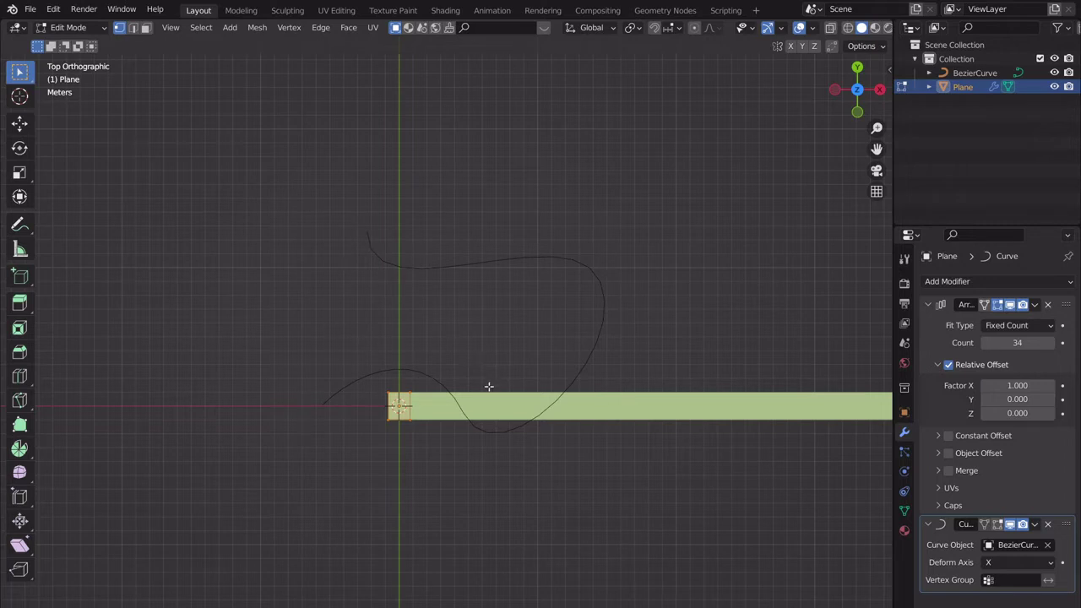
key(s)
key(x)
key(y)
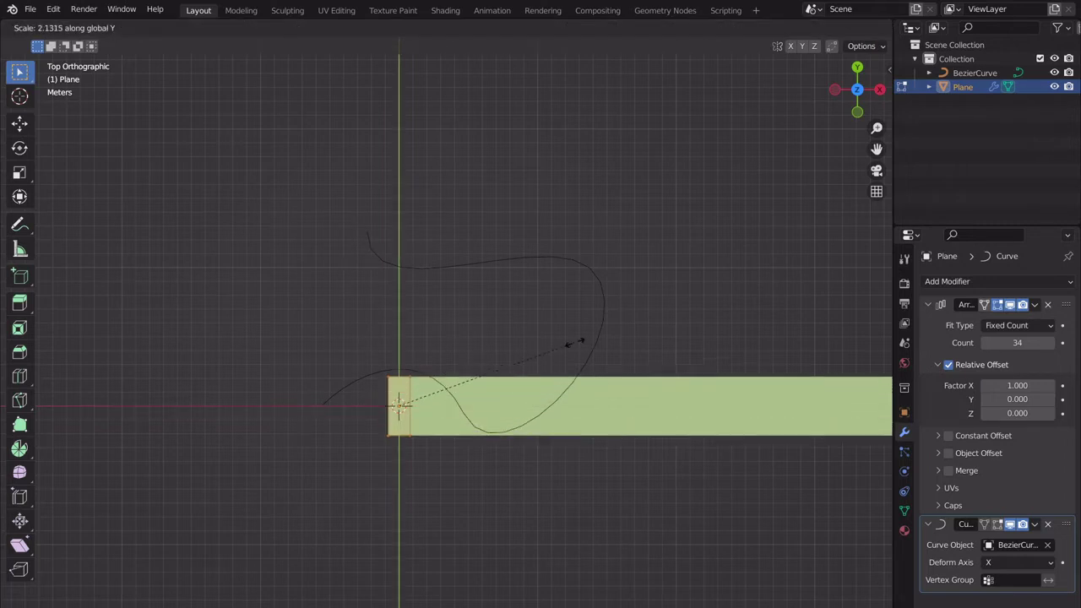
click(538, 362)
key(Tab)
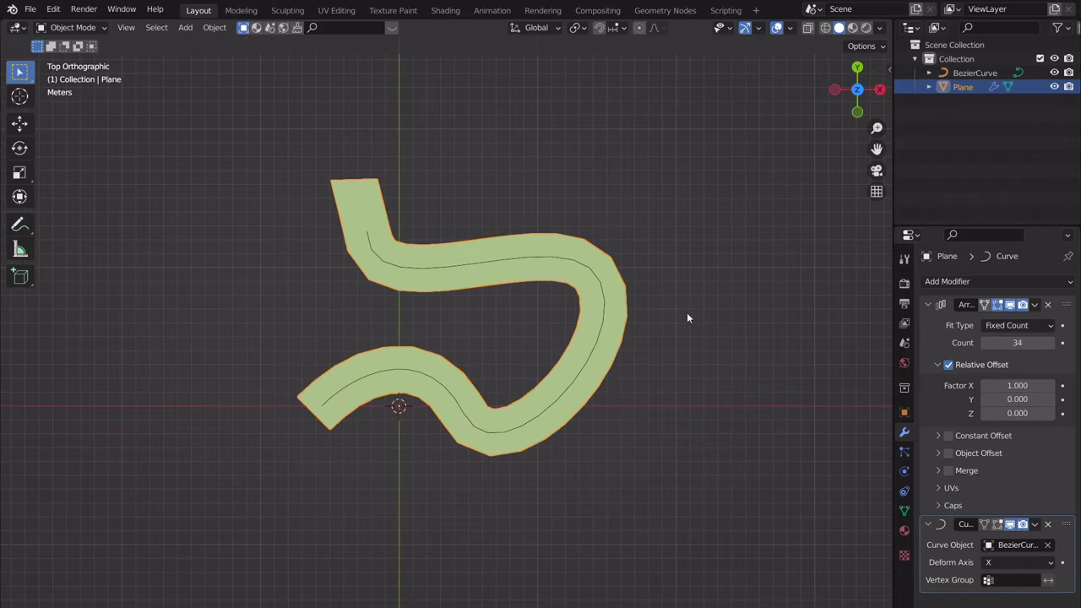
key(s)
key(y)
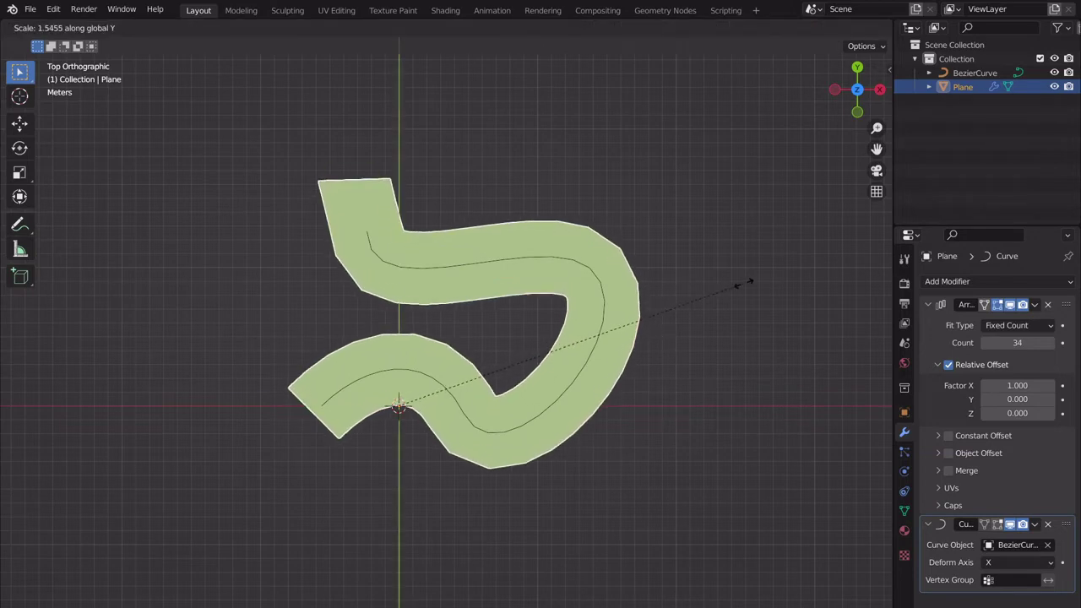
right_click(770, 280)
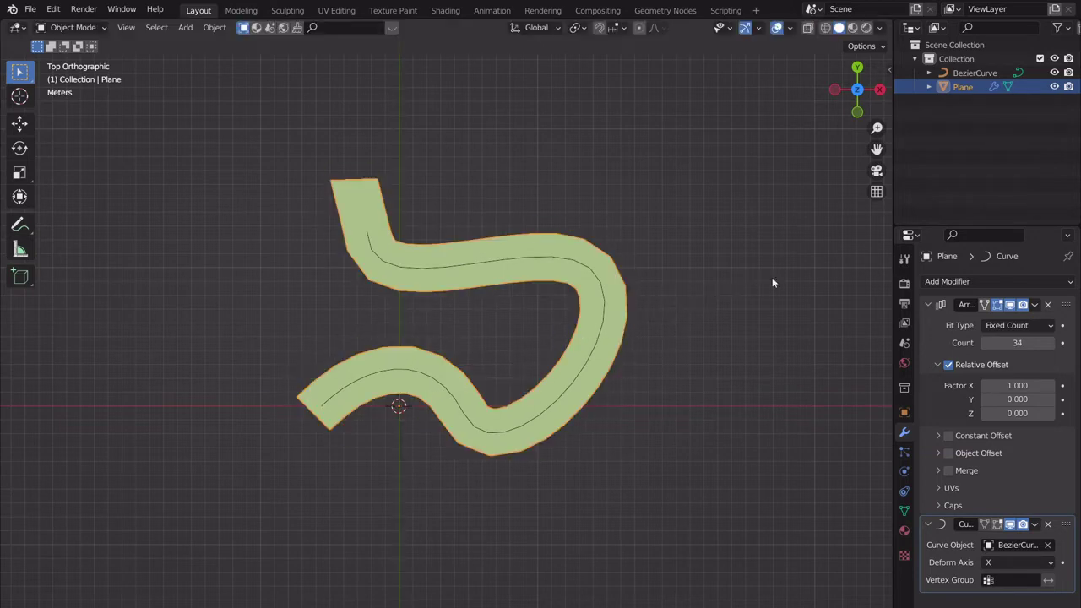
- Narrow the plane's mesh slightly along Y in Edit Mode twice, returning to Object Mode after each adjustment
key(Tab)
key(s)
key(y)
click(506, 371)
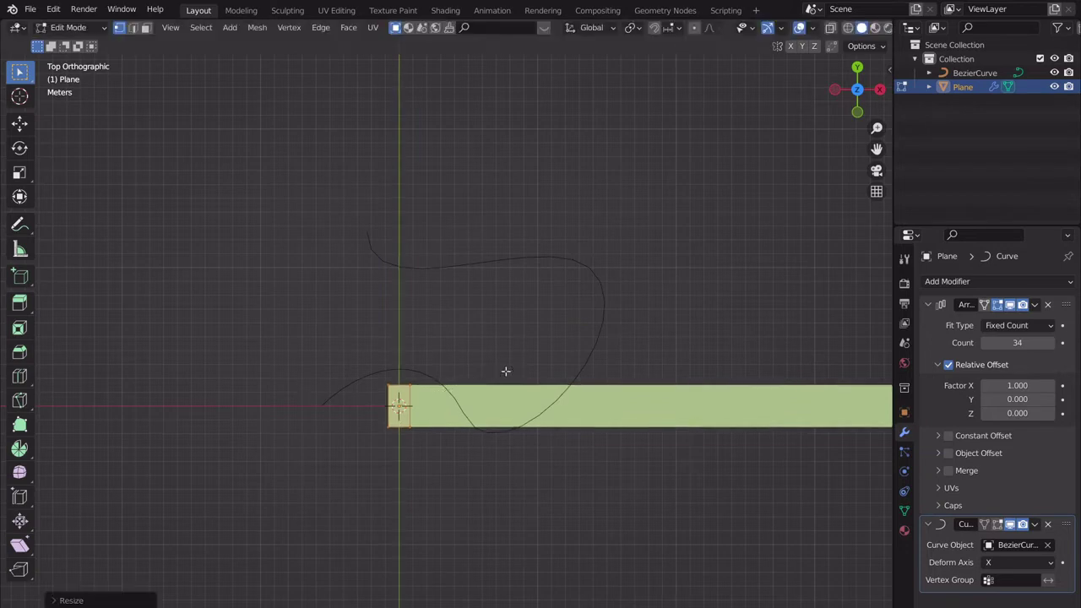
key(Tab)
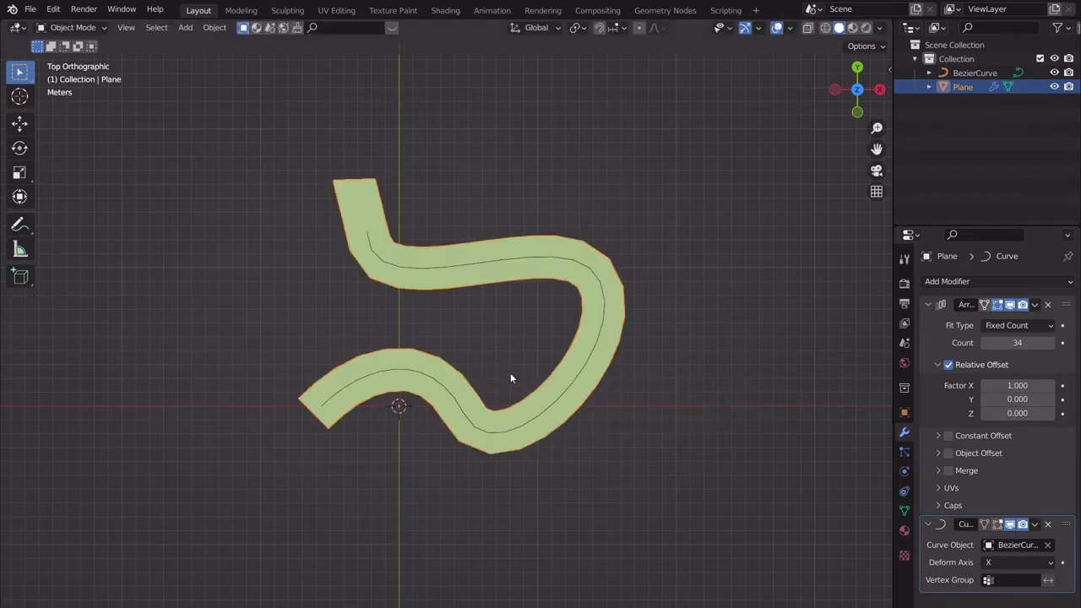
key(Tab)
key(s)
key(y)
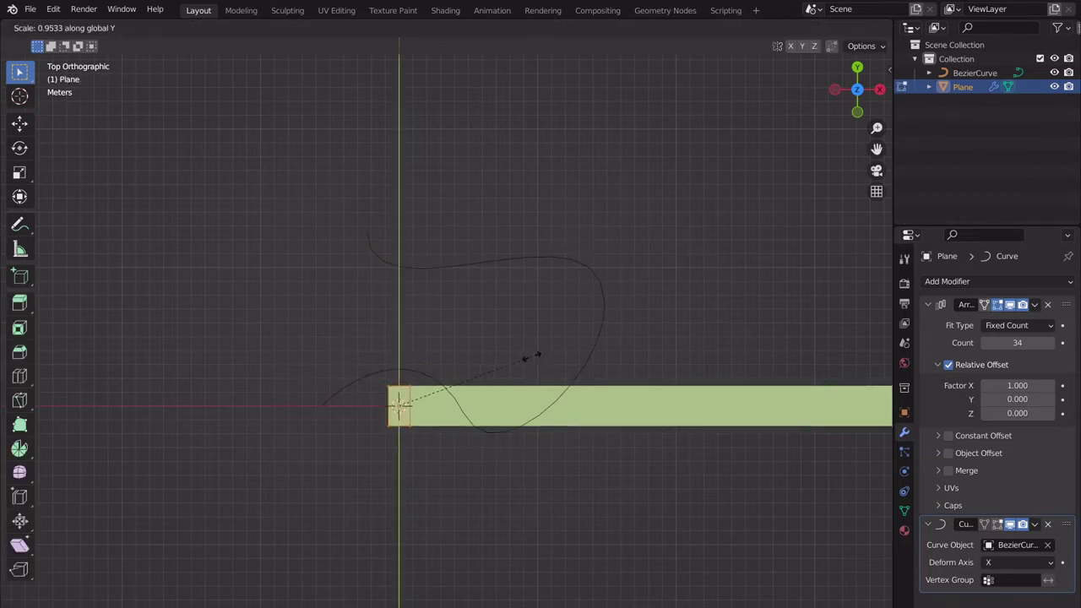
click(533, 369)
key(Tab)
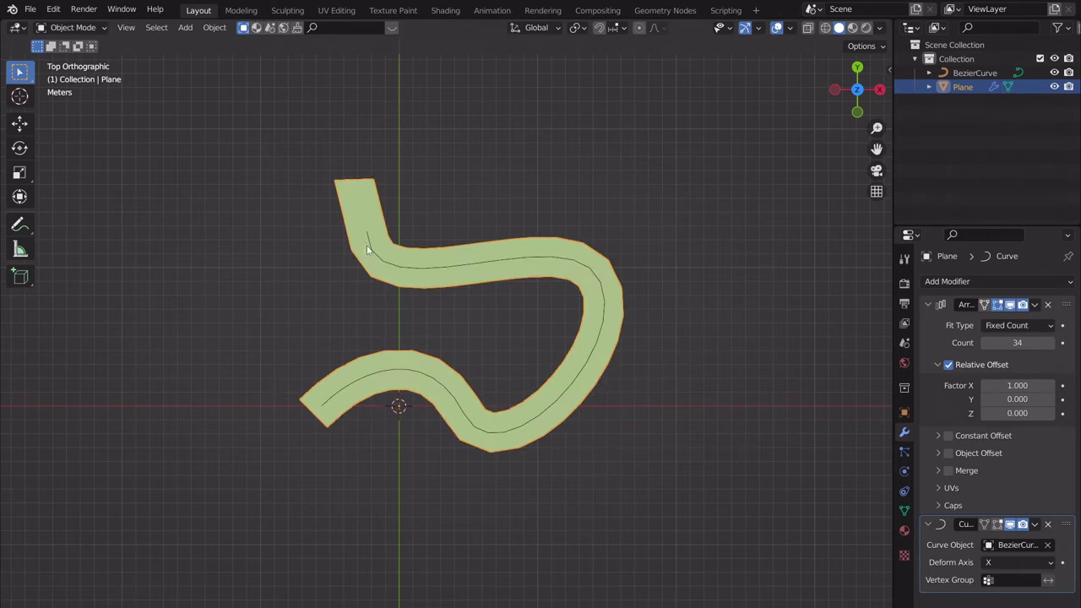
- Select the Bezier curve, enter Edit Mode, and select the control point at the strip's far bend in a perspective view
middle_drag(422, 376, 552, 297)
middle_drag(533, 393, 673, 407)
click(489, 398)
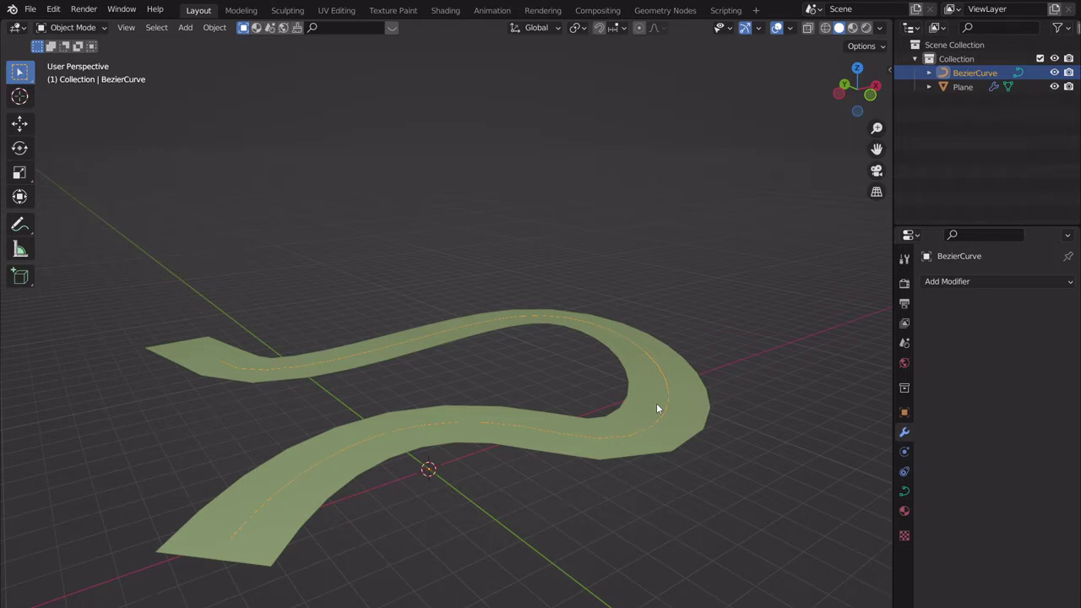
key(Tab)
click(567, 311)
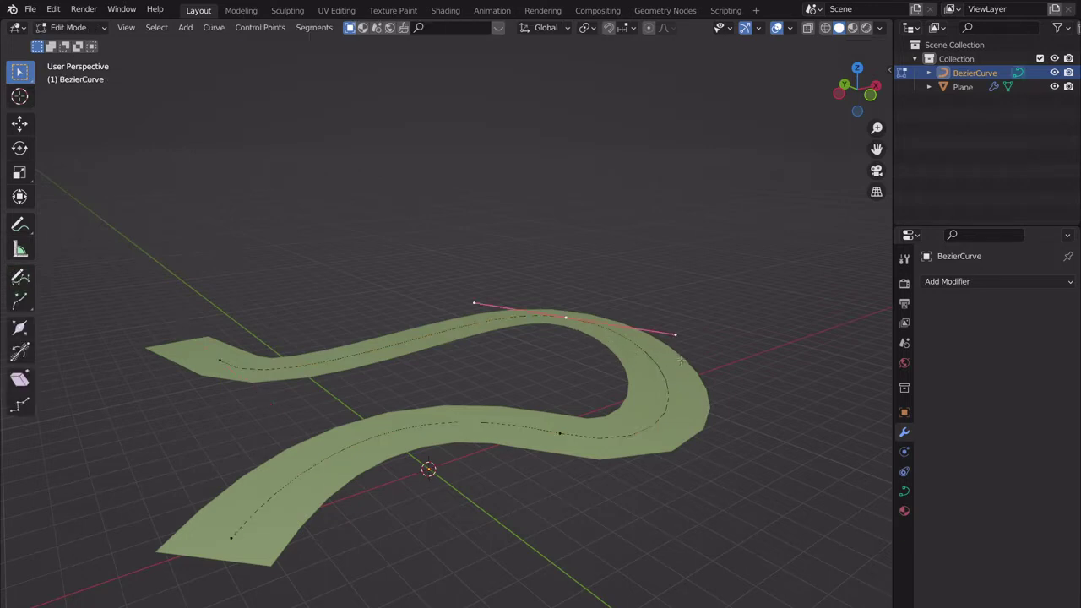
- Try moving the bend's control point up and down along the Z axis
key(g)
key(z)
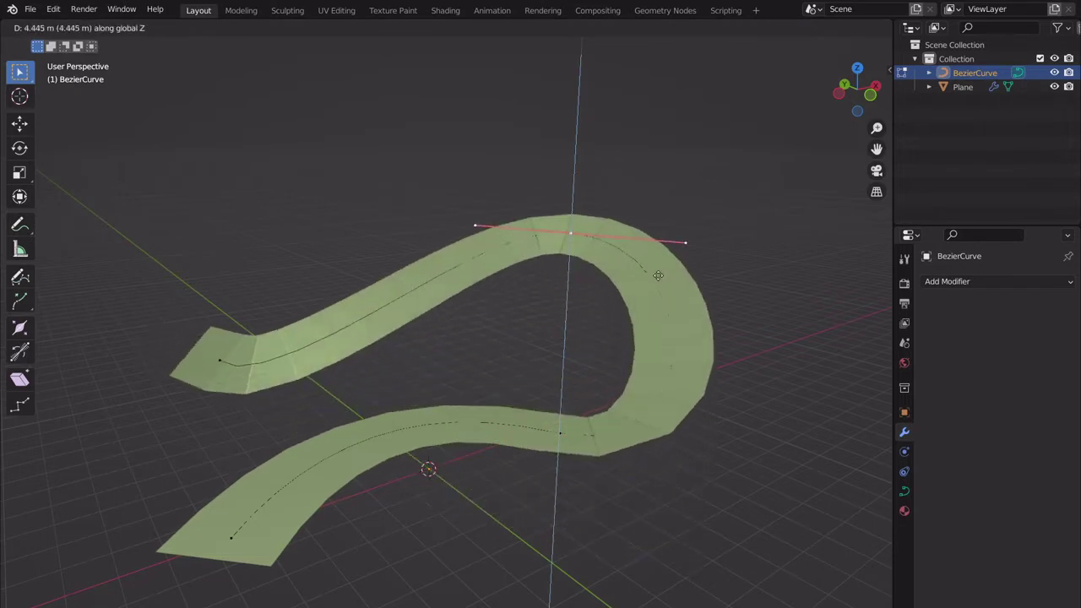
click(664, 355)
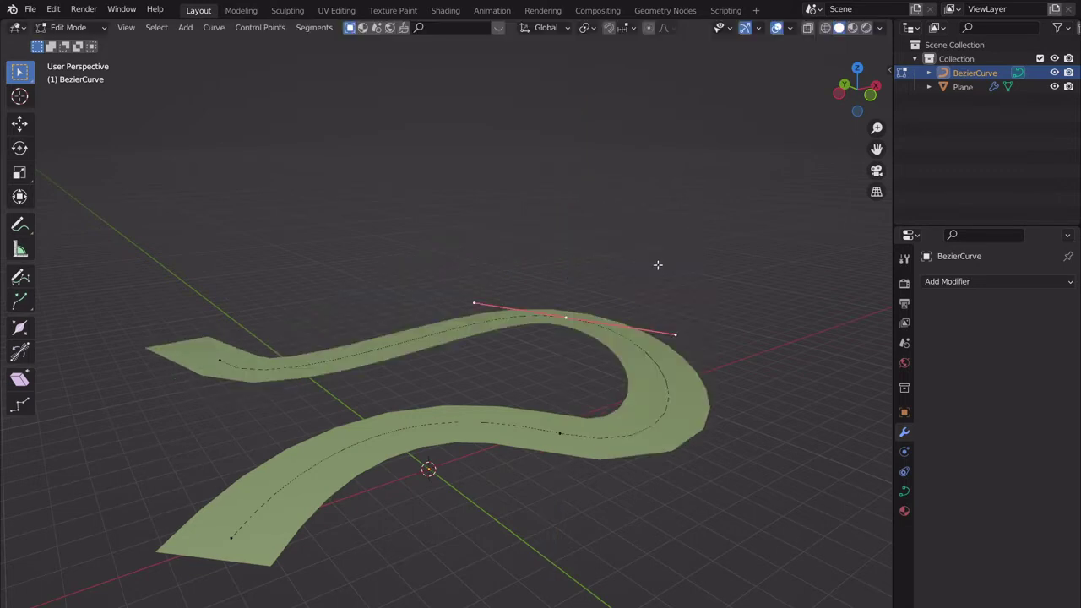
key(g)
key(z)
click(651, 374)
middle_drag(651, 375, 581, 383)
key(g)
key(z)
click(562, 313)
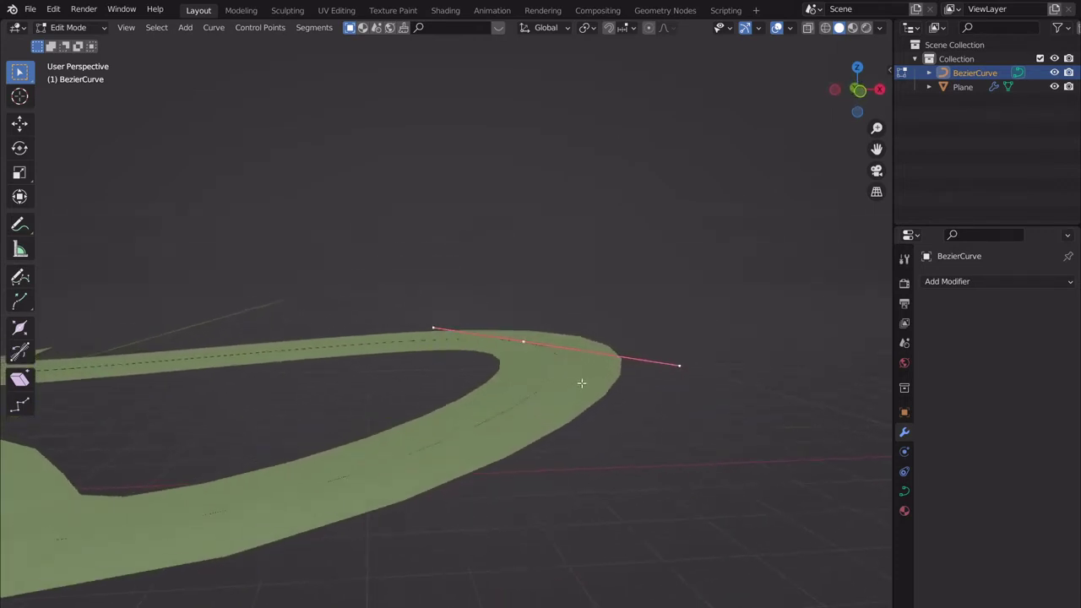
- Tilt the curve slightly at the bend's control point
key(ctrl+t)
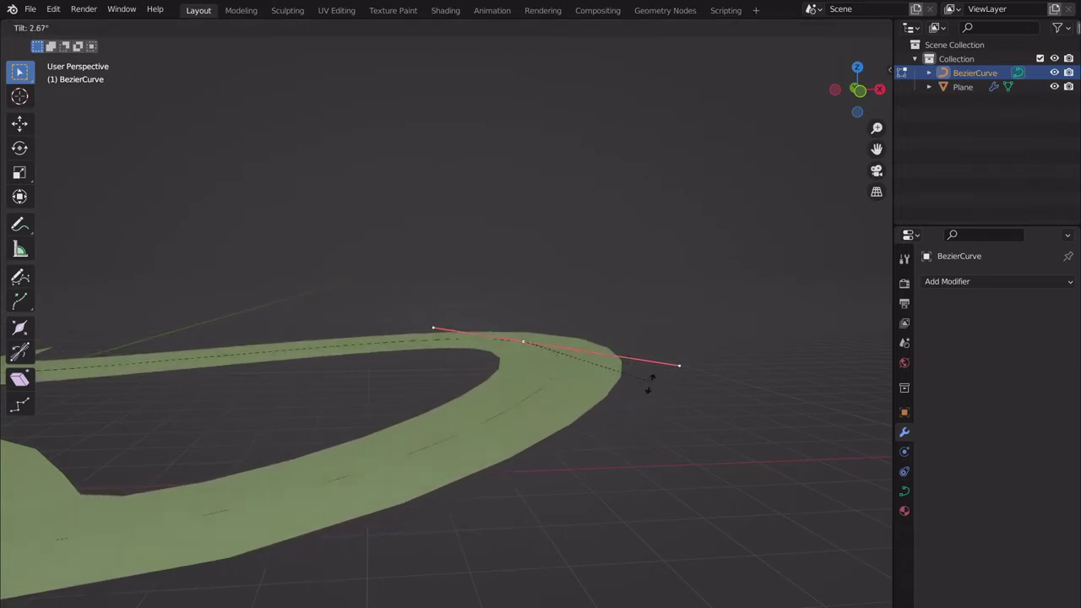
click(648, 399)
middle_drag(639, 405, 628, 280)
- Select the control point at the curve's far end, frame it, and hide the toolbar
click(627, 337)
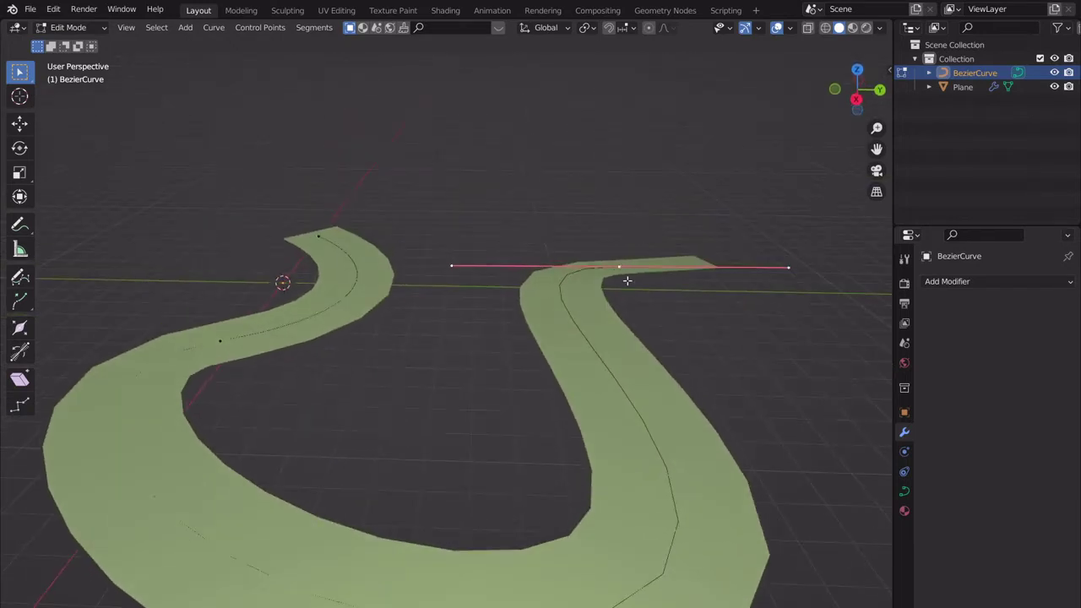
key(KP_Decimal)
middle_drag(604, 358, 609, 448)
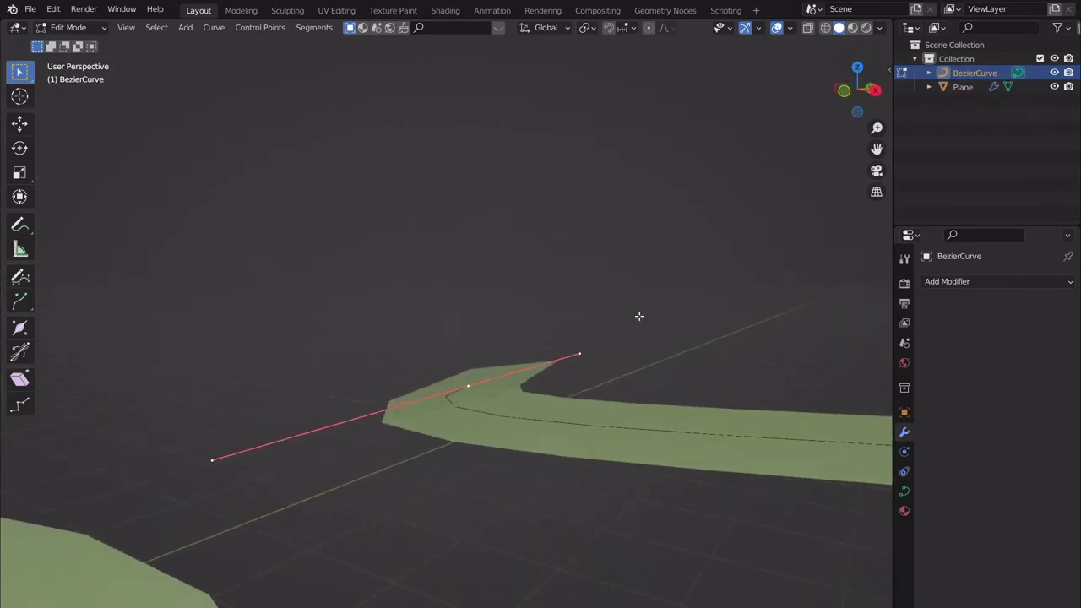
key(t)
key(t)
key(t)
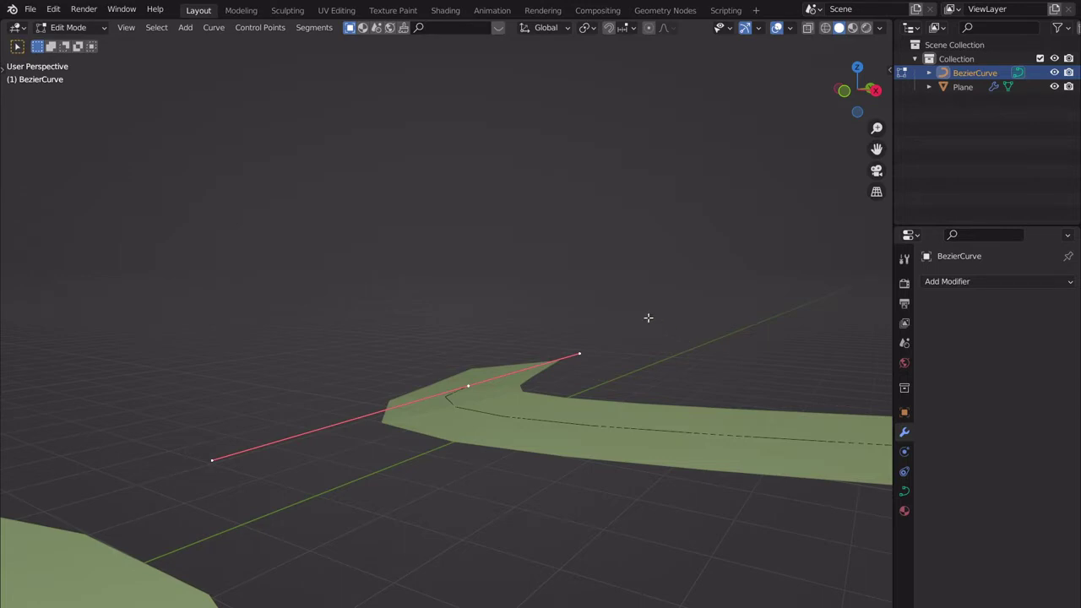
- Tilt the curve's end control point about 13° and exit Edit Mode
key(ctrl+t)
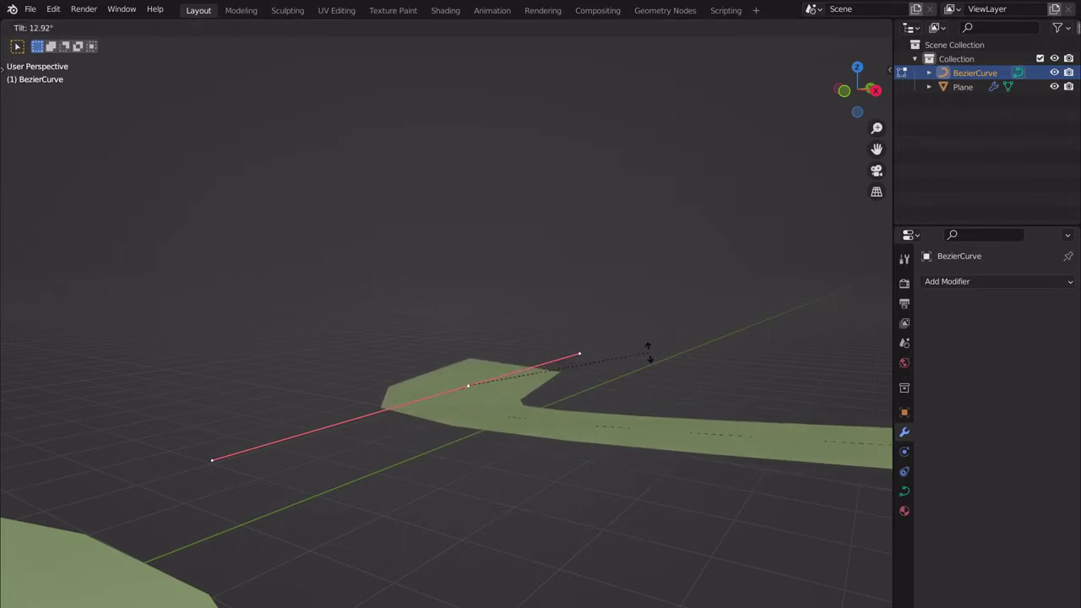
click(644, 347)
middle_drag(644, 347, 628, 387)
key(Tab)
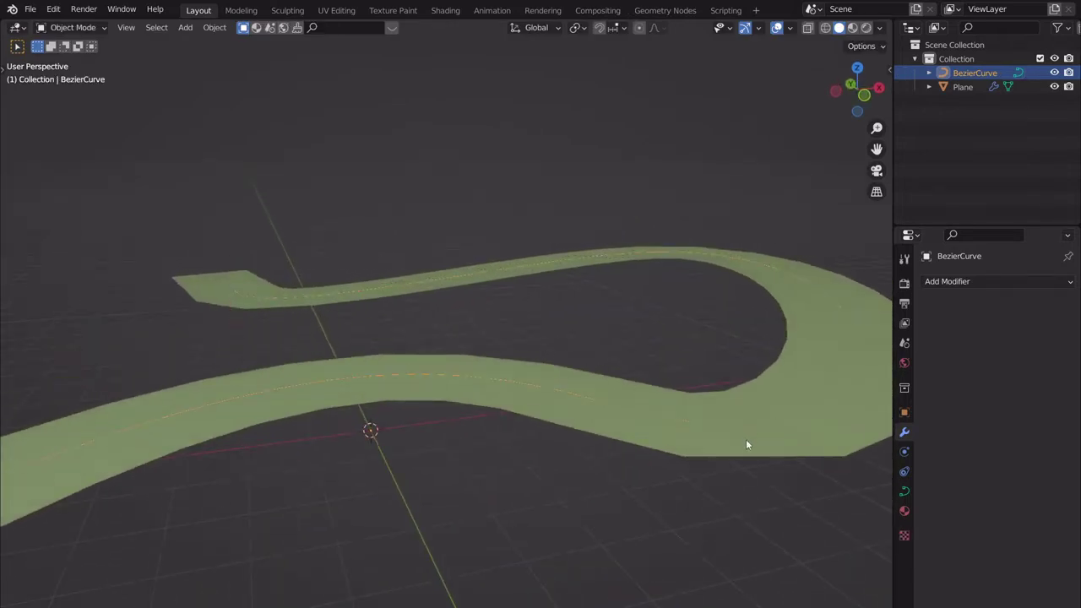
- Set the Bezier curve's Twist Method to Z-Up in its shape settings
click(905, 492)
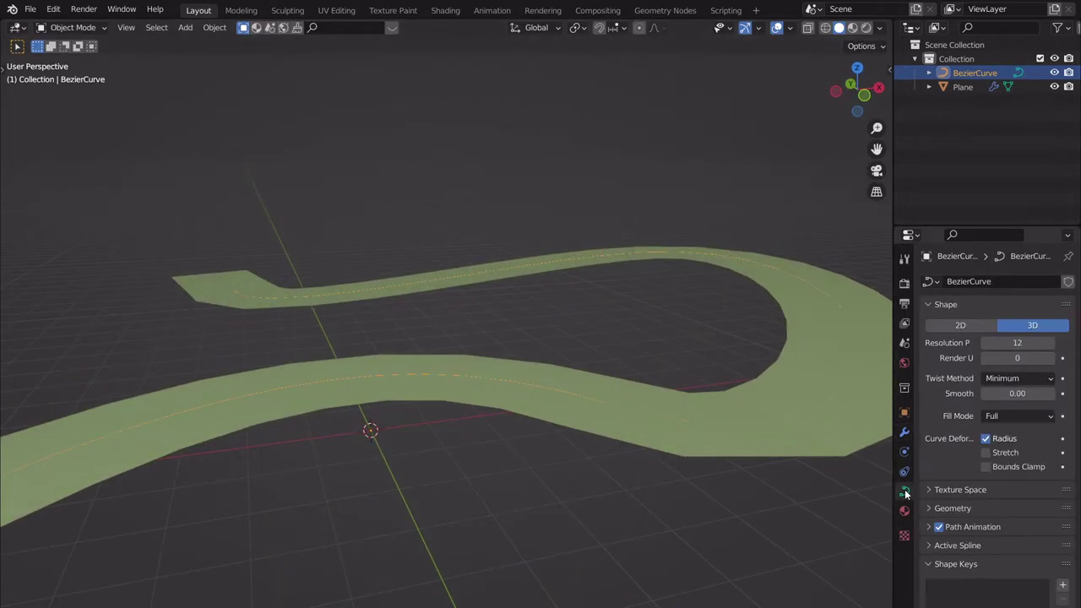
click(1012, 379)
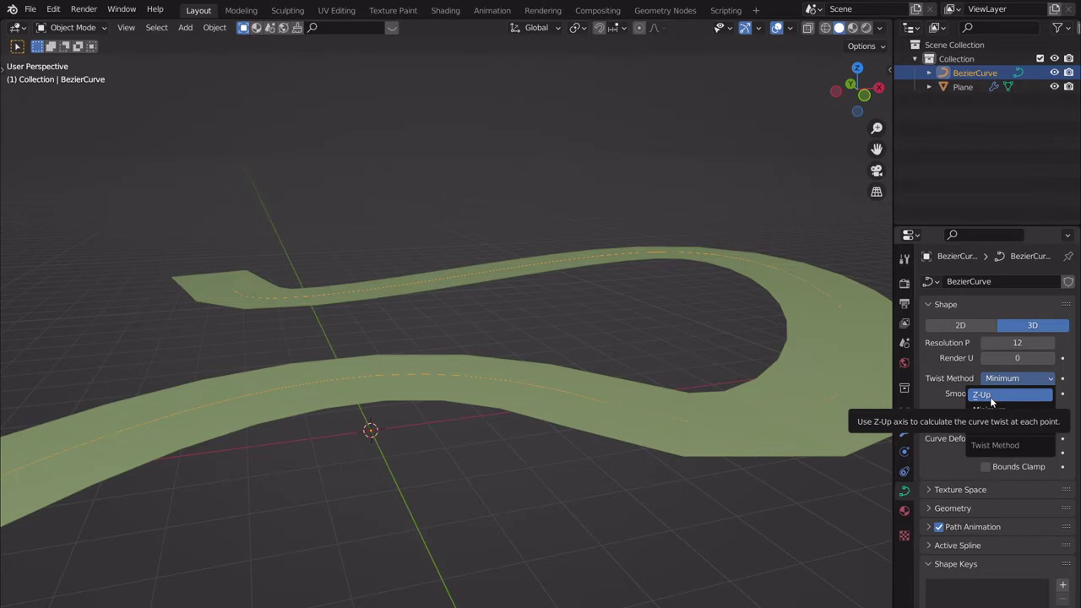
click(992, 399)
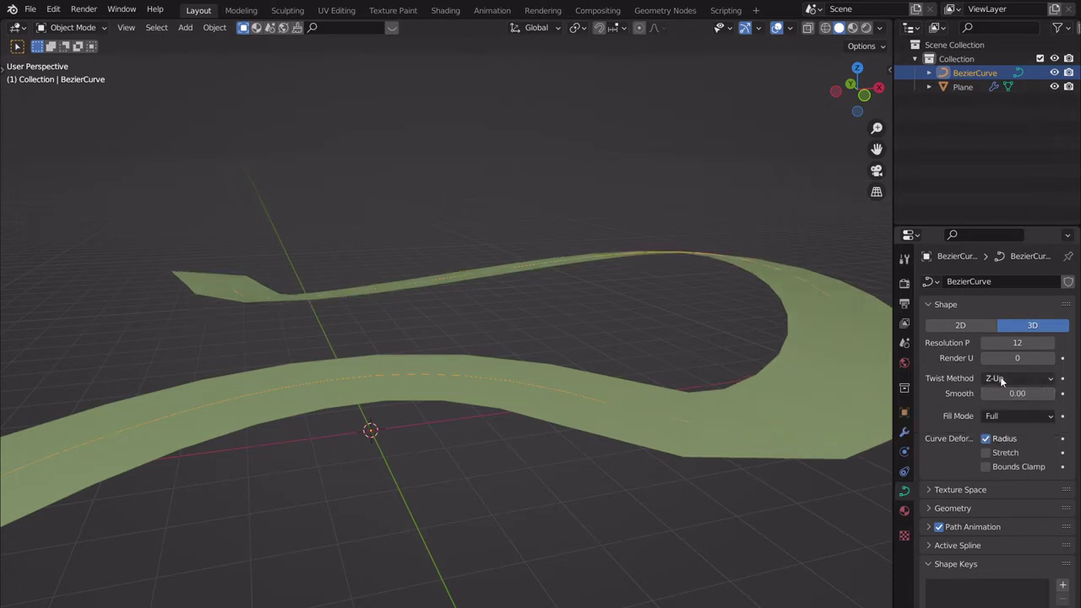
- Switch the curve's Twist Method to Minimum and back to Z-Up to compare the strip's twisting
click(1002, 379)
click(1000, 410)
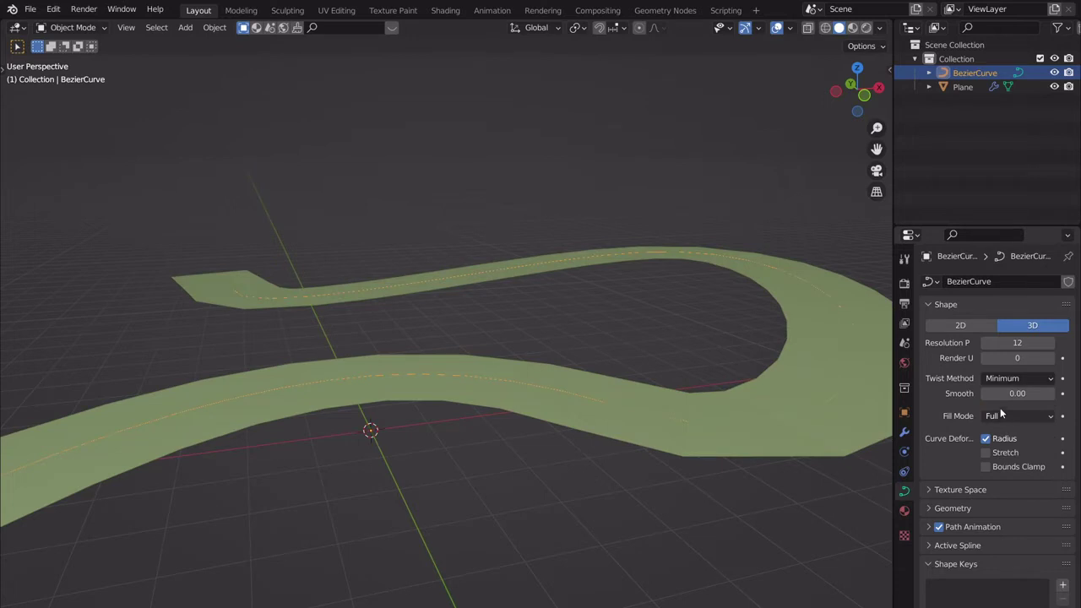
click(1010, 379)
click(985, 394)
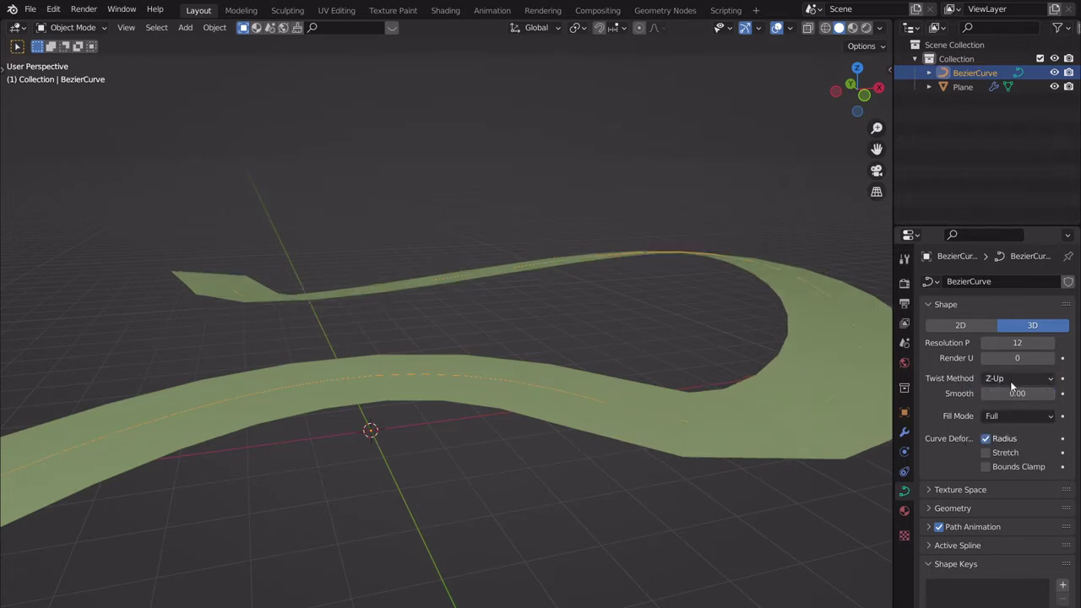
- Set the Bezier curve's Twist Method to Minimum and inspect the strip's bends
click(1017, 379)
click(985, 409)
middle_drag(622, 342, 589, 401)
scroll(511, 356, up, 5)
scroll(510, 359, down, 4)
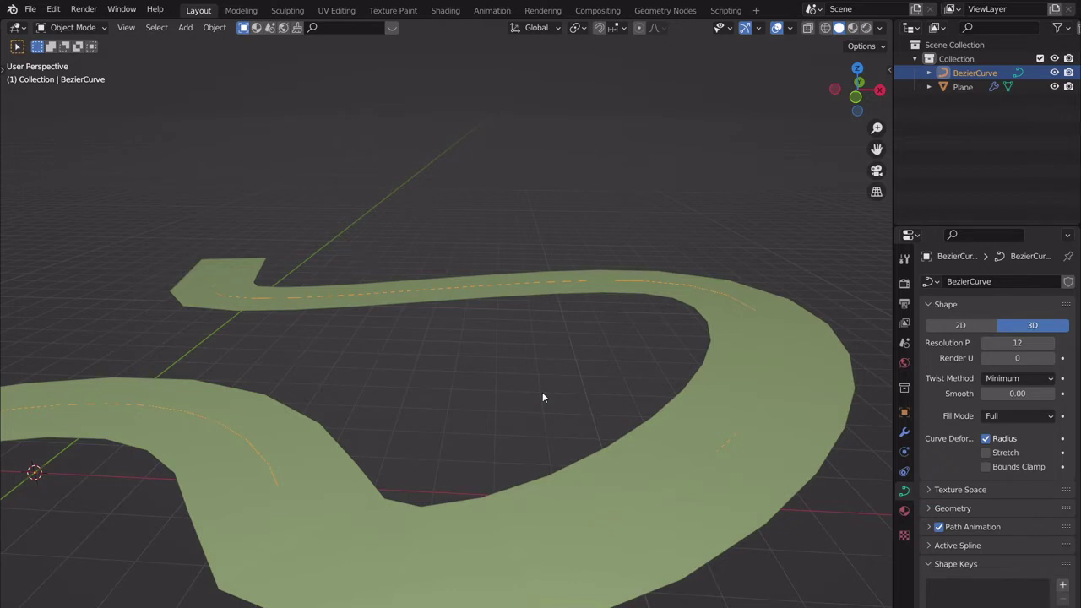
middle_drag(487, 366, 567, 338)
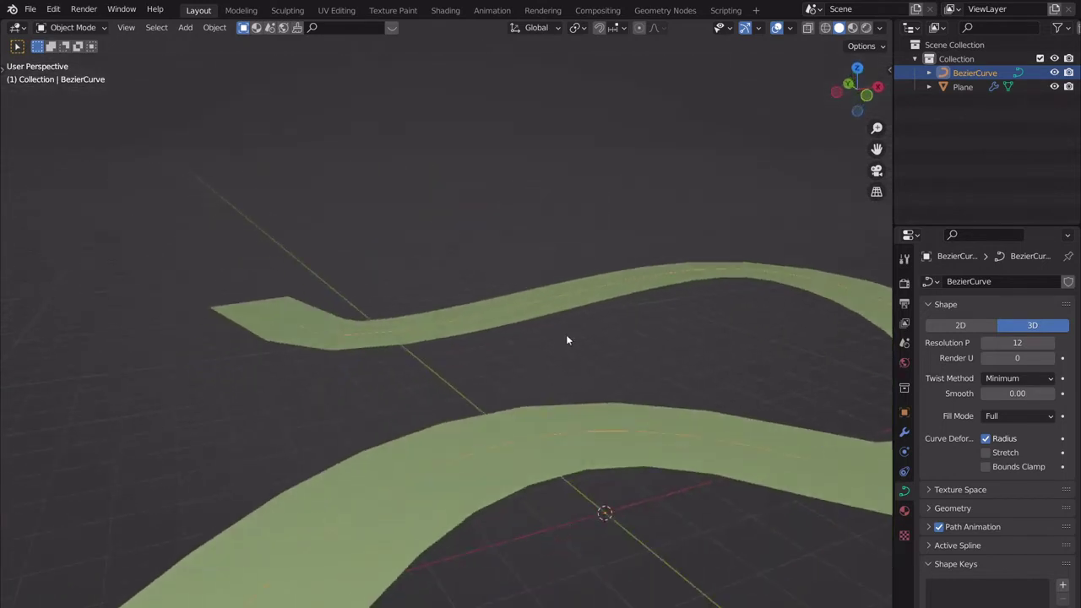
- Select the arrayed plane, examine its base mesh in Edit Mode, and return to Object Mode
click(478, 488)
scroll(481, 460, down, 4)
key(Tab)
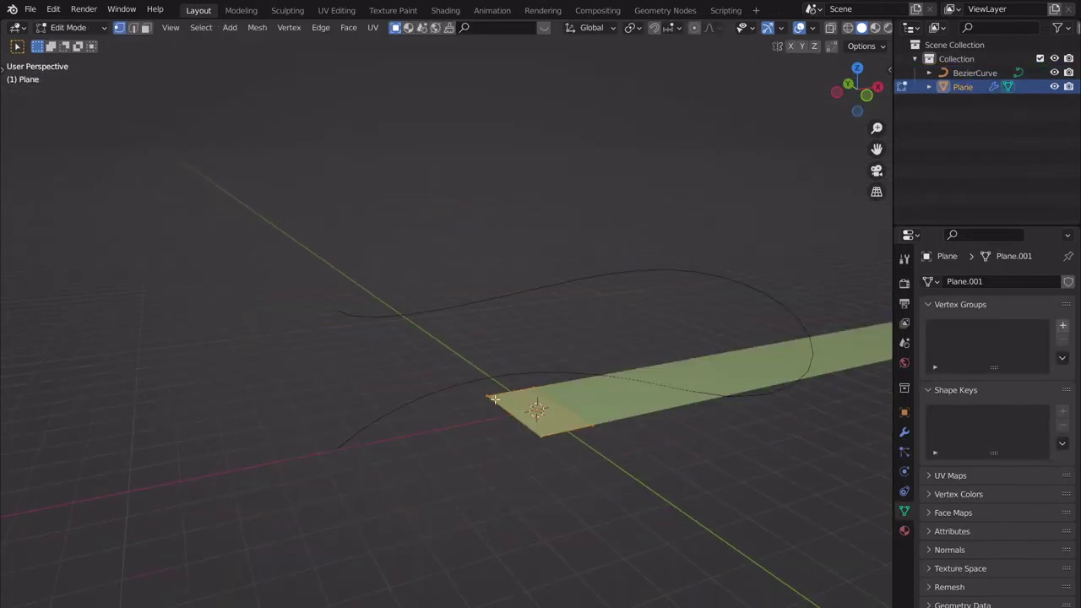
key(Tab)
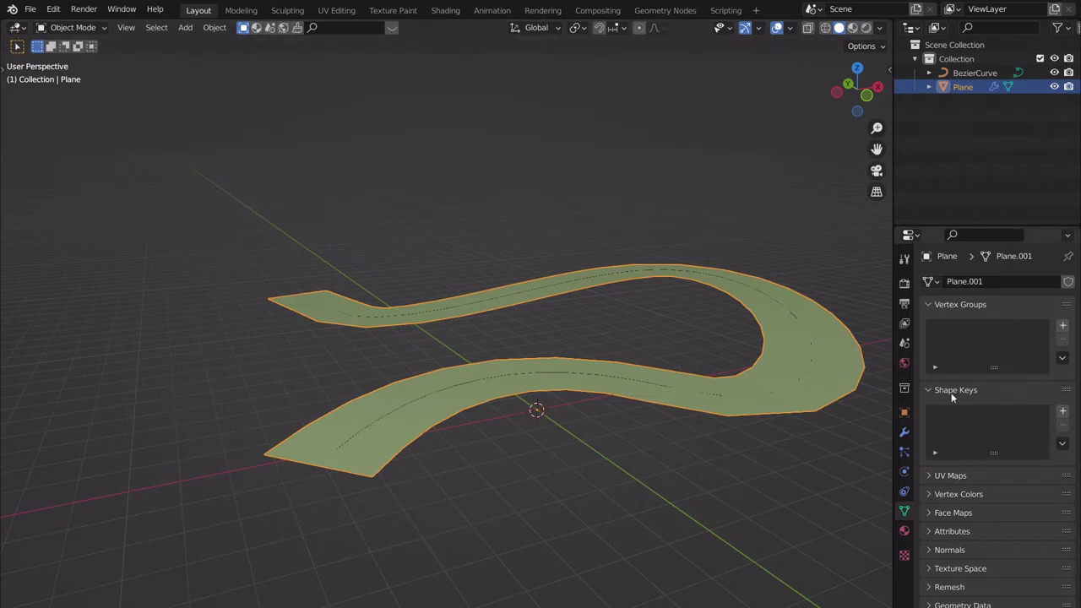
- Show the plane's modifiers and examine the Apply option of the Array modifier
click(905, 432)
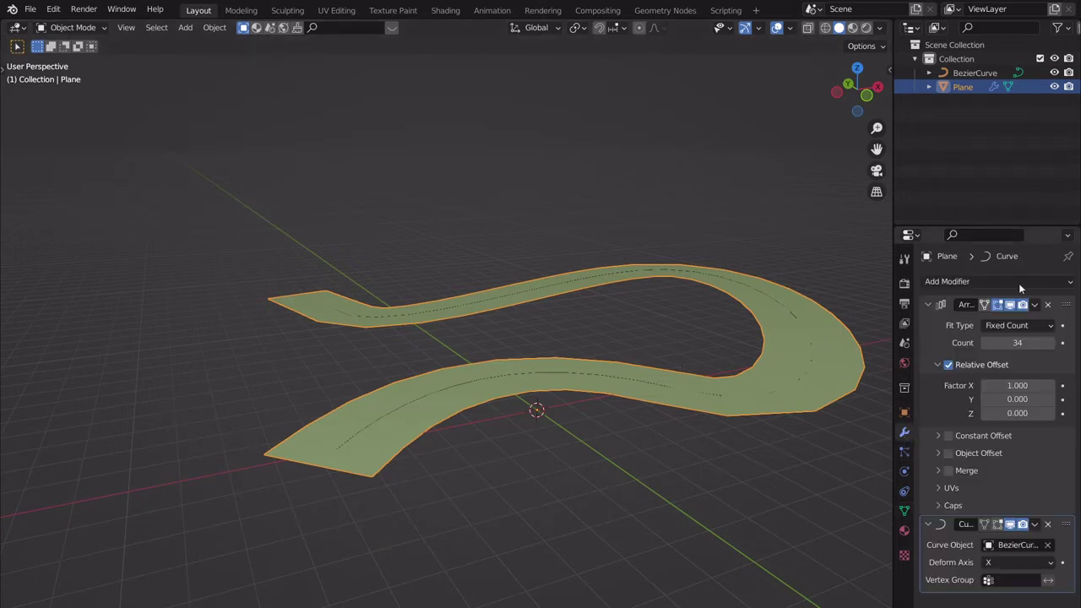
click(1035, 305)
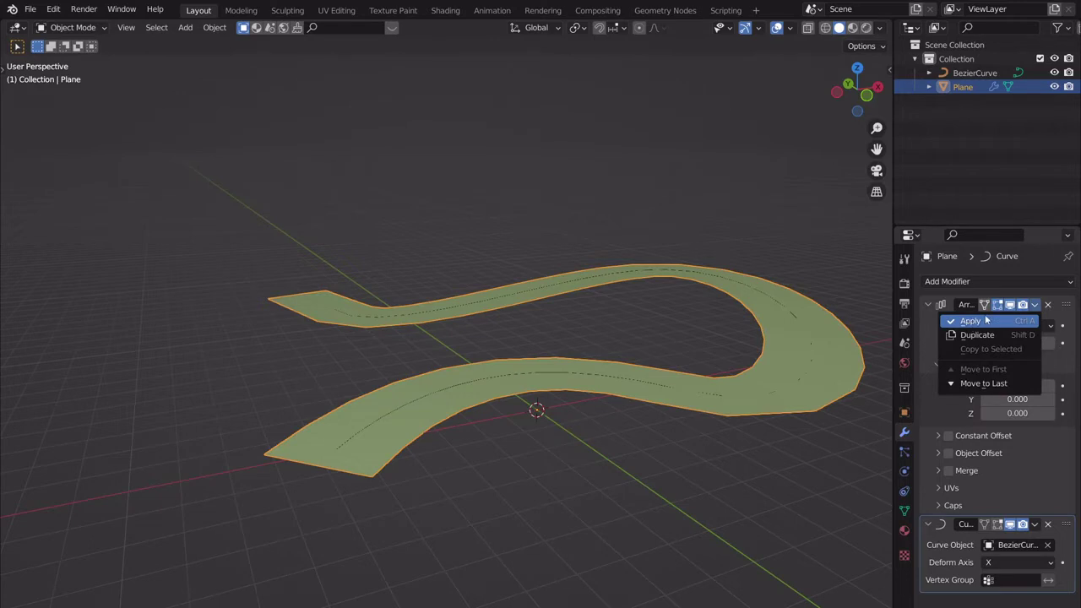
click(1035, 305)
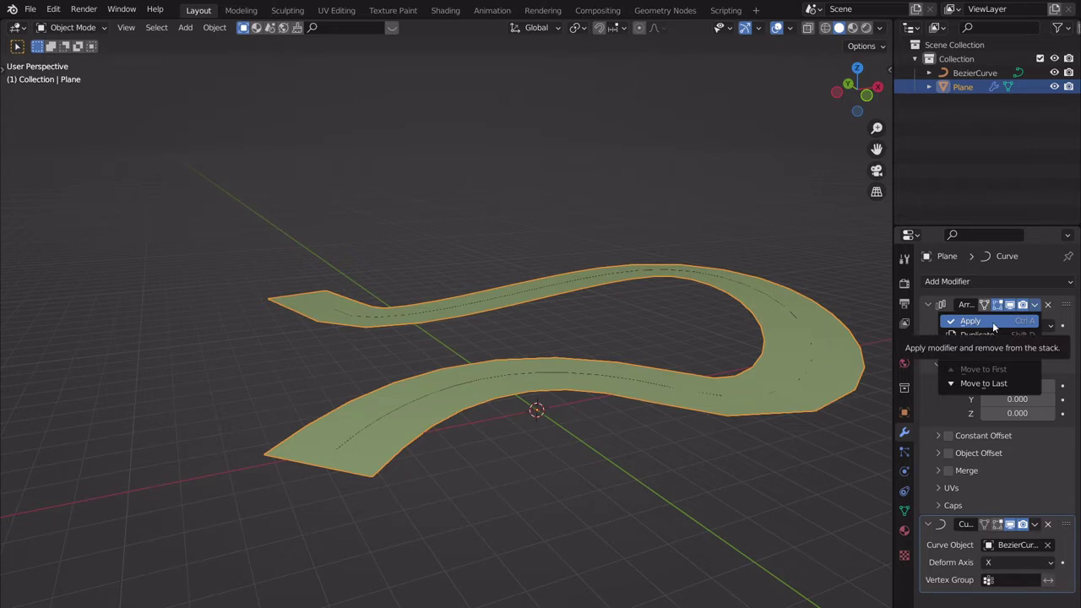
click(1035, 305)
key(Escape)
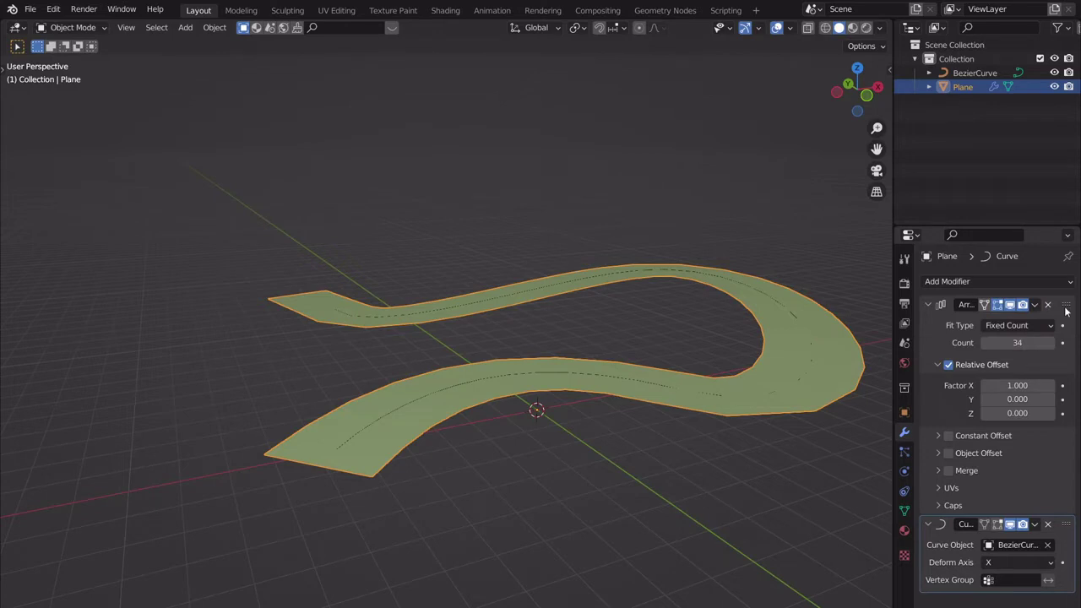
click(1034, 305)
- View the strip from the top and check the plane's editable mesh in Edit Mode
click(857, 68)
key(Tab)
key(Tab)
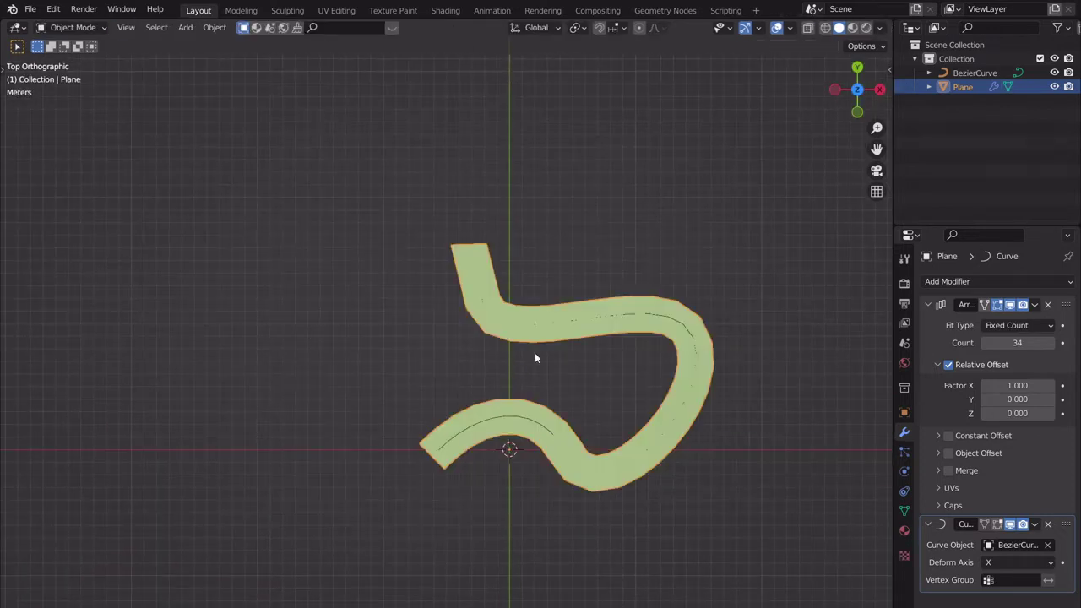
key(Tab)
key(Tab)
- Select the Bezier curve and, in top view, extrude its far end point toward negative X and rotate the new point
click(483, 297)
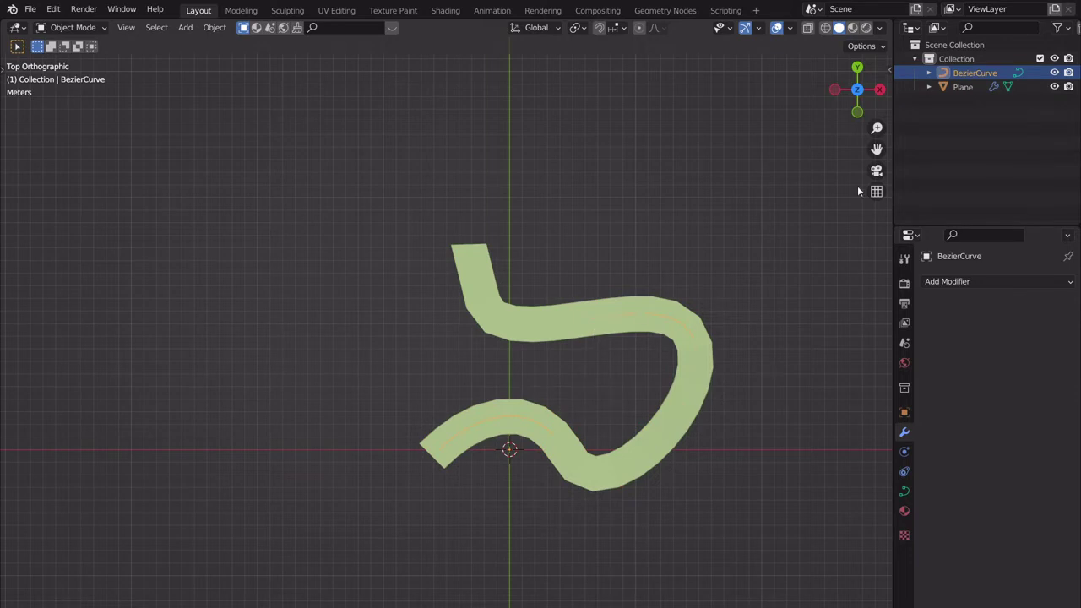
click(975, 85)
ctrl+click(971, 73)
middle_drag(519, 330, 509, 258)
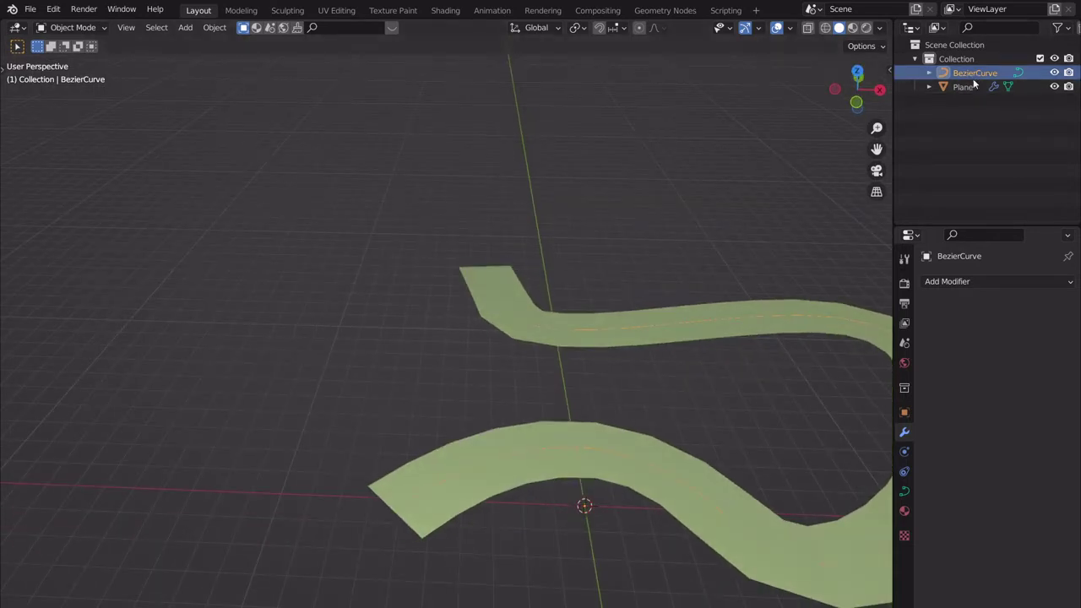
click(858, 72)
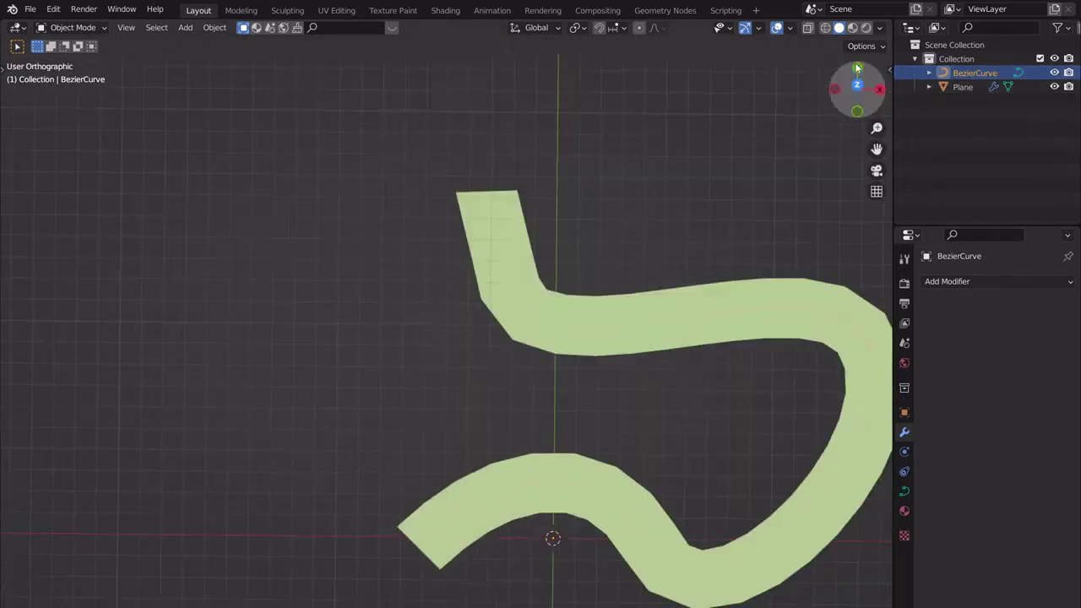
key(Tab)
scroll(547, 332, down, 3)
key(e)
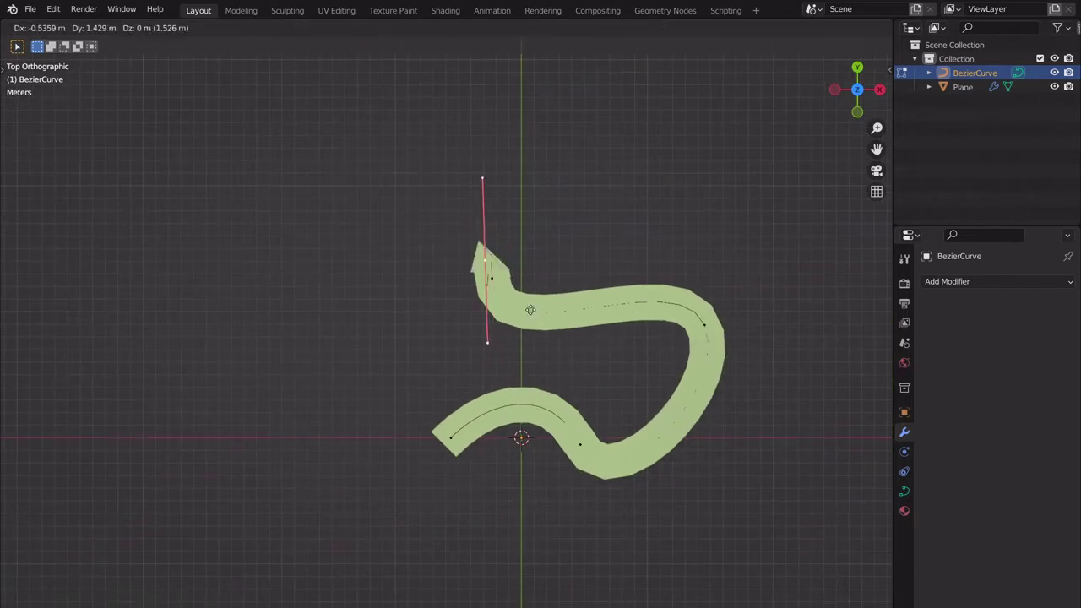
click(353, 386)
key(r)
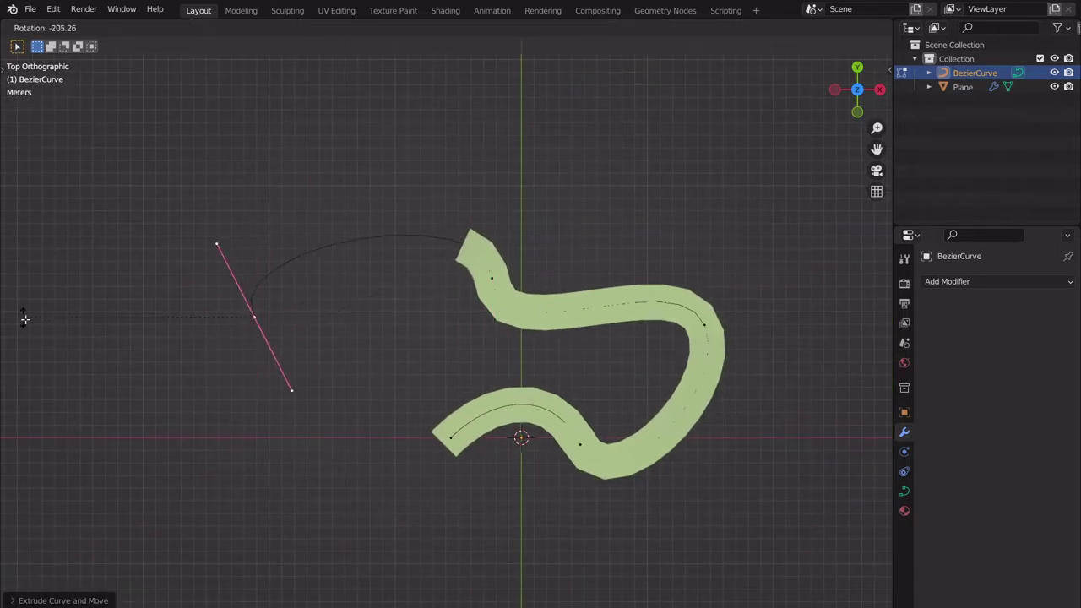
click(167, 347)
- Join the extruded end point to the curve's start point, and undo both the join and the extrusion
shift+click(450, 436)
key(f)
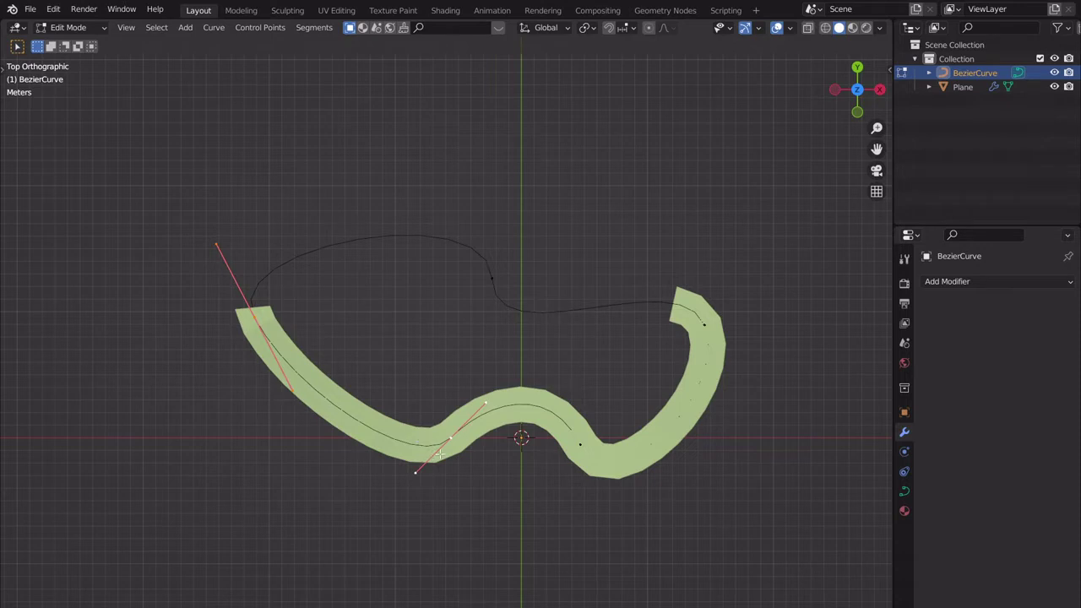
key(ctrl+z)
key(ctrl+z)
key(ctrl+z)
key(ctrl+z)
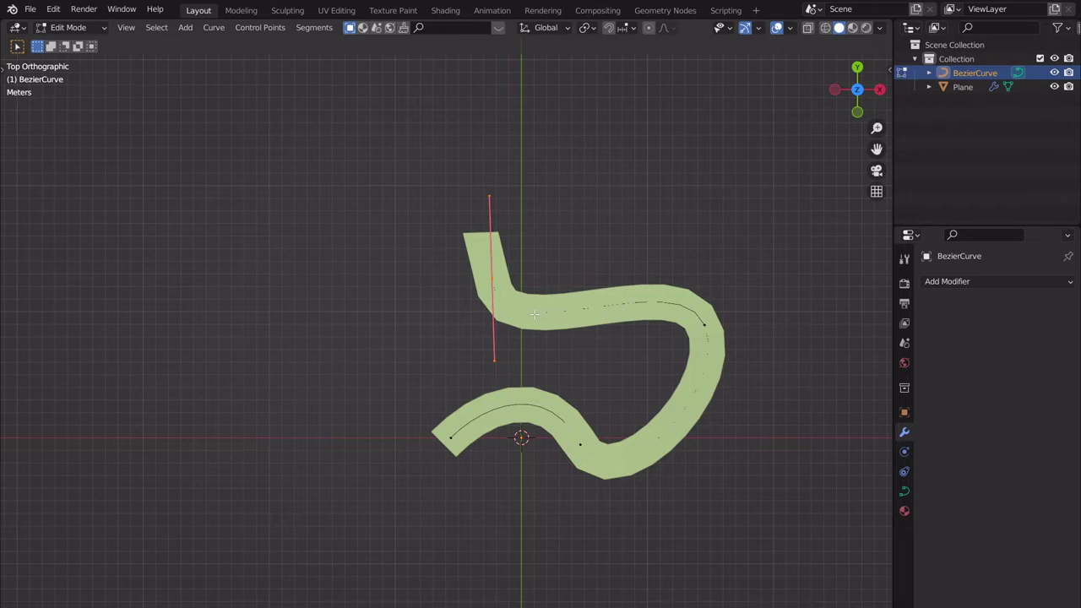
- Leave Edit Mode and, in top view, place the 3D cursor in empty space on the strip's negative X side
shift+middle_drag(525, 348, 574, 377)
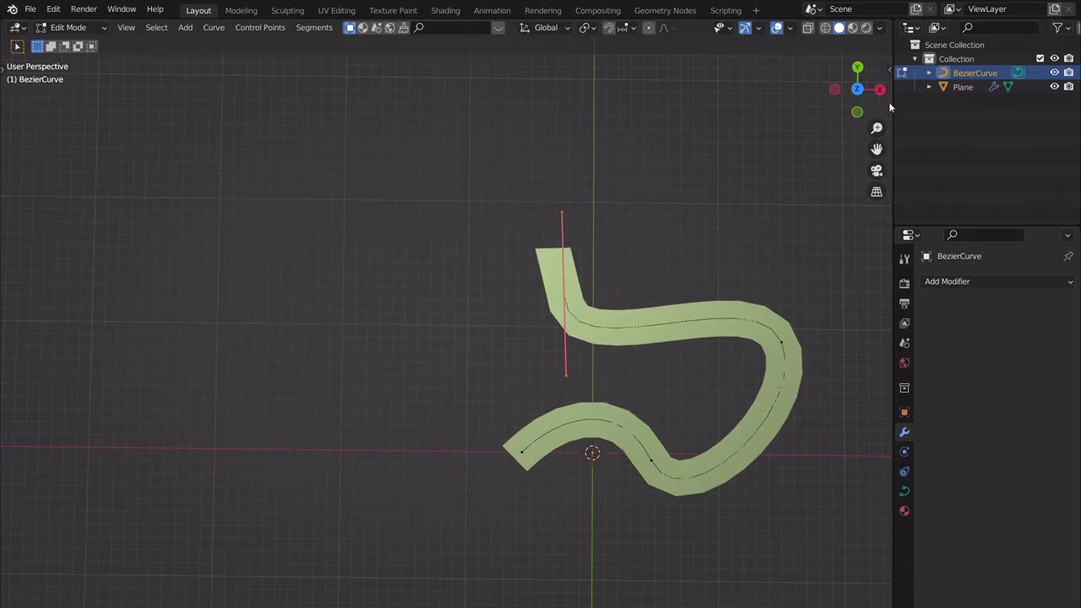
click(857, 88)
click(857, 89)
key(Tab)
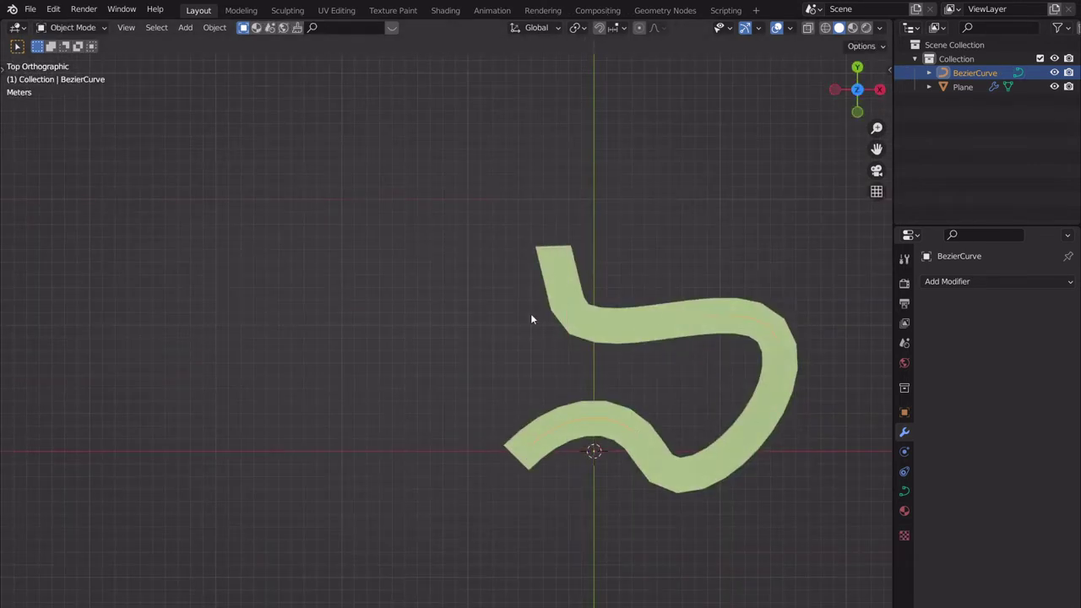
scroll(496, 426, up, 3)
shift+middle_drag(496, 427, 600, 341)
scroll(600, 341, down, 5)
shift+right_click(369, 350)
scroll(389, 346, up, 4)
shift+middle_drag(390, 349, 542, 329)
scroll(507, 336, up, 2)
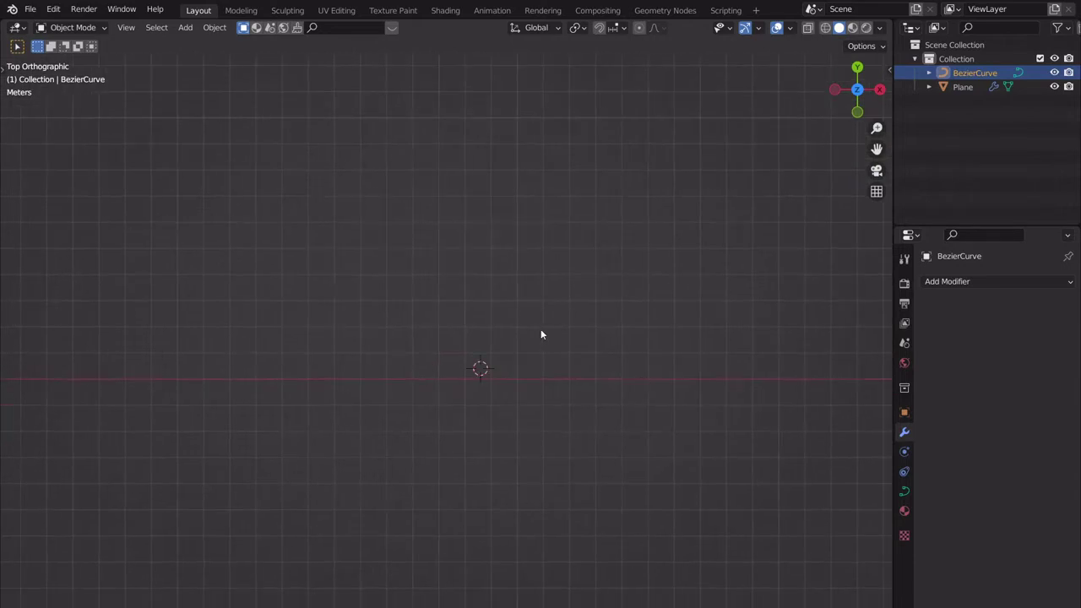
- Add a plane at the 3D cursor and give it a Subdivision Surface modifier
key(shift+a)
mouse_move(466, 316)
click(591, 316)
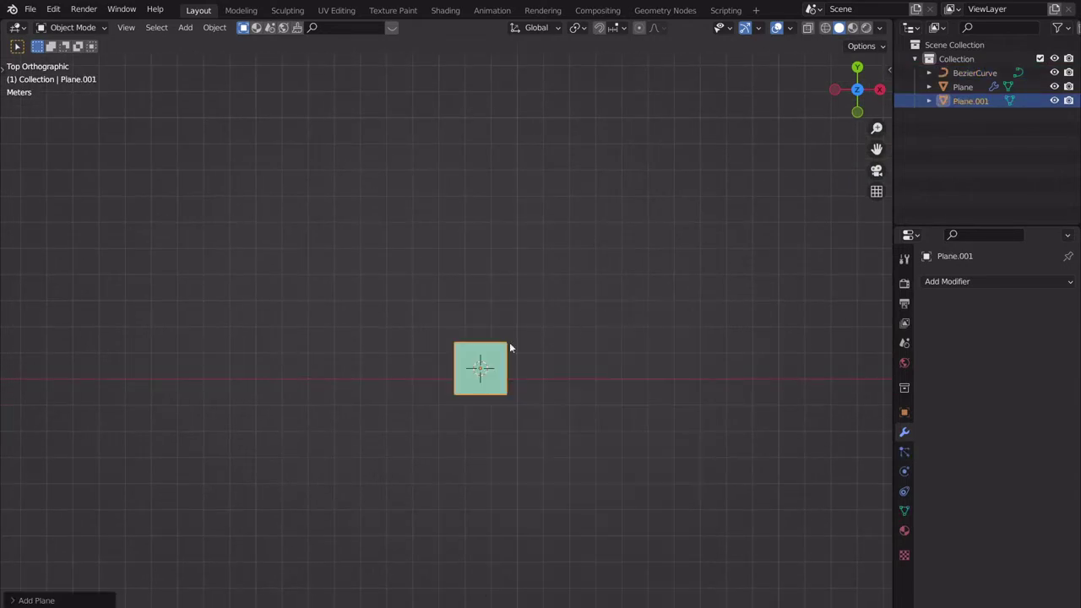
scroll(507, 355, up, 1)
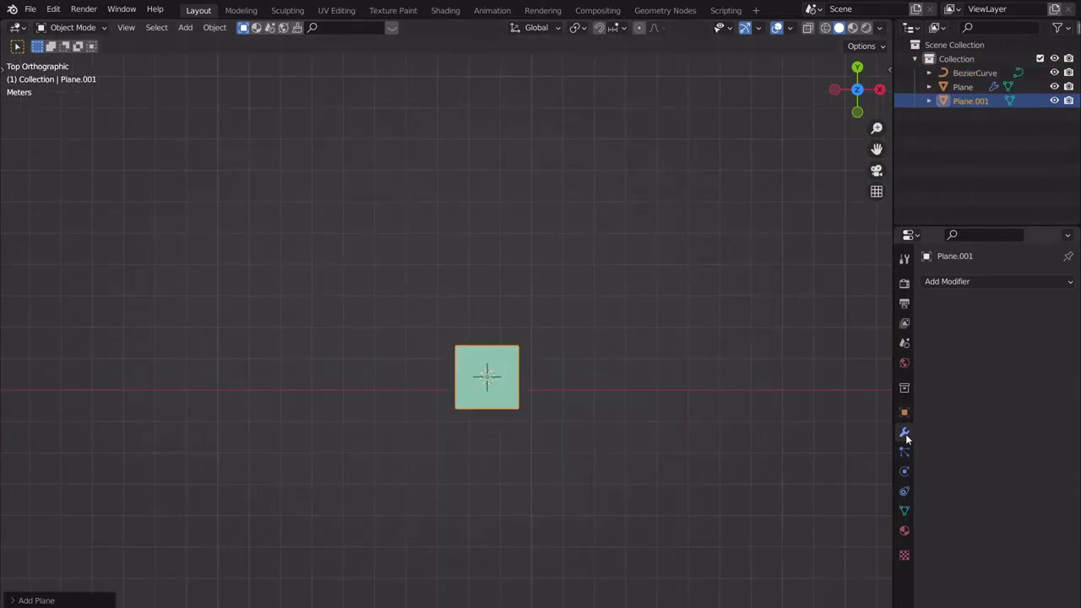
click(958, 282)
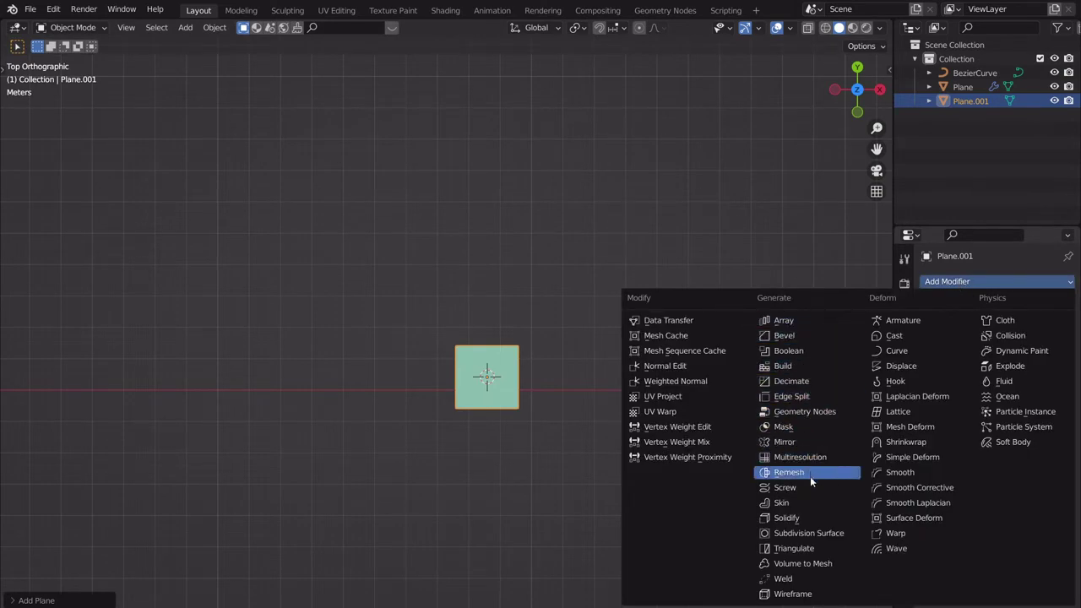
click(812, 533)
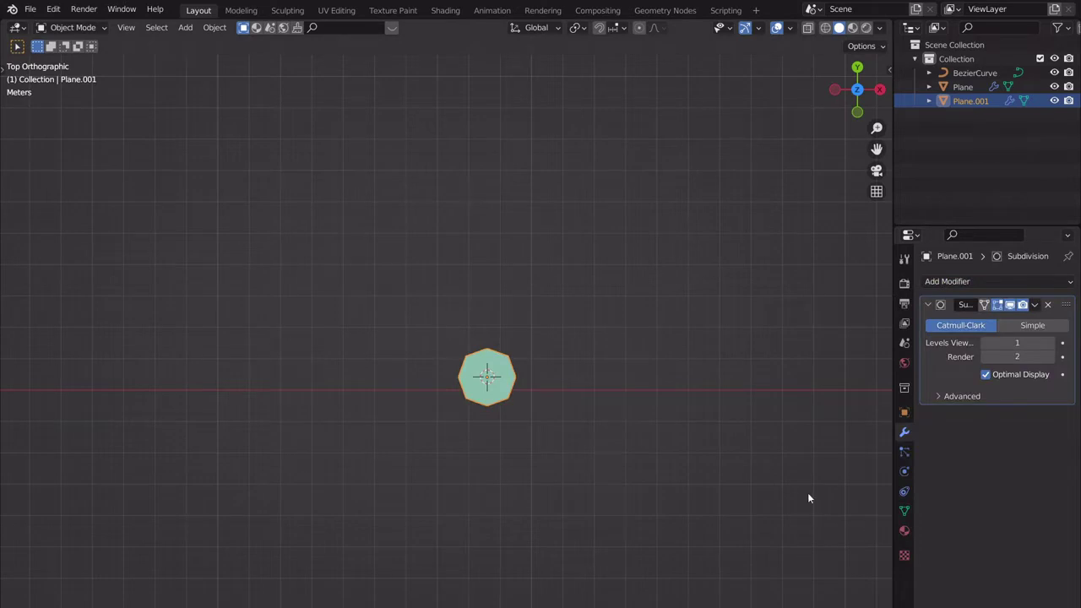
- Extrude the new plane's positive Y edge twice, rotating the end edge each time to start a curved strip
key(Tab)
drag(590, 392, 309, 289)
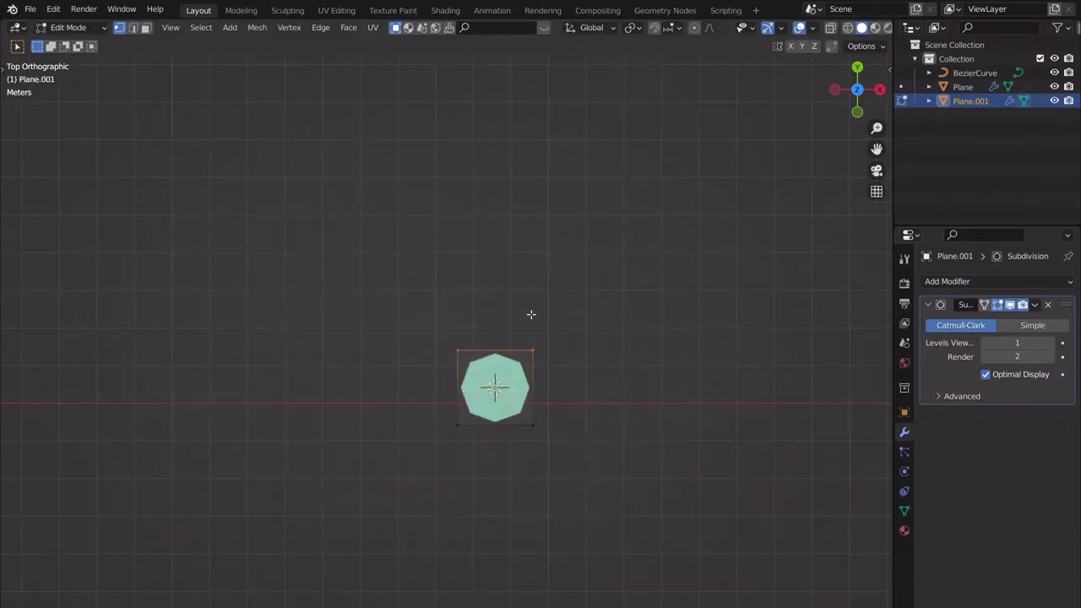
scroll(579, 332, up, 1)
shift+middle_drag(578, 332, 574, 385)
key(e)
click(523, 233)
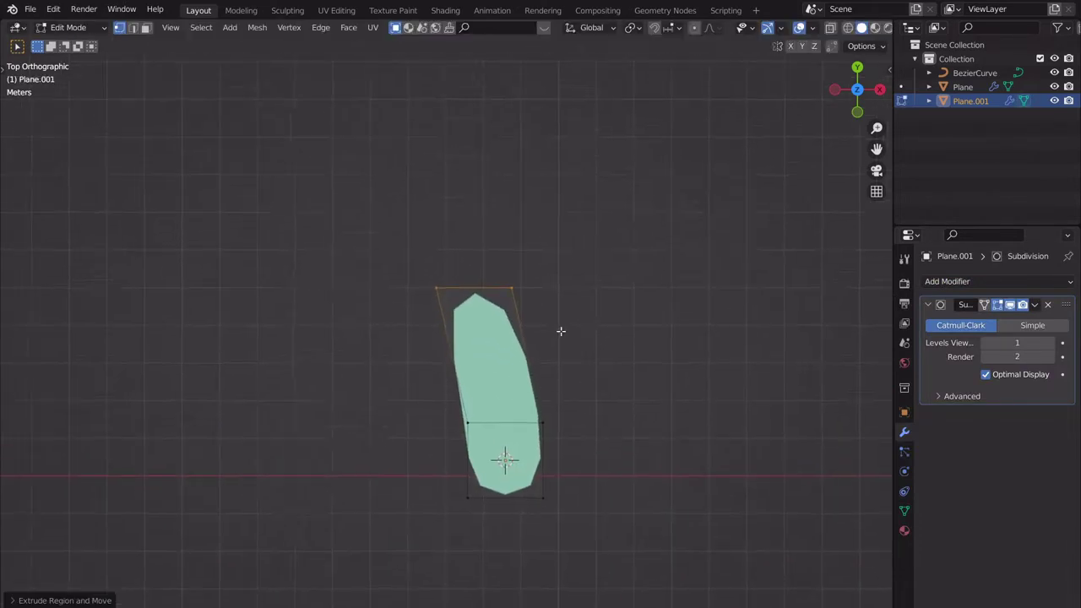
key(r)
click(574, 240)
key(e)
click(461, 237)
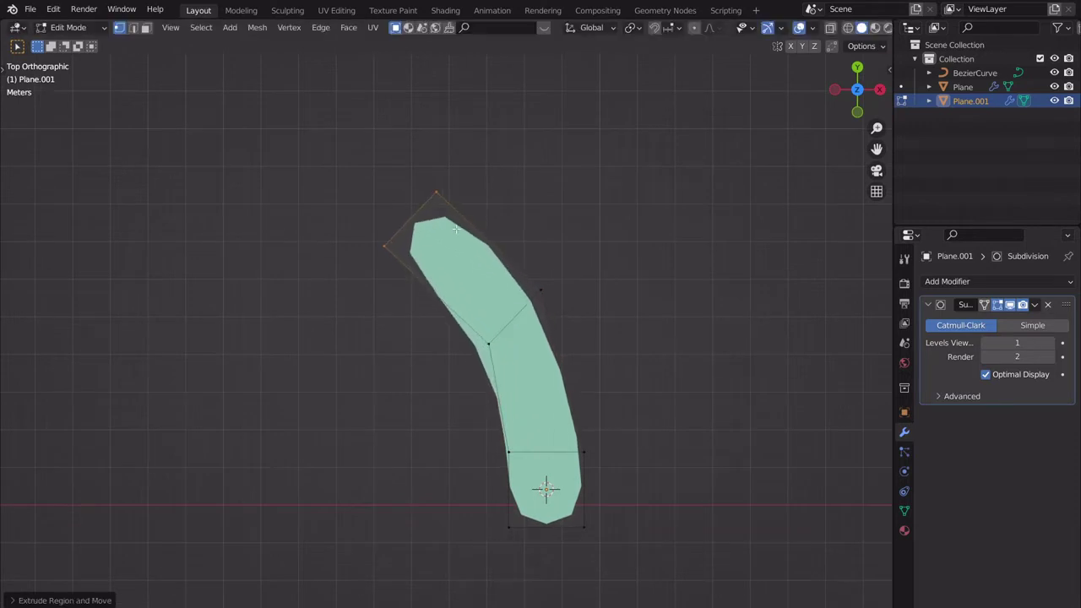
scroll(563, 357, up, 2)
key(r)
click(554, 293)
- Extrude the strip's end edge two more times toward negative X, rotating it after each extrusion
key(e)
click(298, 274)
shift+middle_drag(312, 300, 487, 343)
key(r)
click(420, 246)
key(e)
click(313, 270)
key(r)
click(448, 322)
- Bend the strip back toward positive Y with two further extrusions and rotations of its end edge
key(e)
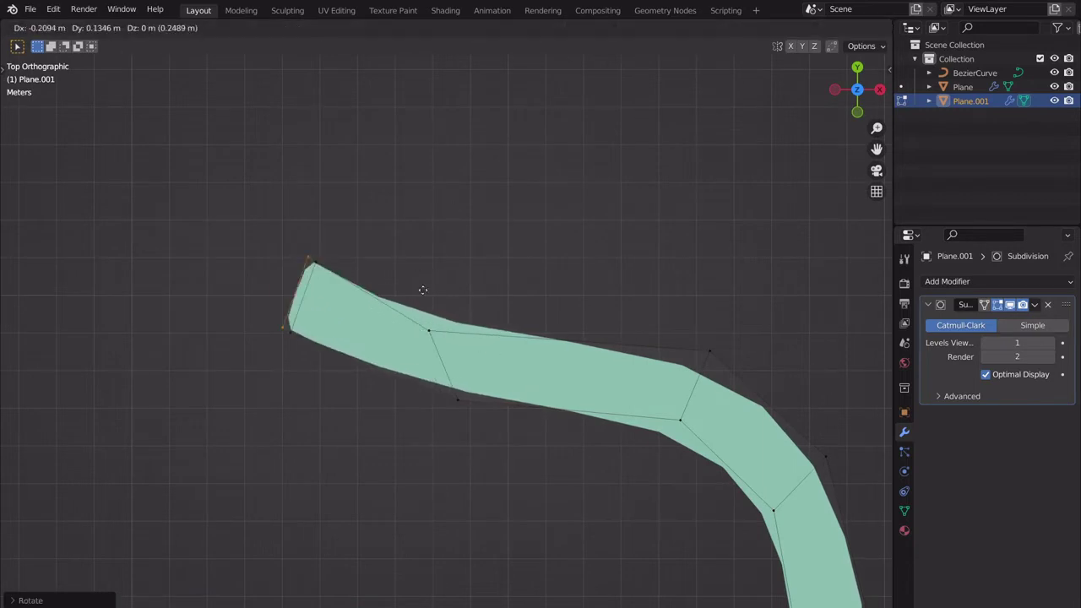
click(395, 172)
key(r)
click(434, 254)
shift+middle_drag(405, 236, 430, 343)
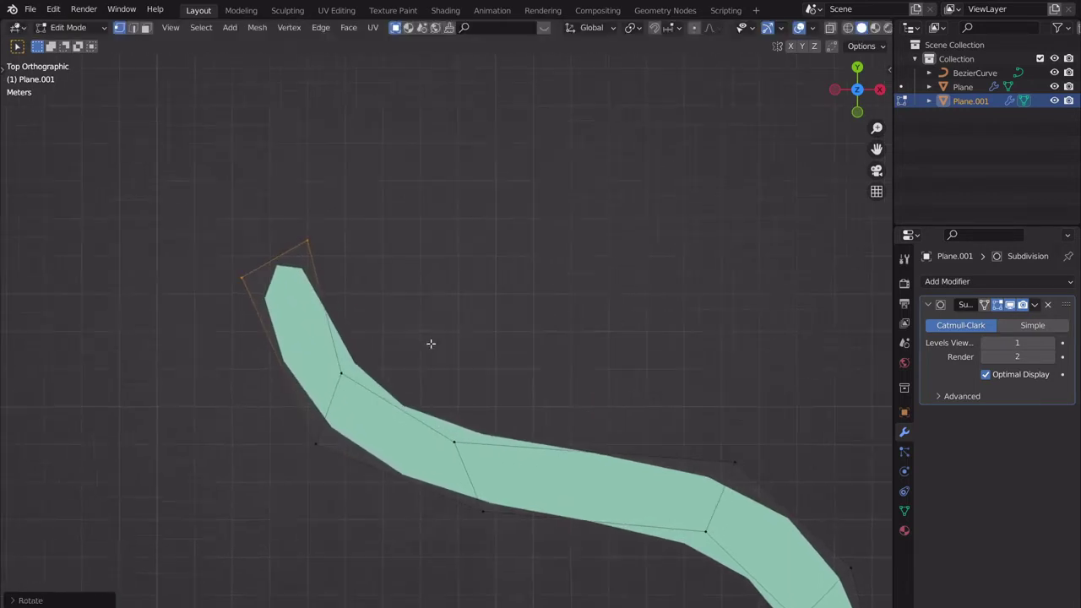
key(r)
click(440, 263)
key(e)
click(442, 44)
shift+middle_drag(438, 113, 415, 297)
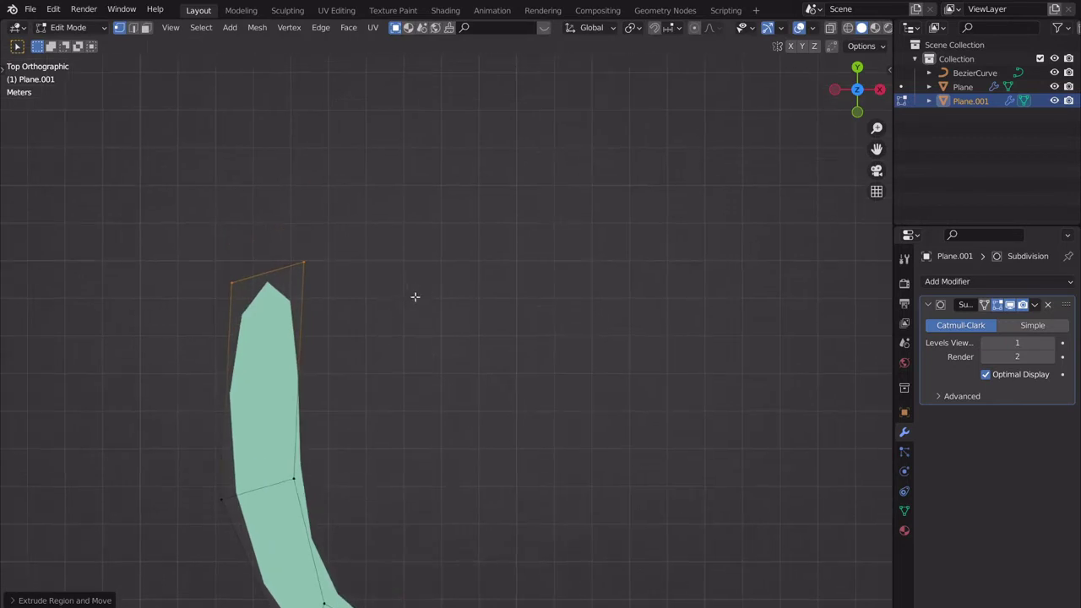
key(r)
click(410, 355)
- Extrude and rotate the end edge toward positive X, leave Edit Mode, and inspect the strip in perspective
key(e)
click(628, 261)
key(r)
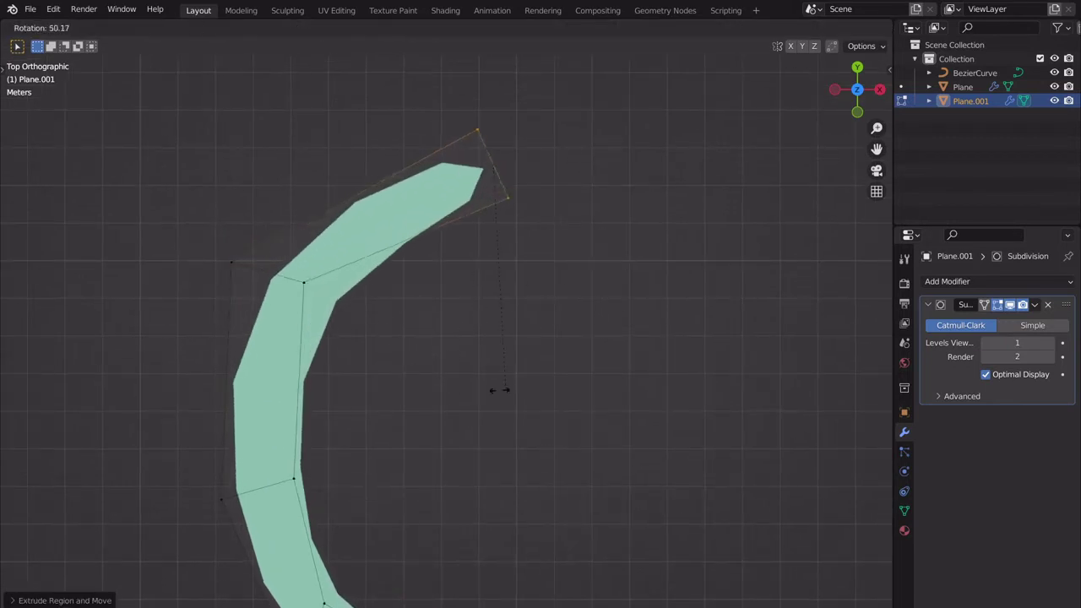
click(490, 387)
scroll(475, 378, down, 3)
scroll(475, 378, down, 3)
key(Tab)
middle_drag(491, 241, 555, 364)
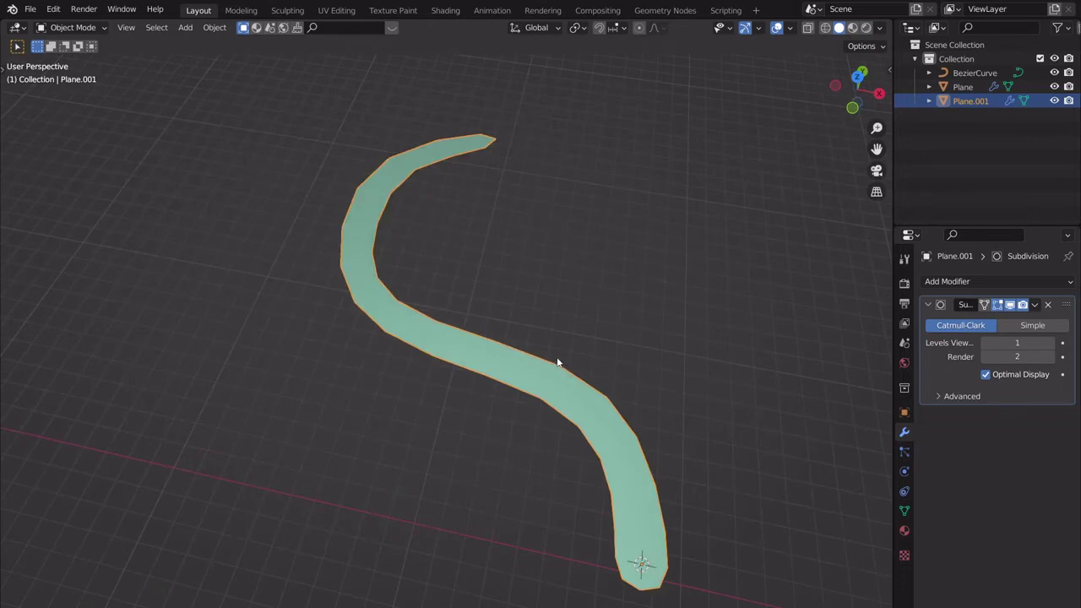
middle_drag(563, 363, 436, 278)
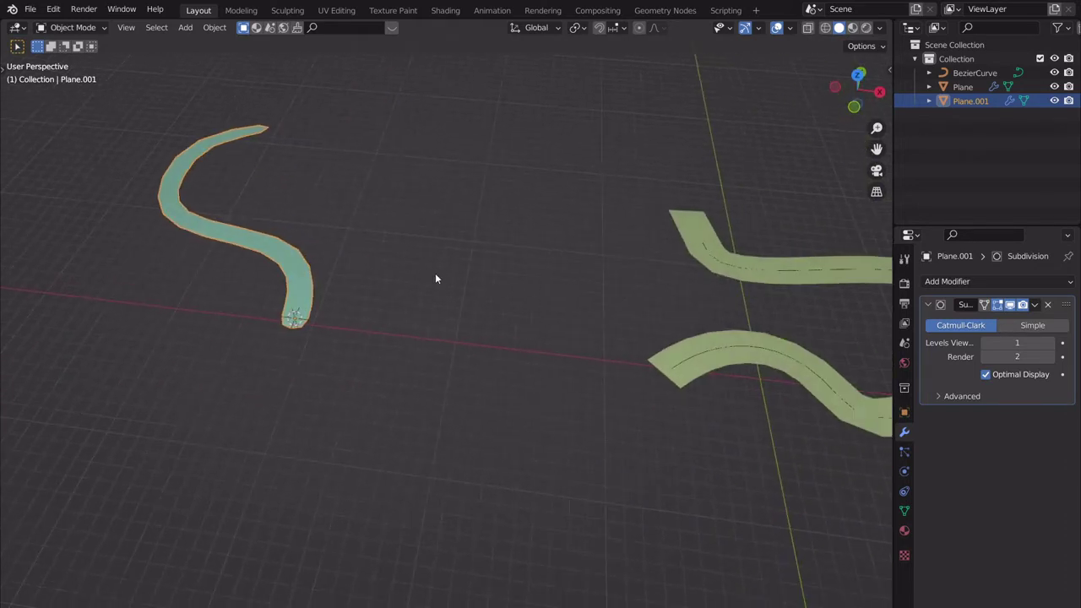
- Delete the hand-extruded strip and select the arrayed plane in top view
key(Delete)
shift+middle_drag(650, 288, 374, 245)
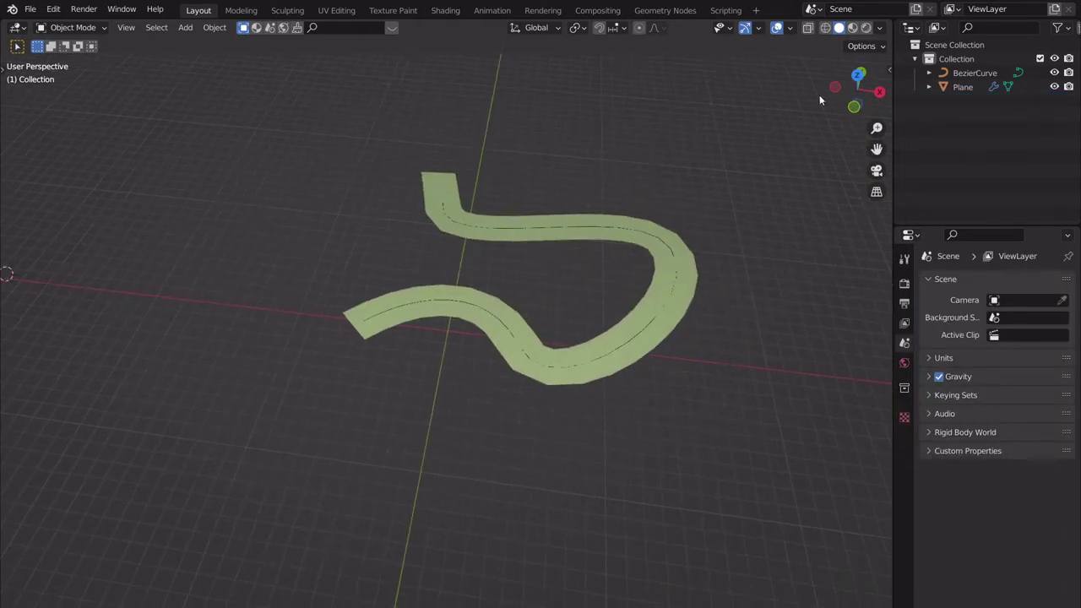
click(859, 74)
click(424, 367)
shift+middle_drag(430, 270, 467, 308)
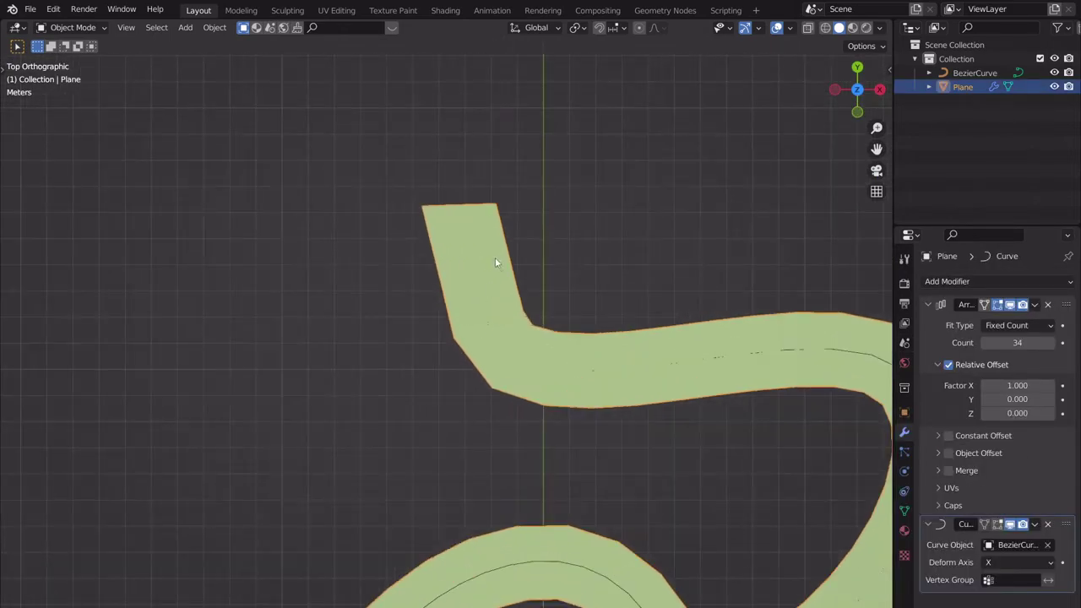
scroll(499, 278, down, 3)
scroll(514, 273, up, 3)
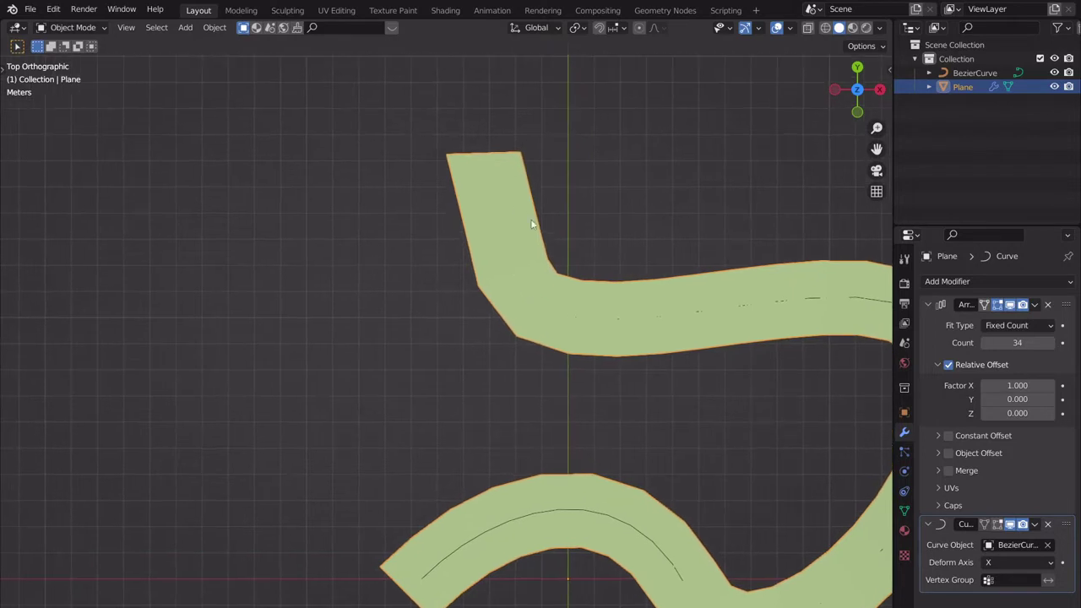
- Try an Array count of 33 on the bent plane and enable the Array modifier's Merge option
shift+middle_drag(532, 224, 531, 257)
click(987, 343)
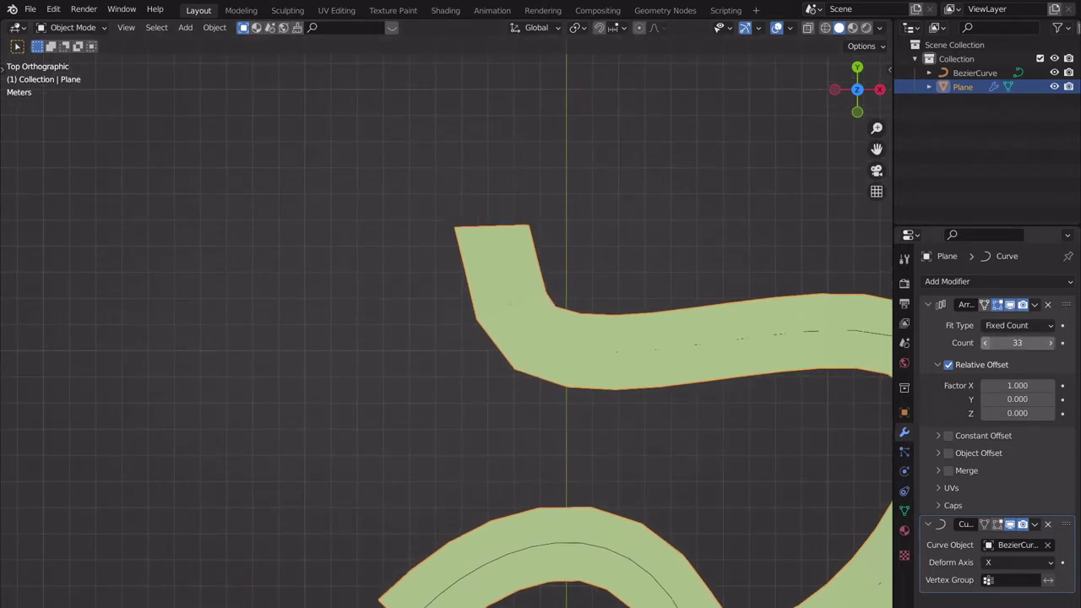
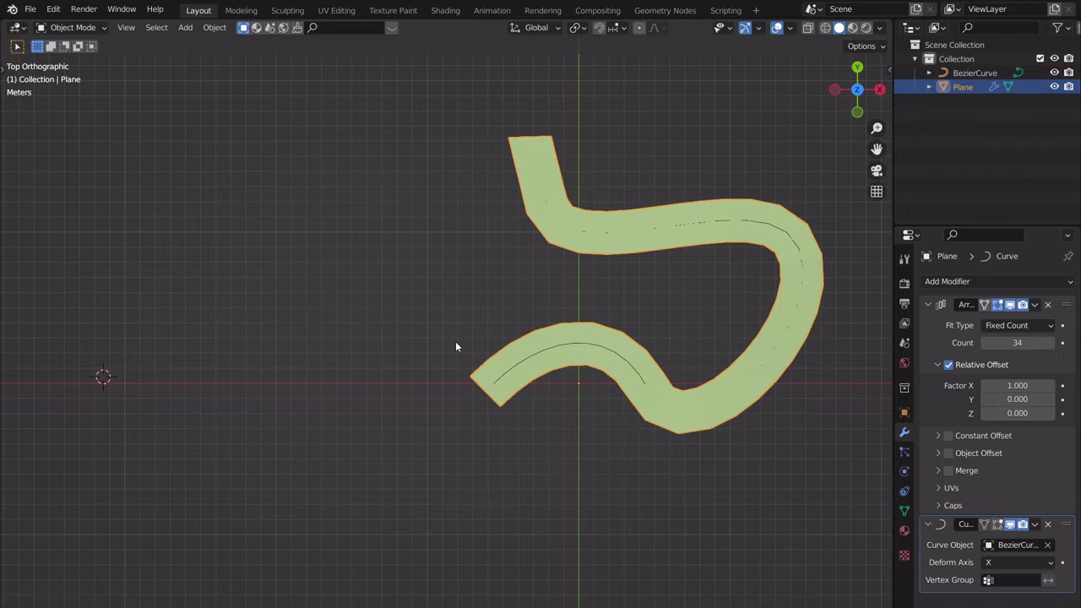
click(947, 472)
- In Edit Mode, test the merged array by moving one corner vertex of the base plane slightly toward positive X, and return to Object Mode
scroll(544, 421, up, 4)
scroll(549, 423, down, 2)
key(Tab)
scroll(497, 420, down, 1)
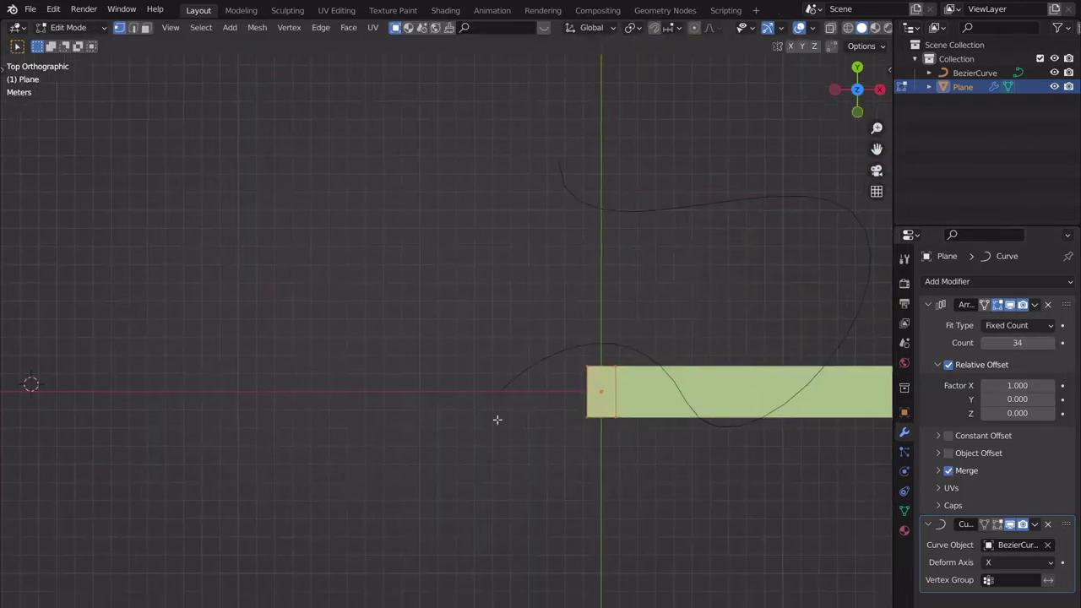
shift+middle_drag(589, 451, 374, 408)
scroll(374, 408, up, 4)
scroll(374, 408, up, 3)
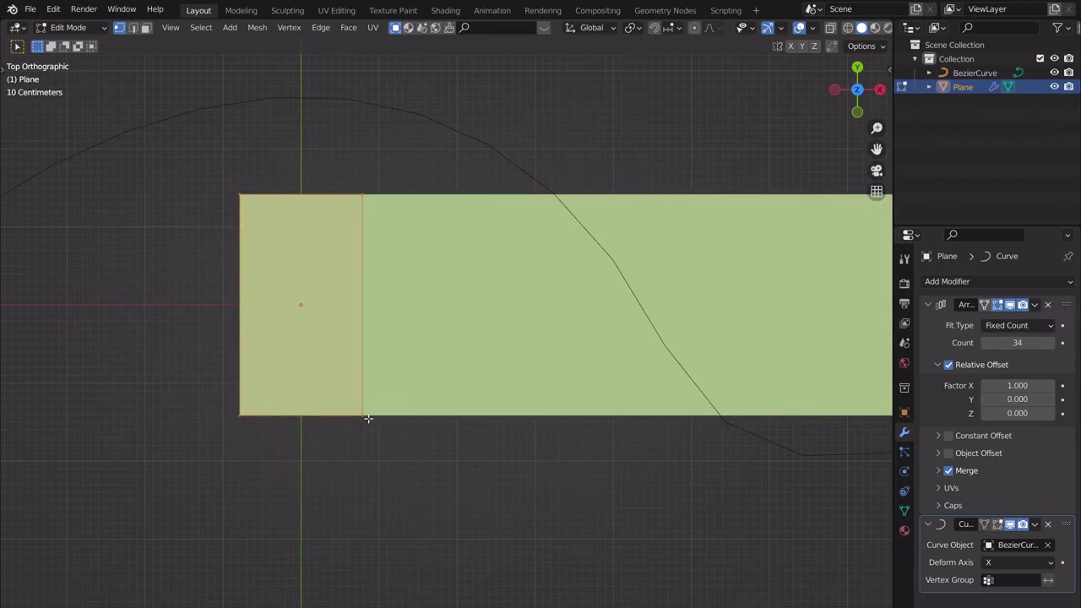
scroll(368, 419, up, 2)
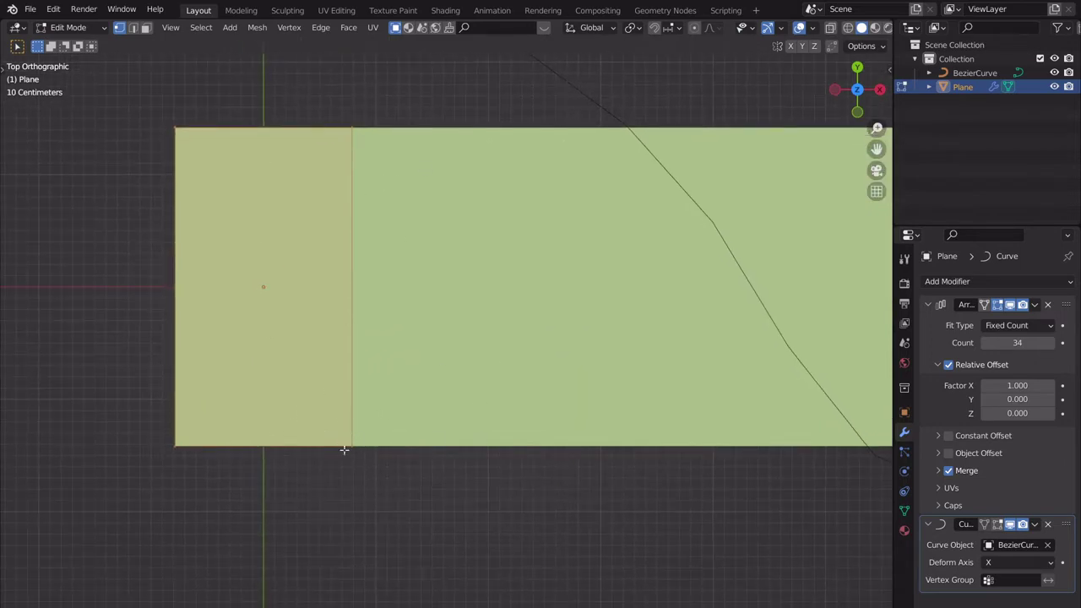
key(g)
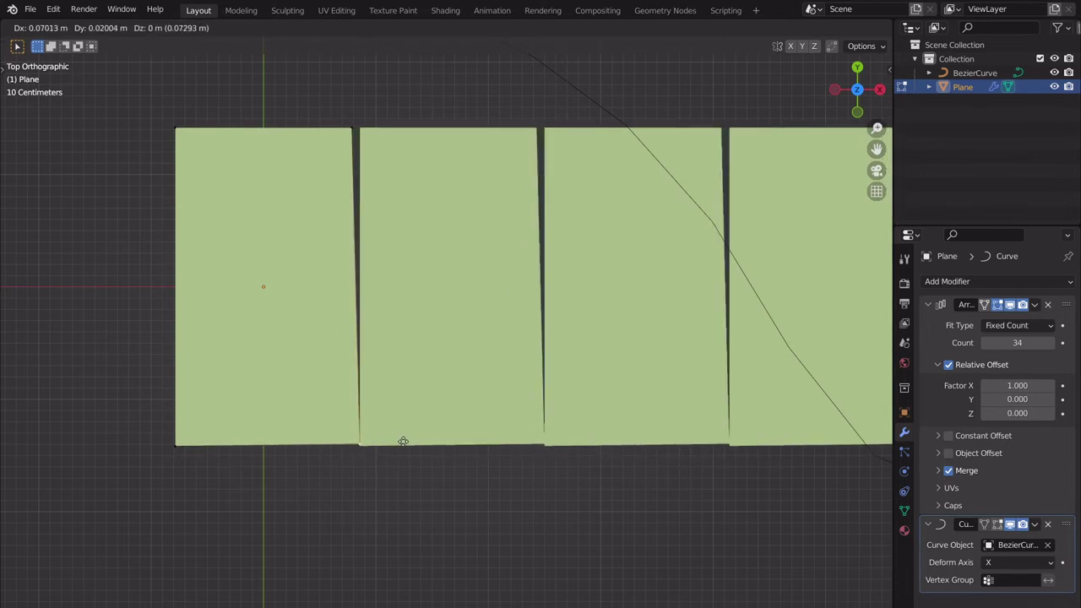
click(389, 442)
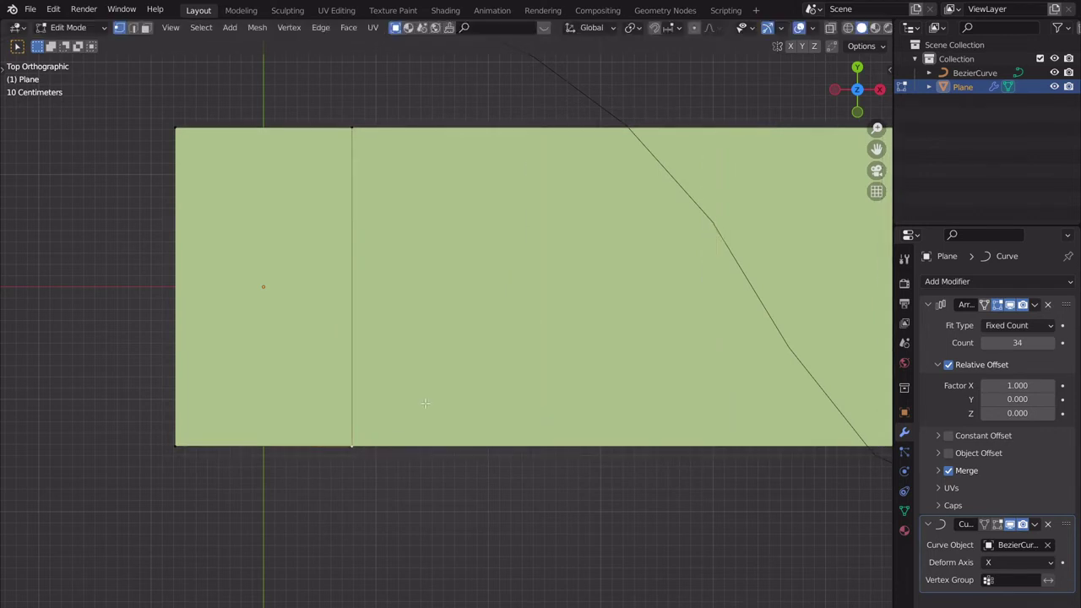
scroll(490, 394, down, 5)
key(Tab)
scroll(465, 362, down, 2)
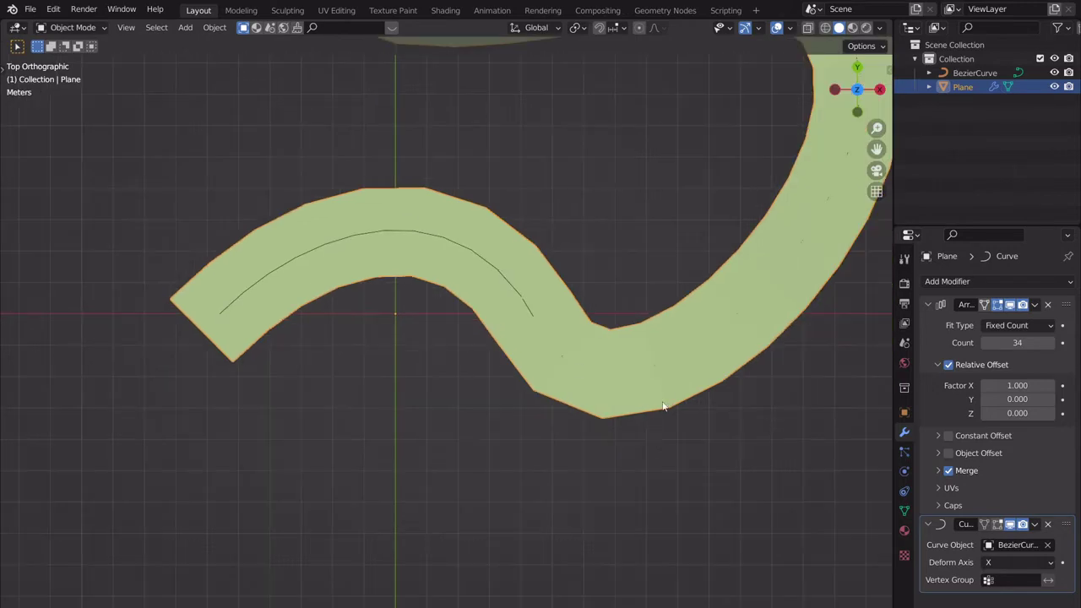
shift+middle_drag(620, 406, 615, 457)
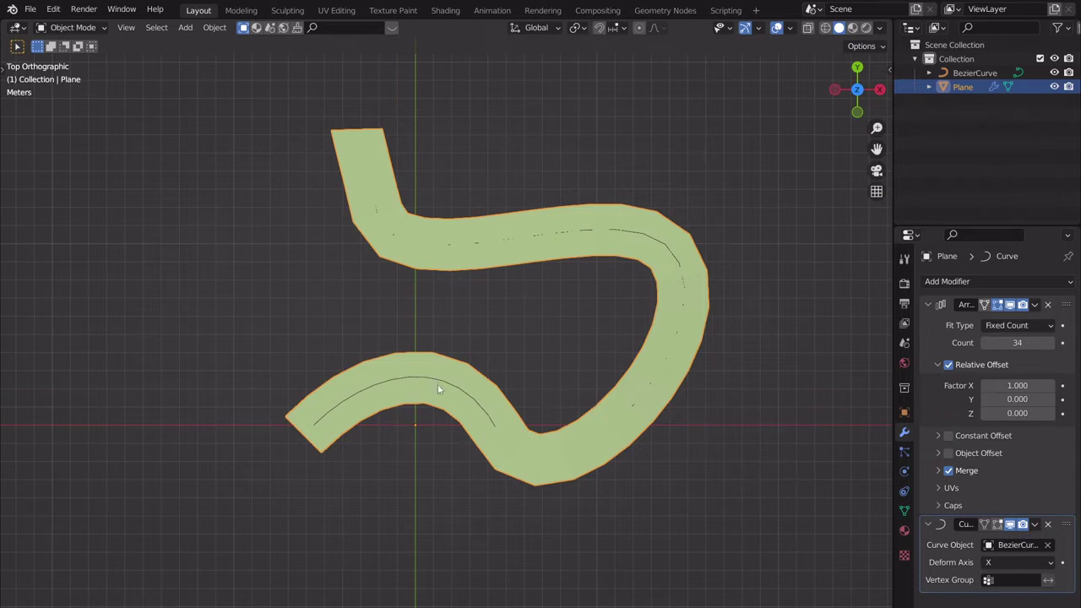
key(Tab)
key(m)
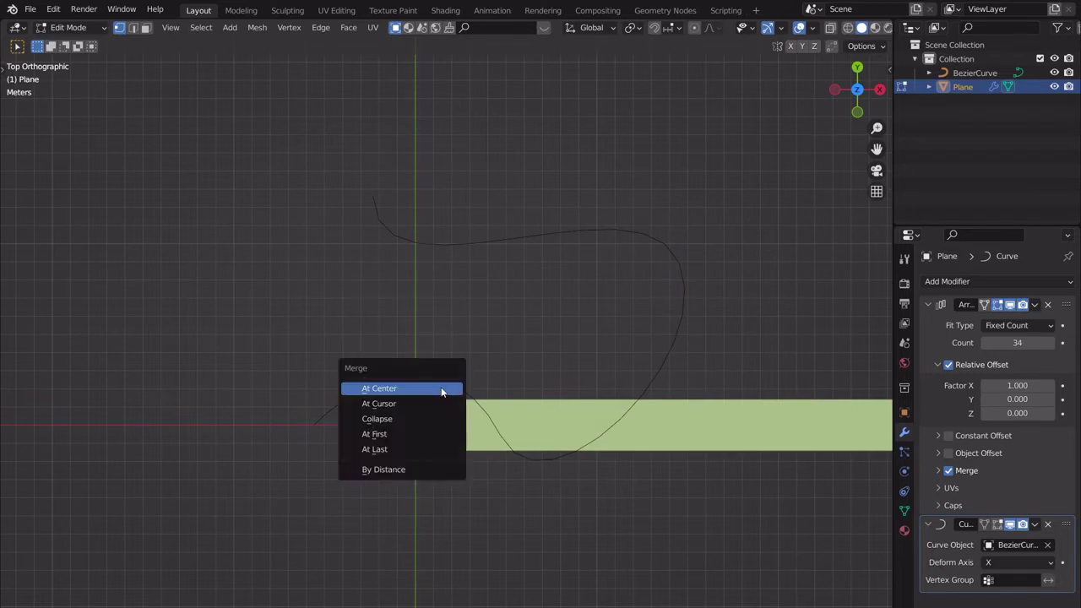
right_click(488, 250)
key(Tab)
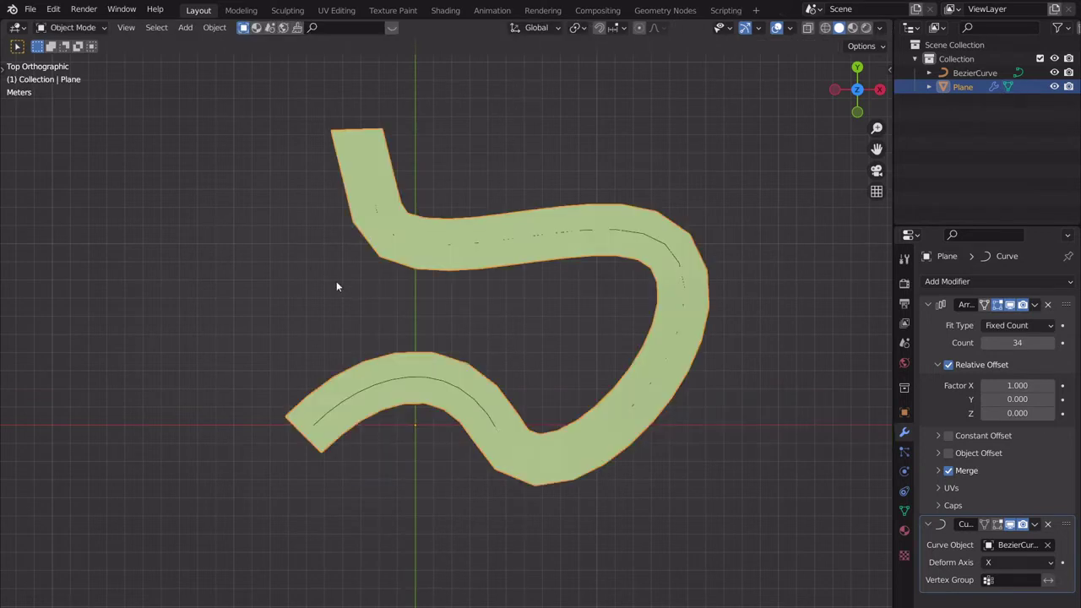
- Apply the plane's Array modifier and its Curve modifier
shift+middle_drag(447, 443, 463, 437)
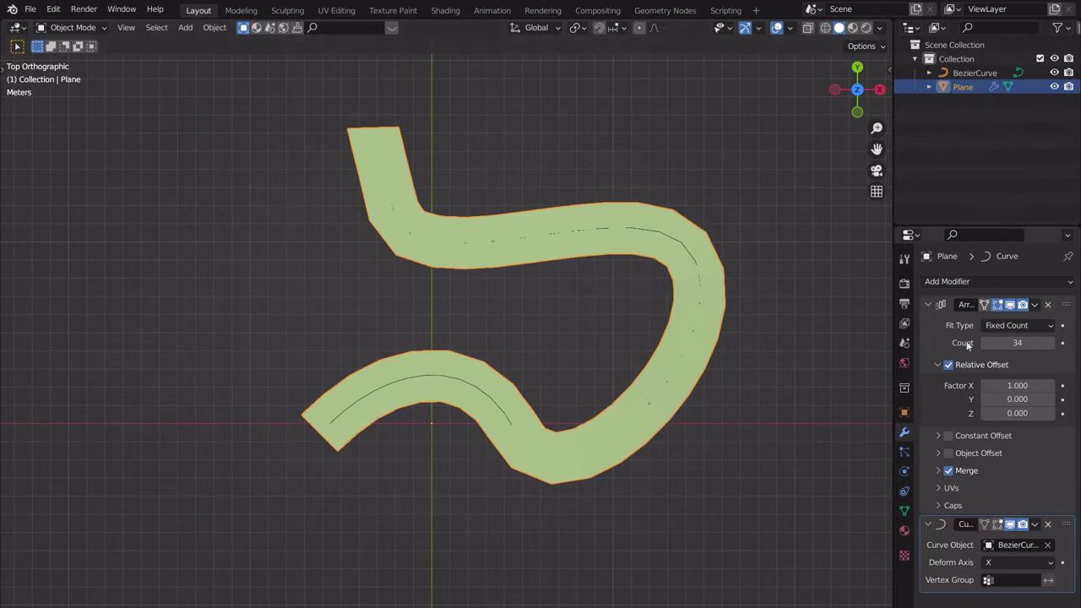
click(1035, 305)
click(1032, 318)
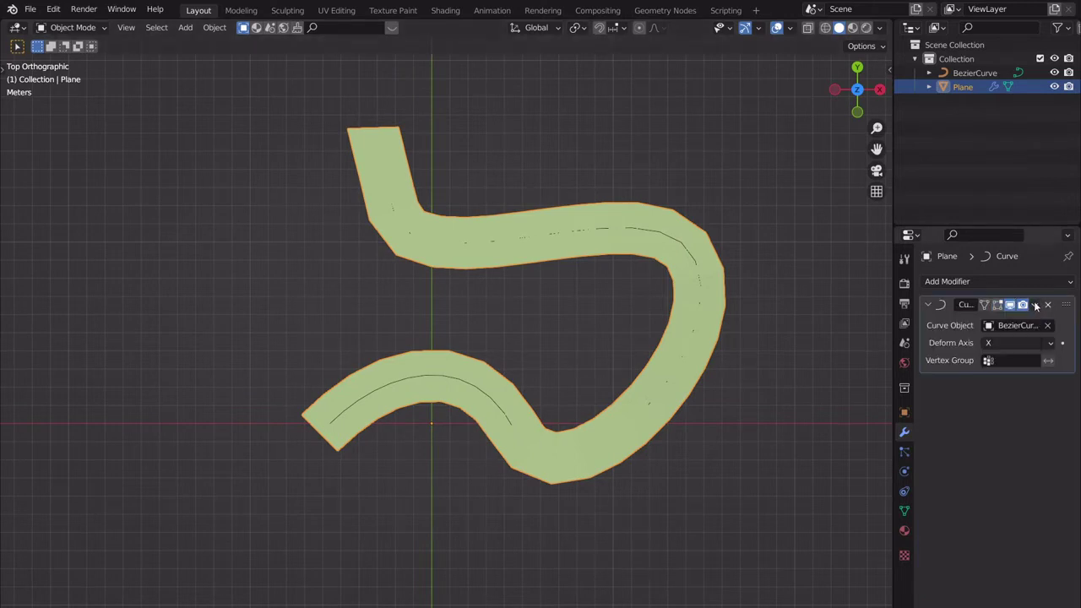
click(1037, 306)
click(1011, 320)
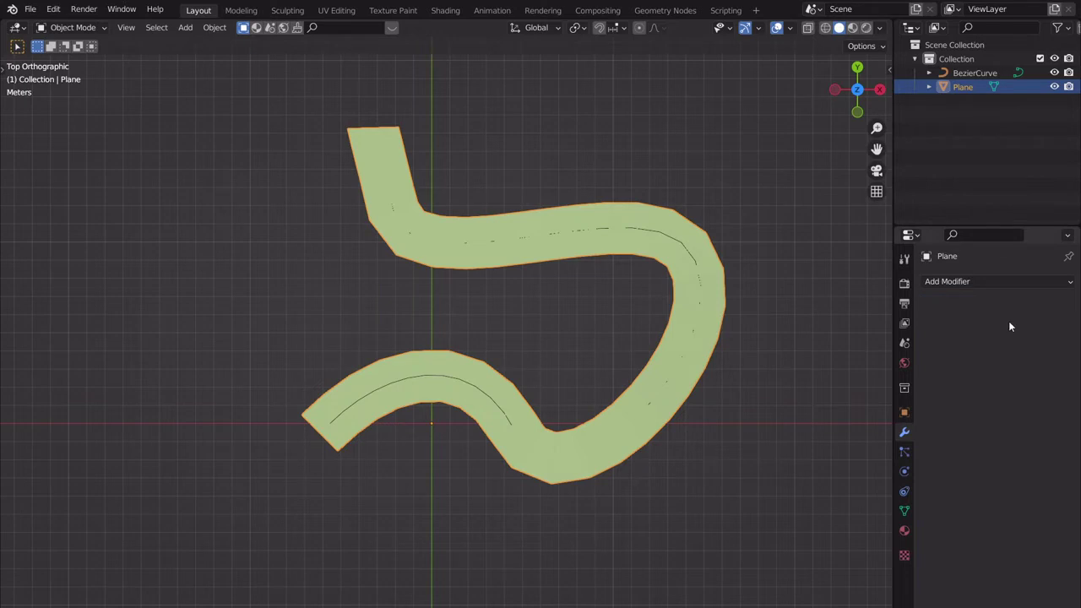
- Delete the Bezier curve object that runs along the strip
click(401, 382)
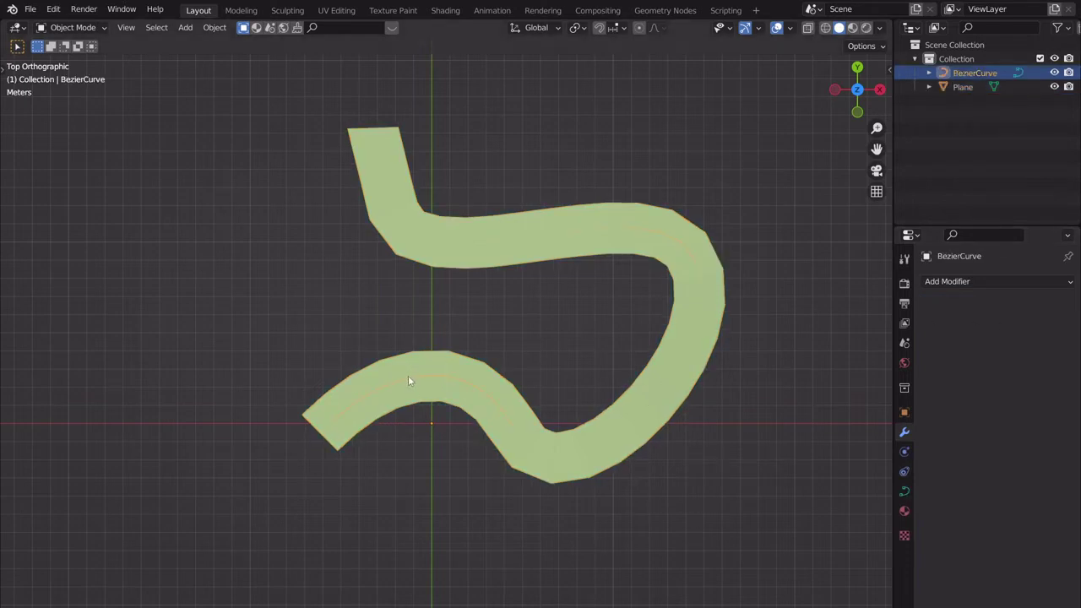
key(x)
click(434, 316)
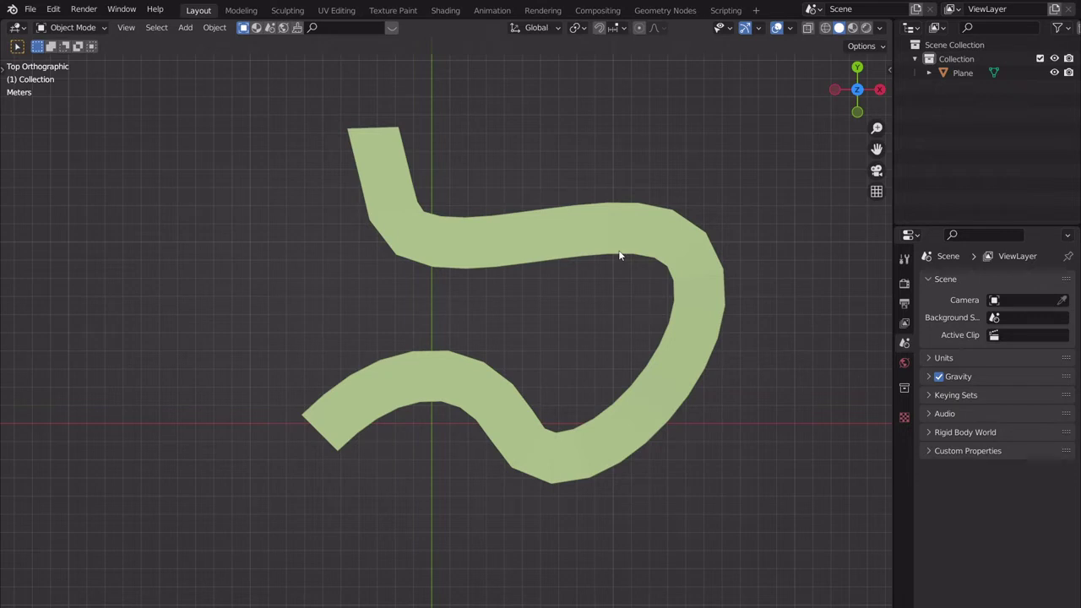
- Open the strip mesh in Edit Mode and clear its vertex selection
click(541, 237)
key(Tab)
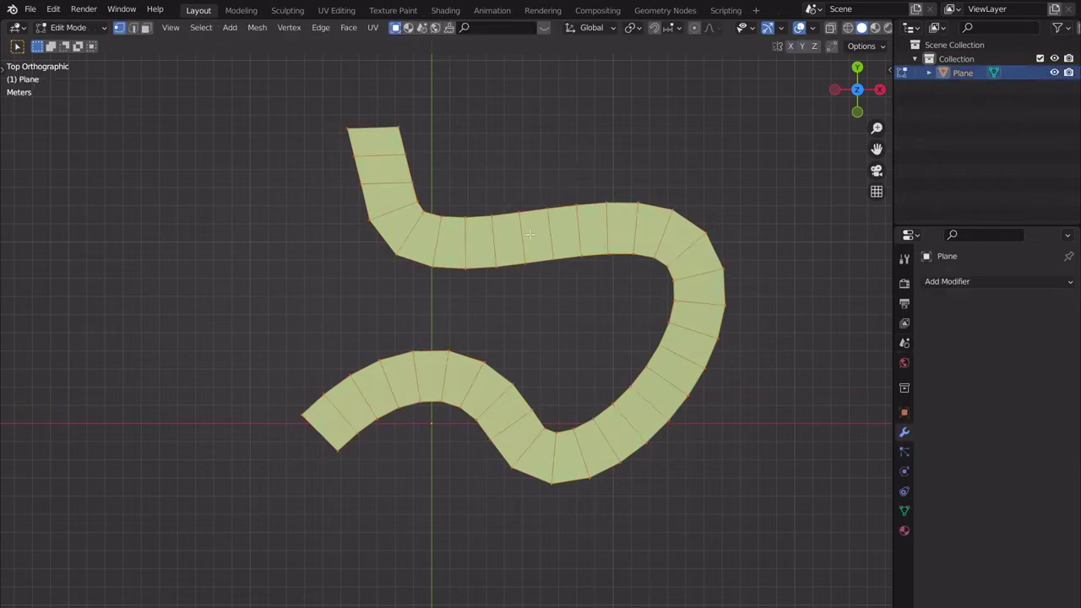
scroll(536, 397, up, 1)
scroll(536, 397, up, 2)
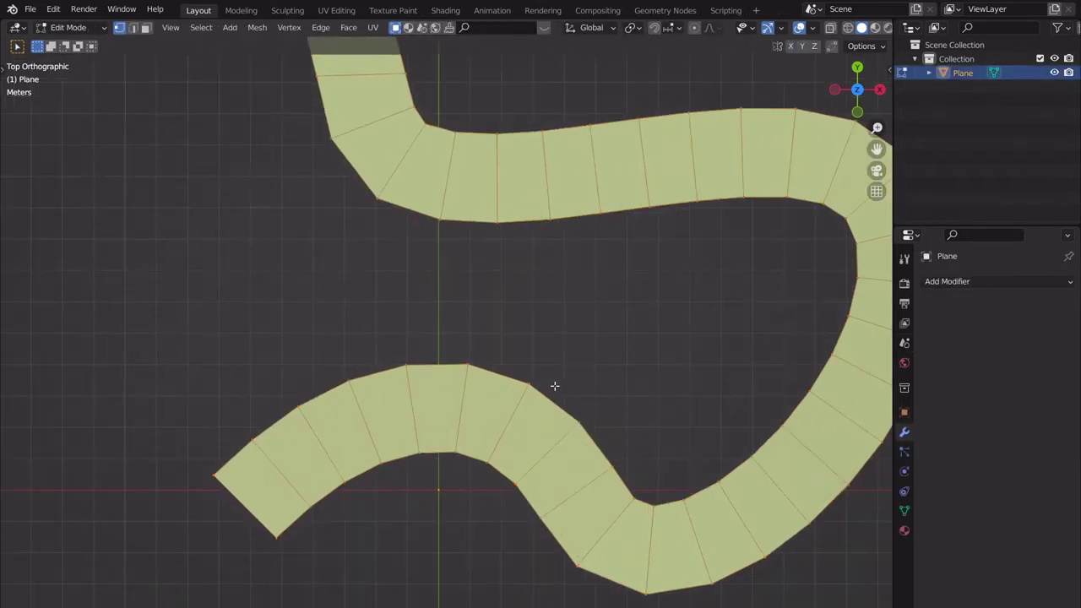
scroll(554, 385, down, 2)
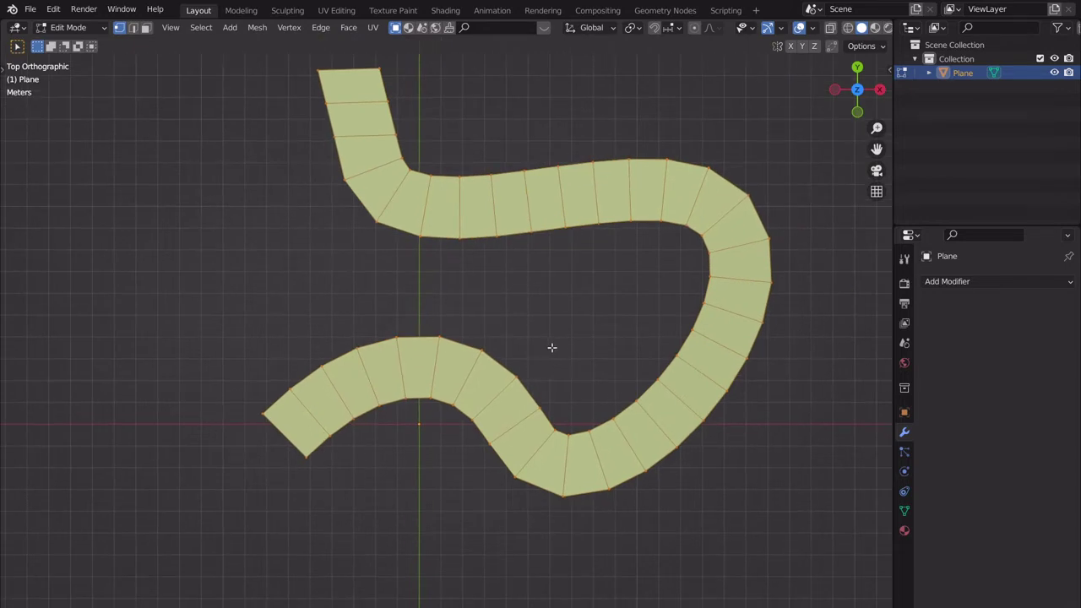
shift+middle_drag(552, 345, 405, 339)
scroll(550, 143, up, 6)
scroll(550, 143, down, 3)
shift+middle_drag(552, 194, 562, 286)
click(505, 285)
- Fill a face between three neighbouring vertices on the inner side of the upper bend, and undo the fill
scroll(555, 290, down, 2)
scroll(514, 309, up, 3)
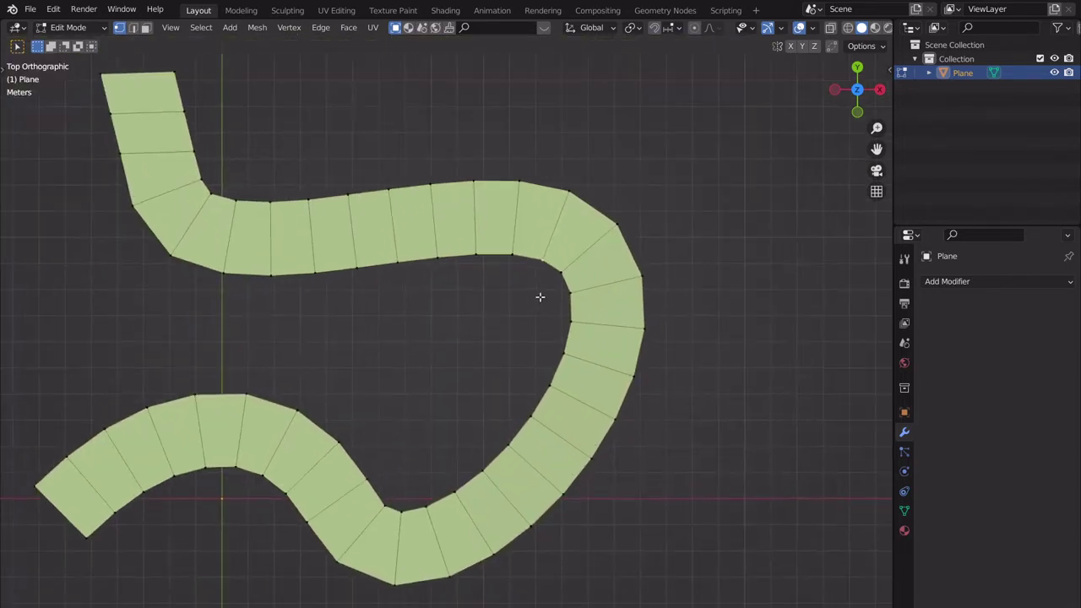
scroll(510, 340, down, 4)
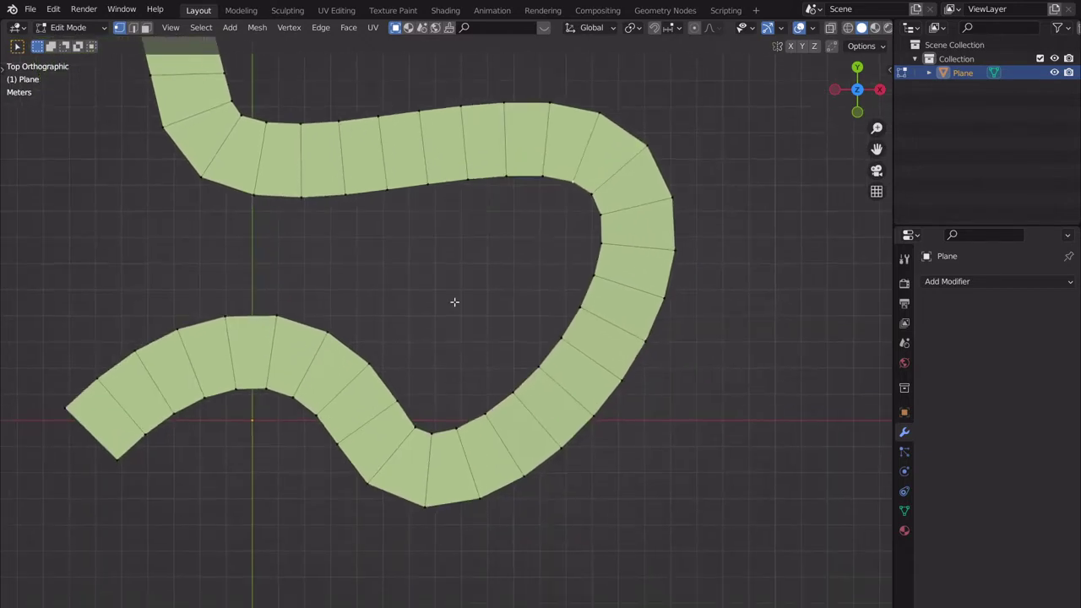
scroll(454, 321, up, 3)
scroll(498, 354, down, 1)
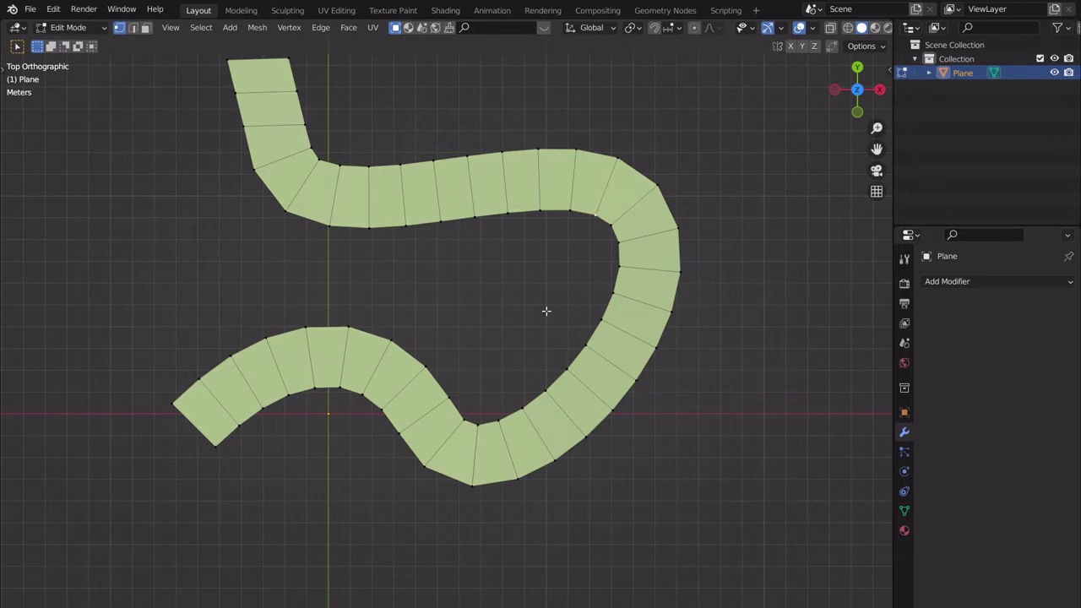
scroll(640, 285, up, 7)
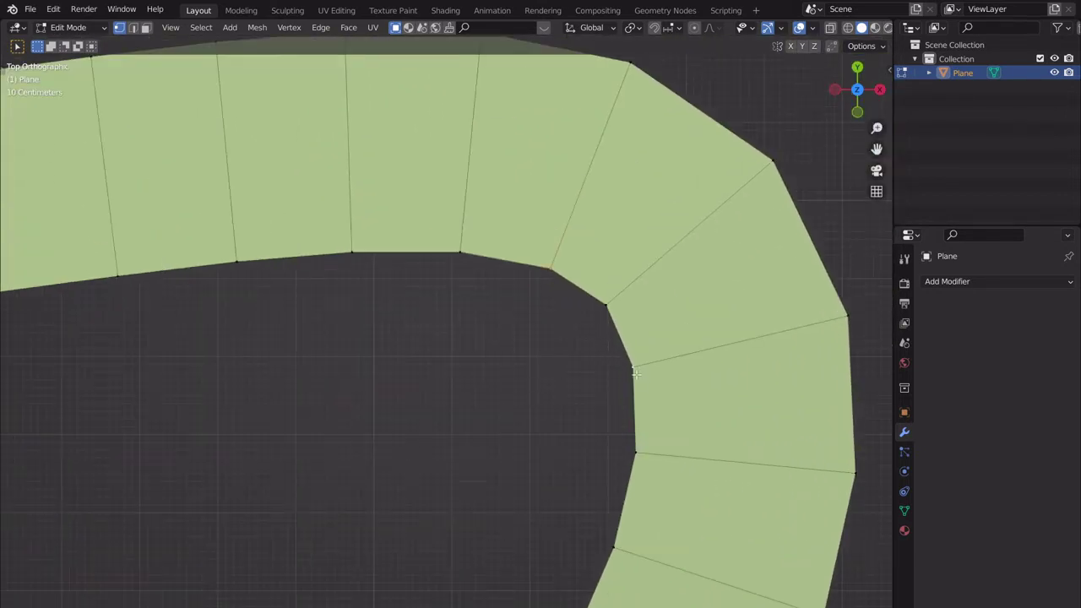
shift+click(617, 311)
key(f)
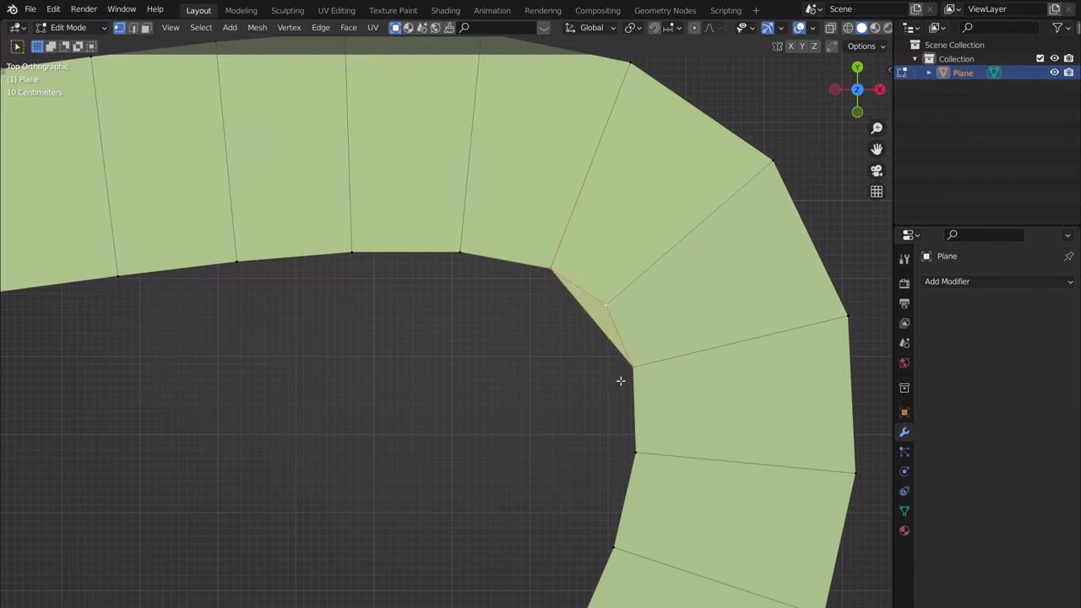
key(ctrl+z)
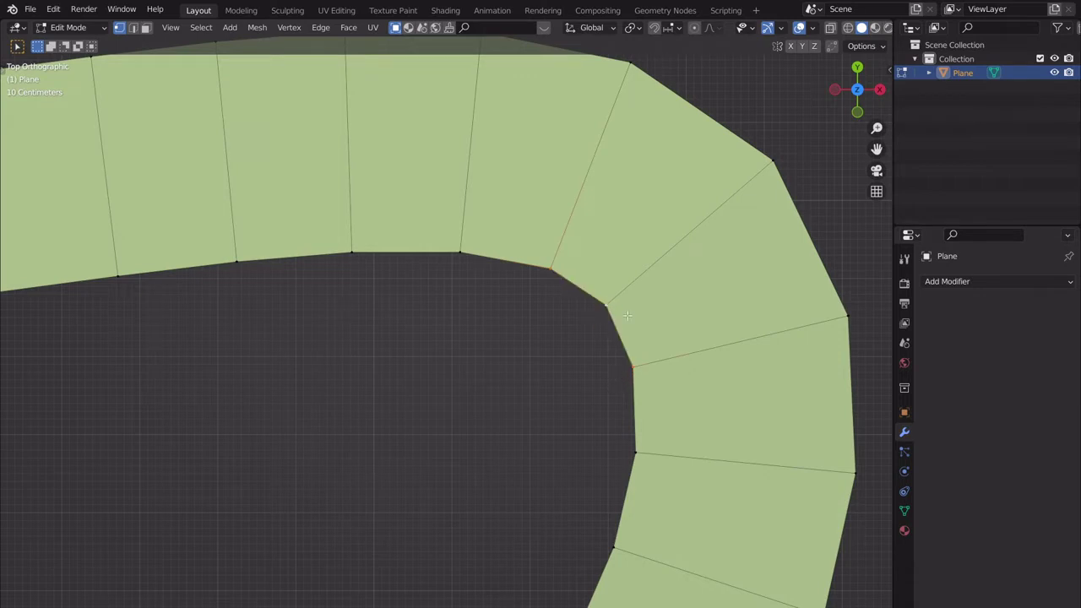
- Subdivide the two edges between the three selected inner bend vertices three times
right_click(596, 290)
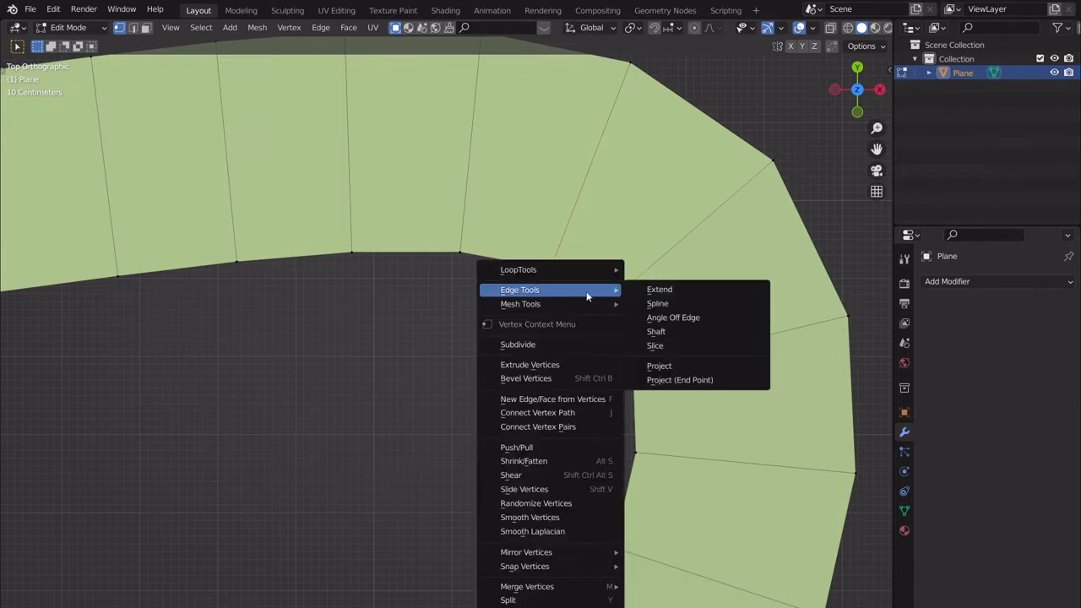
click(536, 348)
right_click(616, 307)
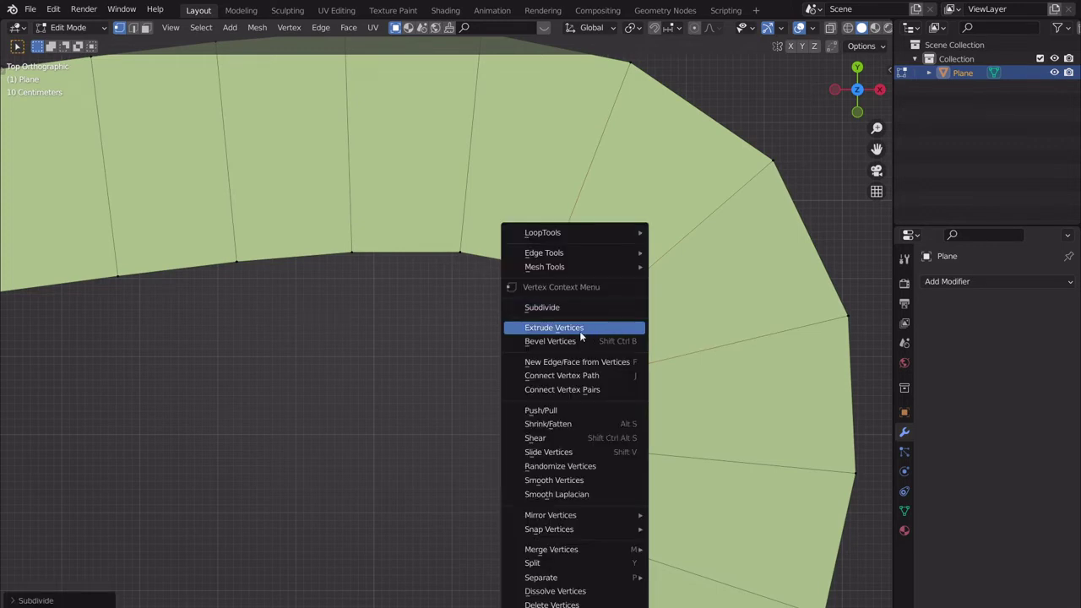
click(562, 309)
right_click(599, 302)
click(597, 310)
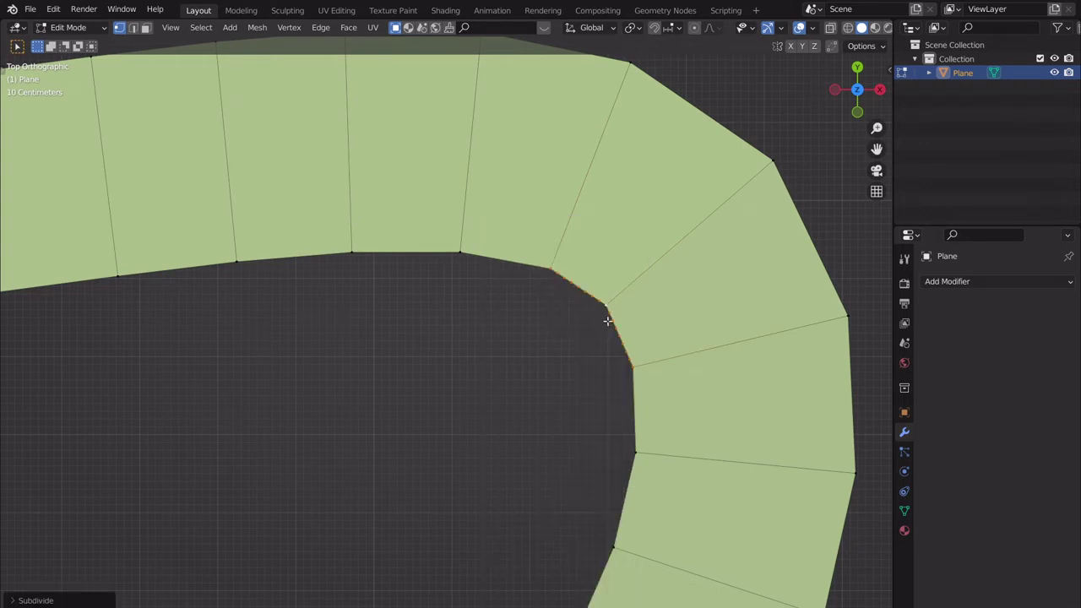
- Select alternate new vertices along the subdivided inner bend and try moving them about 0.04 m toward negative Y
scroll(422, 331, up, 8)
shift+middle_drag(579, 316, 485, 324)
scroll(448, 357, down, 2)
scroll(485, 323, down, 1)
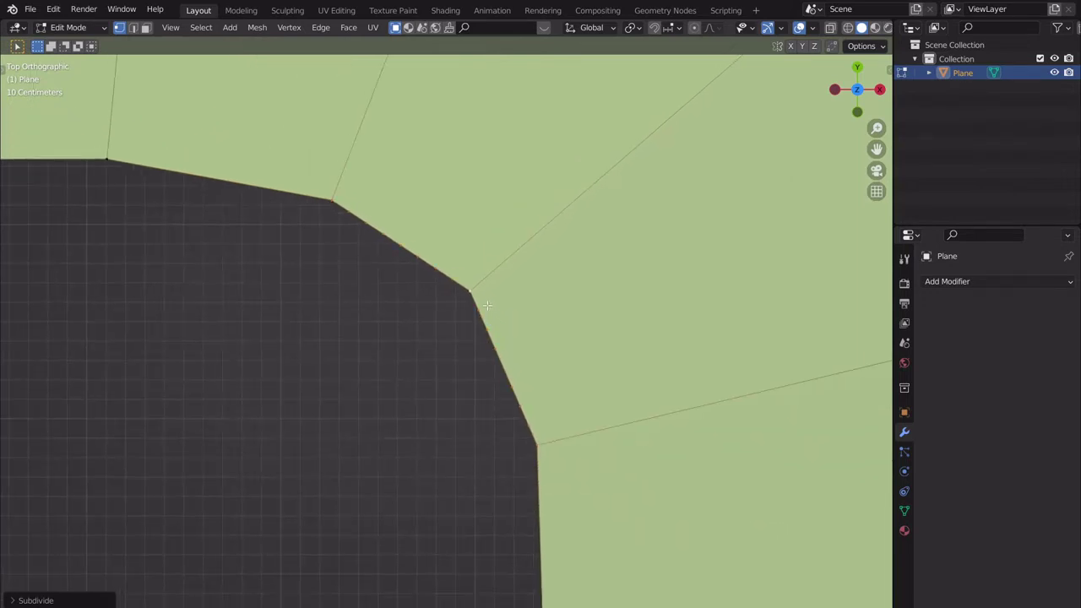
click(530, 428)
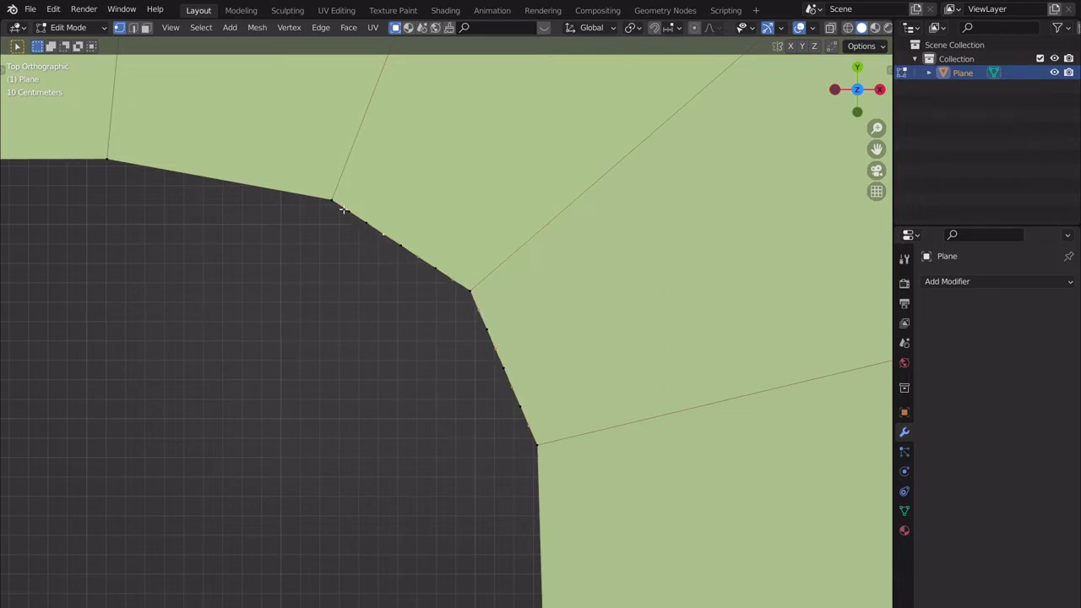
key(g)
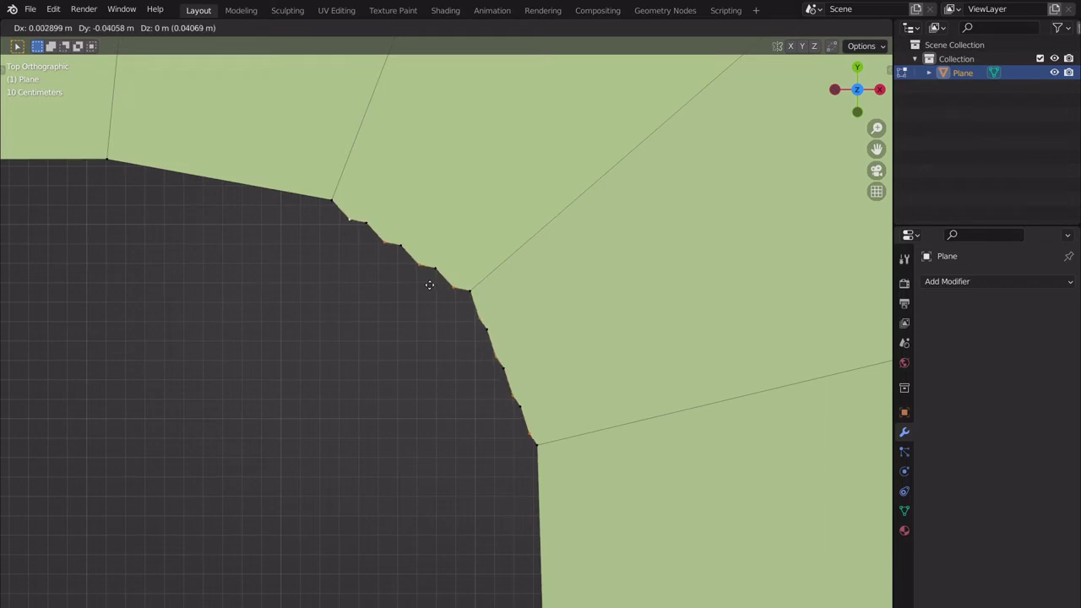
click(429, 285)
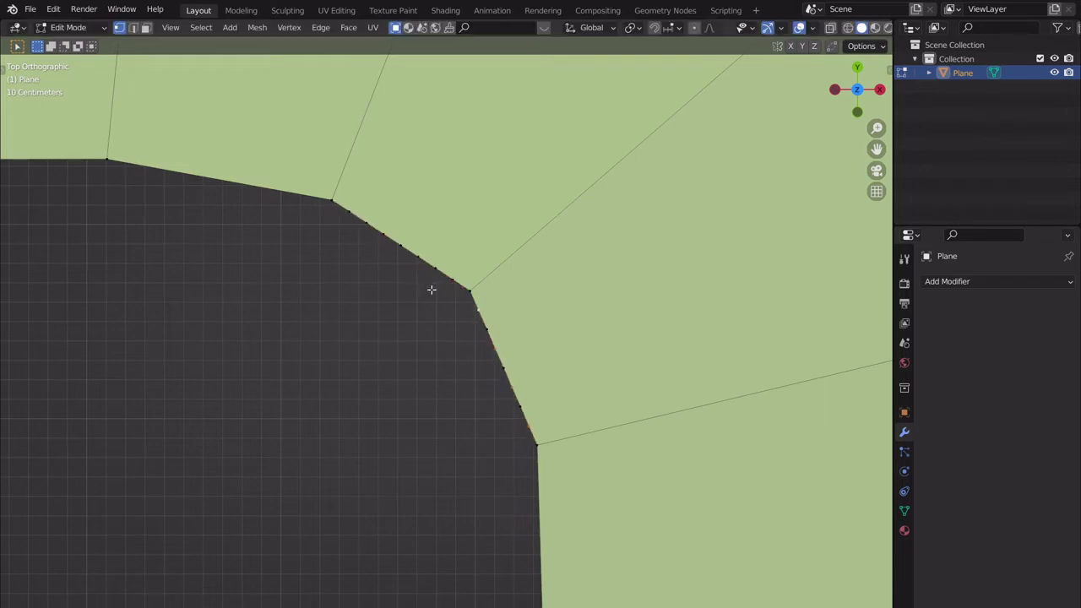
- Examine the whole strip and its free end in perspective
key(2)
scroll(433, 305, down, 8)
shift+middle_drag(421, 350, 513, 282)
scroll(541, 279, down, 6)
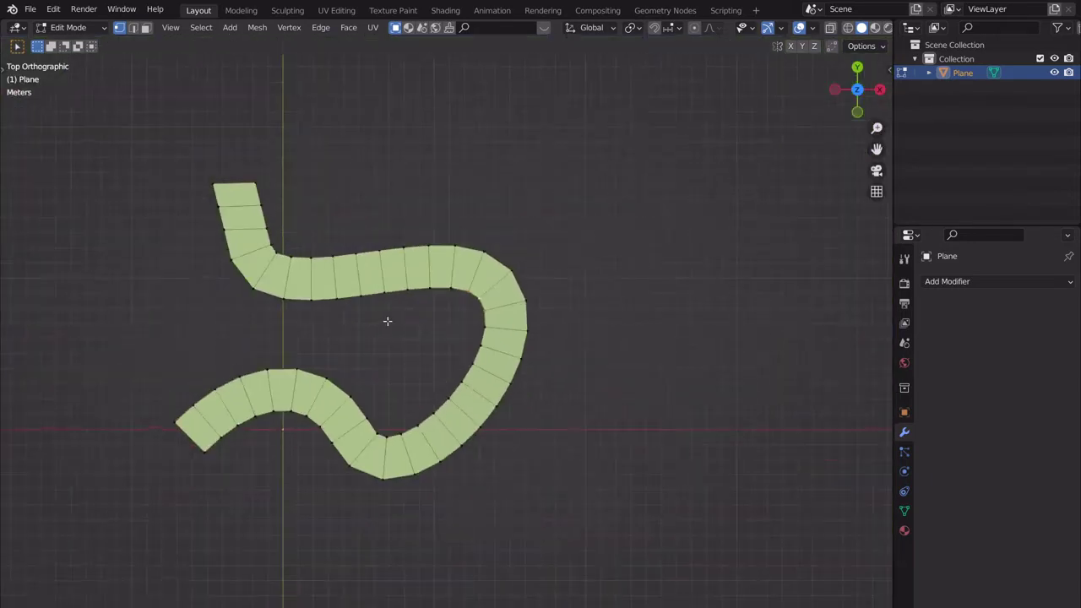
shift+middle_drag(279, 411, 467, 417)
scroll(467, 418, up, 5)
middle_drag(581, 365, 543, 422)
scroll(425, 343, down, 4)
scroll(515, 363, up, 2)
middle_drag(538, 313, 538, 423)
scroll(538, 414, up, 3)
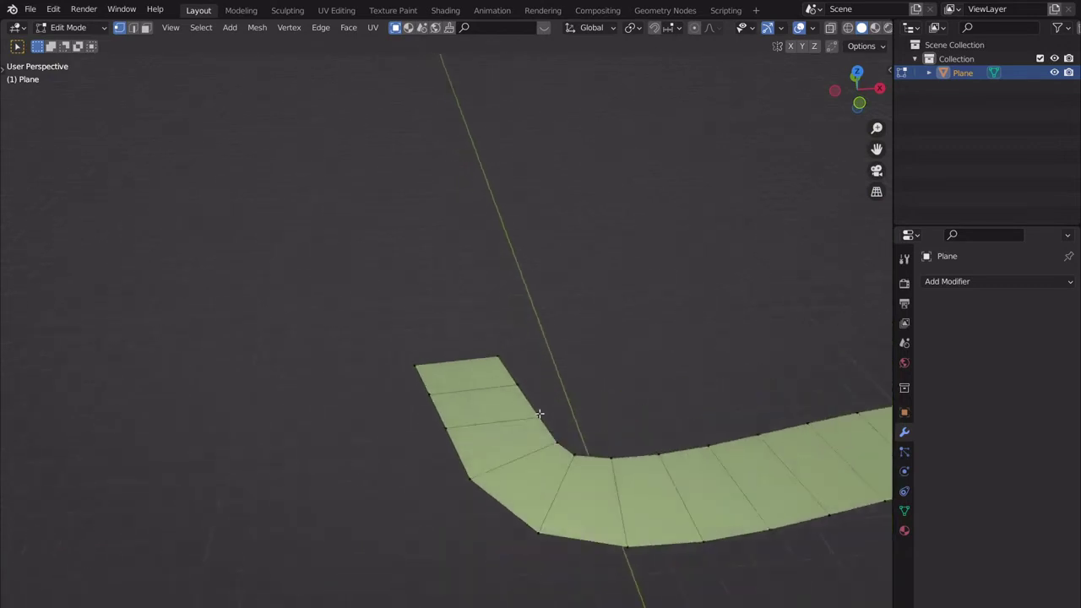
- Delete the last face at the strip's free end beyond the upper bend
middle_drag(538, 359, 611, 406)
scroll(607, 399, up, 5)
scroll(602, 392, down, 5)
middle_drag(567, 355, 467, 382)
scroll(563, 375, up, 3)
key(x)
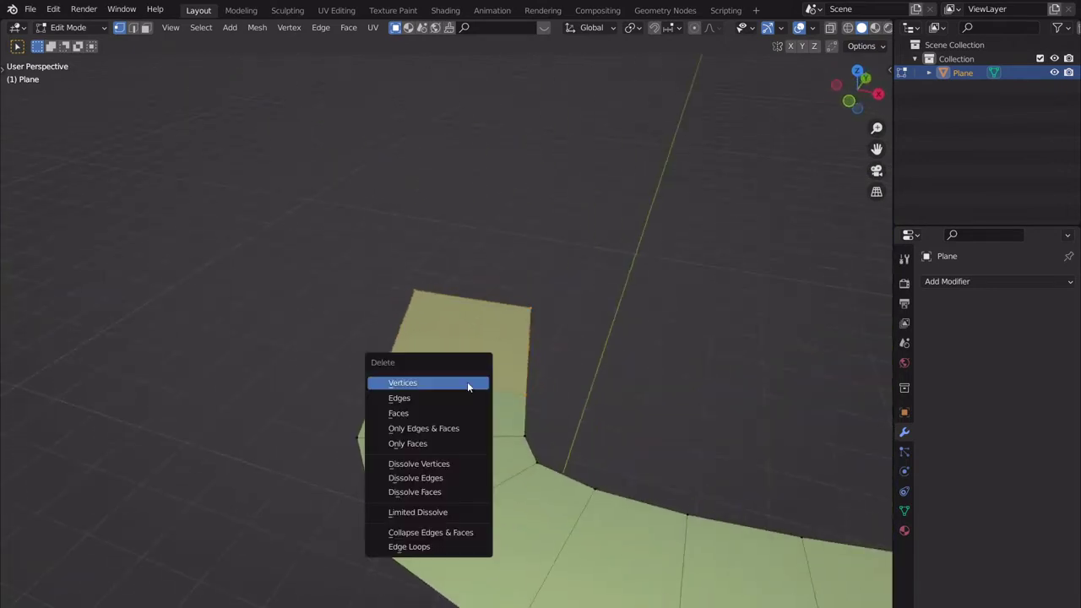
click(432, 416)
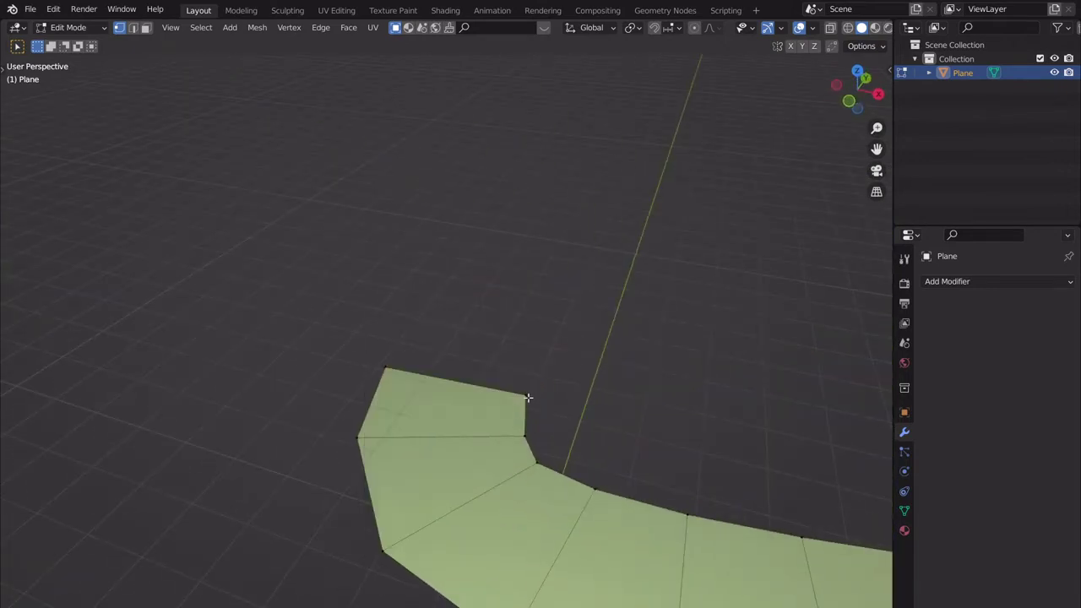
- Select the two vertices of the new free end, move them slightly outward in top view and rotate them about 7°
click(526, 394)
shift+click(385, 369)
click(859, 72)
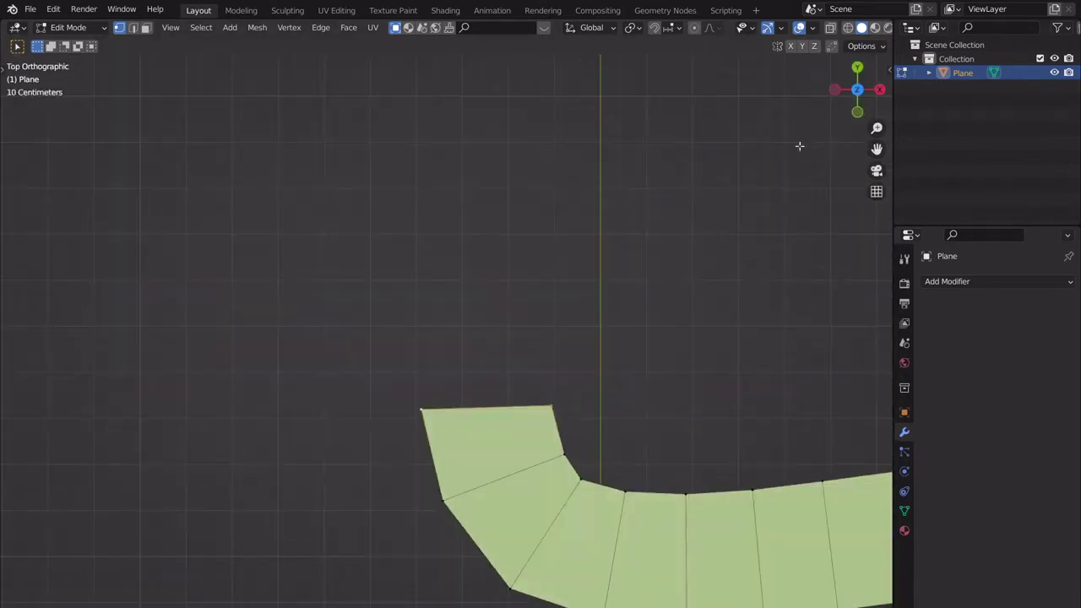
key(g)
click(579, 350)
key(r)
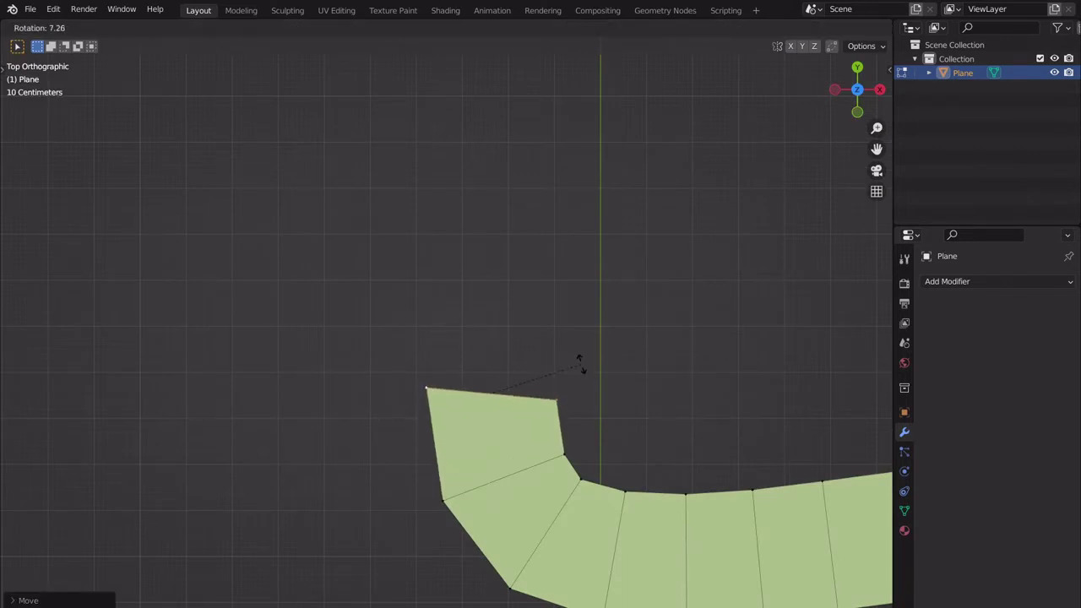
click(584, 366)
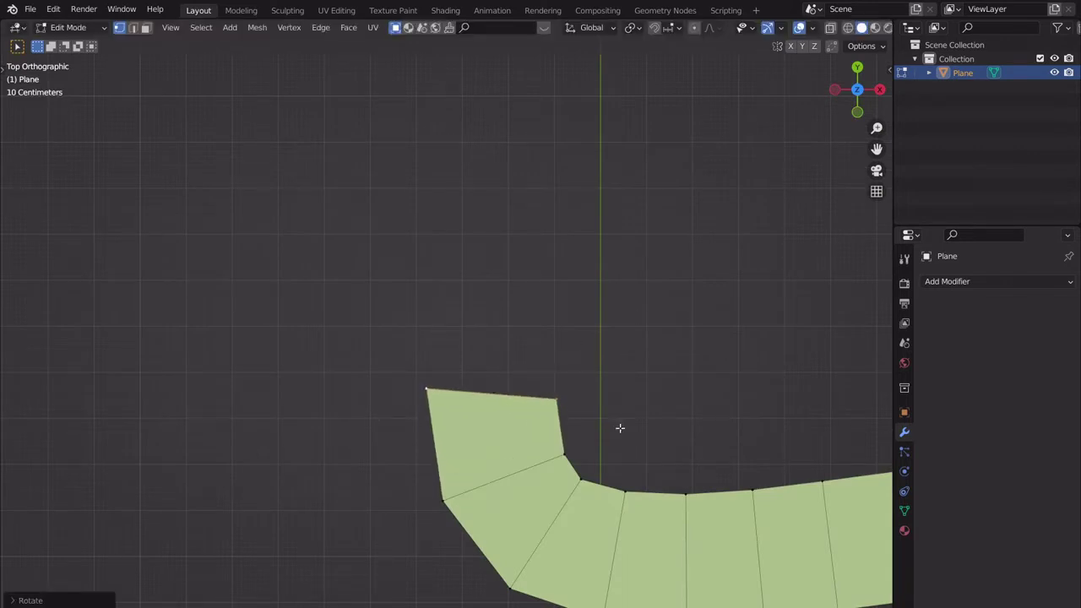
- Return the strip to Object Mode and give it a new material
middle_drag(620, 429, 615, 344)
scroll(670, 368, down, 4)
scroll(565, 299, up, 1)
key(Tab)
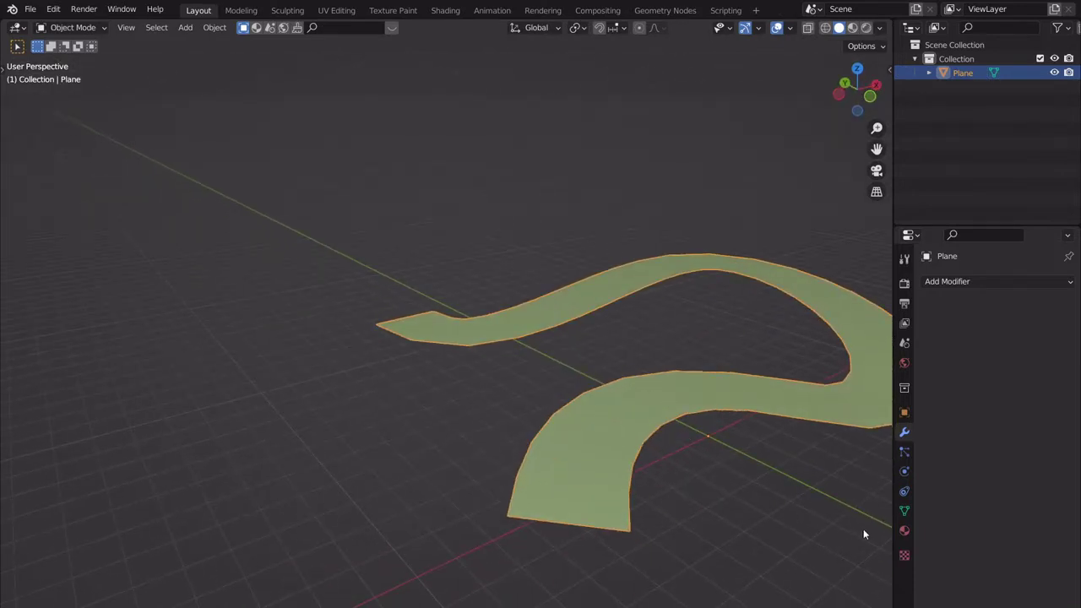
click(904, 530)
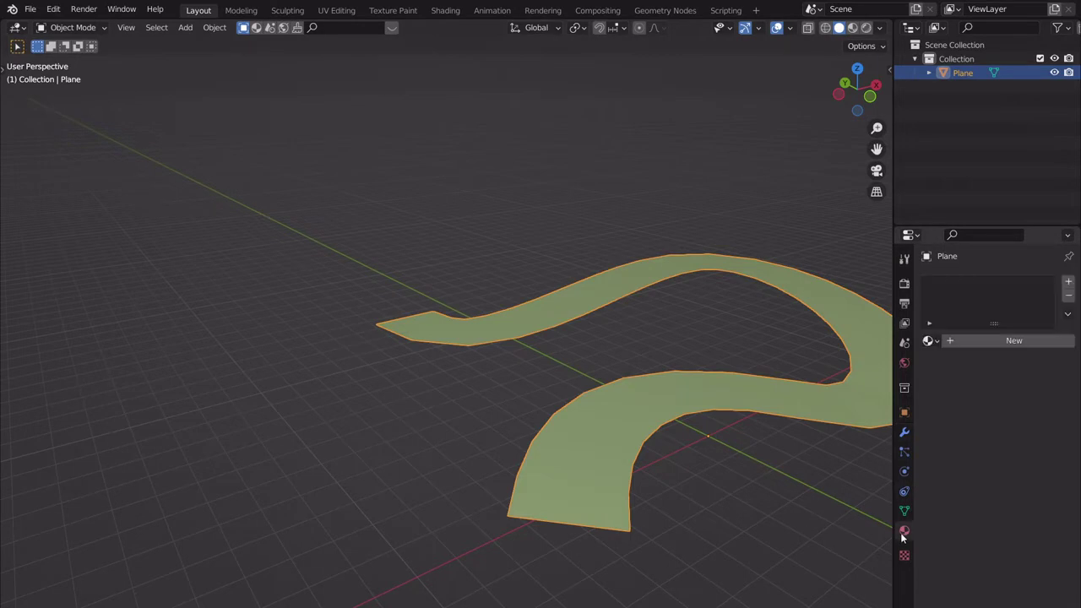
click(946, 342)
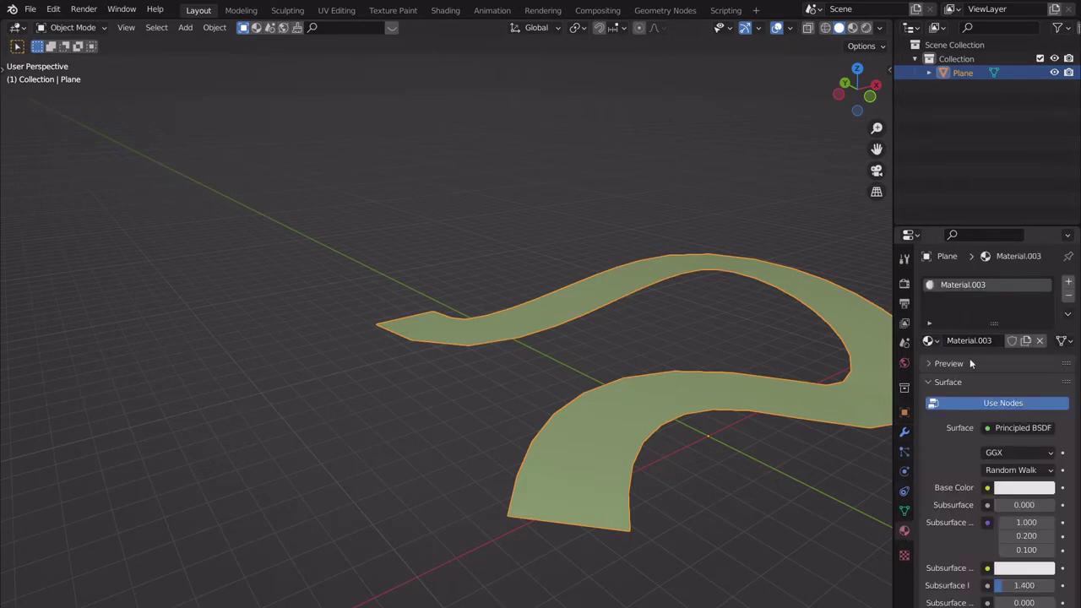
- Assign an Image Texture to the material's base color and load us_road_c2.png from the textures folder
click(986, 487)
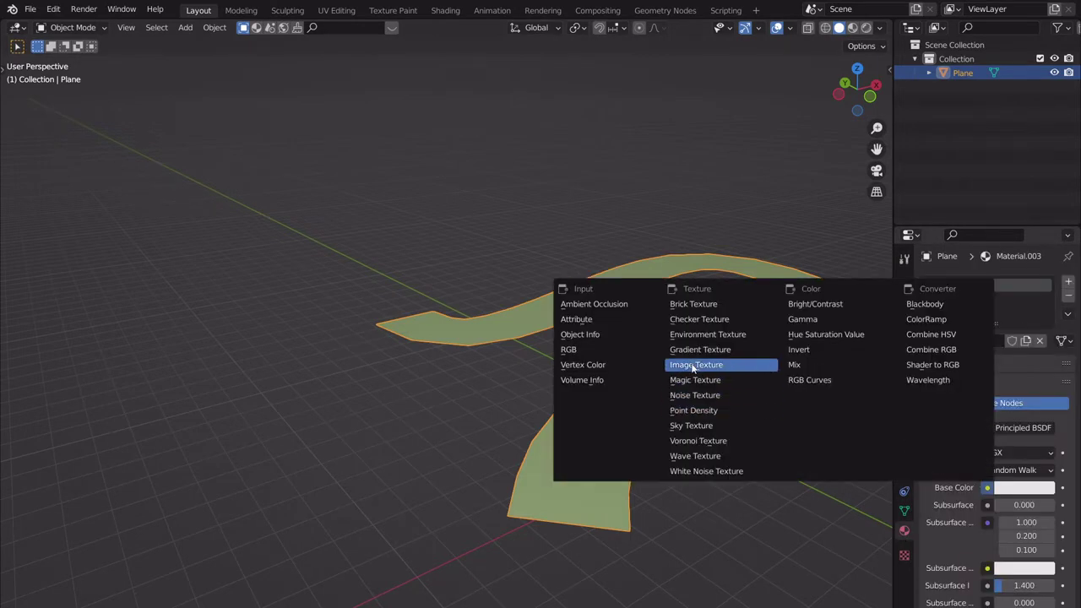
click(695, 365)
click(1046, 505)
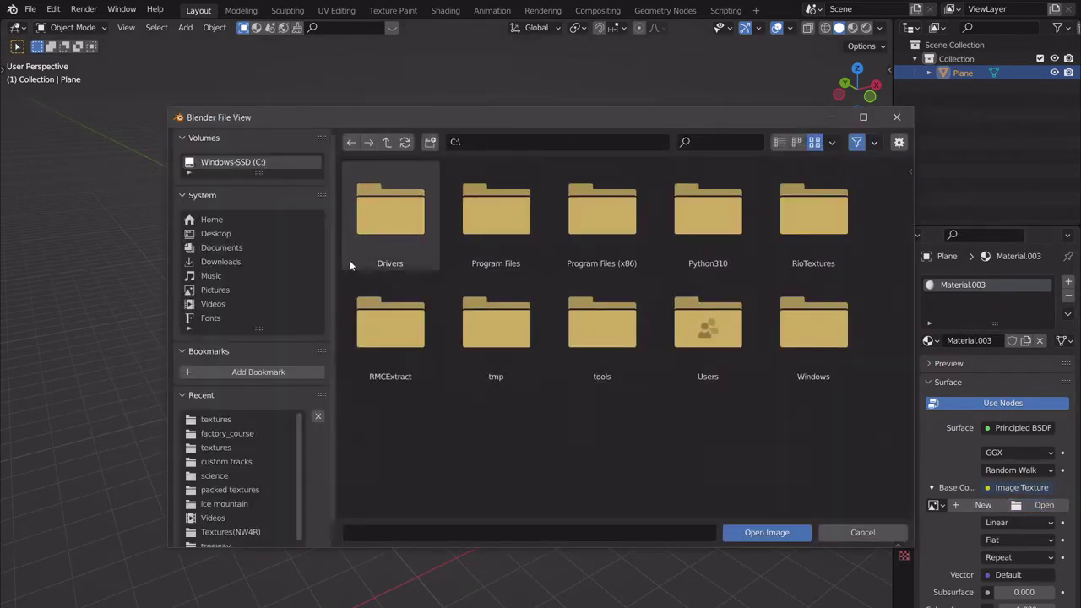
click(218, 448)
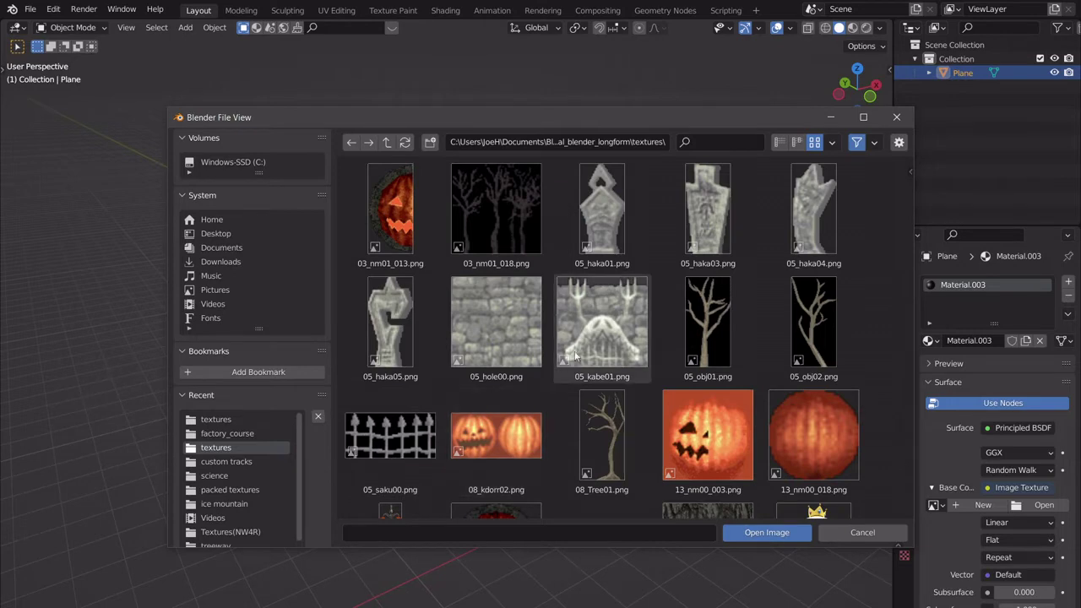
scroll(581, 338, down, 10)
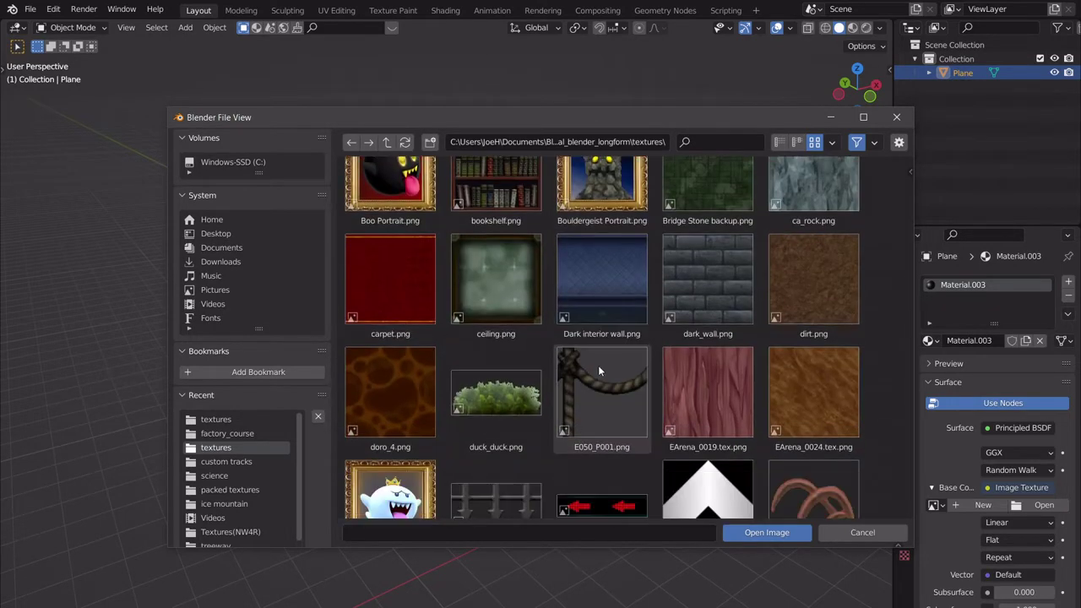
scroll(594, 371, down, 6)
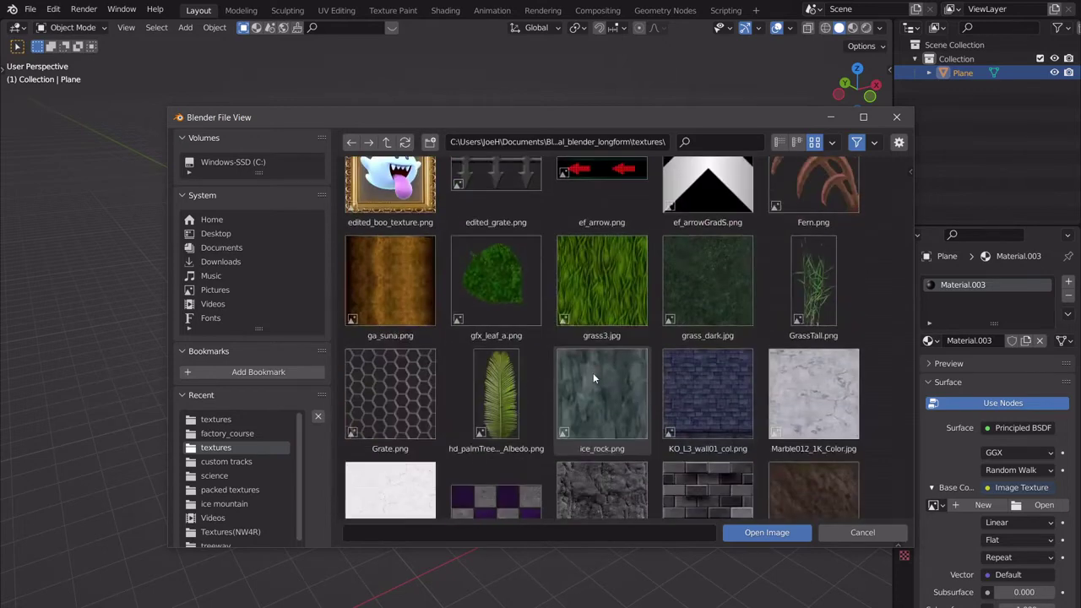
scroll(726, 390, down, 5)
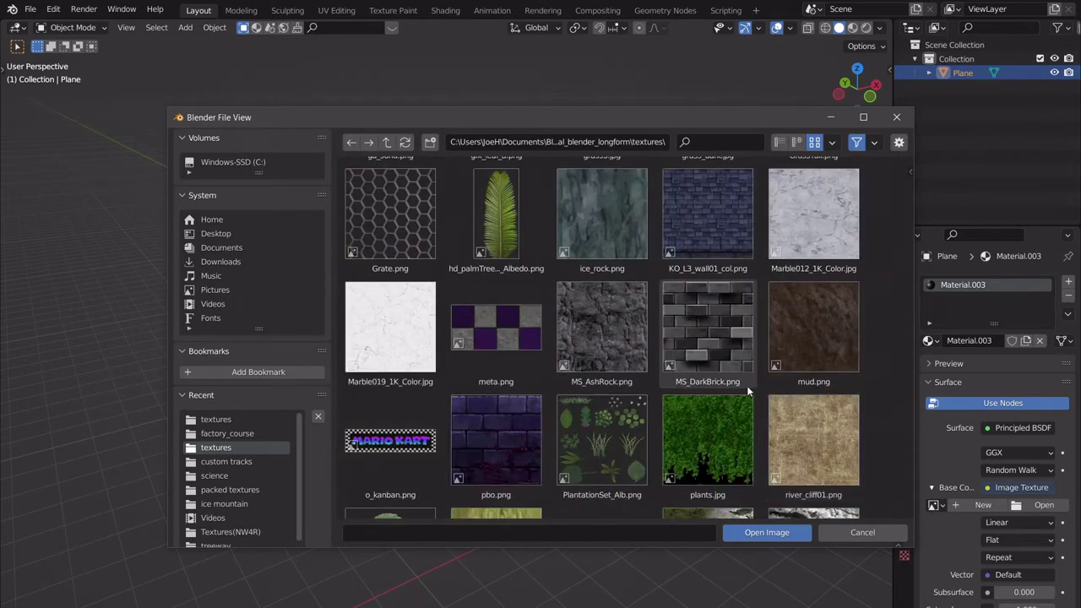
scroll(709, 397, down, 3)
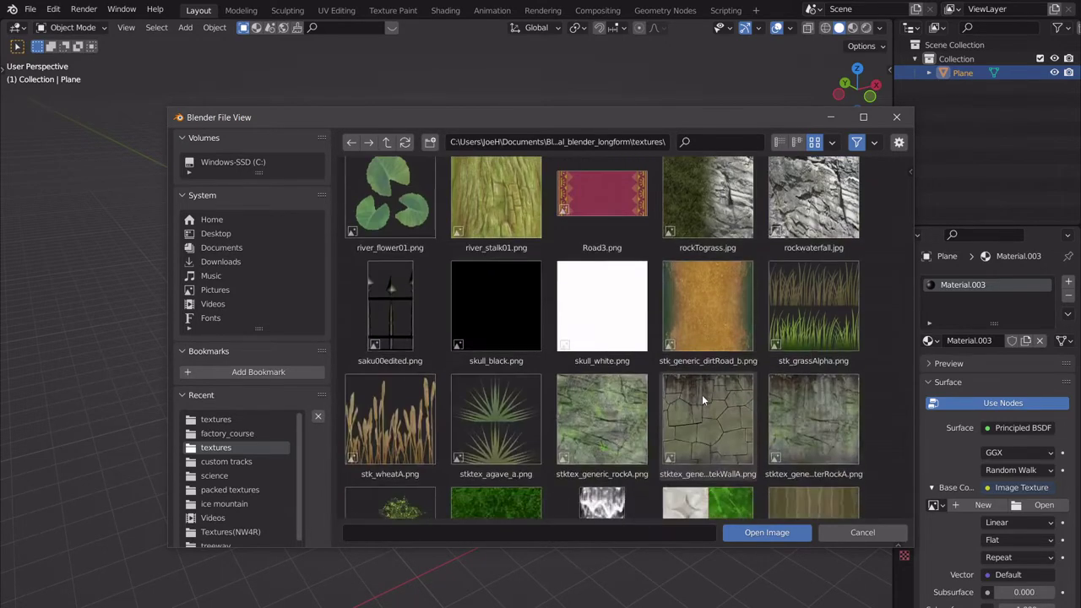
scroll(702, 394, down, 6)
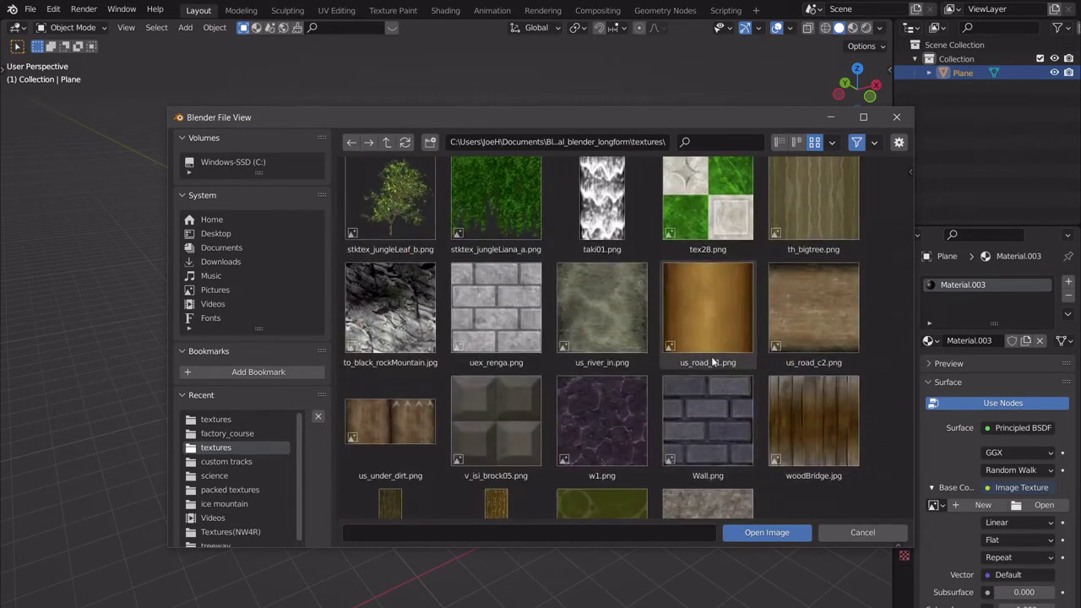
click(724, 336)
click(804, 316)
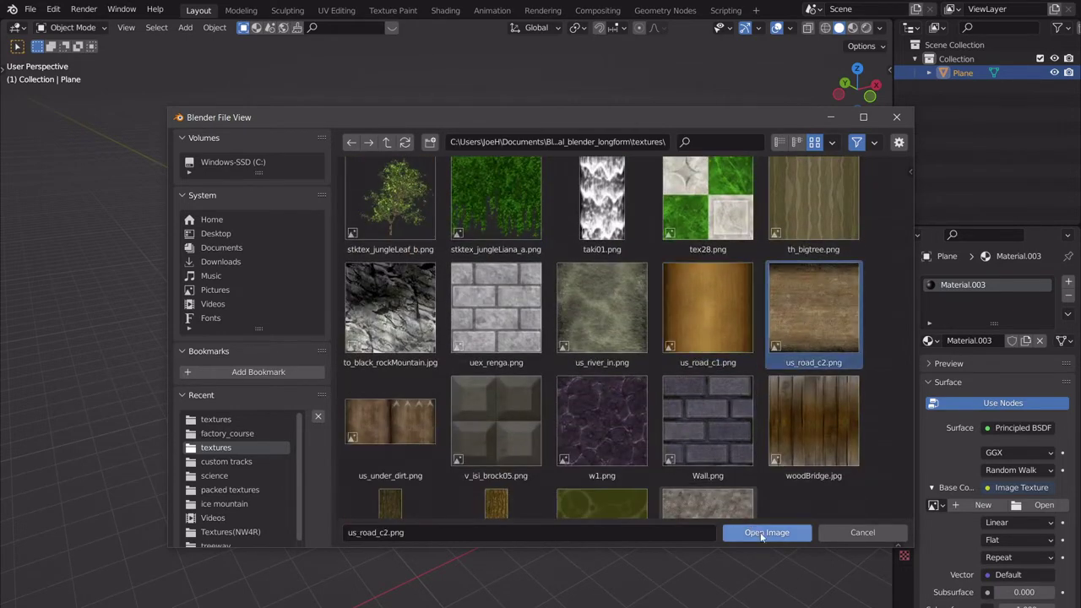
click(755, 532)
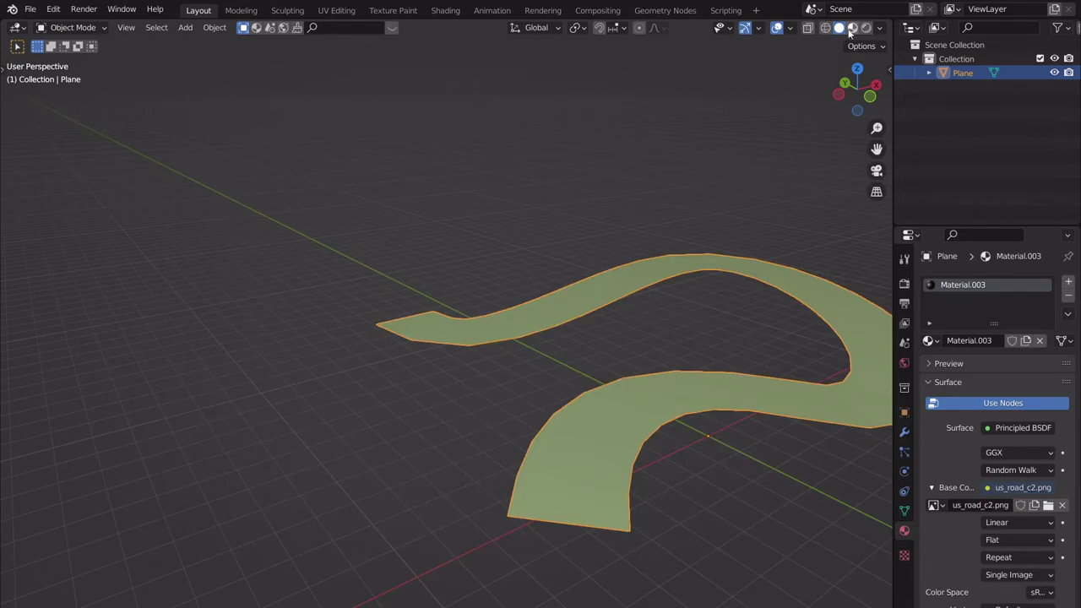
- Set the solid viewport shading to Flat lighting and Texture color so the strip shows its image
shift+middle_drag(784, 84, 687, 98)
click(881, 29)
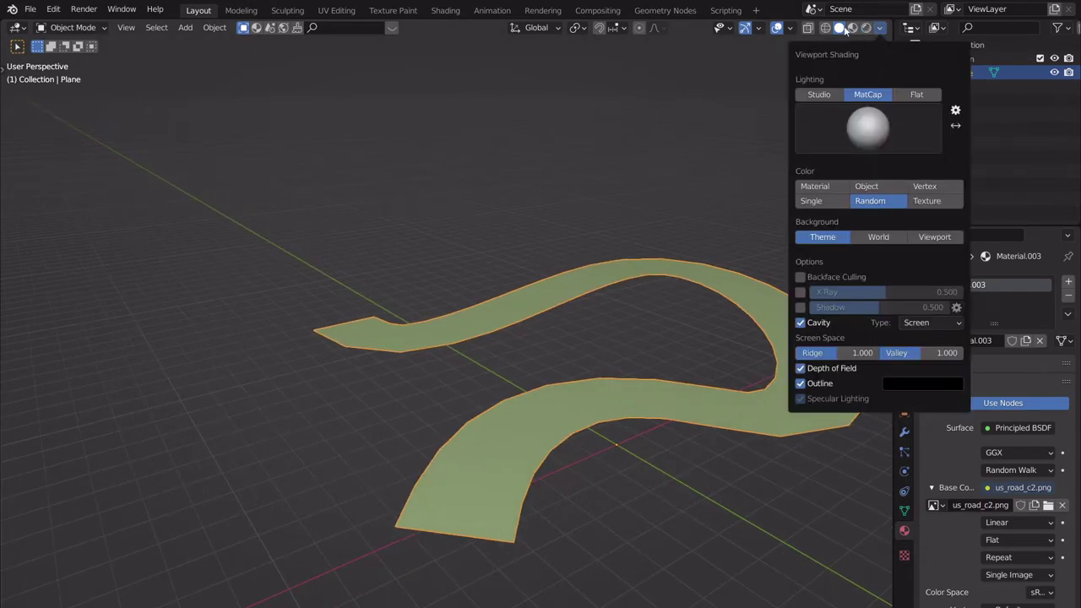
click(845, 30)
click(881, 28)
click(914, 97)
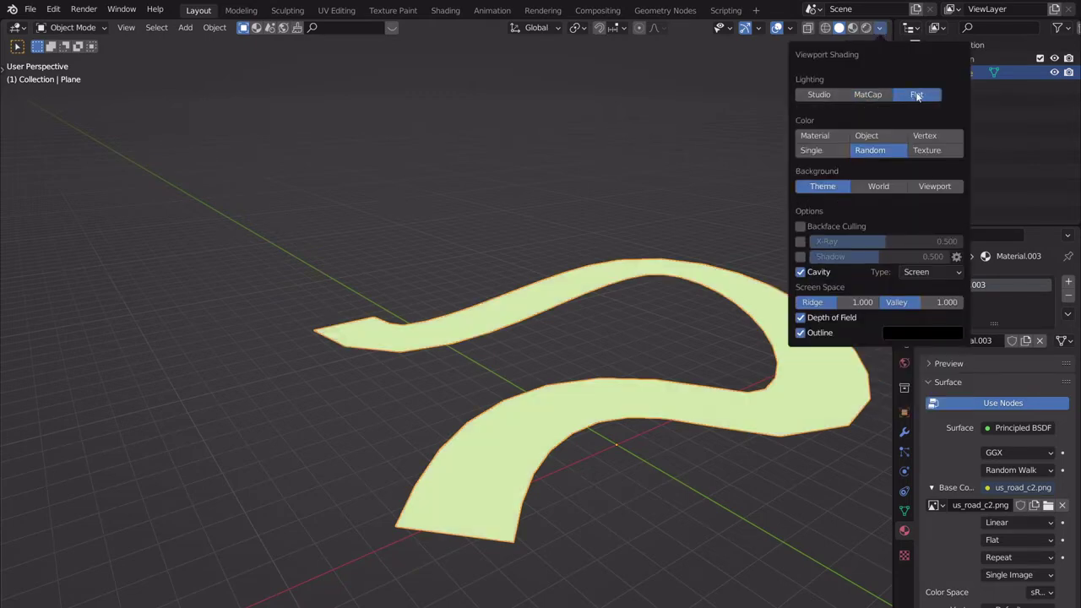
click(937, 152)
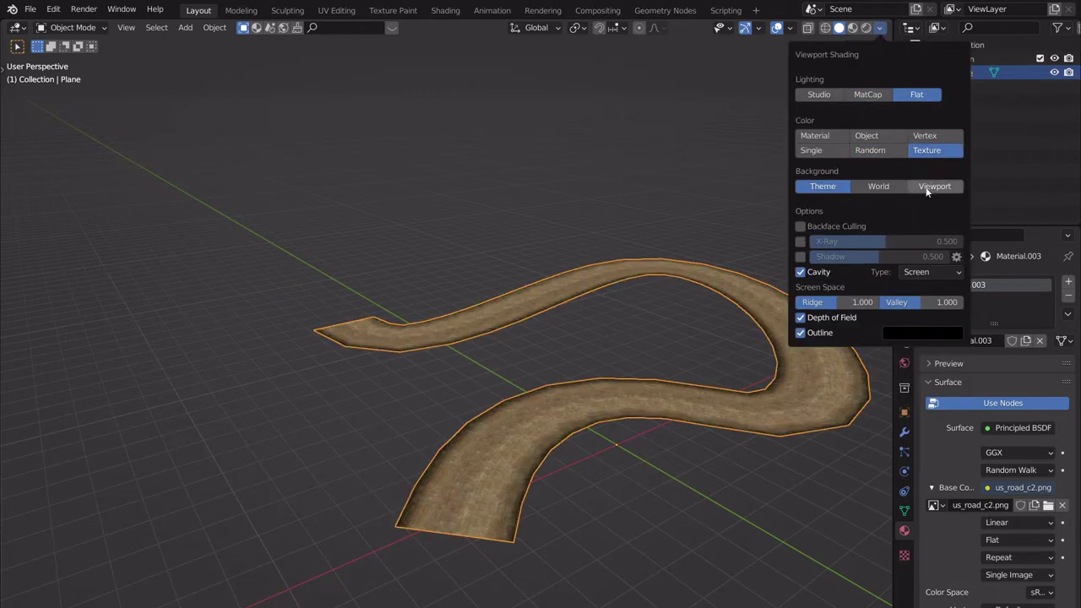
- Try the Viewport and World backgrounds for the 3D view and restore the Theme background
click(929, 187)
click(842, 186)
click(896, 185)
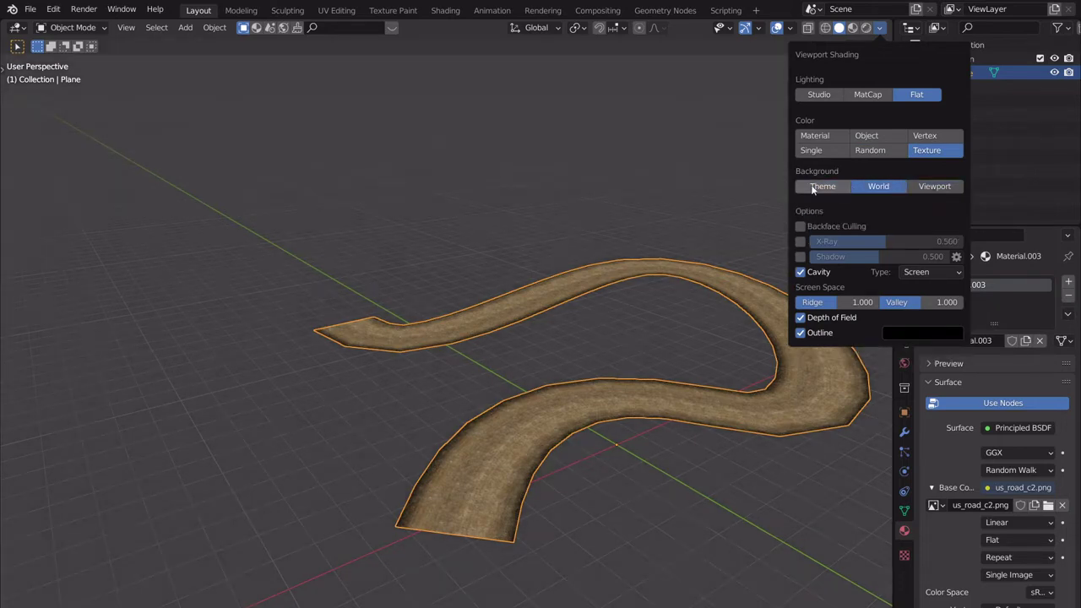
click(823, 186)
- Examine how the road texture runs along the strip's bends and both ends
mouse_move(642, 341)
middle_down()
mouse_move(628, 388)
mouse_move(591, 341)
mouse_move(651, 357)
mouse_move(662, 425)
mouse_move(656, 397)
mouse_move(563, 331)
middle_up()
scroll(661, 392, up, 2)
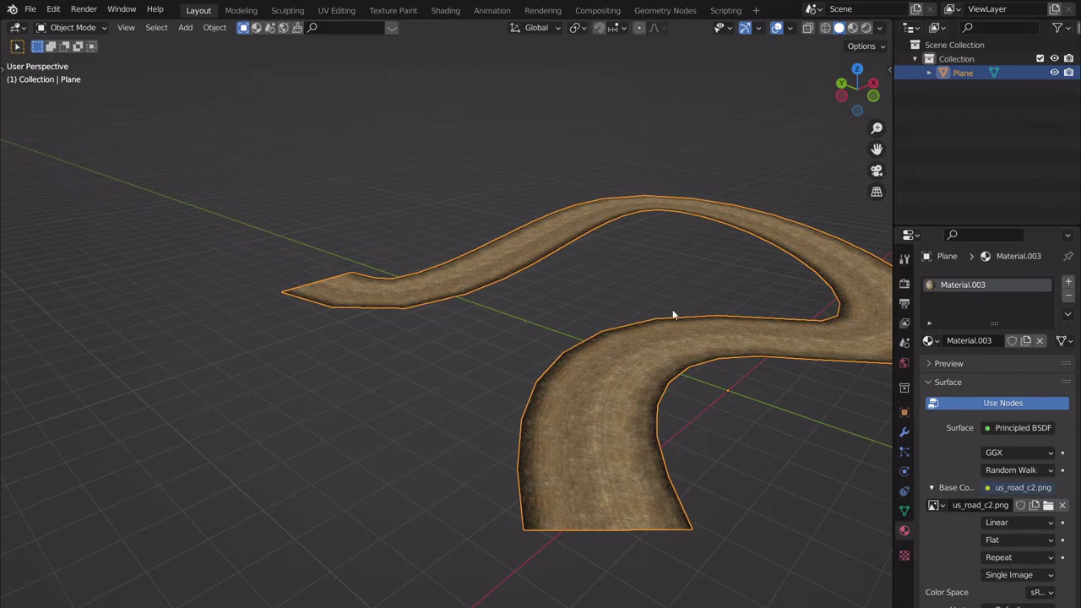
middle_drag(609, 391, 573, 394)
scroll(566, 397, down, 2)
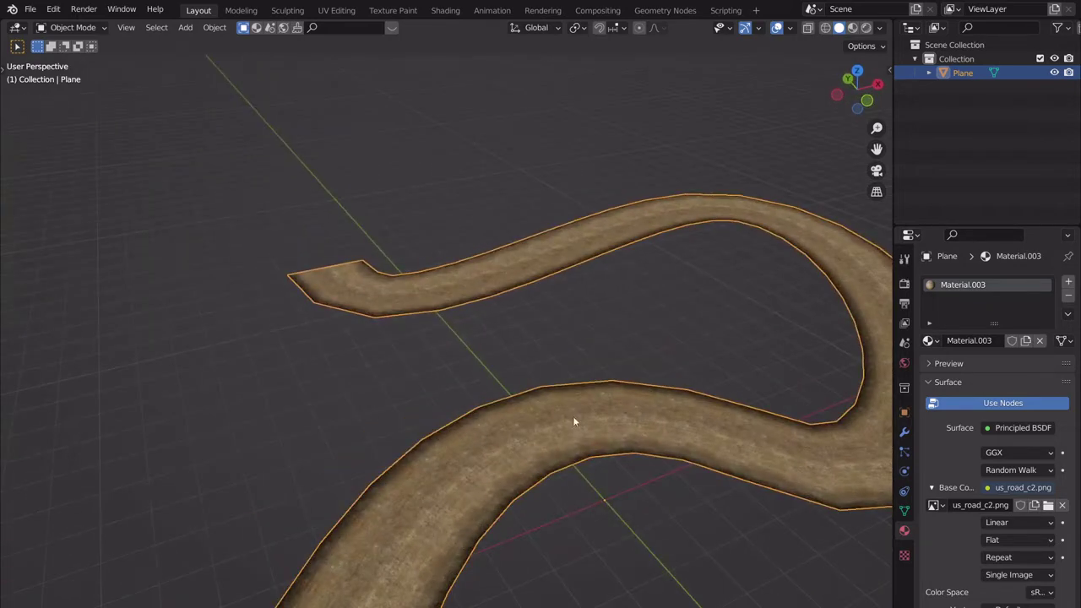
scroll(568, 405, down, 3)
scroll(562, 386, up, 3)
scroll(580, 411, down, 2)
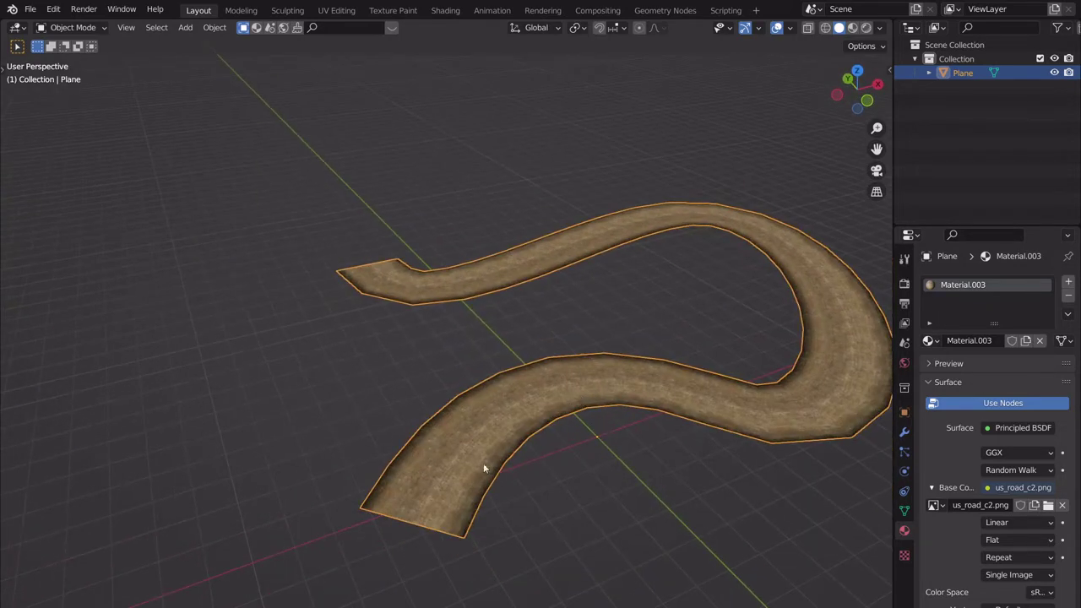
- Select all faces along the strip in Edit Mode, starting at the upper free end and leaving the opposite end face active
key(Tab)
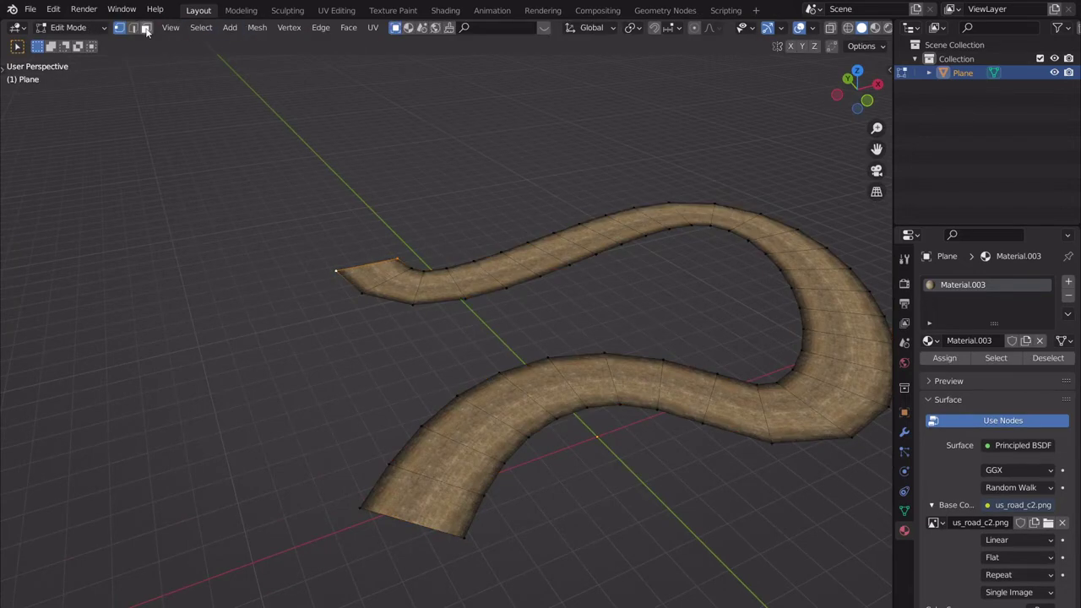
key(3)
click(377, 267)
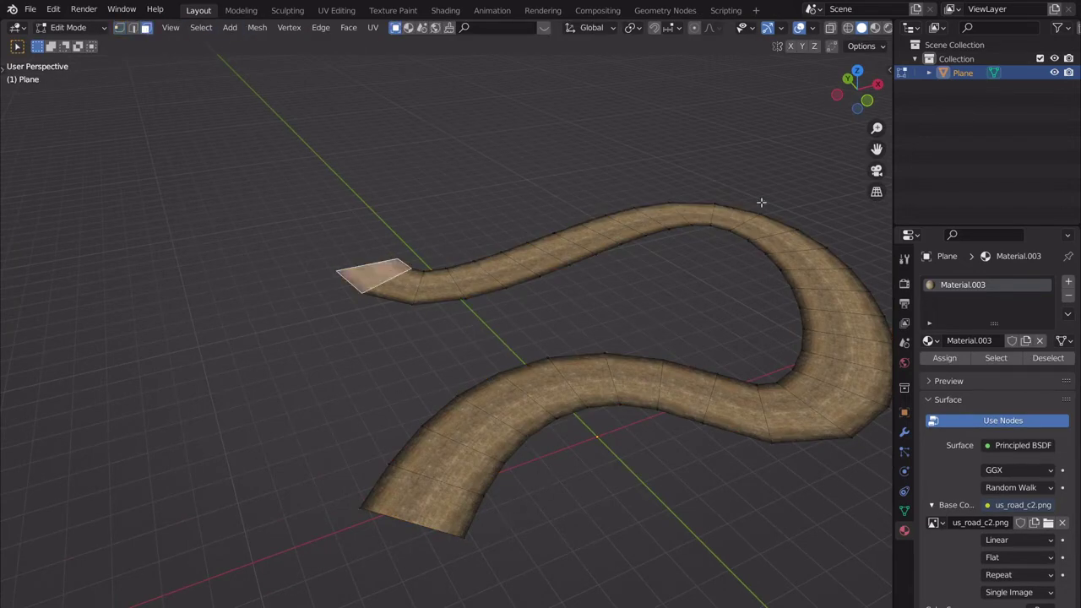
ctrl+click(736, 217)
ctrl+click(821, 403)
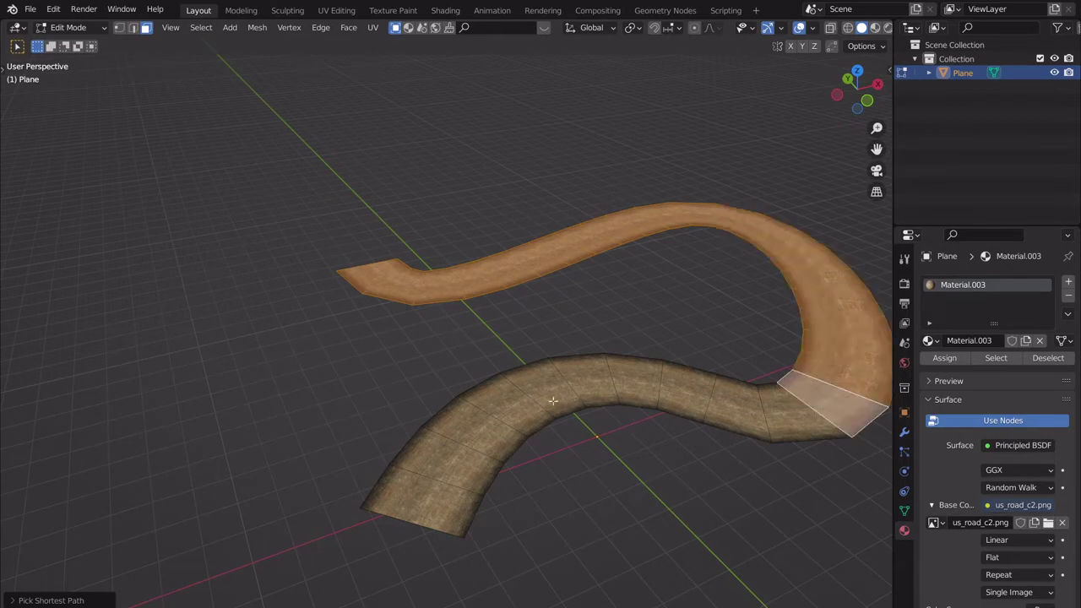
ctrl+click(499, 414)
ctrl+click(437, 525)
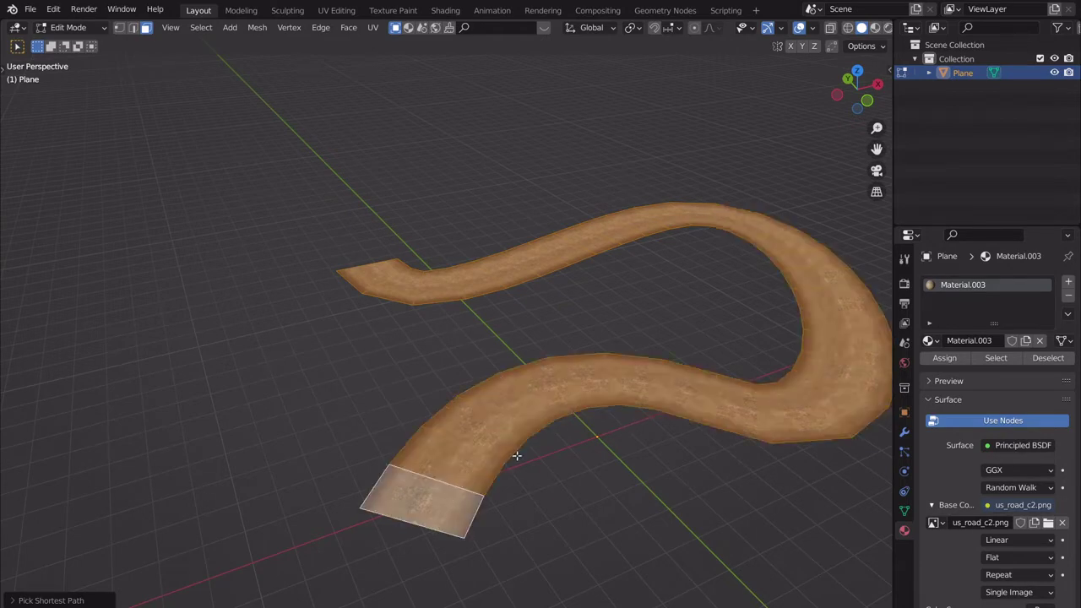
- Unwrap the selected strip faces with Follow Active Quads using the offered settings
key(u)
key(Escape)
key(u)
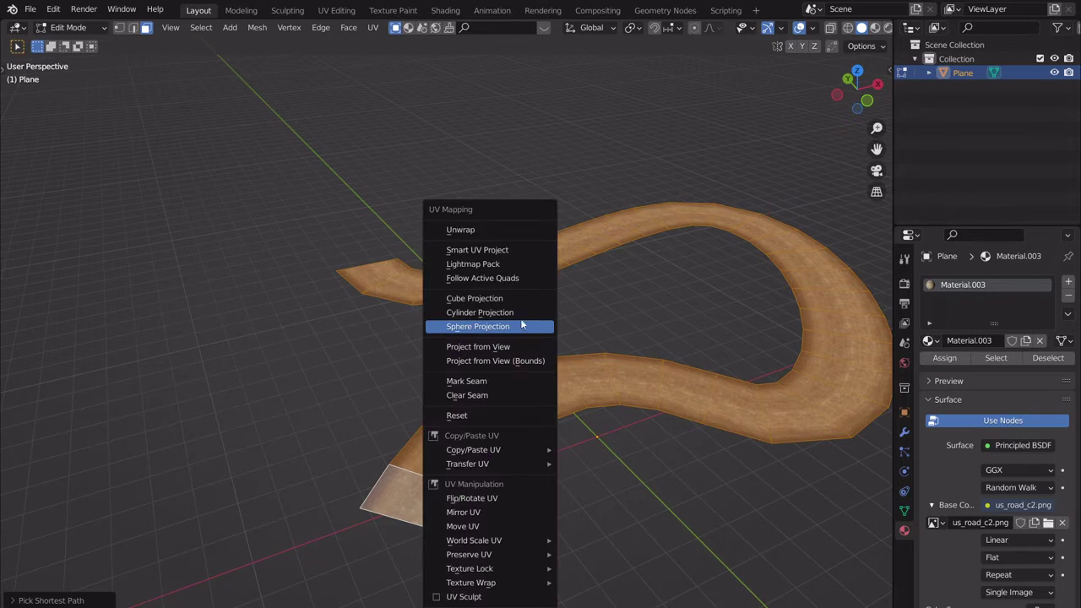
click(511, 278)
click(500, 319)
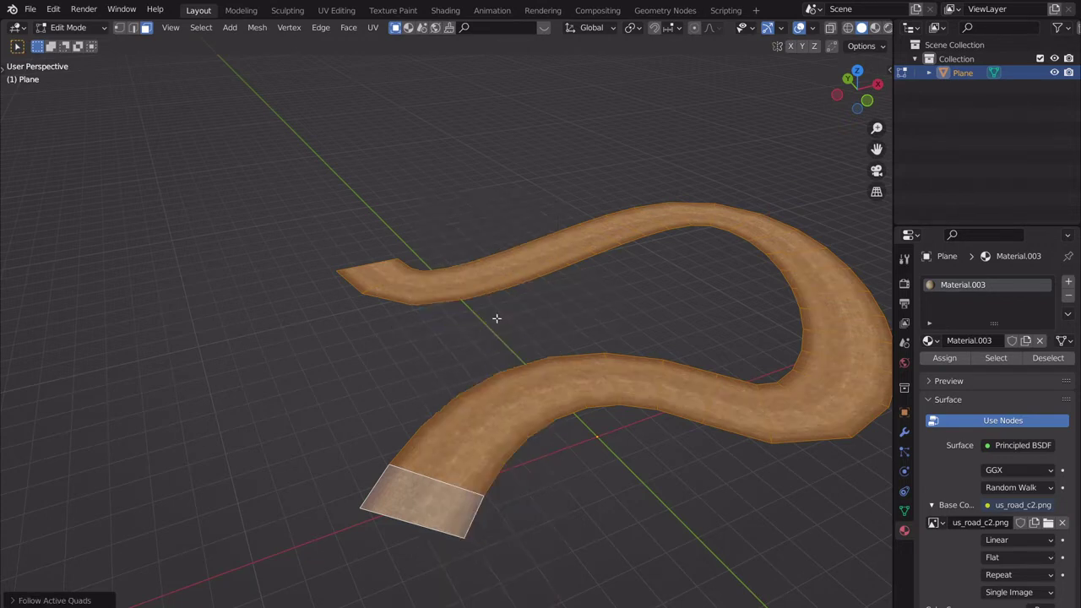
- Switch to the UV Editing workspace and set its 3D view to Texture color with Flat lighting
click(337, 10)
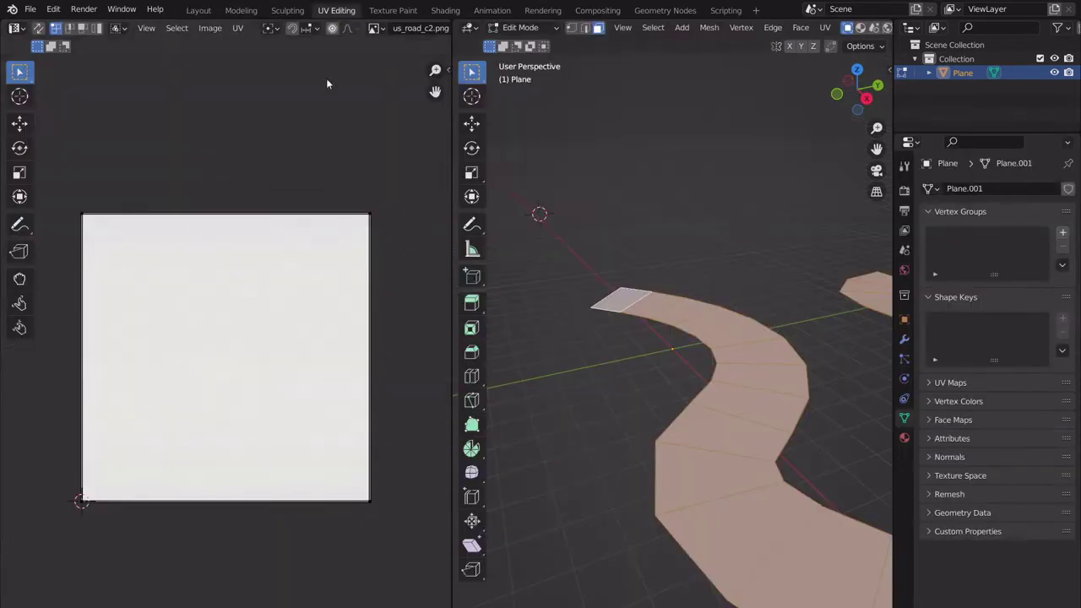
scroll(646, 313, down, 1)
middle_drag(646, 313, 625, 289)
scroll(860, 30, down, 8)
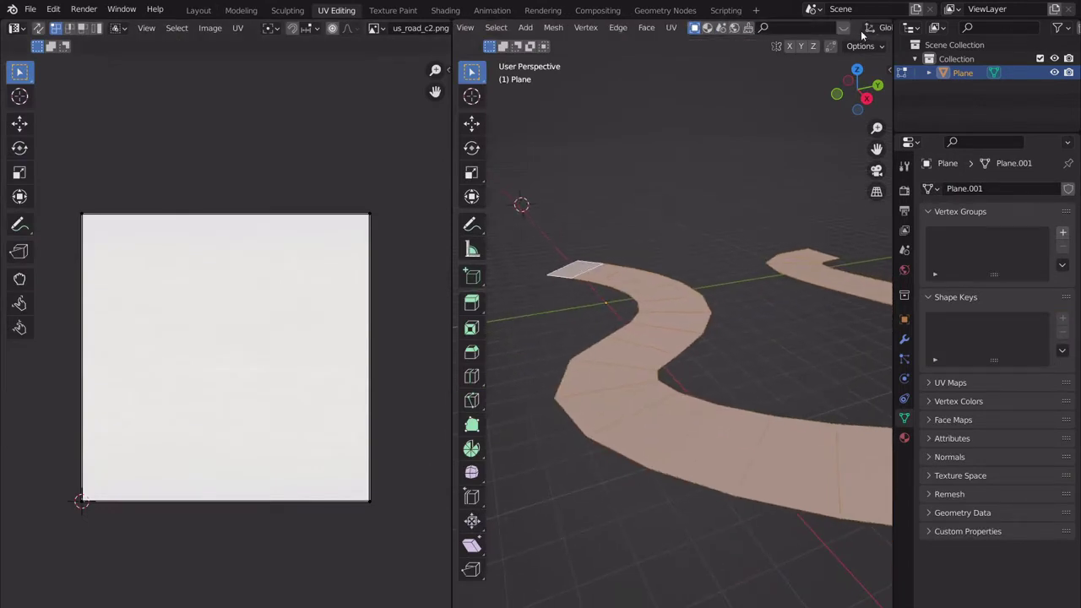
click(886, 29)
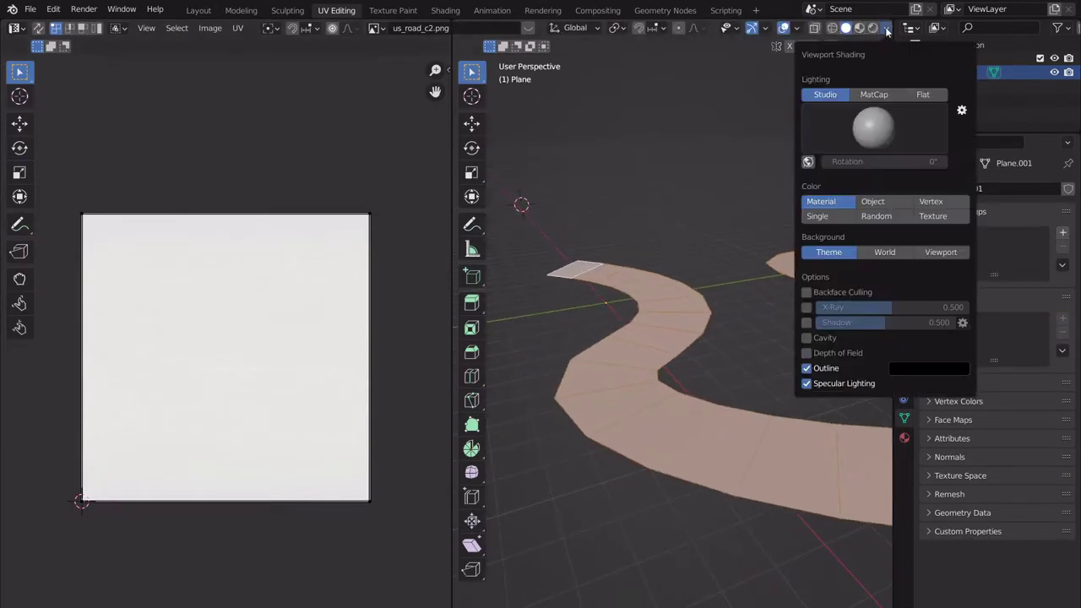
click(933, 217)
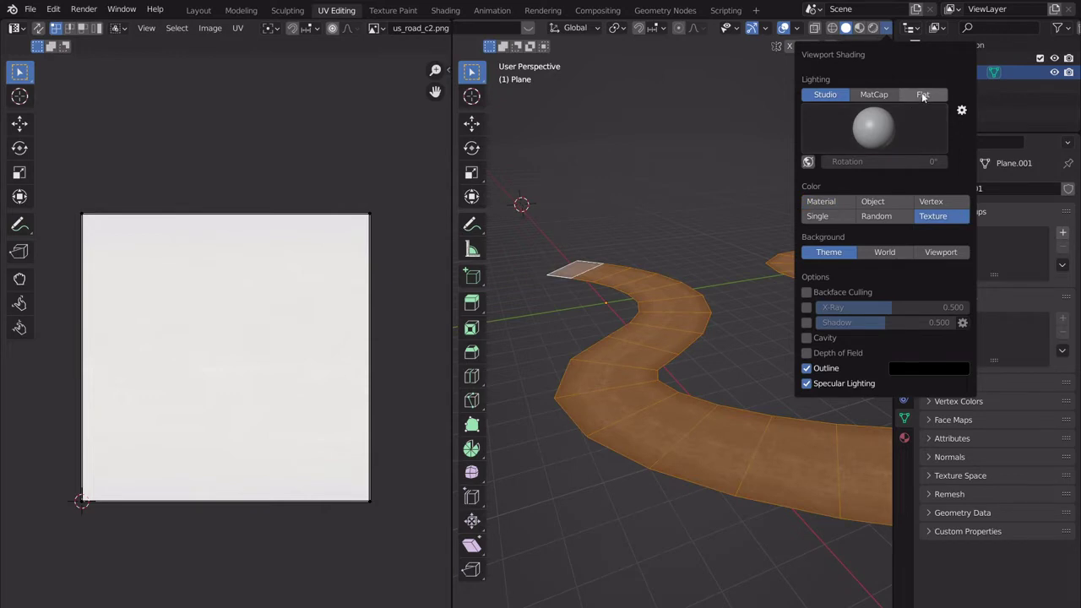
click(923, 95)
- Select single faces one after another from the strip's near end into the first bend and examine each one's UV layout
mouse_move(640, 251)
middle_down()
mouse_move(704, 307)
mouse_move(764, 337)
middle_up()
scroll(763, 336, up, 3)
click(708, 428)
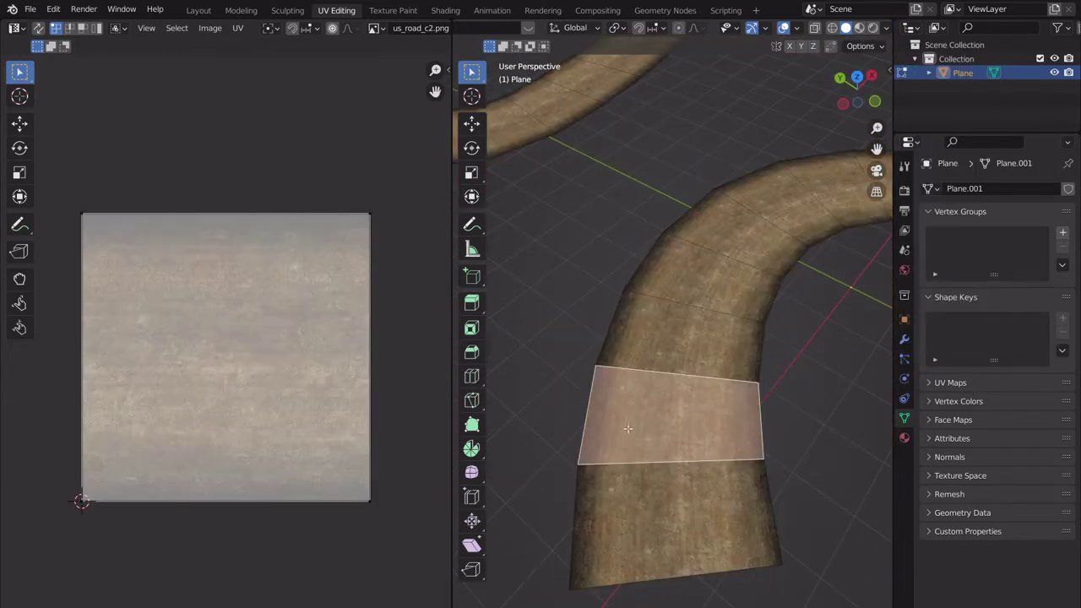
scroll(216, 356, down, 2)
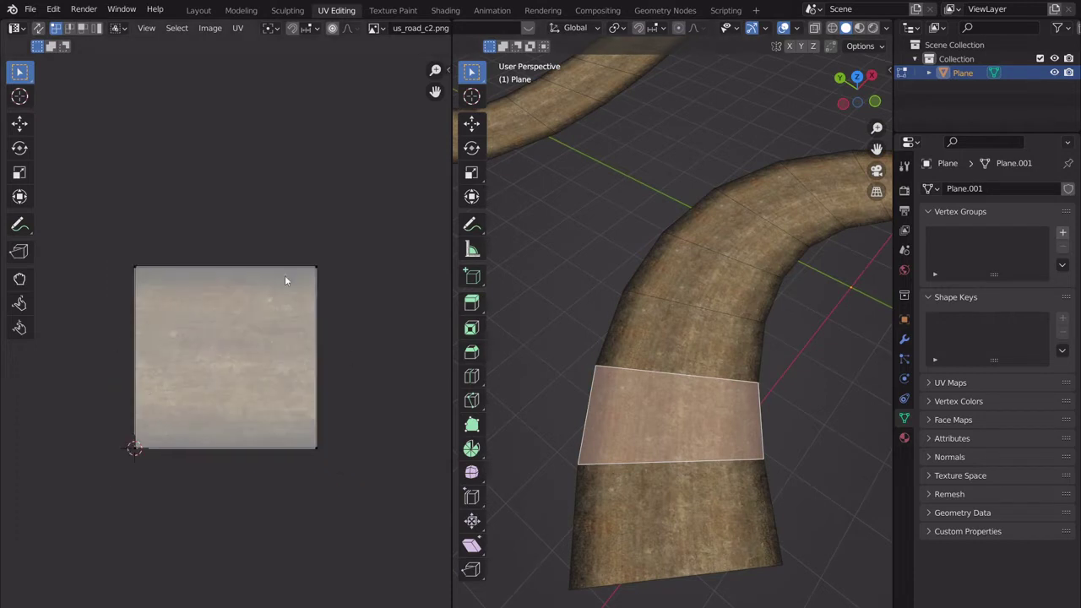
click(708, 321)
click(725, 277)
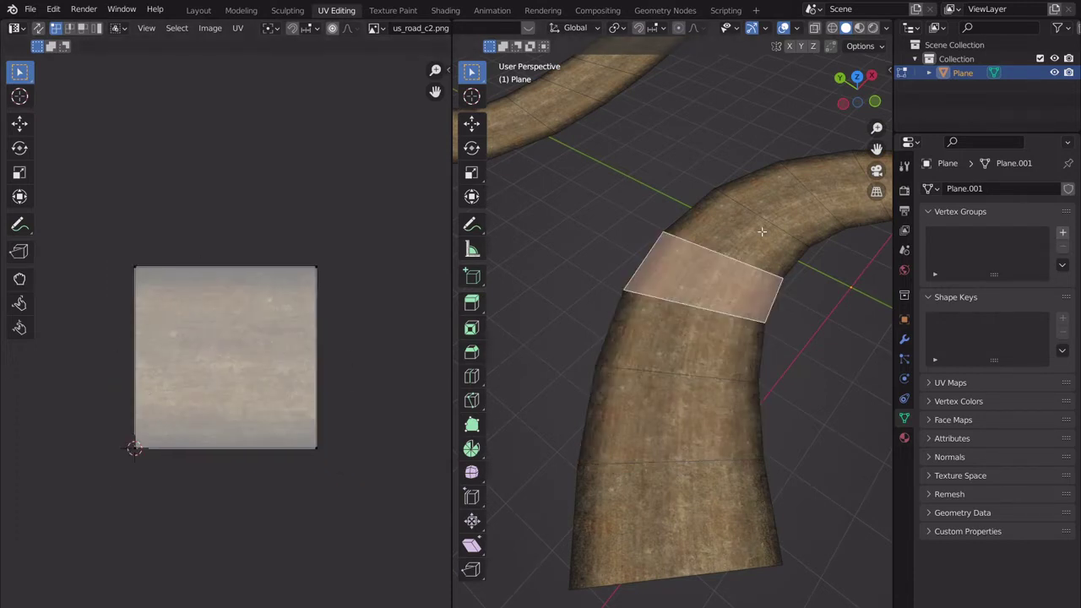
click(762, 231)
scroll(705, 365, down, 3)
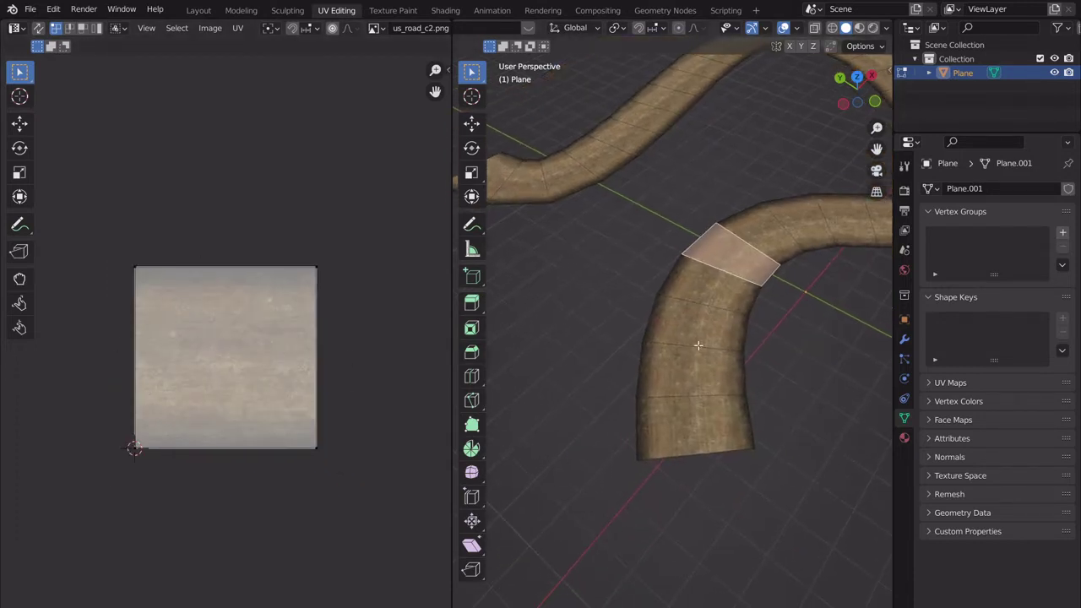
scroll(248, 284, down, 2)
scroll(266, 271, up, 3)
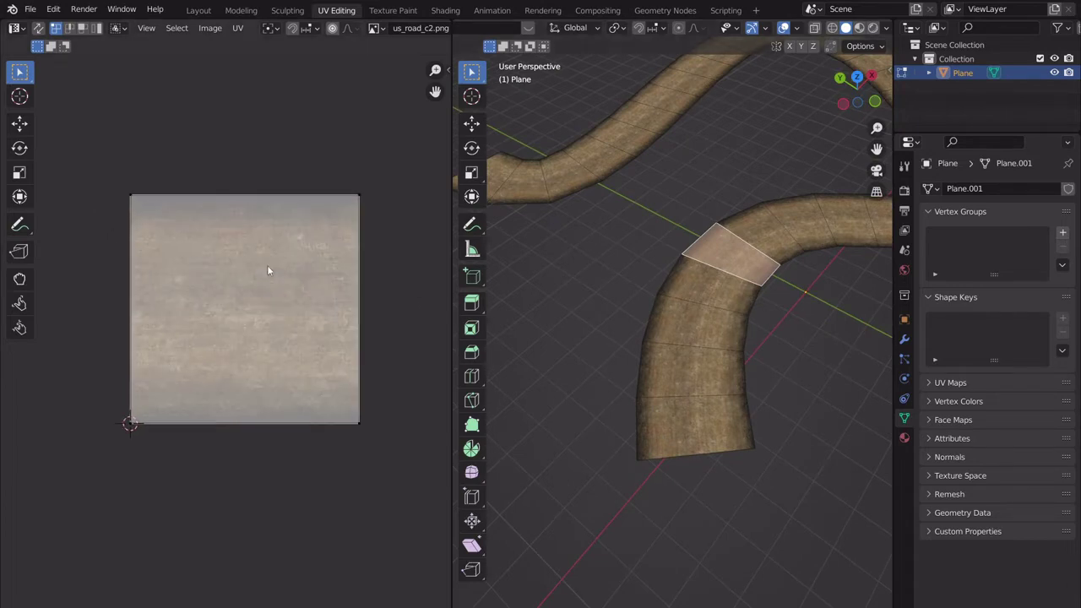
scroll(682, 317, down, 2)
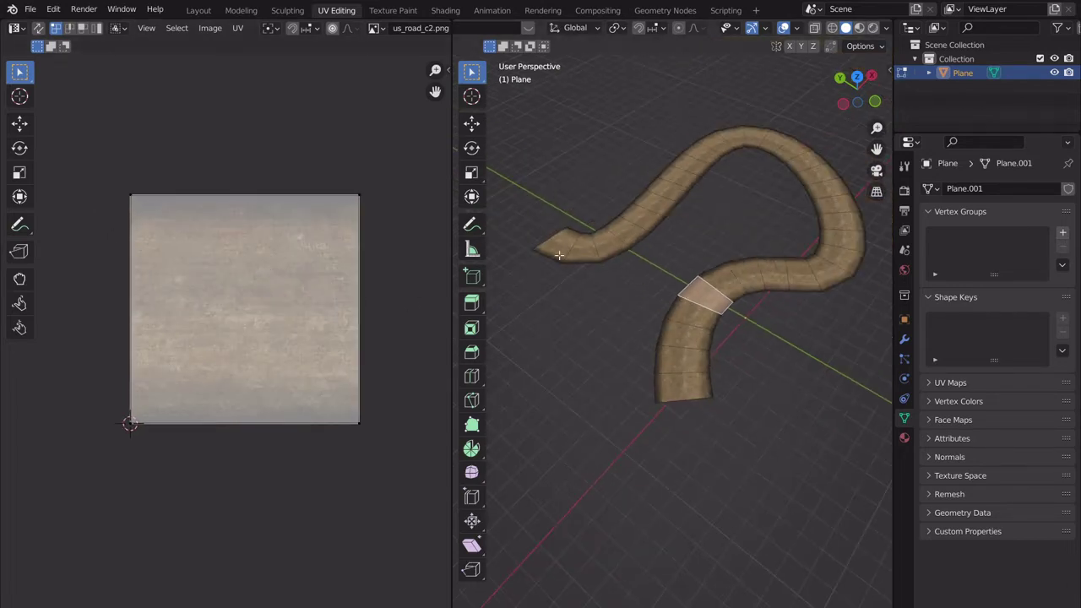
scroll(574, 262, up, 3)
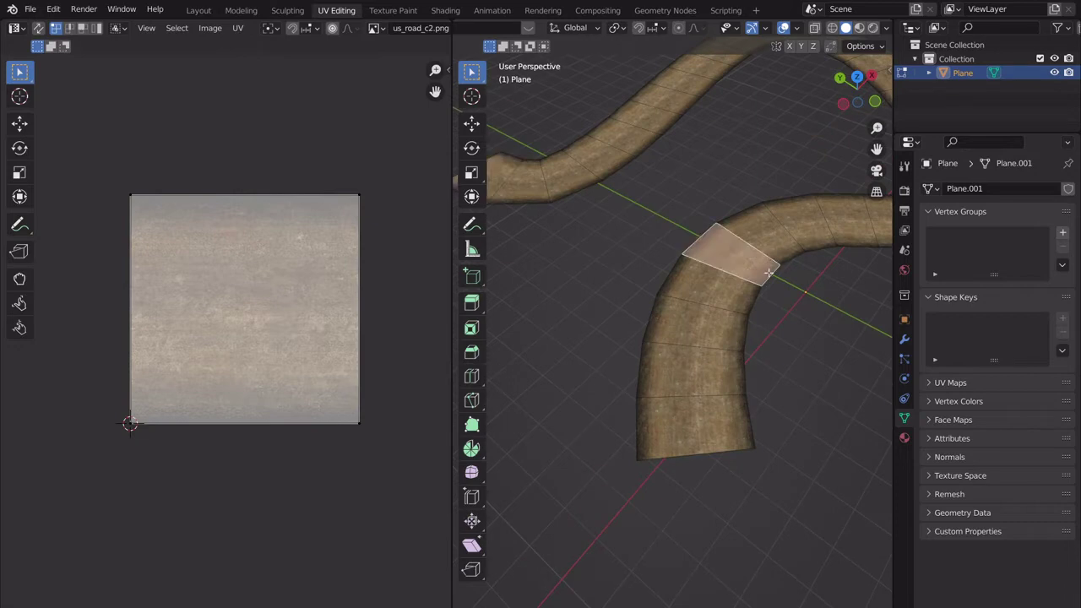
- Try scaling the selected face's UVs by about 6.56 along X, and undo the scaling
scroll(642, 304, up, 2)
key(a)
key(s)
key(y)
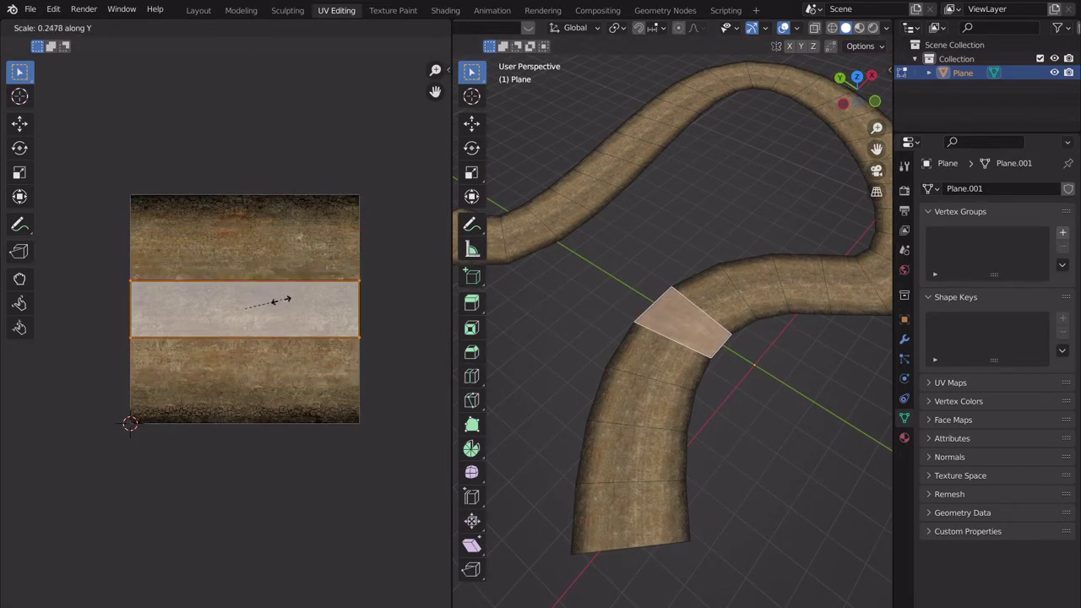
key(x)
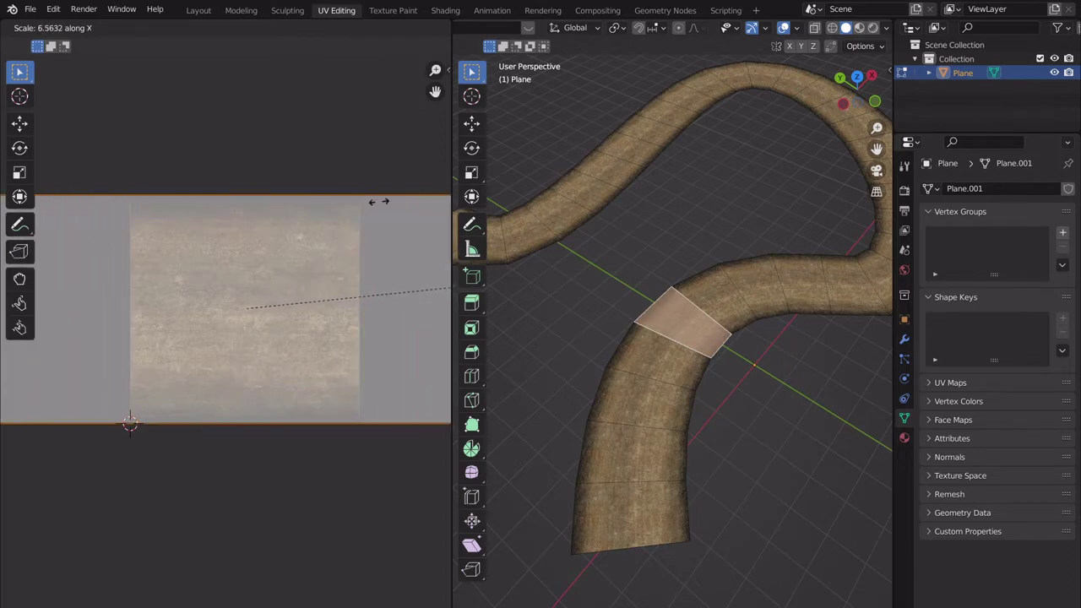
click(309, 174)
scroll(676, 330, up, 7)
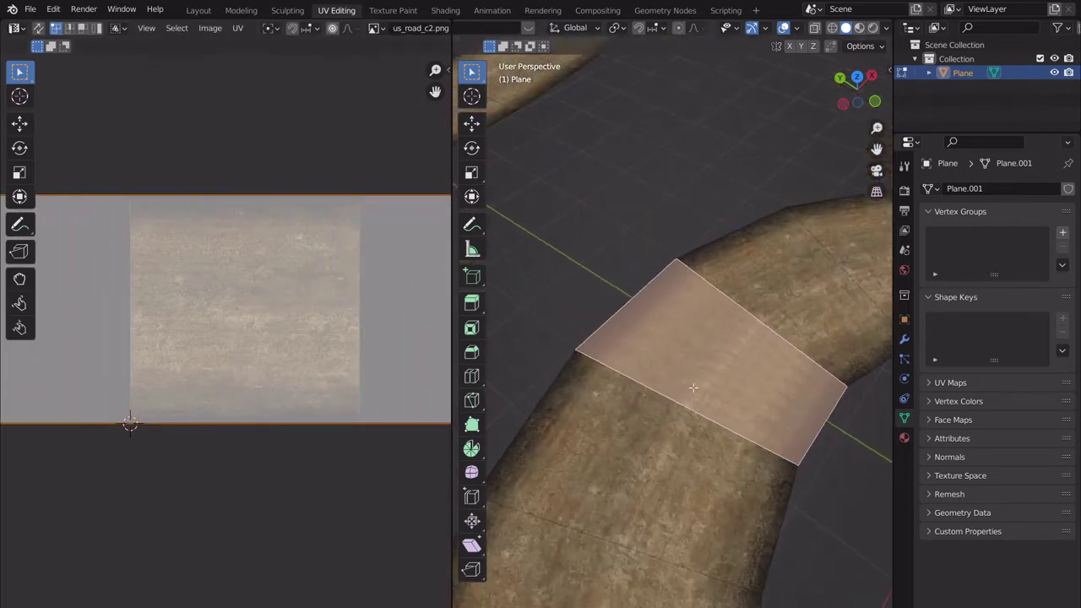
scroll(692, 381, down, 9)
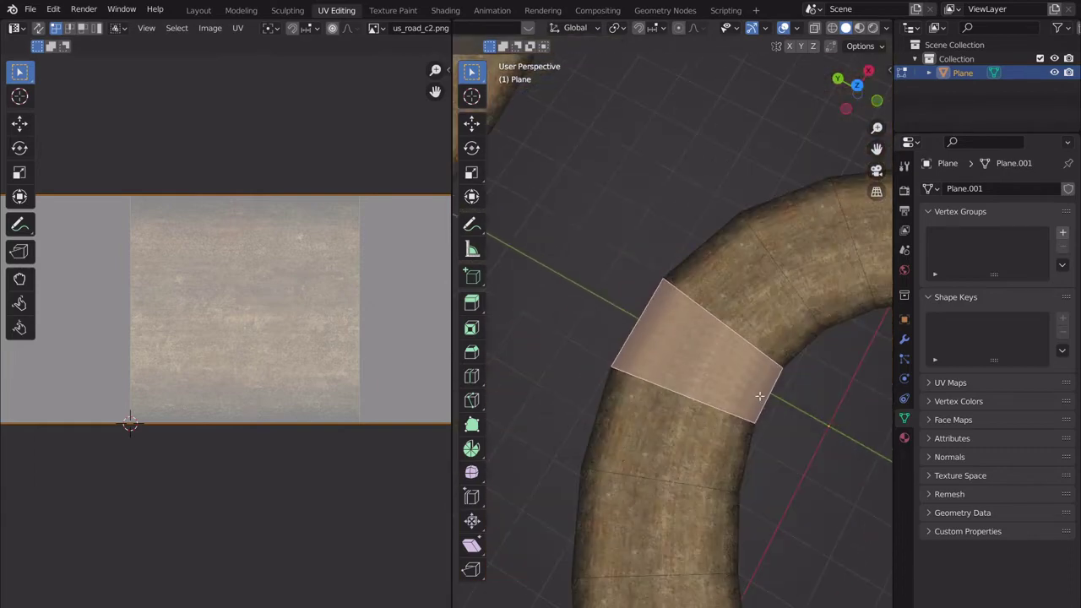
middle_drag(750, 390, 728, 354)
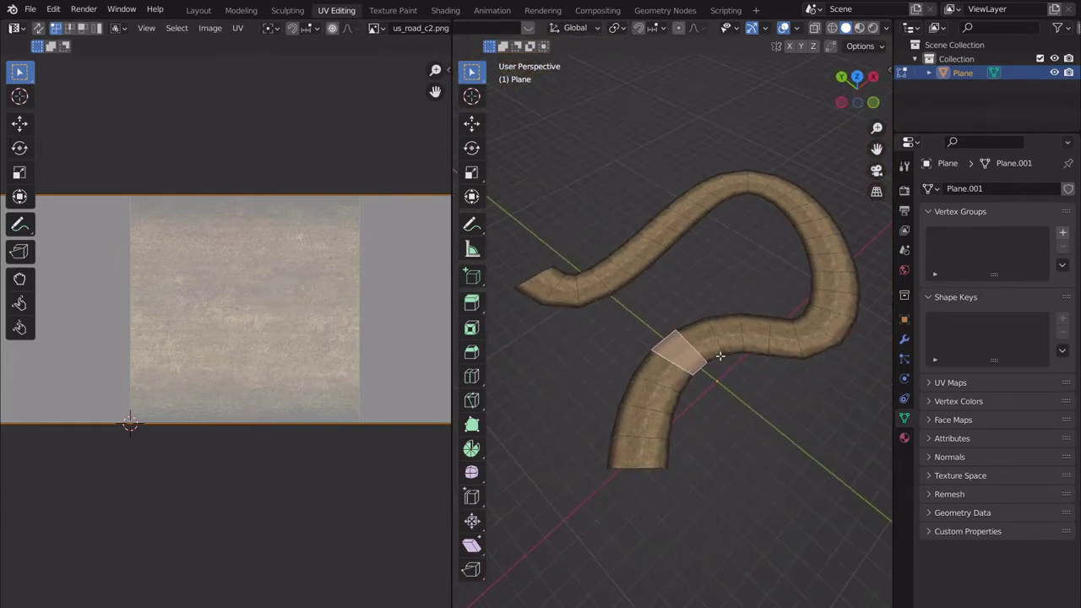
key(ctrl+z)
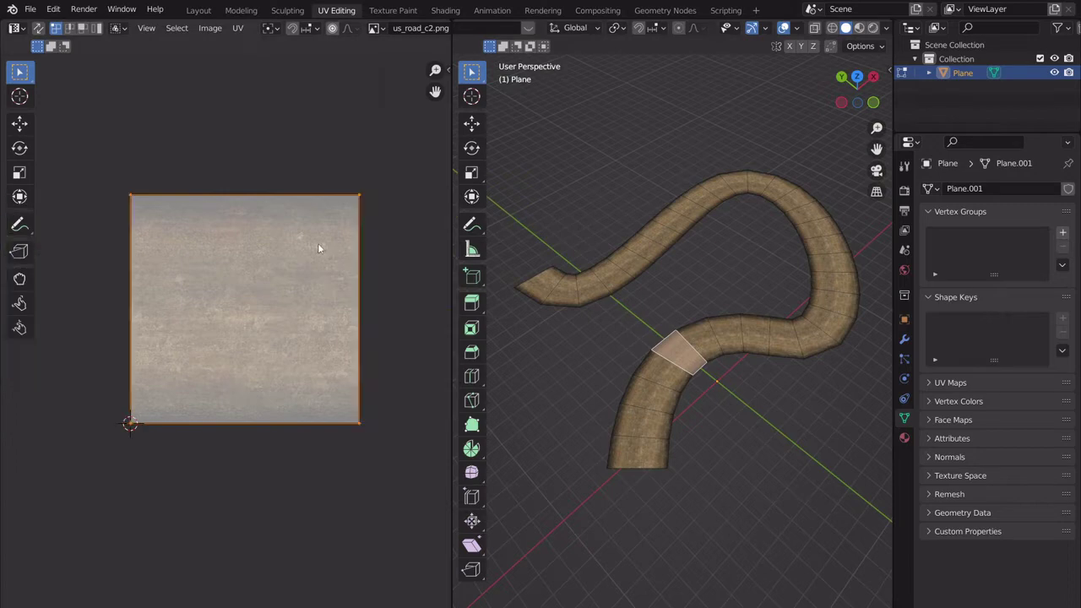
- Rotate the UVs of the selected road face by 90 degrees
scroll(712, 361, up, 9)
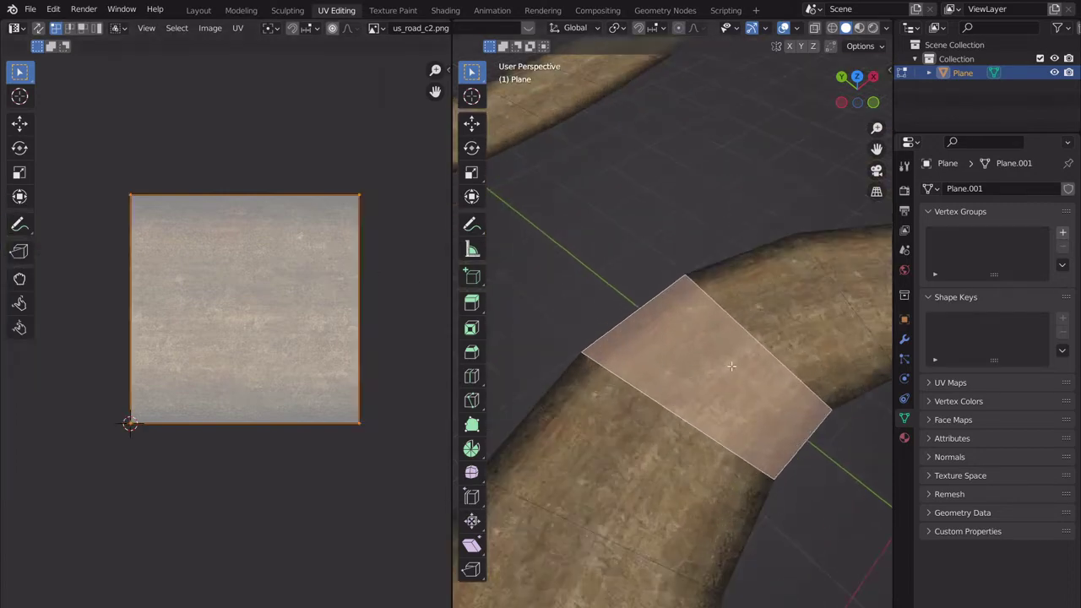
key(r)
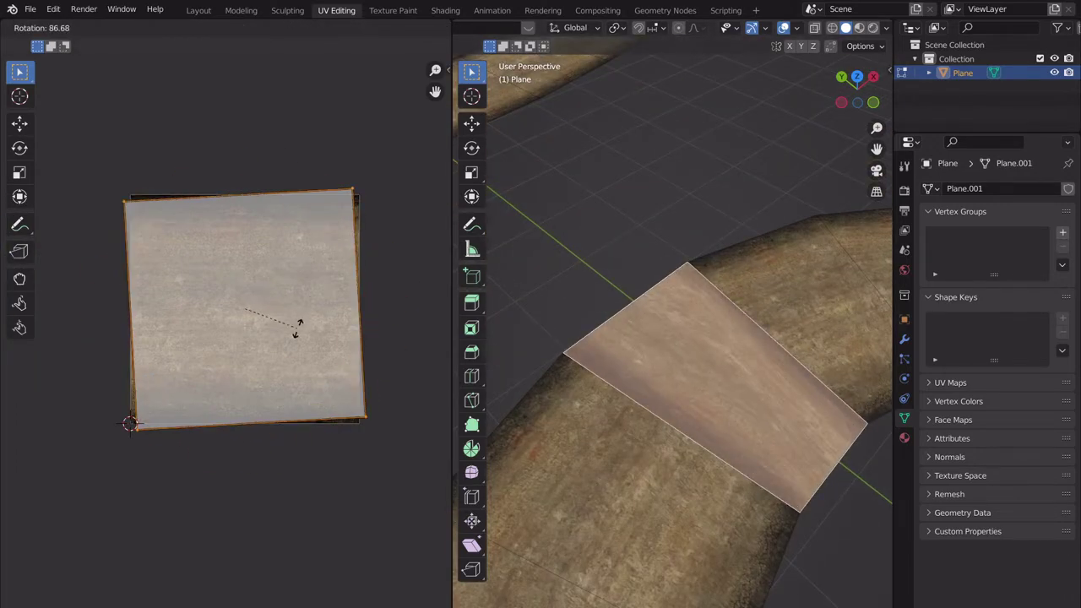
key(9)
key(0)
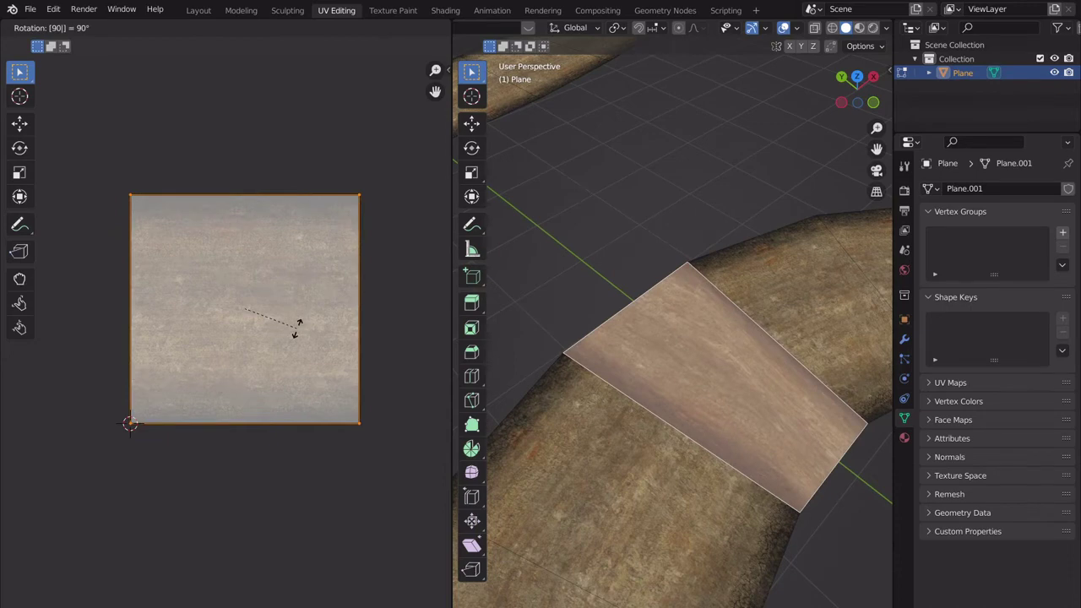
key(Return)
- Select all faces along the road from one end to the other and rotate their UVs by 90 degrees
scroll(651, 369, down, 8)
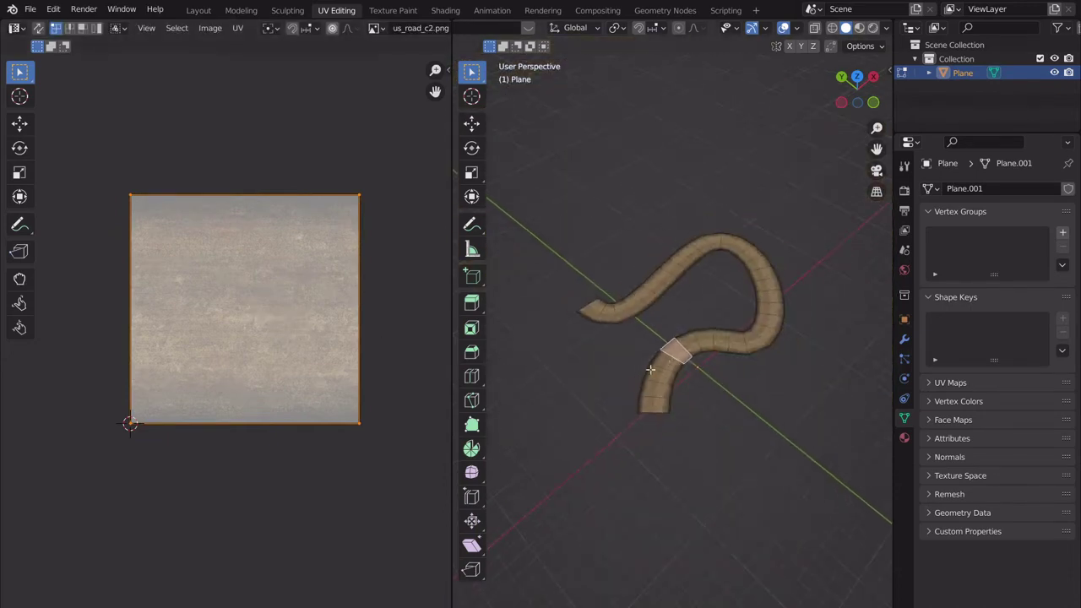
click(589, 312)
ctrl+click(653, 406)
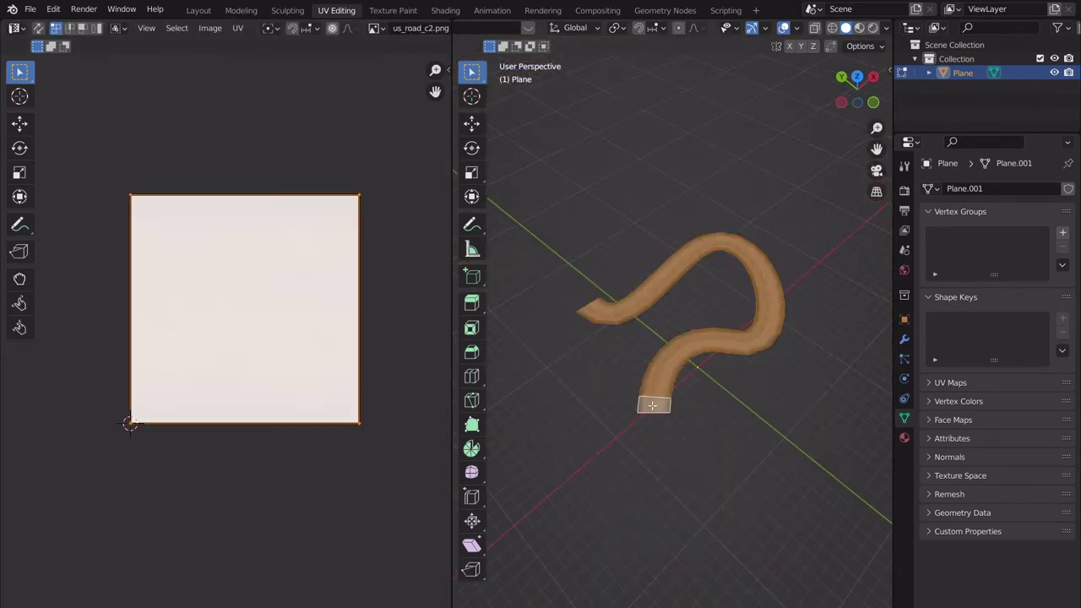
text(ar)
text(90)
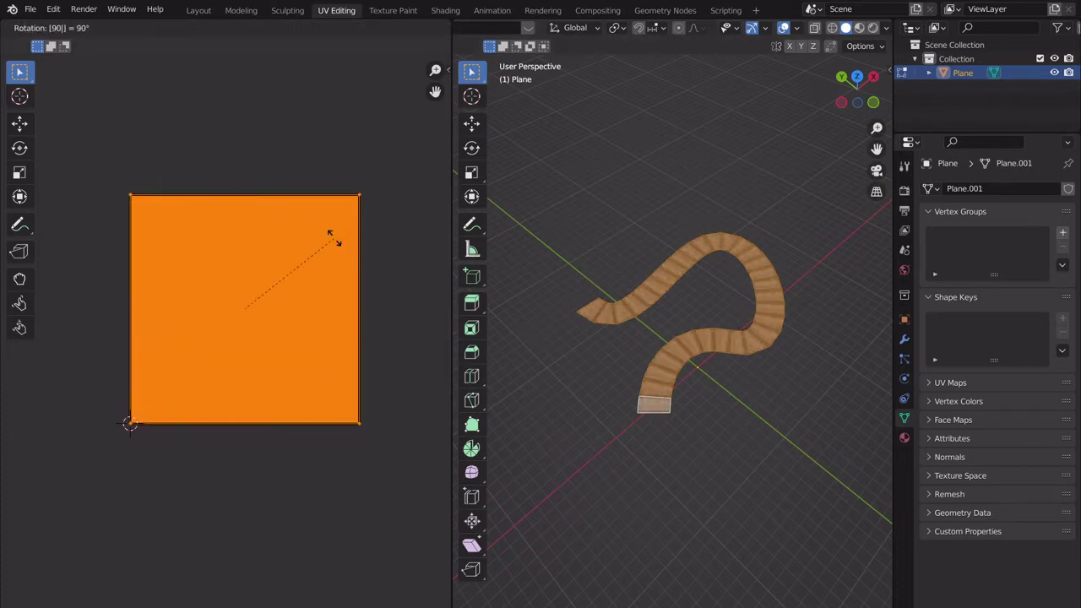
key(Return)
- Scale the UVs of all road faces along X to about 0.4 and inspect the texture in Object Mode
scroll(703, 307, up, 7)
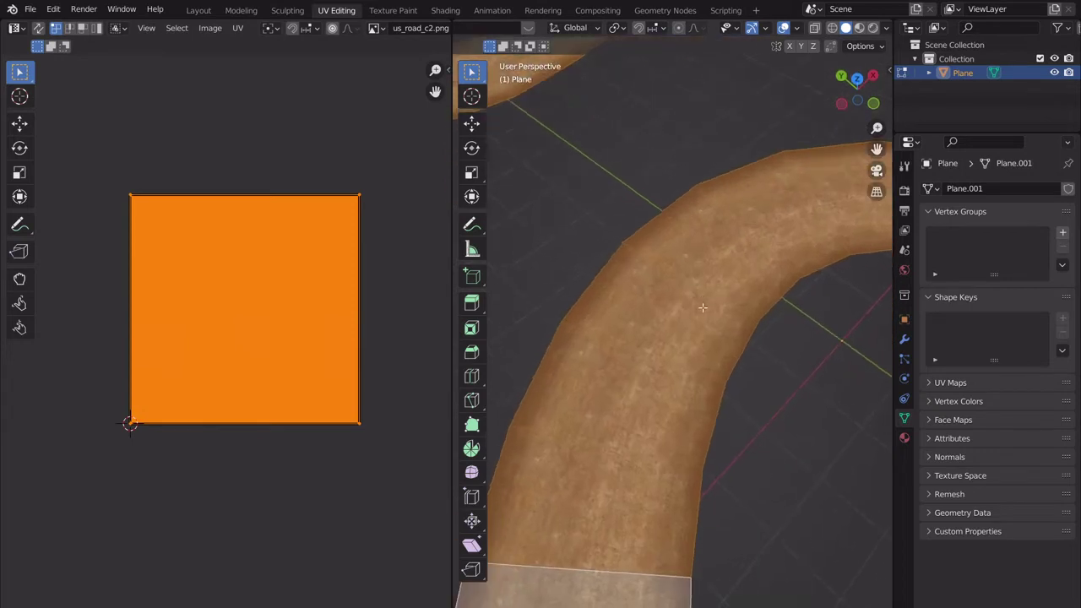
middle_drag(703, 307, 697, 361)
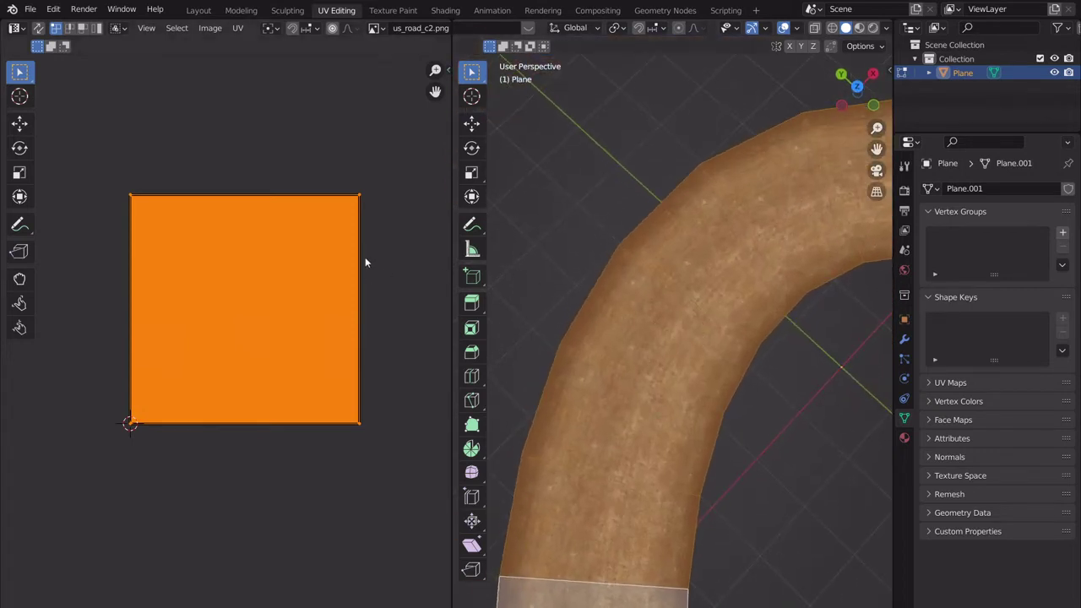
key(x)
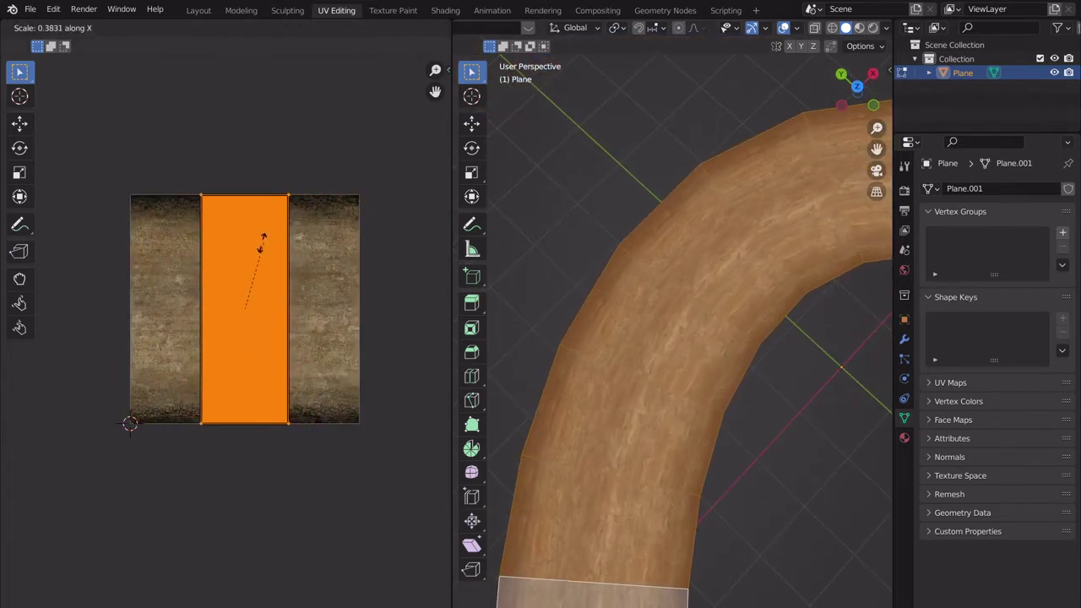
click(286, 248)
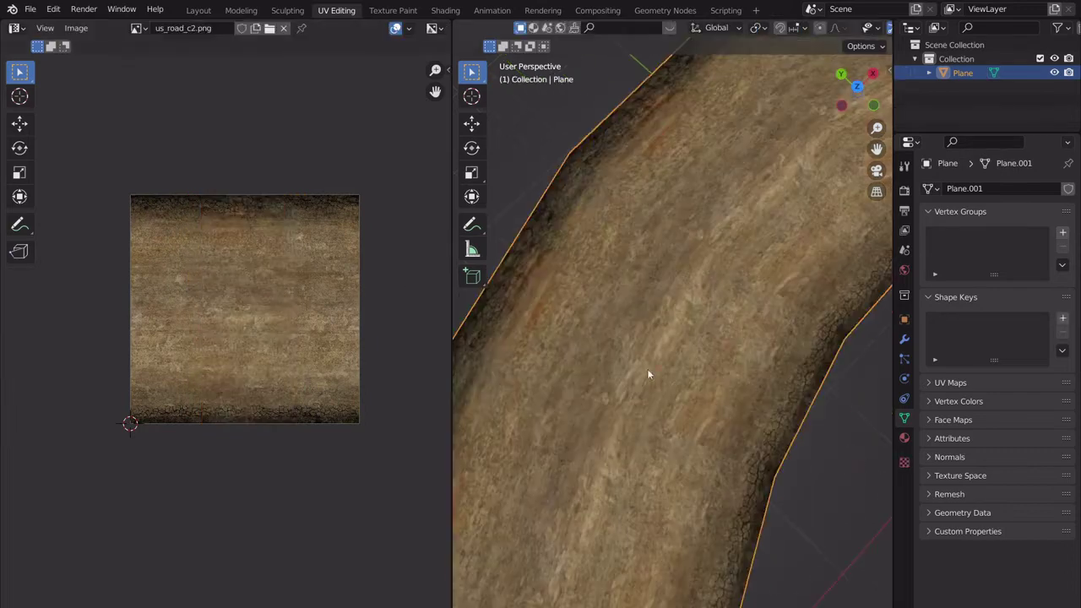
middle_drag(664, 333, 677, 348)
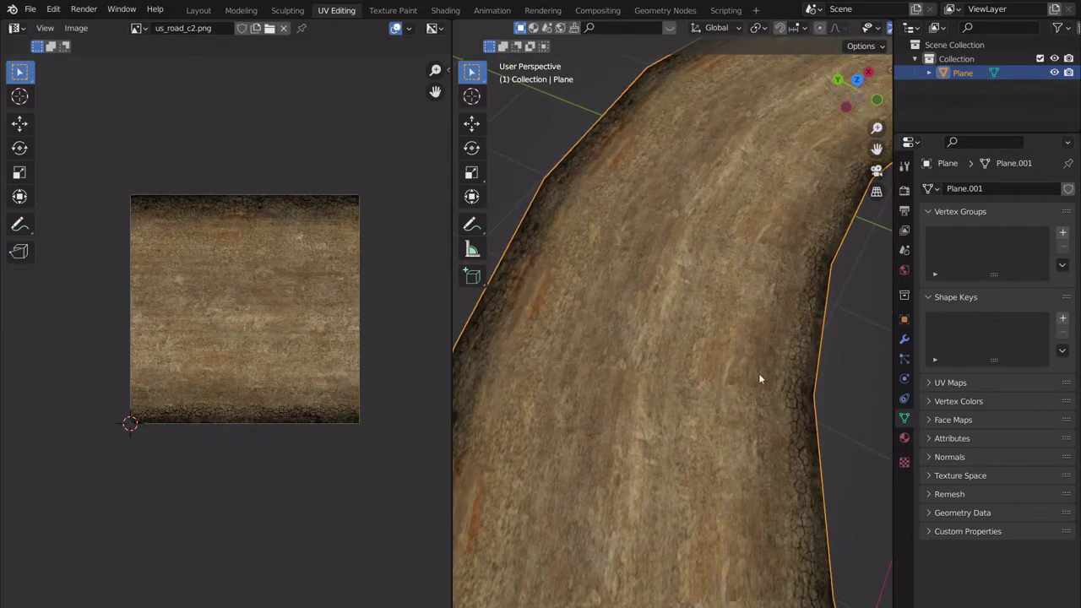
scroll(768, 391, down, 4)
key(Tab)
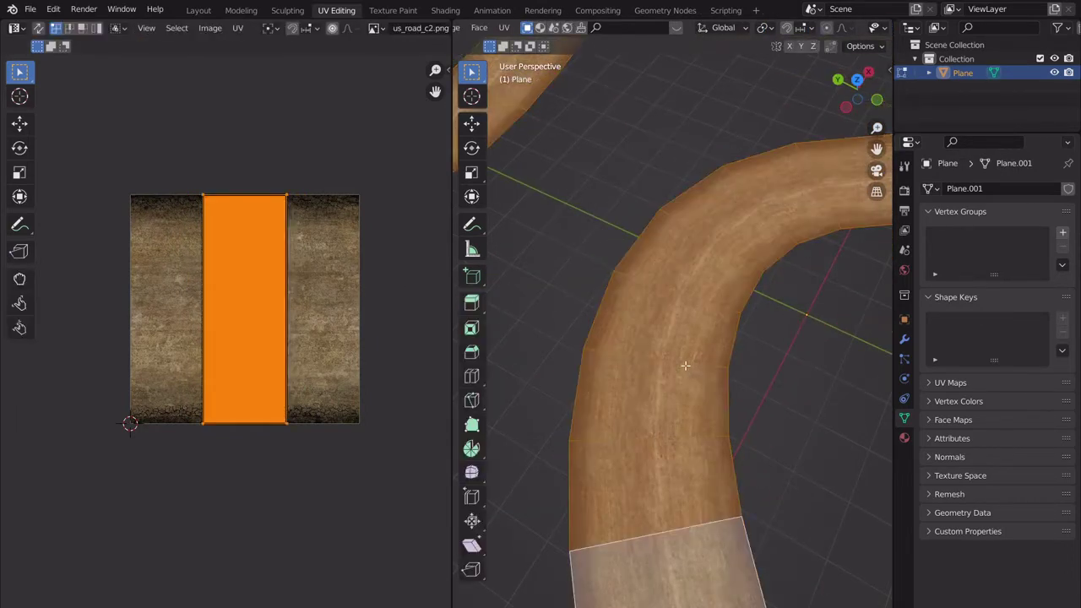
- Select the whole road strip, ending on the near-end face, and unwrap it with Follow Active Quads using Length Average
scroll(691, 367, down, 5)
click(502, 269)
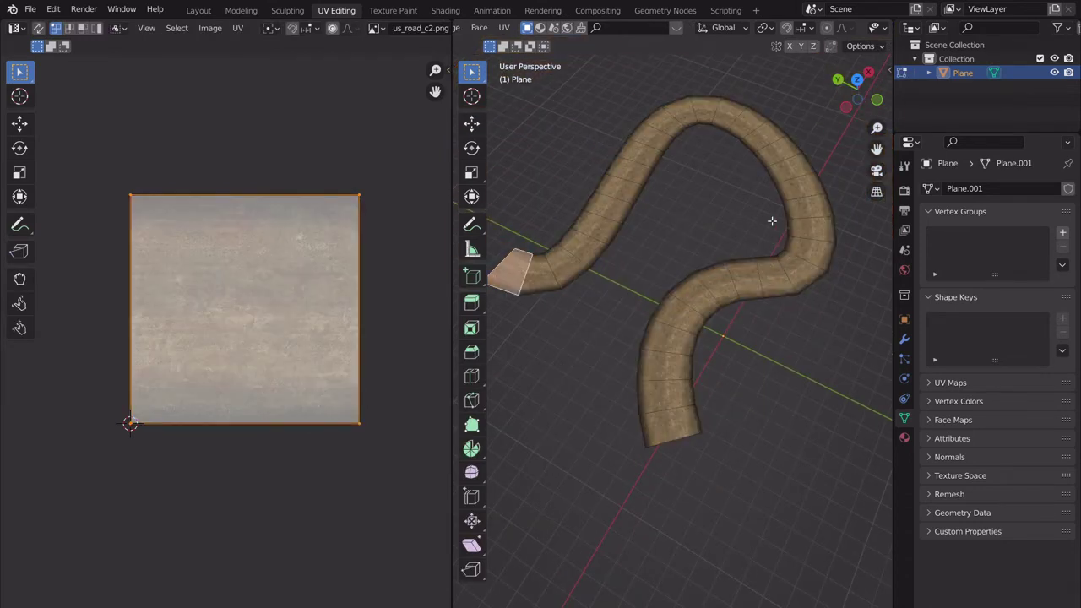
ctrl+click(799, 172)
ctrl+click(669, 433)
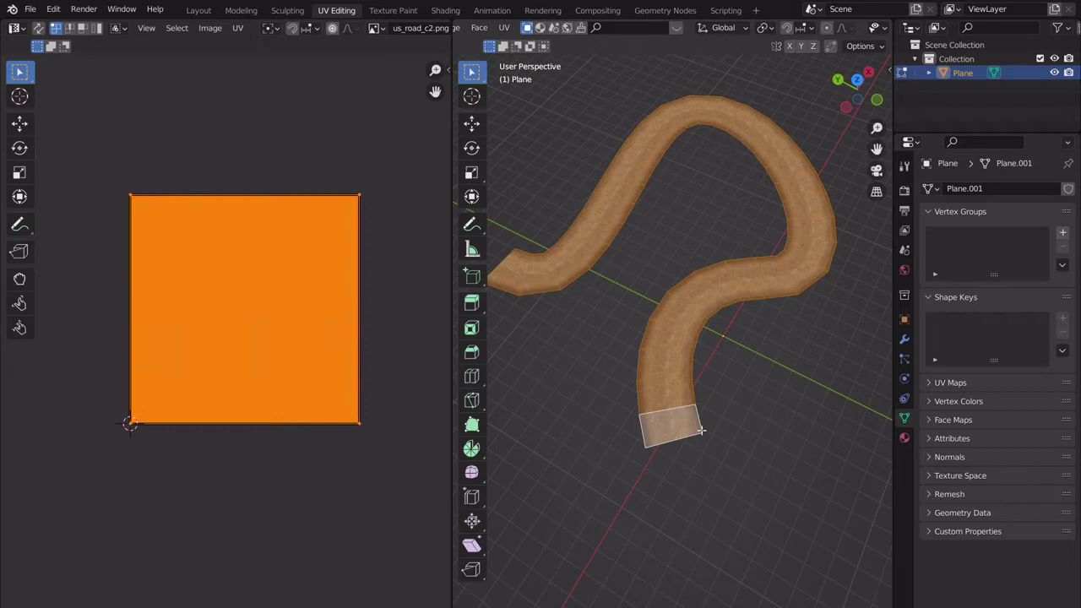
scroll(682, 454, up, 4)
scroll(680, 452, down, 5)
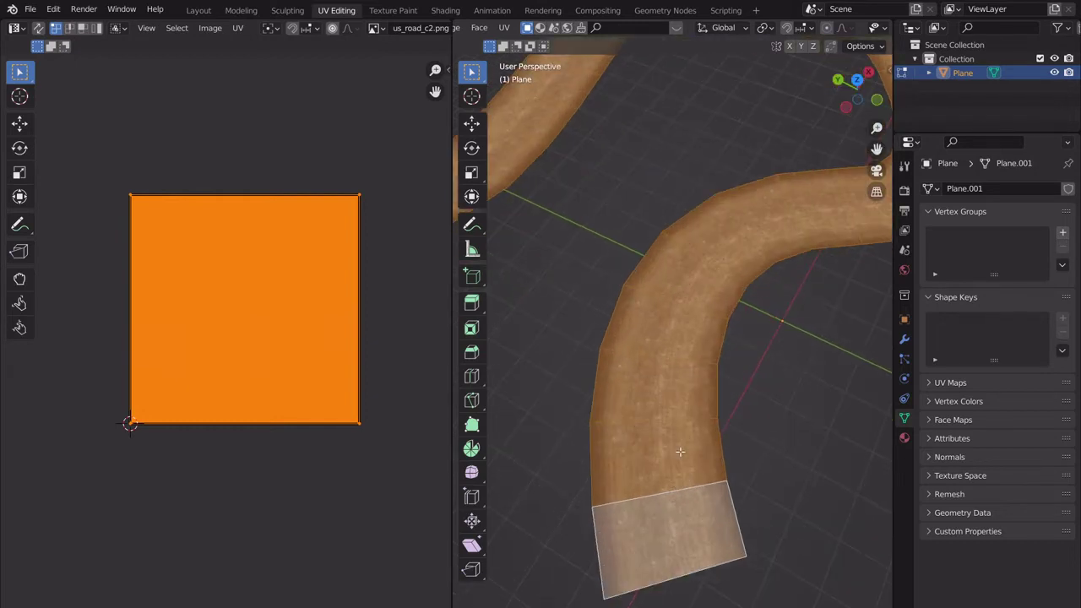
key(u)
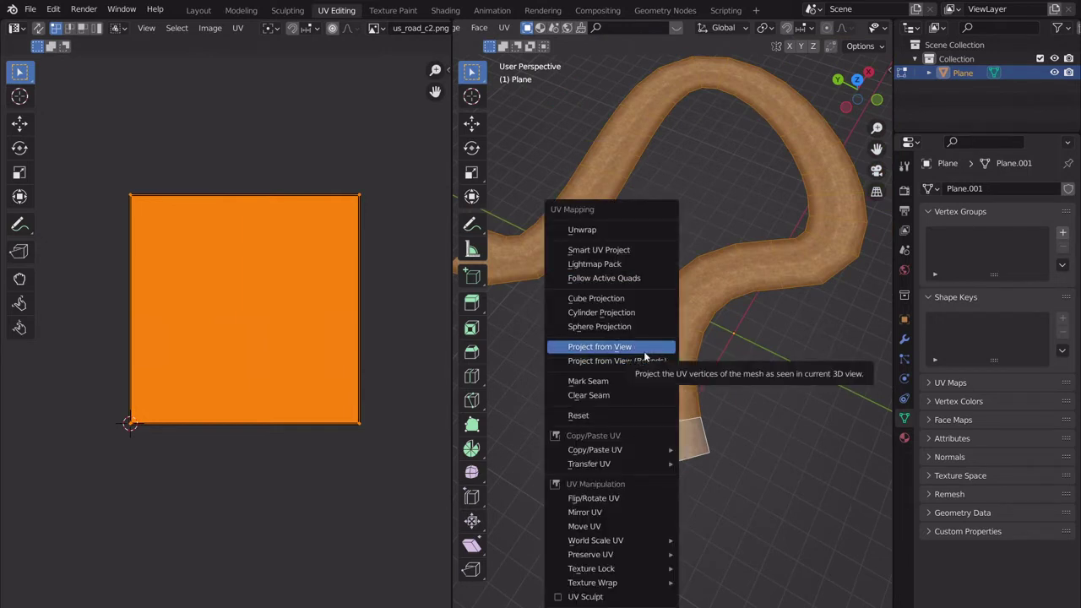
click(644, 278)
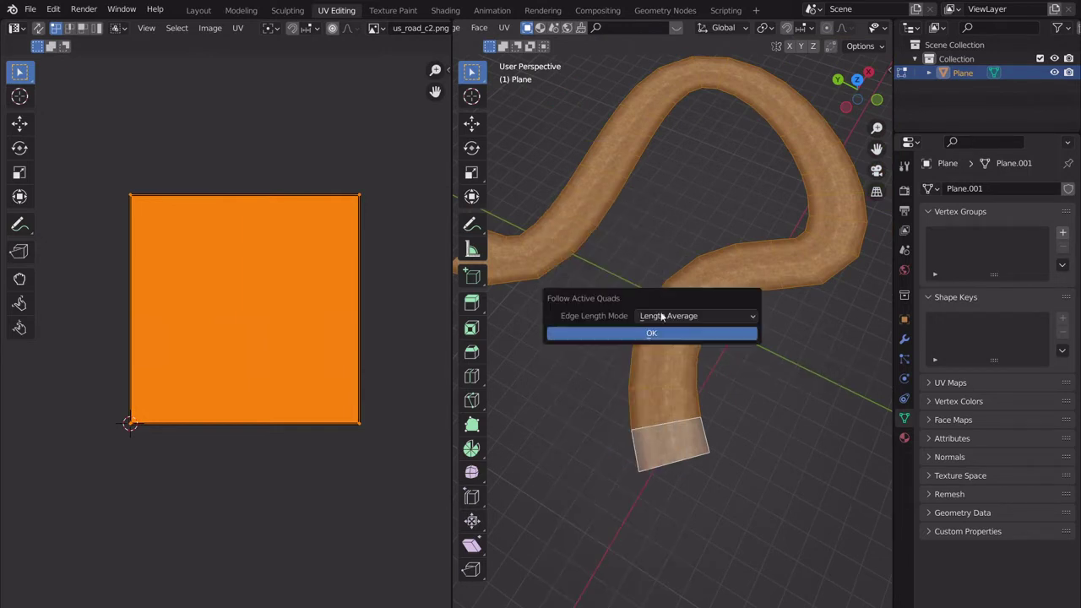
click(659, 333)
scroll(242, 299, down, 12)
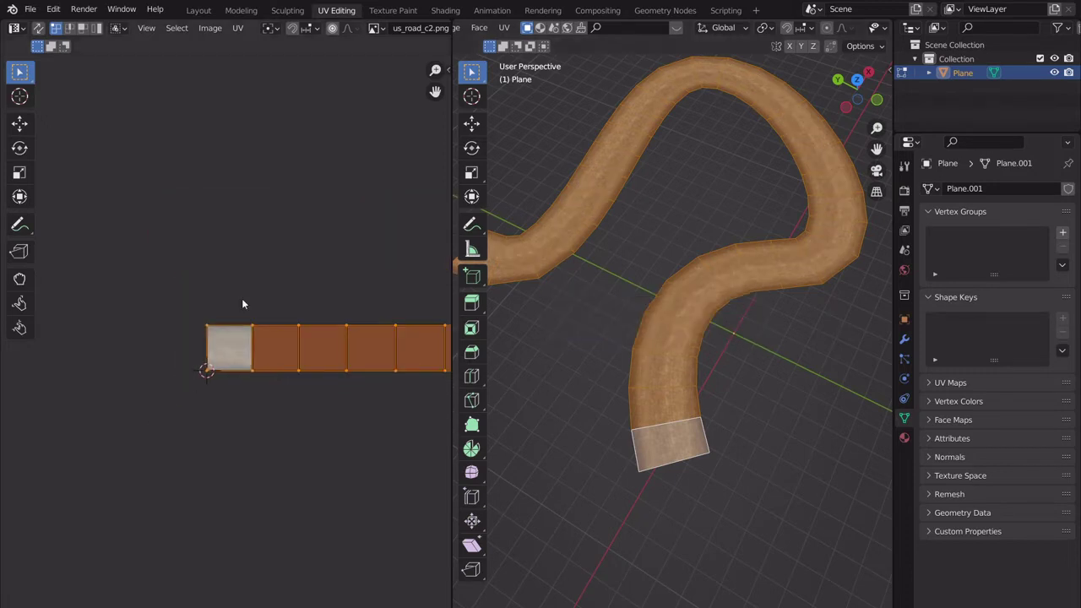
- Scale the unwrapped strip of road UVs along X only
scroll(267, 317, up, 8)
scroll(221, 316, up, 3)
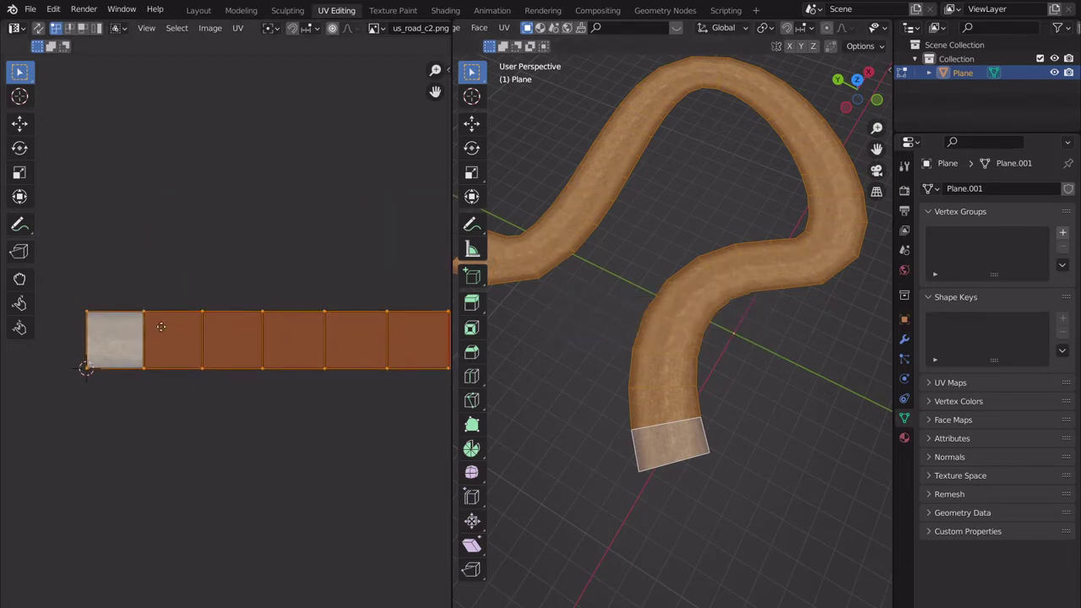
key(s)
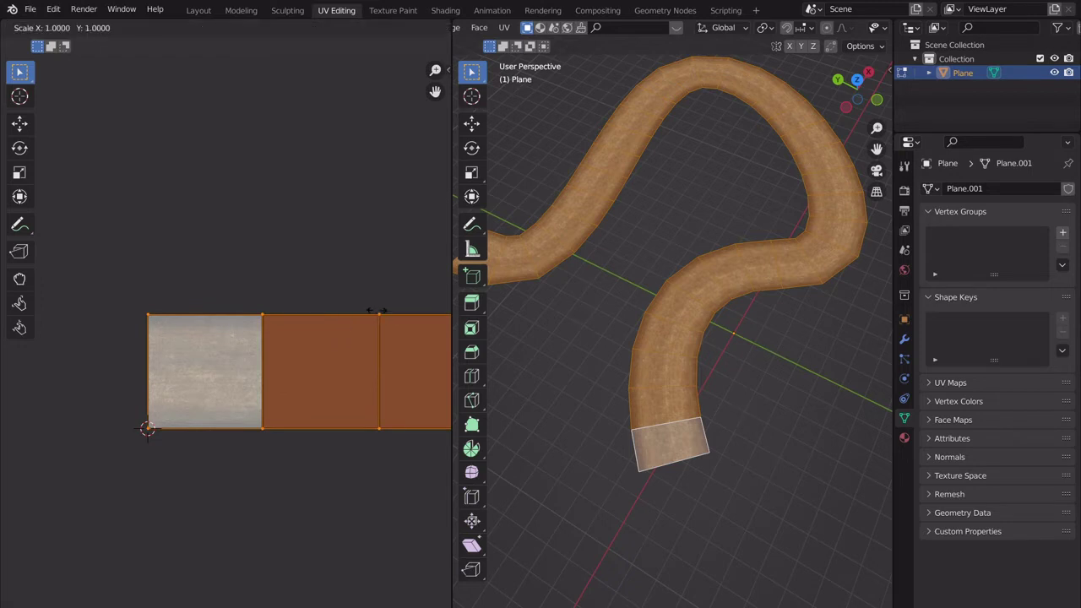
key(Escape)
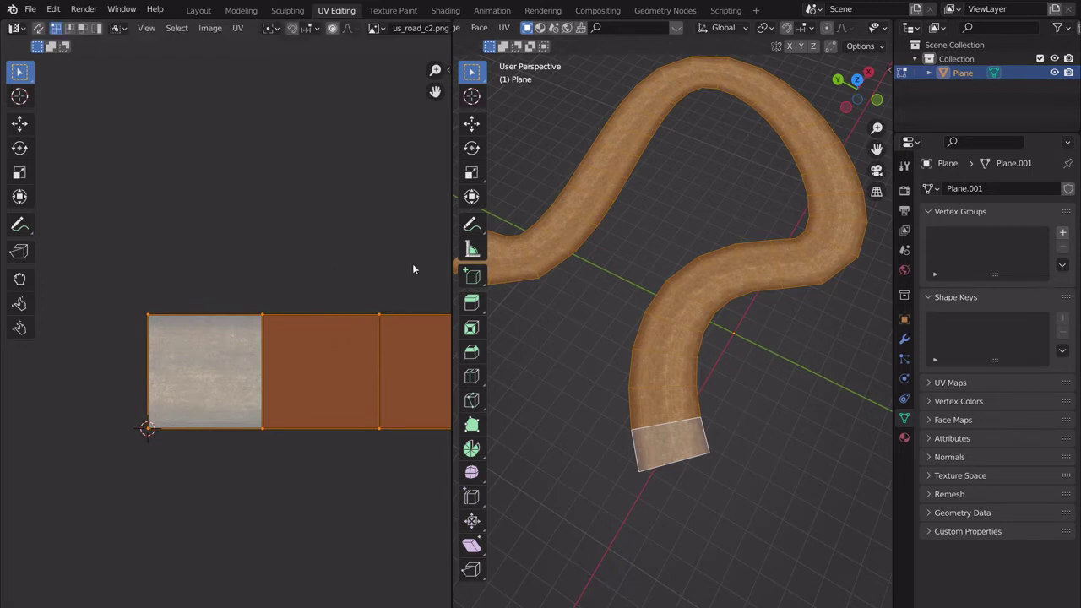
key(s)
key(x)
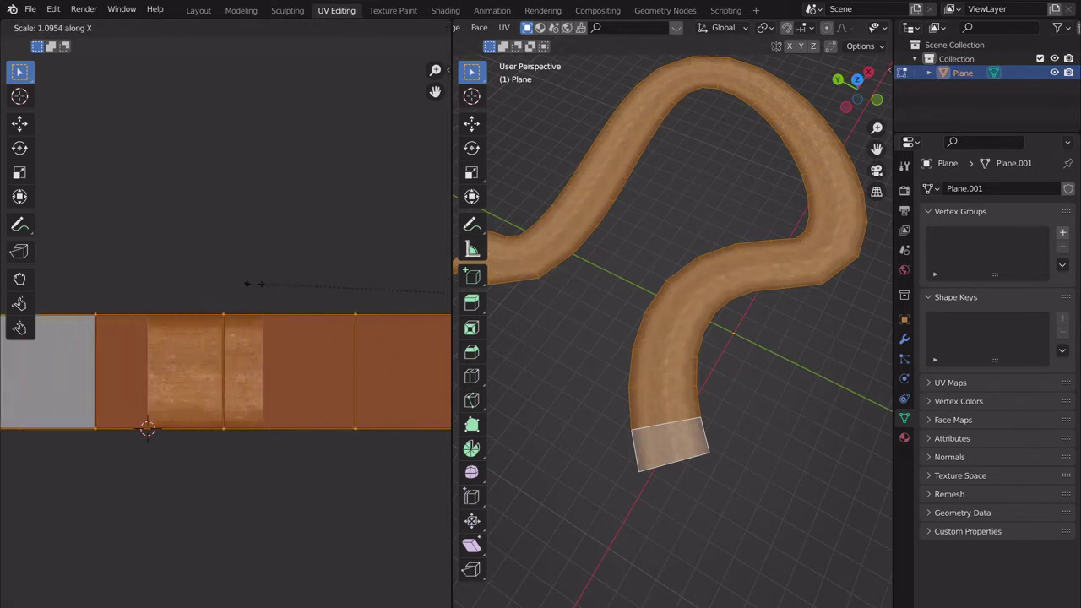
click(228, 300)
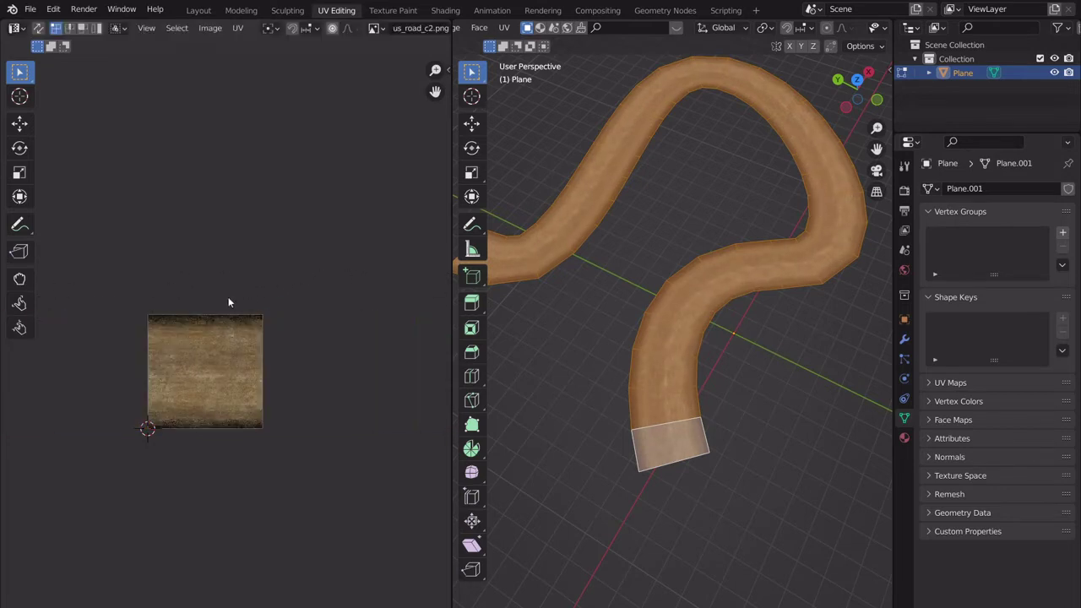
- Scale the road UVs along X again and inspect the texture tiling up close in Object Mode
scroll(112, 311, down, 5)
key(s)
key(x)
click(210, 309)
key(Tab)
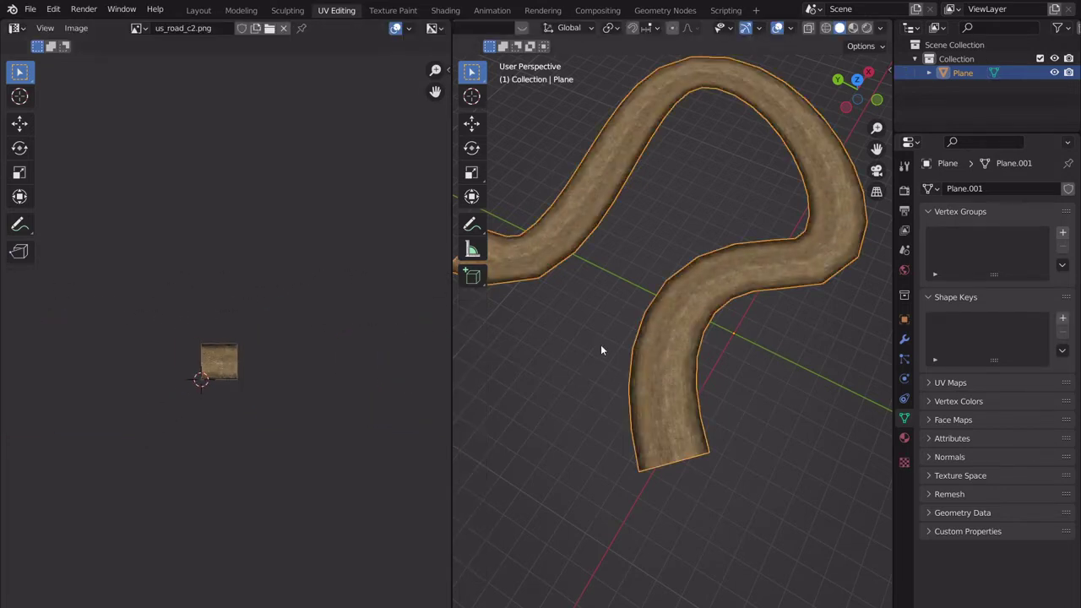
scroll(613, 361, up, 4)
middle_drag(613, 361, 684, 386)
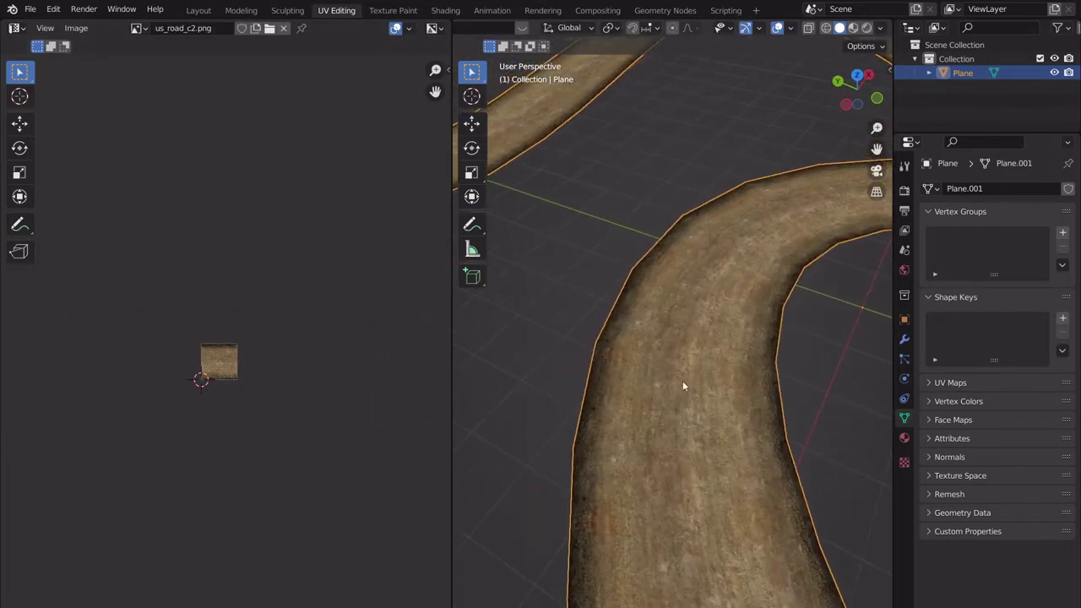
- Scale the road UVs along X by about 0.66 and check the texture along the curve in Object Mode
key(Tab)
key(s)
key(x)
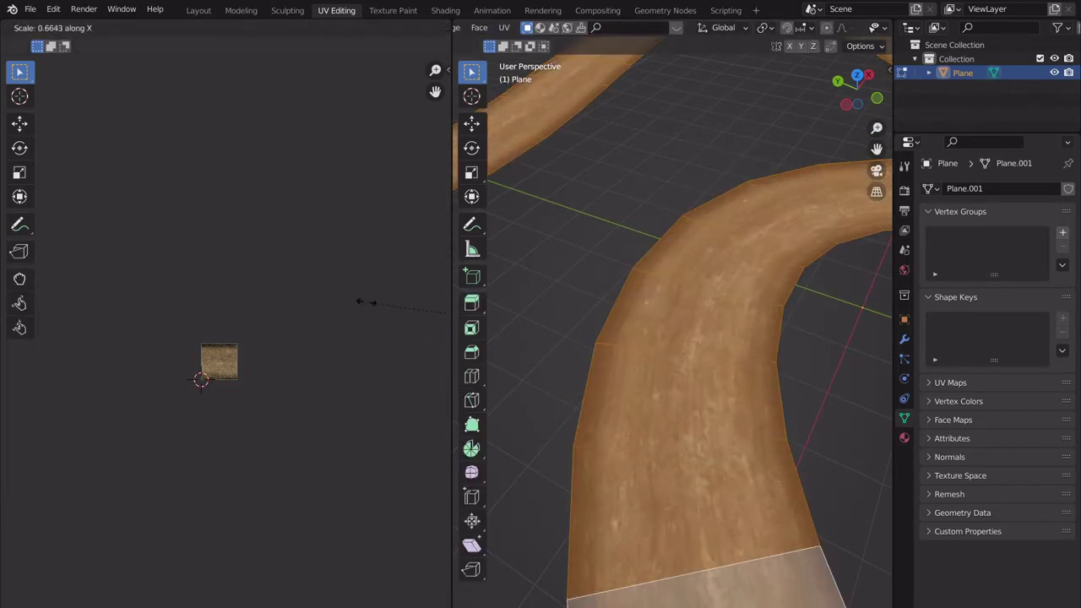
click(366, 302)
key(Tab)
mouse_move(743, 369)
middle_down()
mouse_move(750, 286)
mouse_move(718, 294)
mouse_move(663, 416)
middle_up()
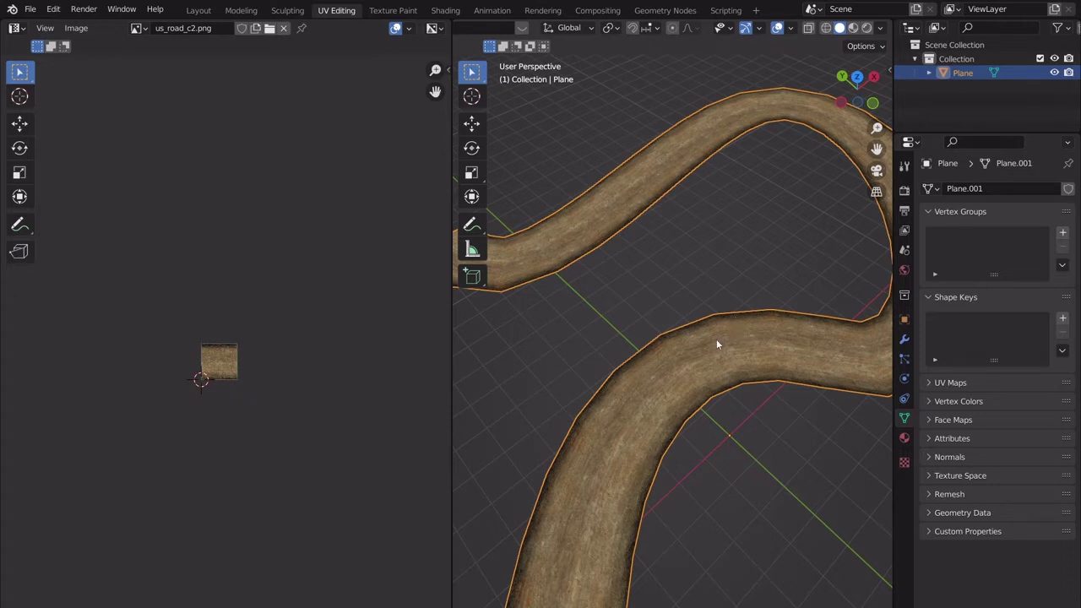
- Return to Edit Mode and show the UV Squares add-on's tools in the UV editor
scroll(716, 339, down, 4)
key(Tab)
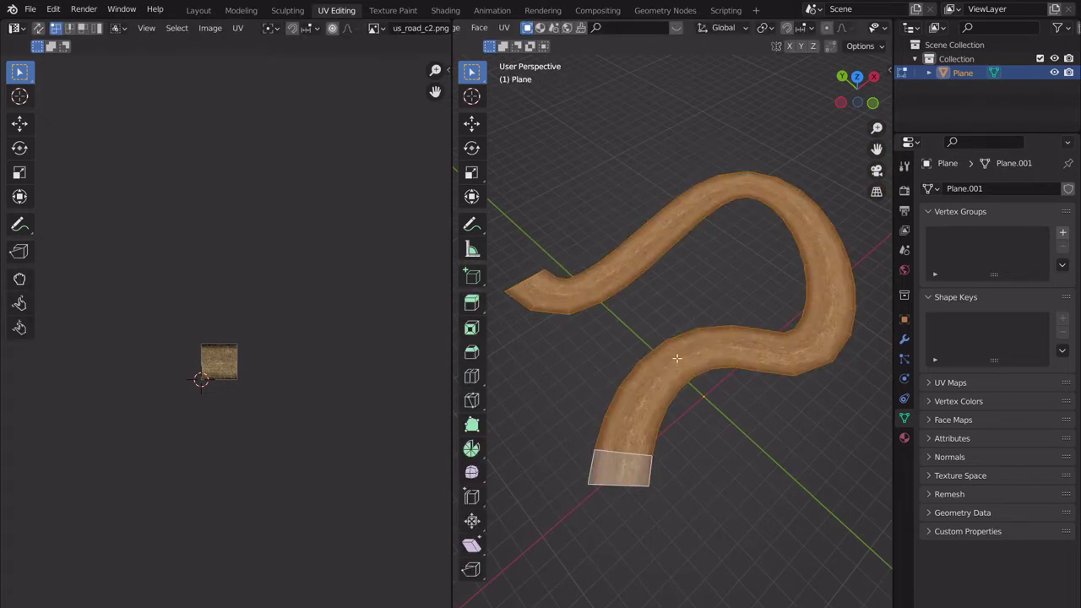
key(n)
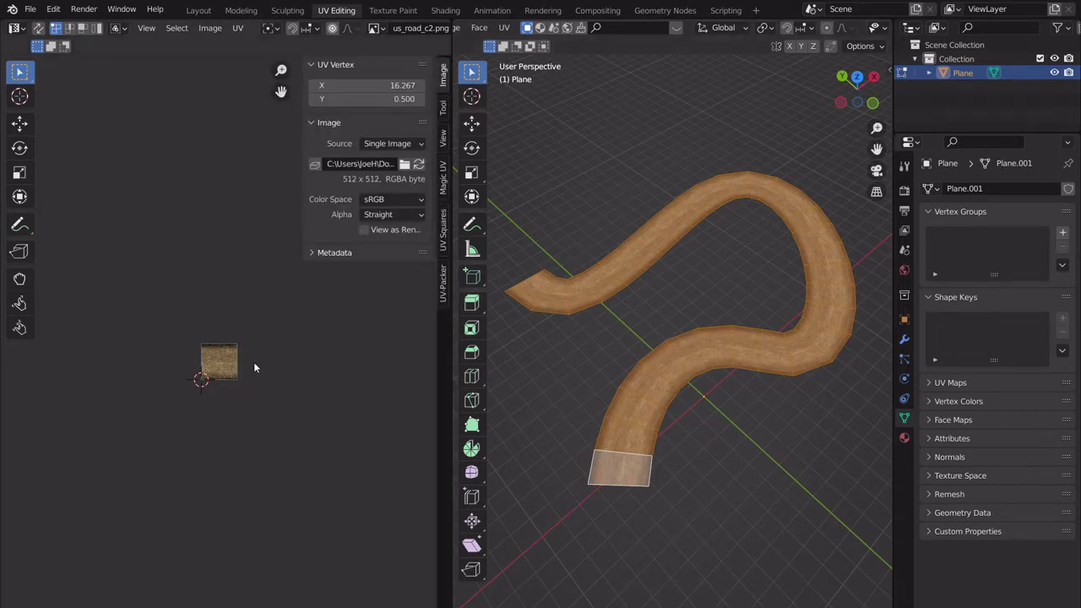
scroll(256, 359, down, 1)
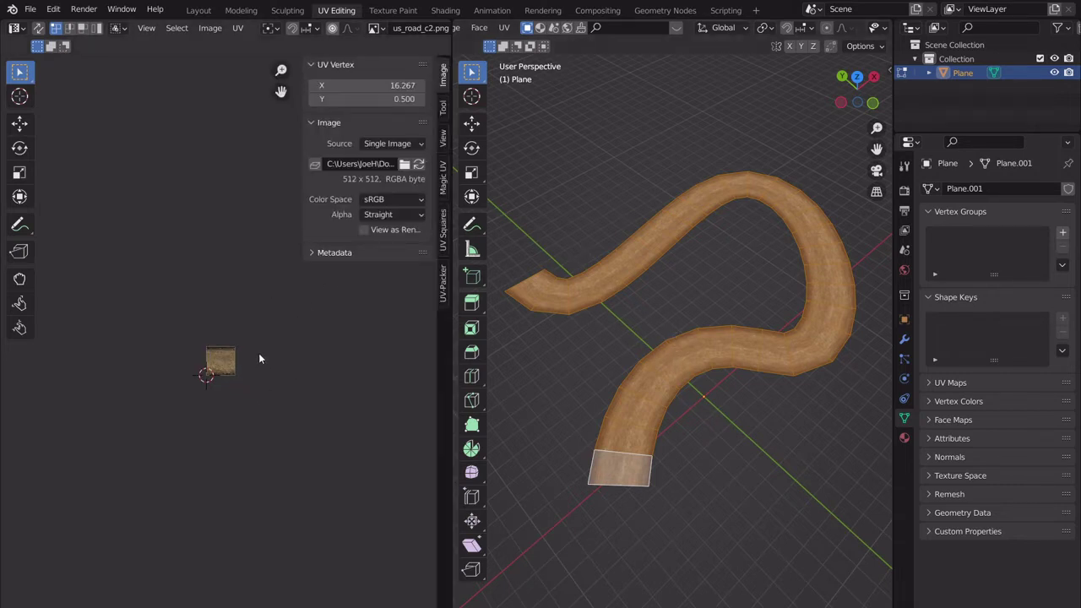
click(446, 228)
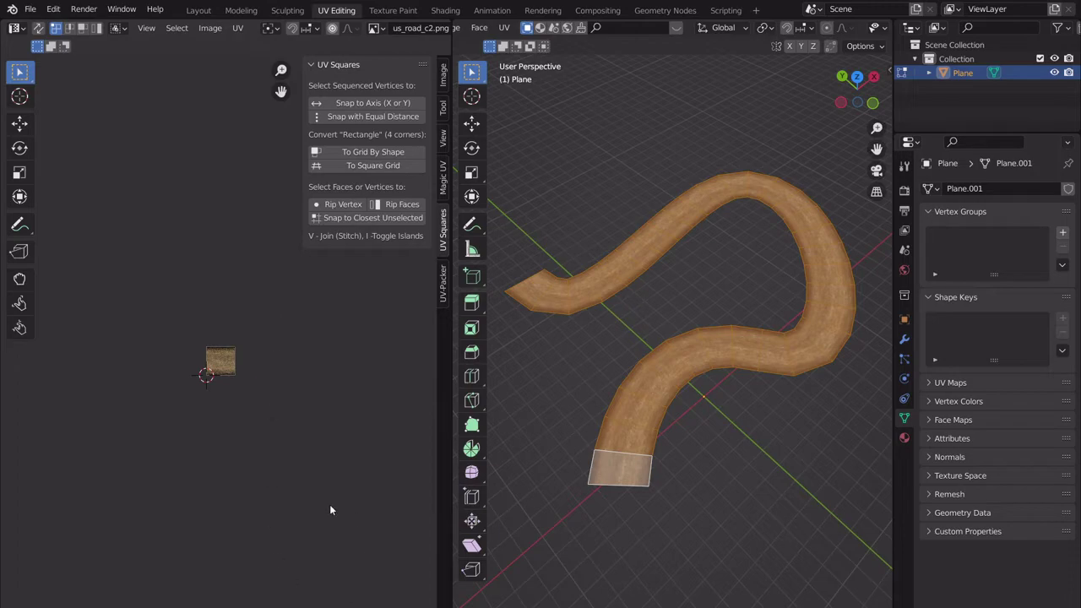
- Switch to the web browser, search for "uv squares" and read the installation notes on the add-on's GitHub page
key(super)
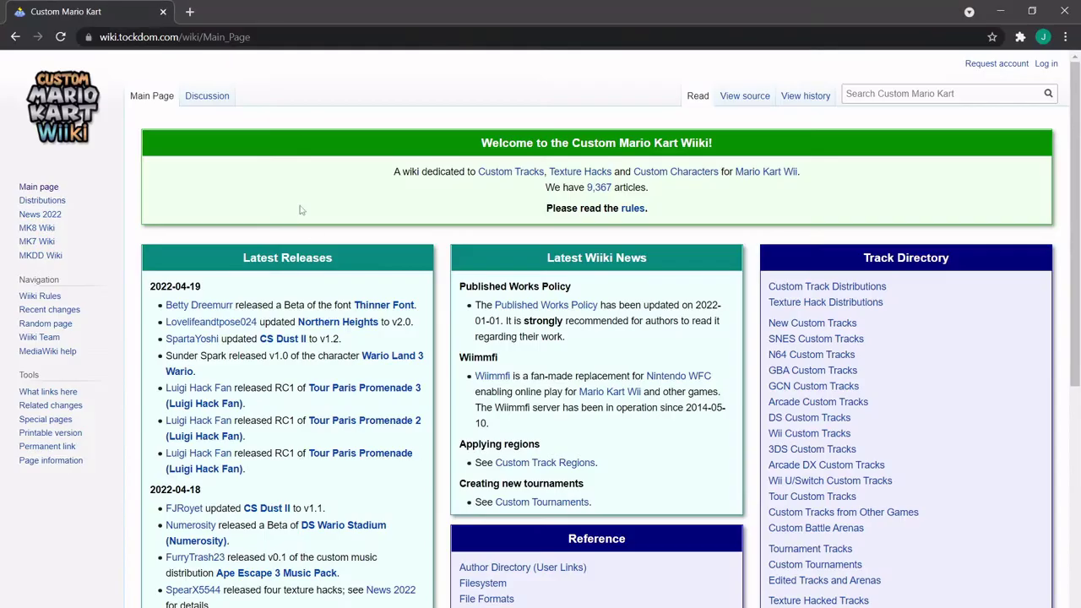
key(ctrl+t)
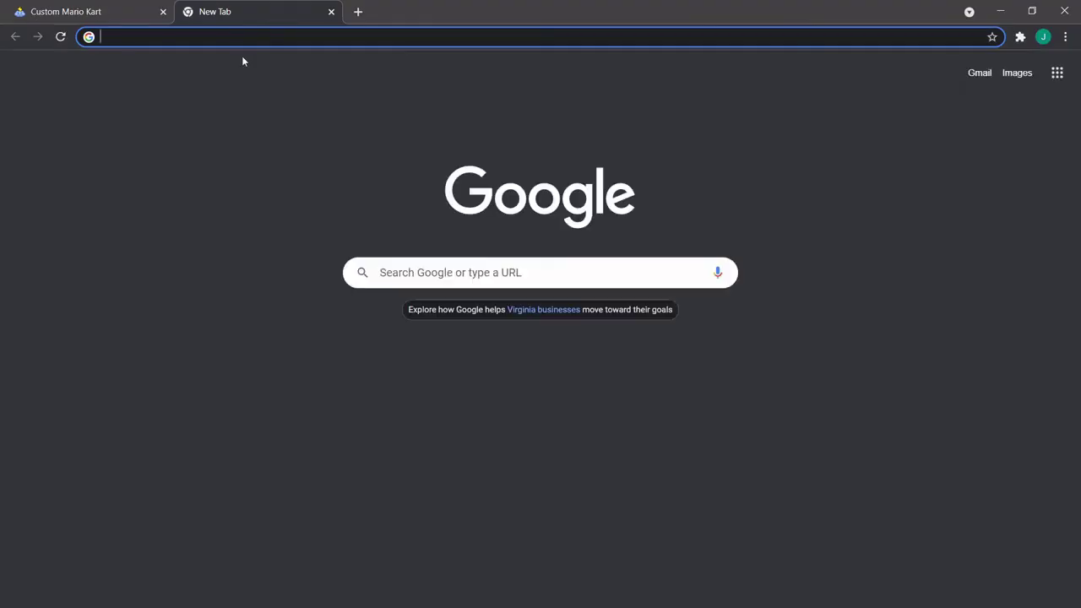
text(uv squares)
key(Return)
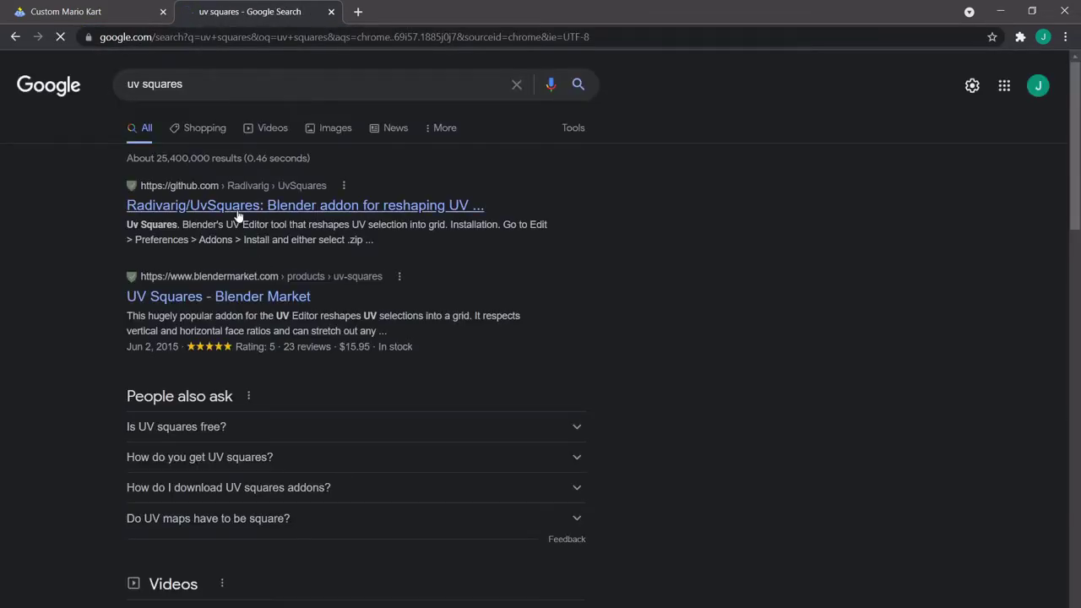
scroll(83, 451, down, 3)
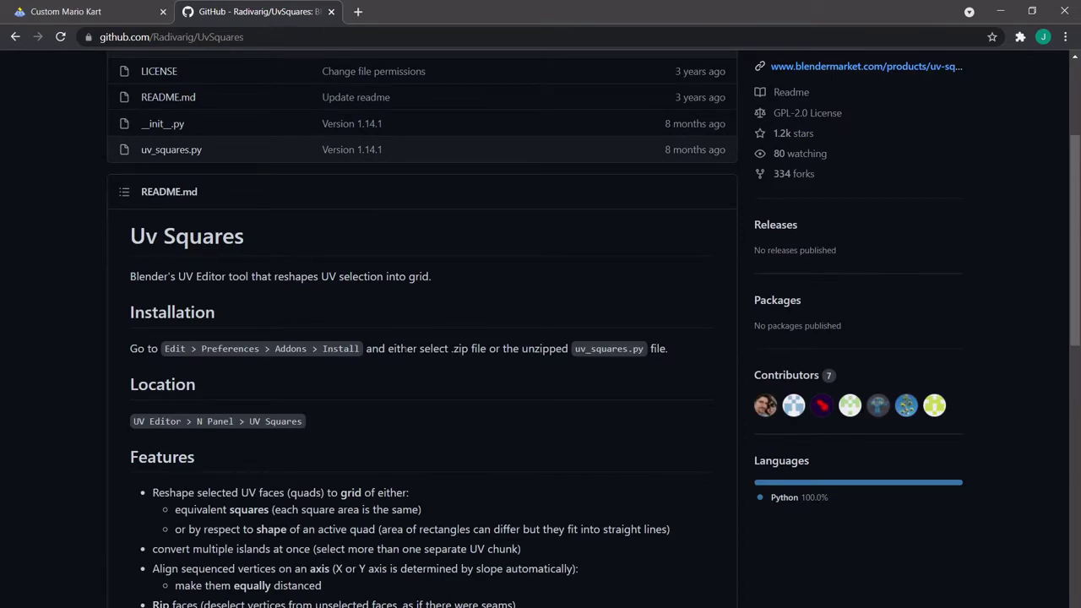
- Switch back to Blender, convert the whole road strip's UVs to a square grid with UV Squares, and undo the conversion
scroll(487, 379, up, 3)
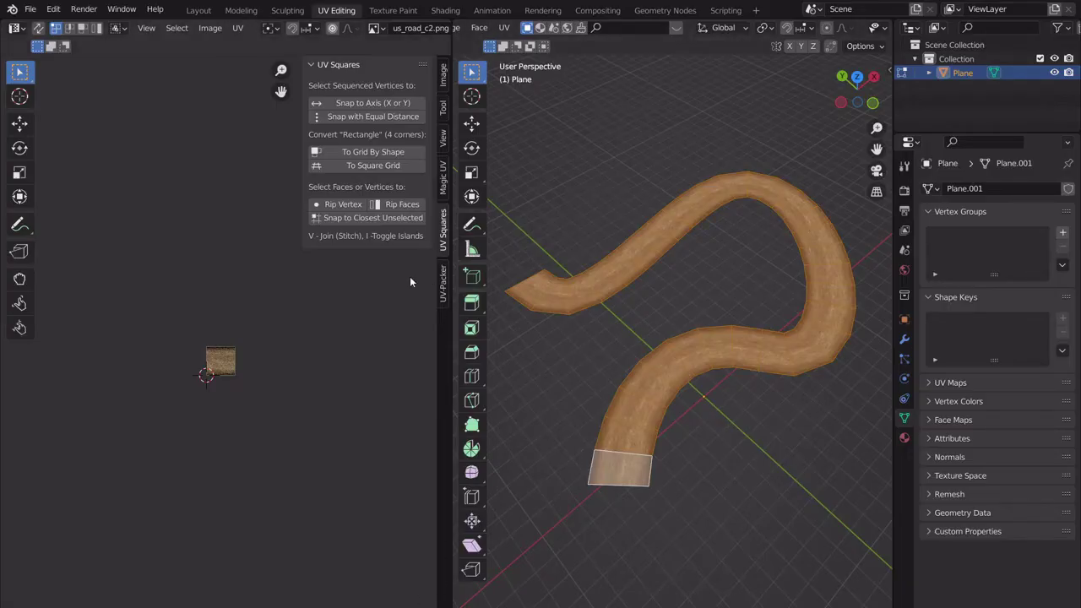
scroll(289, 330, down, 7)
middle_drag(300, 346, 324, 371)
scroll(199, 331, up, 5)
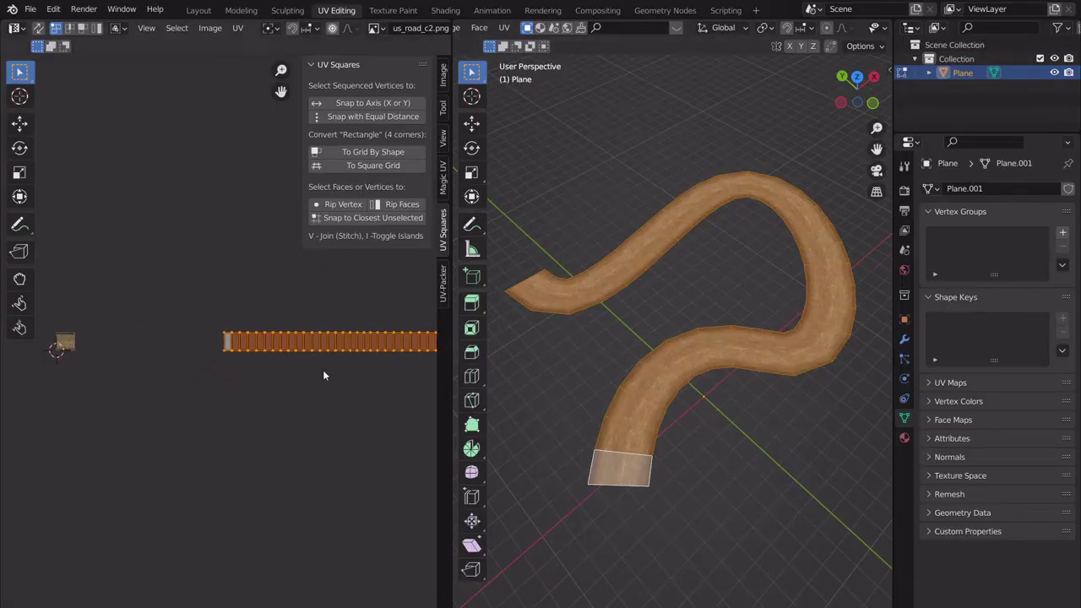
scroll(248, 391, up, 2)
middle_drag(242, 350, 311, 381)
scroll(273, 324, down, 1)
middle_drag(273, 323, 290, 332)
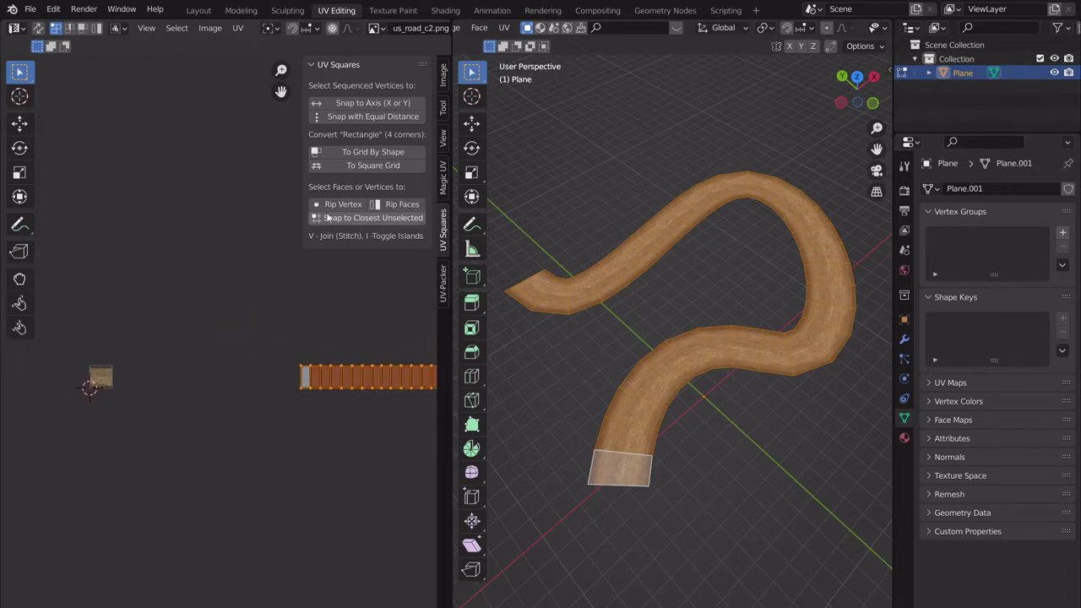
click(355, 166)
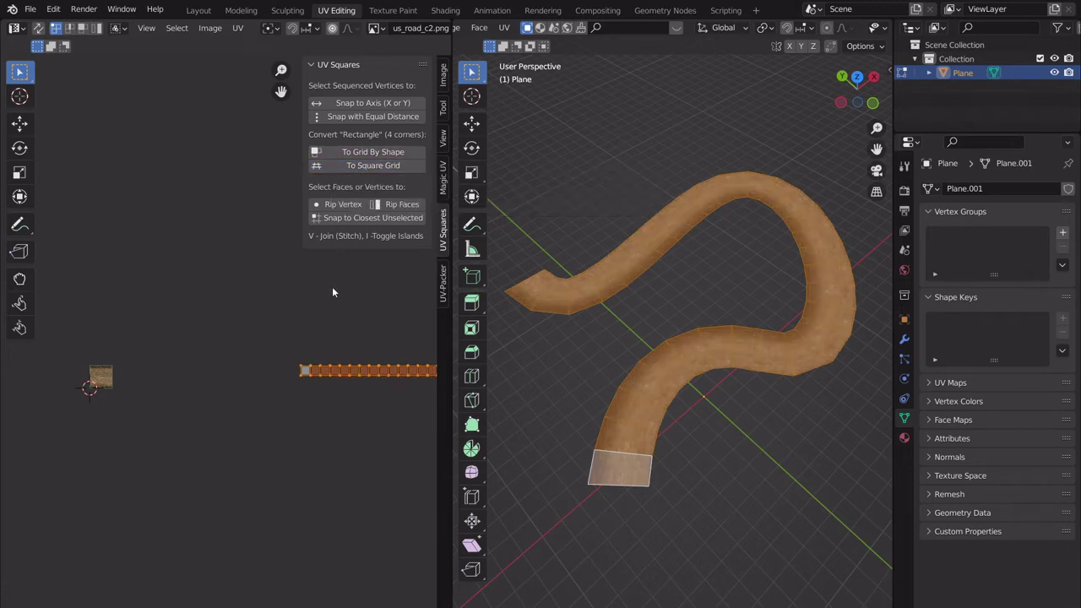
scroll(336, 348, up, 6)
middle_drag(335, 348, 168, 300)
scroll(156, 307, down, 8)
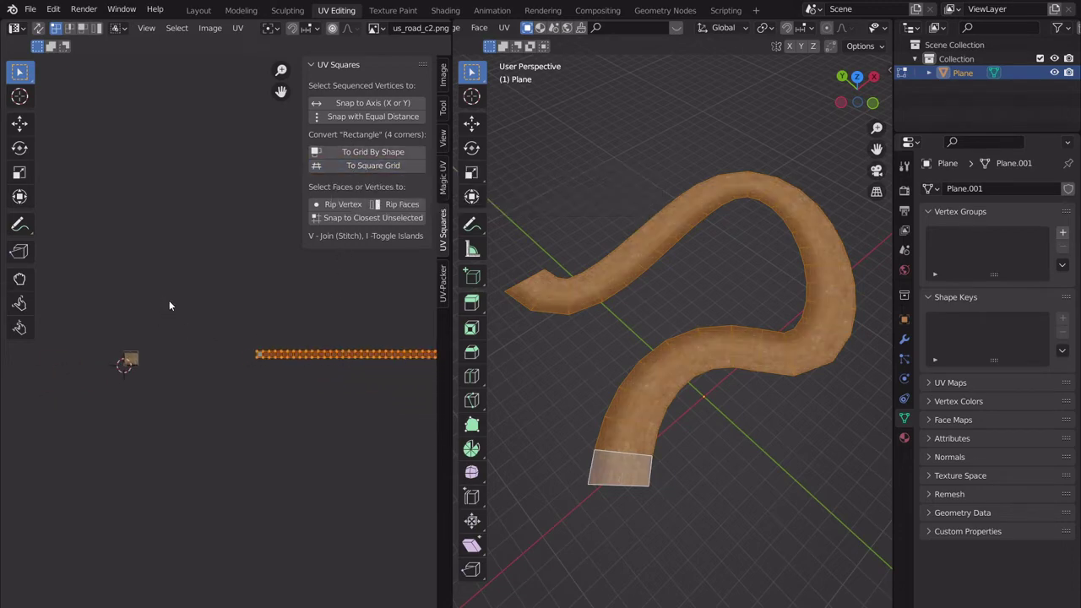
key(ctrl+z)
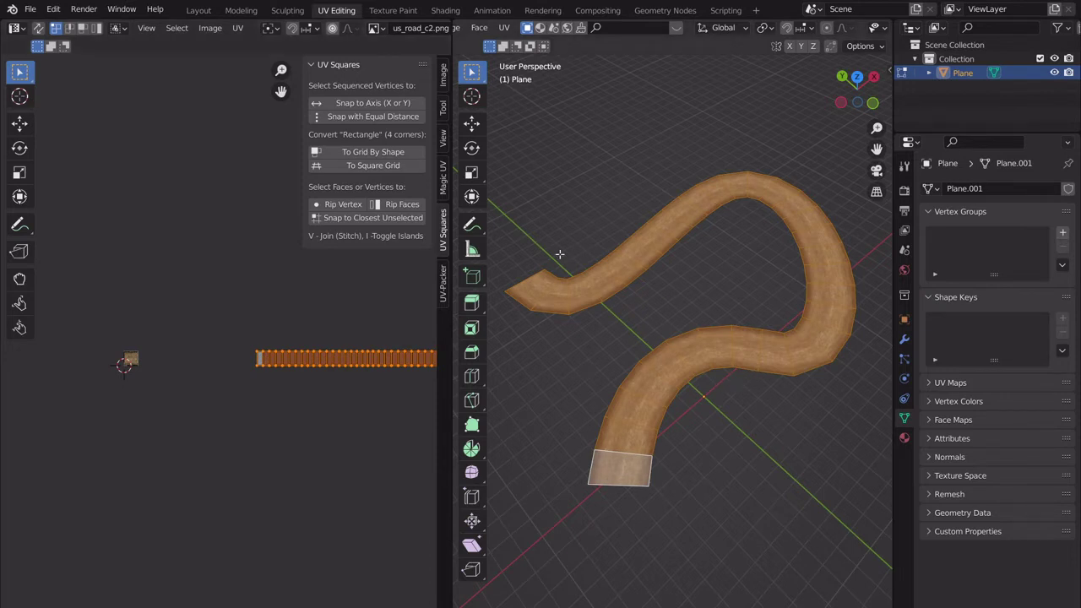
- Try the UV Squares square grid conversion on a single face near the road's near end, and undo it
click(659, 419)
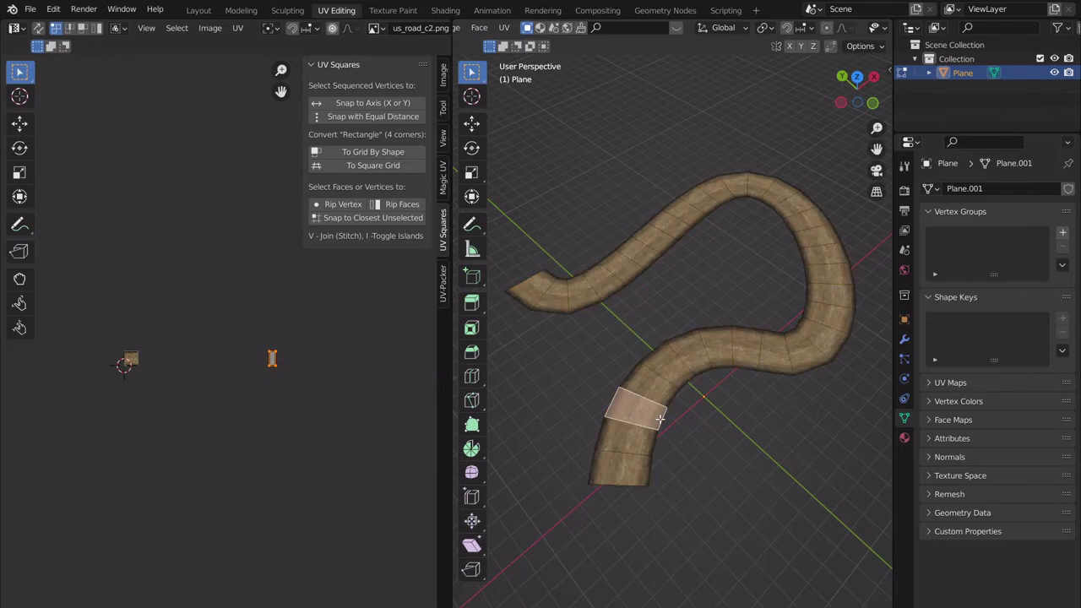
click(372, 165)
scroll(294, 385, up, 4)
scroll(295, 379, down, 2)
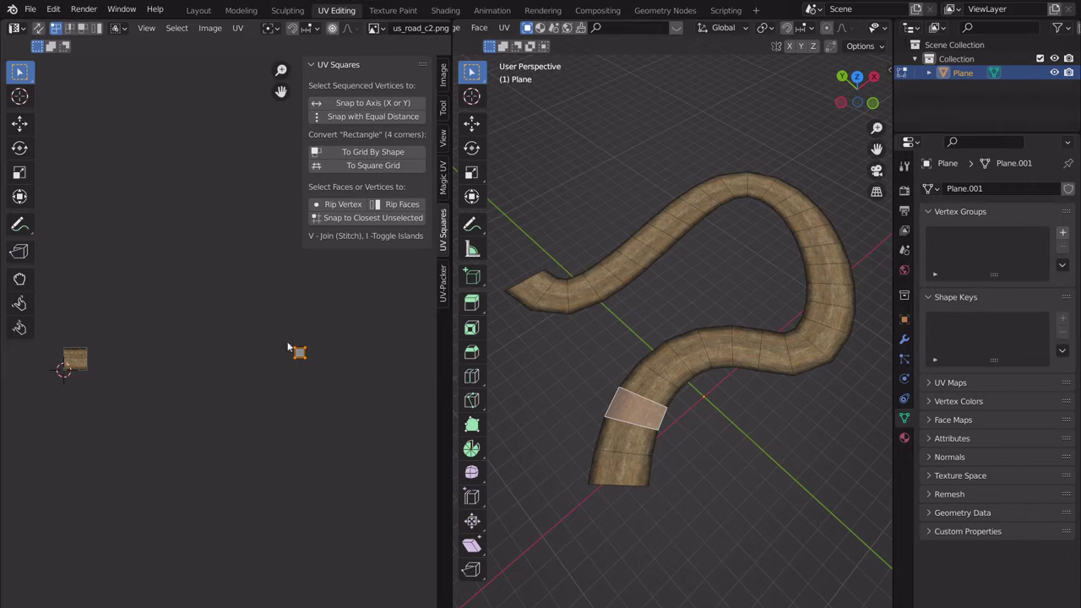
key(ctrl+z)
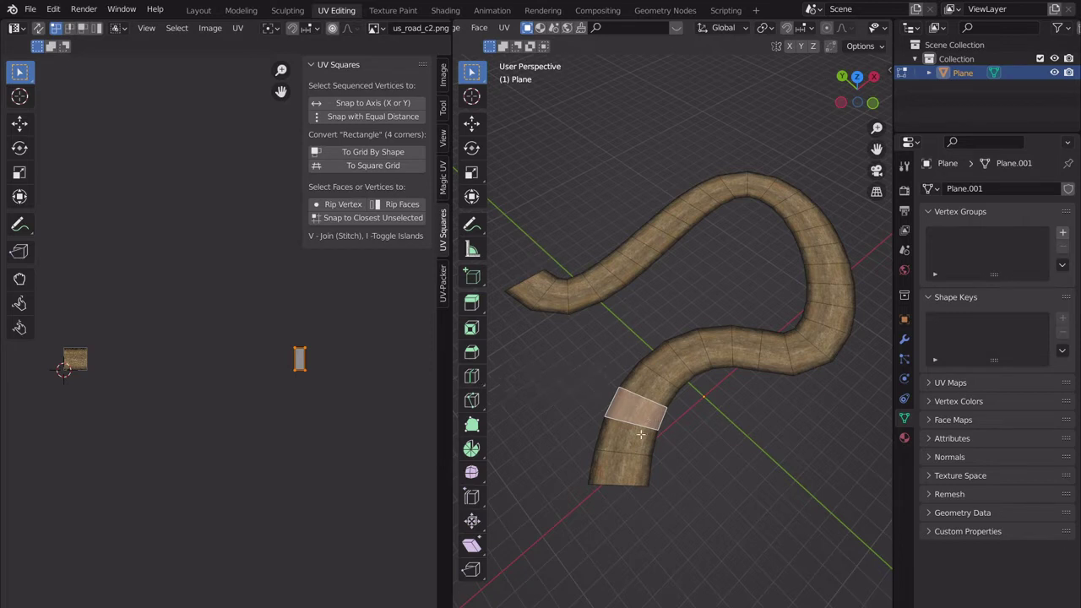
- Select the road faces from the near end to the far end and unwrap them into a fresh UV island
click(641, 461)
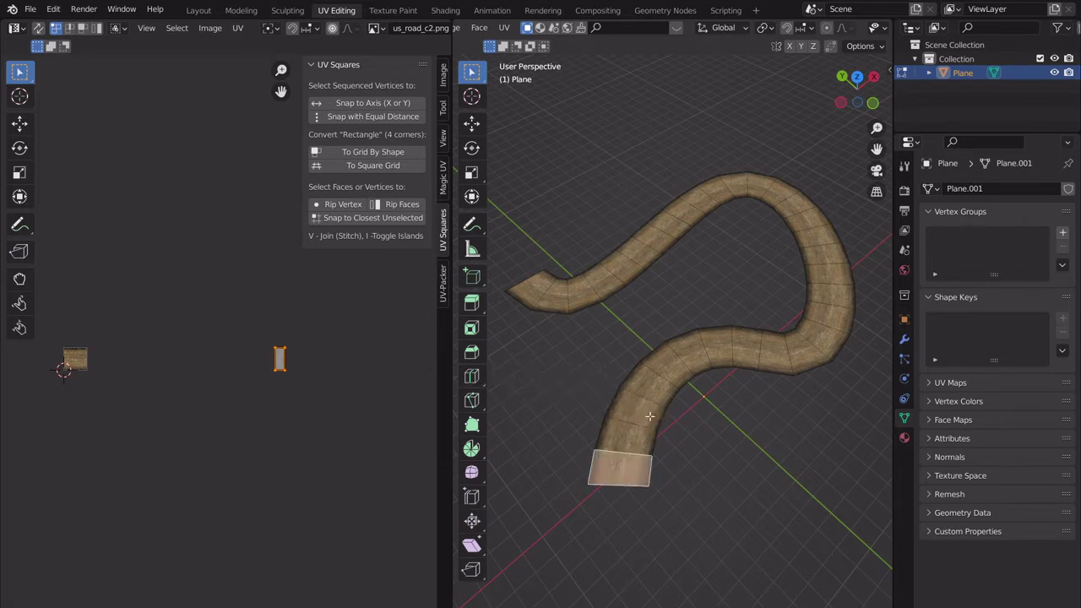
ctrl+click(823, 241)
ctrl+click(625, 261)
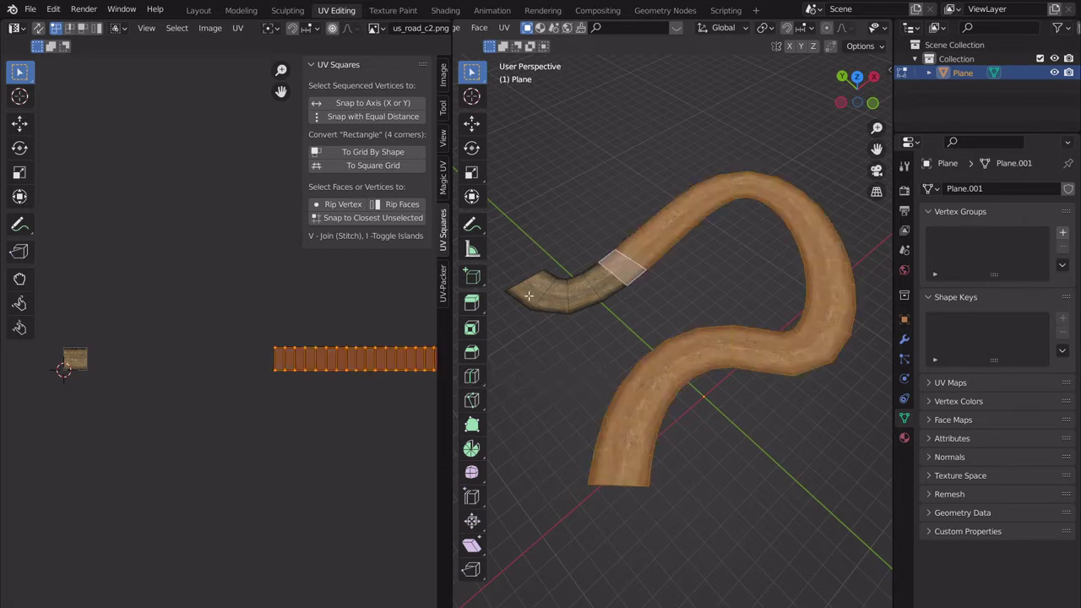
ctrl+click(530, 294)
key(u)
key(u)
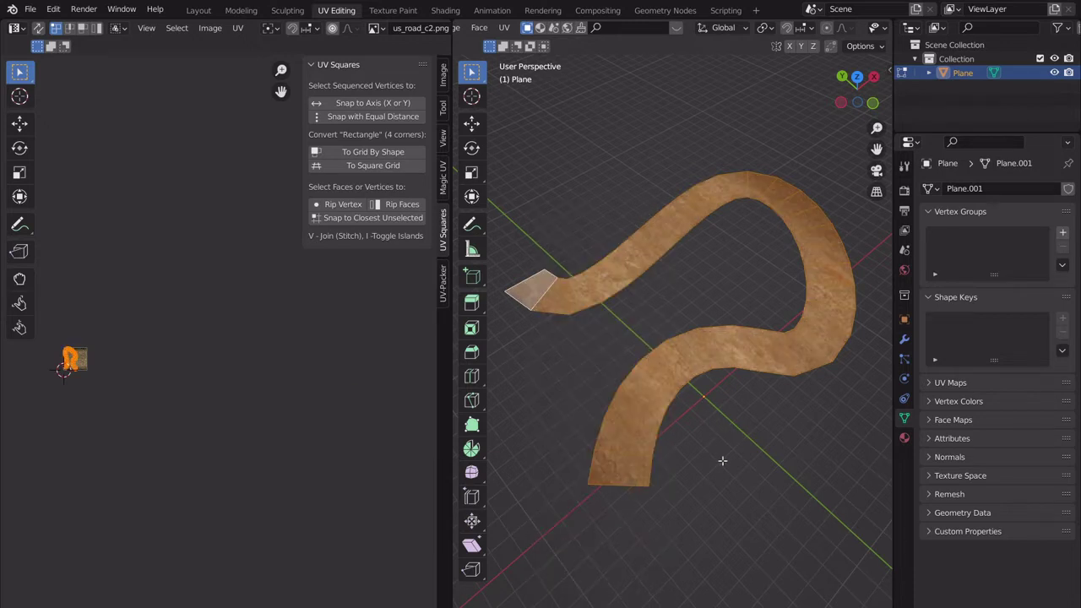
scroll(203, 372, up, 3)
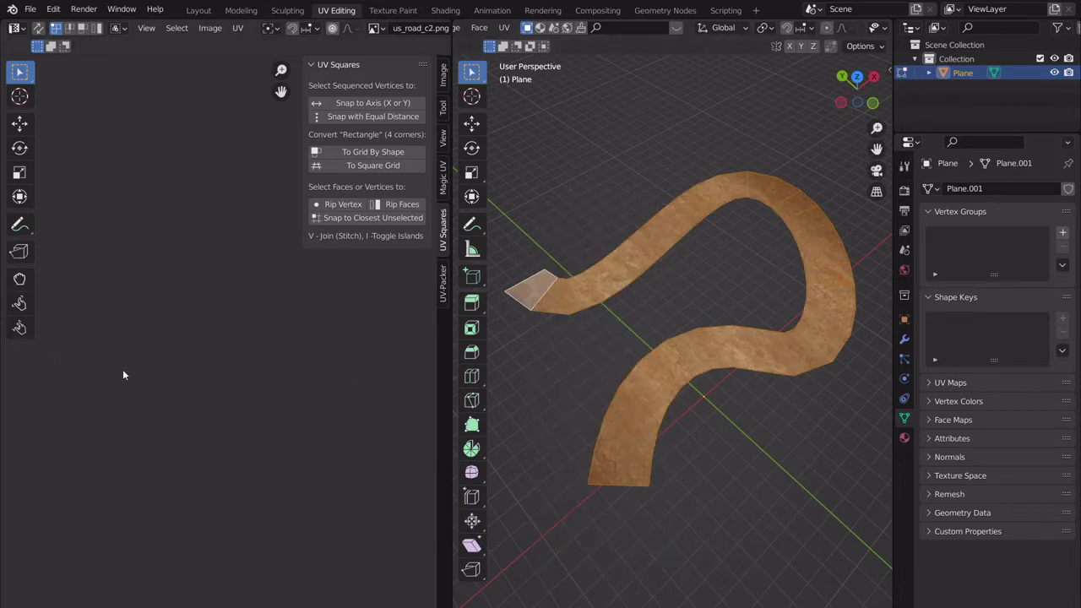
middle_drag(98, 377, 269, 388)
scroll(204, 427, up, 2)
middle_drag(205, 429, 303, 386)
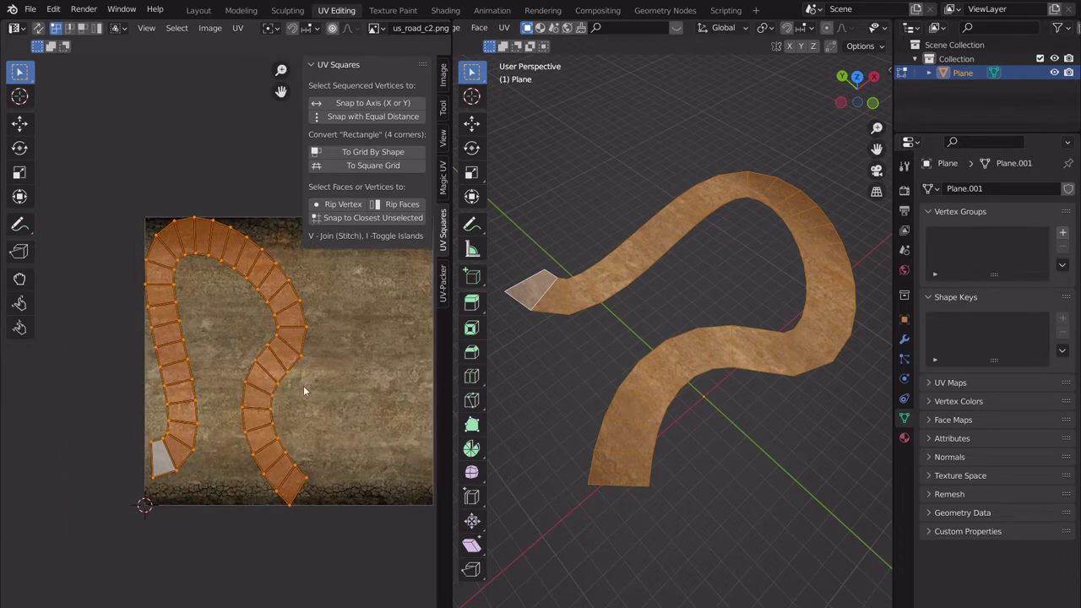
- View the road from the top and select the run of eight faces along its gently curved upper stretch
middle_drag(666, 295, 706, 346)
click(859, 83)
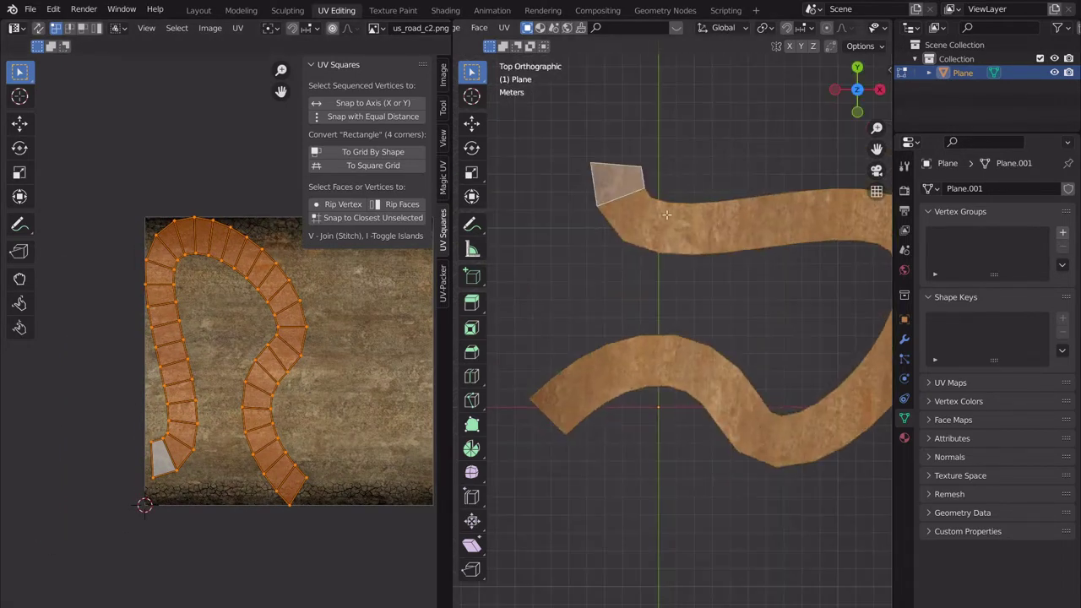
scroll(691, 346, up, 2)
shift+middle_drag(665, 236, 499, 354)
scroll(671, 332, up, 1)
click(634, 271)
scroll(673, 342, down, 2)
click(698, 340)
ctrl+click(664, 329)
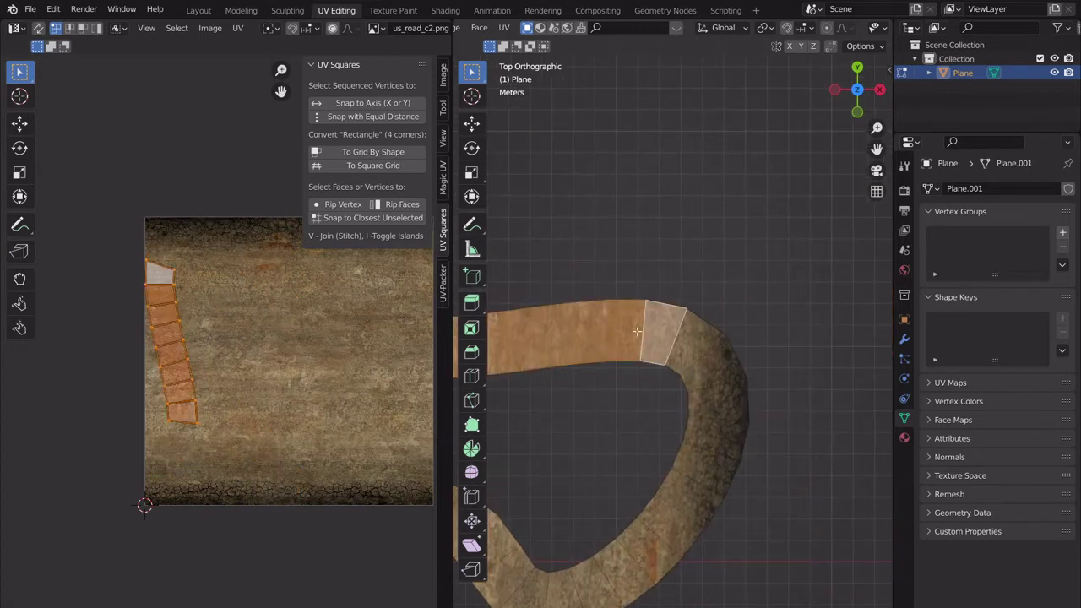
shift+middle_drag(610, 343, 760, 350)
- Project the selected faces' UVs from the top view and scale them up until the strip nearly spans the texture's height
key(u)
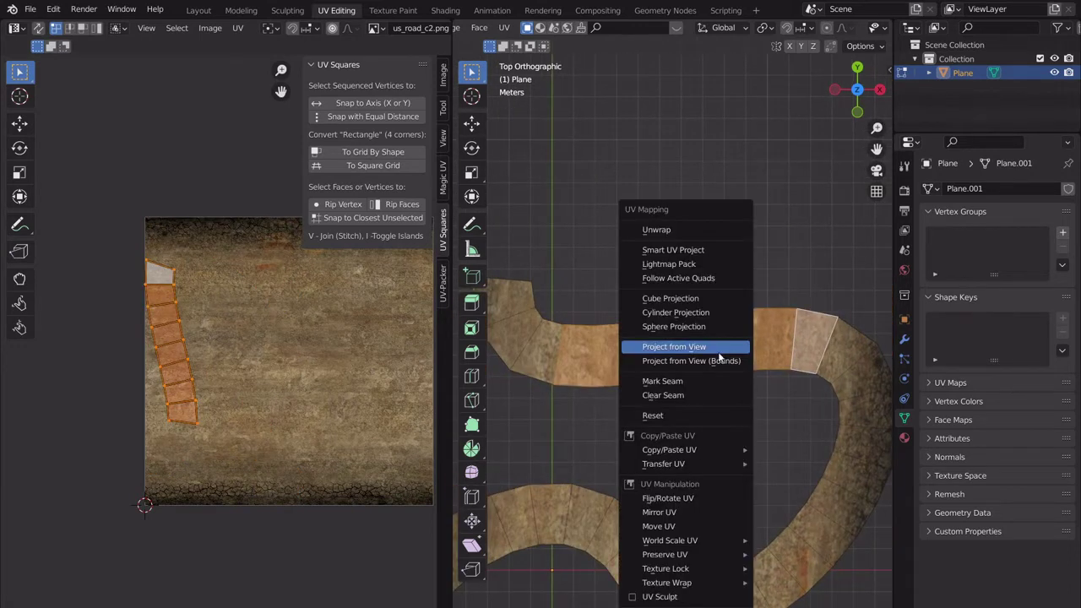
click(718, 348)
scroll(352, 380, down, 2)
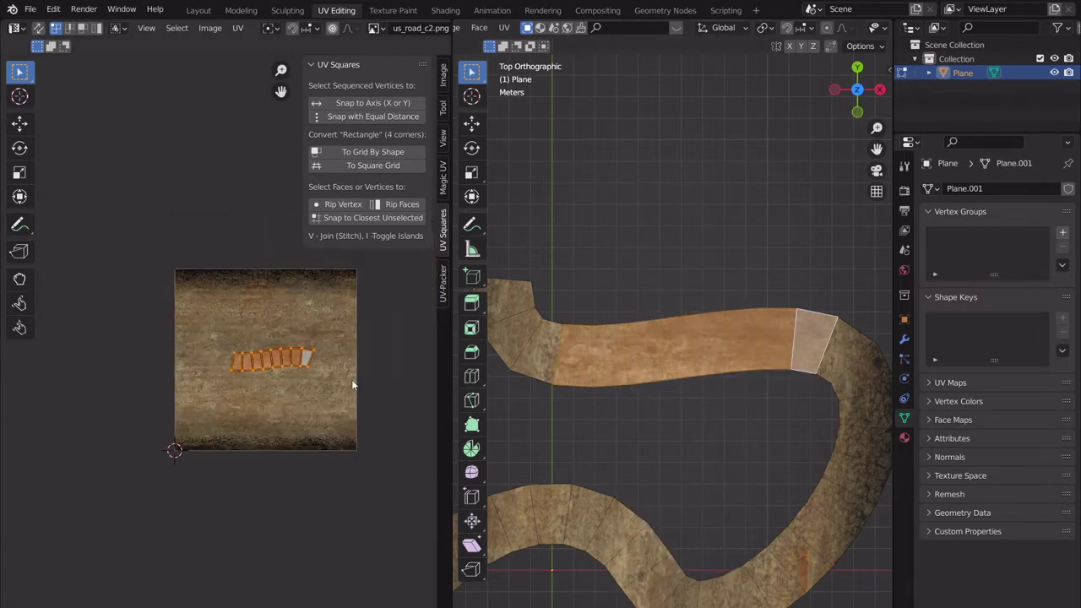
middle_drag(351, 379, 274, 373)
key(s)
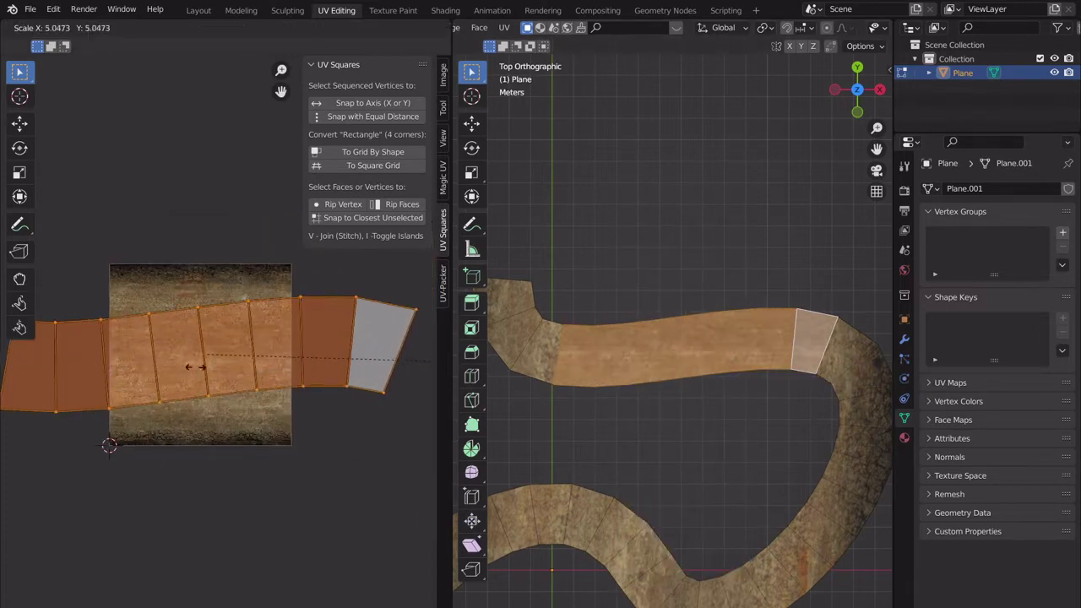
click(67, 362)
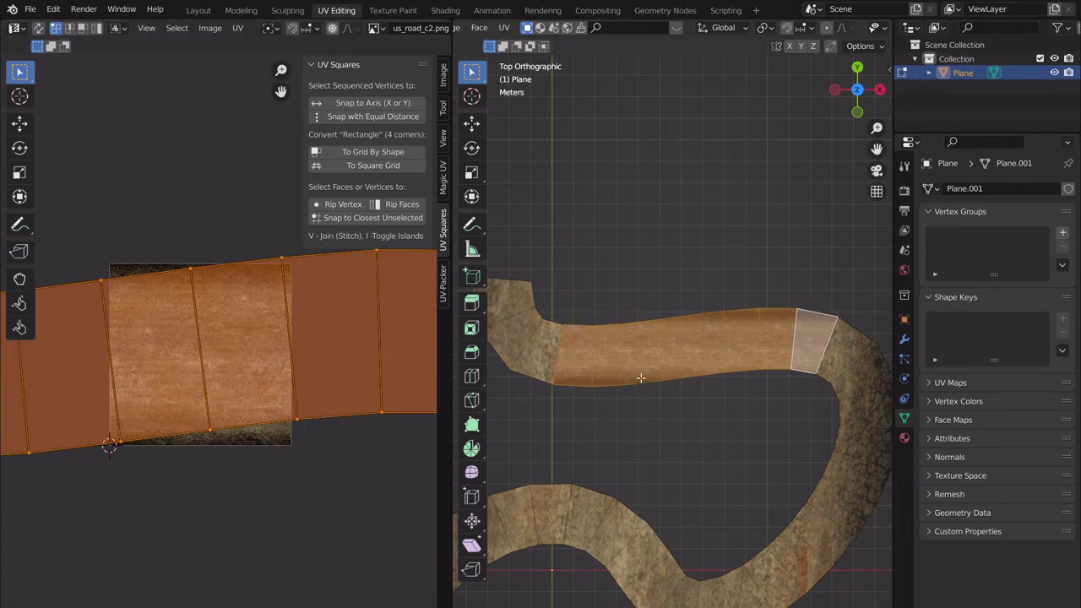
- Examine how the texture runs along the projected road section and its borders in the top view
scroll(645, 372, down, 1)
scroll(645, 373, up, 2)
scroll(640, 378, down, 1)
scroll(533, 398, down, 2)
scroll(700, 361, up, 4)
scroll(701, 362, up, 1)
scroll(701, 361, down, 1)
shift+middle_drag(818, 331, 717, 340)
scroll(717, 341, up, 1)
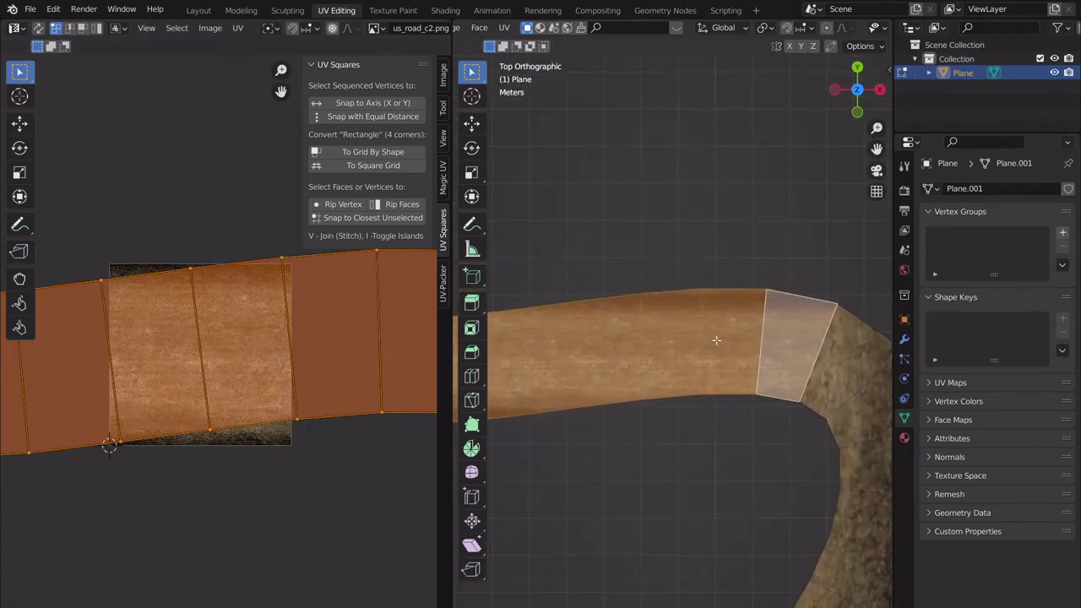
scroll(612, 326, down, 4)
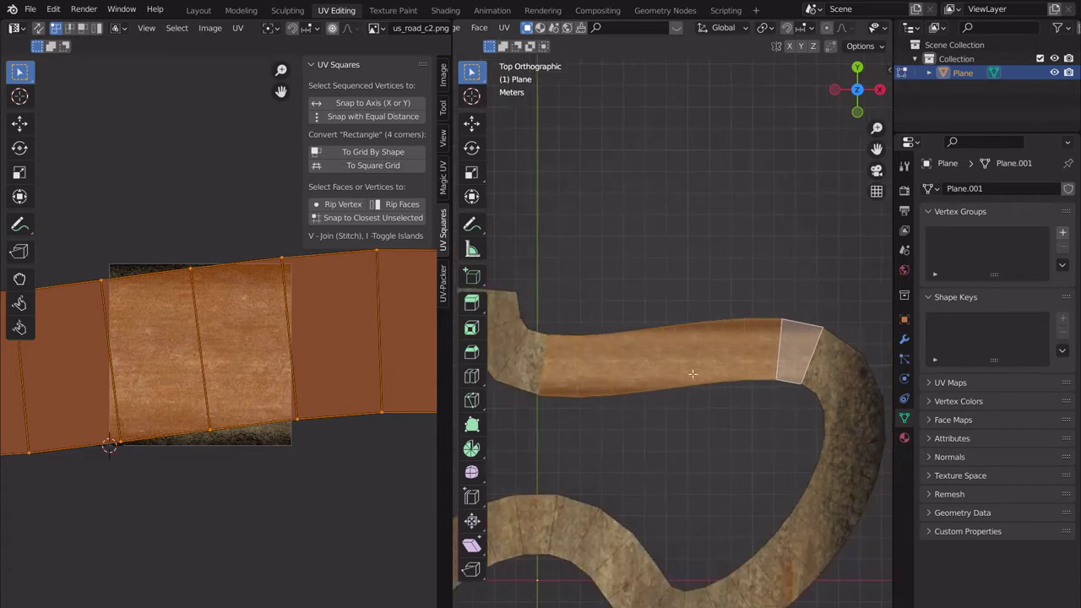
scroll(623, 370, up, 2)
- Flatten the strip's lower row of UV vertices with a Y scale of 0 and move it about -0.047 along Y
scroll(155, 397, down, 4)
drag(407, 416, 71, 342)
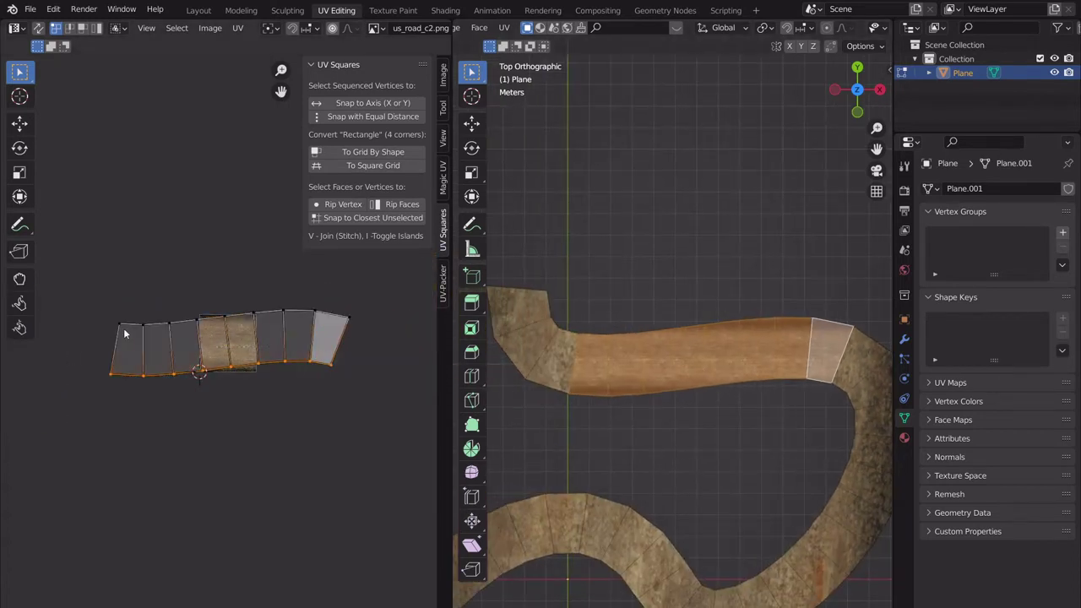
key(s)
key(y)
key(0)
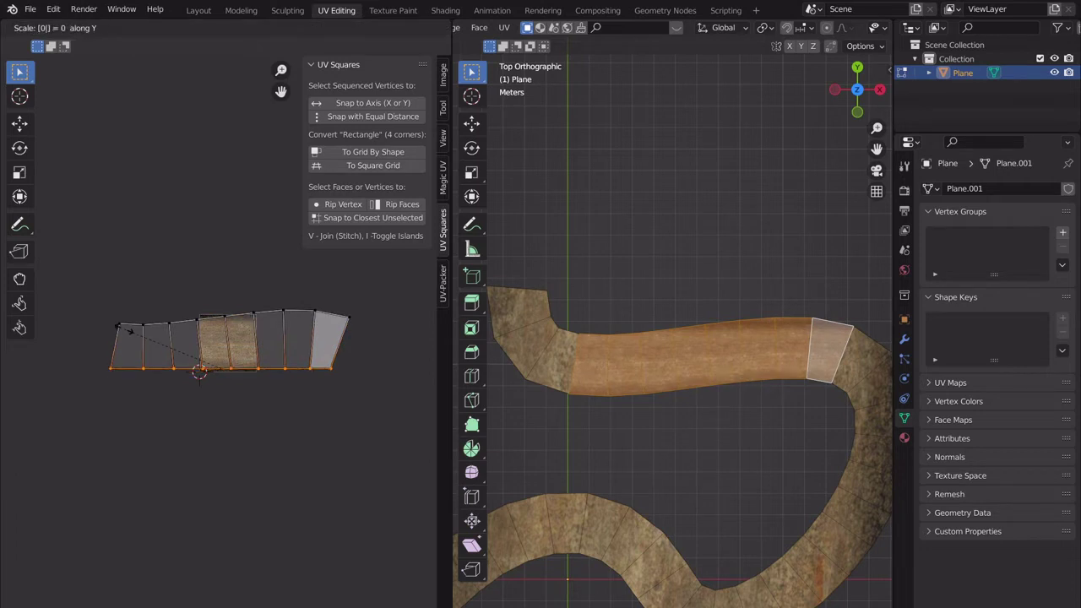
key(Return)
scroll(145, 323, up, 4)
key(g)
key(y)
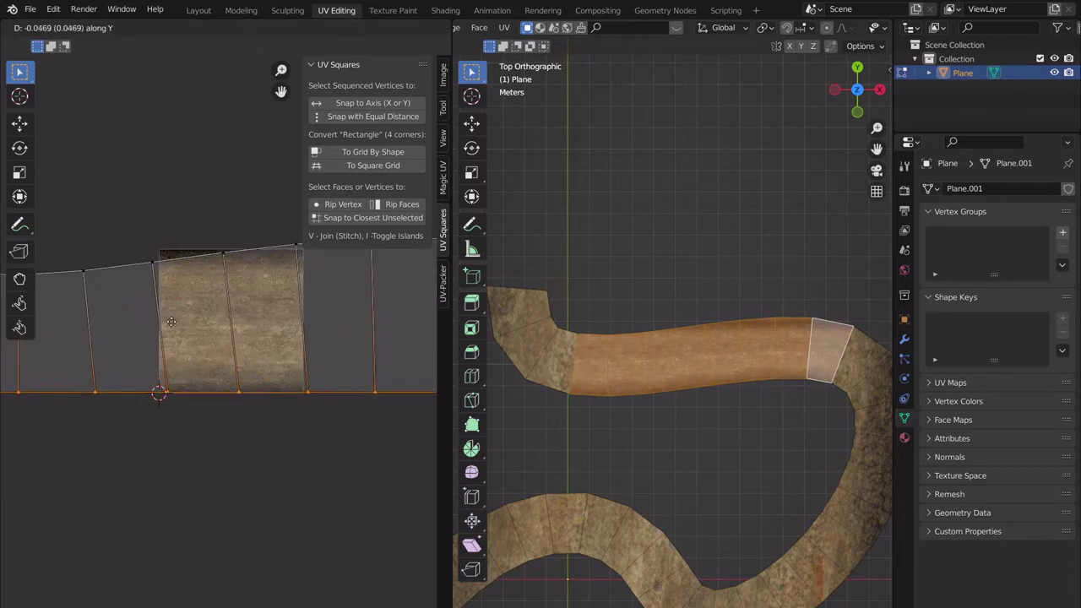
click(170, 321)
- Flatten the strip's upper row of UV vertices with a Y scale of 0 and align it with the texture's upper edge
scroll(280, 338, down, 6)
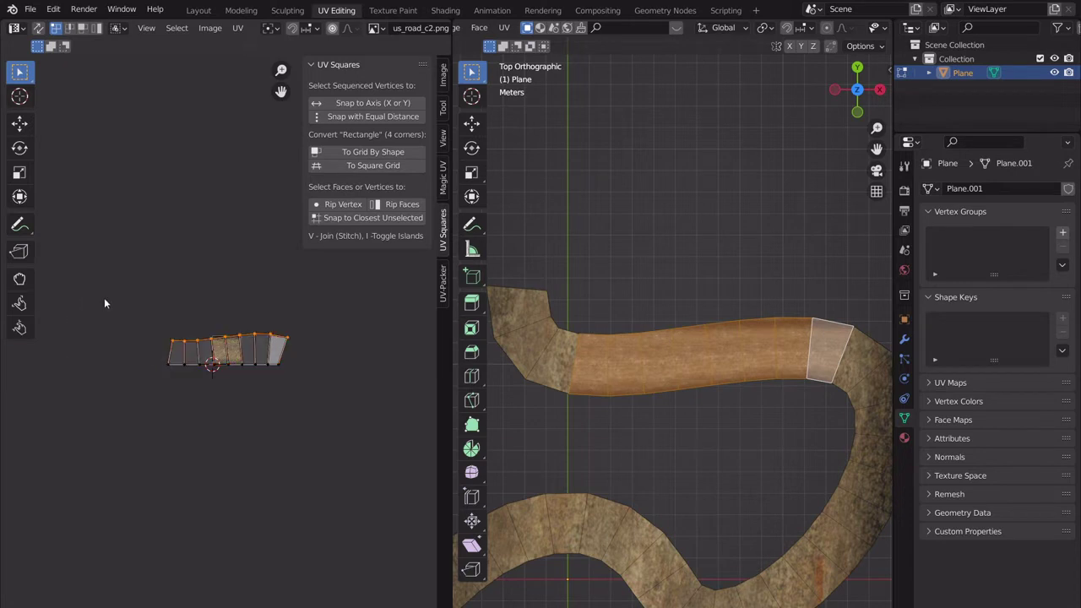
key(s)
key(y)
key(0)
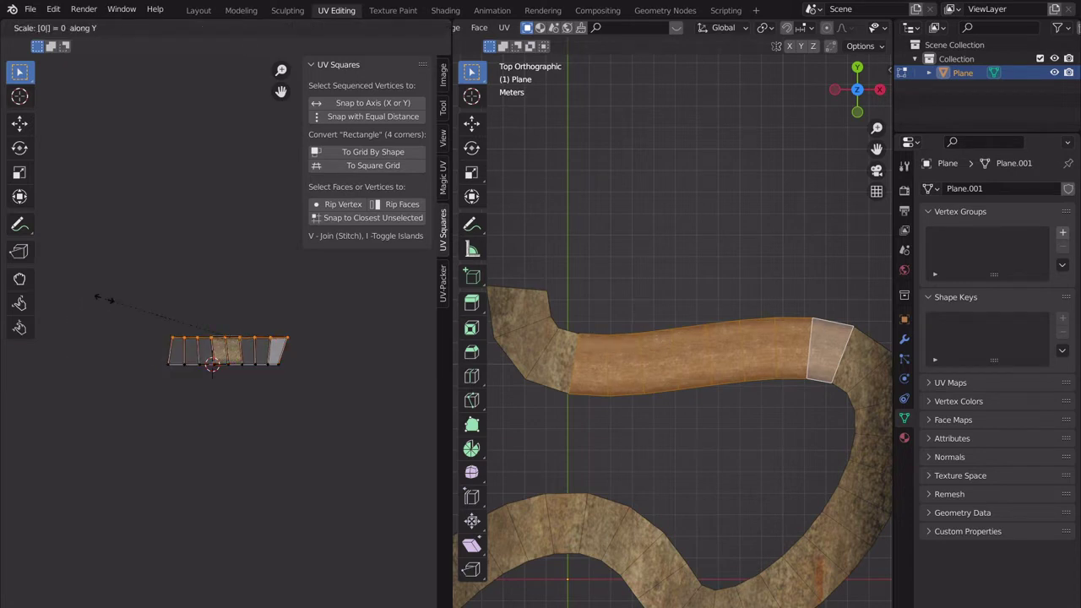
key(Return)
scroll(216, 319, up, 6)
key(g)
key(y)
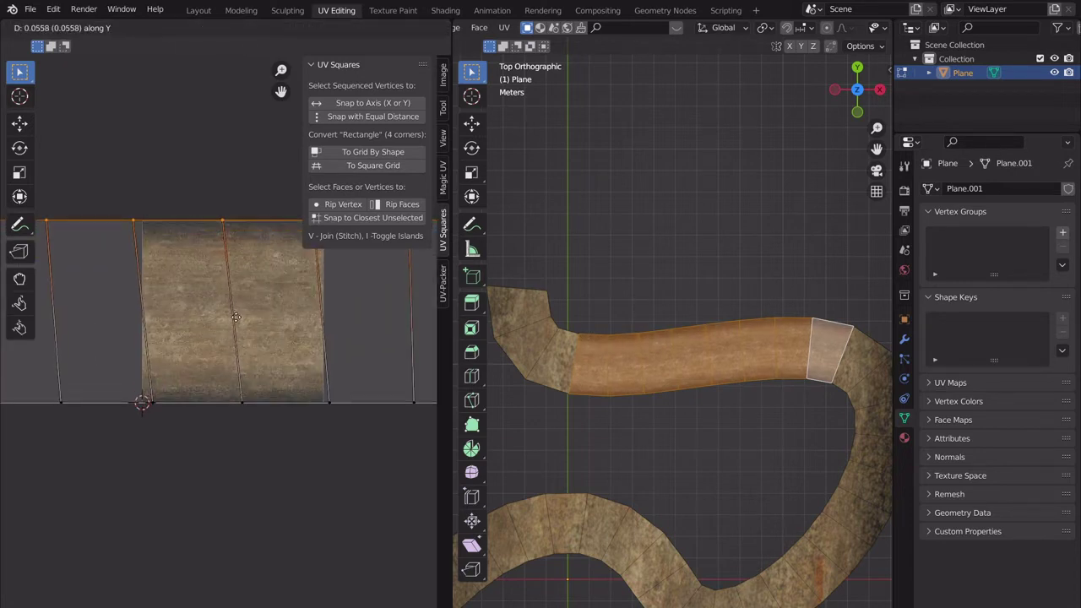
click(239, 323)
scroll(250, 342, down, 6)
key(a)
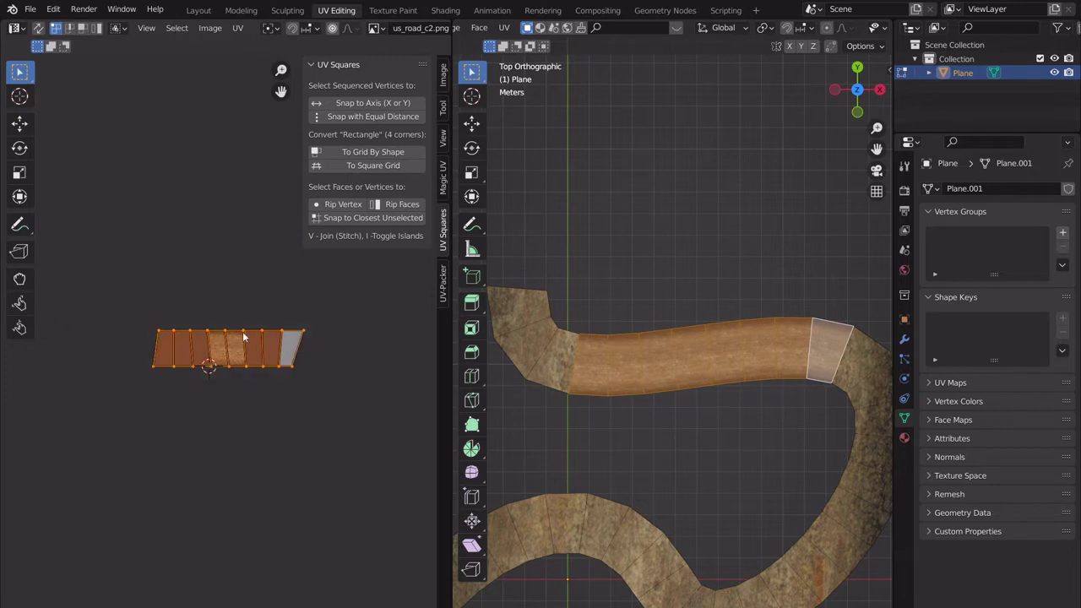
key(s)
key(y)
key(0)
right_click(240, 333)
- Straighten the slanted end edge of the strip's highlighted active face in the UV layout with an X scale of 0
scroll(238, 350, up, 3)
middle_drag(302, 378, 129, 354)
scroll(128, 354, up, 1)
scroll(206, 367, up, 1)
click(208, 308)
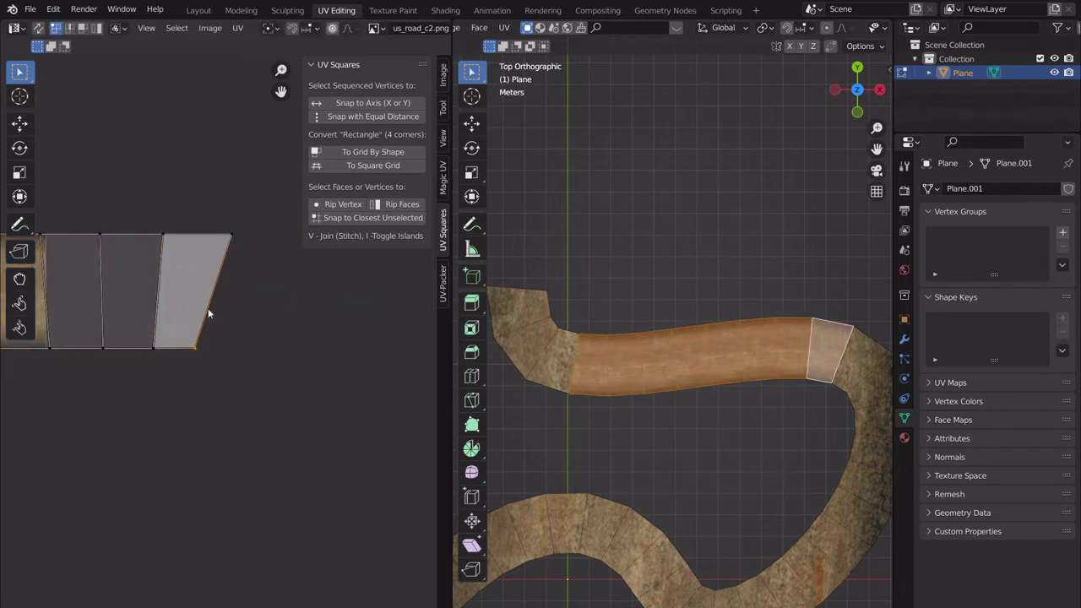
key(s)
key(x)
key(0)
key(Return)
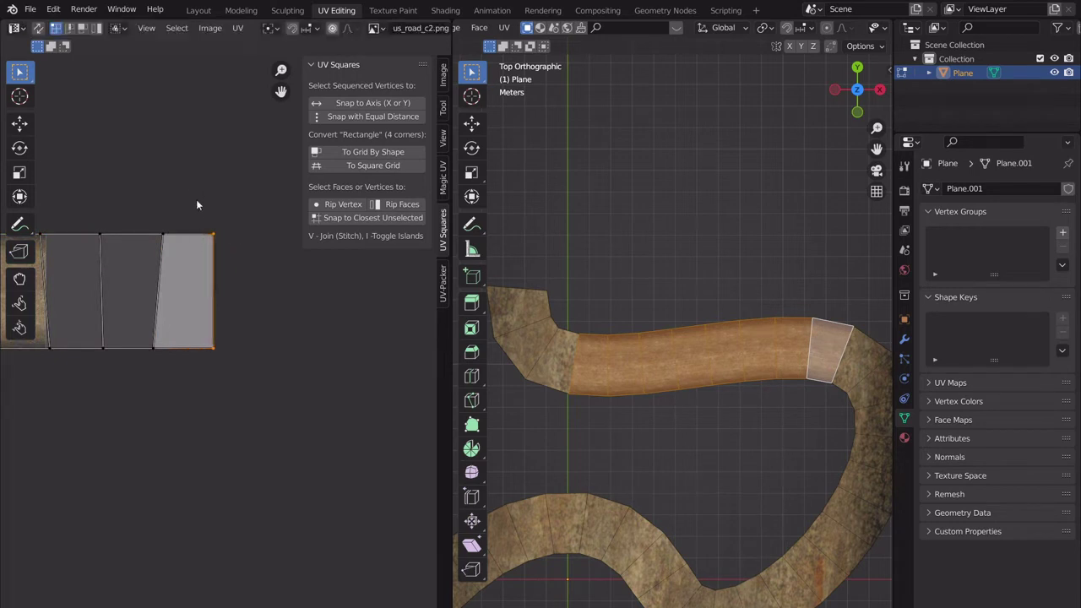
- Straighten the active face's inner cross edge in the UV layout with an X scale of 0
scroll(186, 335, down, 3)
key(s)
key(x)
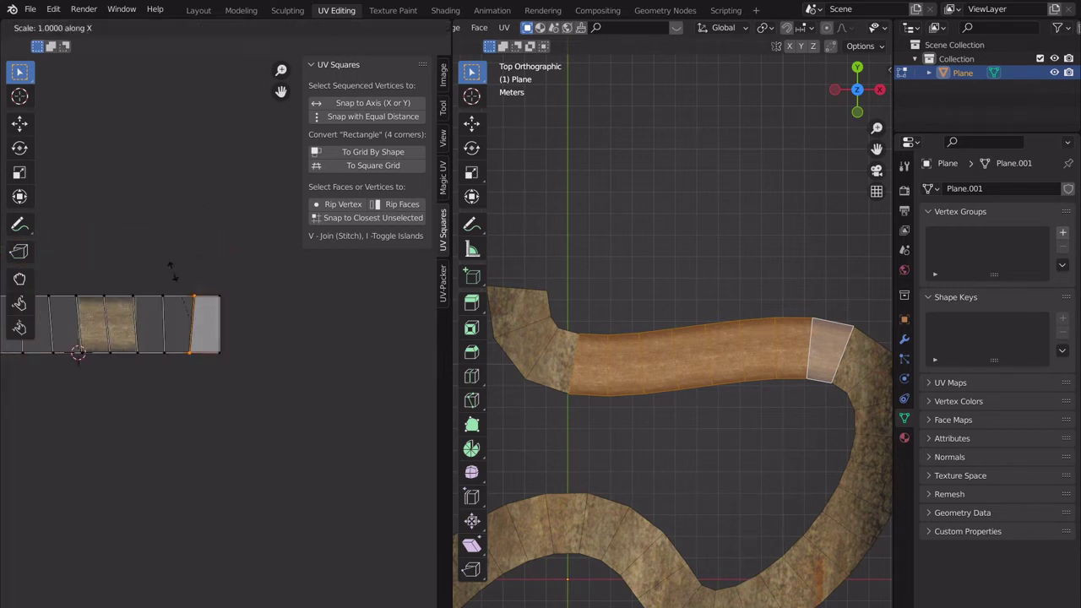
key(0)
key(Return)
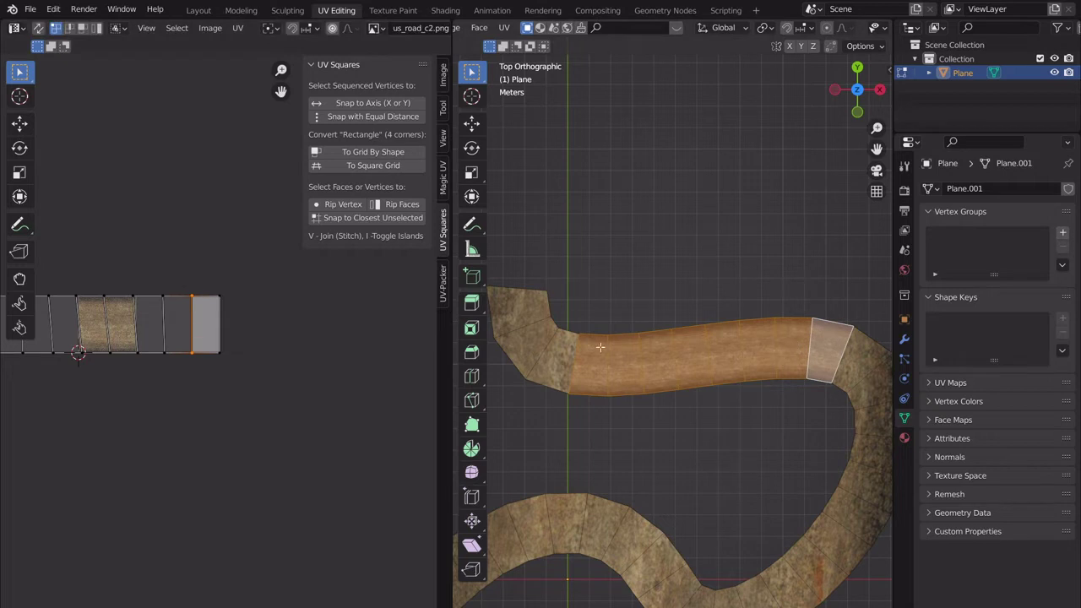
- Straighten the edge at the strip's opposite end in the UV layout with an X scale of 0, and select all UVs
scroll(208, 328, down, 2)
middle_drag(206, 327, 251, 371)
scroll(157, 372, up, 3)
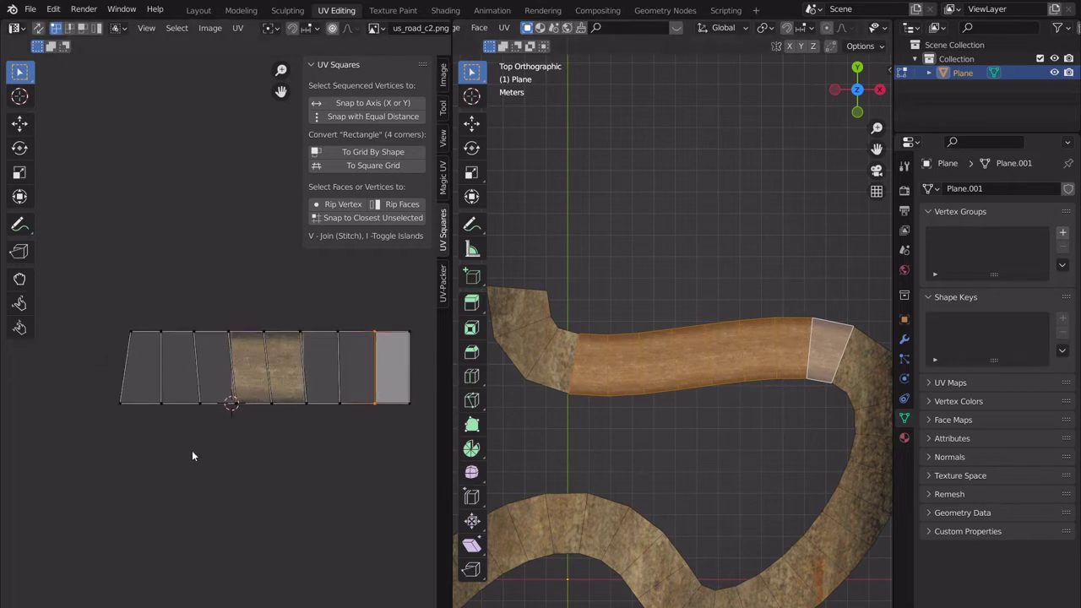
drag(144, 417, 98, 305)
key(s)
key(x)
key(0)
key(Return)
key(a)
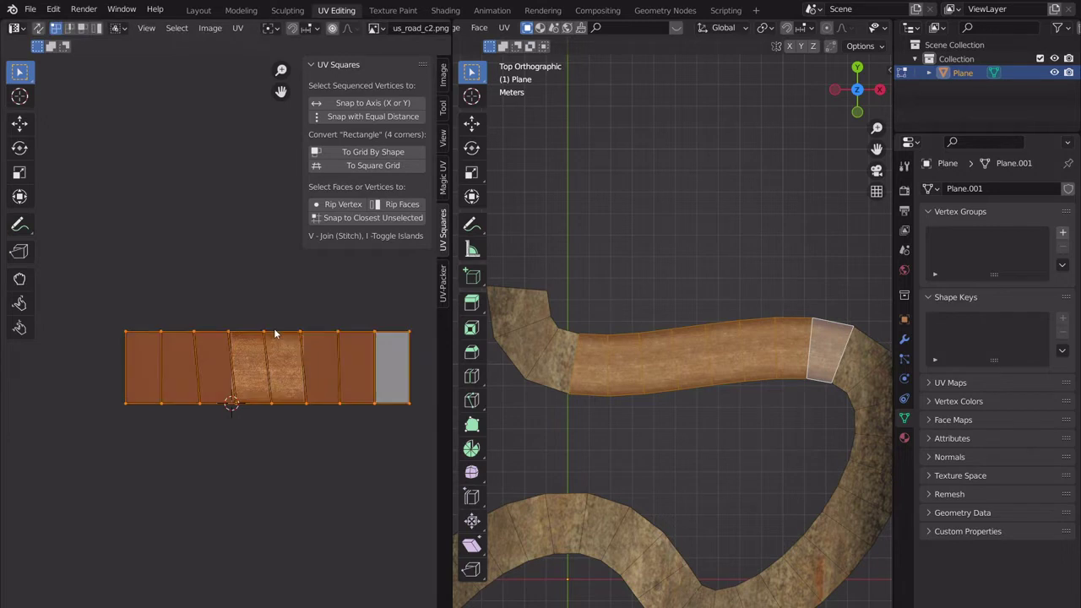
- Convert the straightened strip's UVs to a grid by shape, and unwrap all road faces between the road's two end faces
click(378, 153)
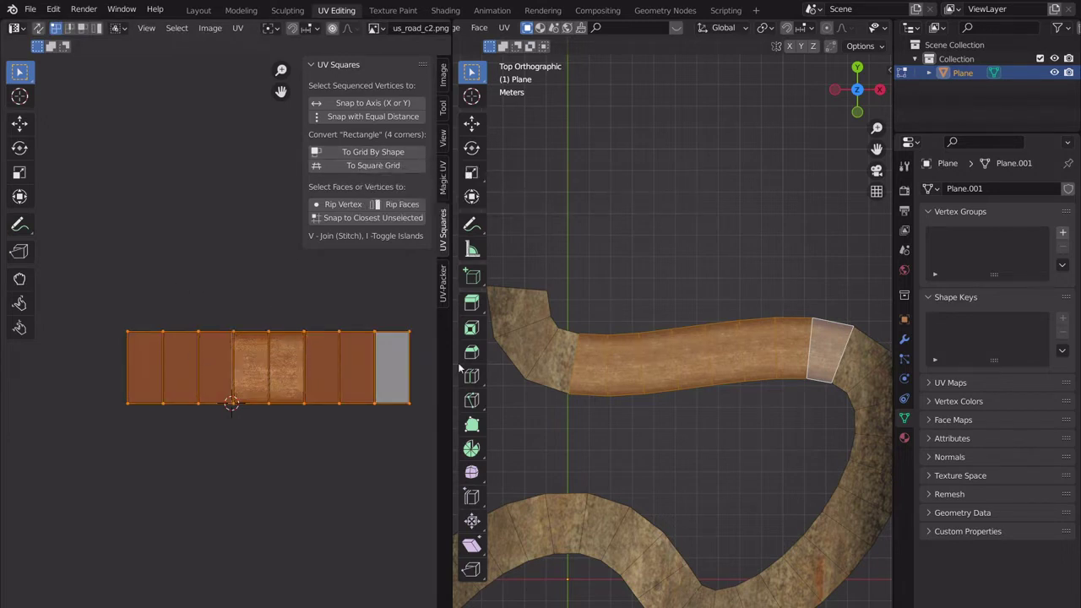
click(519, 295)
scroll(586, 363, down, 3)
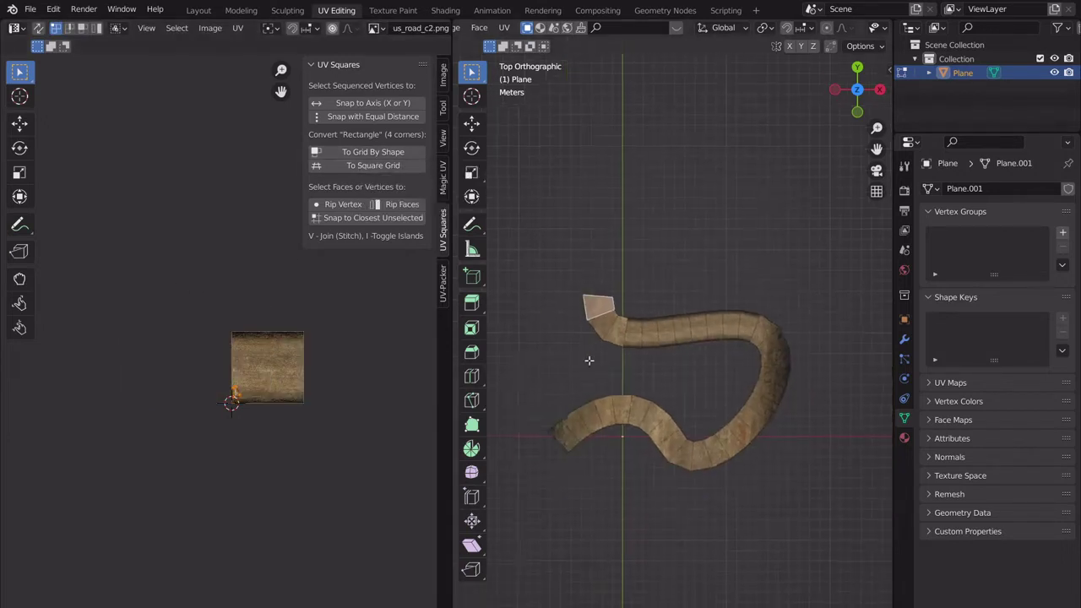
ctrl+click(566, 441)
key(u)
key(u)
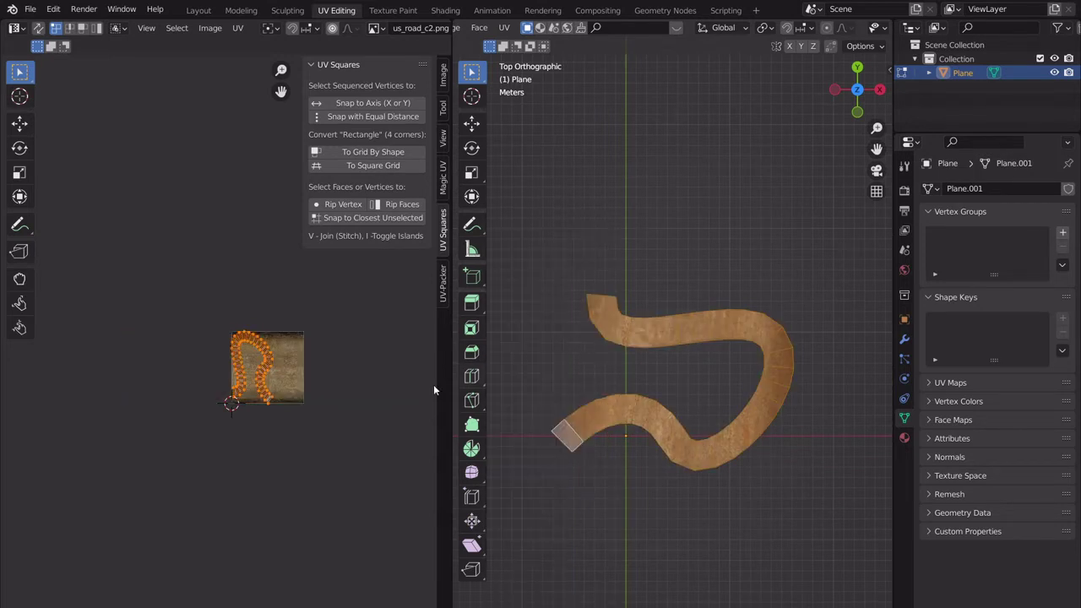
- Convert the whole road's UVs to a grid by shape and scale the resulting strip up to nearly the texture's height
scroll(311, 389, up, 4)
middle_drag(312, 389, 215, 381)
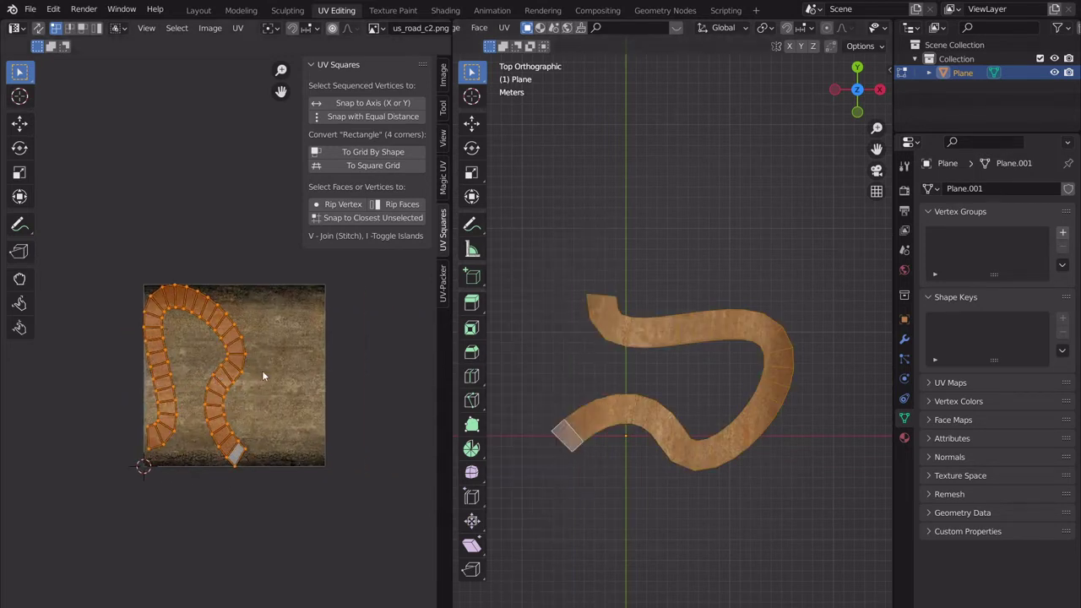
click(377, 152)
scroll(248, 355, down, 3)
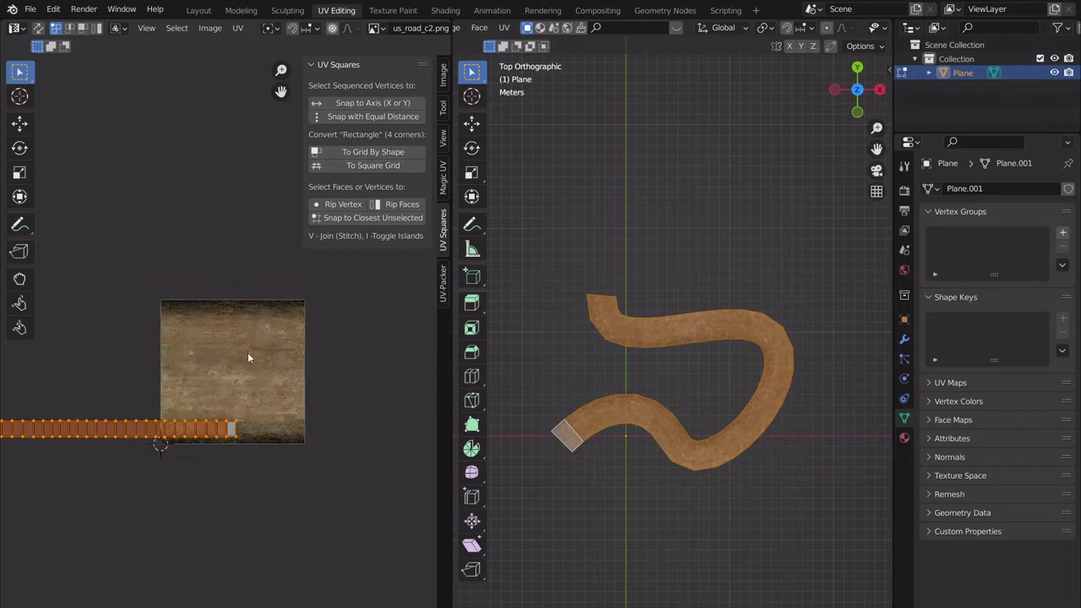
key(s)
click(75, 300)
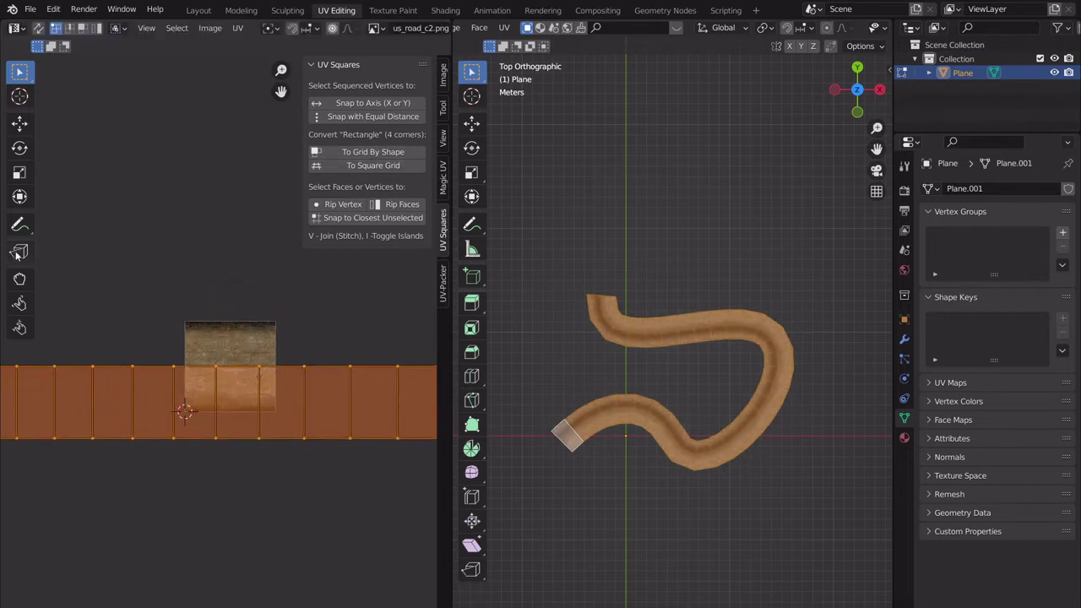
- Move the UV strip up about 0.29 along Y to the texture's lower edge and scale it by about 1.26 to cover the texture's height
key(g)
key(y)
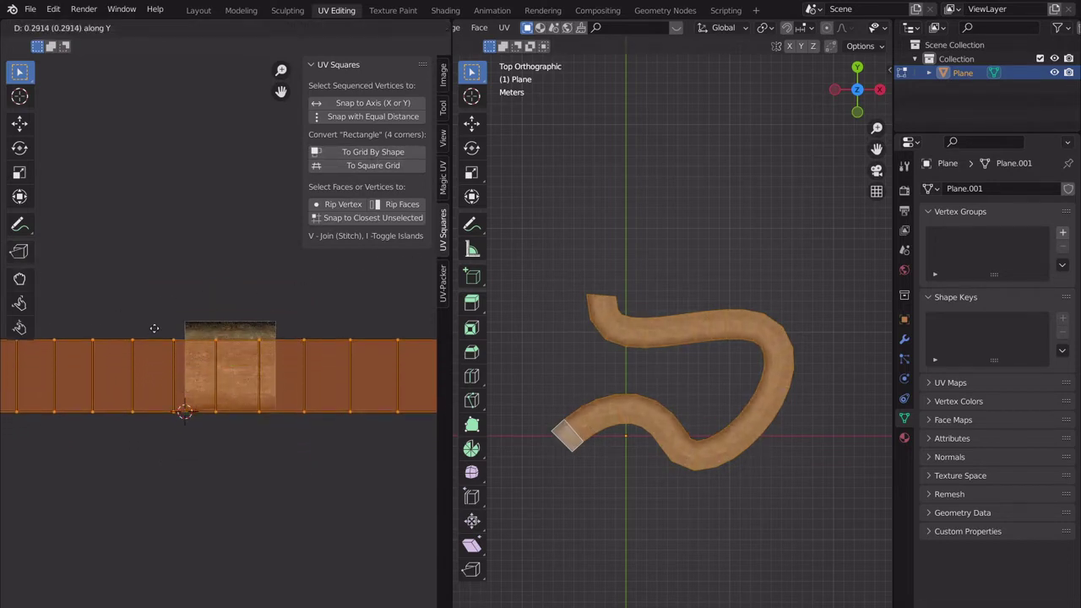
click(163, 327)
key(s)
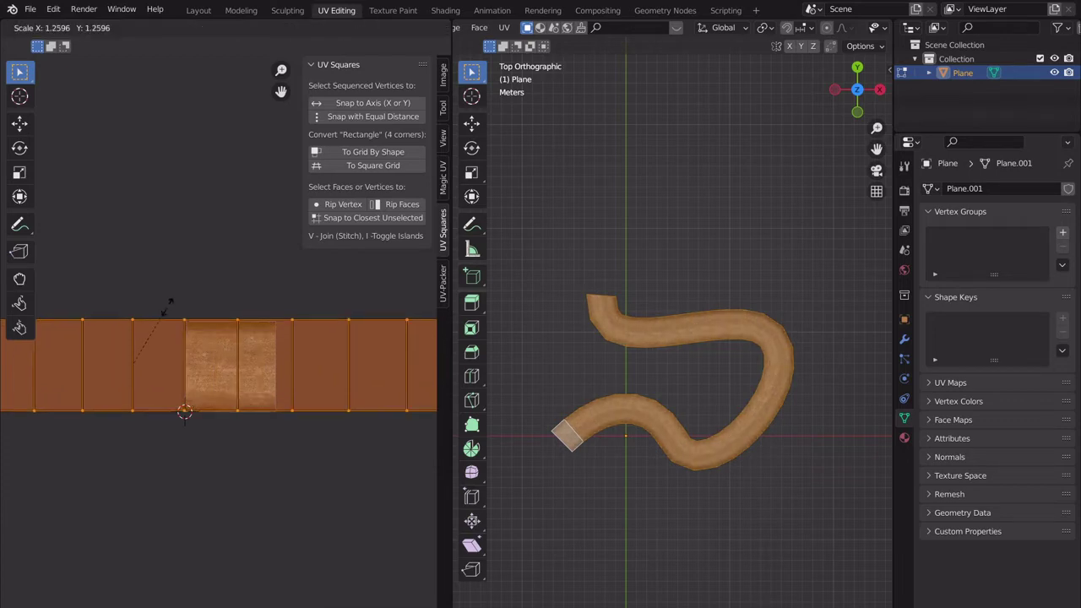
click(155, 318)
- Leave Edit Mode and examine the textured road surface up close in perspective
key(Tab)
scroll(661, 408, up, 2)
middle_drag(660, 408, 715, 281)
scroll(704, 324, up, 4)
scroll(717, 278, down, 3)
scroll(716, 278, up, 3)
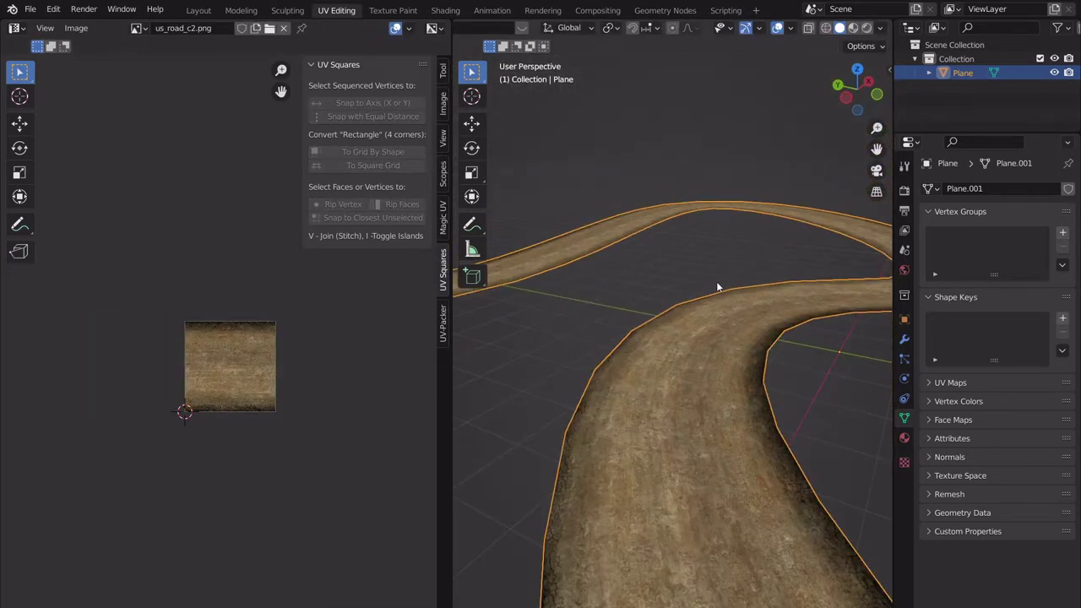
- Select the strip's lower row of UV vertices in Edit Mode and move it down along Y to the texture's lower edge
key(Tab)
scroll(284, 312, up, 8)
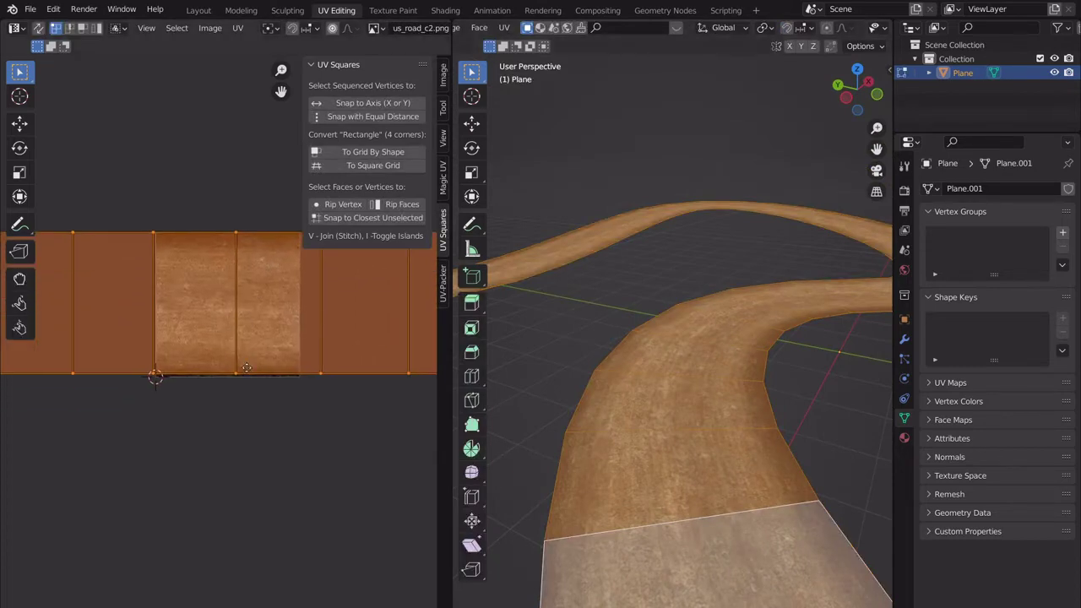
click(300, 415)
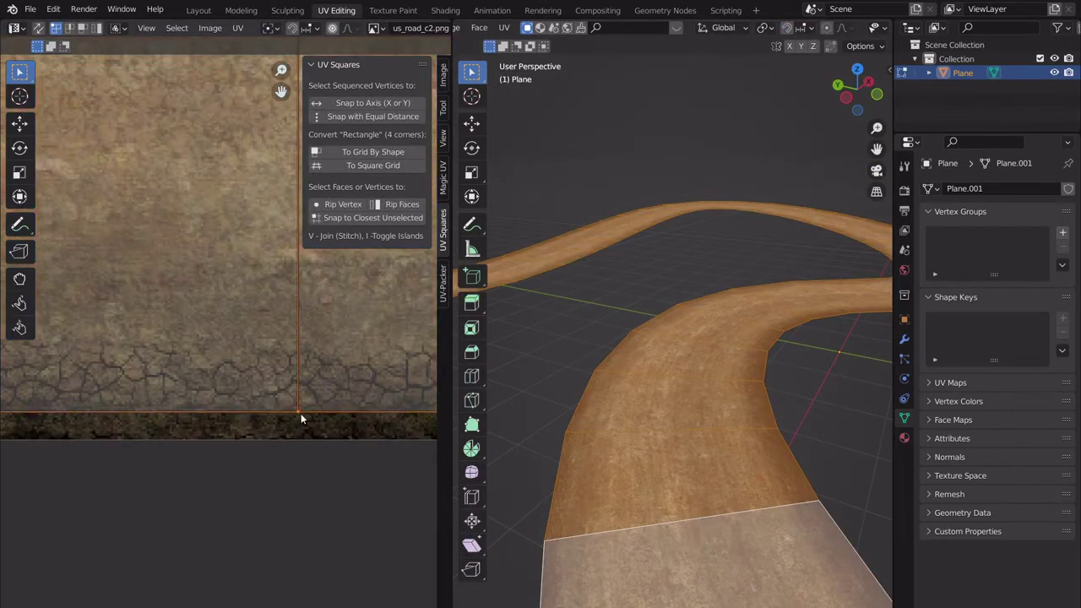
scroll(301, 413, down, 3)
scroll(279, 396, up, 3)
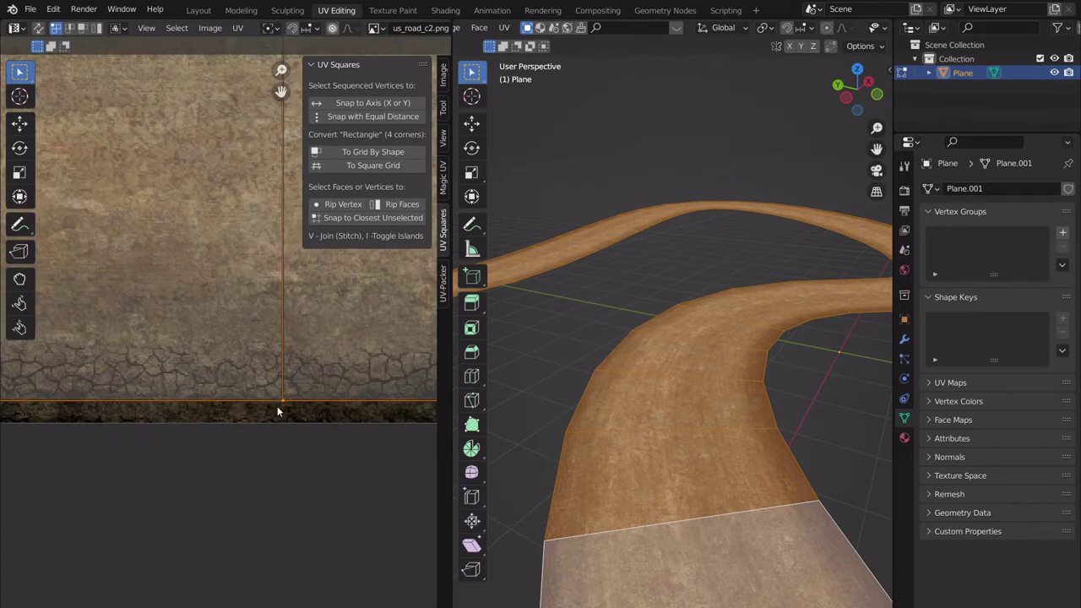
scroll(281, 393, down, 3)
scroll(279, 376, down, 1)
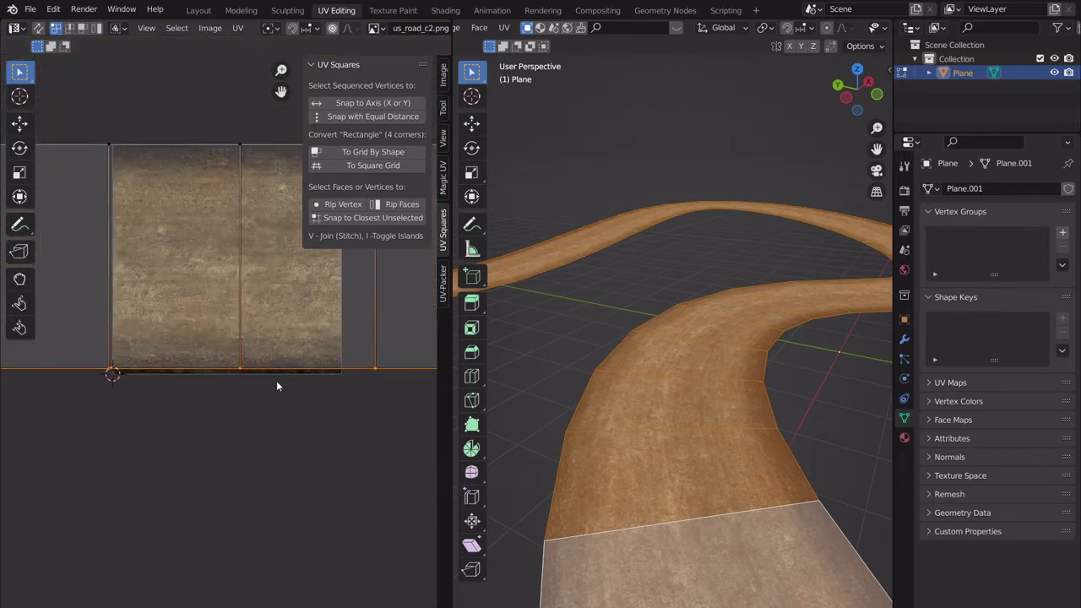
scroll(272, 376, up, 5)
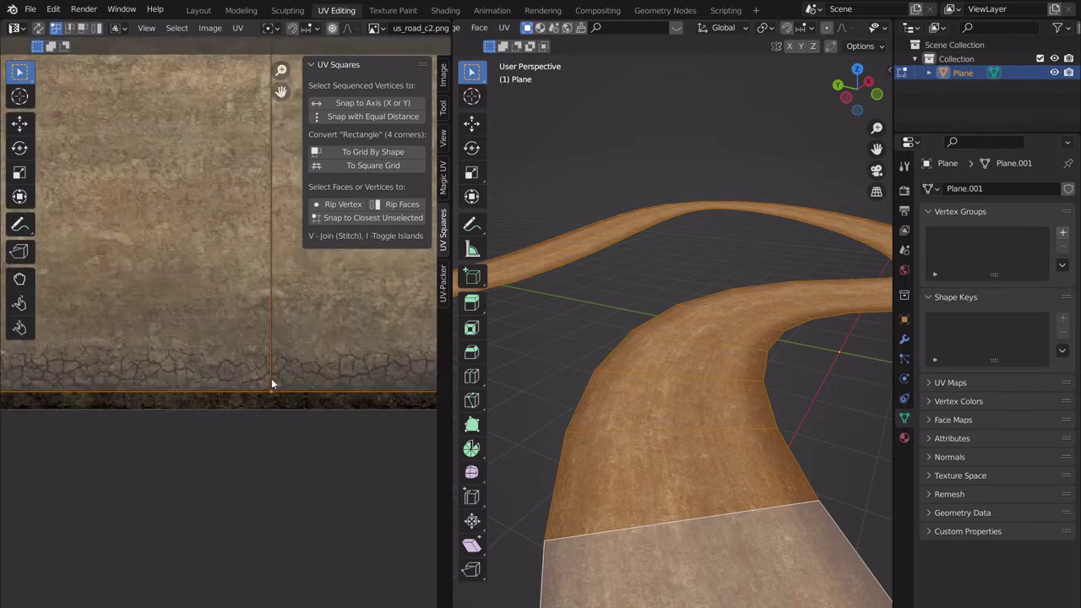
key(g)
key(y)
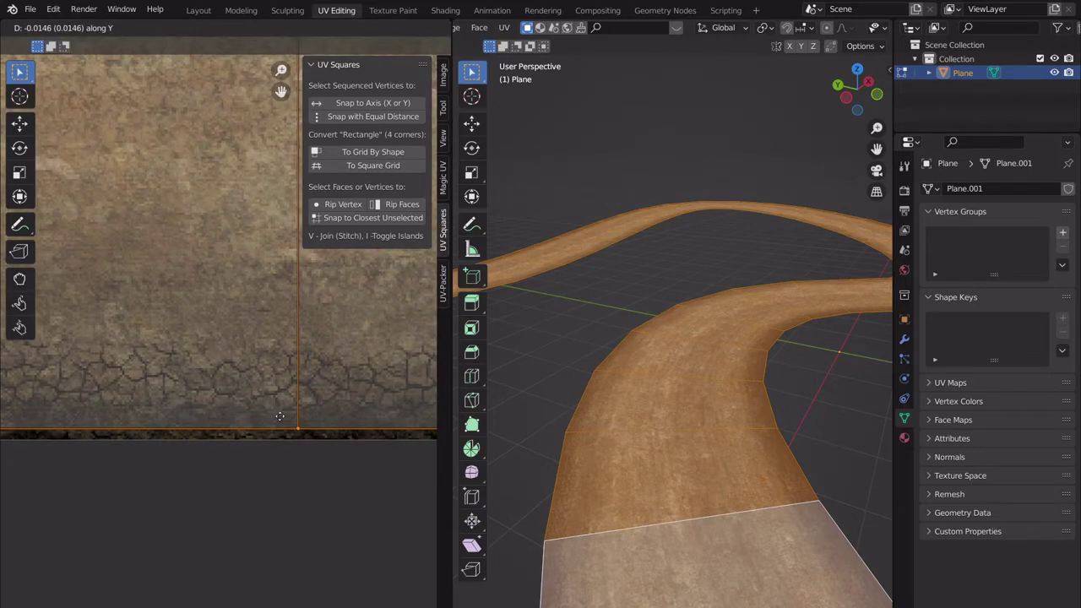
click(294, 494)
scroll(288, 421, down, 3)
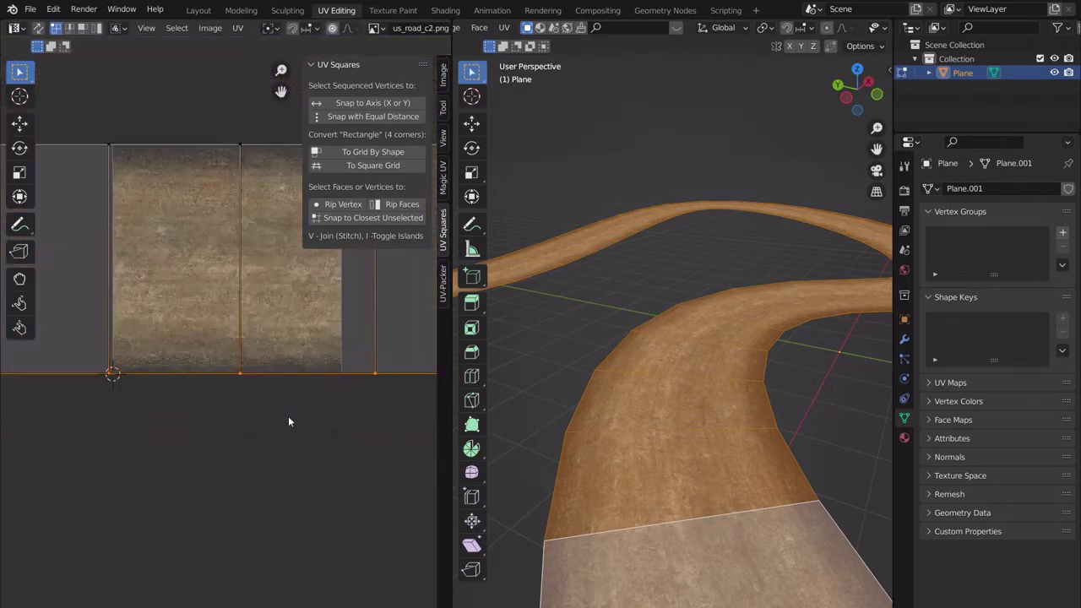
- Fine-tune the lower UV row along Y so it sits exactly on the texture's lower pixel border
scroll(272, 365, up, 6)
key(g)
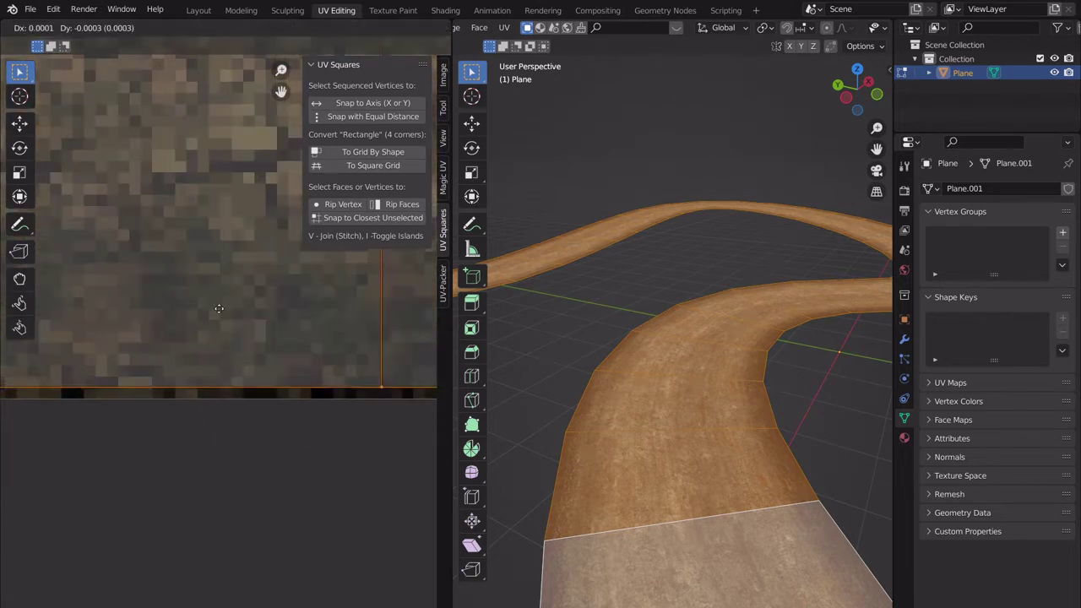
key(y)
click(225, 316)
scroll(232, 321, down, 3)
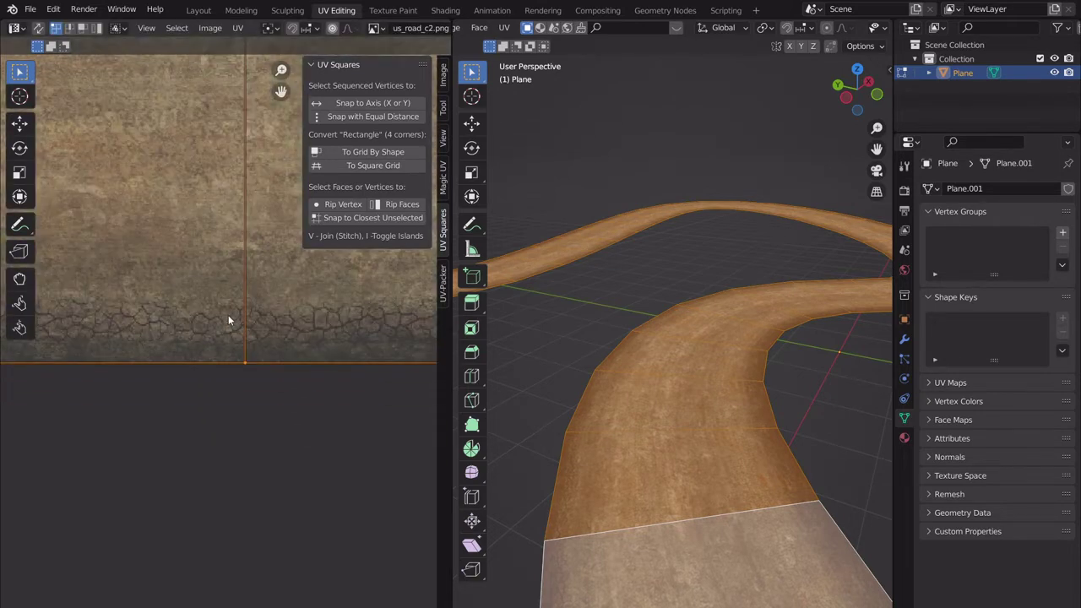
scroll(228, 315, down, 3)
middle_drag(230, 323, 230, 337)
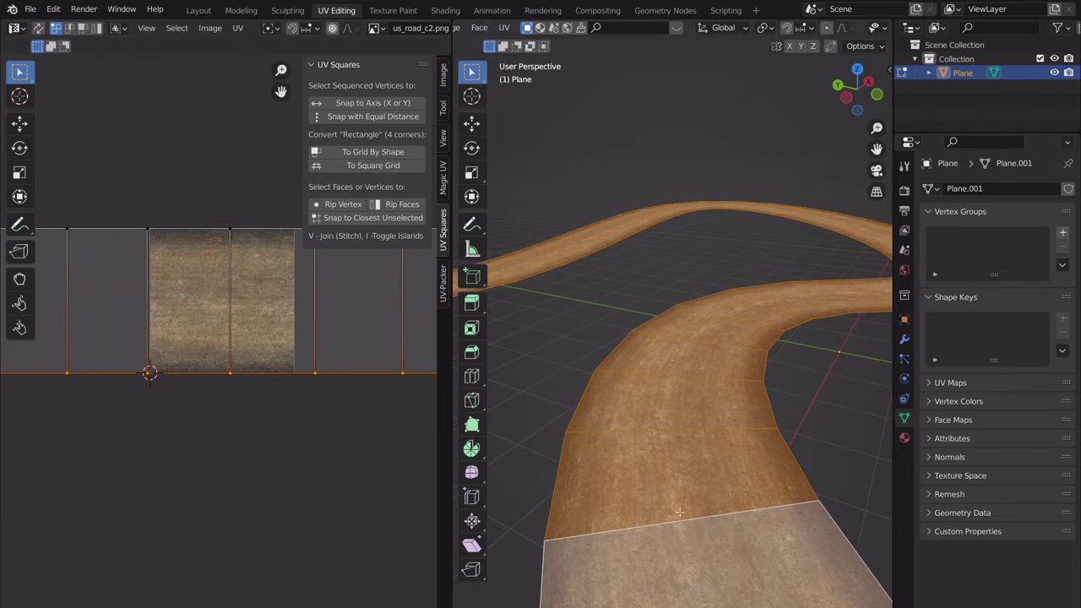
- Deselect the road's faces and open the Layout workspace with the whole road shown from the top
click(721, 437)
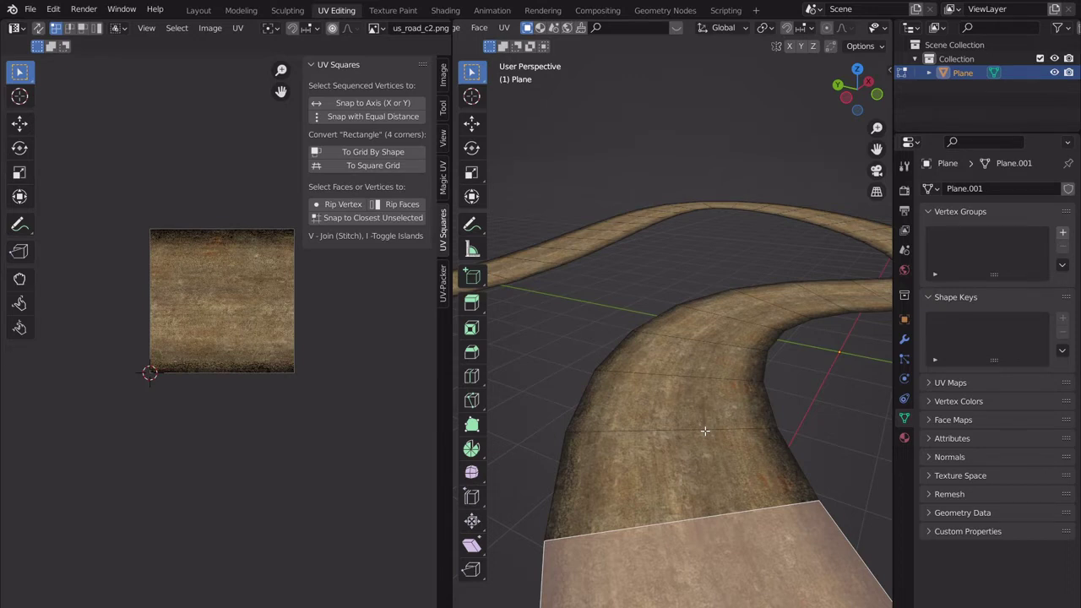
click(197, 11)
middle_drag(444, 402, 553, 438)
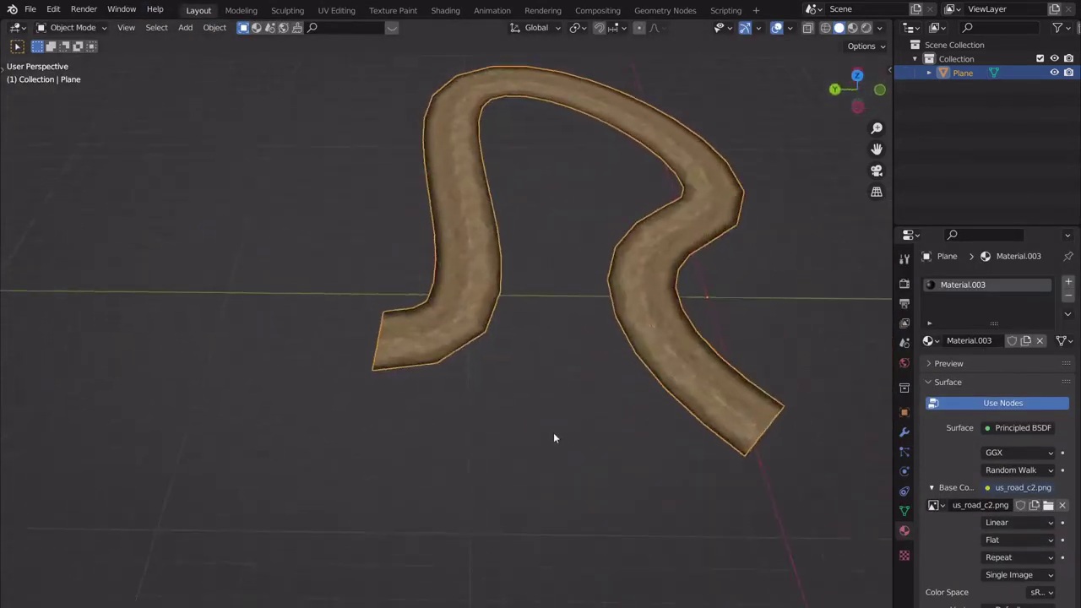
click(857, 76)
scroll(540, 251, up, 2)
shift+middle_drag(423, 256, 569, 237)
scroll(592, 364, down, 3)
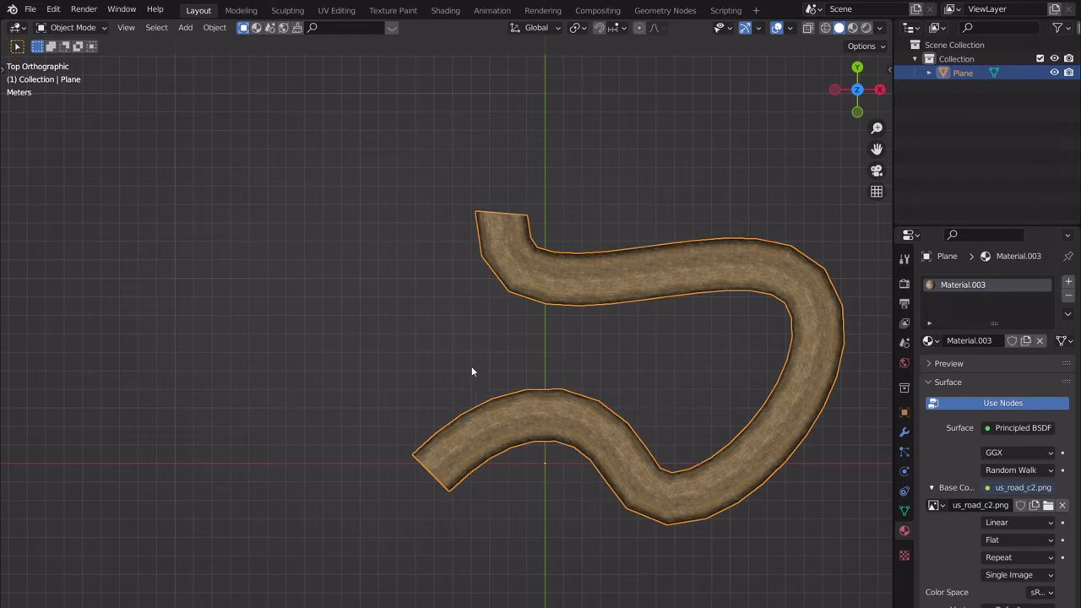
- Place the 3D cursor just above the road's upper end and add a plane there
shift+right_click(504, 220)
key(shift+a)
shift+right_click(503, 192)
key(shift+a)
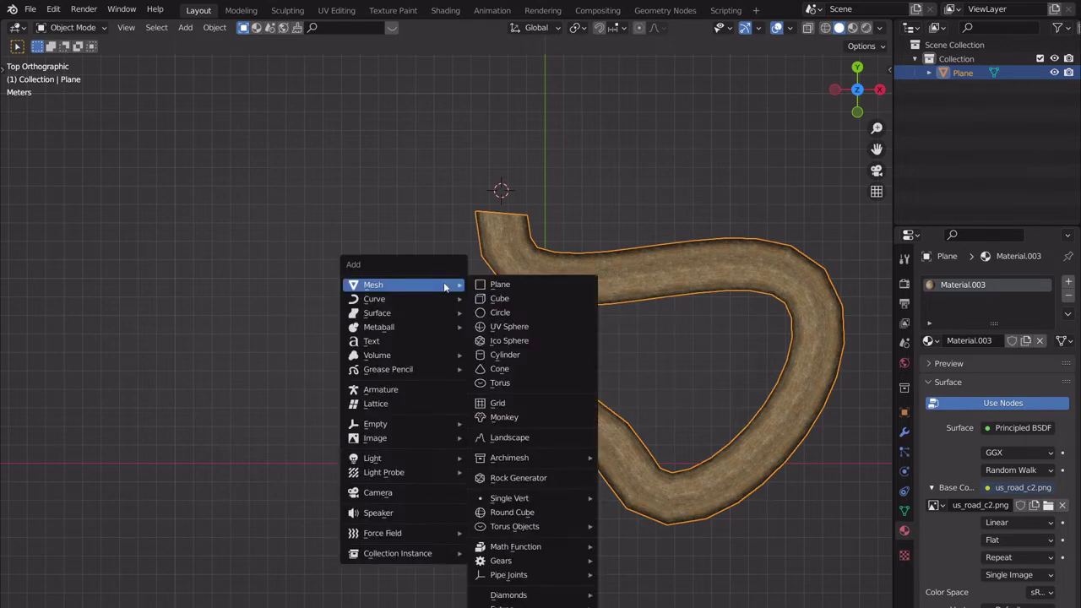
click(581, 285)
- Scale the new plane by about 1.3 to match the road's width and move it slightly away from the road's end
scroll(566, 225, up, 5)
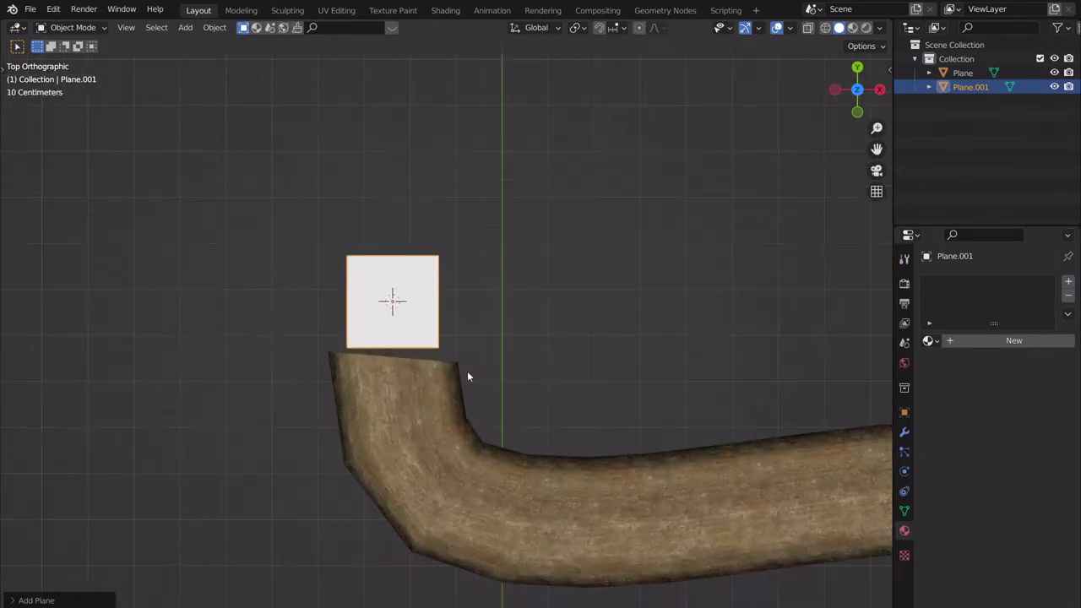
key(s)
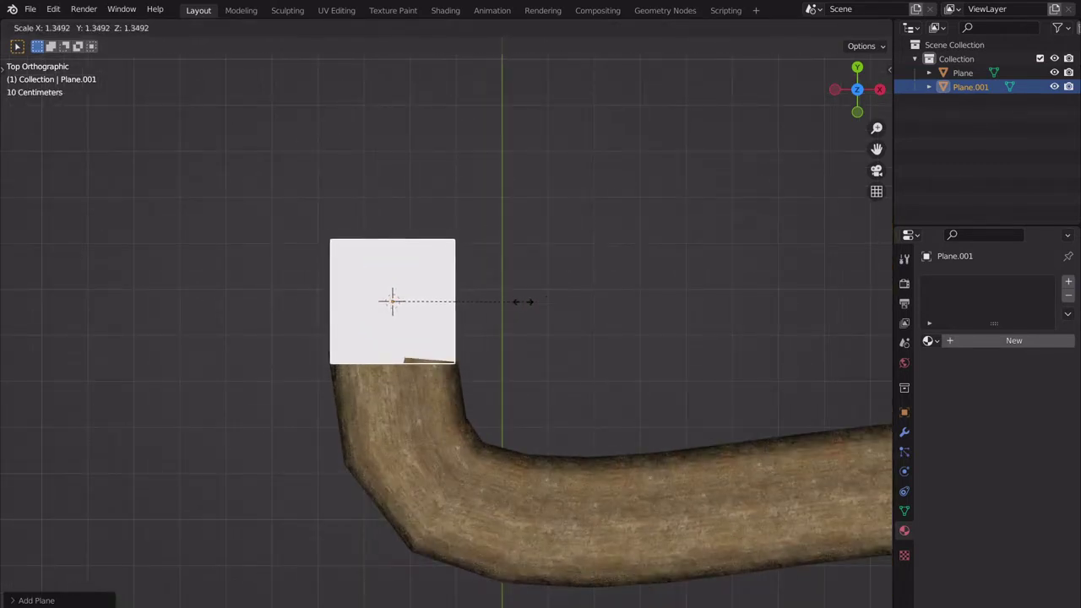
click(518, 301)
key(g)
click(521, 265)
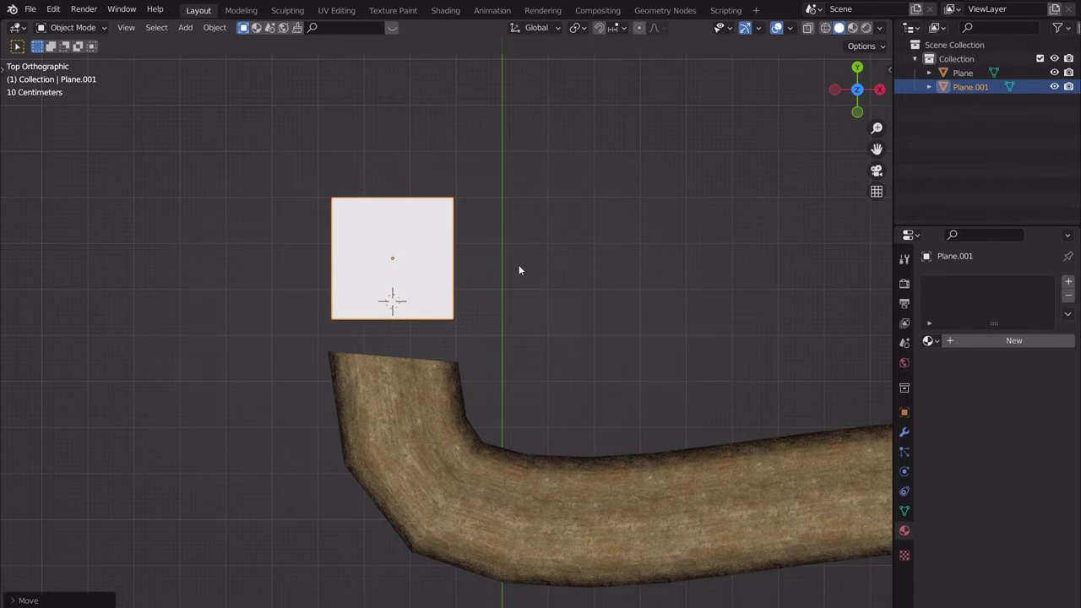
- Edit the road mesh in vertex selection mode and select a vertex on the upper edge of its long upper stretch
scroll(667, 321, down, 5)
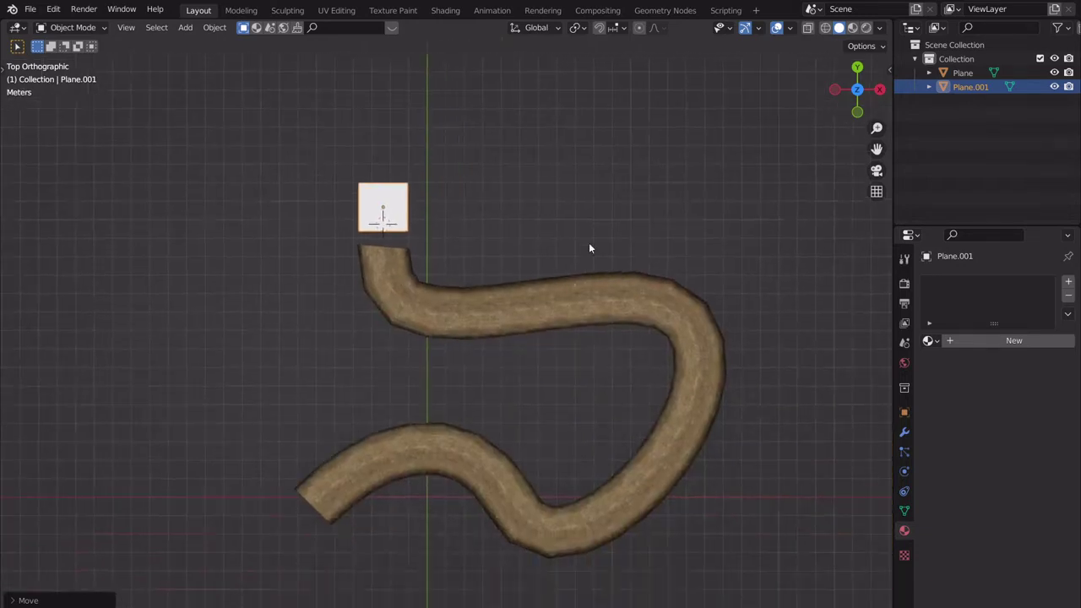
scroll(625, 258, up, 1)
click(667, 276)
key(Tab)
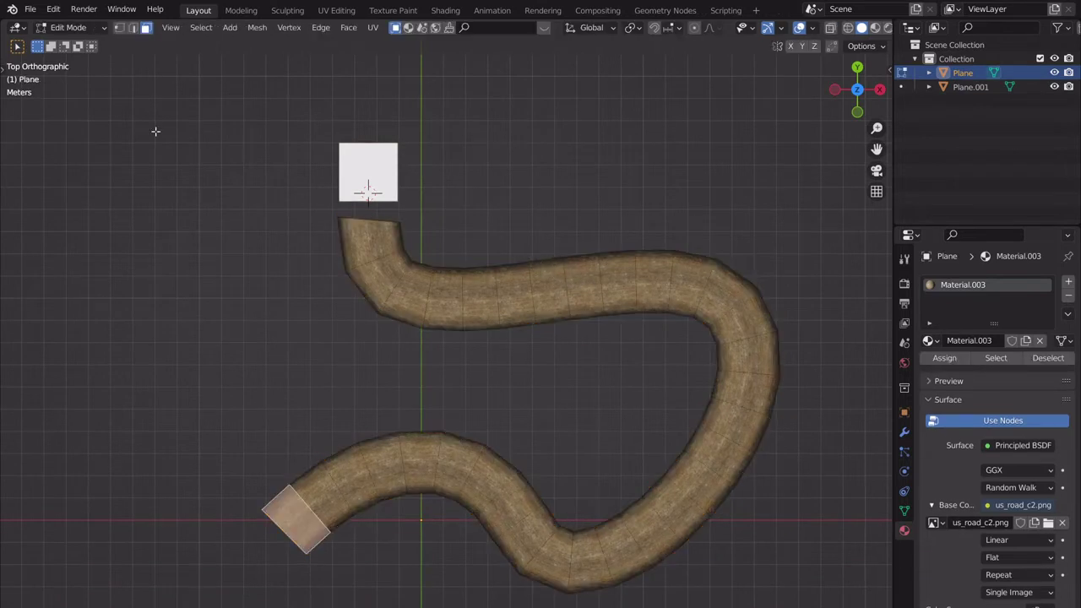
click(119, 27)
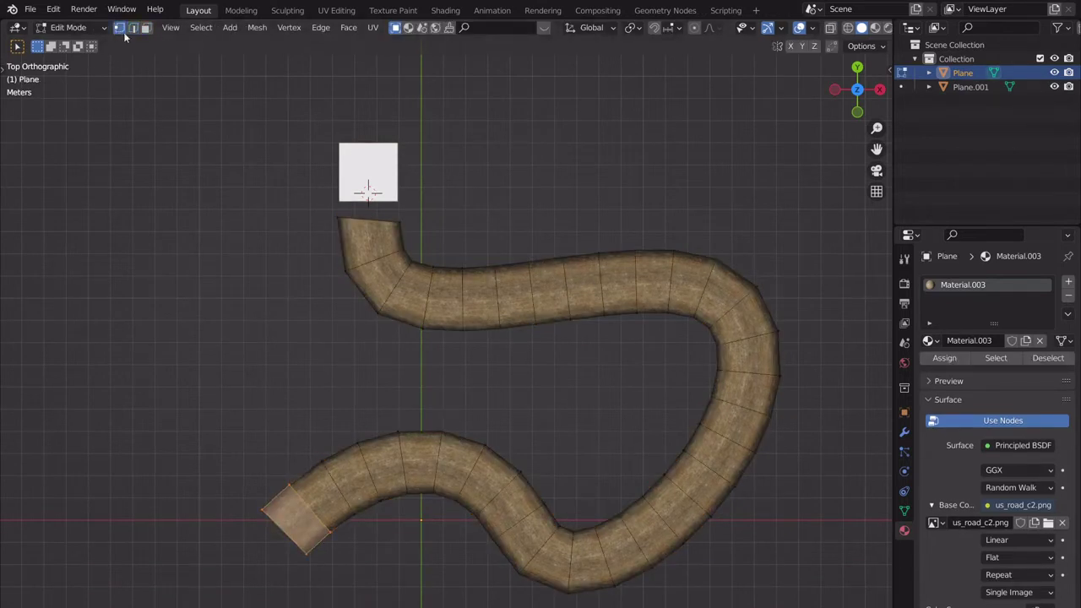
click(557, 272)
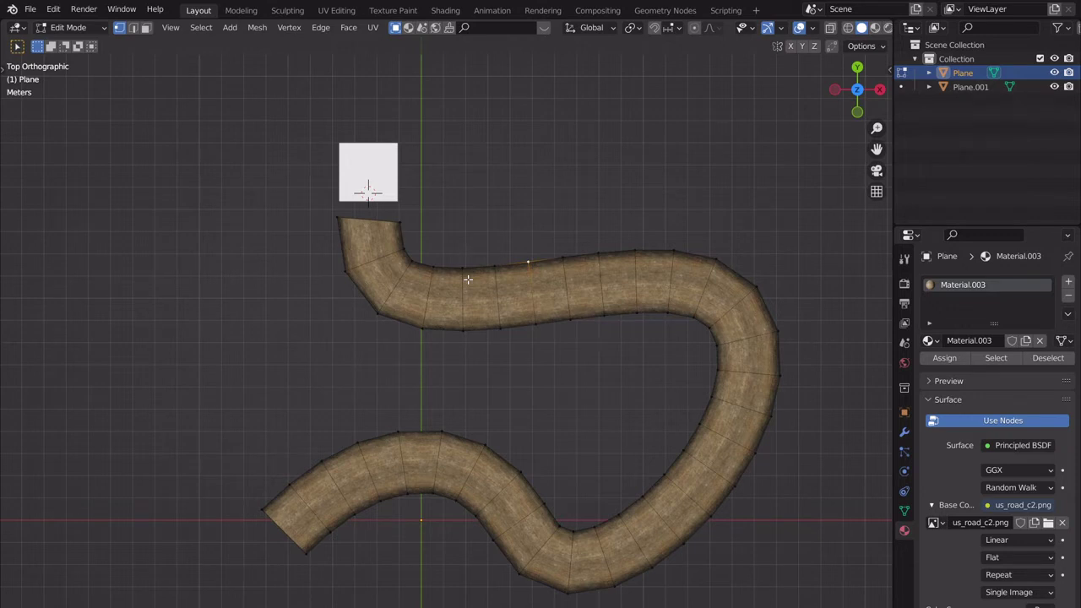
- Turn on proportional editing with Smooth falloff for the road mesh
key(o)
key(o)
click(695, 27)
click(713, 27)
click(714, 27)
- Move the selected vertex slightly down to bend the road's upper stretch, using a proportional size of about 4.6 m
key(g)
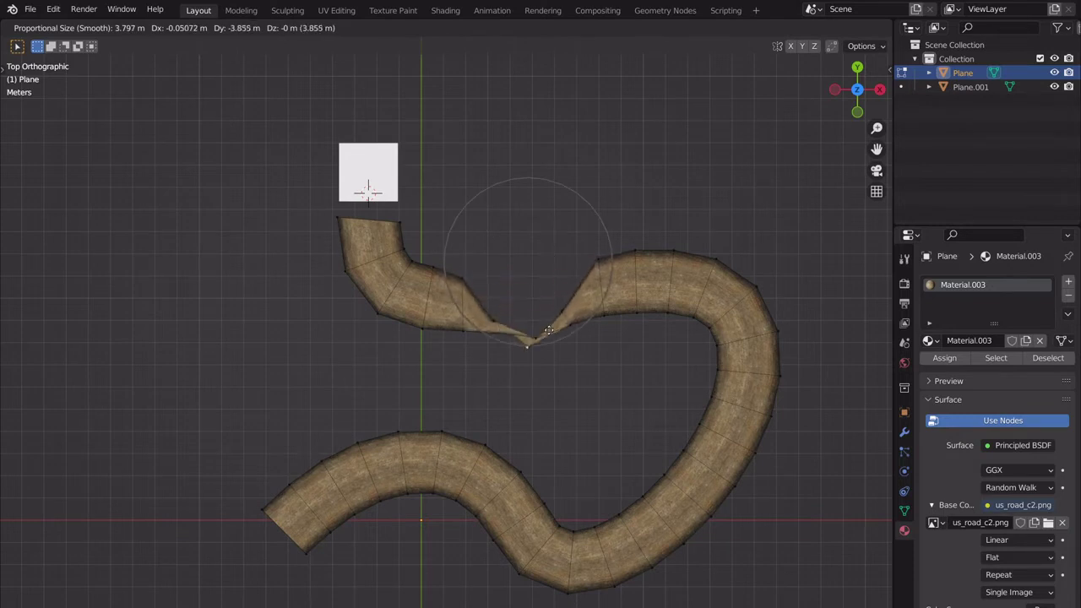
scroll(553, 236, down, 15)
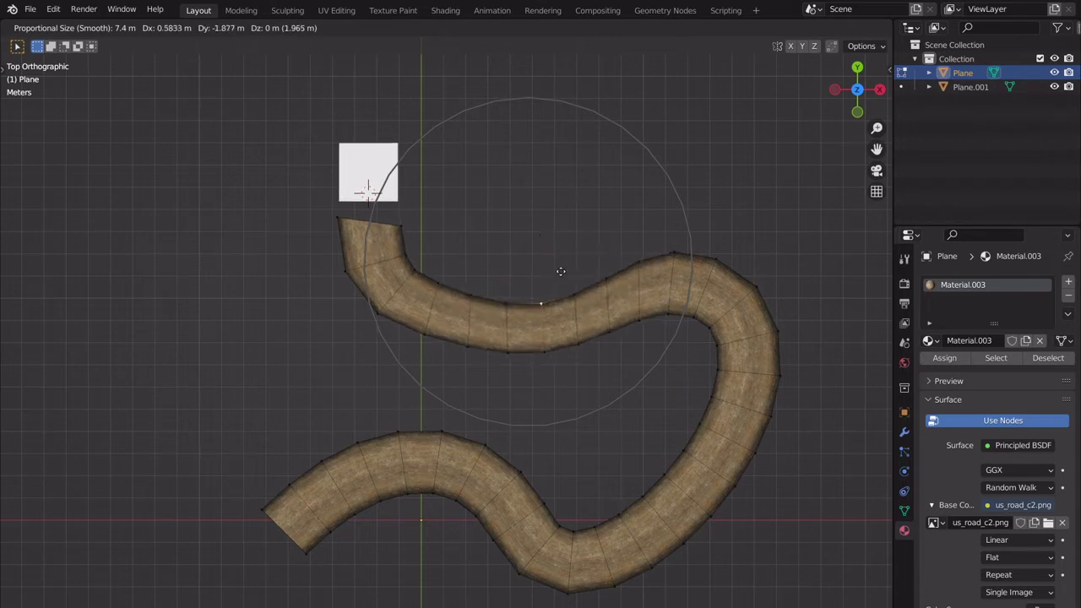
drag(607, 206, 542, 250)
scroll(555, 288, up, 7)
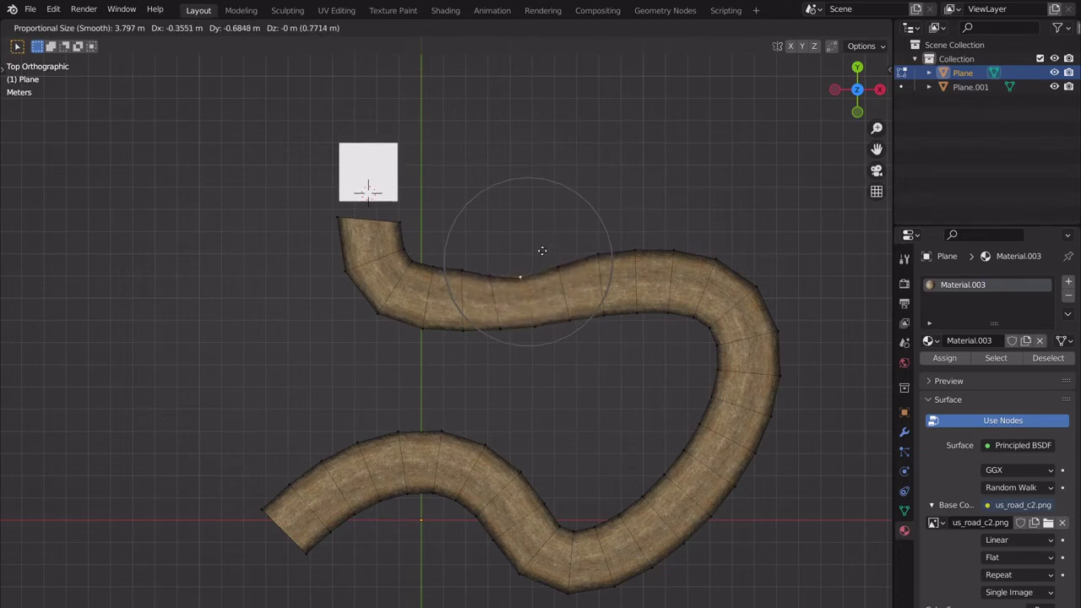
scroll(542, 250, down, 1)
scroll(543, 250, down, 1)
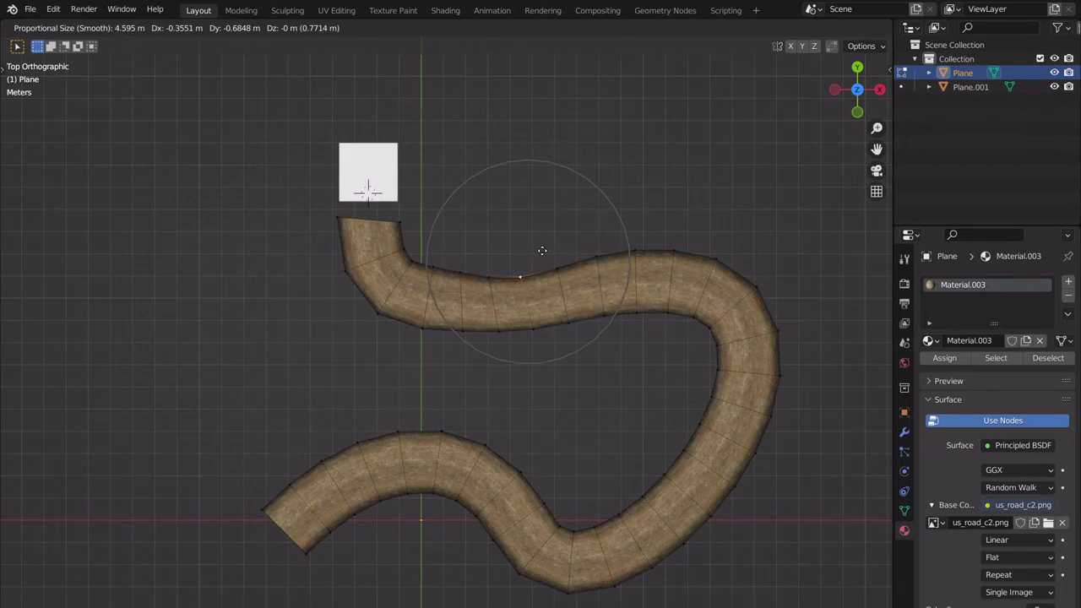
drag(543, 251, 543, 255)
click(542, 253)
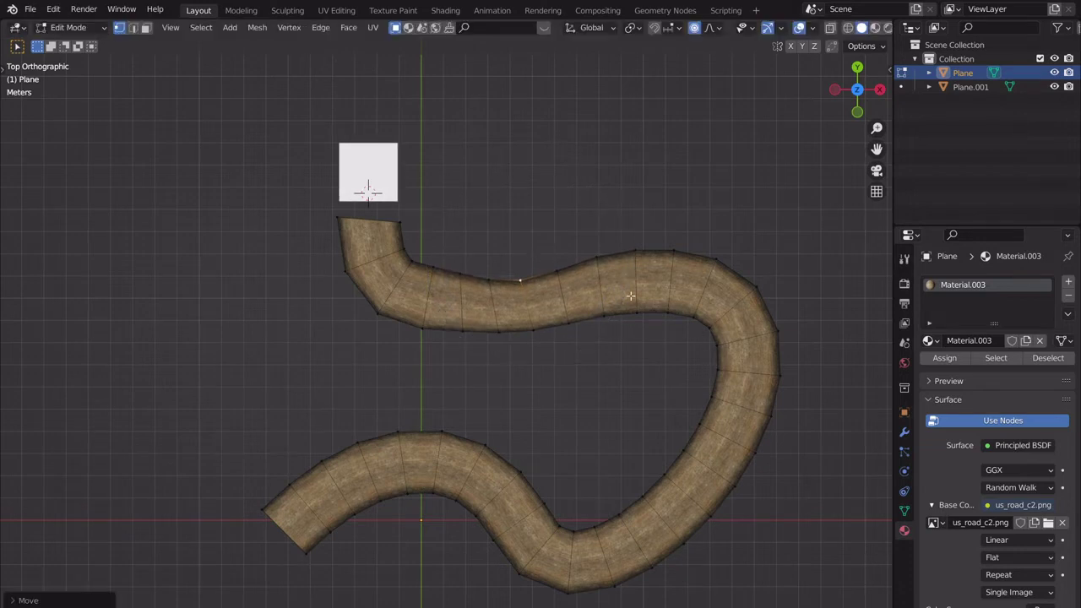
- Move an inner-edge vertex of the road's right diagonal stretch slightly up and left with proportional falloff
click(700, 471)
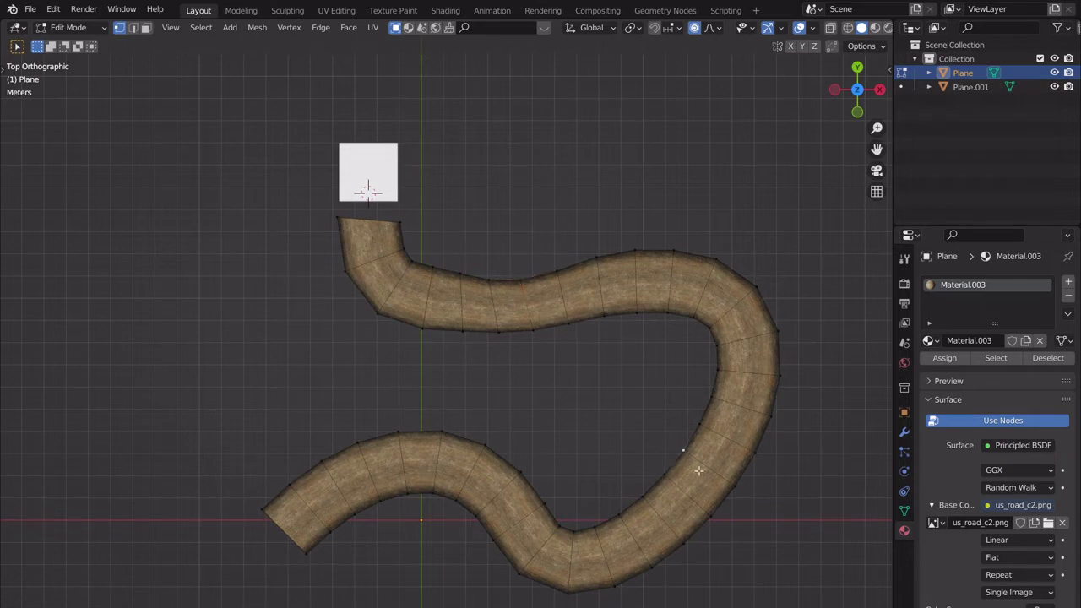
key(g)
click(696, 441)
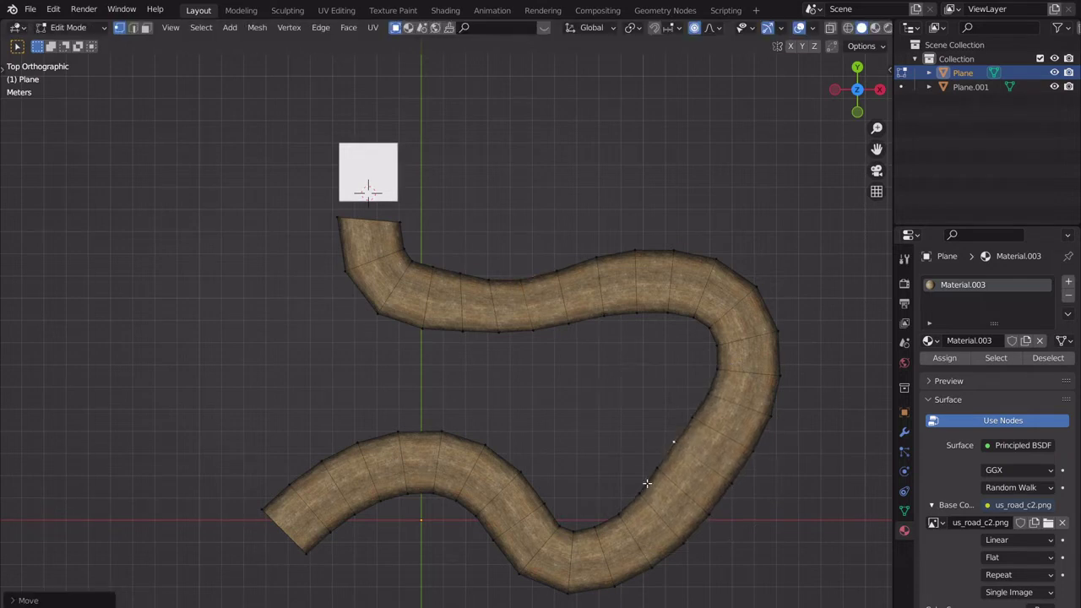
shift+middle_drag(619, 514, 625, 488)
shift+middle_drag(691, 462, 689, 438)
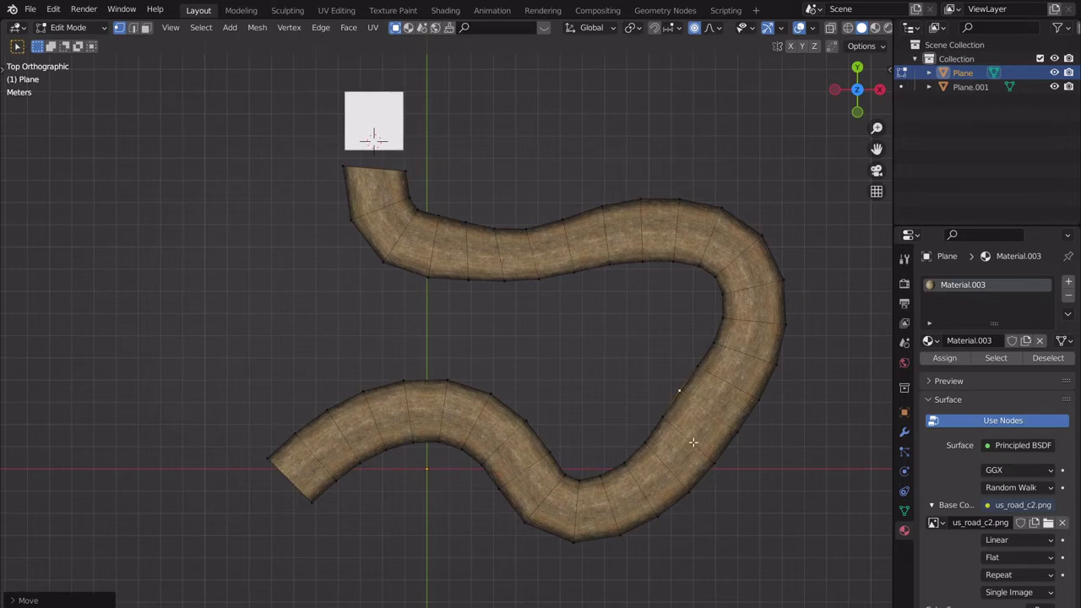
- Move the lowest bend's outermost vertex slightly down and an inner-edge vertex above it slightly up, using a proportional size of about 4.6 m
click(580, 545)
key(g)
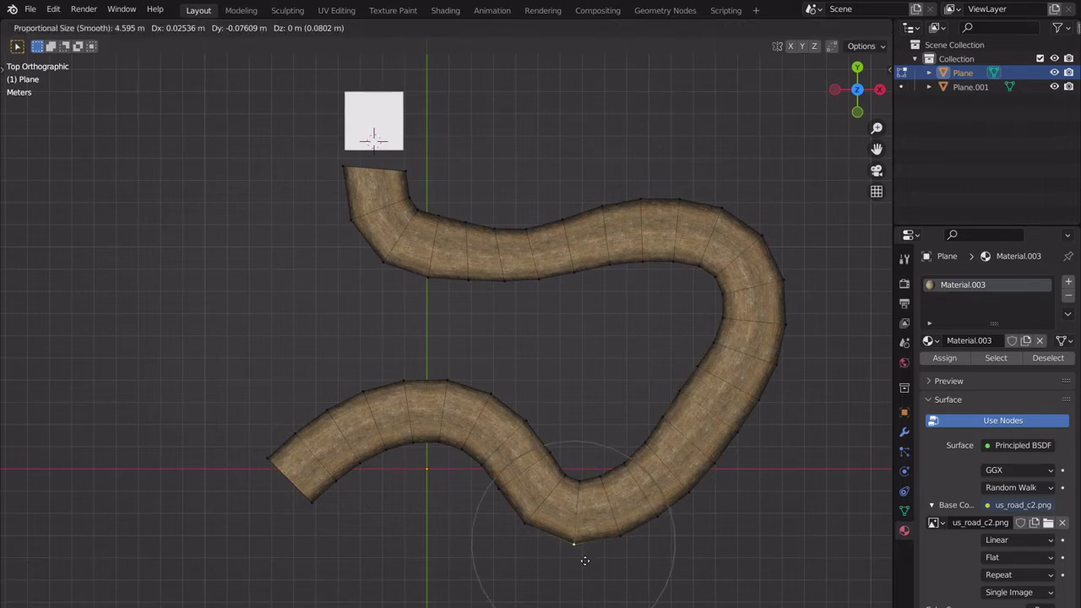
click(583, 565)
click(554, 446)
key(g)
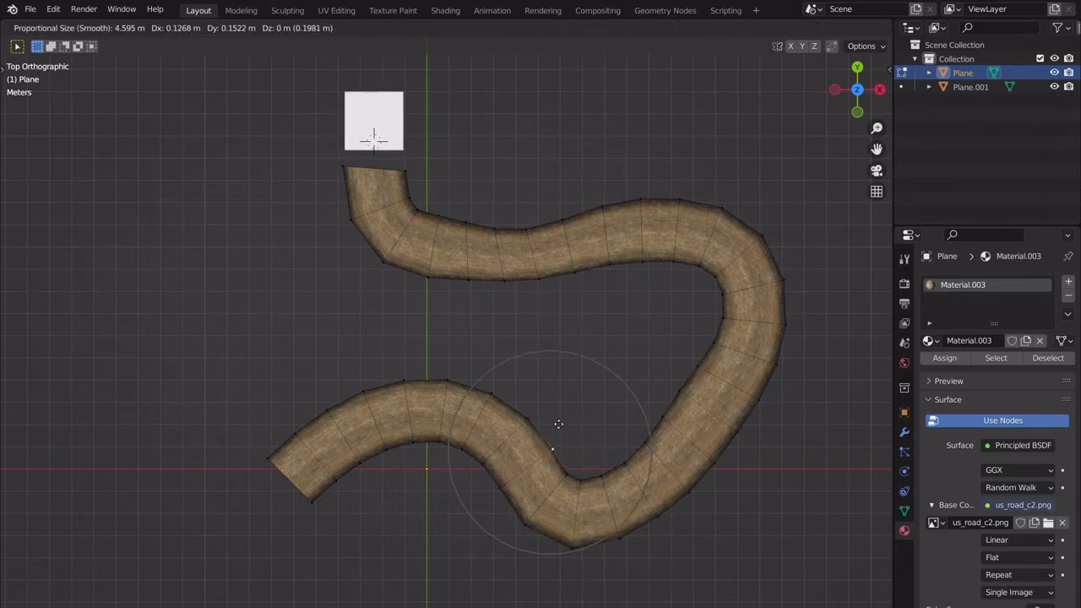
click(557, 428)
key(g)
right_click(452, 346)
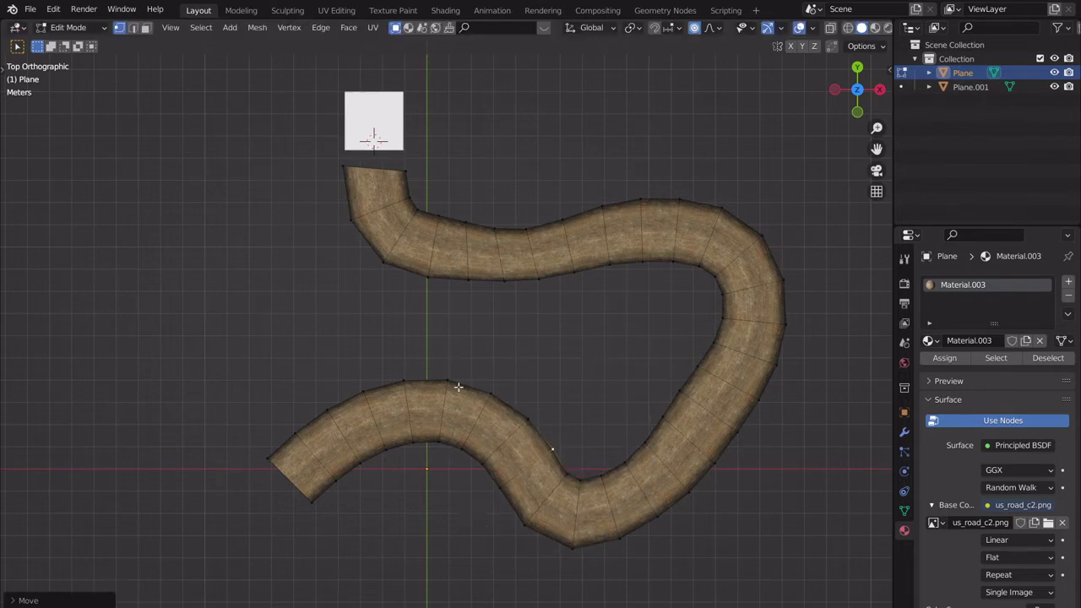
- Move the upper-edge vertex at the crest of the road's lower-left curve slightly upward
click(449, 380)
key(g)
click(464, 366)
shift+middle_drag(446, 431, 456, 411)
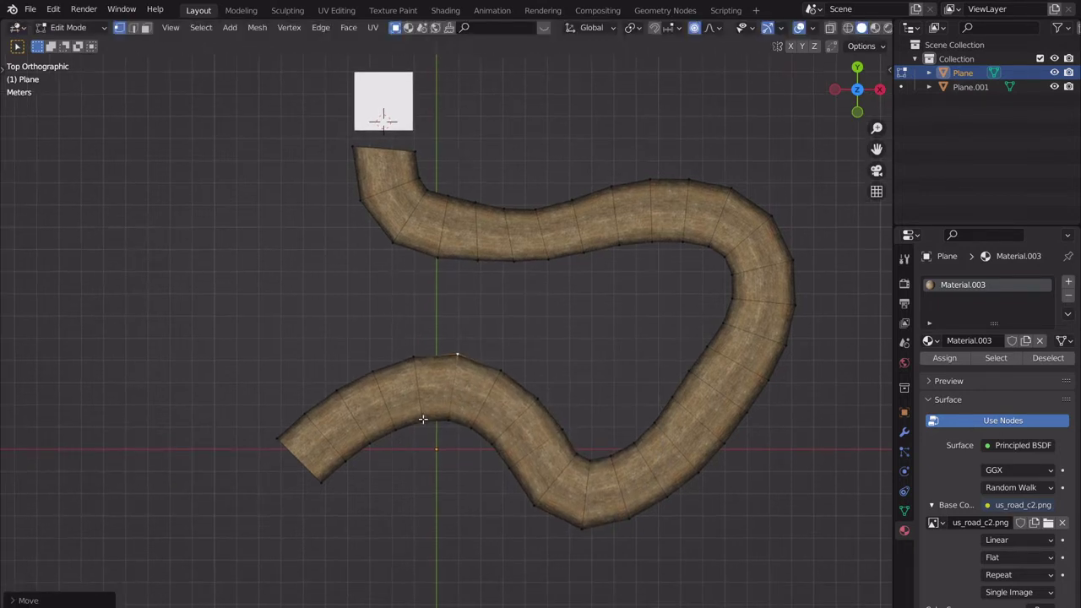
- Adjust the lower-left curve near its open end by moving a lower-edge vertex slightly down and an upper-edge vertex slightly up
click(385, 435)
key(g)
click(382, 458)
click(359, 376)
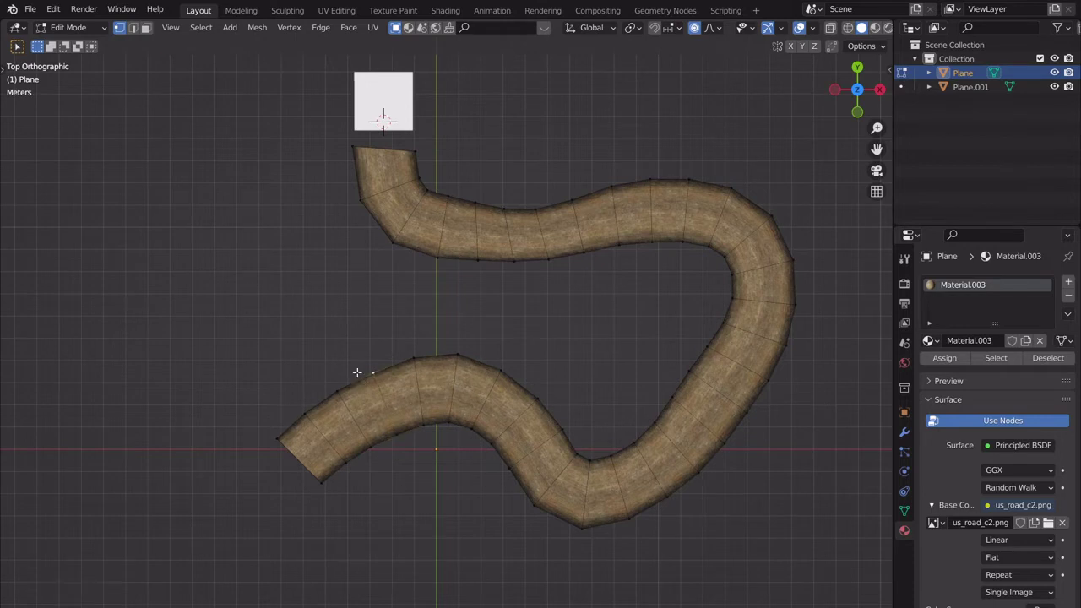
key(g)
click(353, 363)
shift+middle_drag(520, 391, 461, 402)
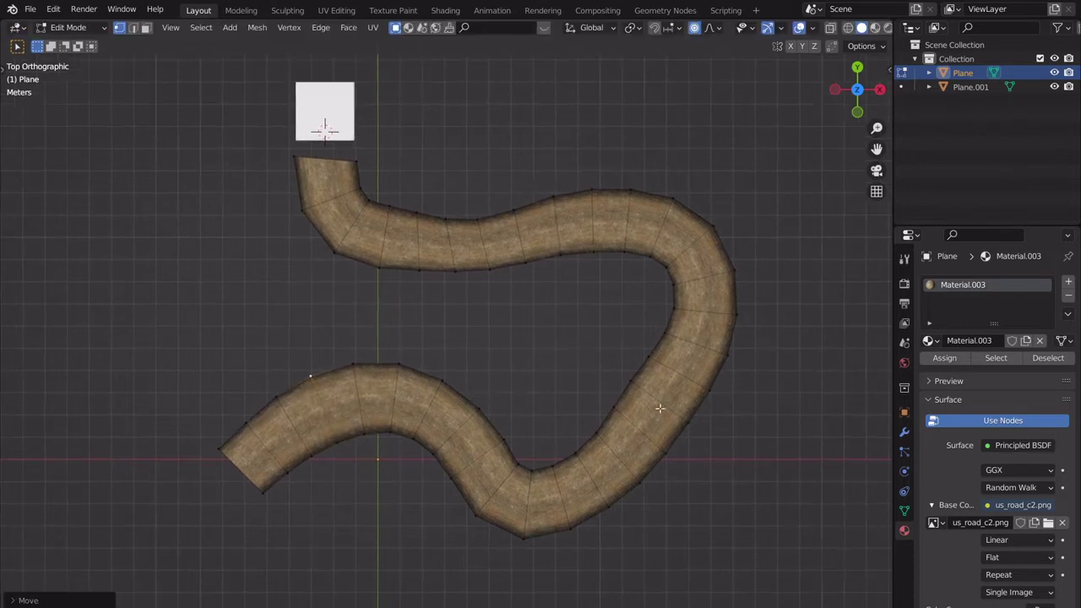
- Widen the right-hand bend by moving an outer-edge vertex to the right, and raise an upper-edge vertex at the upper crest
click(712, 387)
key(g)
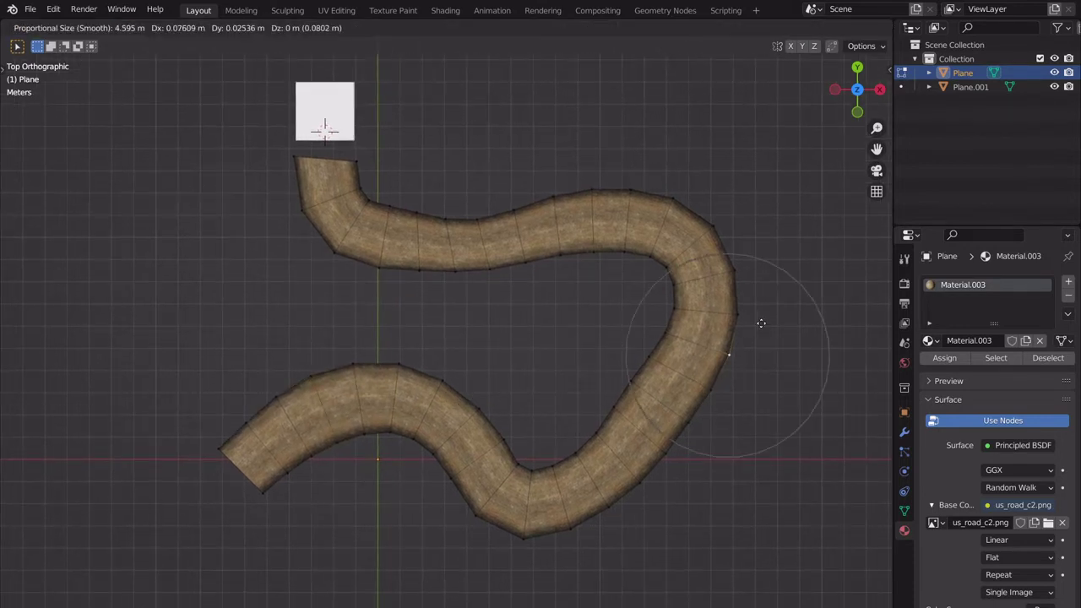
click(765, 320)
key(g)
click(769, 320)
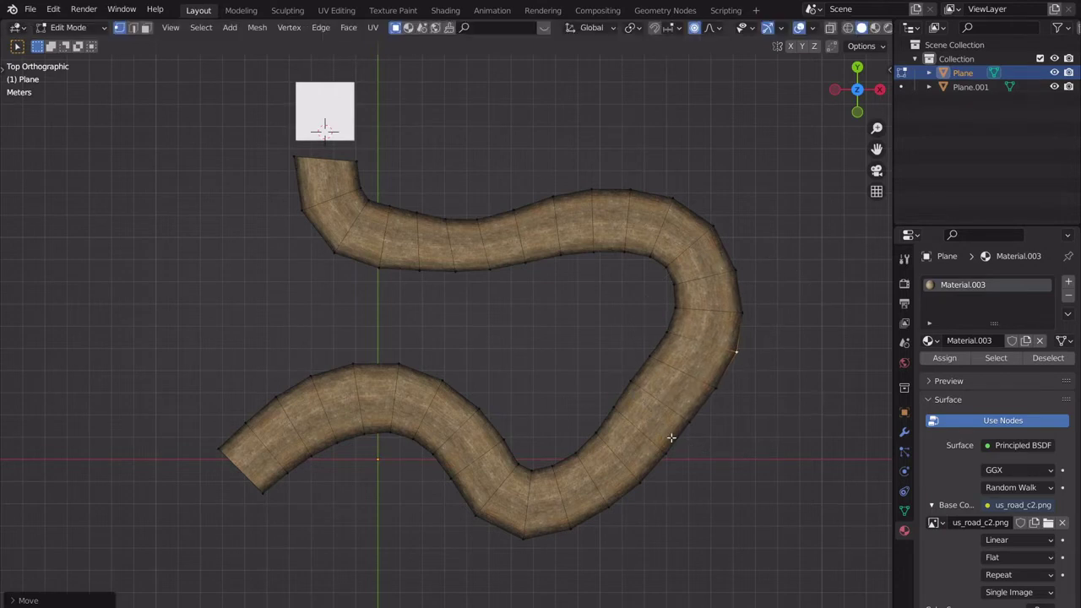
click(637, 194)
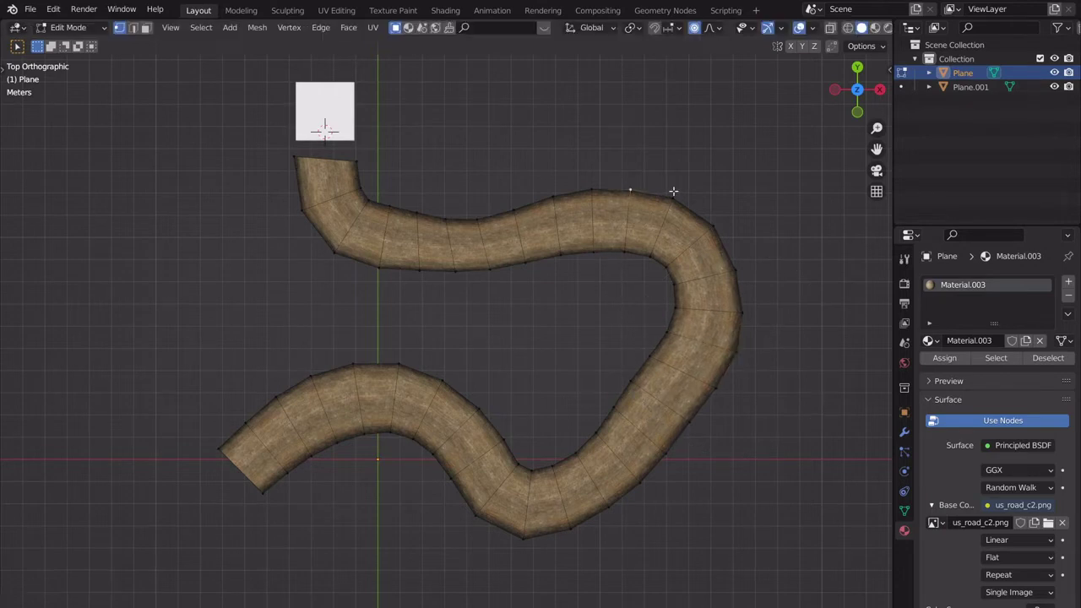
key(g)
click(690, 184)
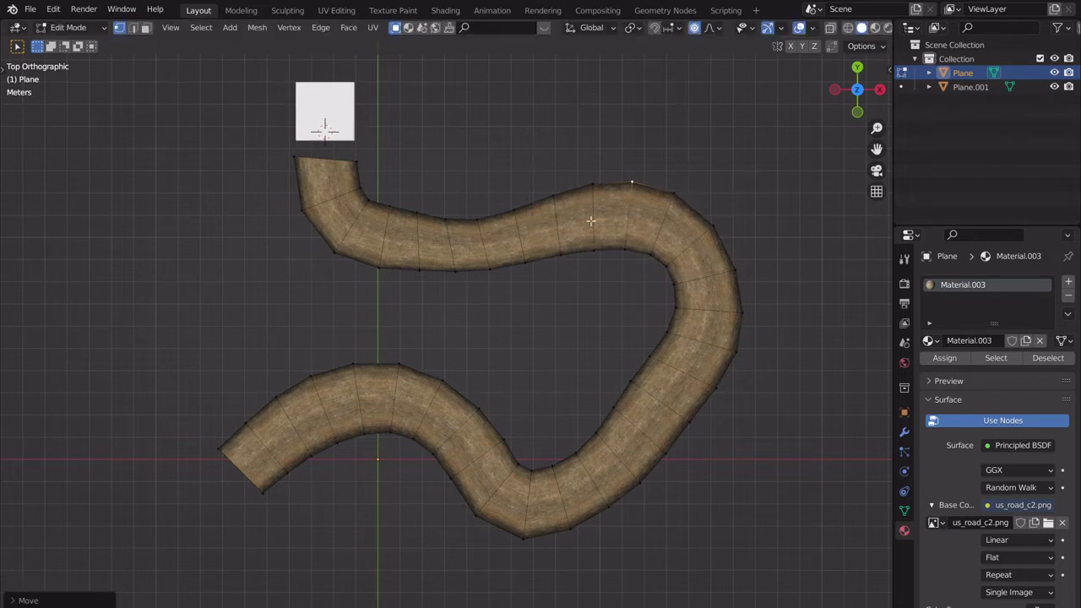
- Deepen the upper stretch's dip by moving a lower-edge vertex down with a 5.56 m proportional size, and adjust the opposite upper-edge vertex
click(418, 272)
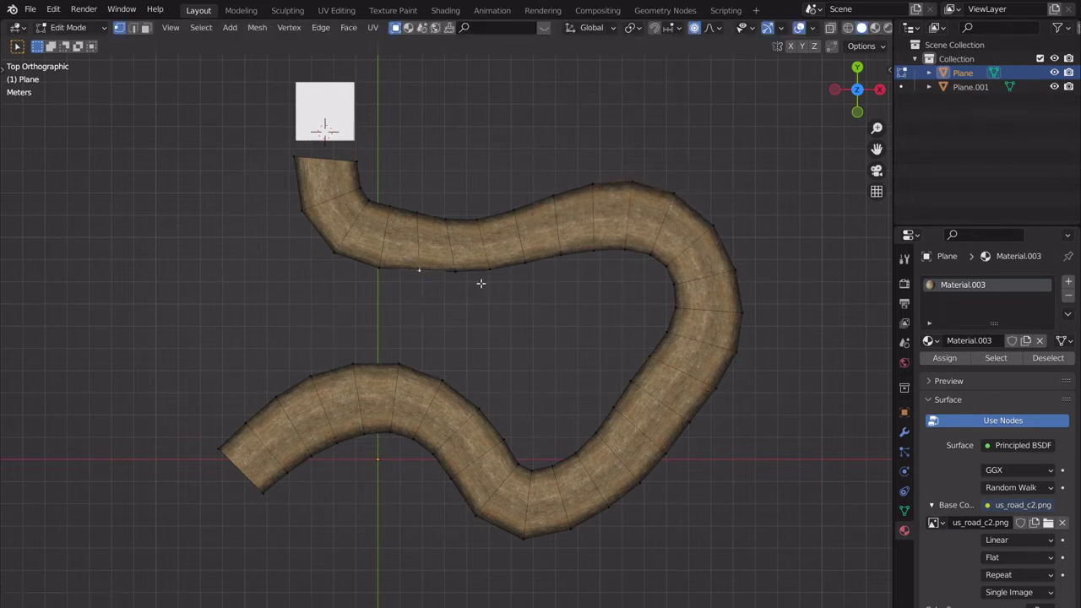
key(g)
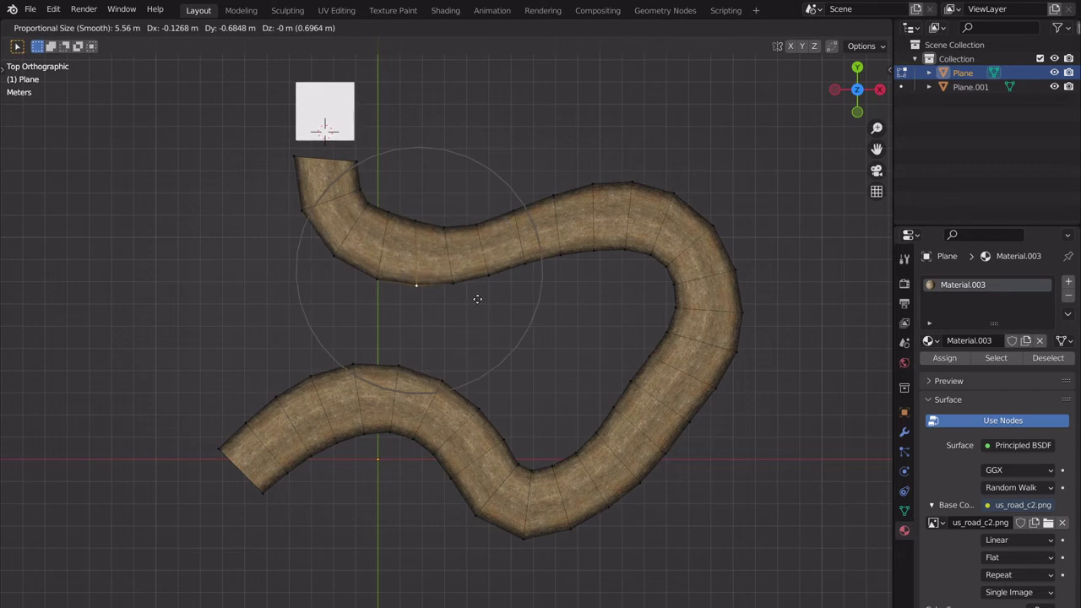
click(478, 295)
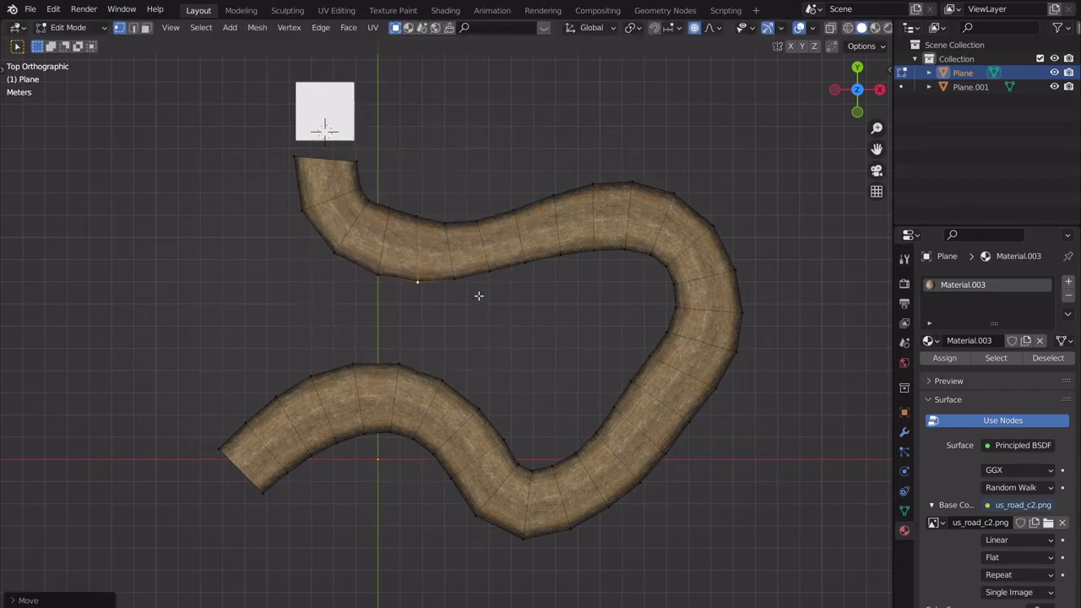
click(422, 207)
key(g)
click(419, 212)
- Move the outer corner vertex of the road's upper-left bend slightly outward to the left
click(337, 255)
key(g)
click(340, 267)
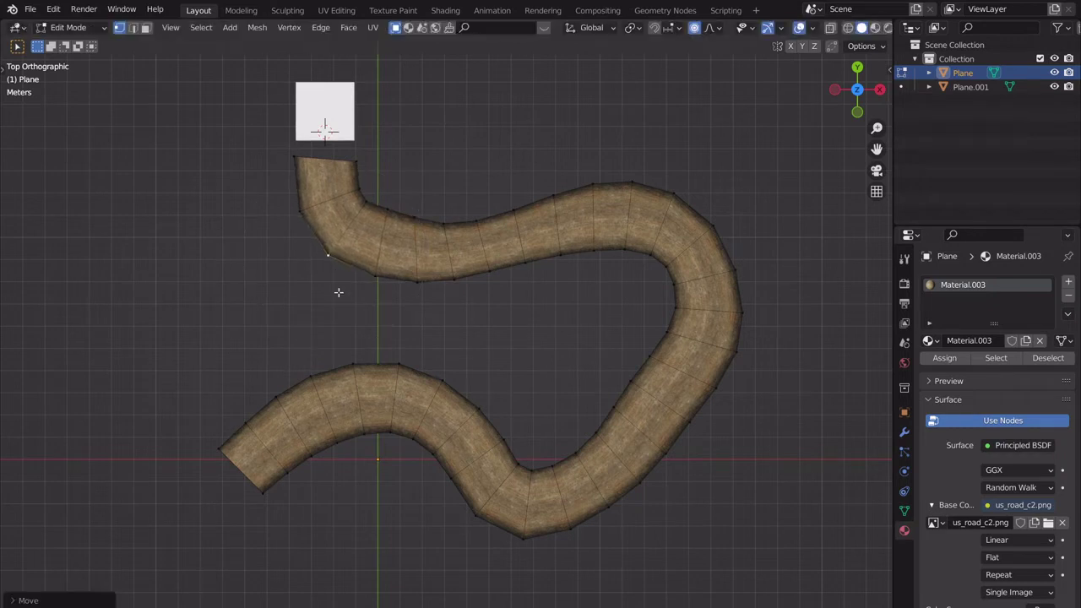
- Move two upper-edge vertices near the road's lower-left end slightly outward to even out its width
click(298, 379)
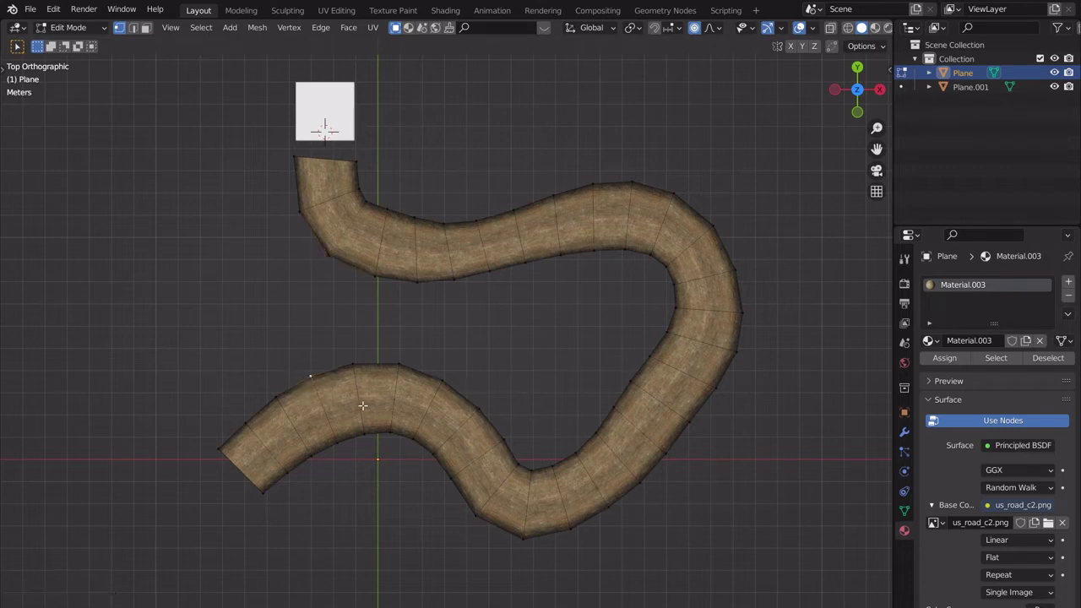
key(g)
click(292, 429)
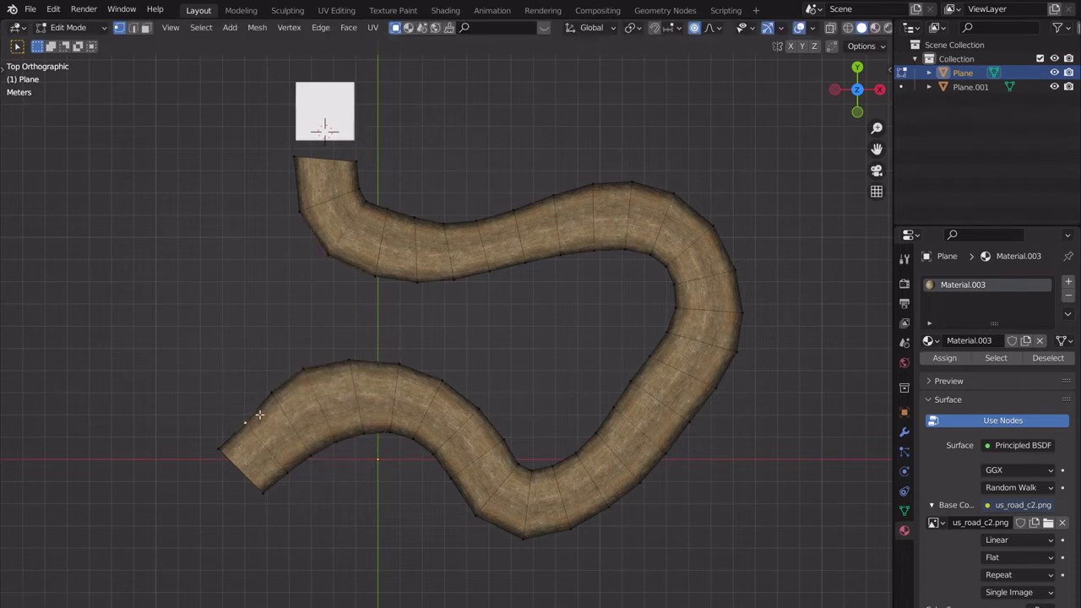
key(g)
click(227, 415)
shift+middle_drag(401, 421, 405, 445)
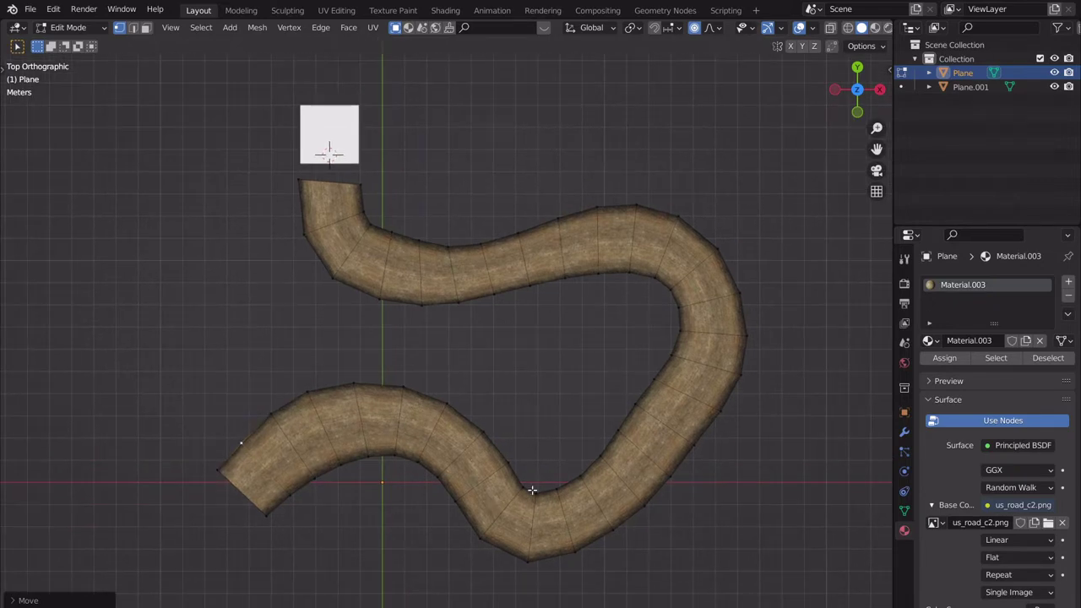
- Return to Object Mode and examine the road's texture up close in perspective along its bends
shift+middle_drag(532, 490, 518, 544)
shift+middle_drag(514, 429, 629, 364)
key(Tab)
scroll(553, 376, down, 6)
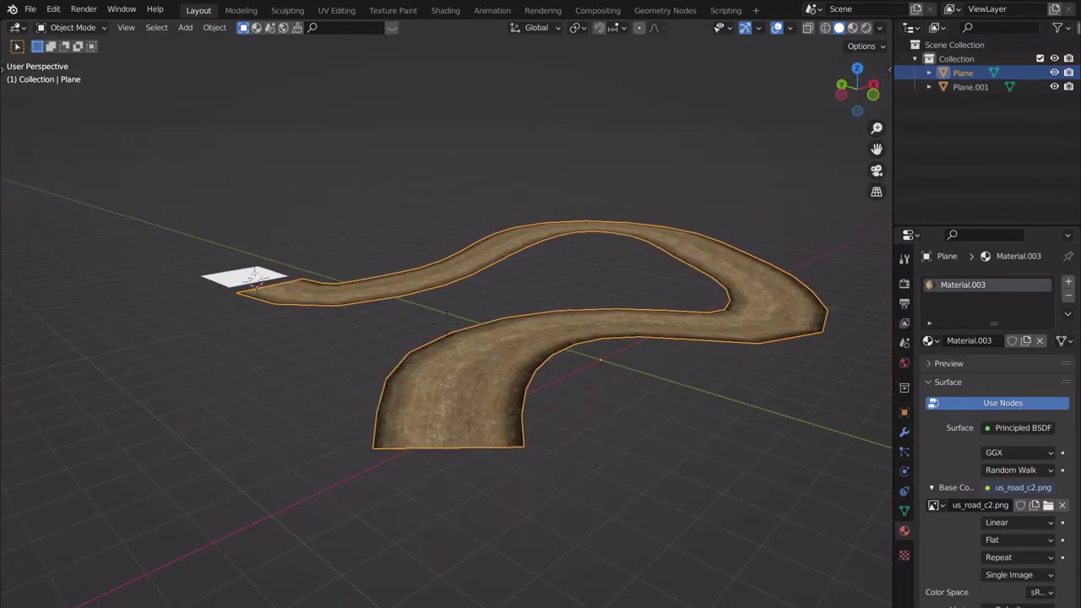
scroll(446, 321, up, 5)
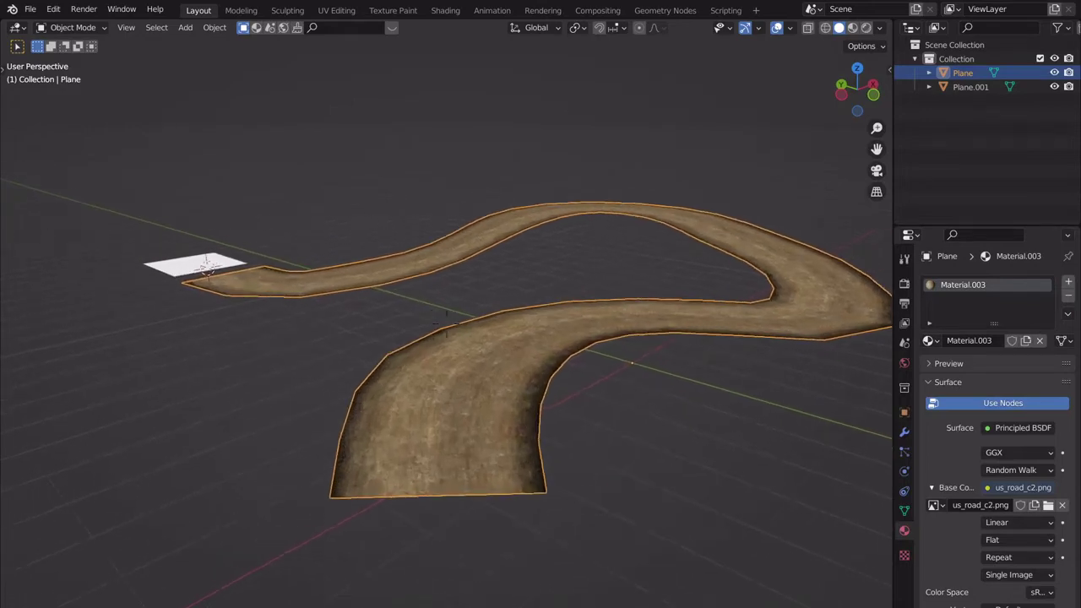
key(w)
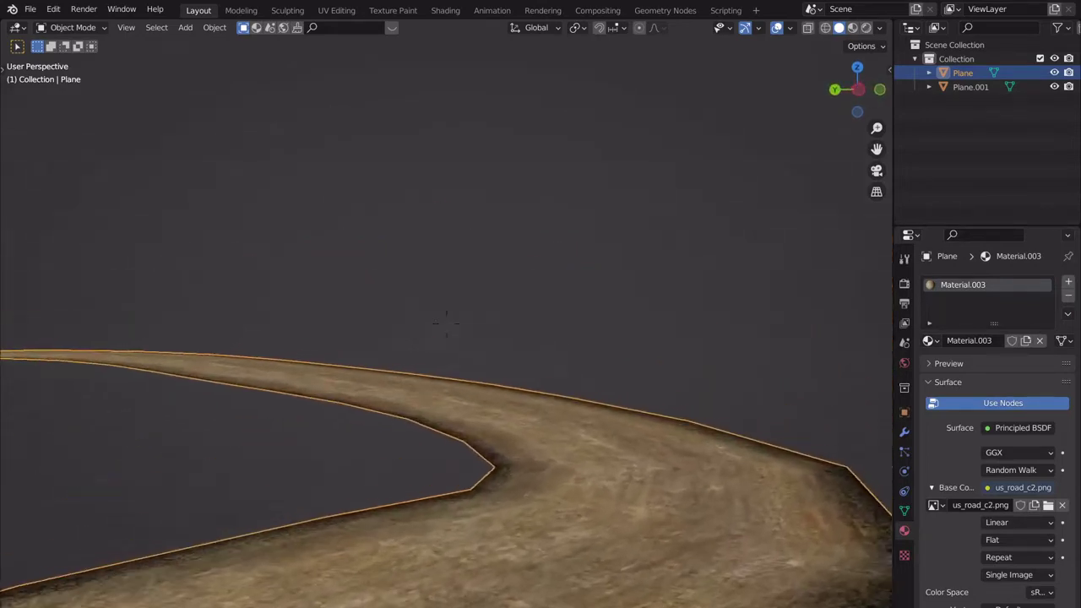
key(w)
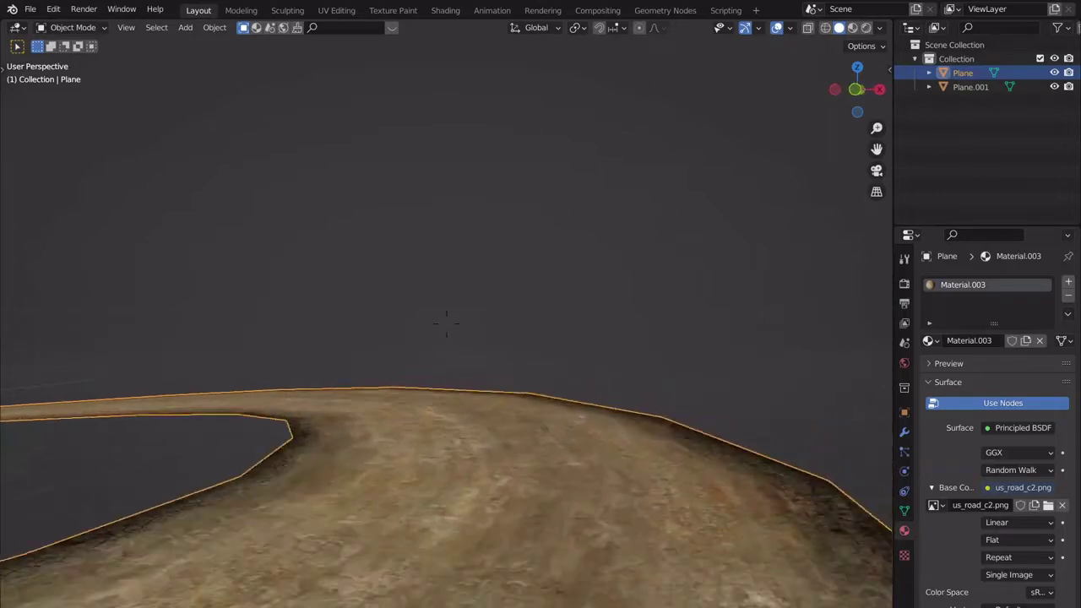
key(w)
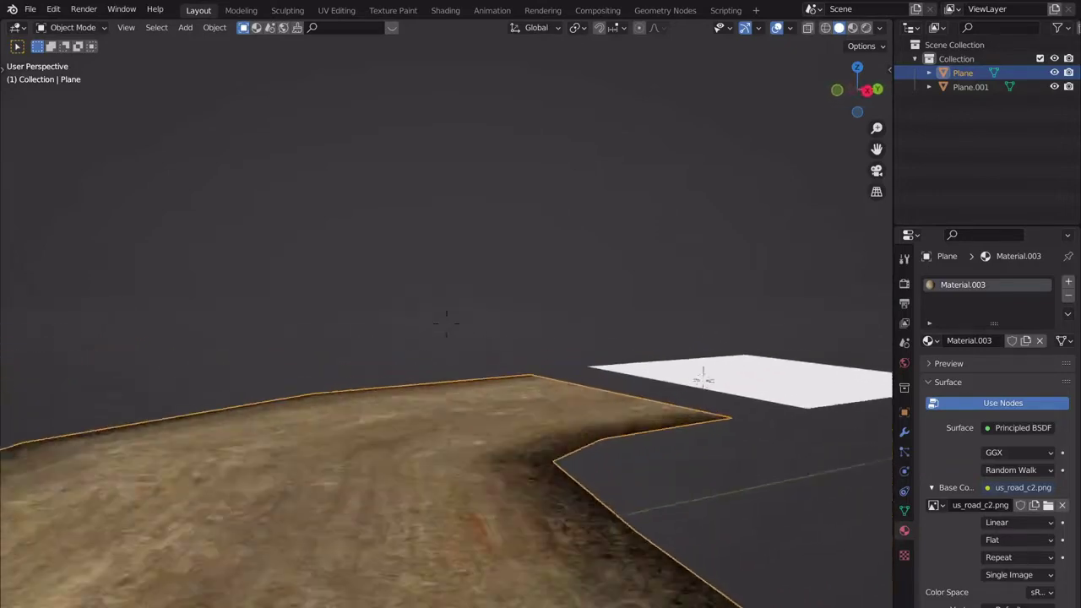
click(450, 324)
middle_drag(541, 347, 547, 388)
scroll(548, 388, down, 10)
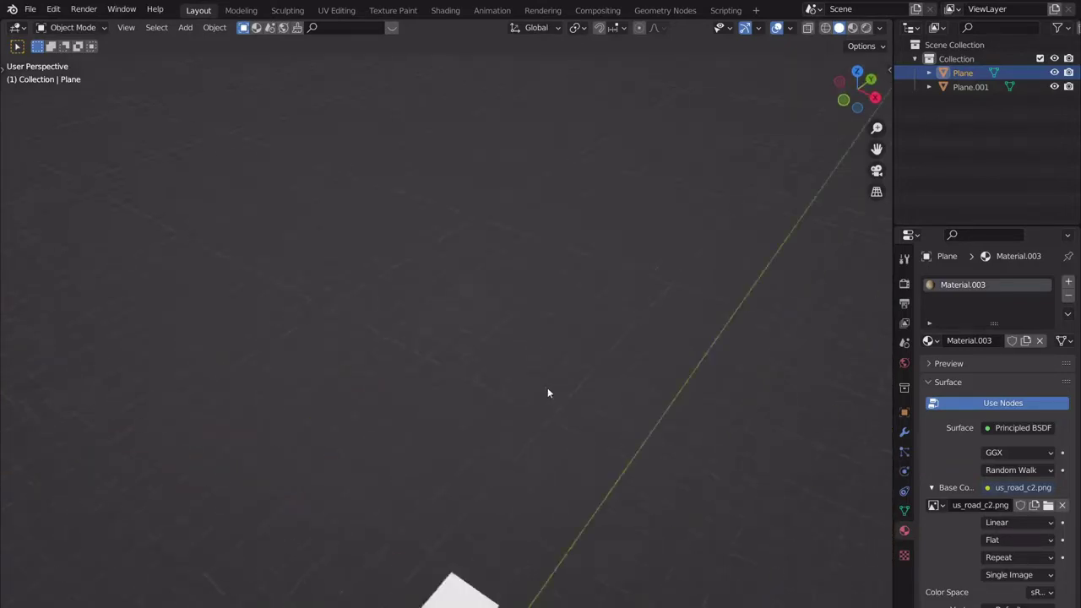
middle_drag(552, 316, 529, 350)
- Select the white plane beyond the road's upper end and show it in top orthographic view
click(664, 391)
key(KP_Decimal)
scroll(515, 346, down, 6)
scroll(529, 353, down, 3)
shift+middle_drag(584, 309, 615, 313)
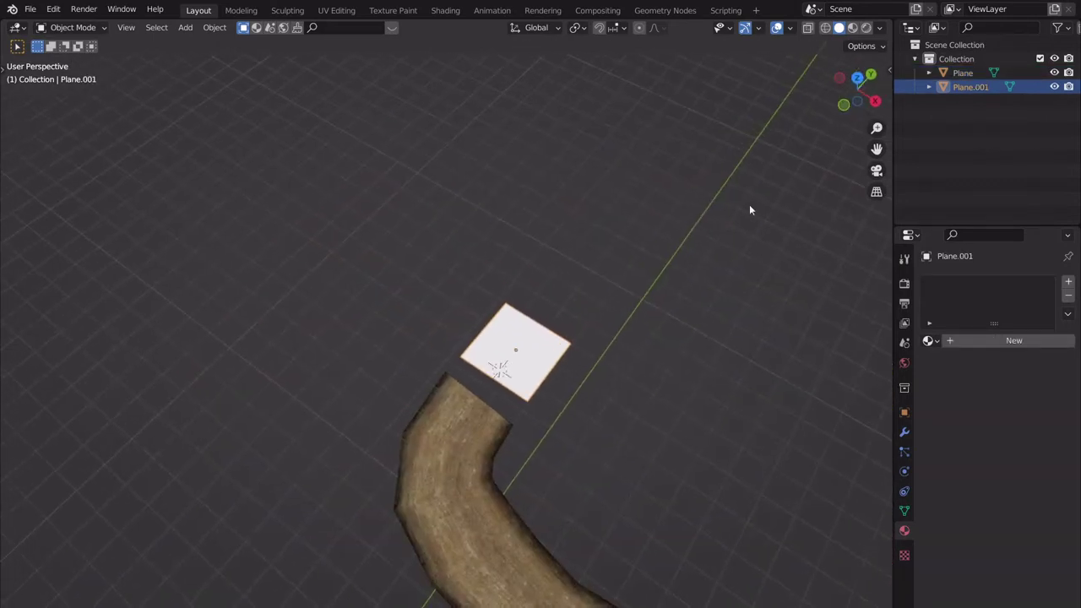
click(854, 80)
scroll(738, 321, down, 4)
shift+middle_drag(674, 384, 573, 336)
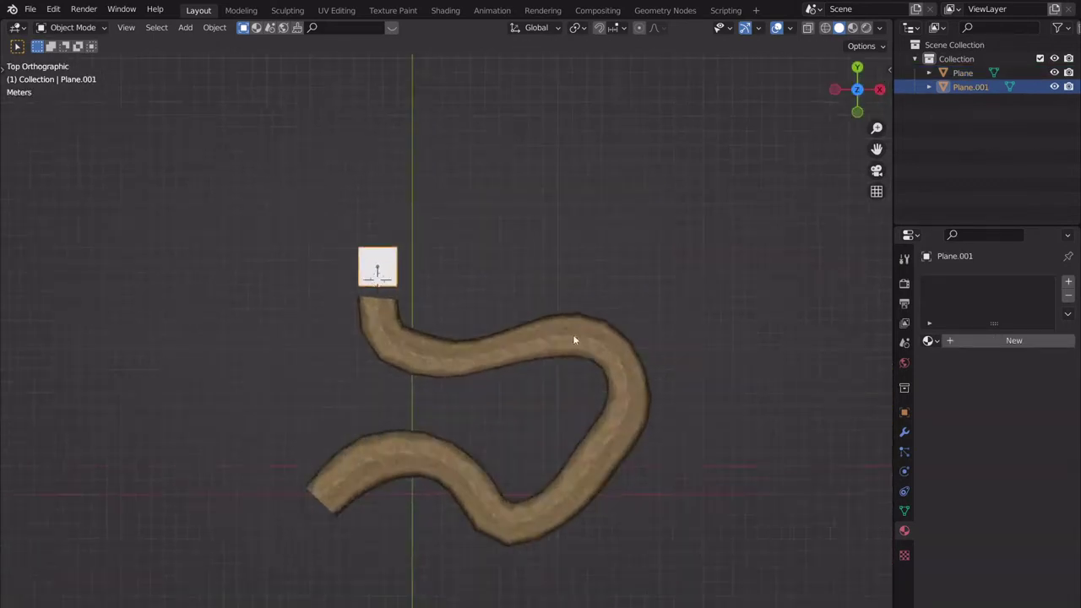
scroll(540, 372, up, 3)
scroll(515, 389, down, 3)
shift+middle_drag(512, 381, 618, 391)
scroll(592, 365, up, 4)
shift+middle_drag(579, 333, 538, 445)
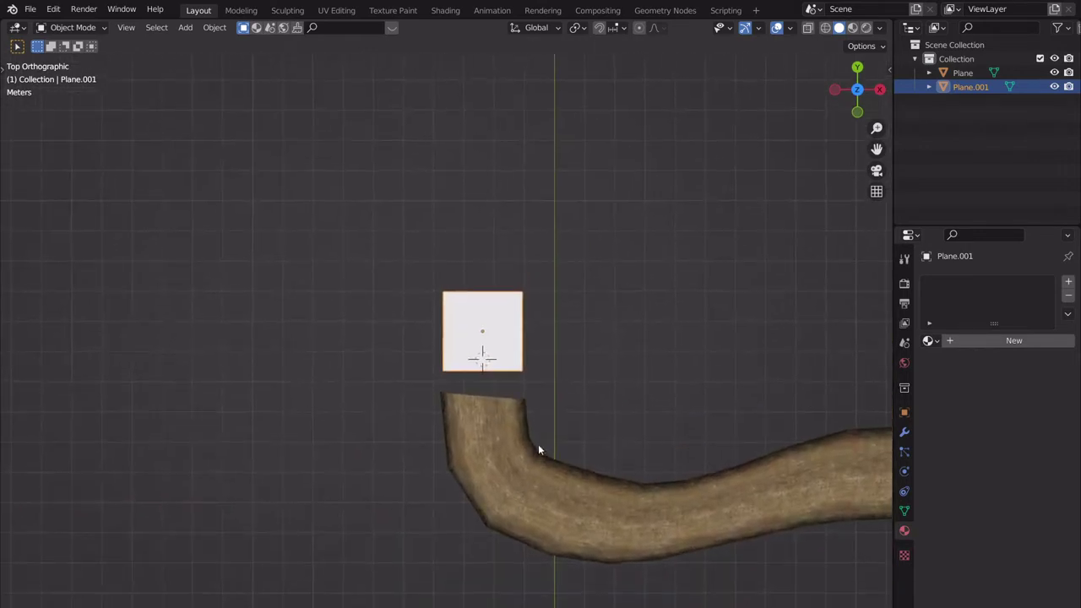
shift+middle_drag(522, 407, 590, 397)
- Edit the white plane's mesh and select both vertices of its left edge
key(Tab)
click(514, 360)
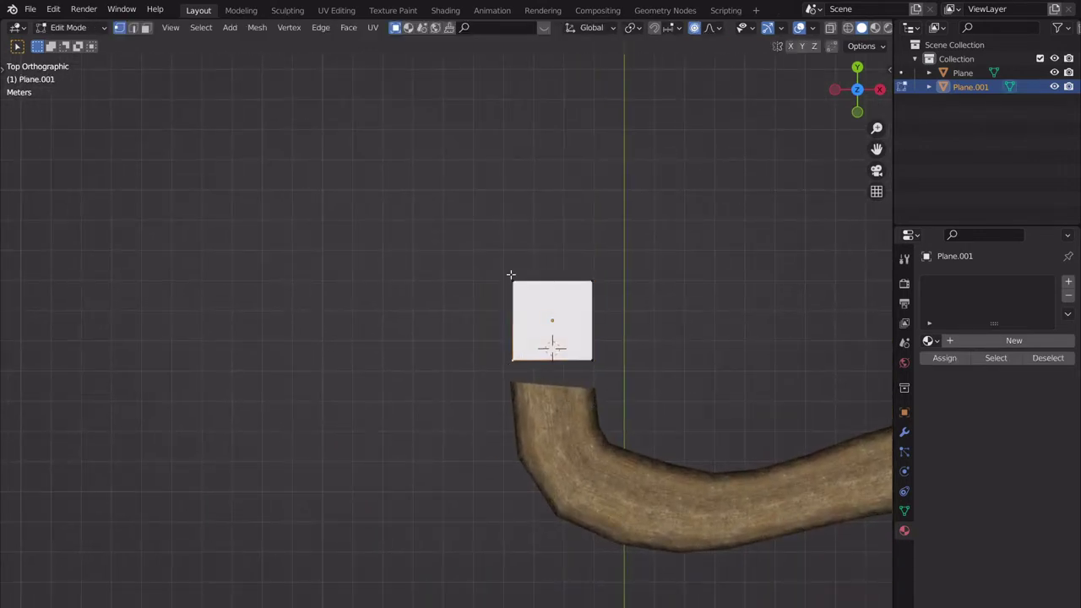
shift+click(512, 277)
scroll(536, 419, down, 2)
shift+middle_drag(506, 398, 578, 358)
scroll(578, 358, down, 3)
- Try to extrude the plane's left edge outward along the global X axis
key(e)
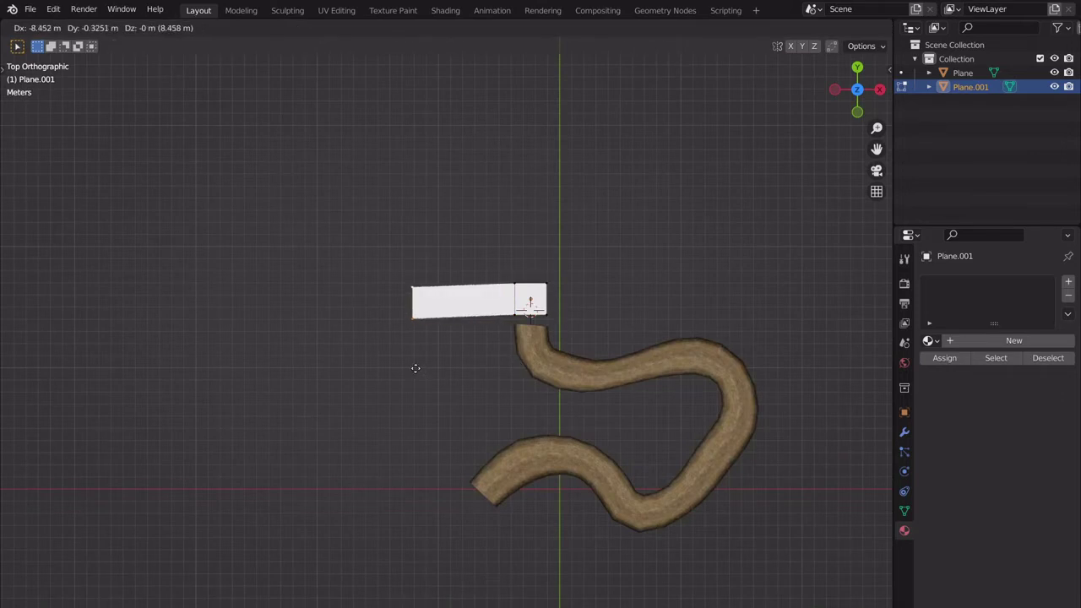
key(x)
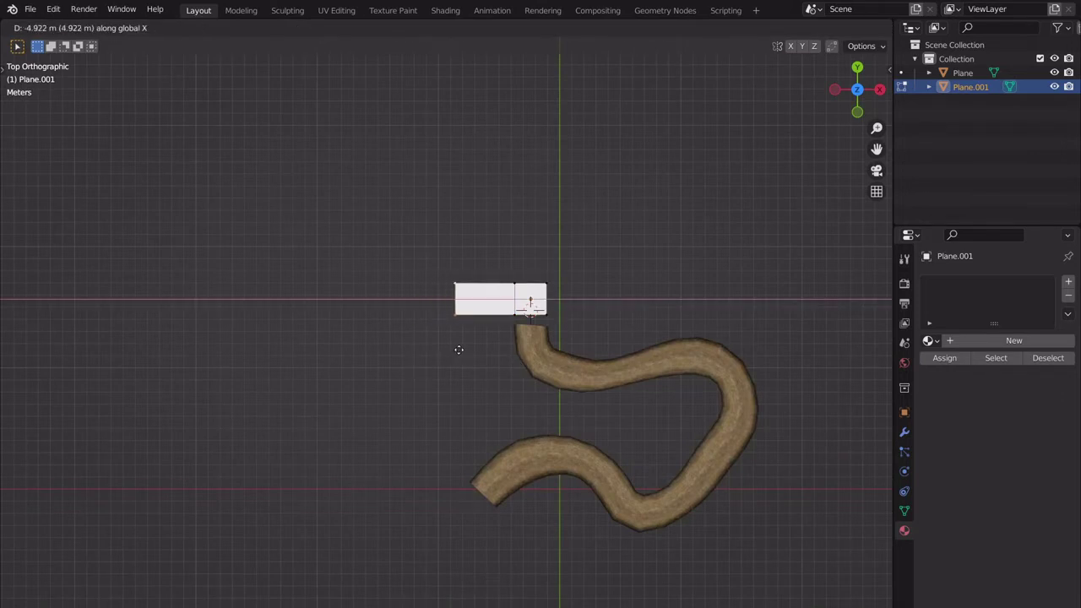
key(Escape)
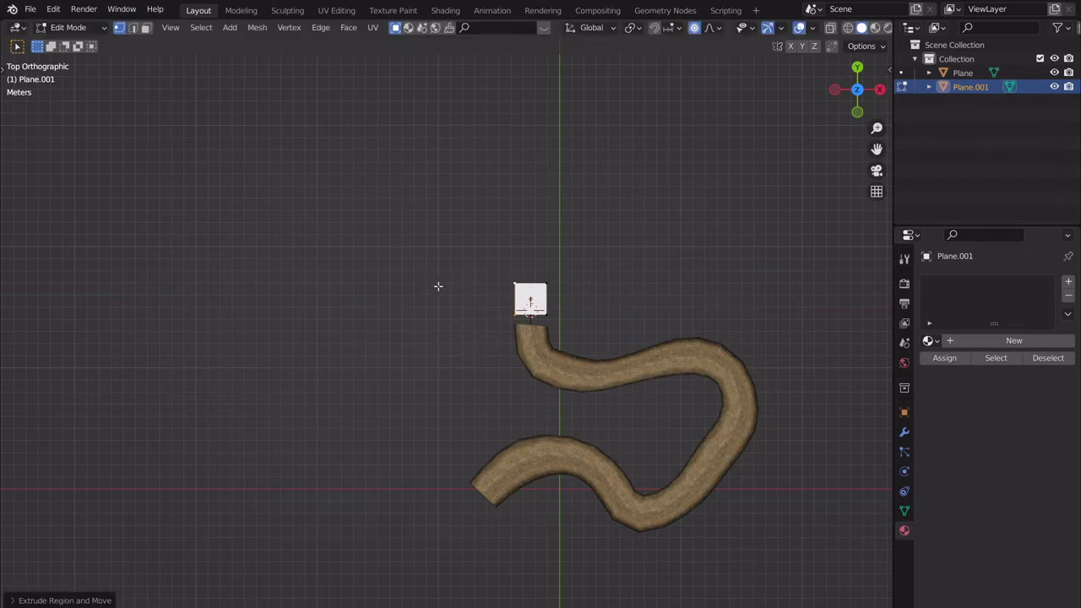
key(ctrl+z)
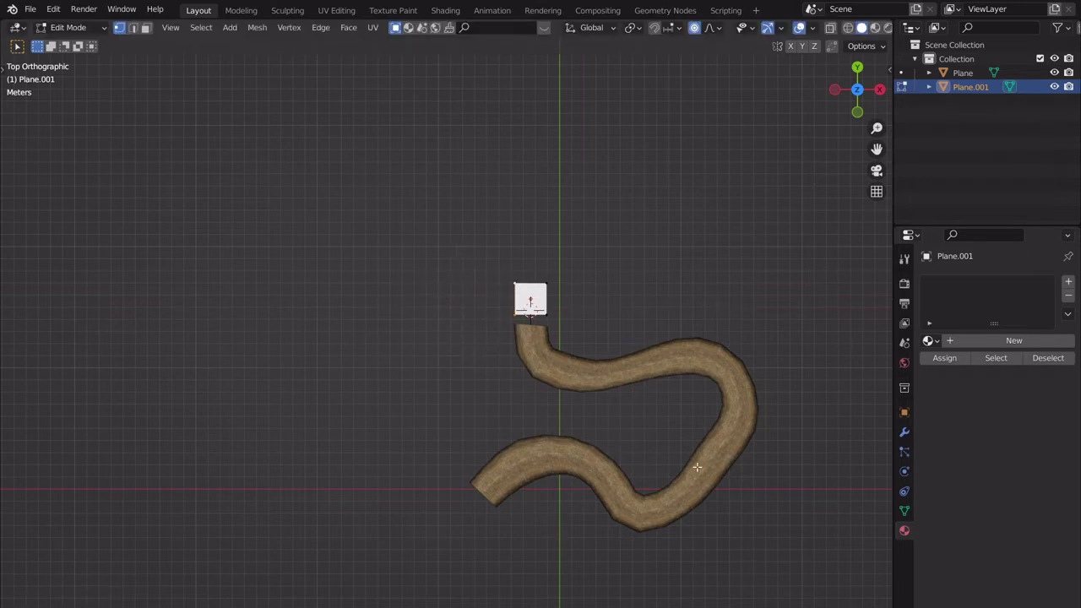
shift+middle_drag(697, 469, 537, 352)
scroll(582, 409, up, 2)
scroll(537, 352, down, 1)
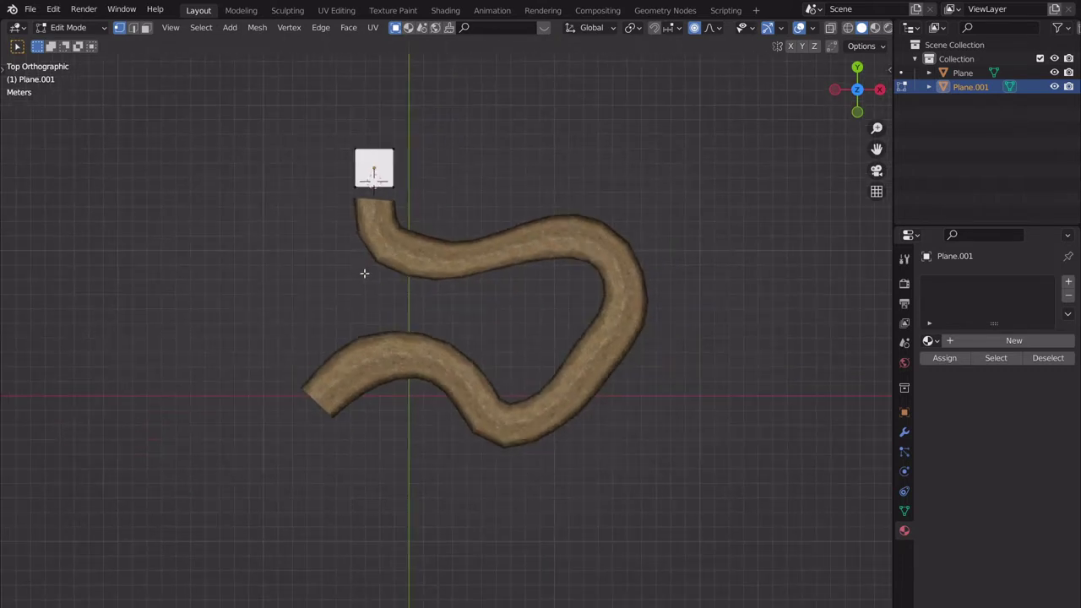
- Annotate the road freehand by tracing its course, marking its upper end and circling the lower-right stretch
key(t)
click(19, 224)
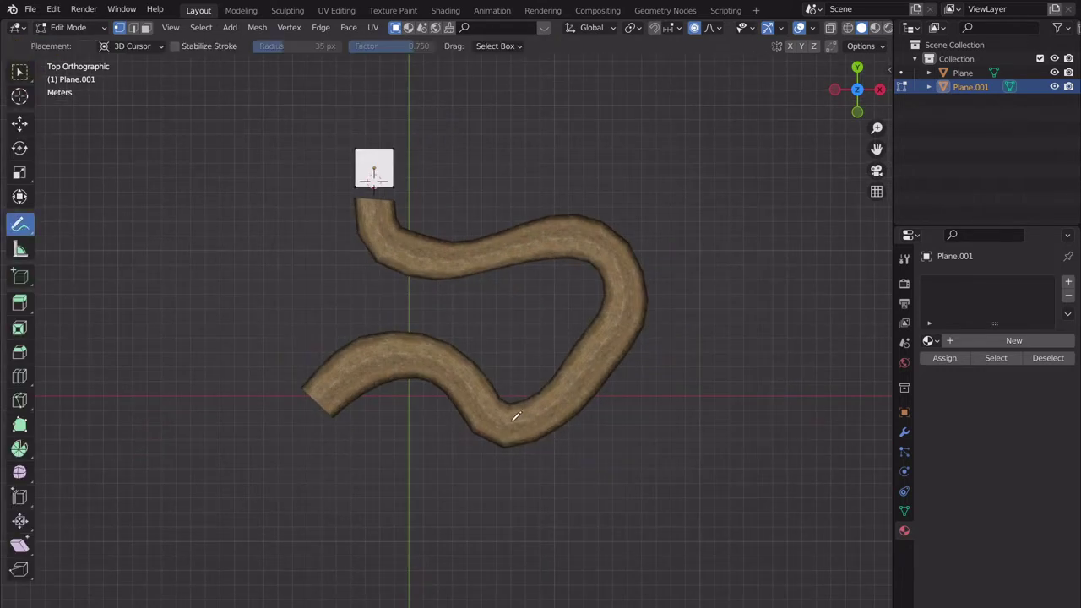
drag(512, 419, 602, 326)
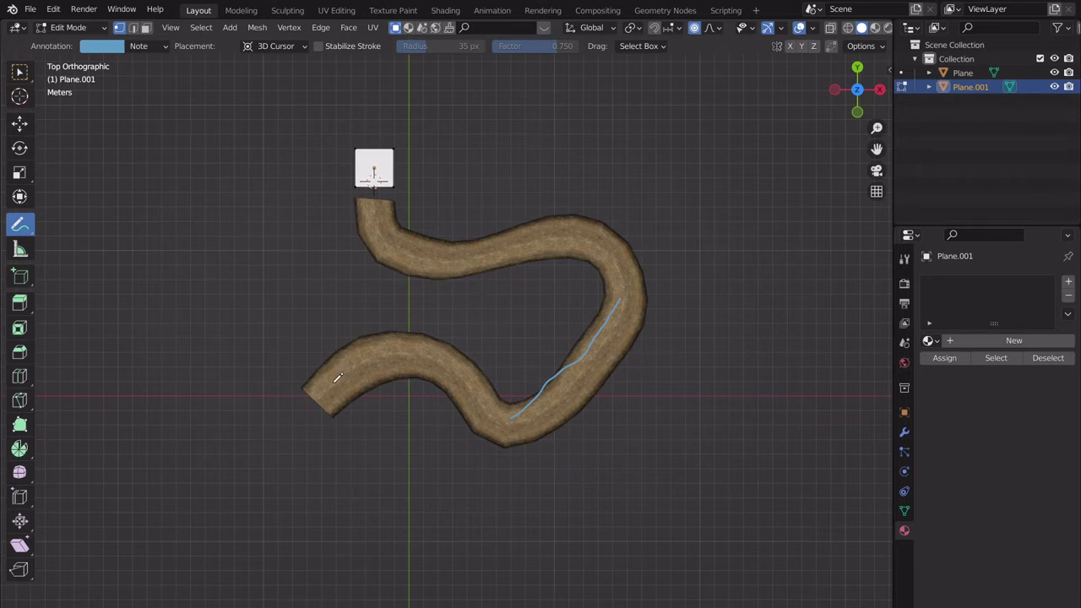
mouse_move(336, 381)
mouse_down()
mouse_move(408, 354)
mouse_move(517, 409)
mouse_move(583, 350)
mouse_move(624, 285)
mouse_move(594, 254)
mouse_move(437, 246)
mouse_move(378, 201)
mouse_up()
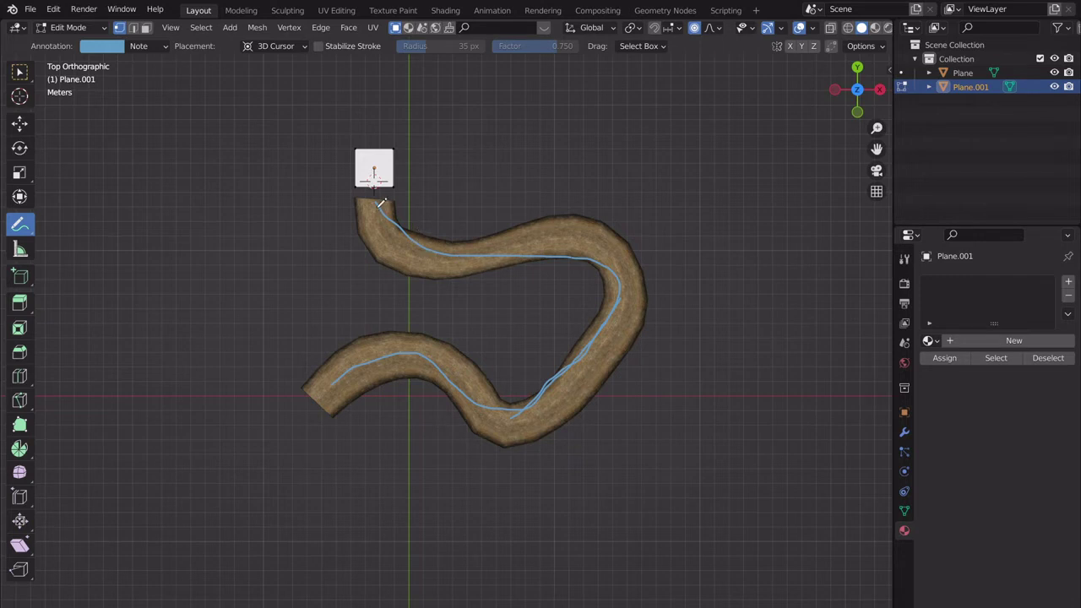
drag(375, 192, 343, 177)
mouse_move(635, 286)
mouse_down()
mouse_move(580, 288)
mouse_move(522, 376)
mouse_move(673, 353)
mouse_move(593, 274)
mouse_up()
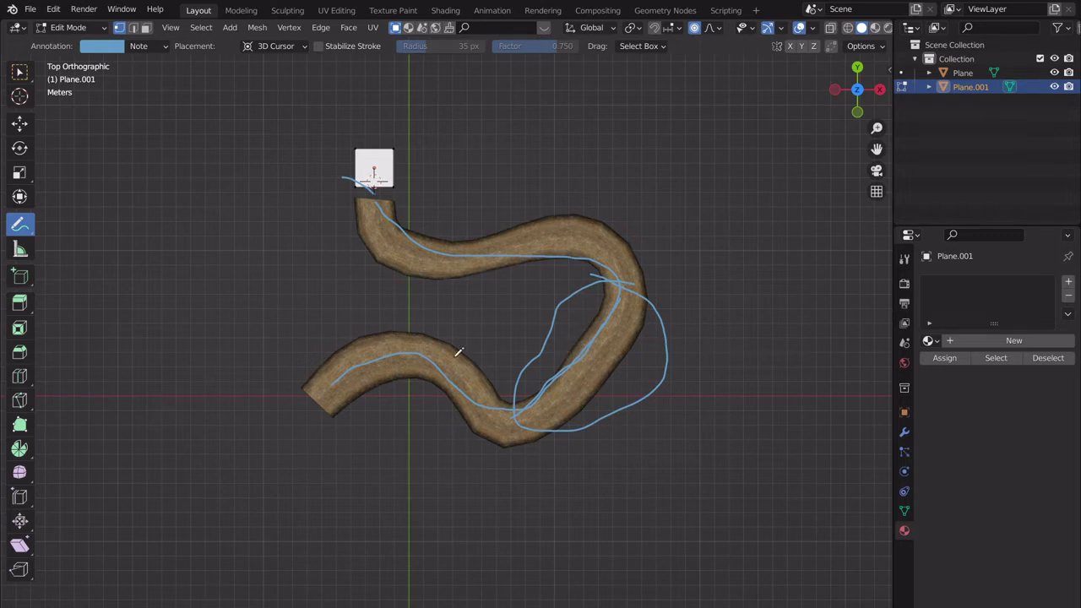
- Erase all annotation strokes around the road with the Annotate Eraser and return to the selection tool
click(29, 233)
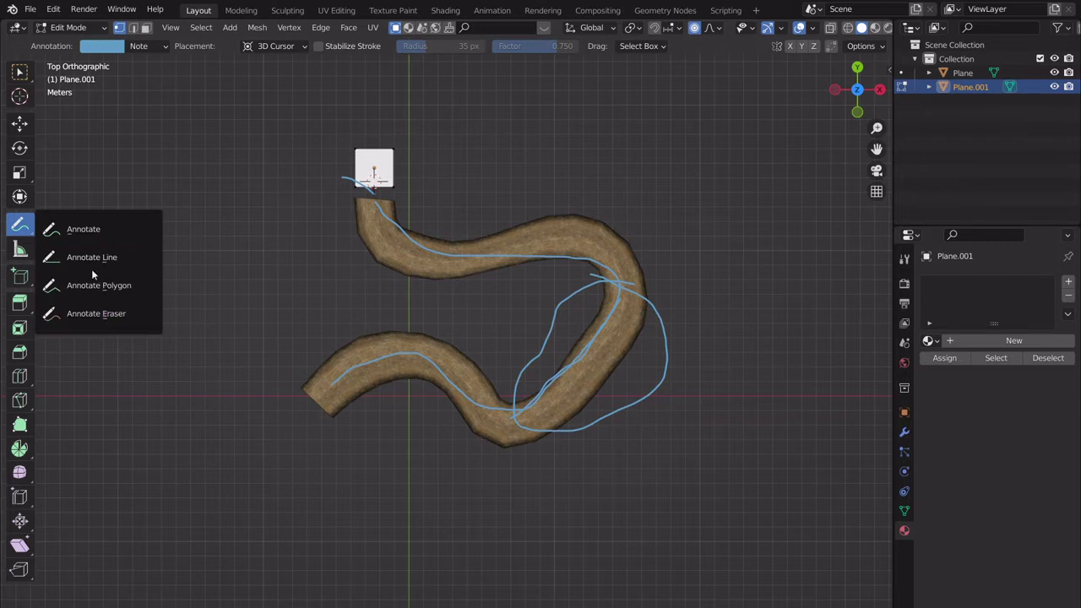
click(83, 229)
click(15, 234)
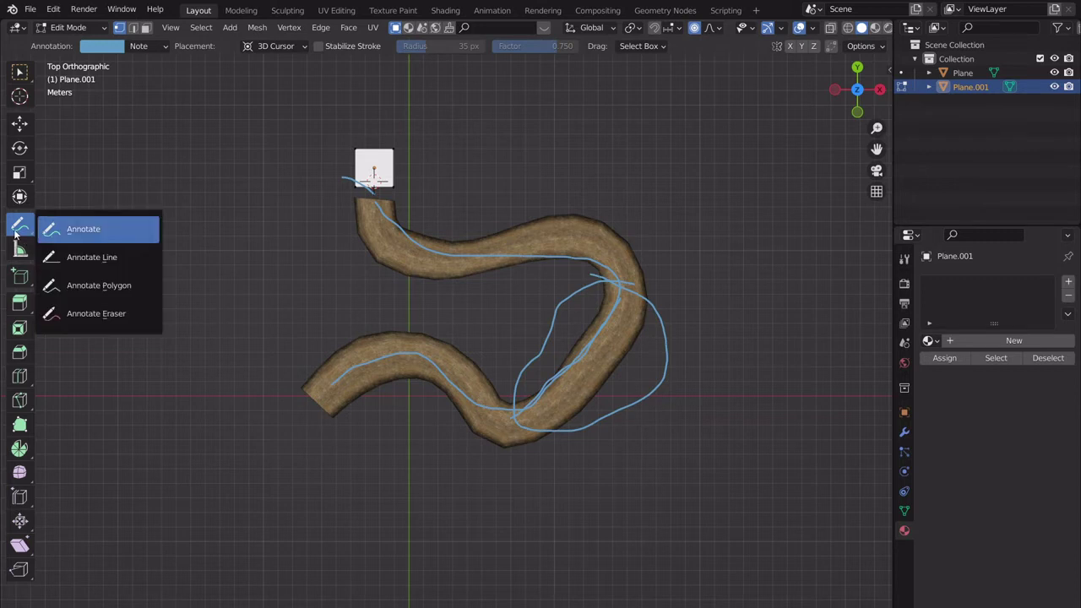
click(119, 312)
drag(381, 391, 562, 332)
click(413, 200)
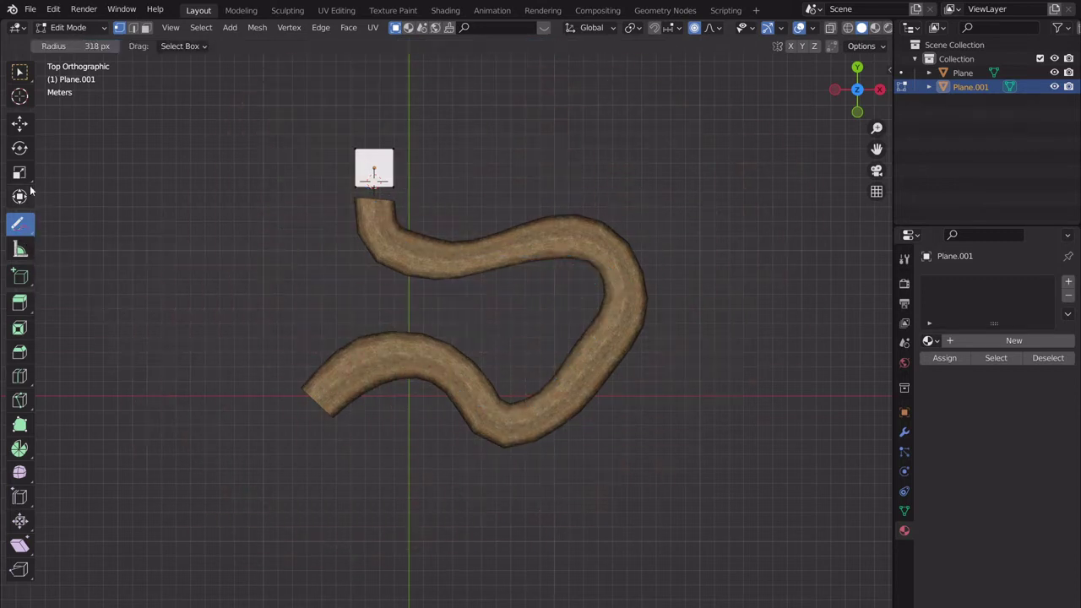
click(19, 71)
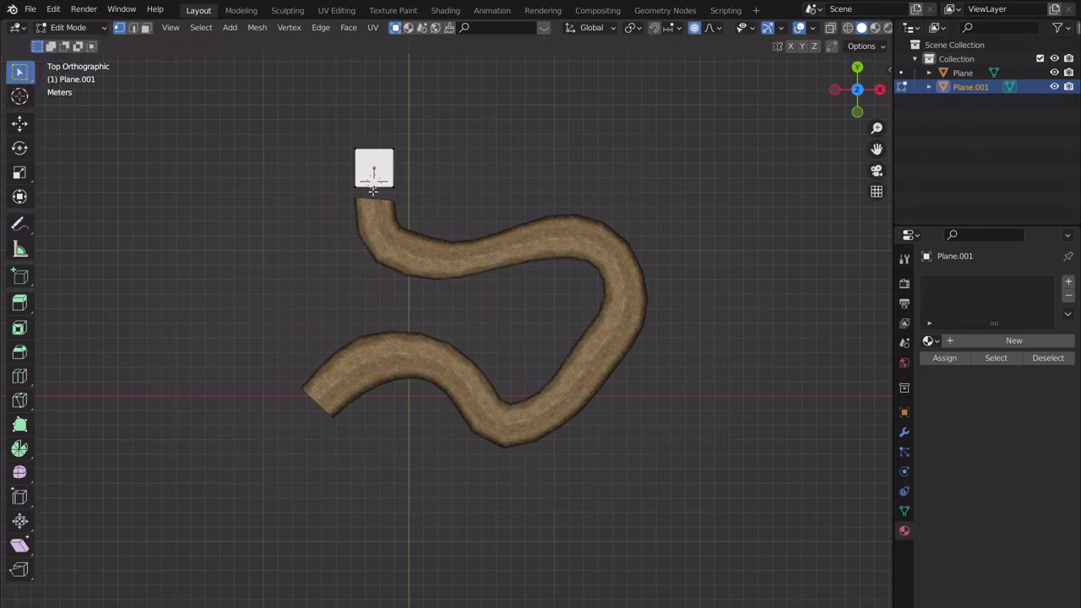
- Return to Object Mode, move the white plane onto the road's lower-right diagonal stretch and rotate it to match the road's direction
key(Tab)
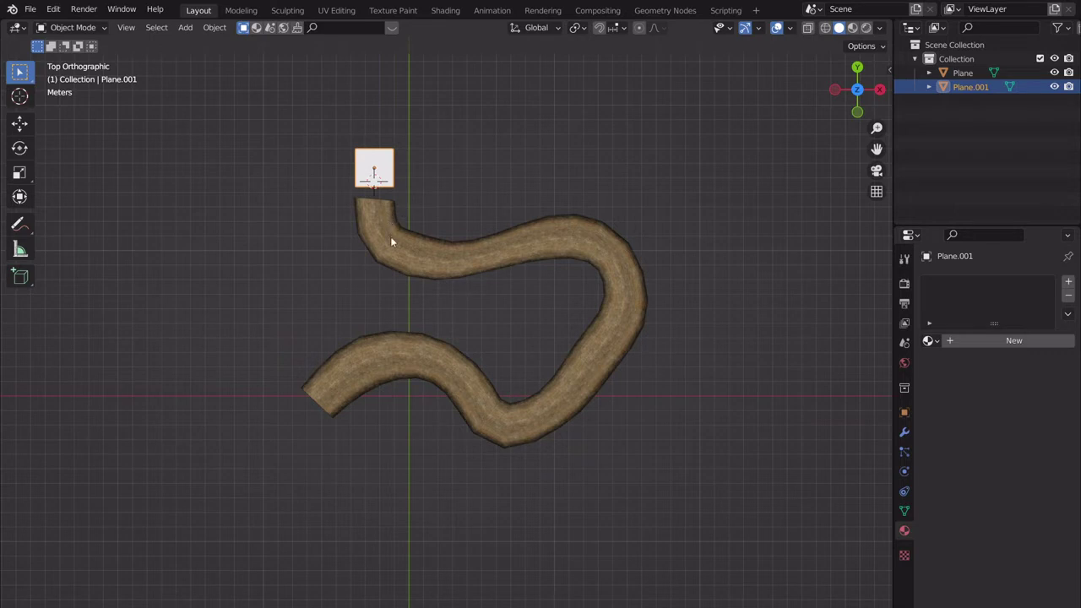
shift+middle_drag(424, 273, 500, 333)
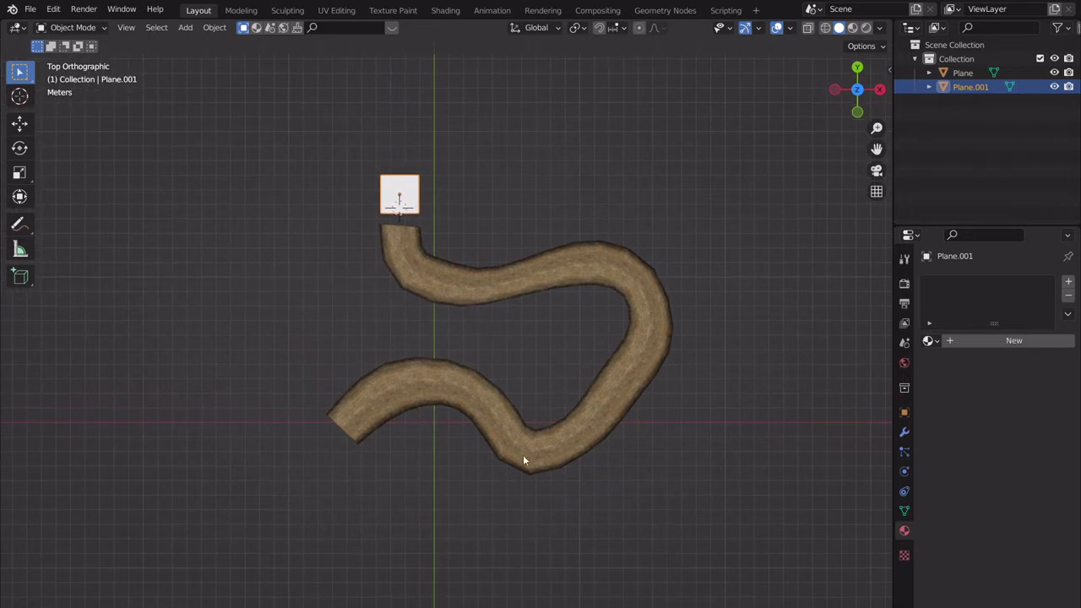
key(g)
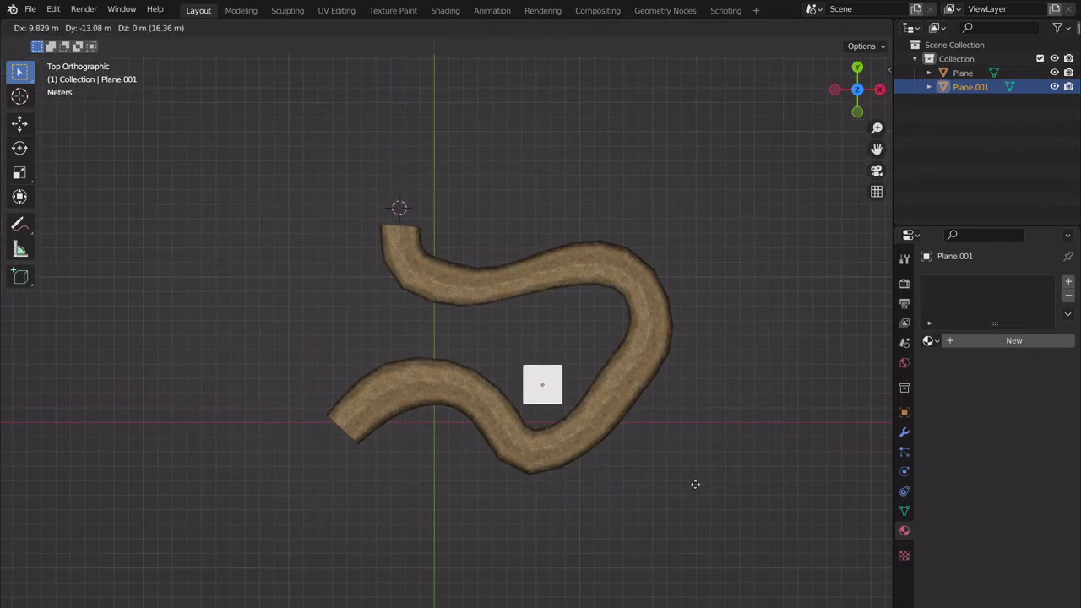
click(722, 512)
key(r)
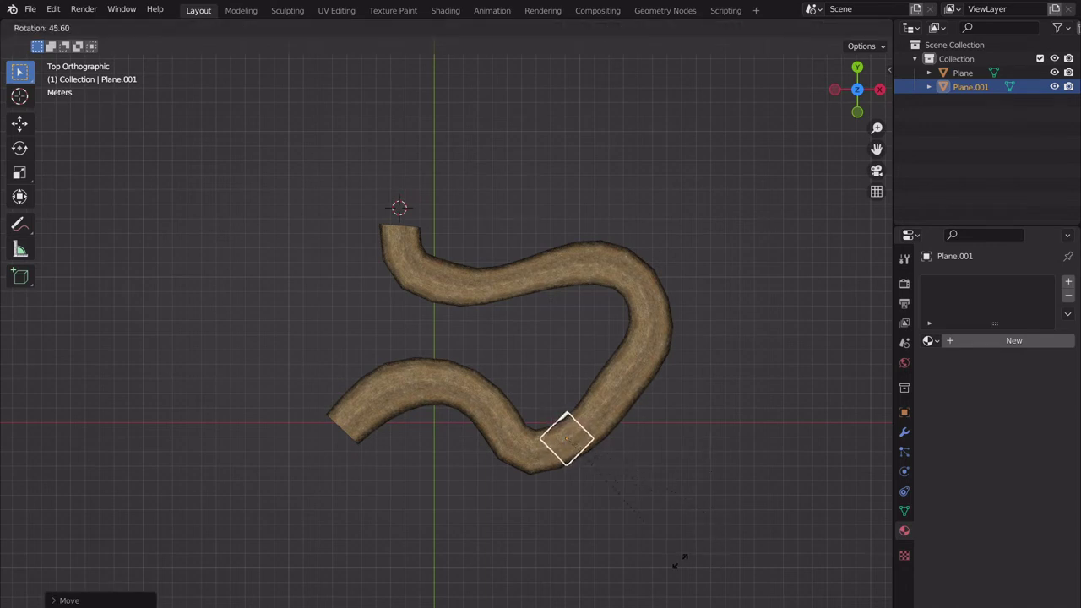
click(666, 459)
- Stretch the plane along its local Y axis to a Y scale of about 5.96
key(s)
key(y)
key(y)
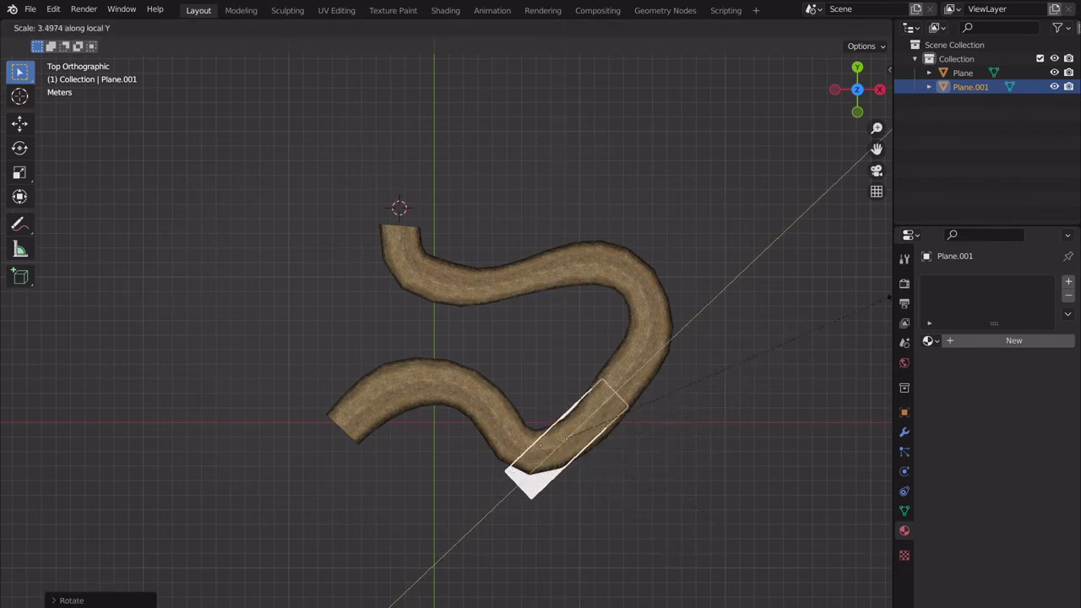
click(96, 262)
key(g)
key(y)
key(y)
key(y)
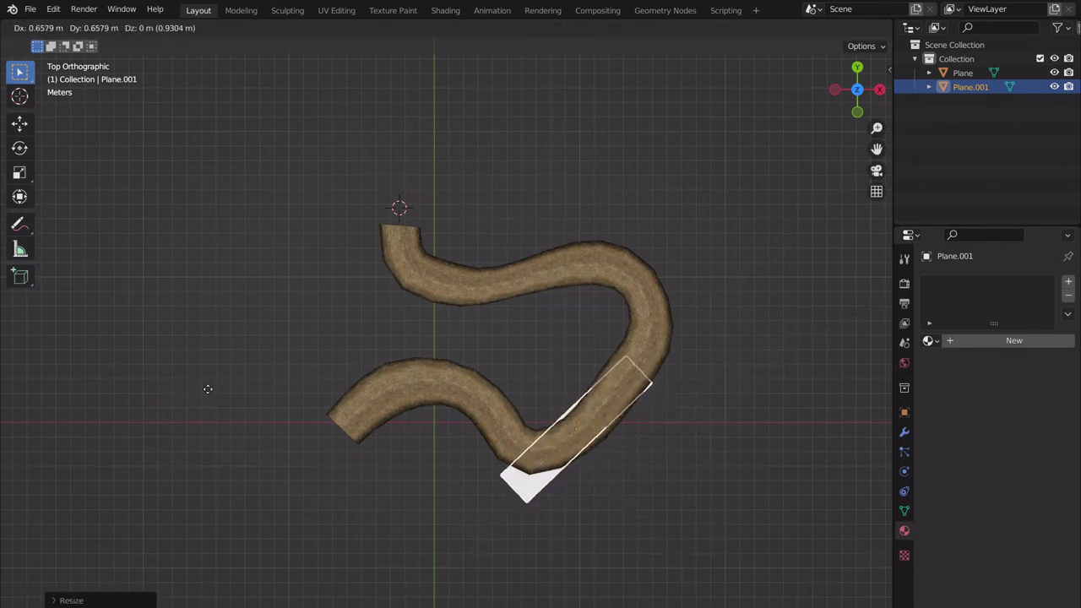
right_click(207, 389)
- Slide the stretched plane along its local Y axis up the road's diagonal stretch
key(g)
key(y)
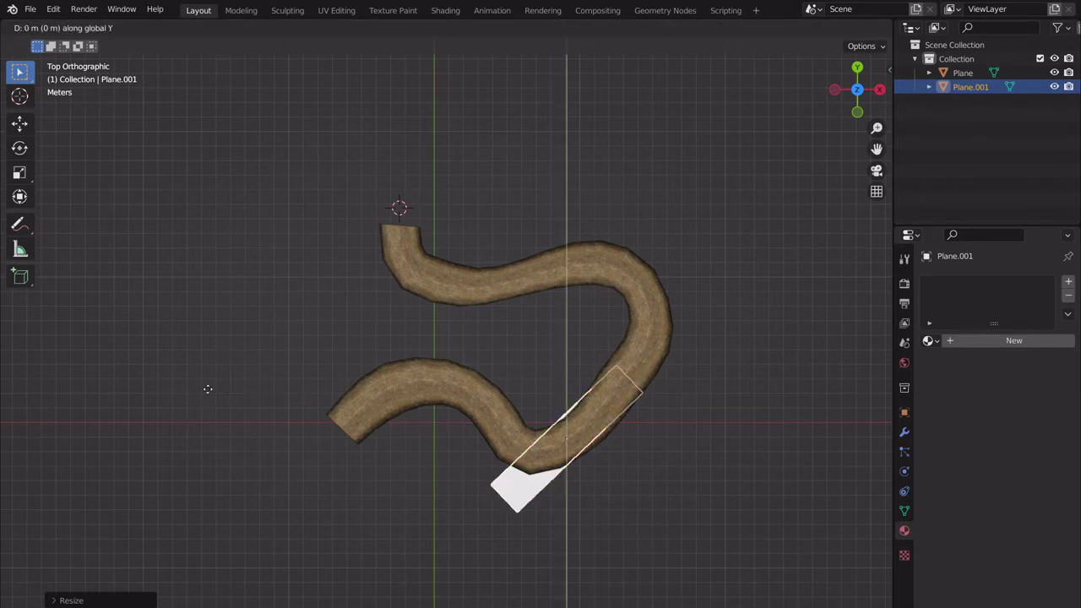
key(y)
click(353, 378)
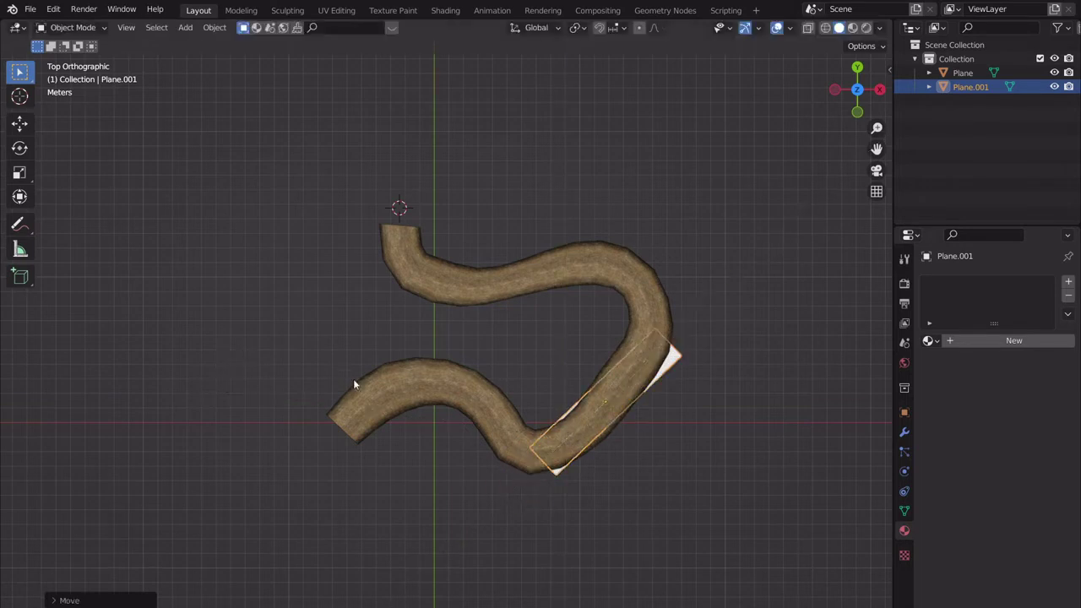
- Move the stretched plane to the road's upper end and rotate it to lie roughly horizontal
key(g)
key(y)
key(y)
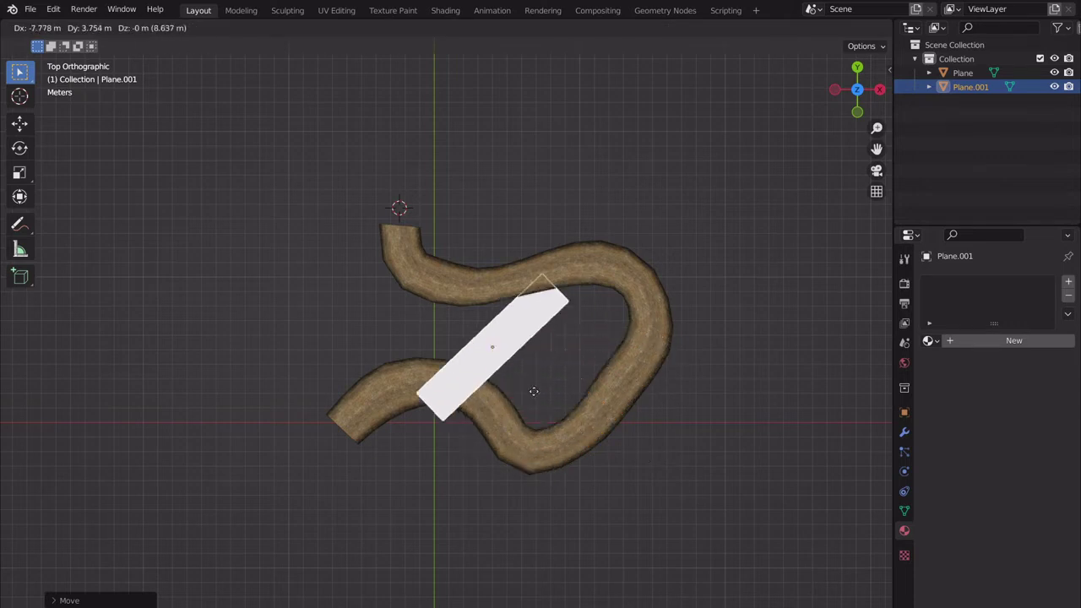
click(493, 230)
key(r)
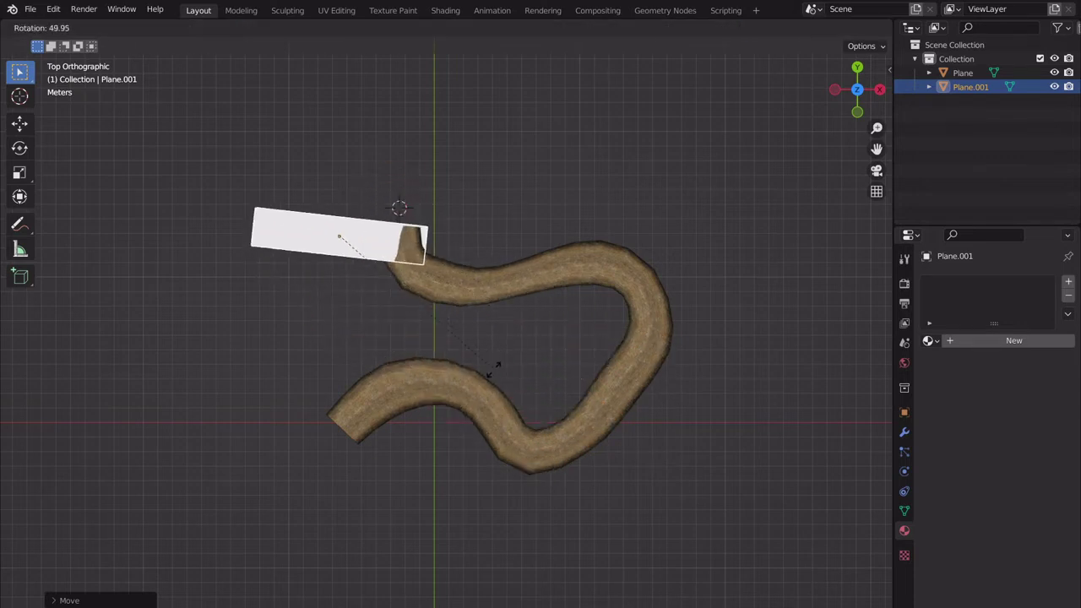
click(500, 350)
key(g)
click(481, 268)
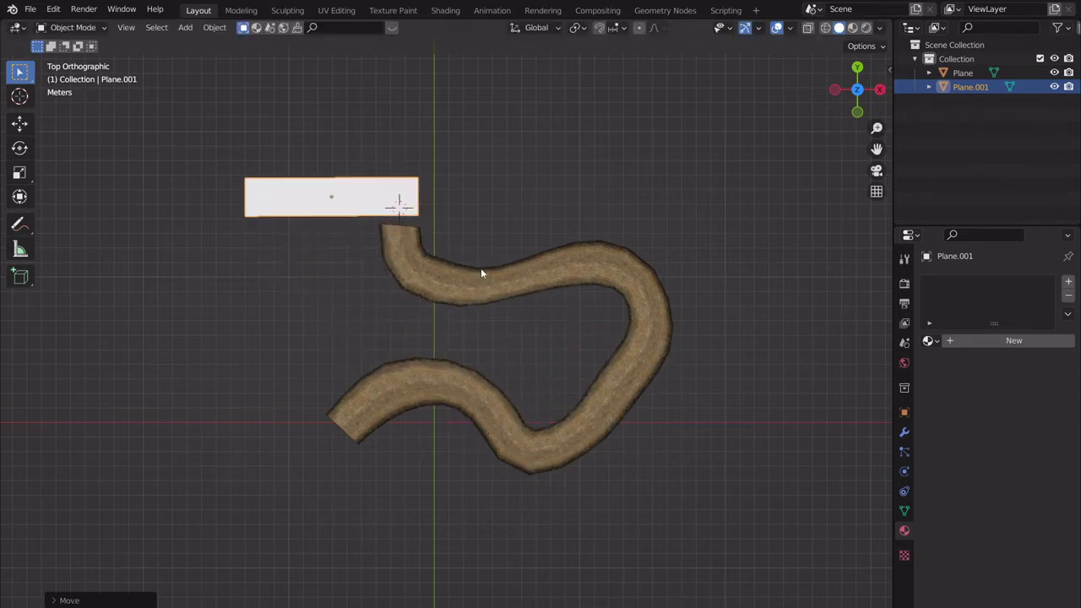
- Fine-tune the plane's position and rotation so it lies horizontally just beyond the road's upper end, rotated about -89.7° around Z
key(r)
click(481, 232)
key(g)
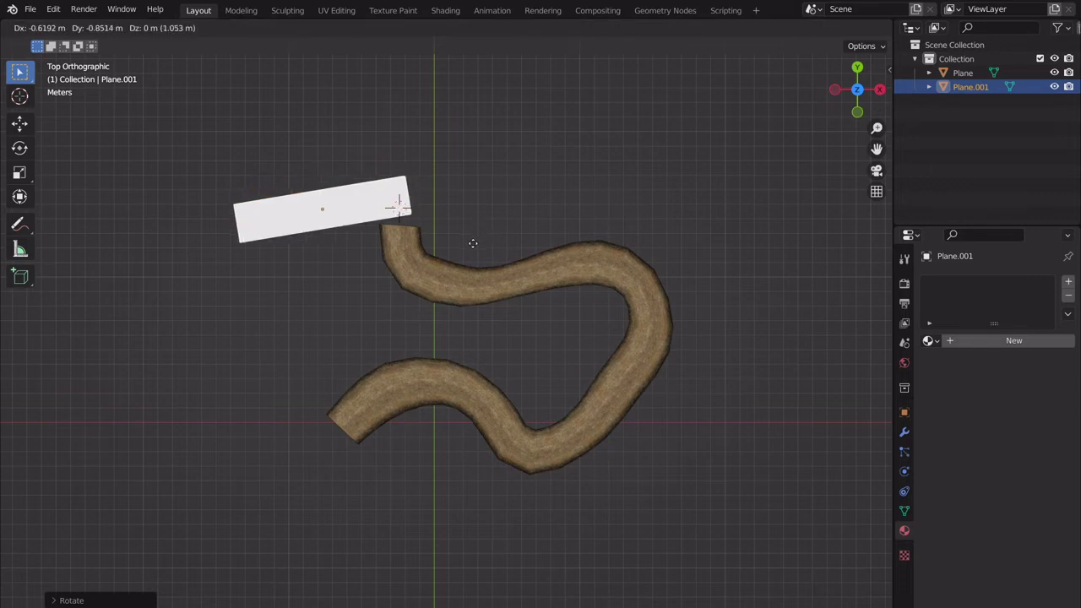
click(475, 225)
key(r)
key(g)
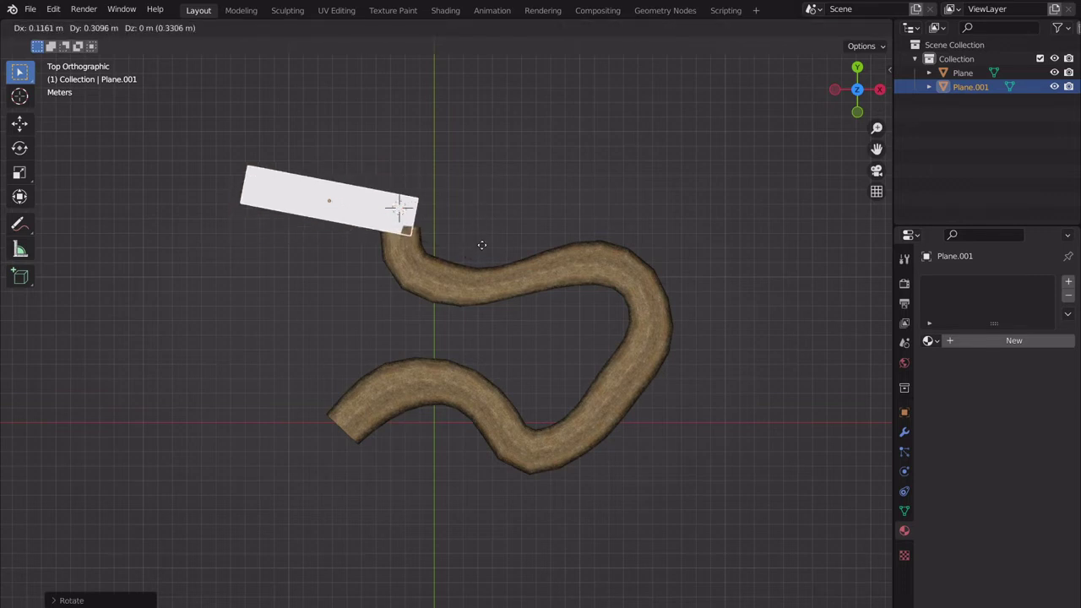
key(r)
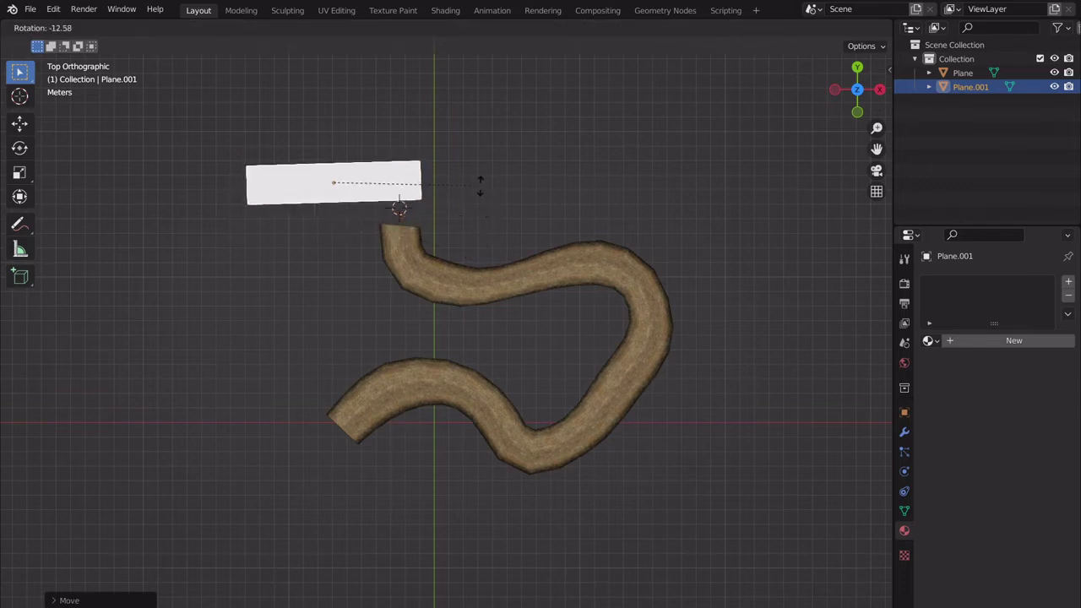
click(475, 289)
- Show the plane's transform values, scale it up uniformly about 1.5 times in Object Mode and undo the scaling
key(n)
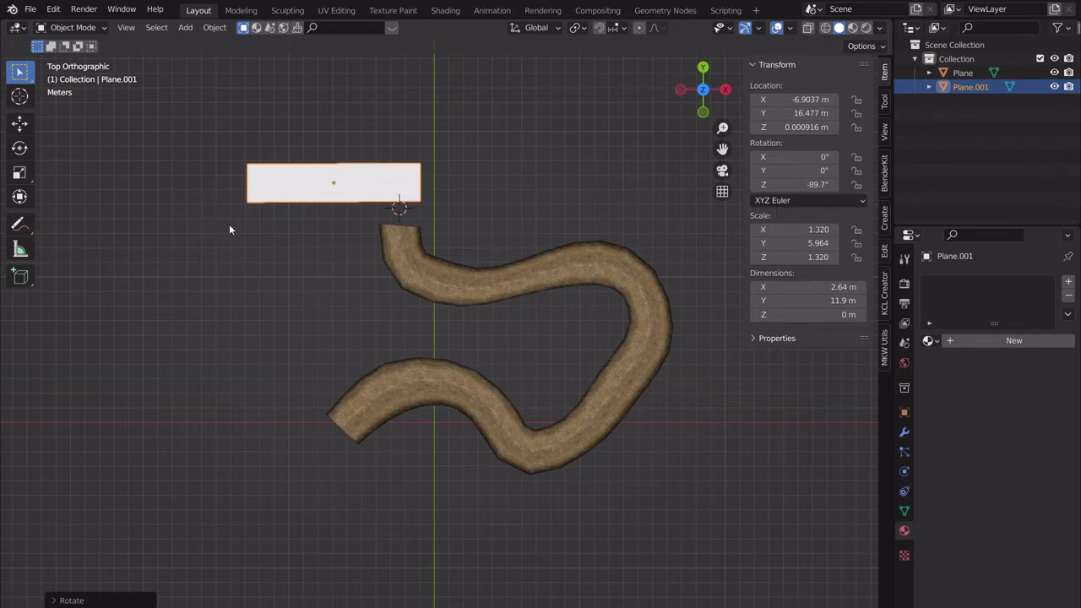
key(s)
click(459, 199)
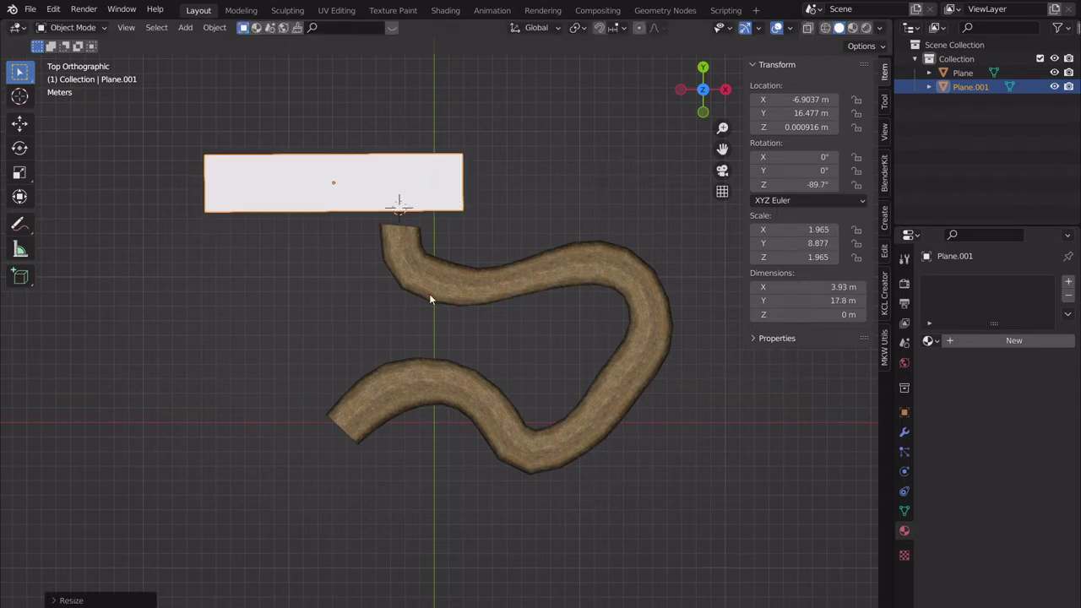
key(ctrl+z)
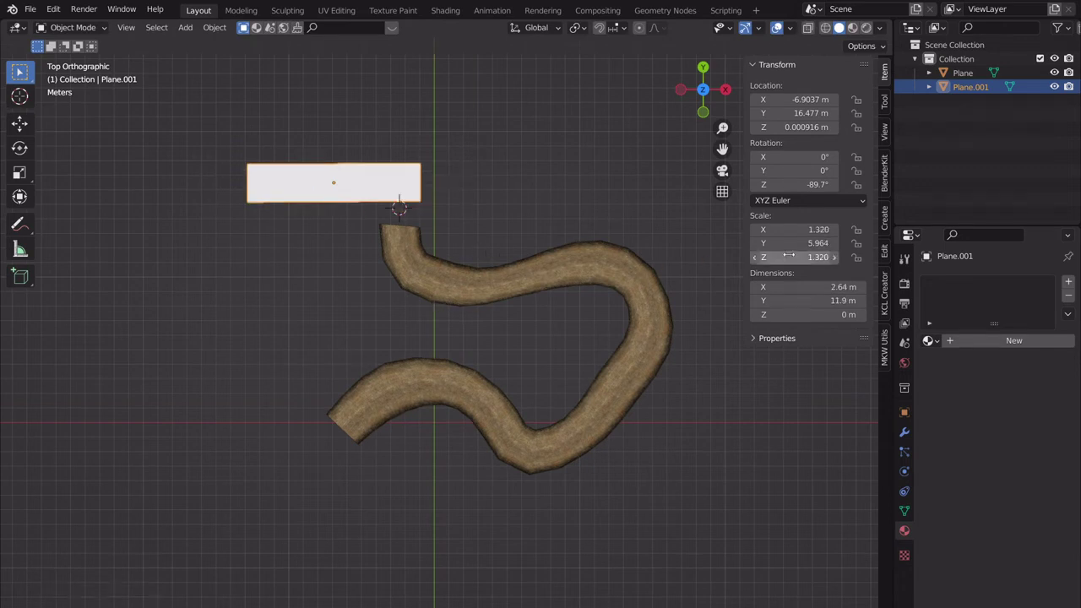
- Edit the plane's mesh, select all of it, turn off proportional editing and scale it up to about 4.05 m by 18.3 m
key(Tab)
key(a)
key(s)
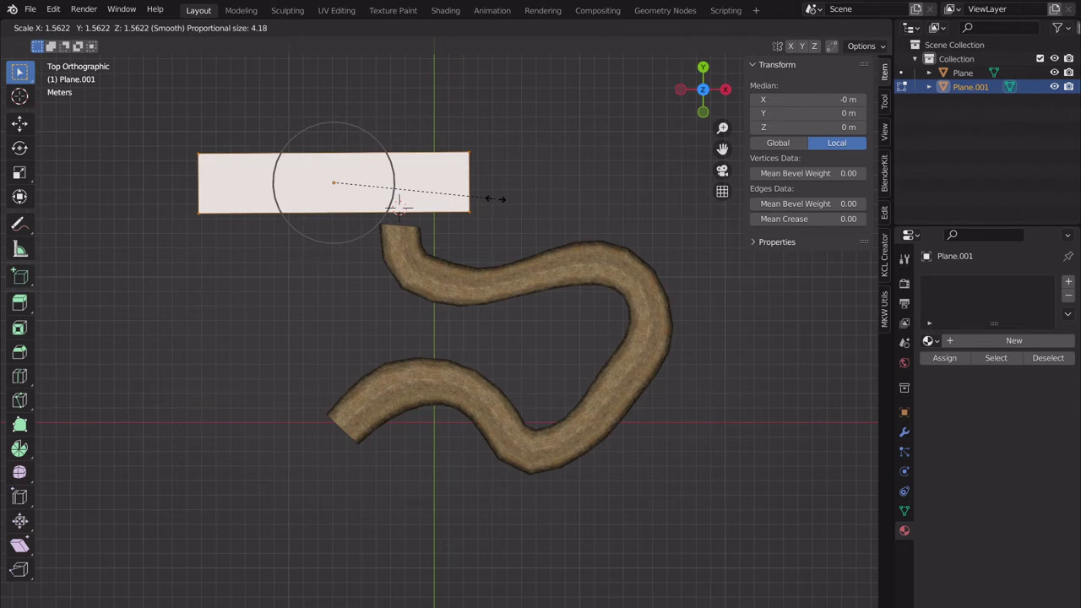
key(Escape)
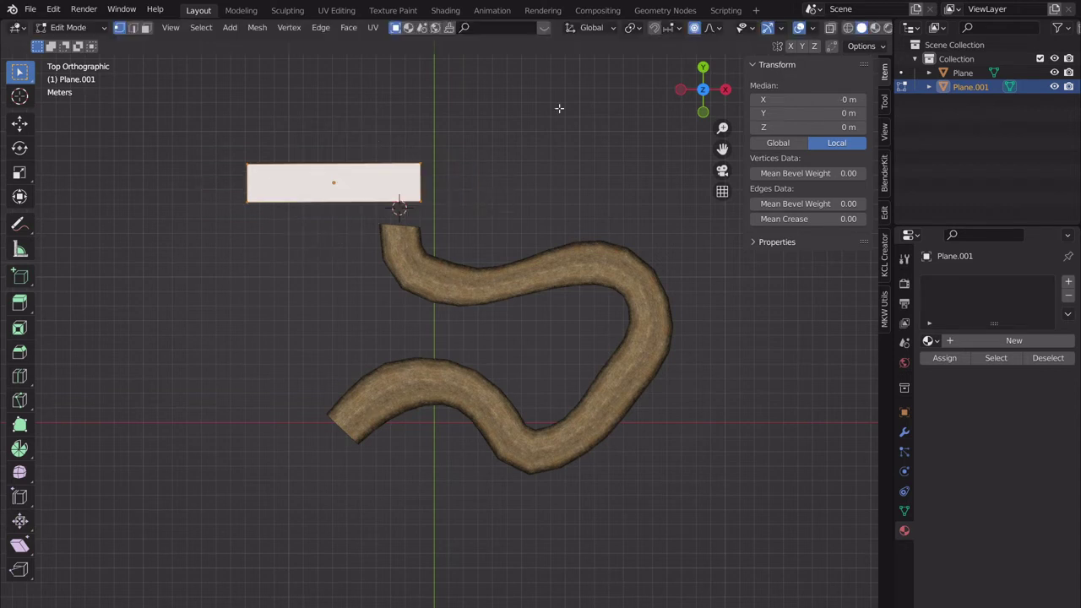
click(694, 28)
key(s)
click(548, 172)
- Inspect the view and 3D cursor settings and the selected mesh's transform values
key(n)
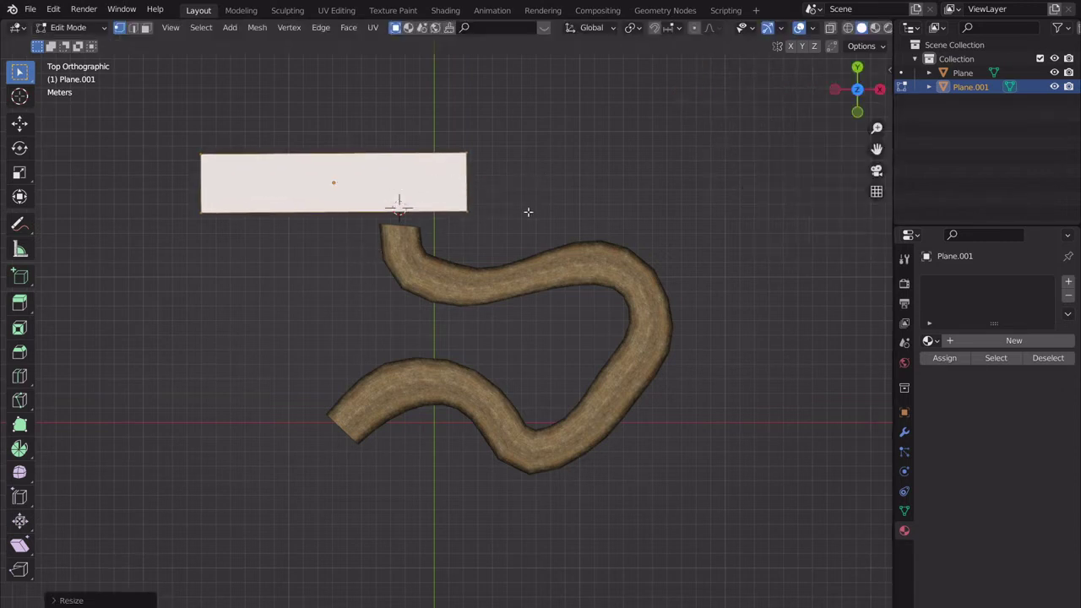
key(n)
click(886, 132)
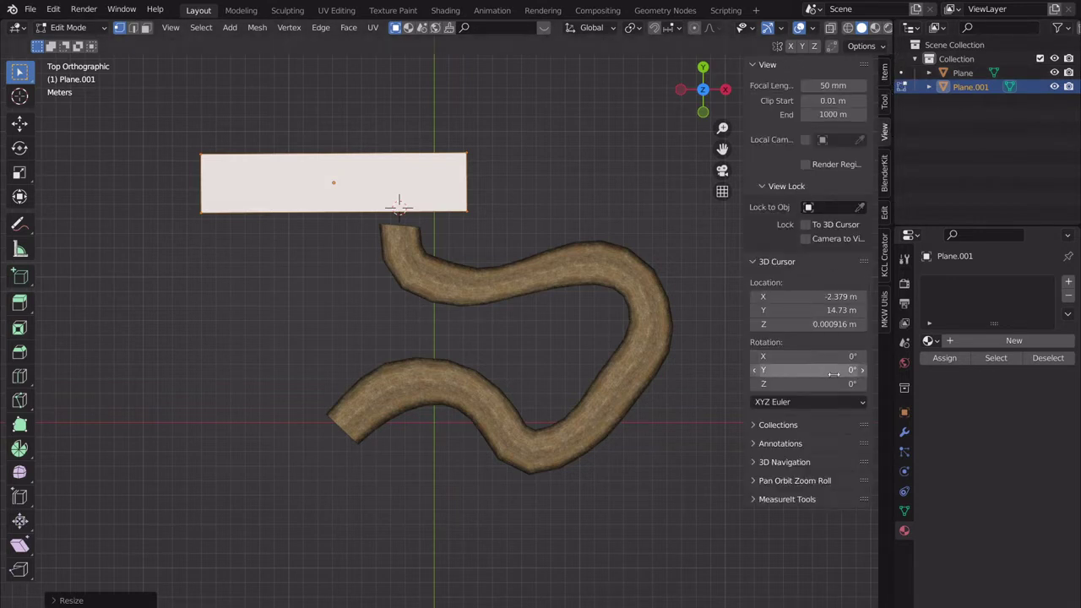
click(884, 75)
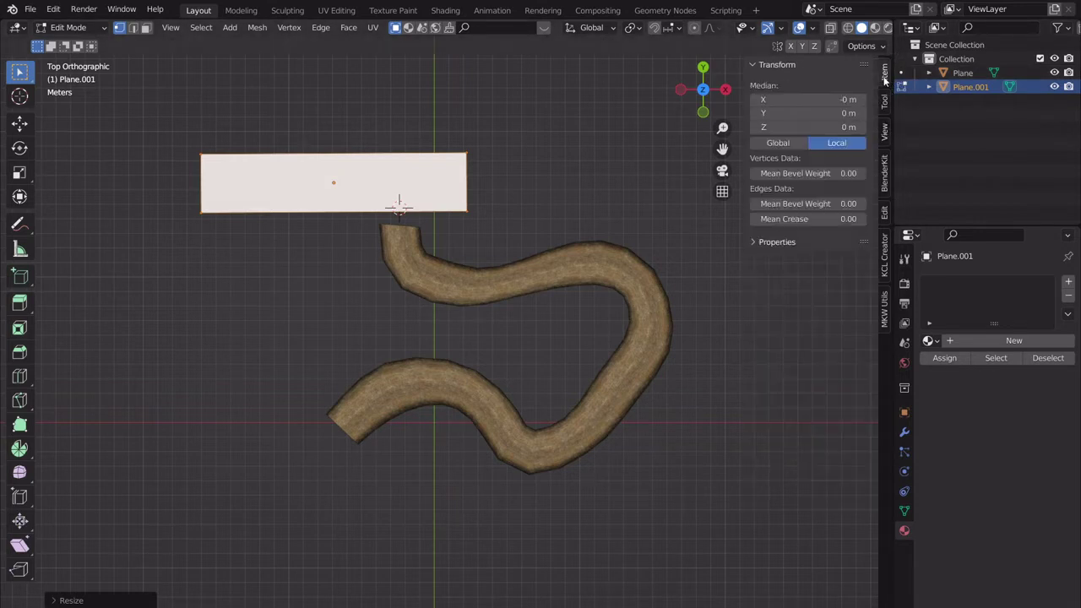
- Return to Object Mode and apply all transforms to the plane
key(Tab)
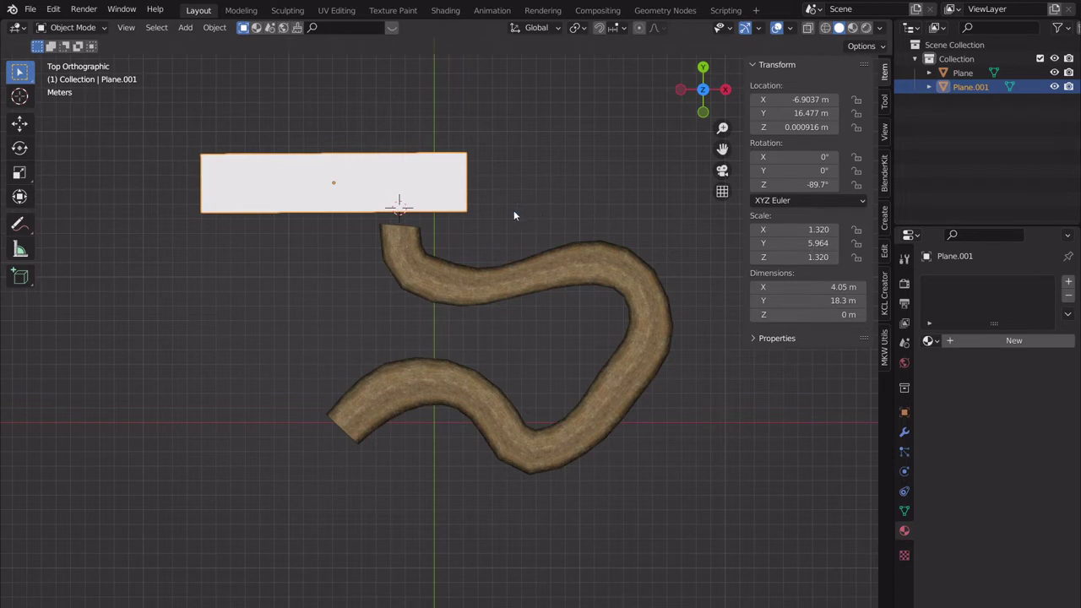
key(ctrl+a)
click(478, 253)
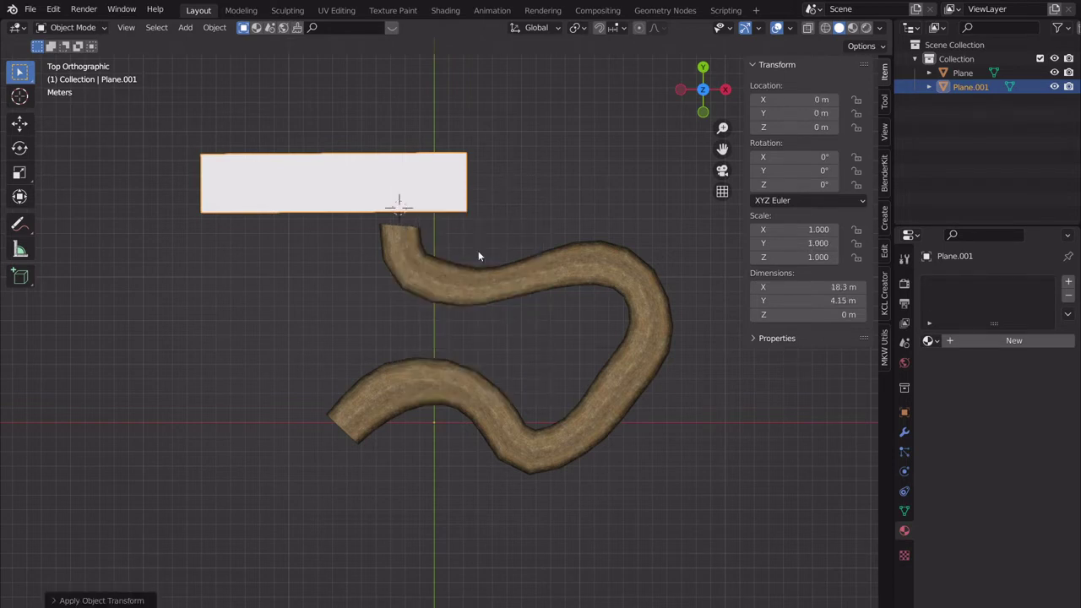
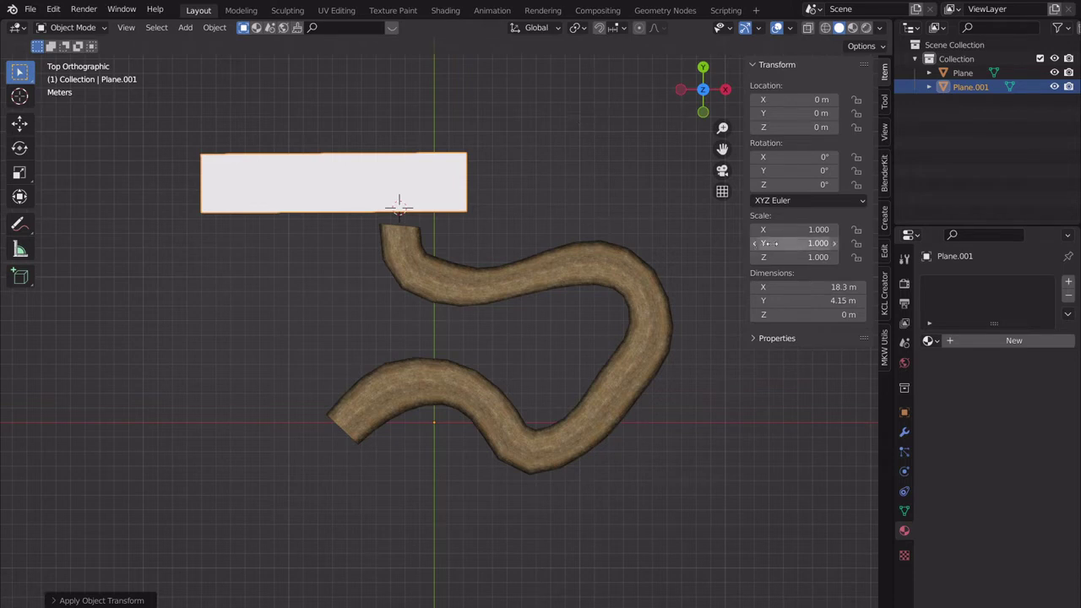
key(ctrl+a)
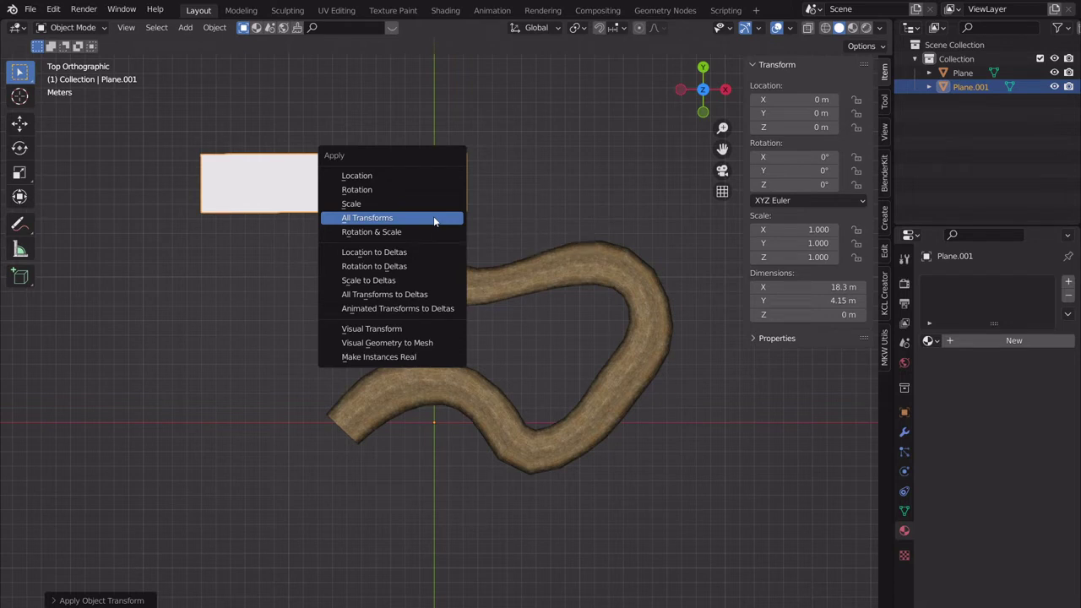
click(433, 217)
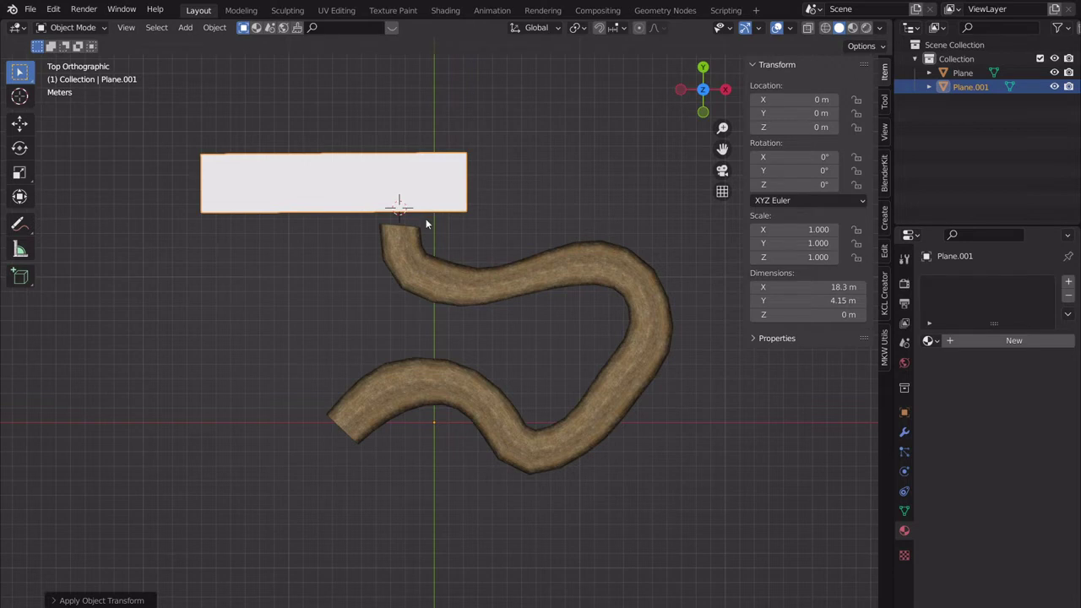
- Test-scale the plane around its distant origin, and set the plane's origin to its geometry
key(n)
scroll(432, 231, up, 2)
shift+middle_drag(450, 242, 569, 303)
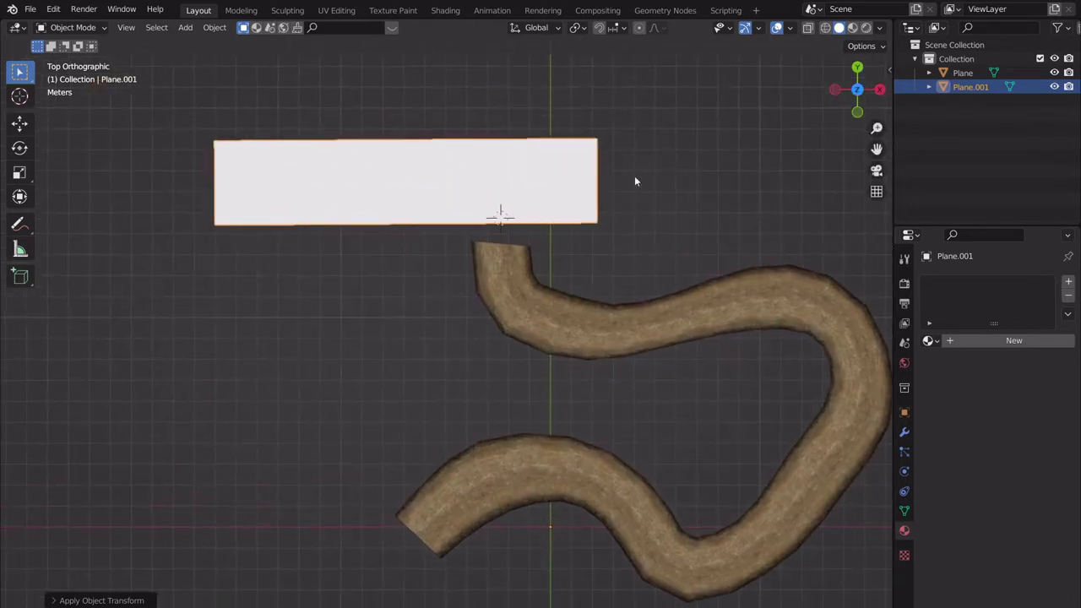
key(s)
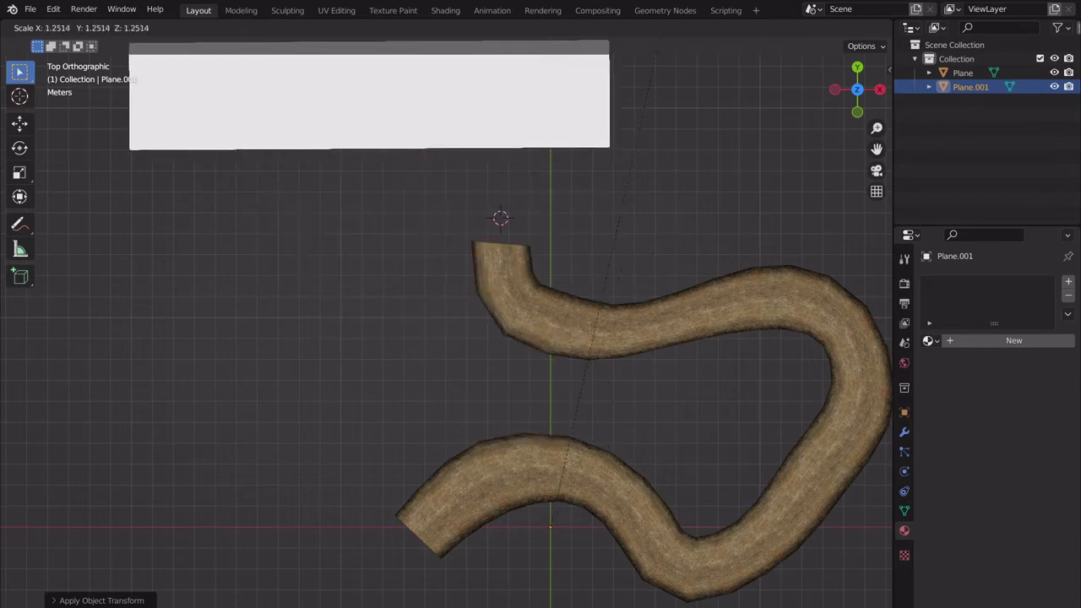
click(471, 180)
right_click(463, 189)
mouse_move(434, 237)
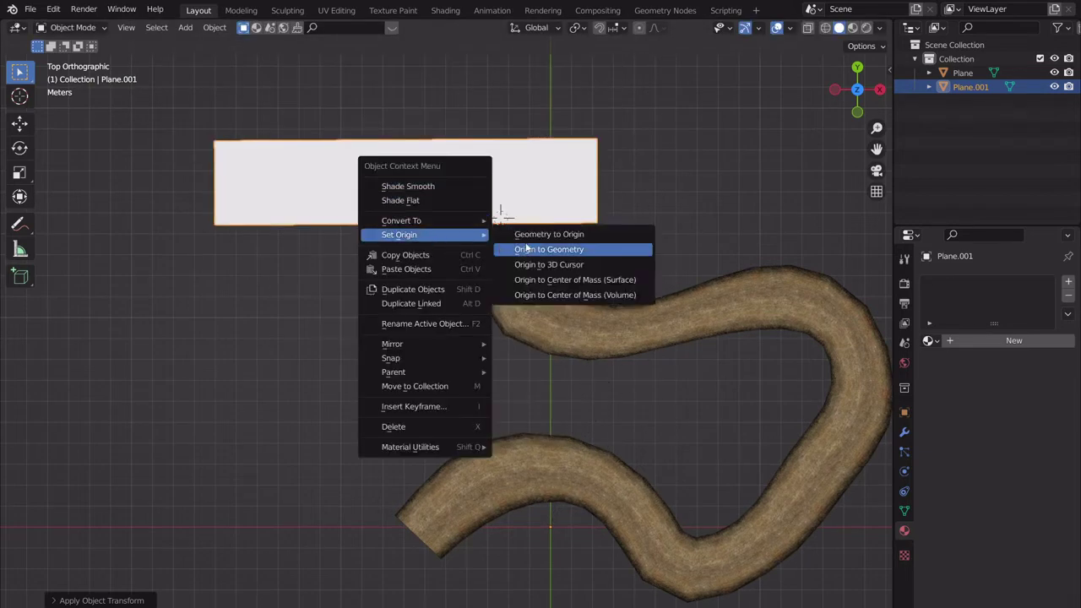
click(528, 248)
- Scale the plane down around its new centred origin and scale it back up about 1.4 times
key(s)
click(532, 160)
key(g)
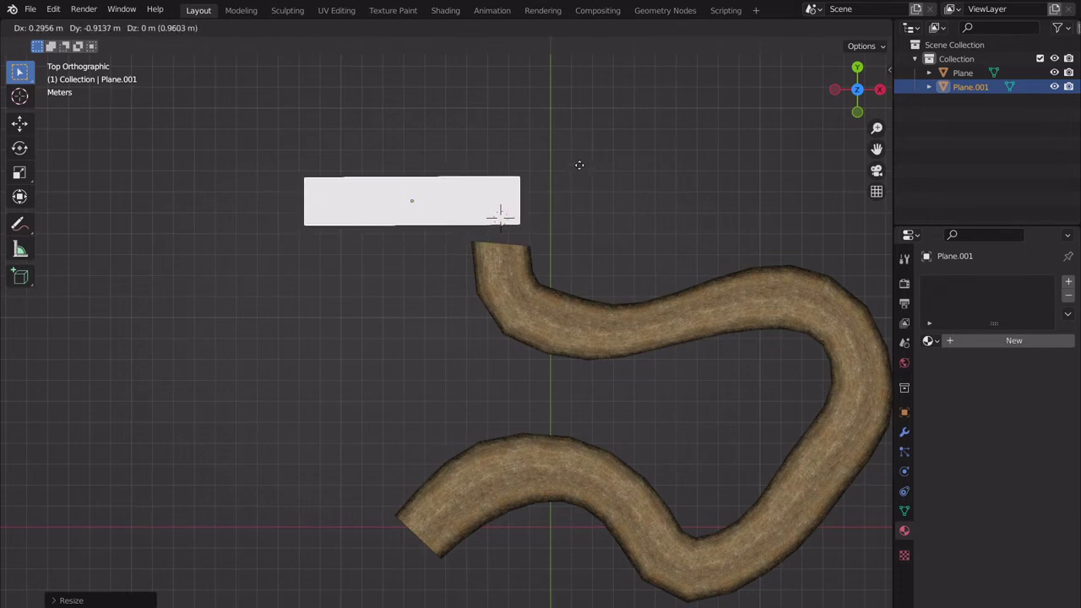
right_click(580, 165)
key(s)
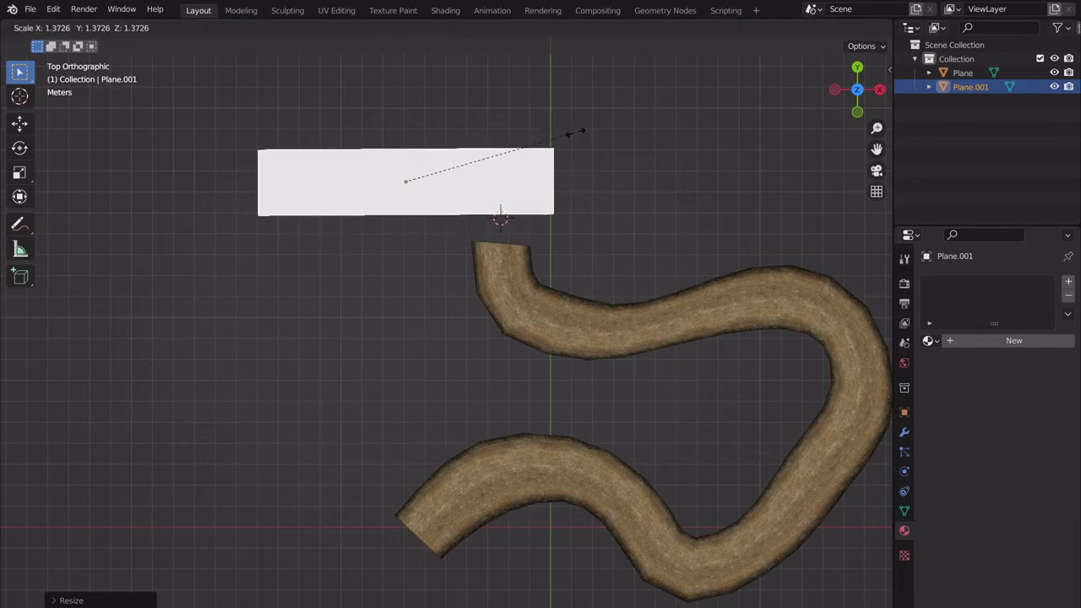
click(564, 137)
- Move the plane beside the curved road's open end and adjust its height along the Z axis
key(g)
click(534, 231)
shift+middle_drag(541, 248, 509, 302)
scroll(559, 245, up, 1)
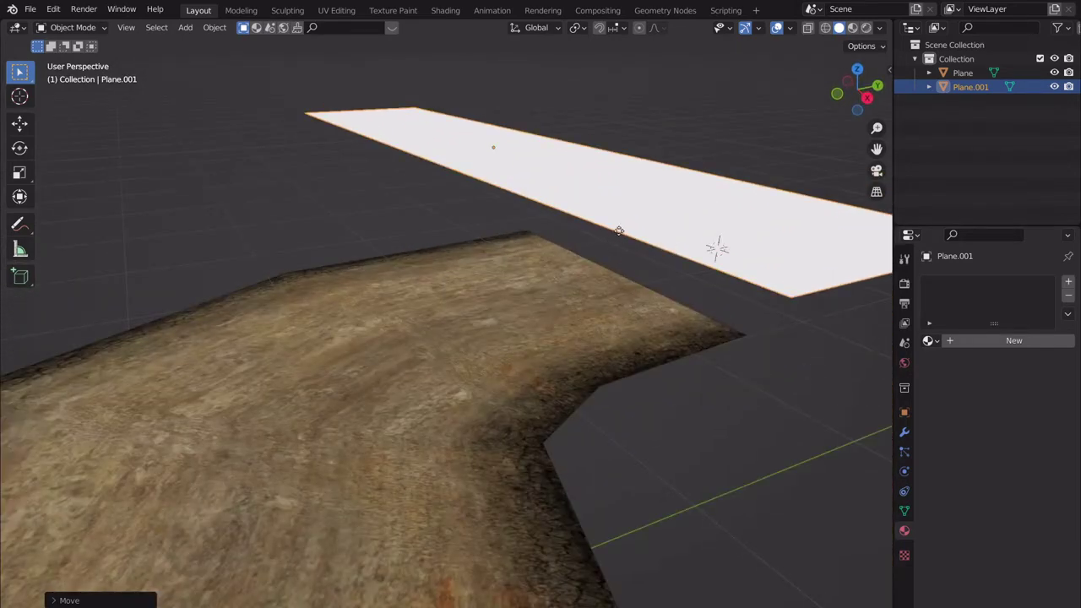
key(z)
click(626, 305)
middle_drag(664, 247, 584, 302)
scroll(584, 303, down, 5)
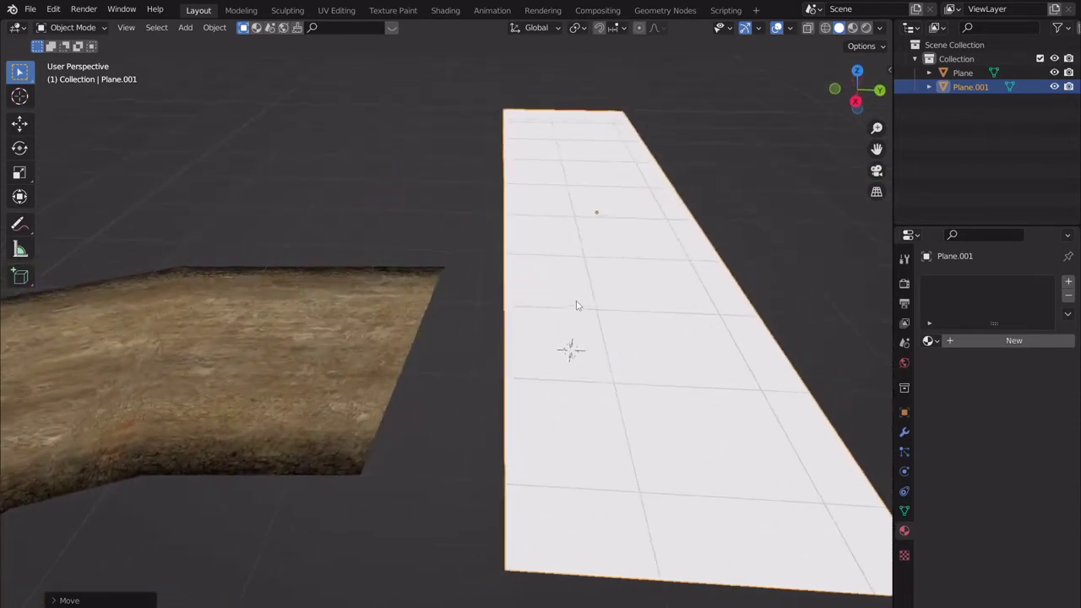
- Tilt the plane about the global X axis
key(s)
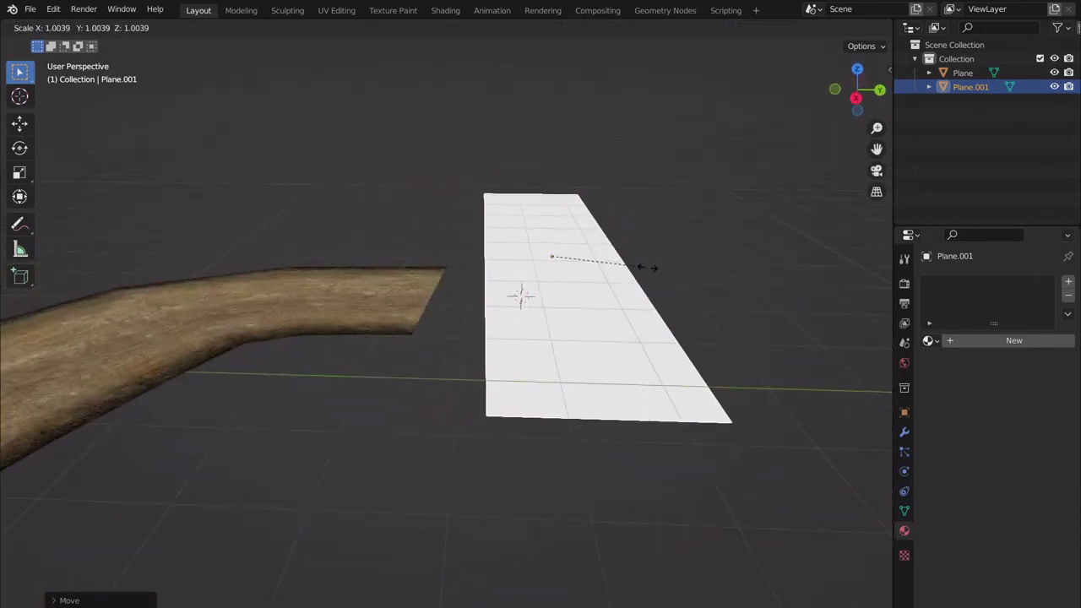
key(r)
key(x)
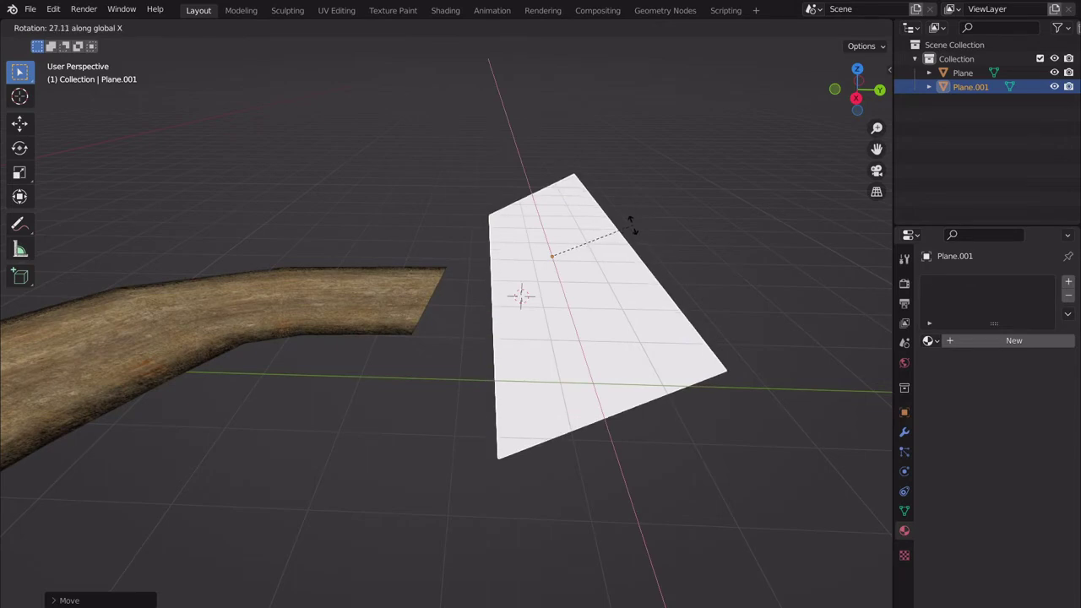
click(666, 239)
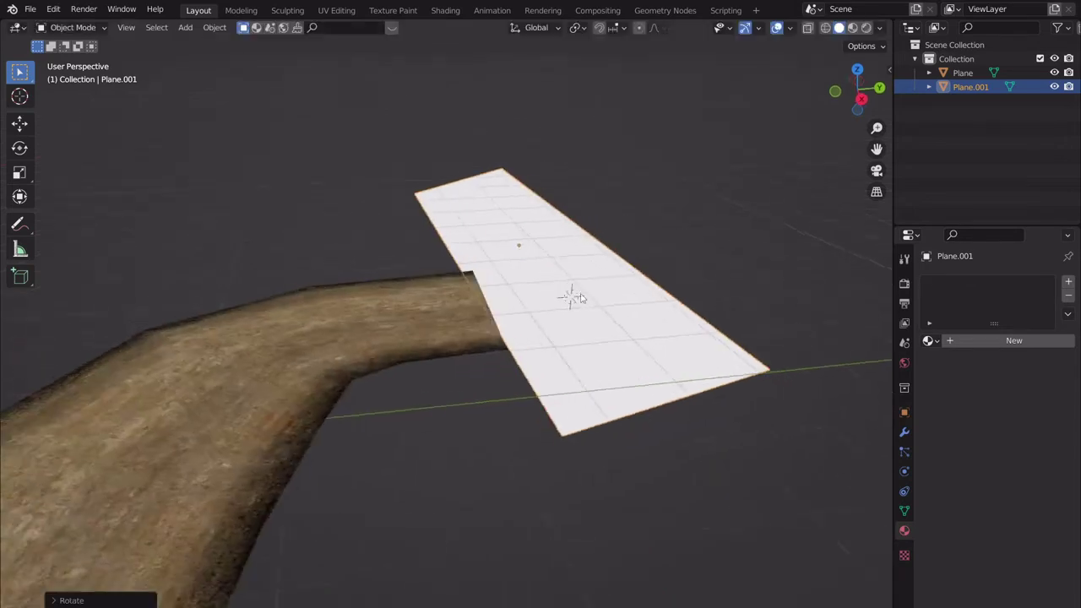
middle_drag(580, 298, 542, 321)
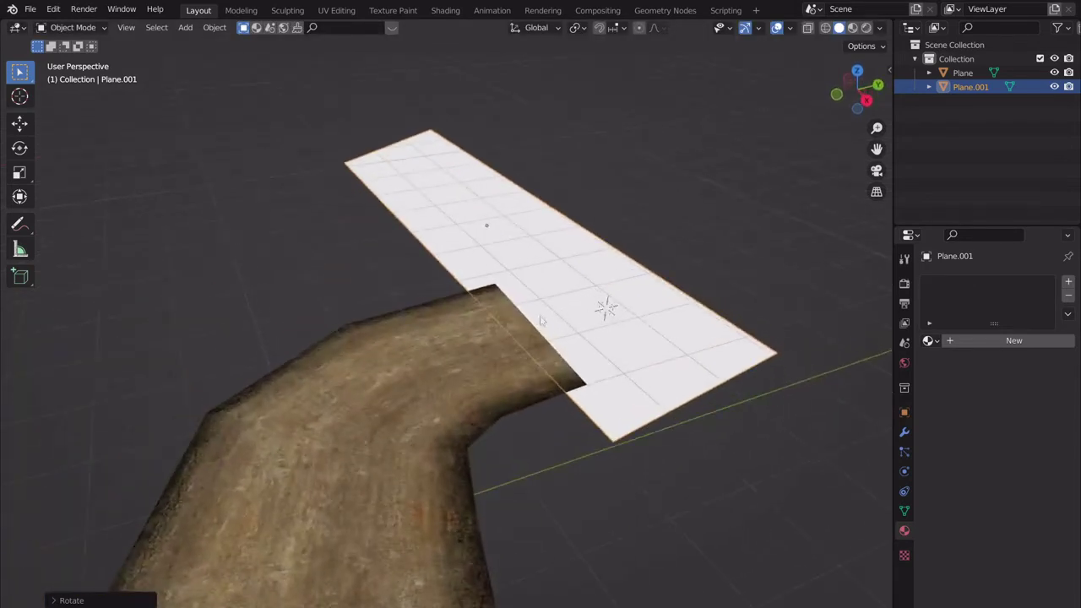
- Readjust the plane's tilt about the global X axis and its height along Z beside the road's end
middle_drag(656, 294, 695, 295)
key(r)
key(x)
click(619, 263)
key(g)
key(z)
click(617, 246)
- Change the solid viewport shading to MatCap lighting with Random object colors
click(858, 71)
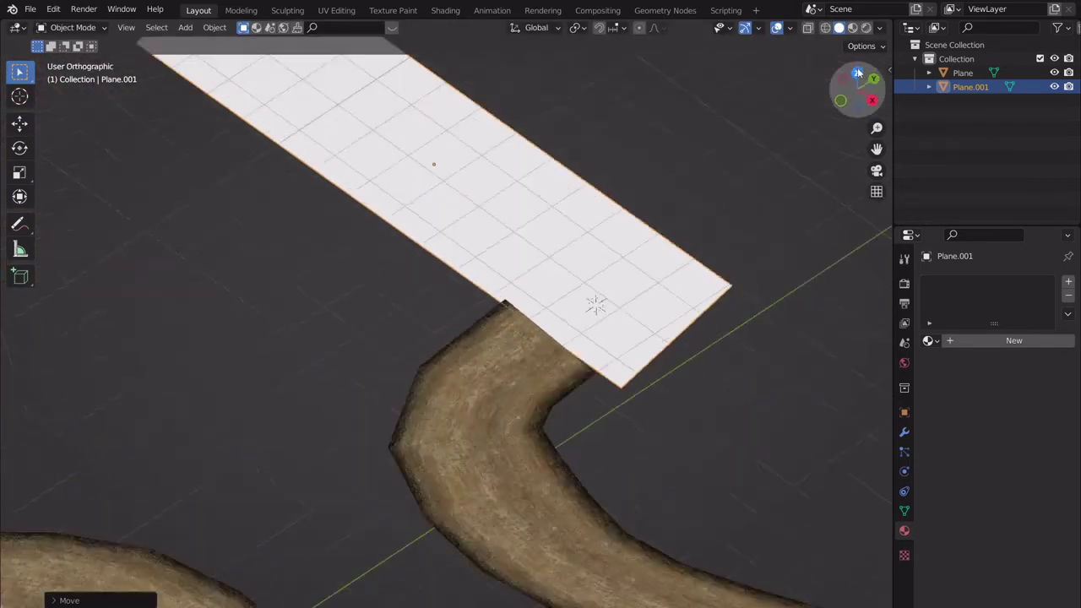
scroll(473, 260, down, 3)
shift+middle_drag(467, 261, 568, 256)
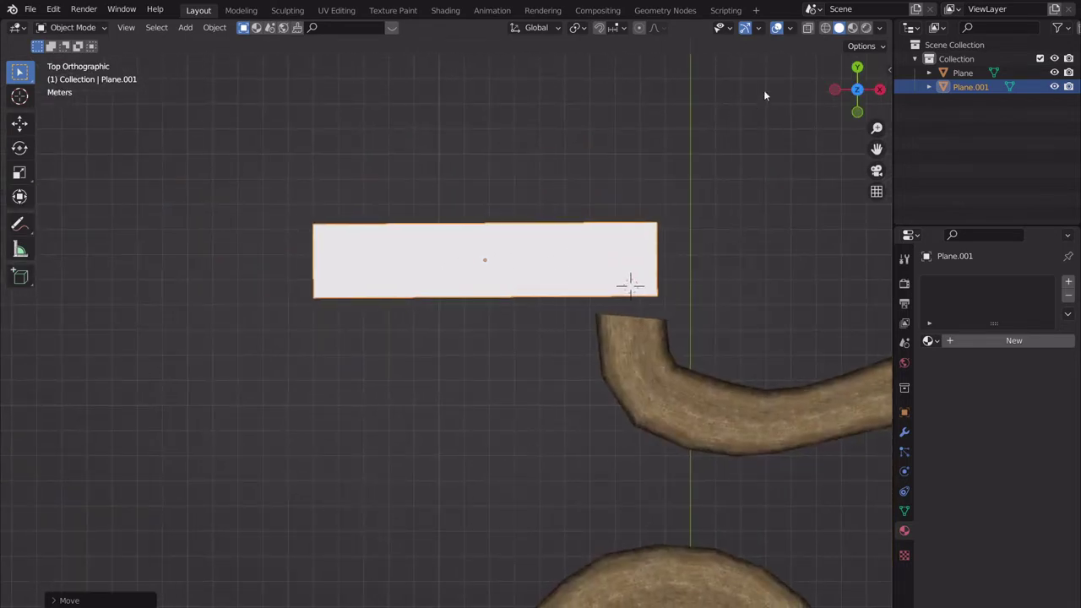
click(879, 28)
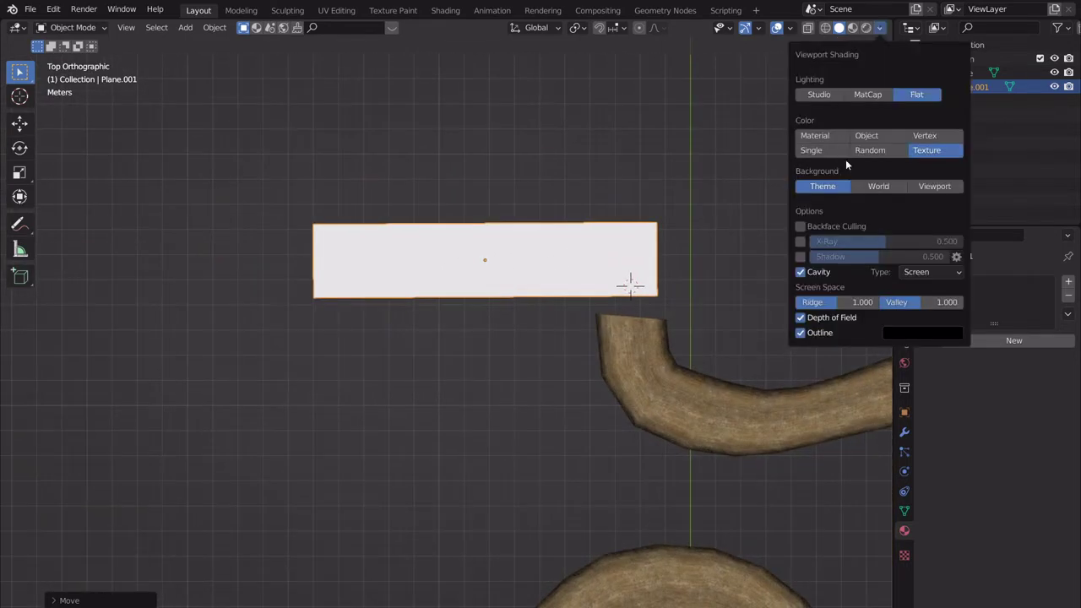
click(868, 95)
click(869, 201)
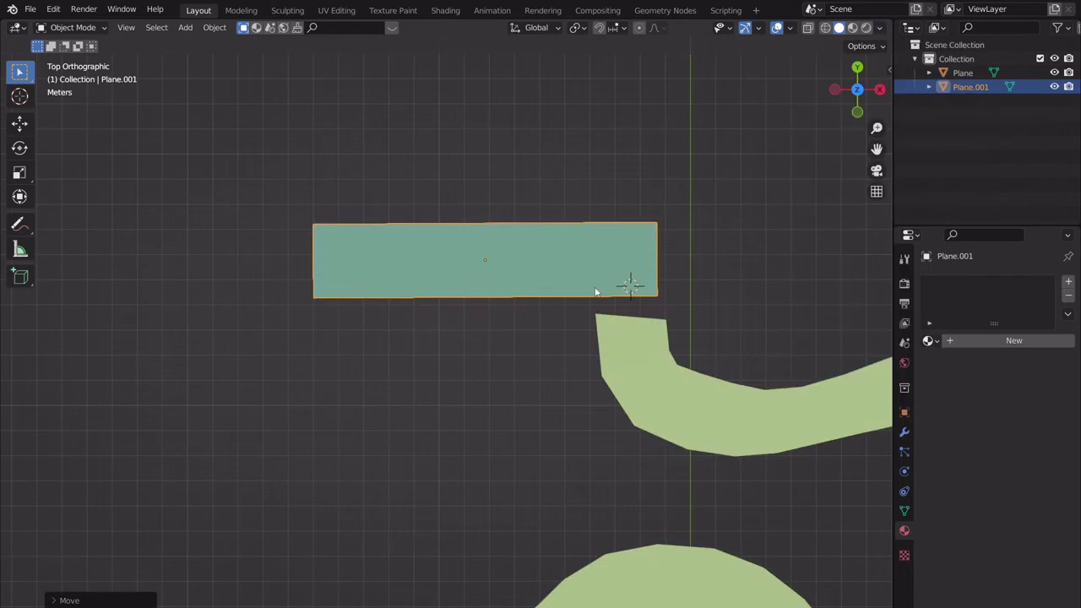
mouse_move(536, 363)
shift+middle_down()
mouse_move(631, 293)
mouse_move(622, 374)
mouse_move(522, 253)
mouse_move(598, 332)
mouse_move(621, 397)
shift+middle_up()
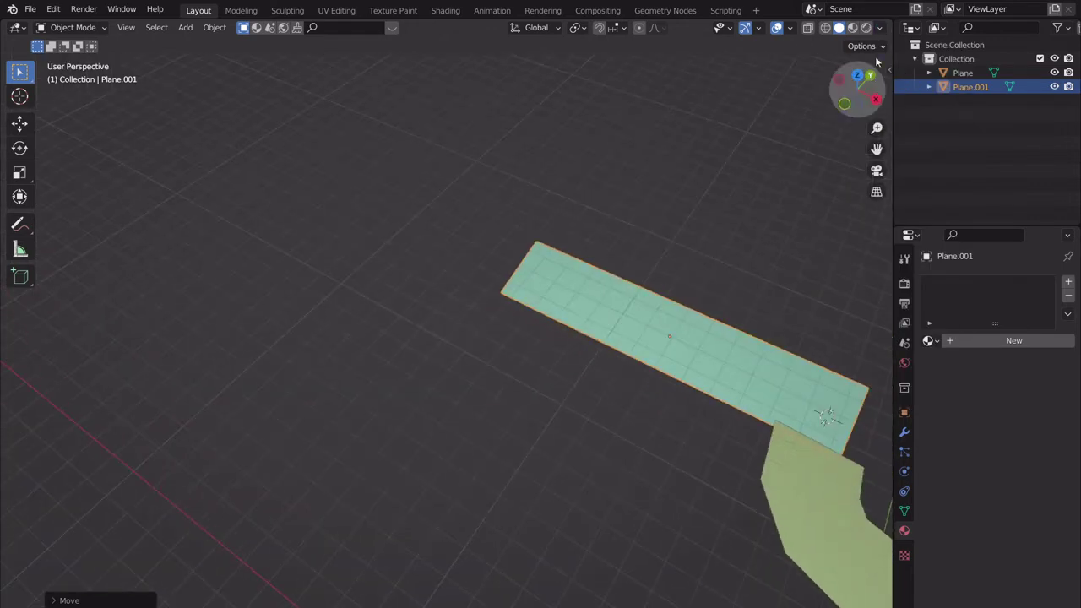
- Edit the plane's mesh from the top view, add a loop cut near its left end and select the short section's lower edge
click(858, 78)
key(Tab)
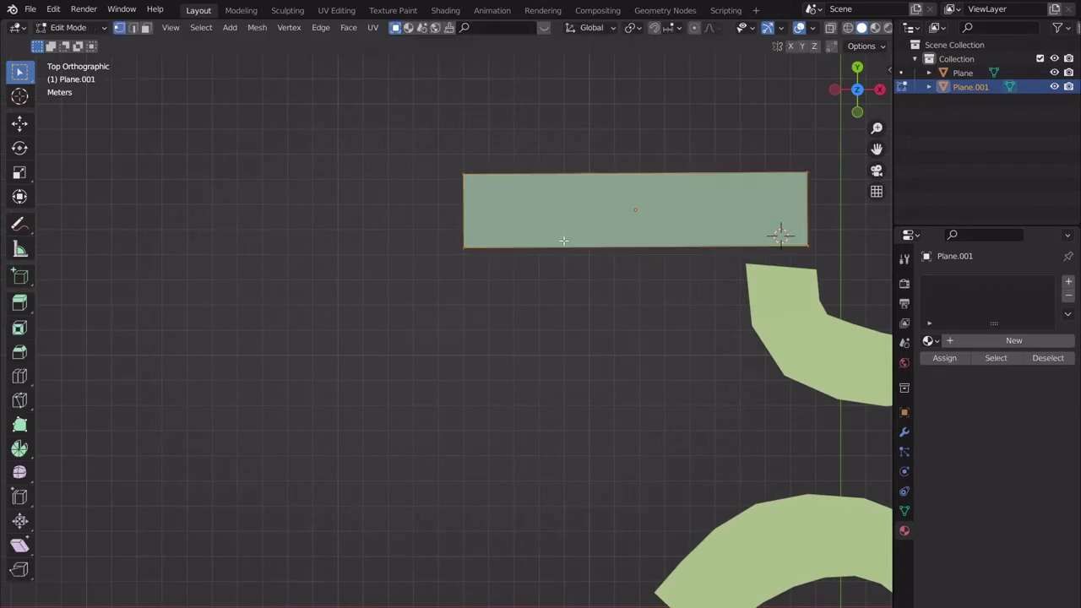
key(ctrl+r)
click(573, 228)
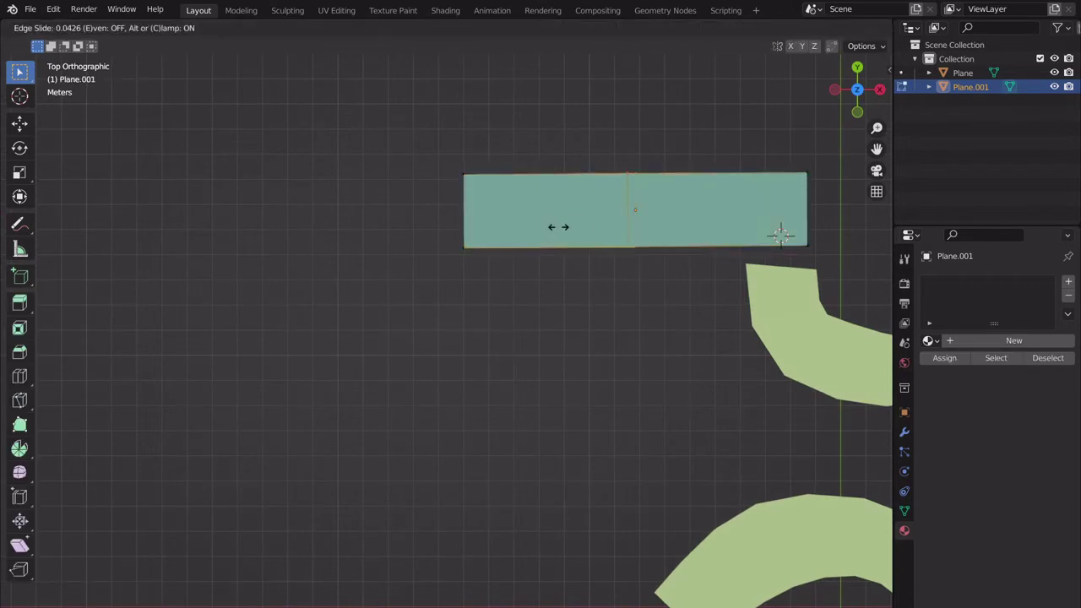
click(482, 235)
click(489, 254)
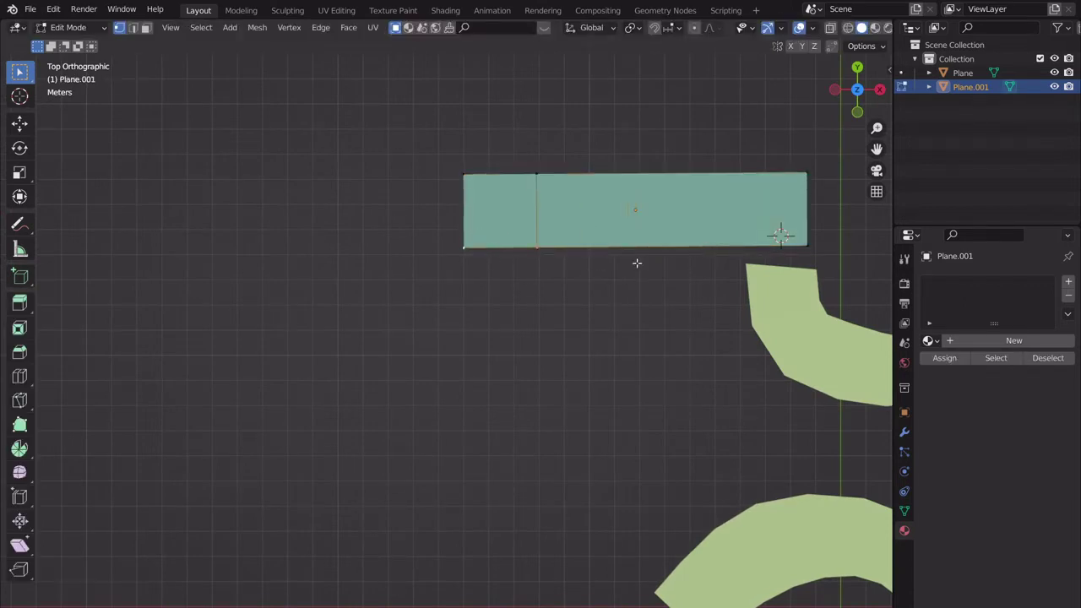
- Extrude the selected edge downward along the global Y axis by about 5 m to form an L-shaped corner
key(e)
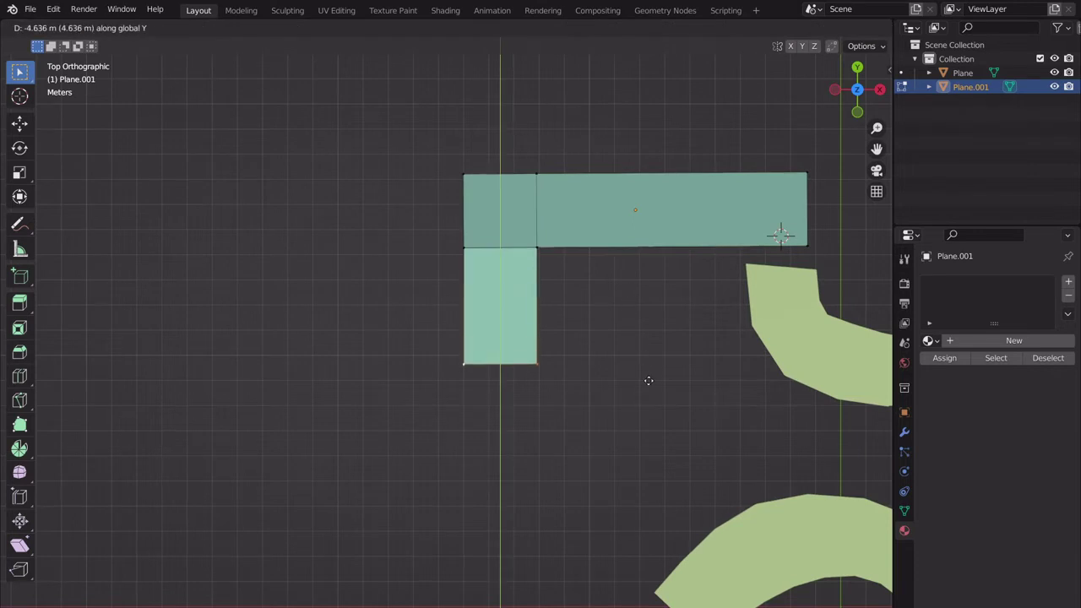
click(647, 381)
shift+middle_drag(647, 381, 664, 372)
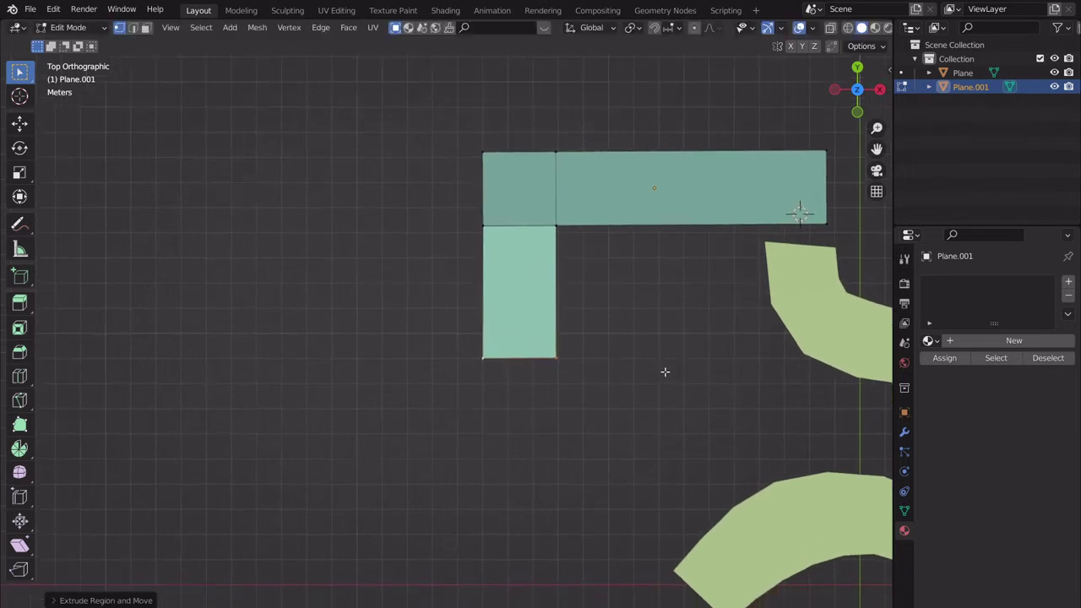
- Try to align the extruded strip with the plane's slope by moving its end edge along Z
middle_drag(601, 379, 746, 241)
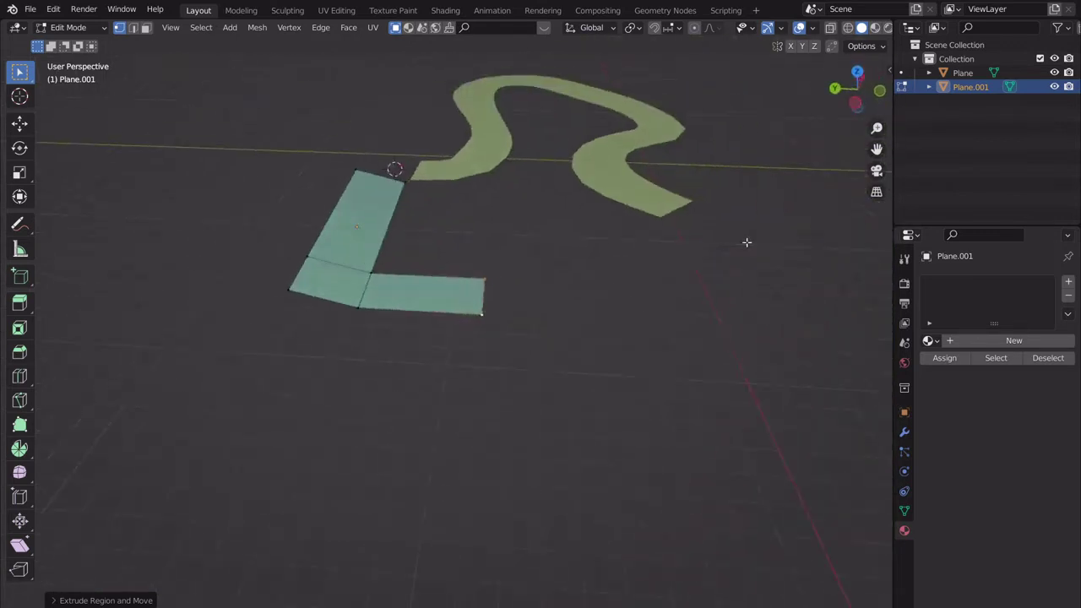
key(g)
key(z)
click(633, 273)
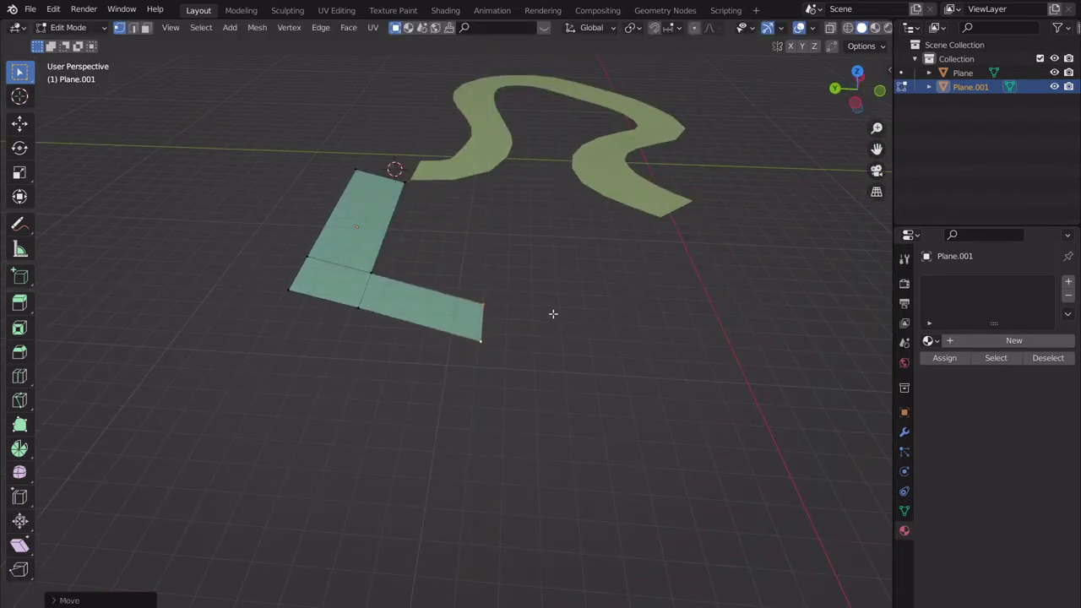
middle_drag(553, 312, 570, 339)
key(g)
key(z)
click(573, 285)
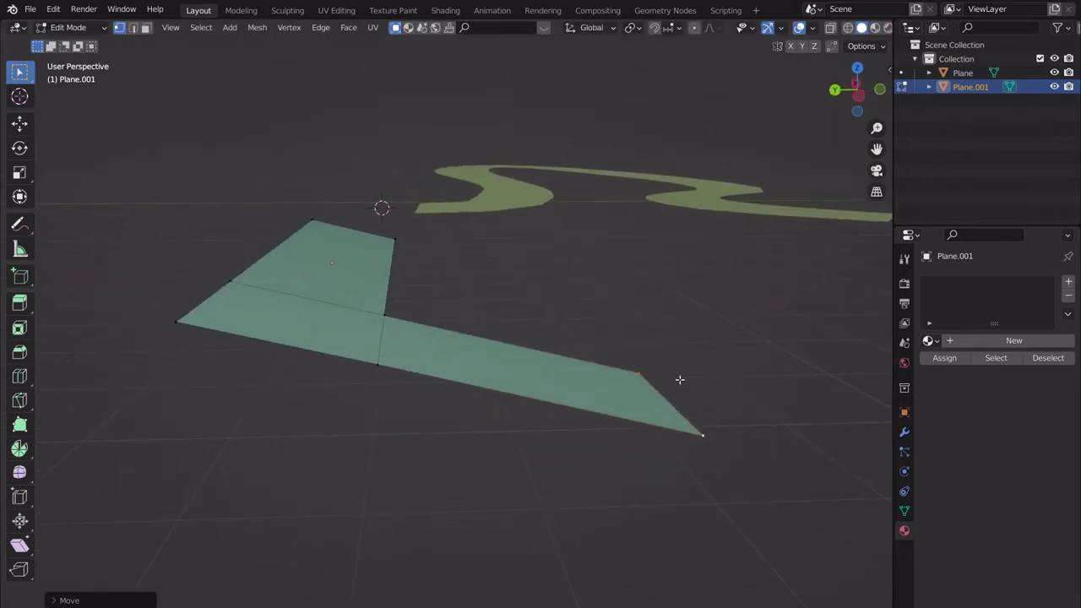
- Undo the edge's height changes and the extrusion
key(ctrl+z)
key(ctrl+z)
key(ctrl+z)
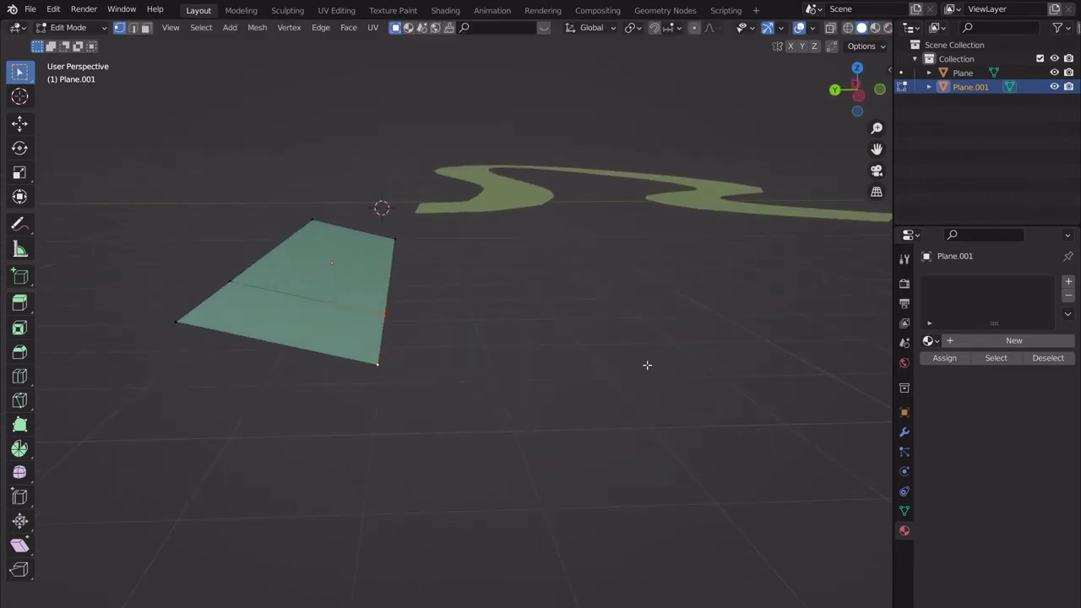
- Try extruding the selected edge along the local Y axis
key(e)
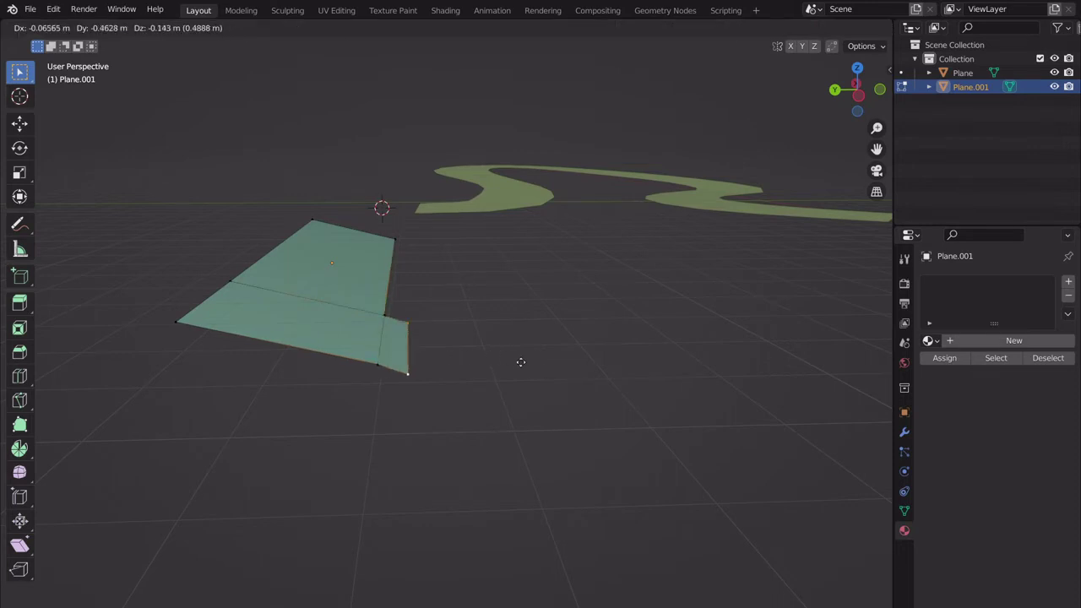
key(x)
key(y)
key(y)
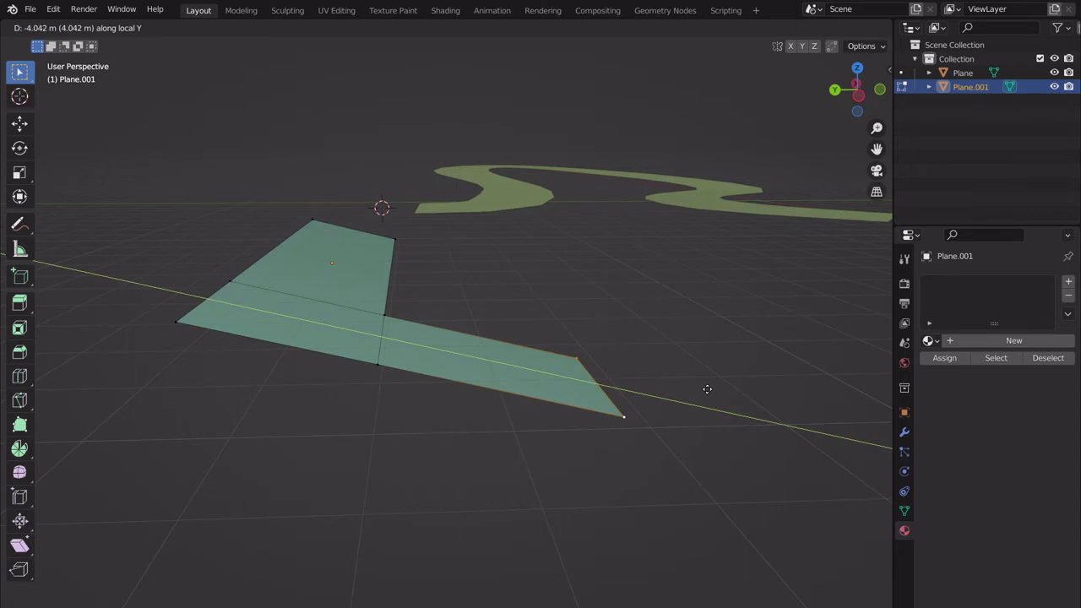
right_click(707, 389)
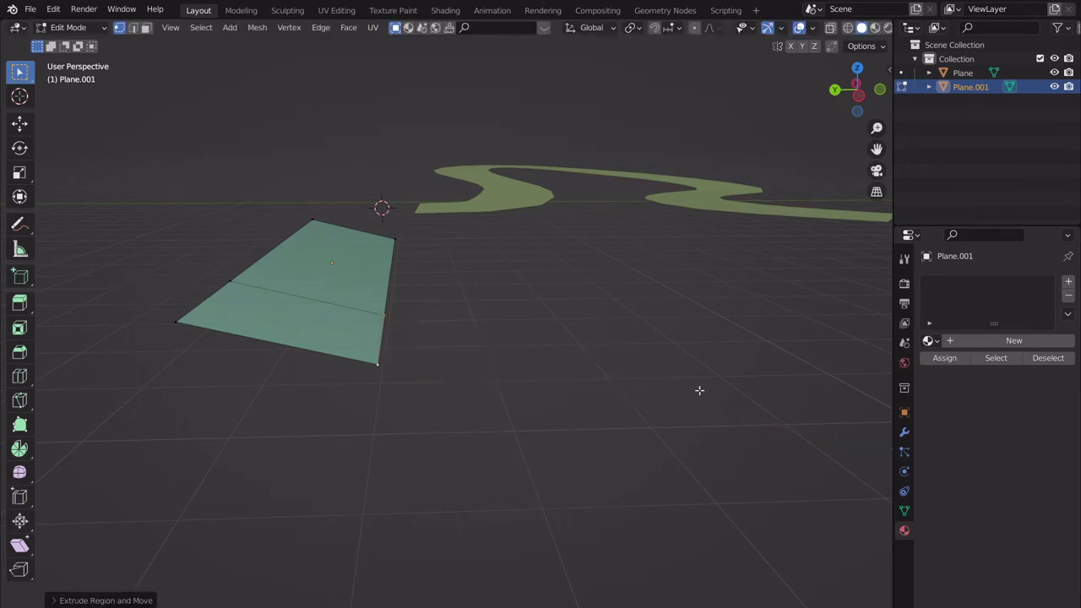
- Set the transform orientation to Normal and extrude the selected edge about 4 m along the normal Z axis
click(602, 33)
click(550, 99)
key(e)
key(y)
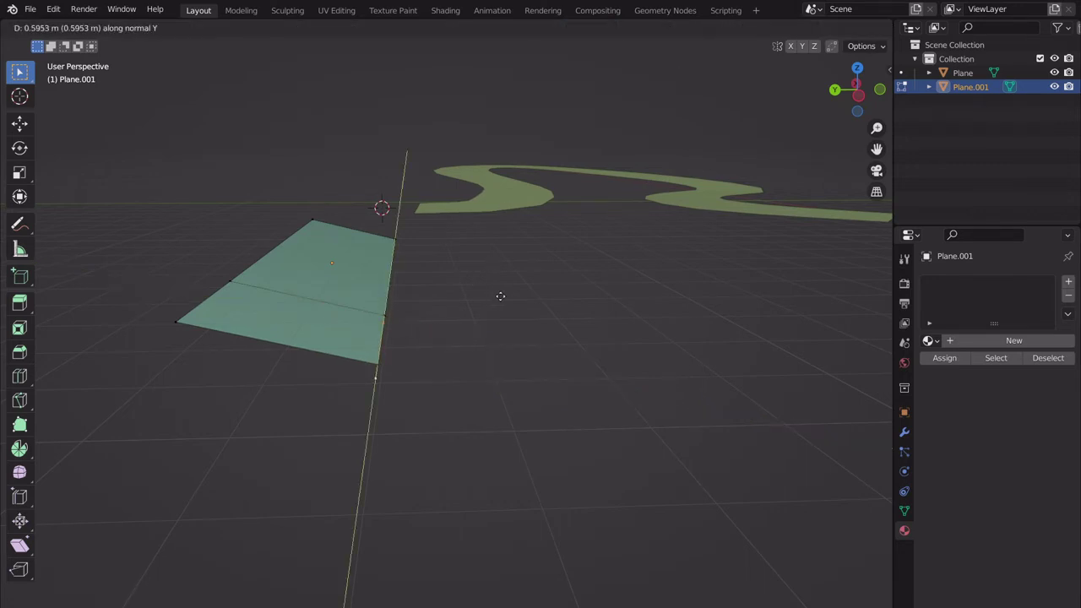
key(x)
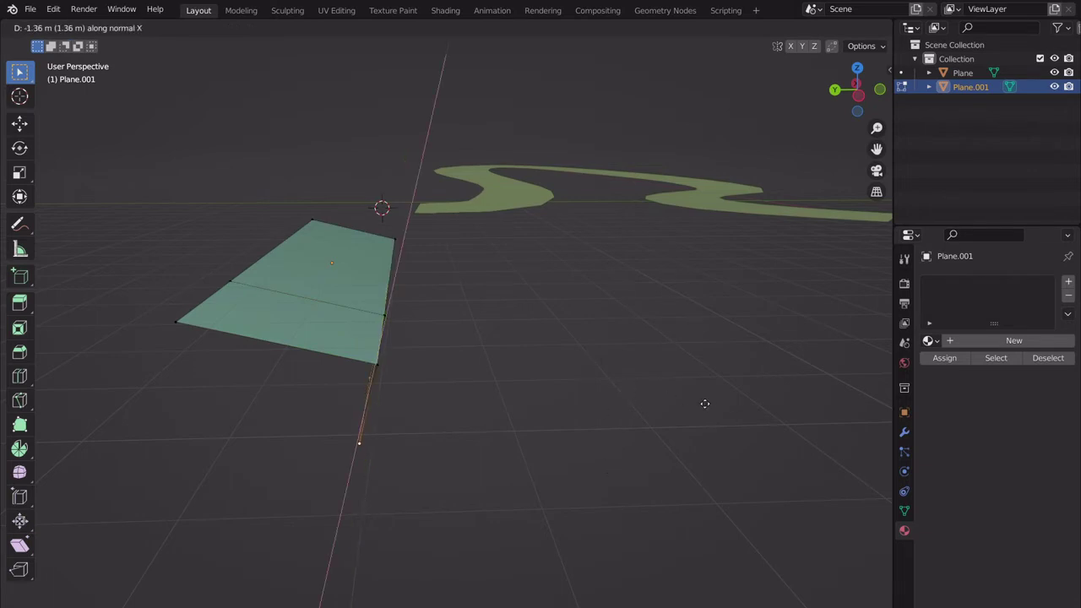
key(z)
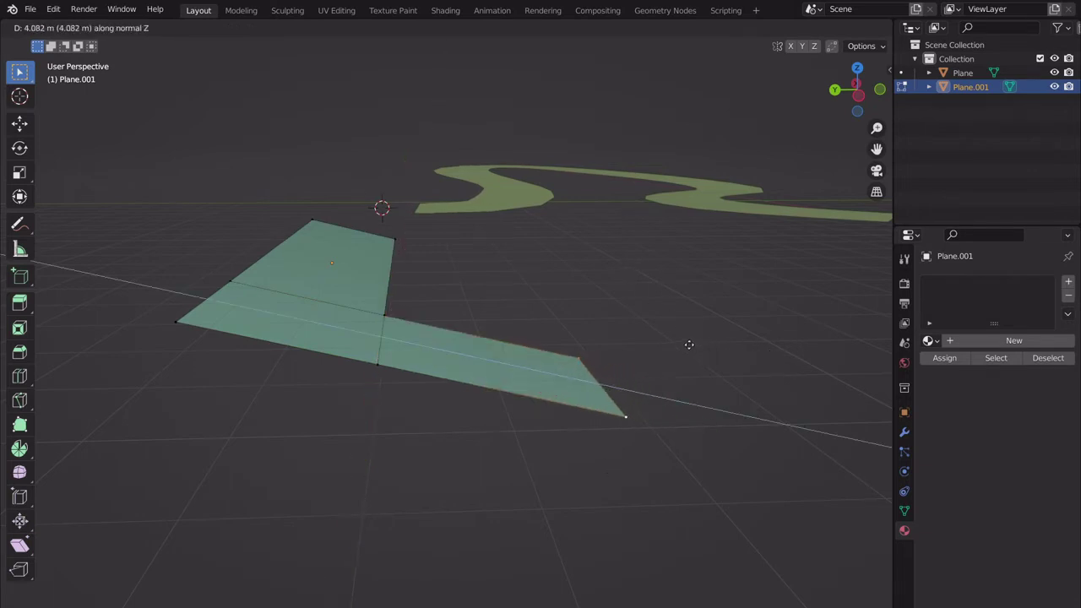
click(674, 339)
- Try extruding the new strip's end edge along the global Z axis
middle_drag(673, 338, 546, 345)
middle_drag(647, 410, 557, 372)
key(e)
key(z)
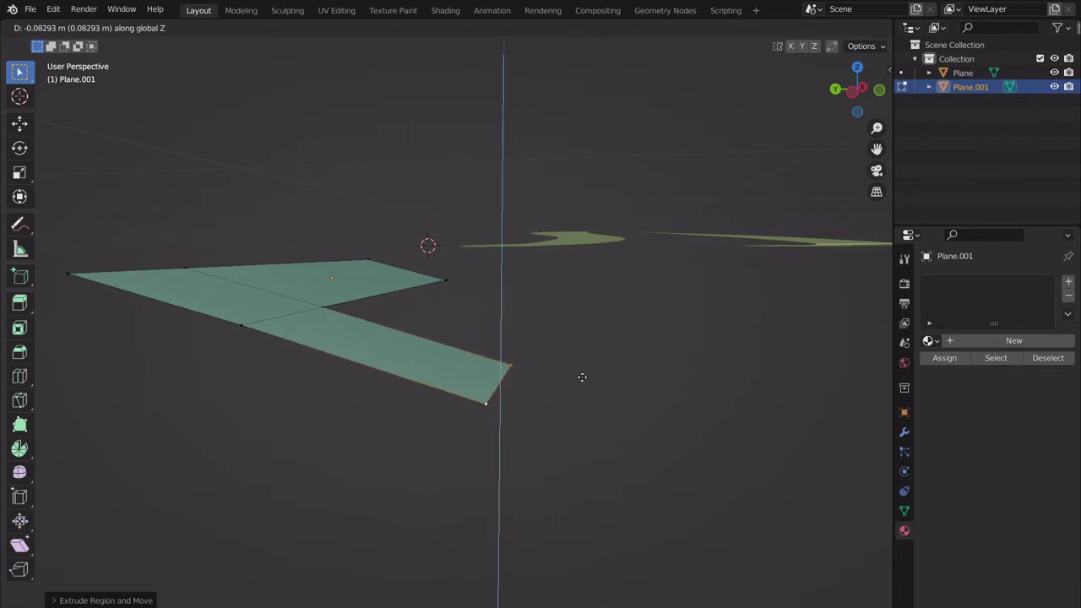
right_click(605, 394)
- Lengthen the extruded strip by moving its end edge farther out, using the Normal orientation
key(g)
key(z)
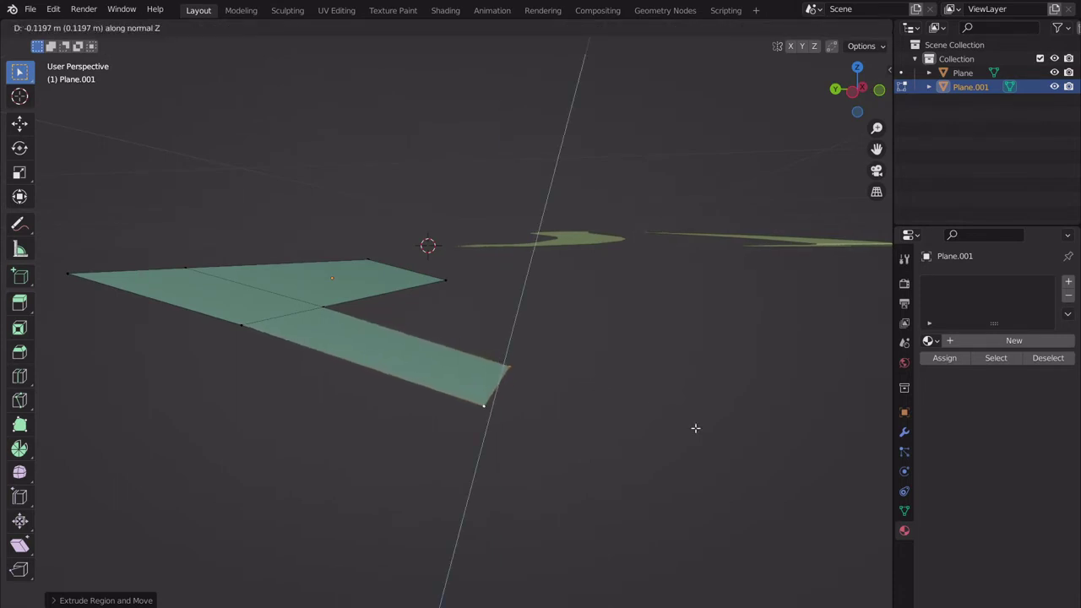
key(x)
click(788, 454)
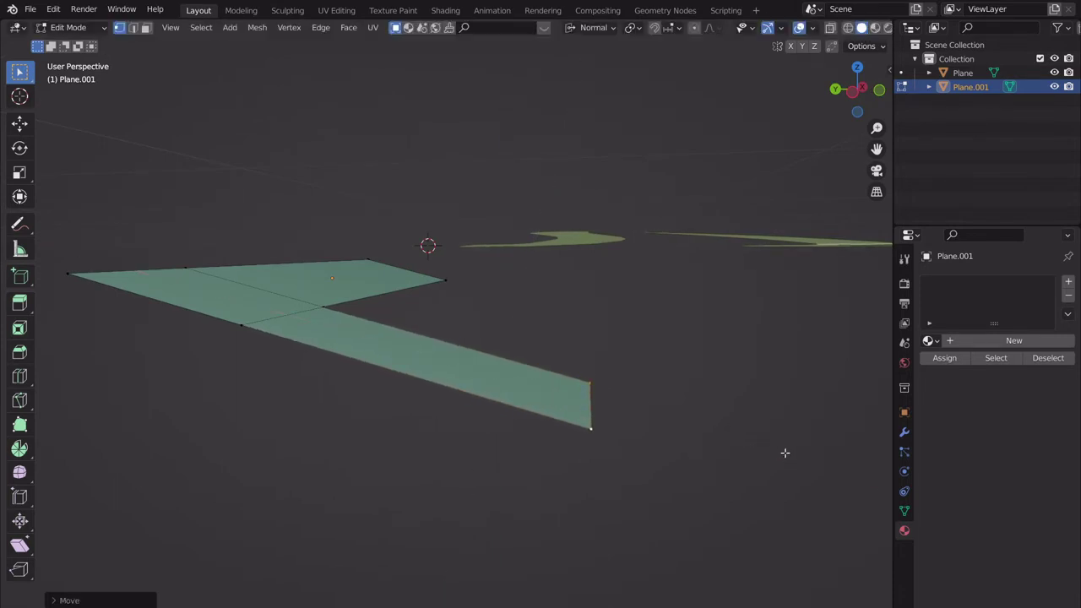
middle_drag(784, 451, 647, 473)
shift+middle_drag(646, 322, 619, 346)
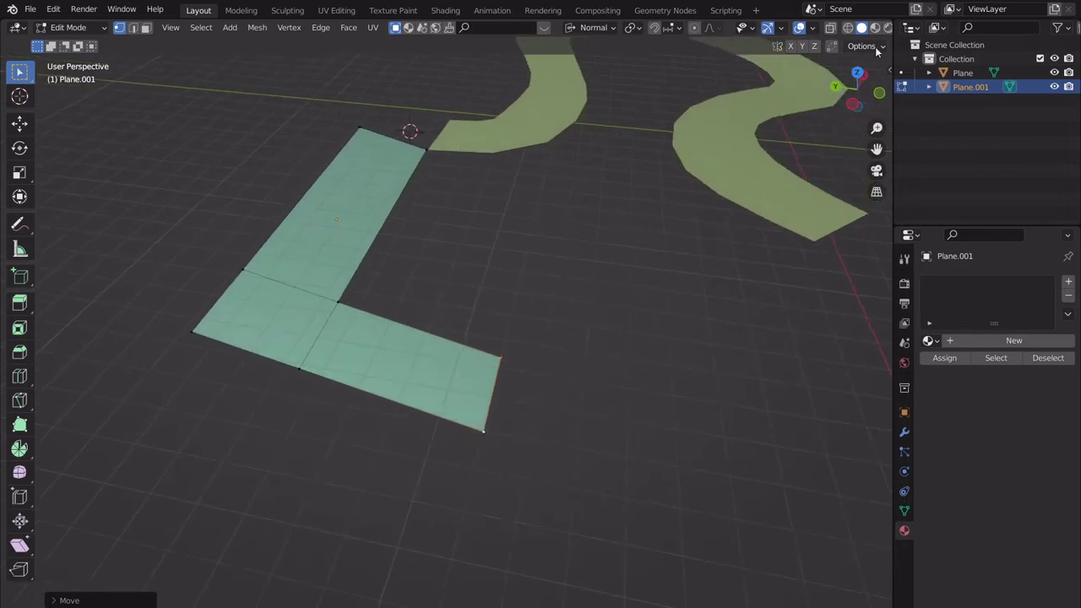
- Set the transform orientation to Global for the second road piece and return to Edit Mode
click(856, 75)
scroll(557, 268, down, 4)
shift+middle_drag(554, 281, 537, 236)
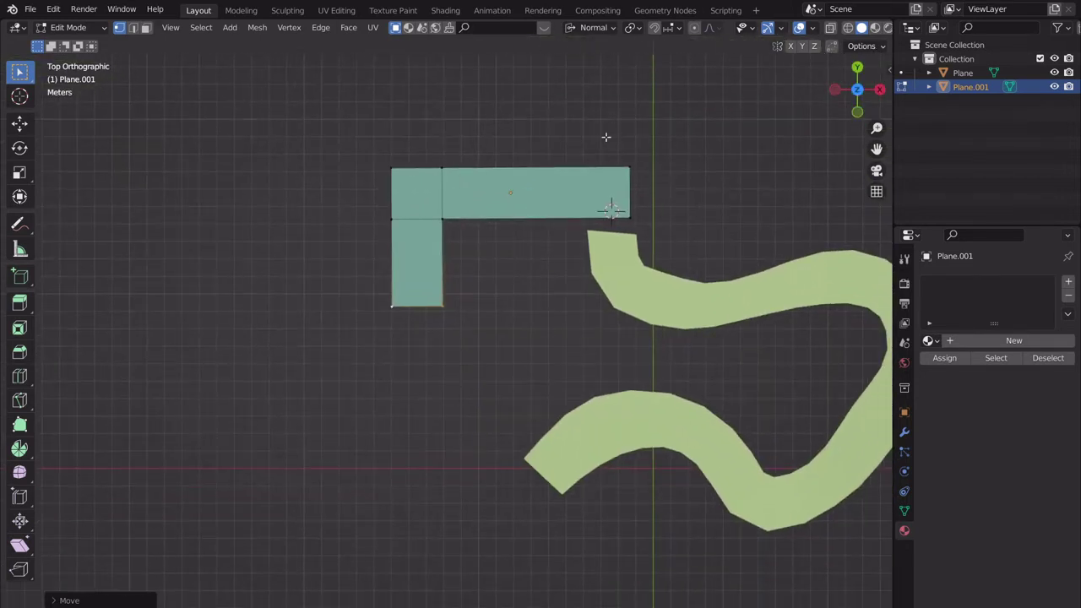
key(Tab)
key(Tab)
key(Tab)
click(538, 27)
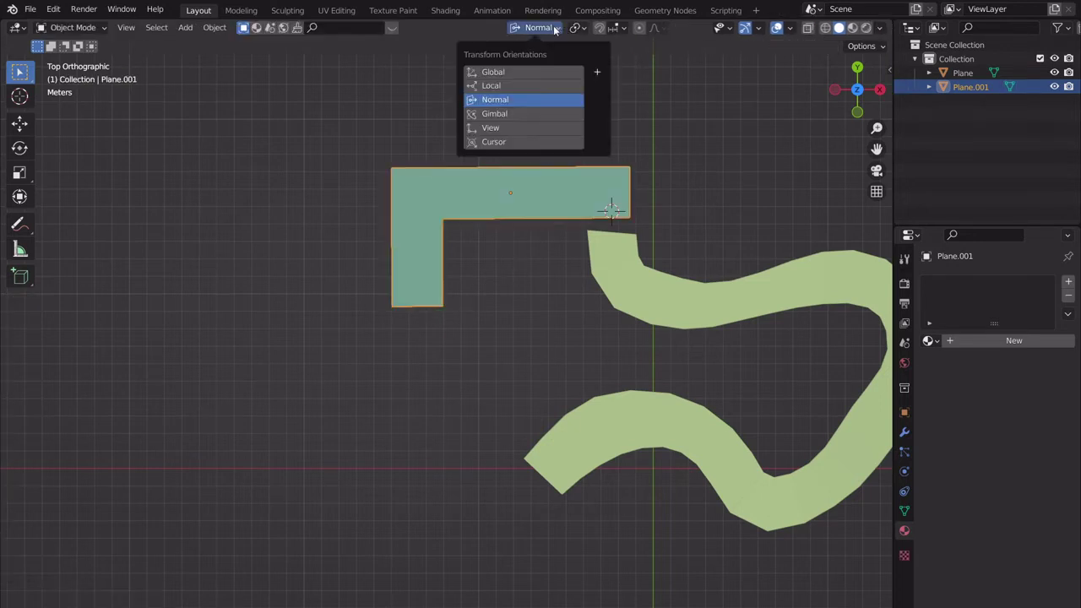
click(497, 86)
click(497, 73)
middle_drag(430, 454, 566, 329)
key(Tab)
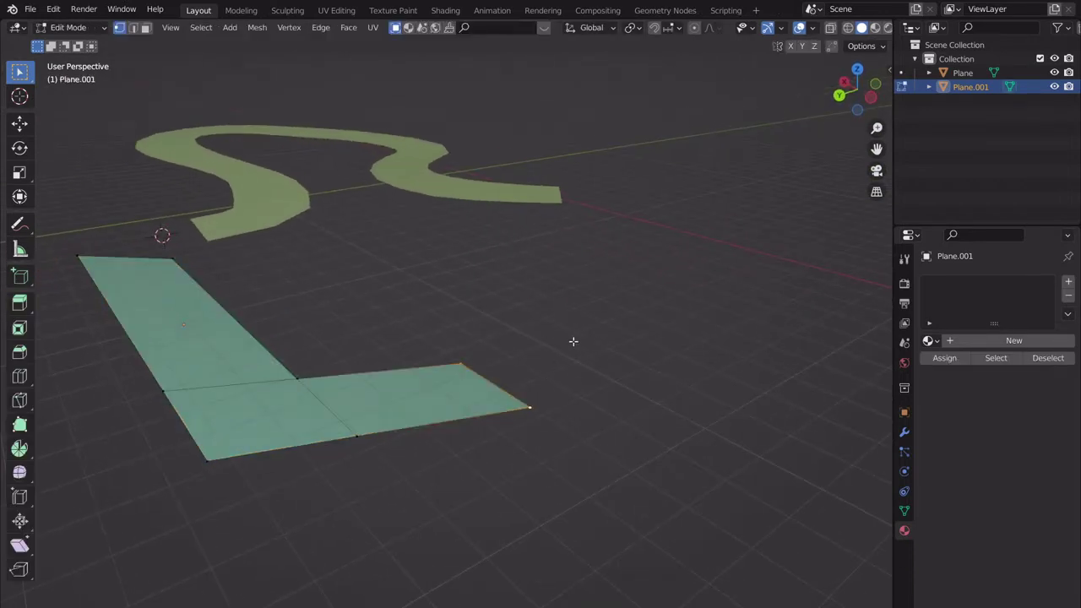
- Extrude the strip's end edge in place and scale the new edge to more than three times its width
click(858, 69)
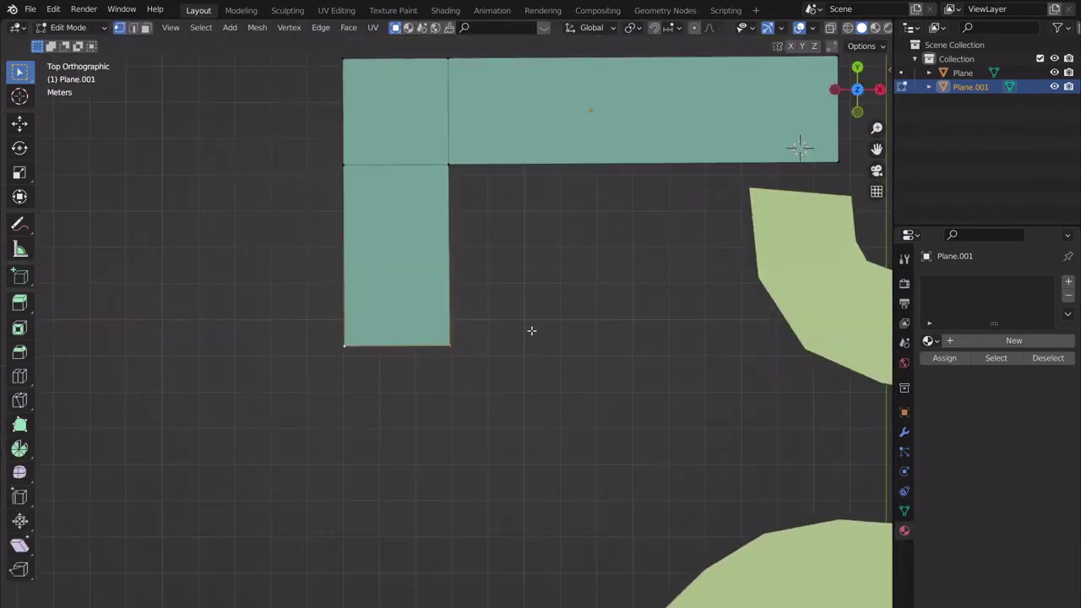
shift+middle_drag(510, 337, 573, 261)
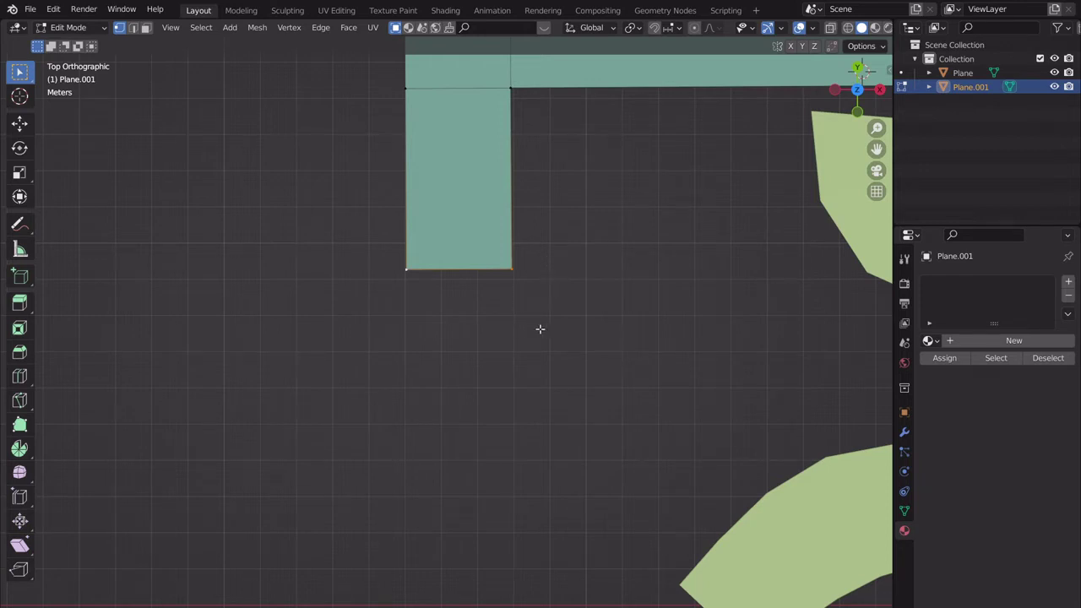
key(g)
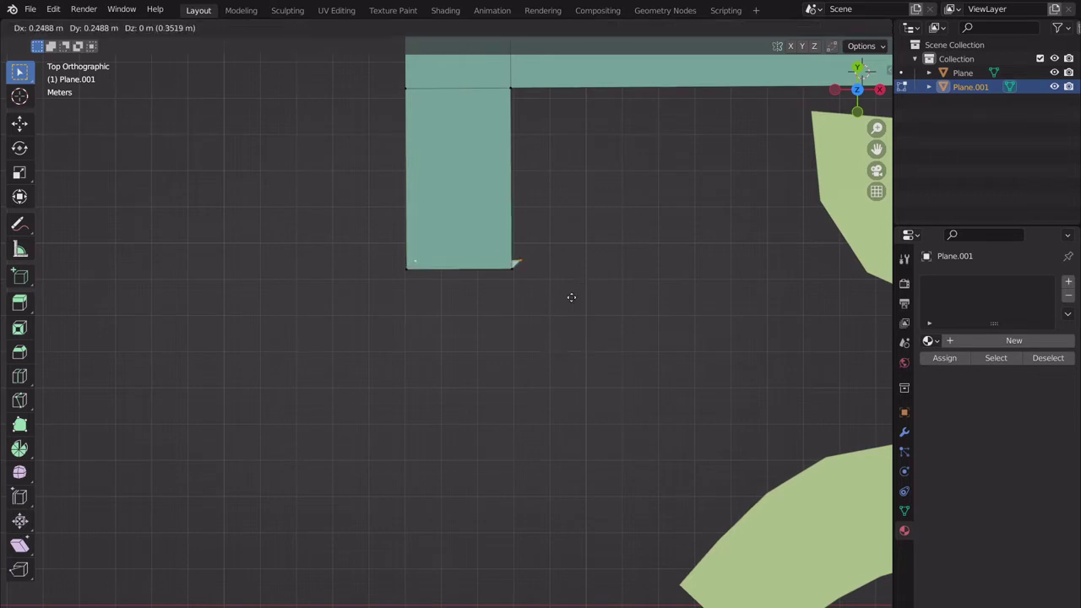
right_click(483, 314)
scroll(507, 317, down, 3)
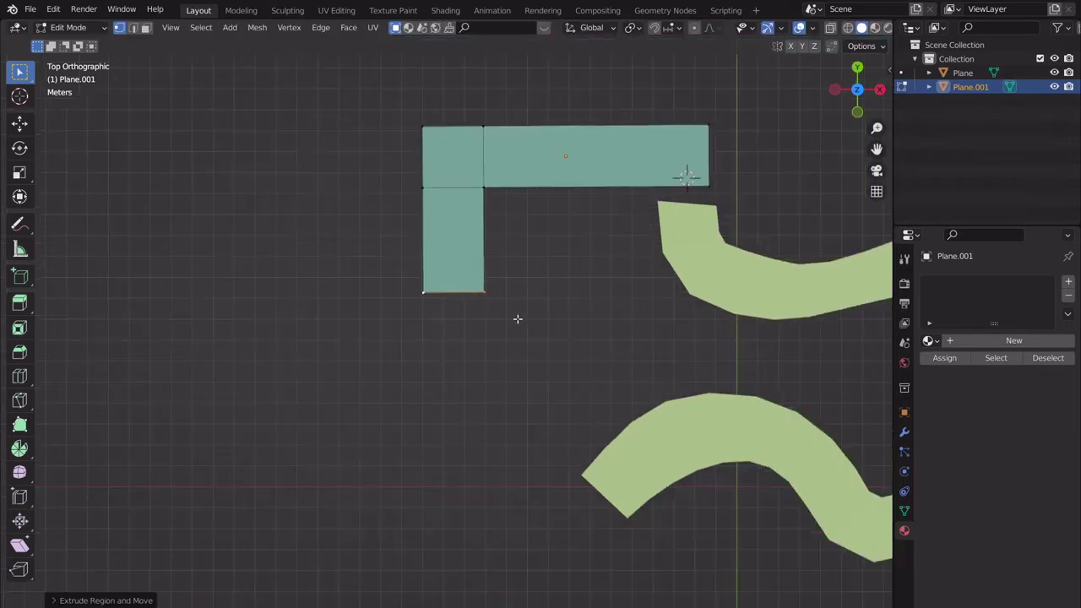
key(s)
click(686, 311)
- Try extruding the widened edge about 7.5 m outward along the local Y axis
key(g)
key(x)
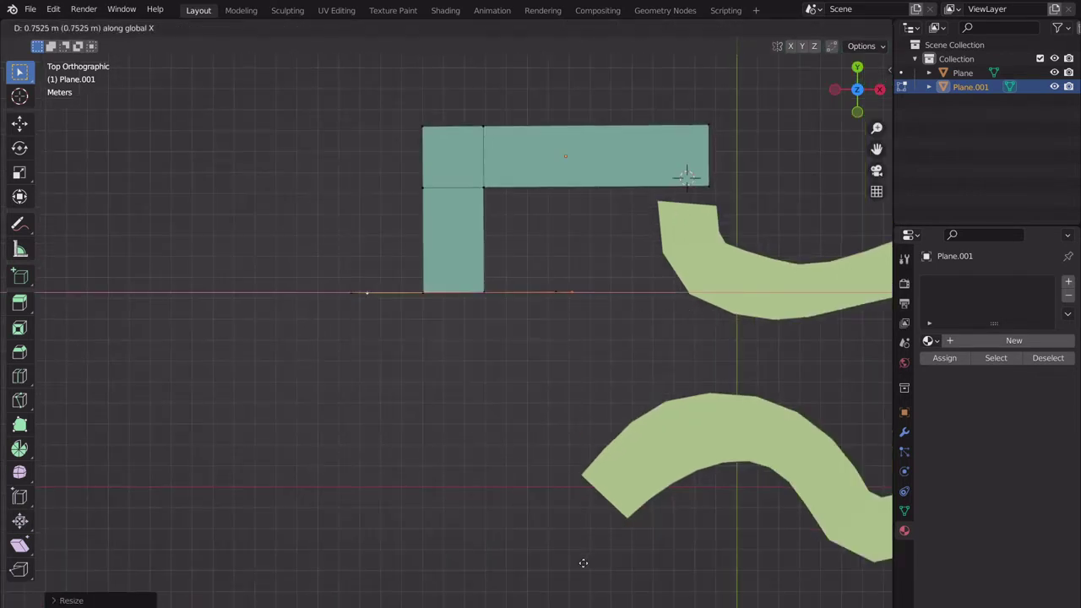
key(x)
key(y)
key(y)
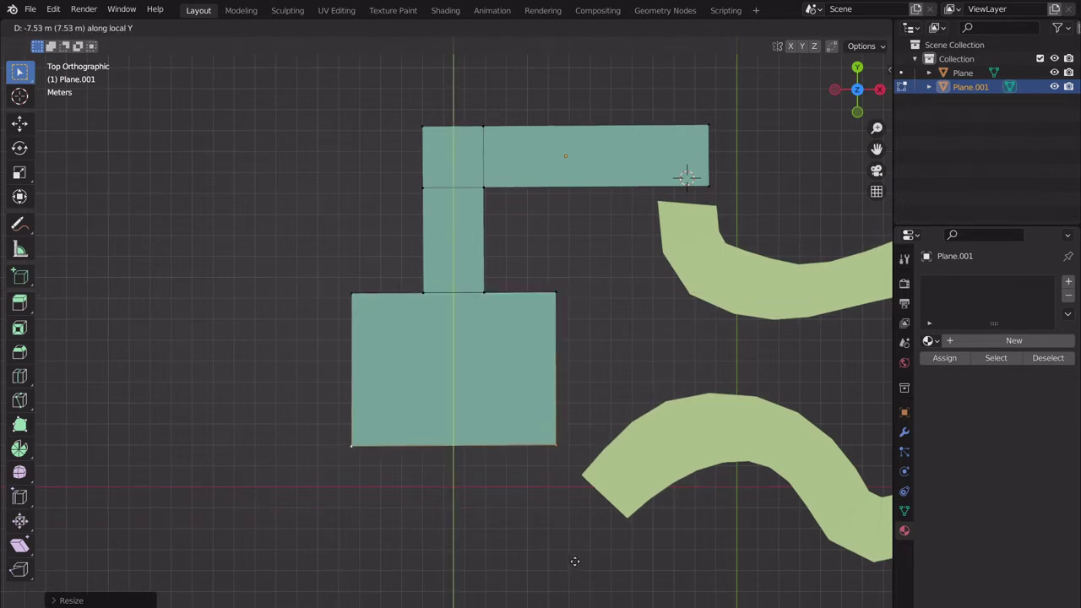
click(575, 561)
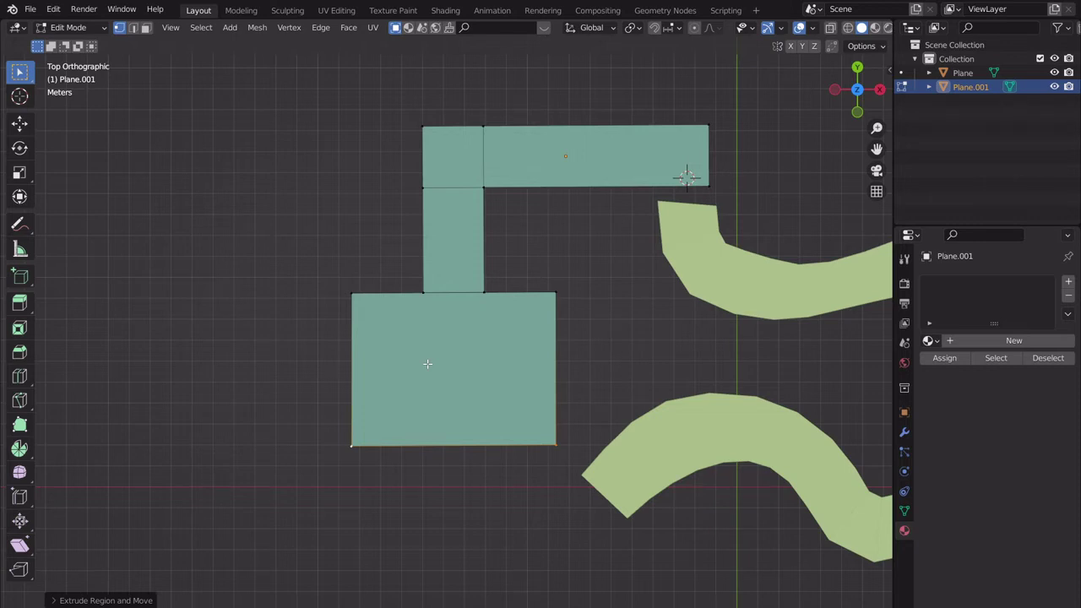
key(ctrl+z)
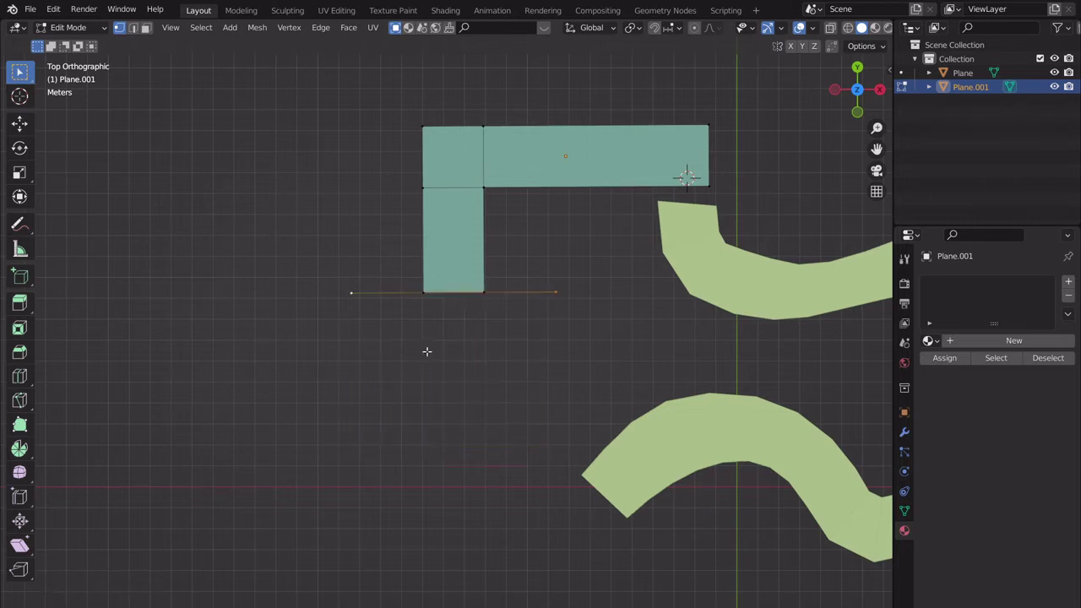
- In Object Mode, add a cube just beyond the strip's end and scale it to more than twice its size
scroll(453, 369, up, 3)
key(Tab)
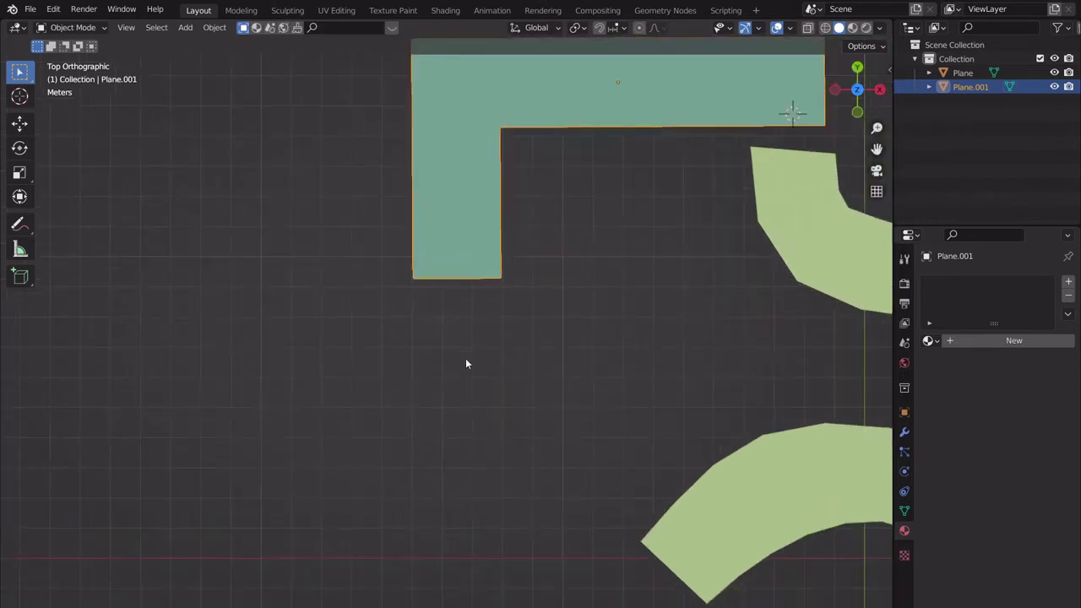
key(shift+a)
mouse_move(469, 395)
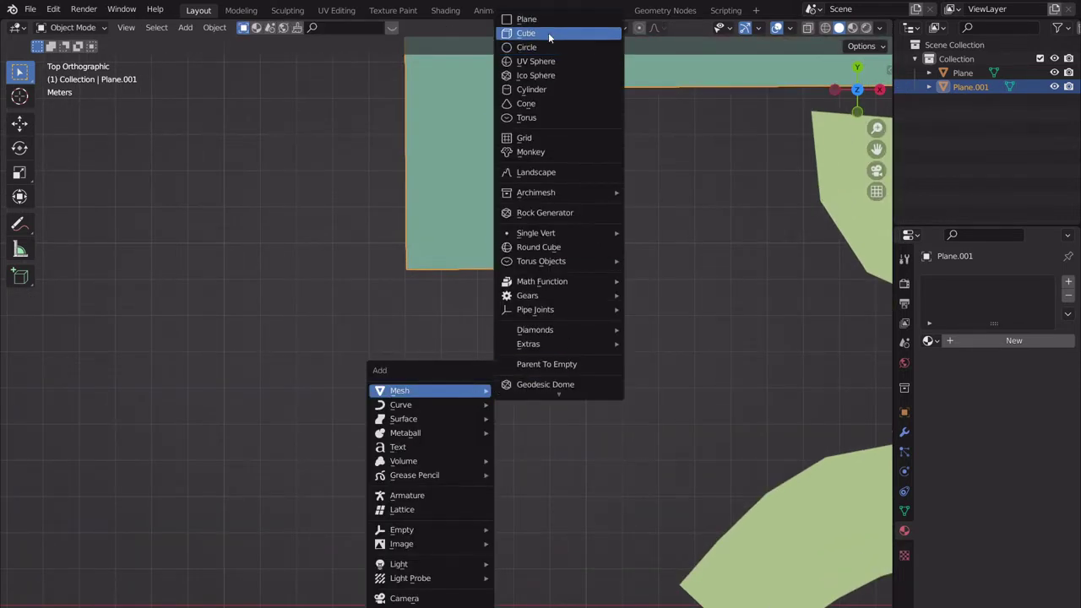
click(548, 32)
key(s)
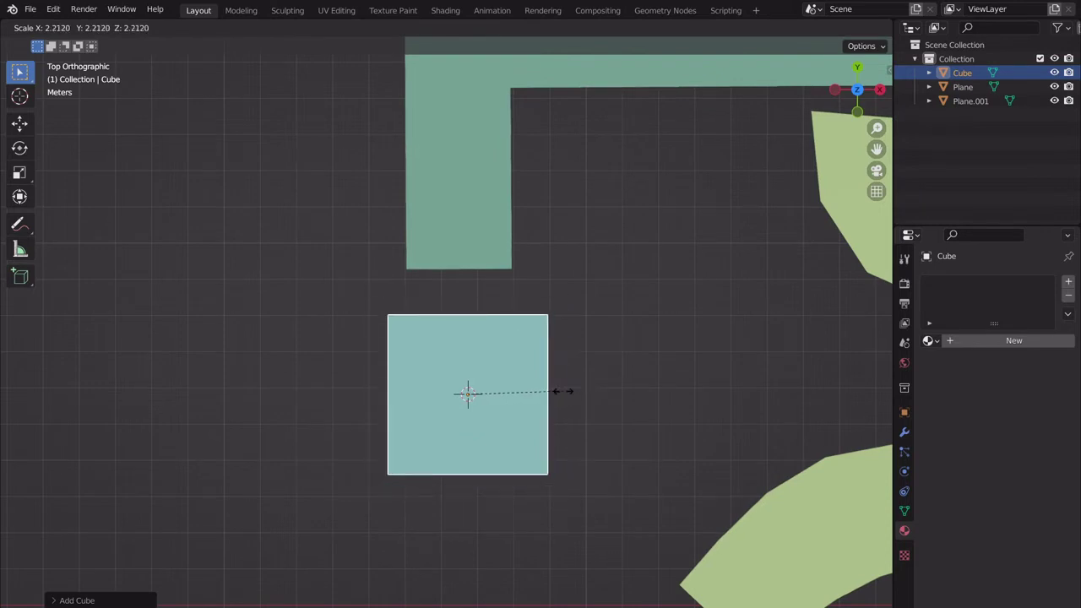
click(569, 407)
- Position the cube in line with the strip's end and join it into the second road object
key(g)
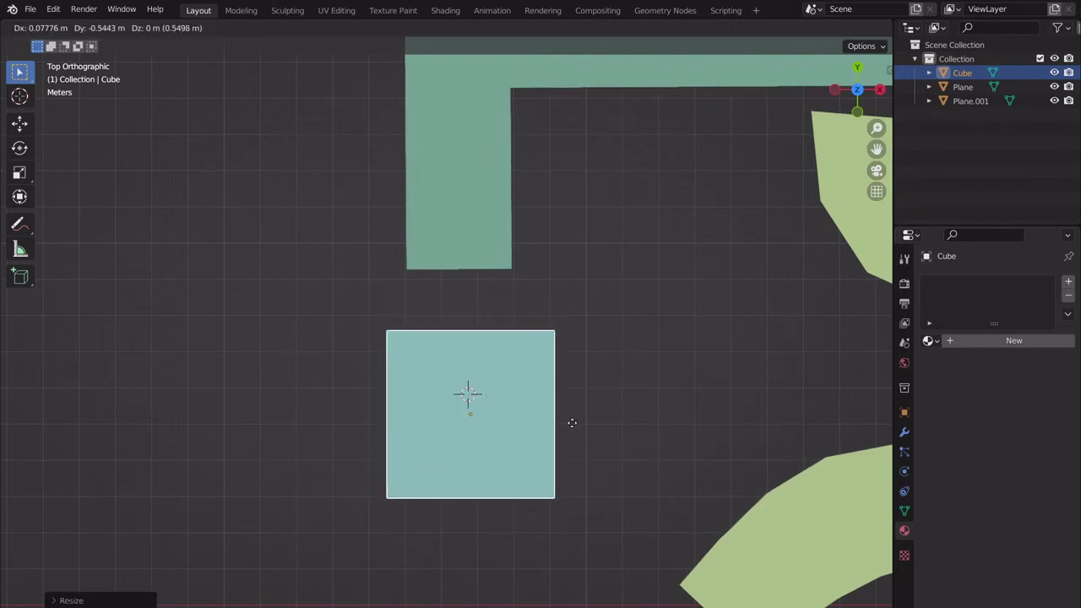
click(567, 432)
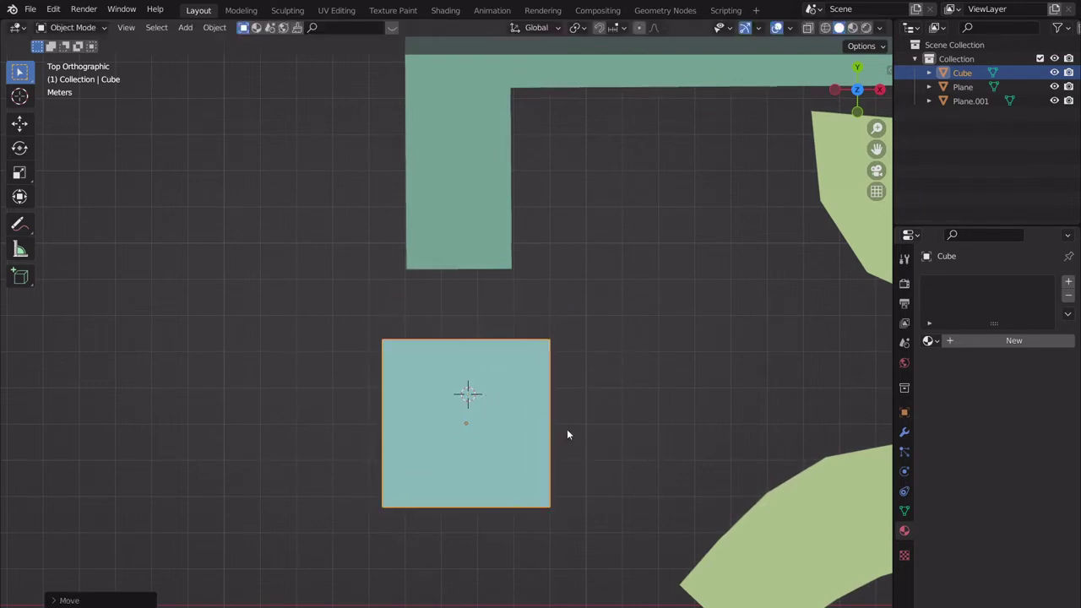
key(g)
click(531, 409)
shift+click(489, 267)
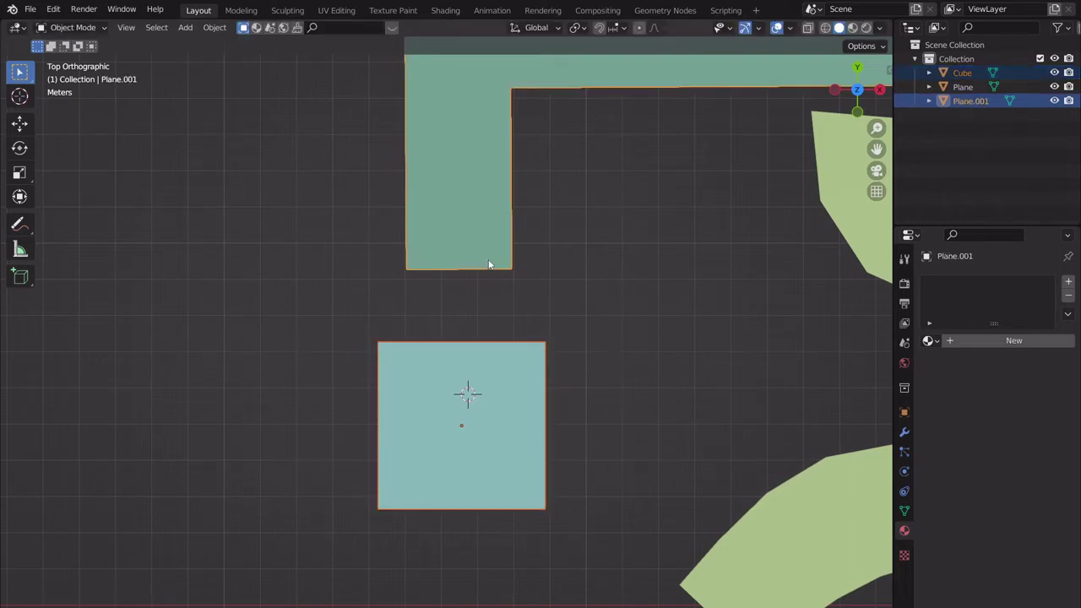
key(ctrl+j)
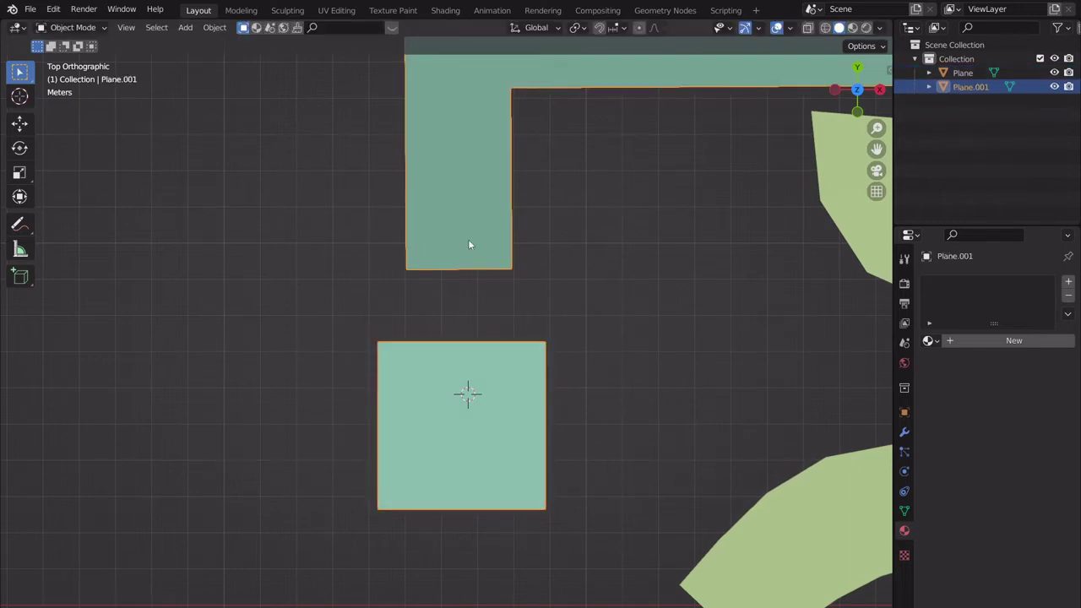
- Enter Edit Mode with face selection and select one side face of the cube
middle_drag(497, 316, 556, 335)
key(Tab)
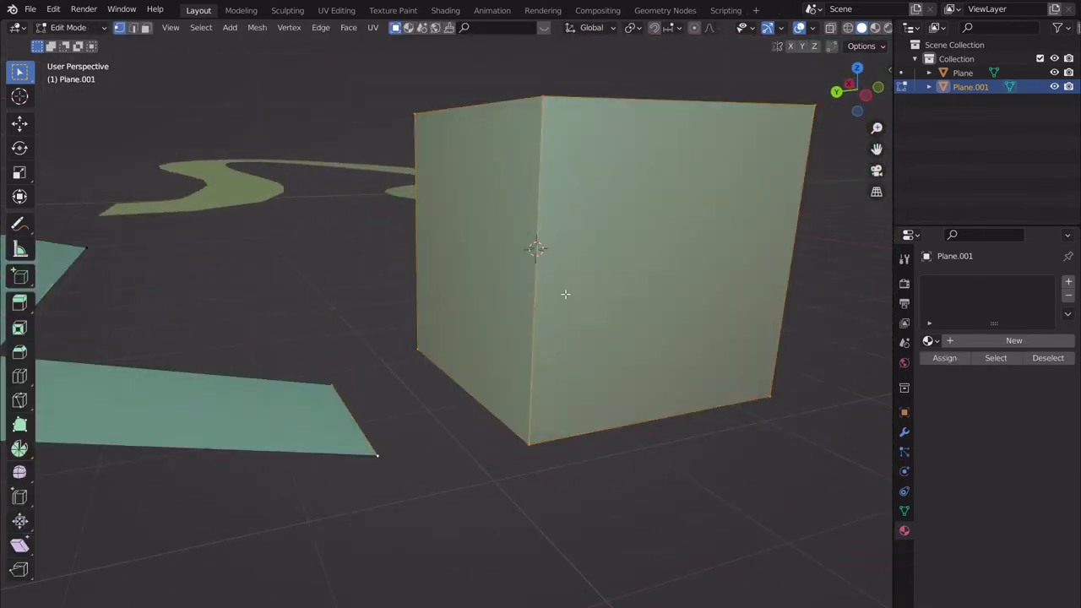
click(145, 27)
click(557, 263)
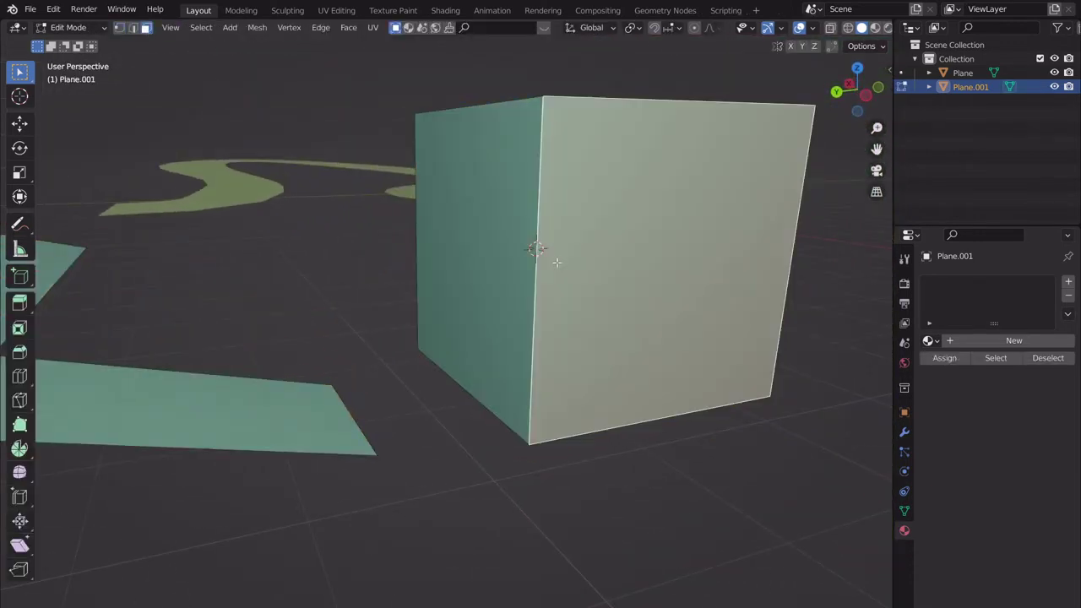
scroll(546, 184, down, 4)
middle_drag(546, 202, 554, 232)
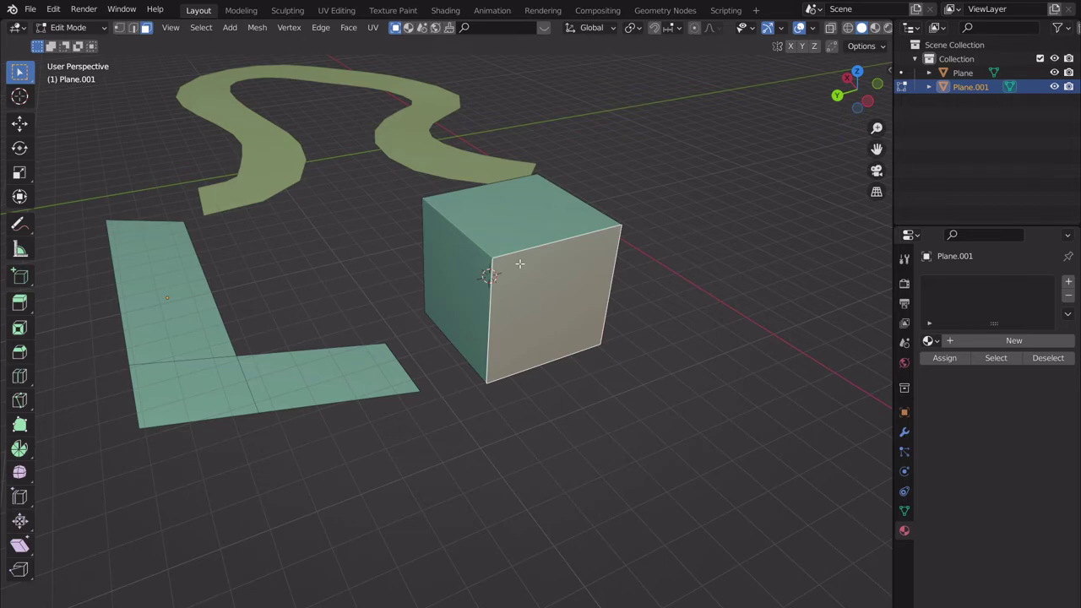
- Select all geometry linked to the cube's side face and view the Select Linked options
key(ctrl+l)
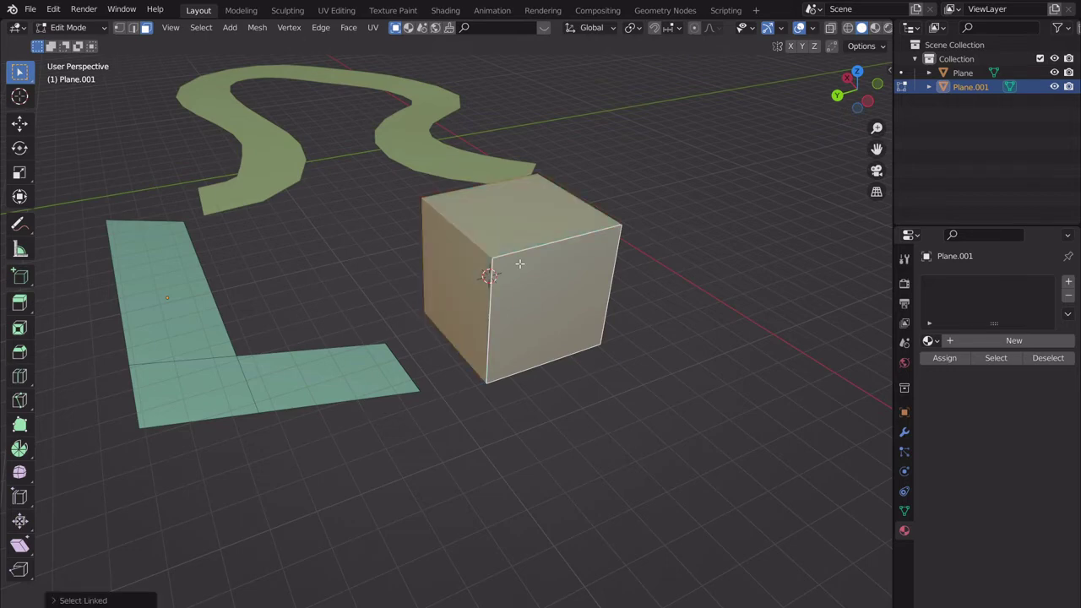
click(494, 261)
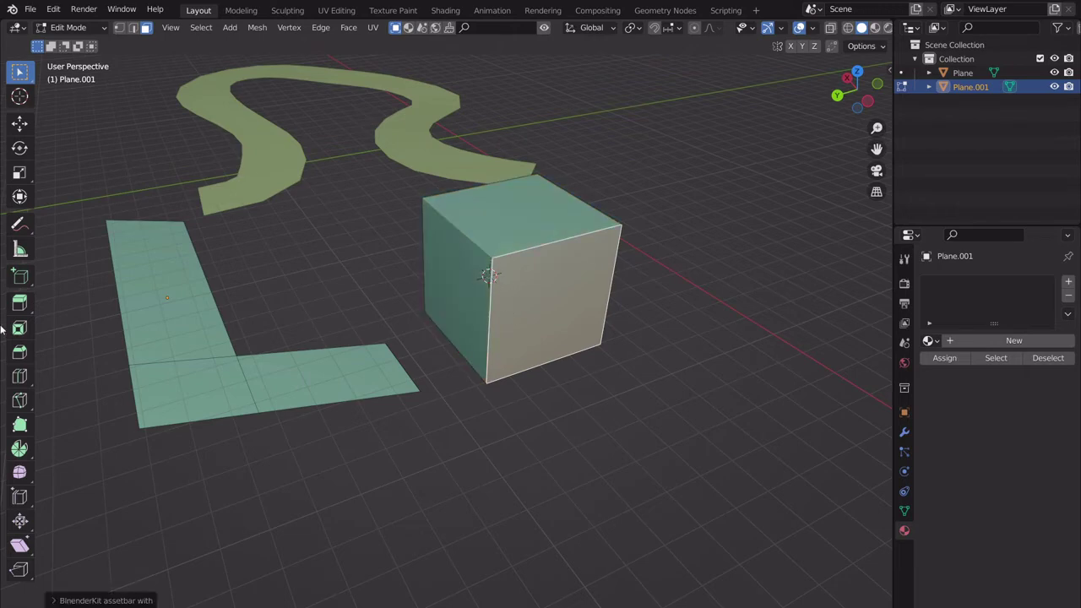
key(ctrl+l)
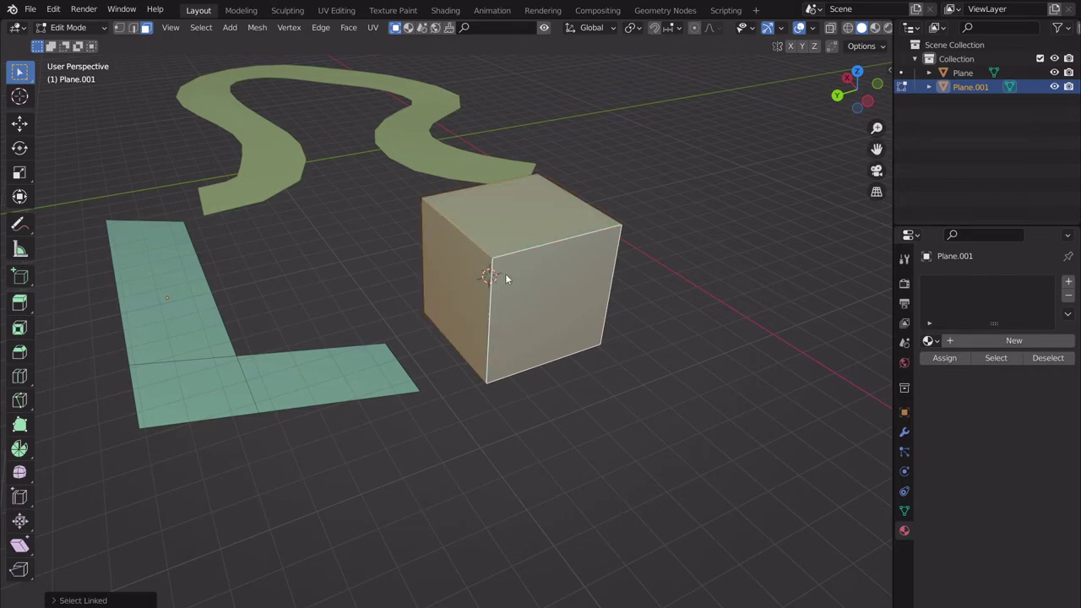
click(61, 601)
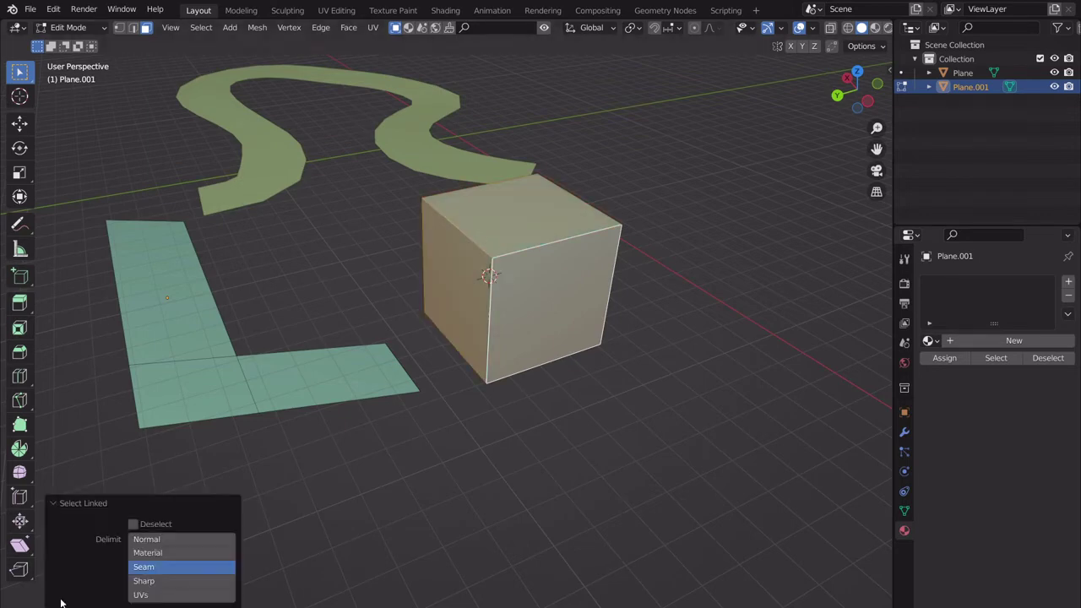
click(58, 503)
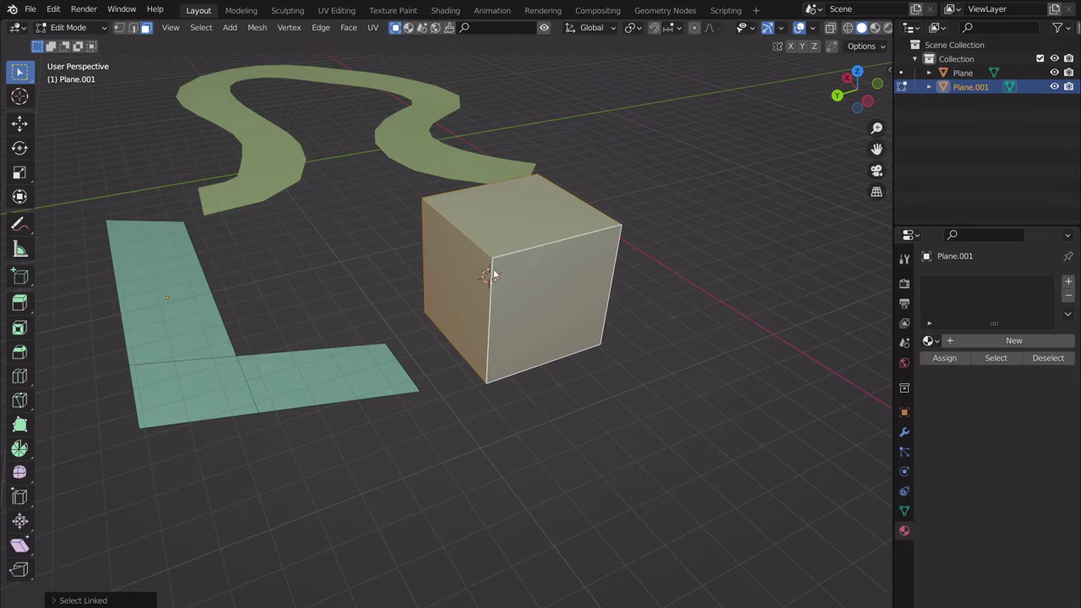
- Lower the selected cube about 0.8 m along the global Z axis
scroll(477, 306, up, 1)
middle_drag(477, 306, 425, 222)
scroll(497, 284, up, 2)
scroll(425, 221, down, 3)
scroll(519, 253, up, 2)
shift+middle_drag(520, 253, 581, 278)
scroll(520, 344, up, 2)
key(g)
key(z)
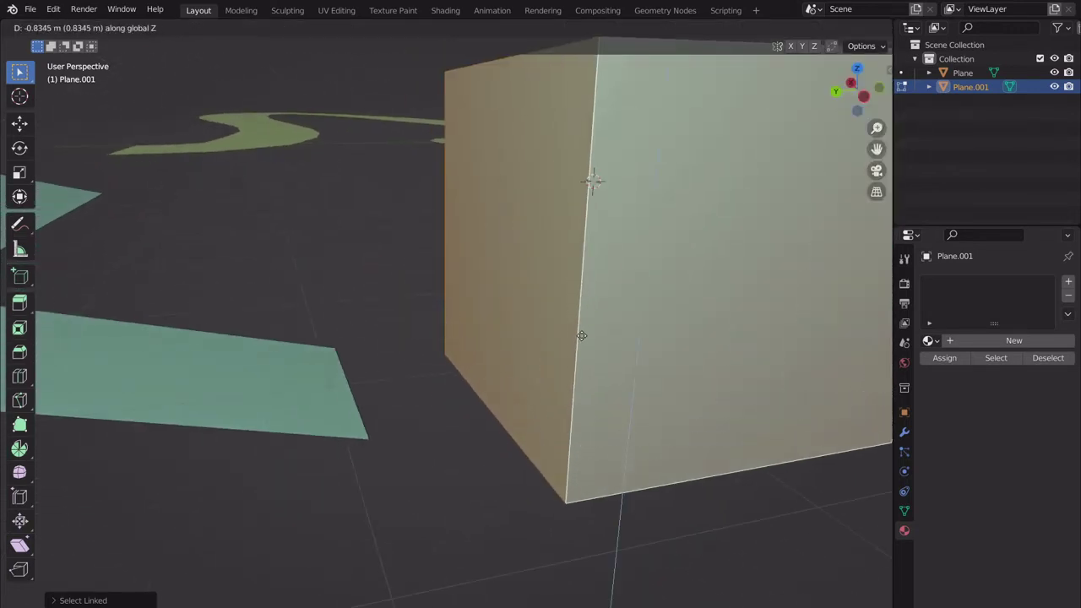
click(581, 342)
middle_drag(581, 342, 536, 293)
middle_drag(595, 326, 671, 360)
- Adjust the cube's height against the road strip by moving it up and down along the global Z axis
key(g)
key(z)
click(607, 225)
scroll(581, 312, down, 3)
key(g)
key(z)
click(613, 366)
scroll(612, 371, up, 3)
- Switch to edge selection and select the strip's end edge facing the cube
key(Tab)
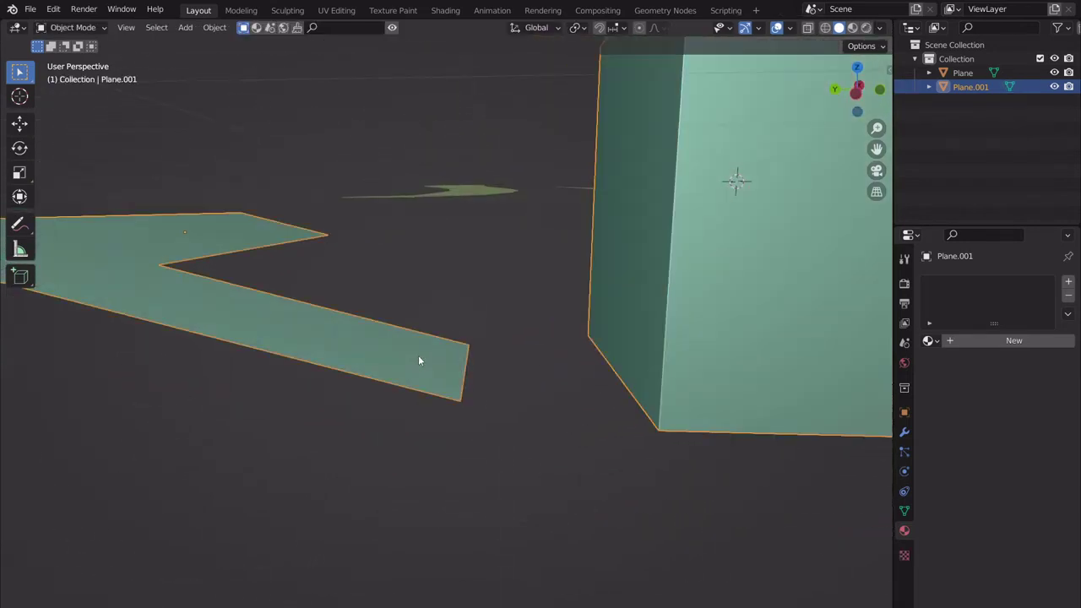
scroll(618, 355, down, 3)
scroll(558, 360, up, 3)
middle_drag(499, 358, 496, 359)
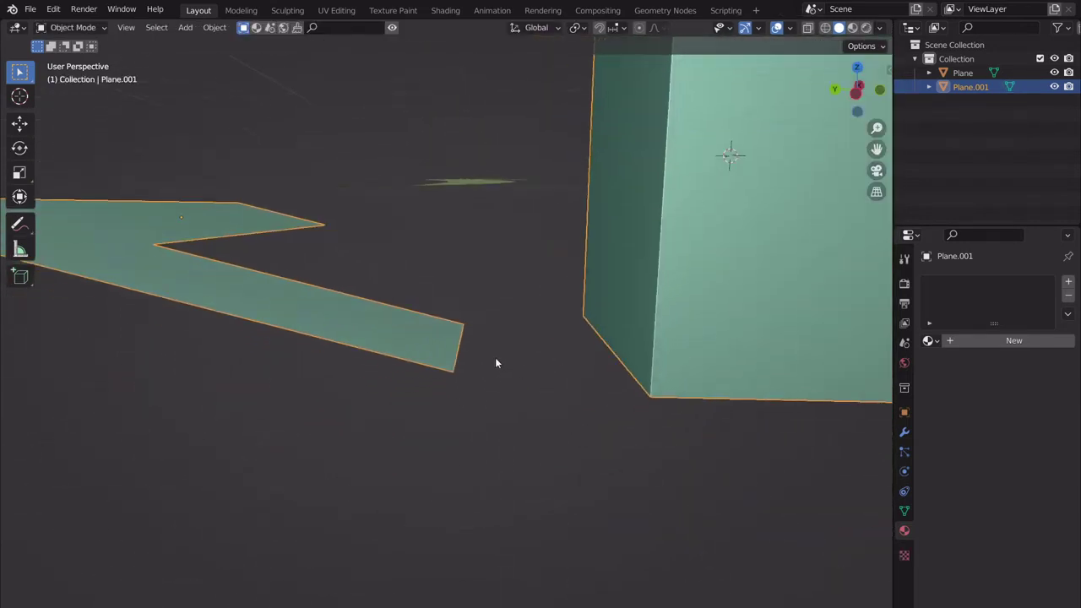
key(Tab)
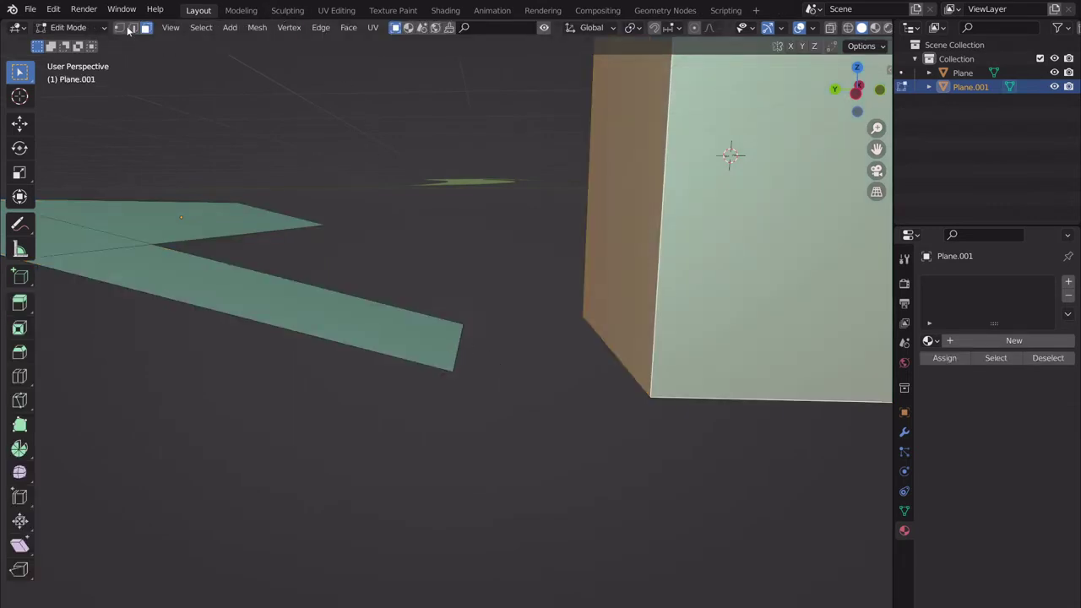
click(120, 27)
click(432, 366)
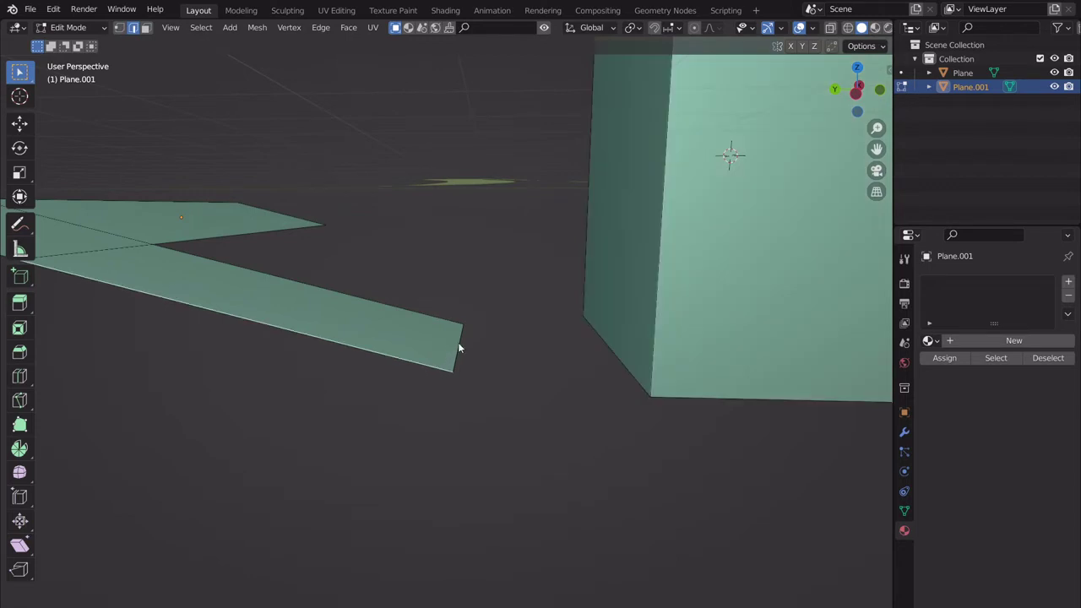
click(453, 336)
- Try extruding the strip's end edge about 2 m toward the cube along the global Y axis
scroll(497, 328, down, 3)
middle_drag(497, 329, 497, 376)
key(g)
key(x)
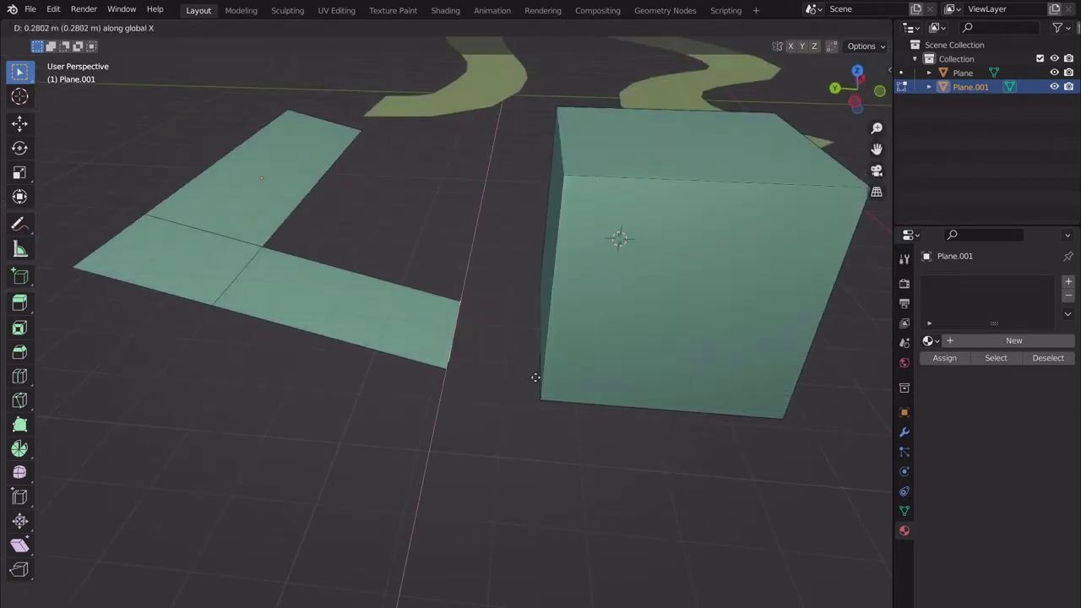
key(y)
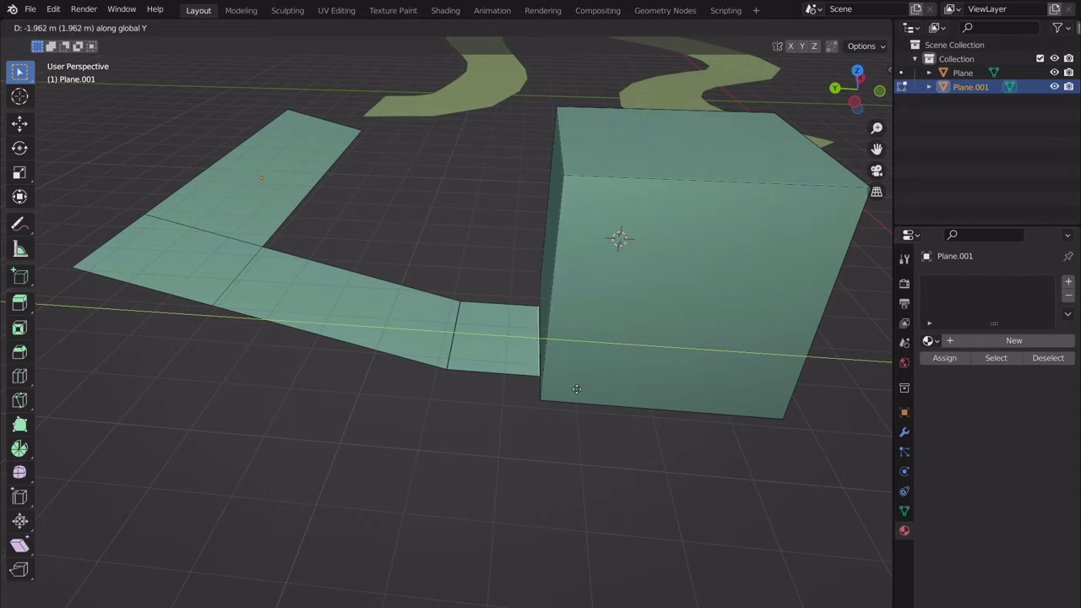
click(579, 393)
click(857, 71)
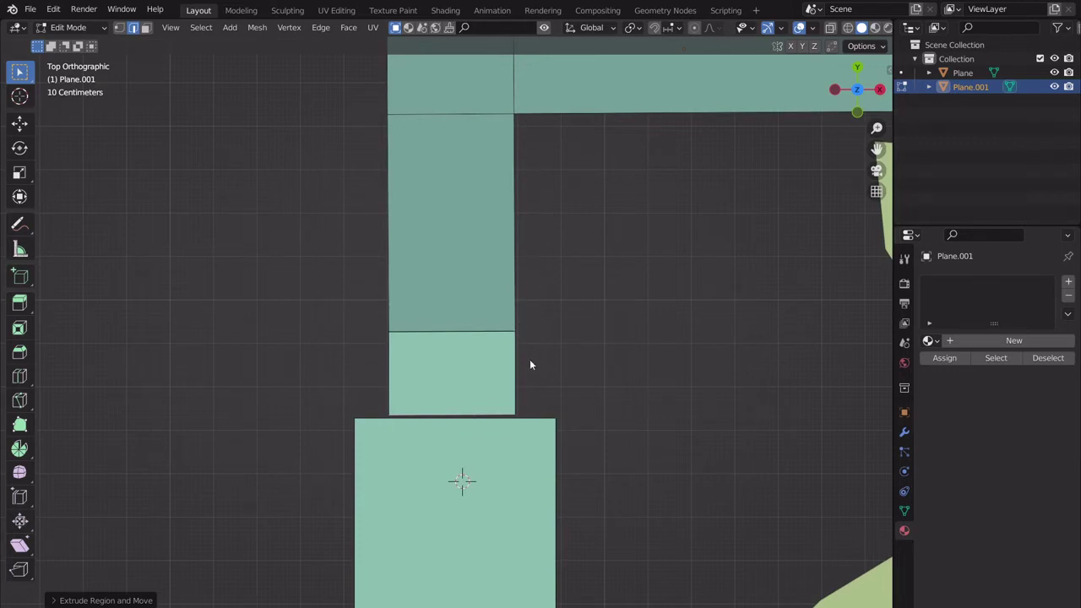
shift+middle_drag(524, 300, 492, 342)
key(ctrl+z)
- Extrude the strip's end edge about 2 m toward the cube along its local Y axis
key(e)
key(y)
key(y)
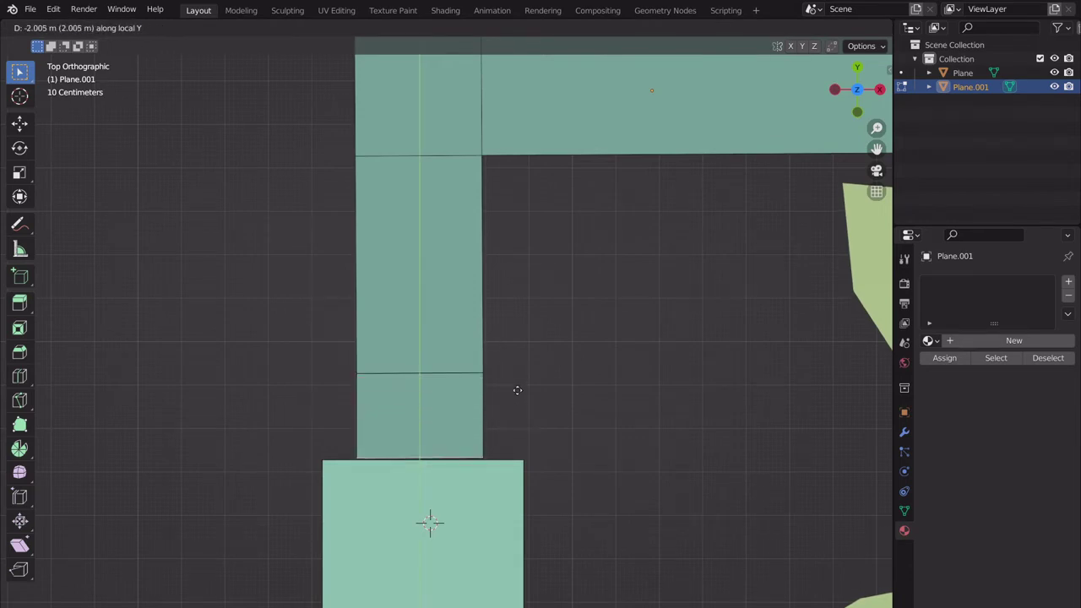
click(515, 415)
middle_drag(497, 443, 558, 311)
key(Tab)
scroll(568, 420, up, 2)
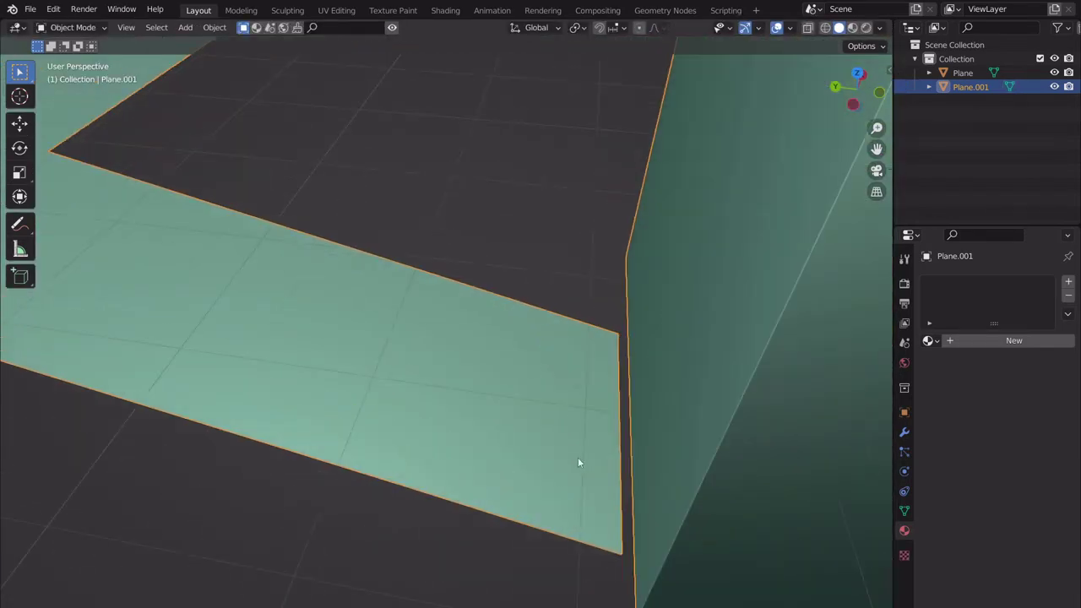
- Raise the extruded end edge along the global Z axis until the new road section is roughly level
key(Tab)
middle_drag(637, 495, 582, 353)
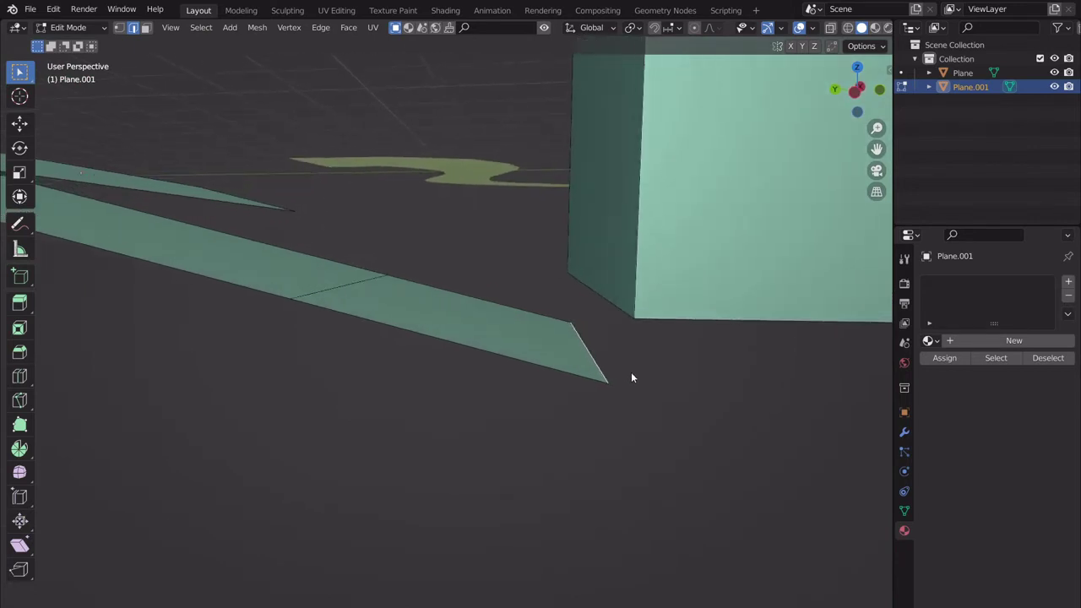
mouse_move(633, 376)
middle_down()
mouse_move(632, 367)
mouse_move(627, 383)
middle_up()
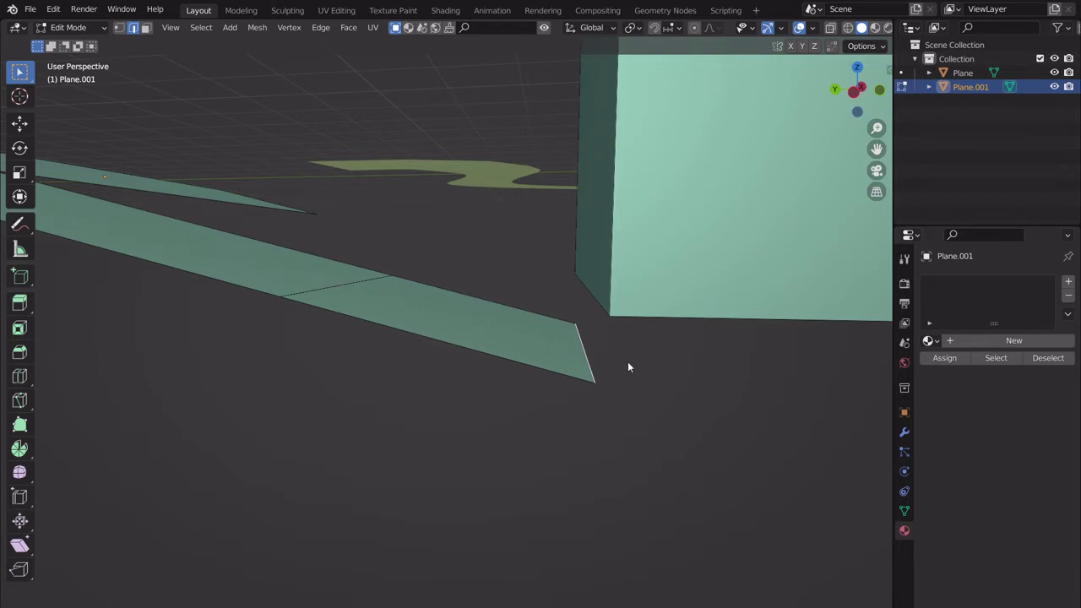
key(g)
key(z)
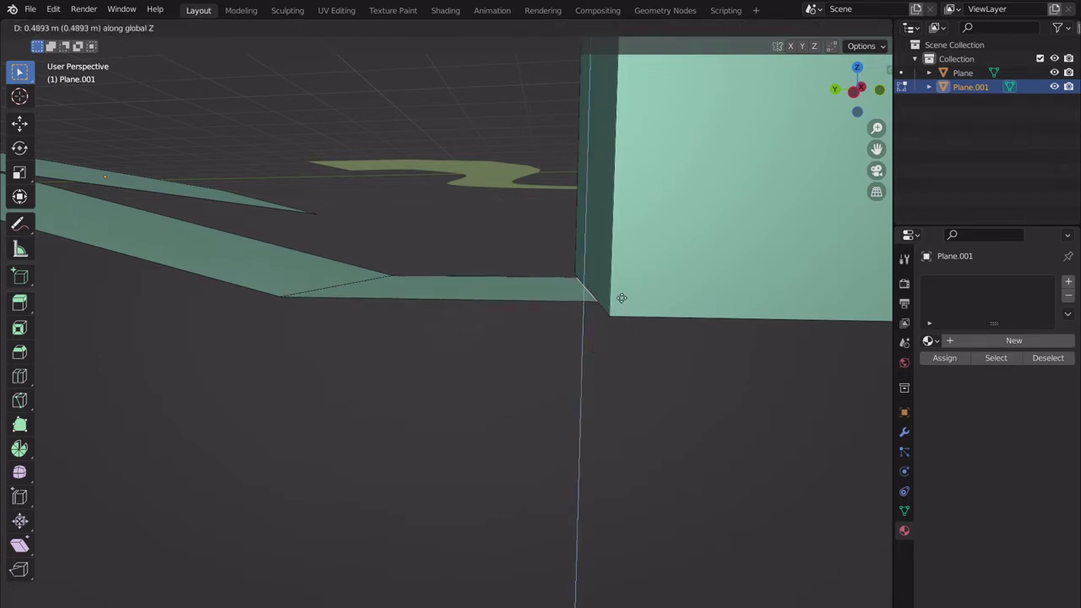
click(624, 305)
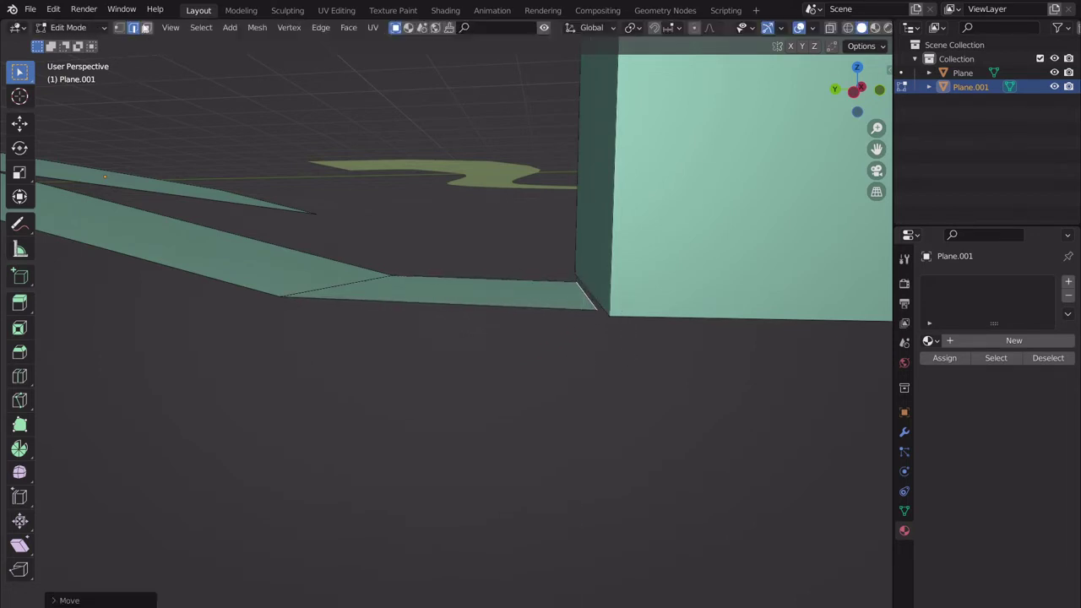
- Select the new road section in face mode and flatten it by scaling to 0 along global Z
click(146, 27)
click(430, 283)
text(sz)
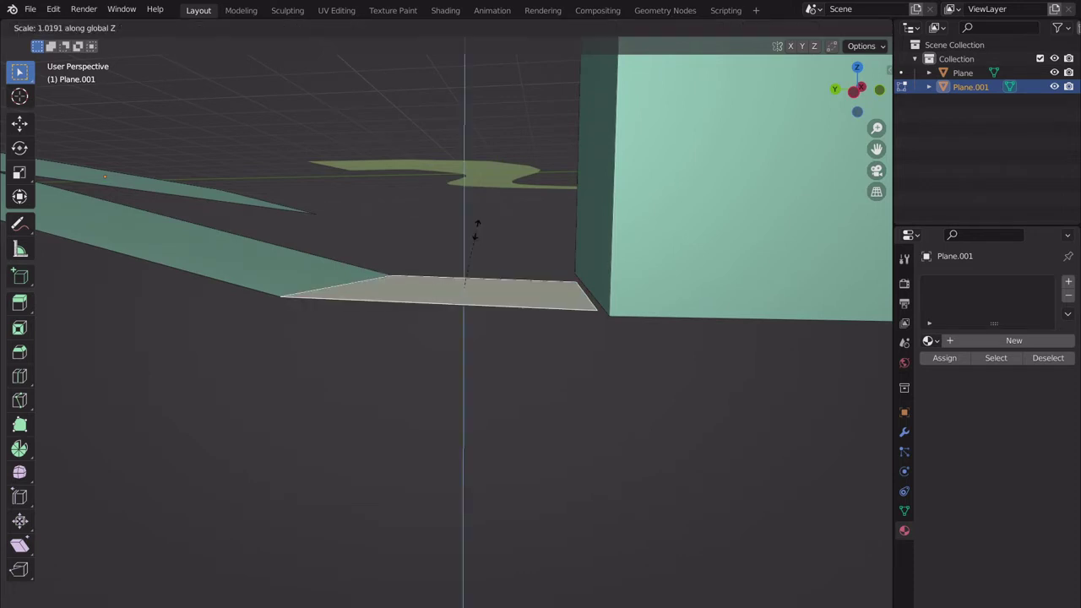
text(0)
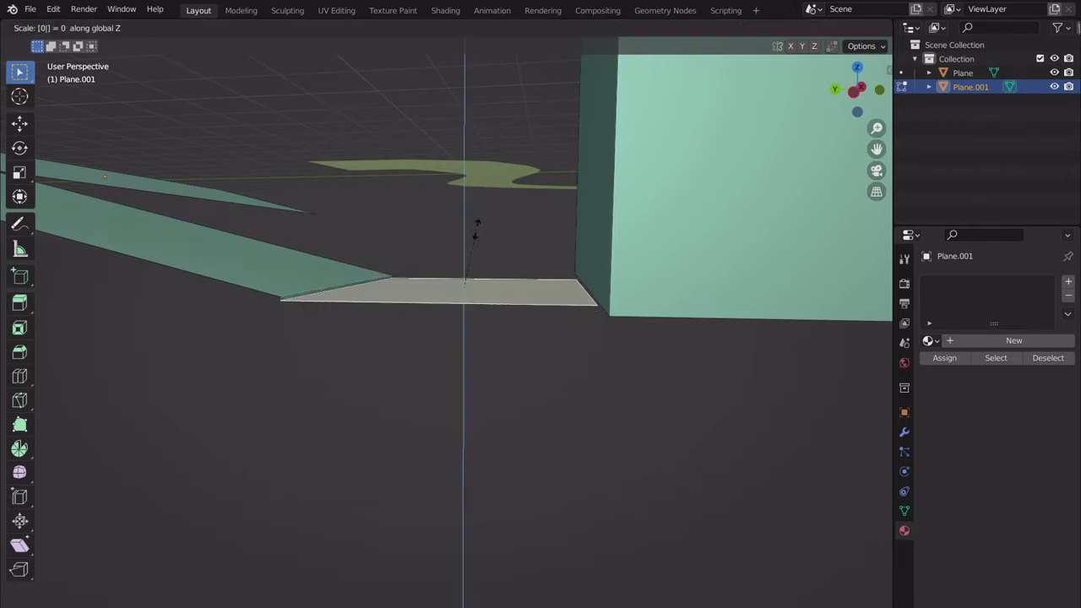
key(Return)
- Select the thin vertical face at the joint to inspect it, and undo the flattening of the new road section
scroll(365, 292, up, 3)
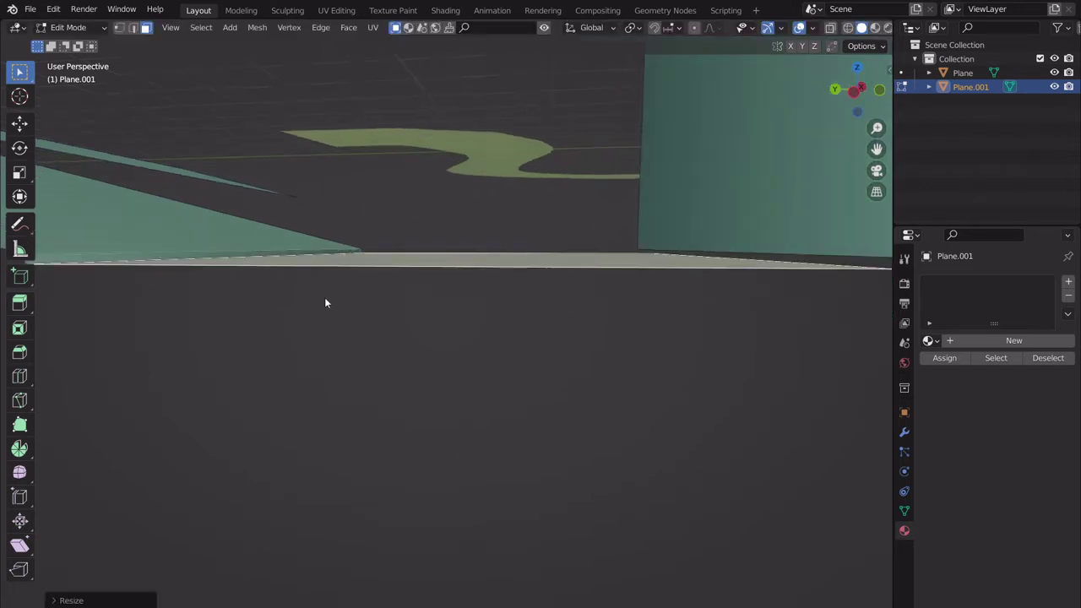
shift+middle_drag(326, 301, 487, 342)
middle_drag(420, 332, 440, 330)
click(427, 366)
middle_drag(430, 372, 452, 360)
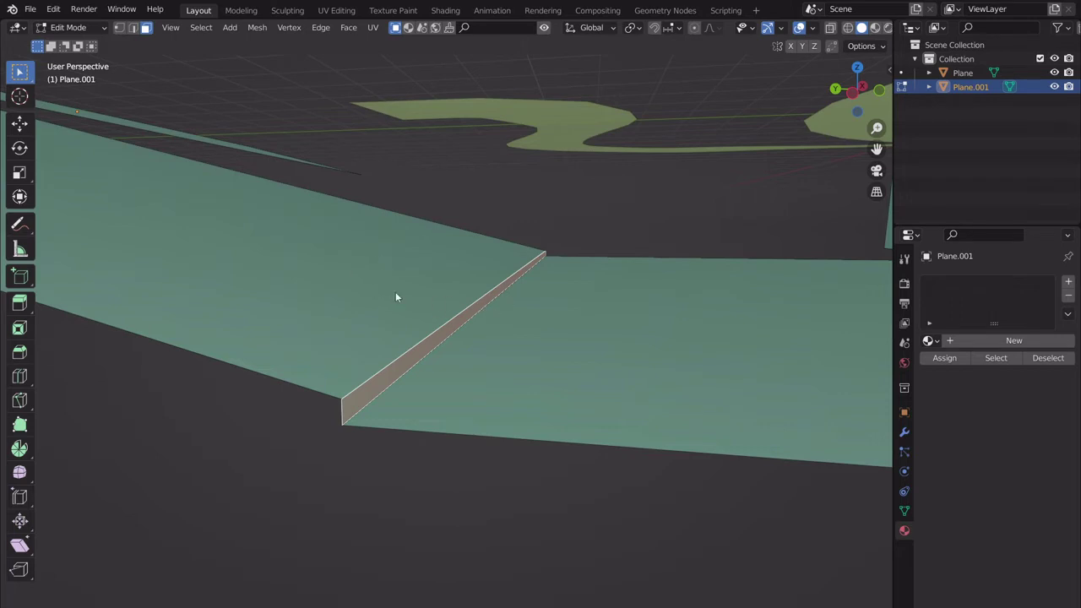
key(ctrl+z)
key(ctrl+z)
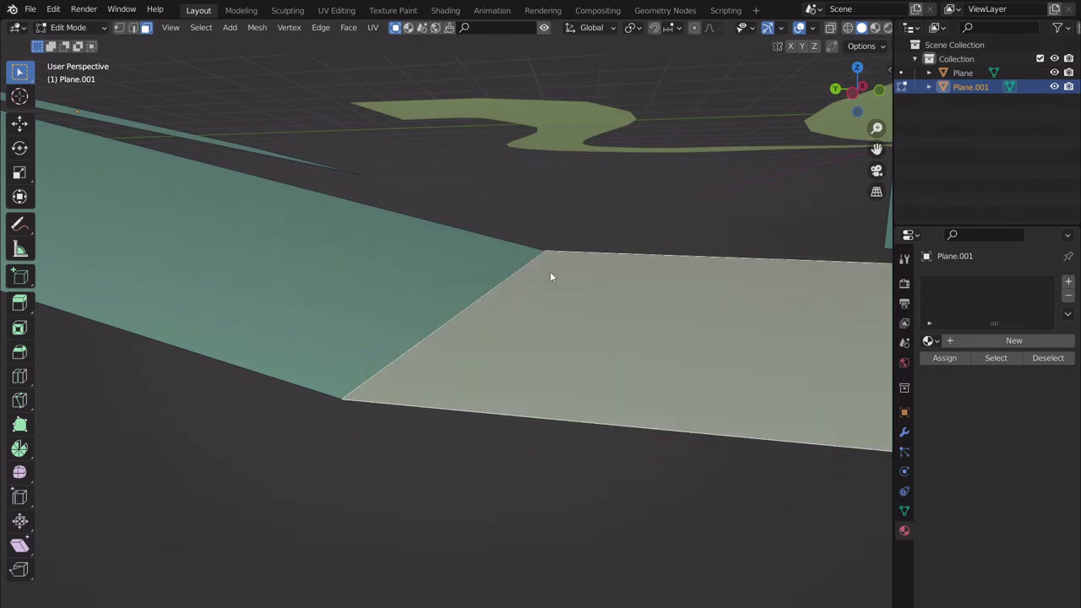
- Try moving the new road section freely, and scale it to 0 along the global Z axis to flatten it
key(g)
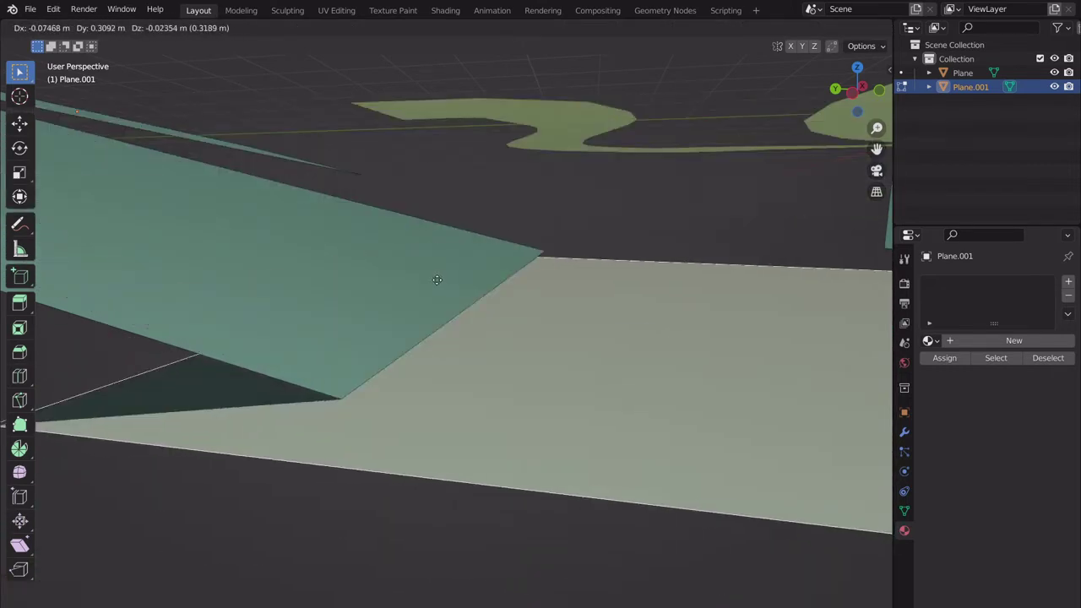
click(468, 292)
scroll(525, 268, down, 2)
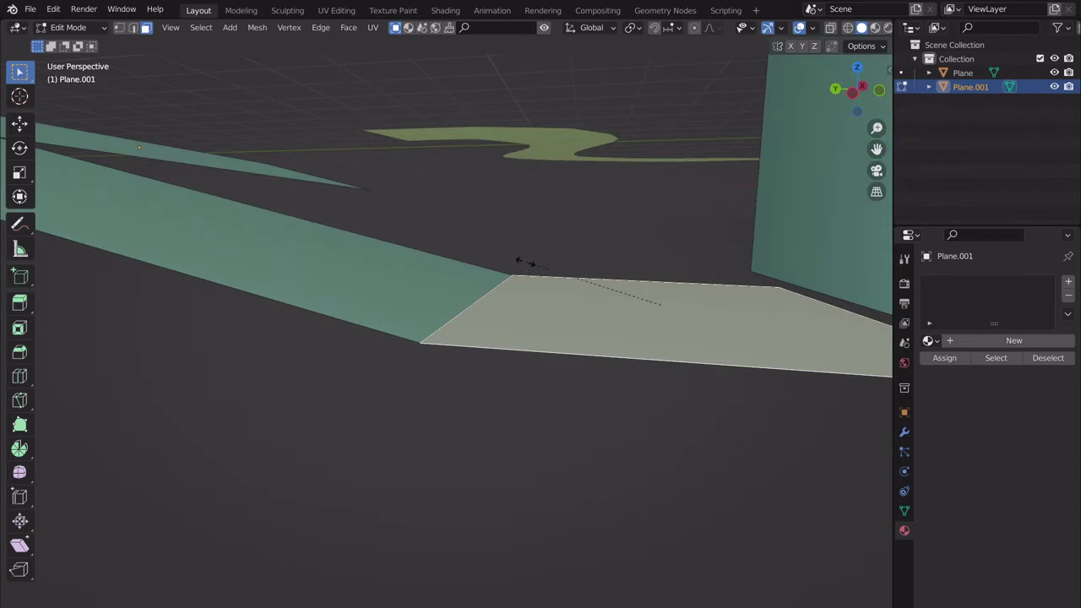
key(z)
key(0)
key(Return)
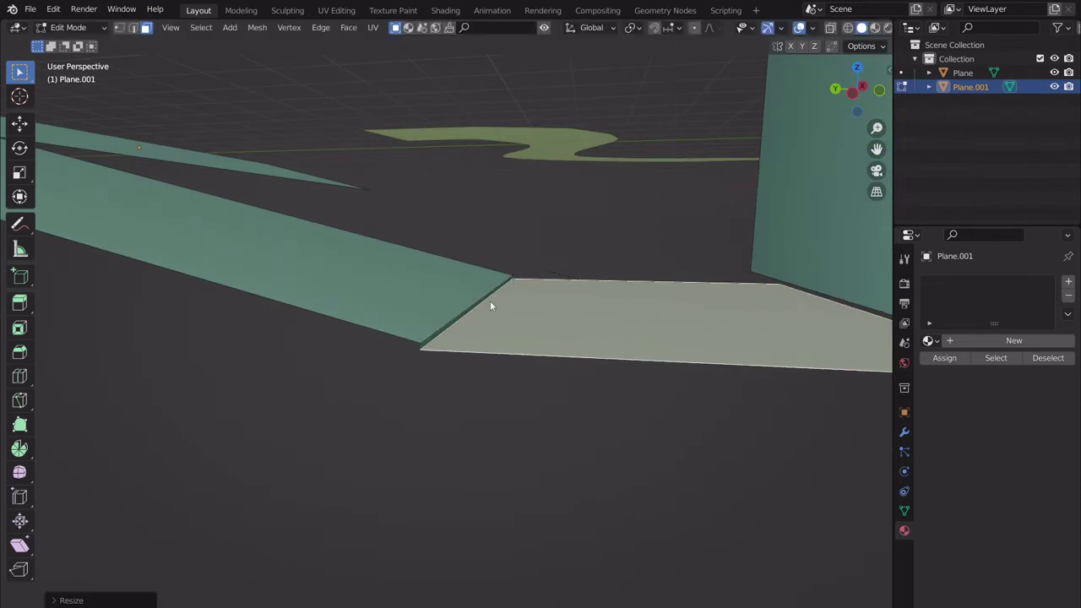
- Delete the thin vertical face between the sloped strip and the flattened section
scroll(490, 305, up, 3)
scroll(451, 321, down, 1)
click(455, 324)
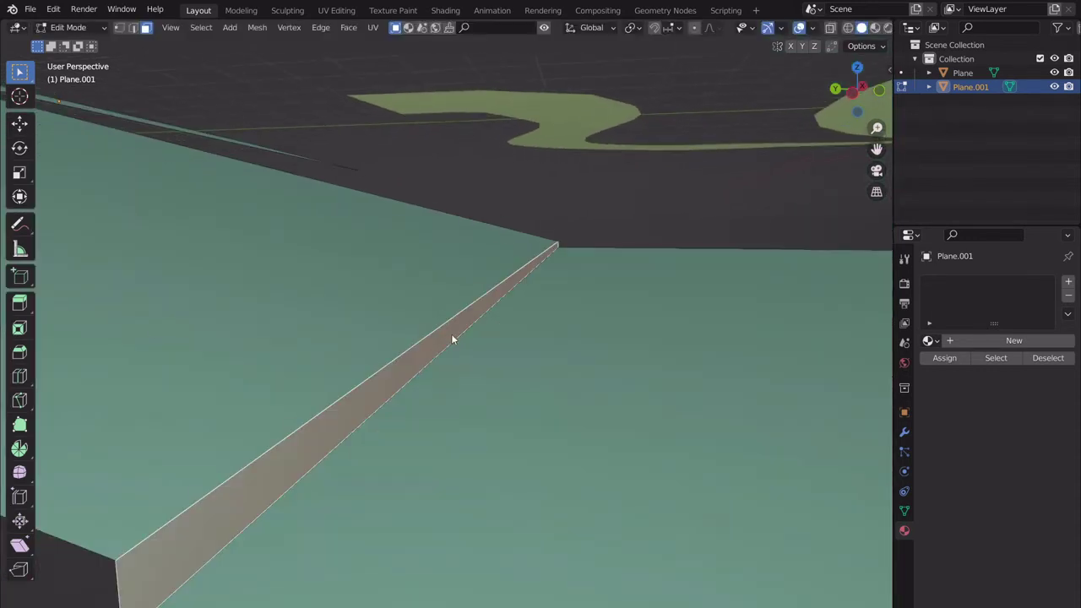
scroll(451, 332, down, 3)
shift+middle_drag(452, 332, 458, 312)
scroll(458, 310, up, 2)
key(x)
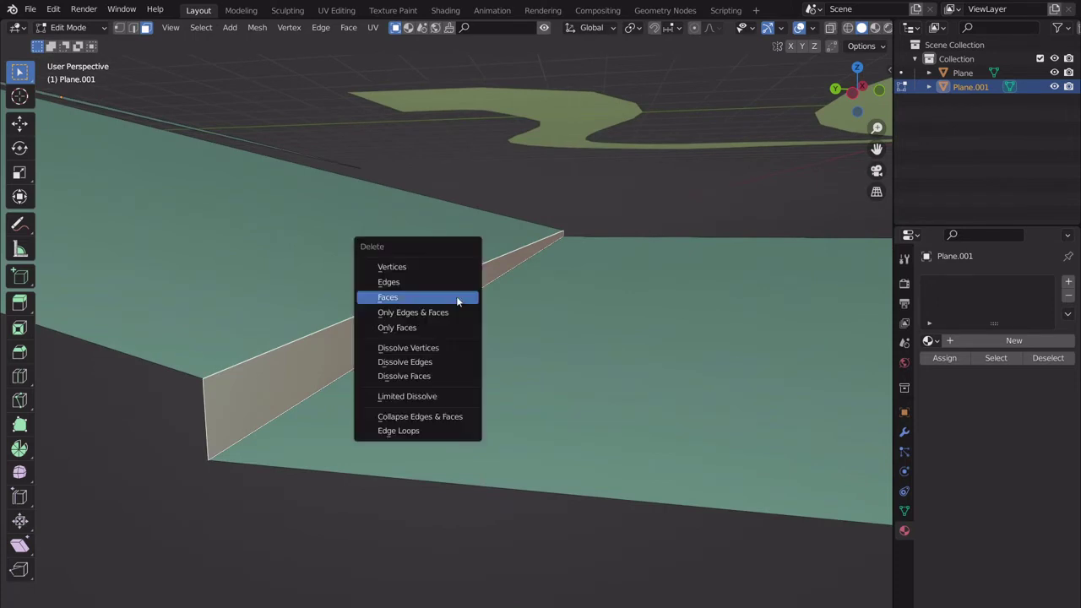
click(457, 301)
- Select the linked flat section and raise it along global Z to meet the end of the sloped strip
key(l)
key(g)
key(z)
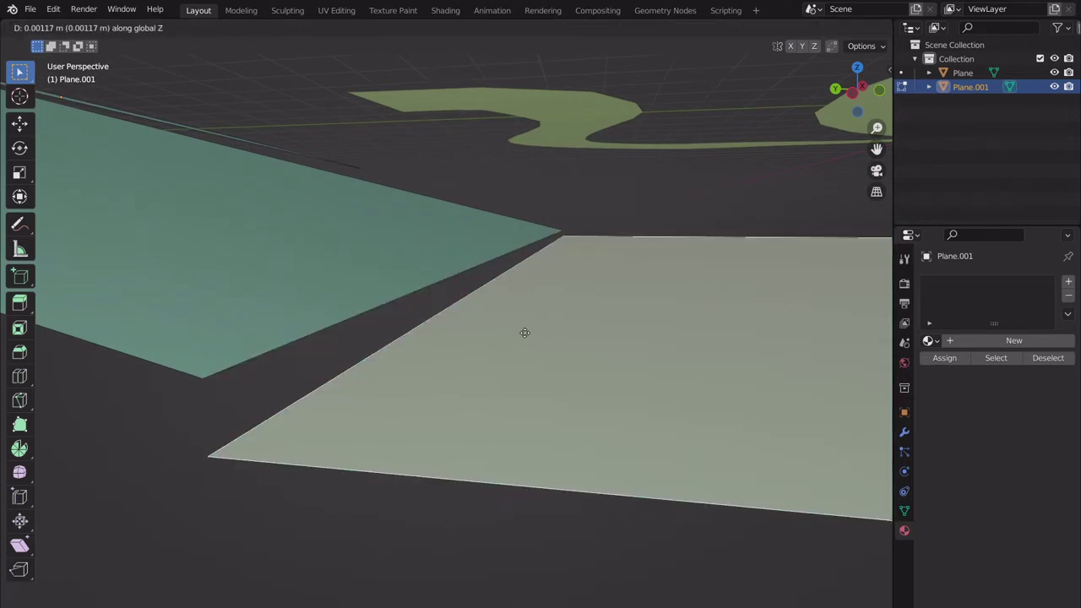
click(521, 221)
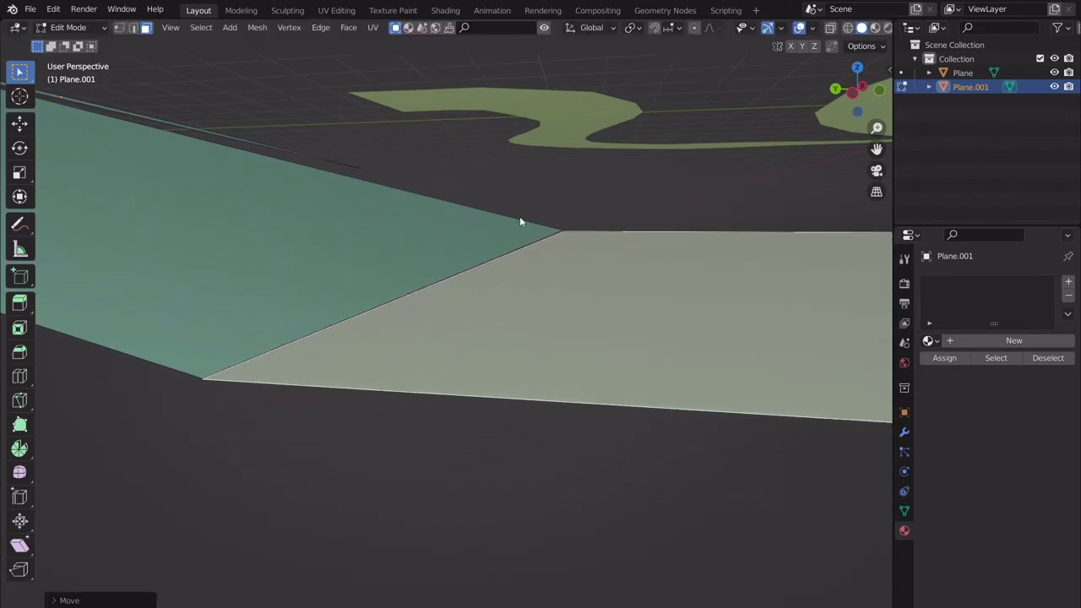
- In vertex selection, merge the near corner vertices of the flat section and sloped strip with At Last
click(120, 28)
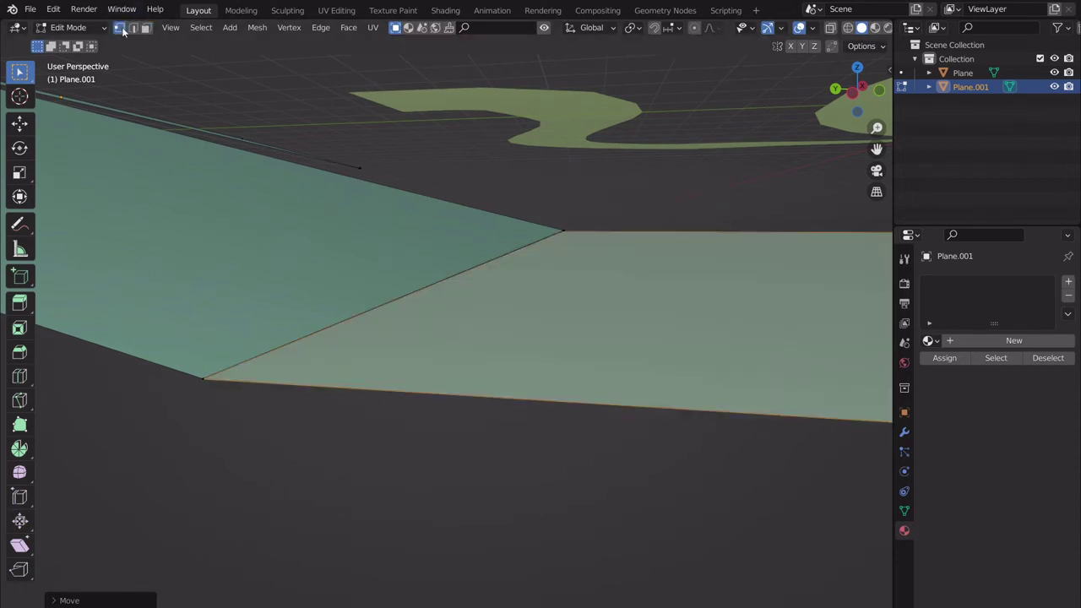
scroll(270, 385, down, 3)
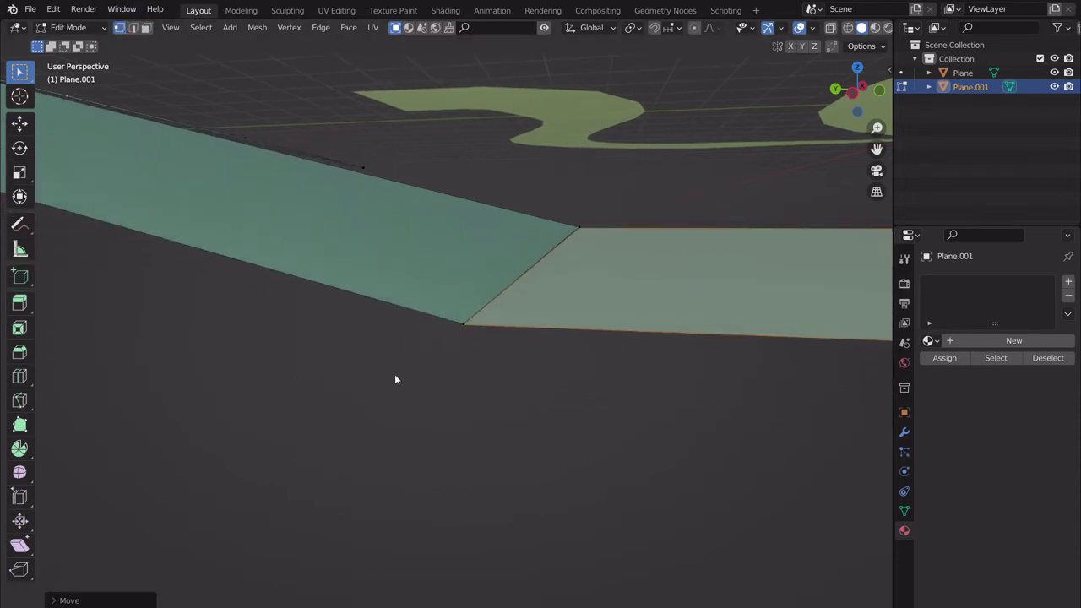
click(466, 329)
scroll(480, 330, up, 3)
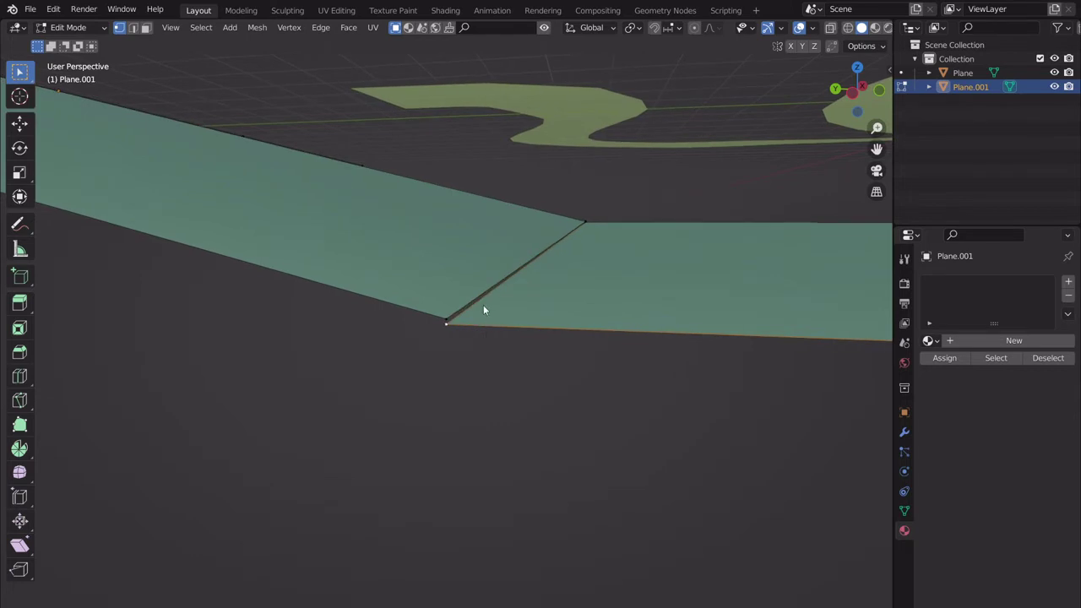
scroll(472, 309, up, 8)
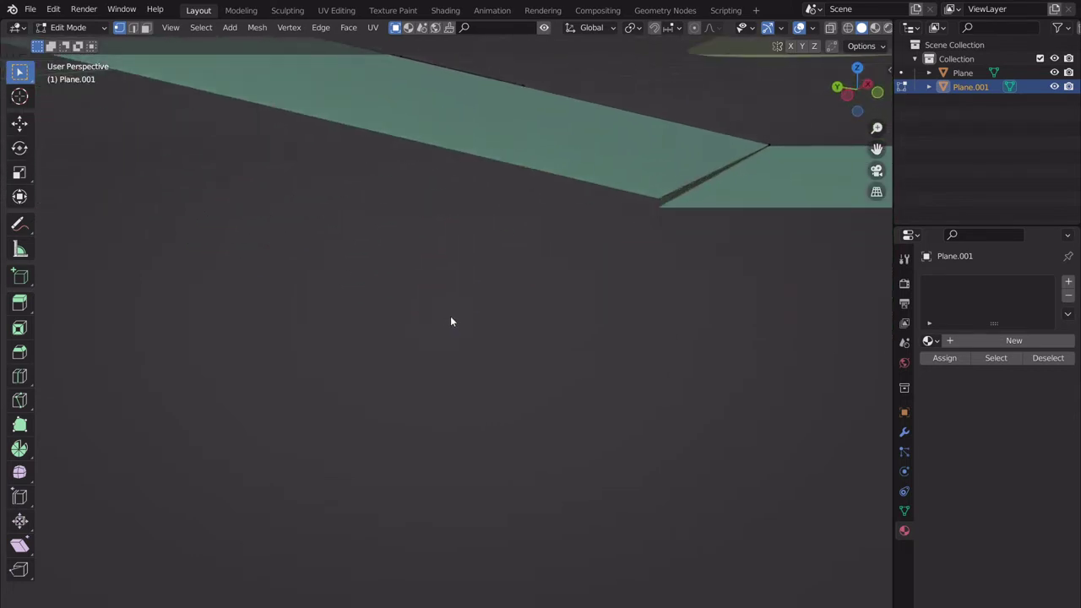
scroll(452, 316, down, 3)
scroll(453, 315, down, 1)
click(439, 322)
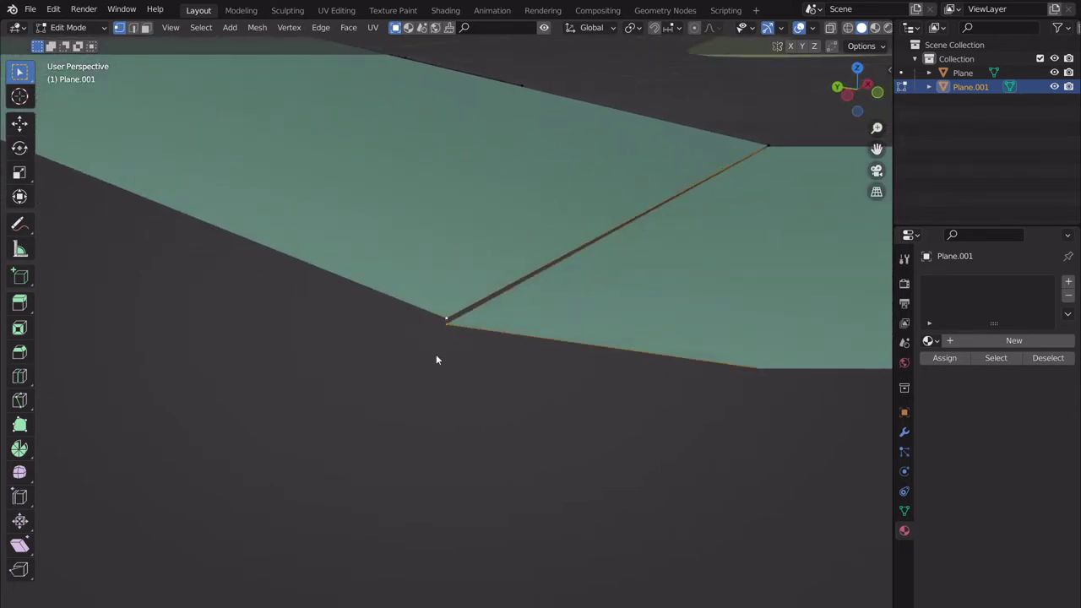
key(a)
key(m)
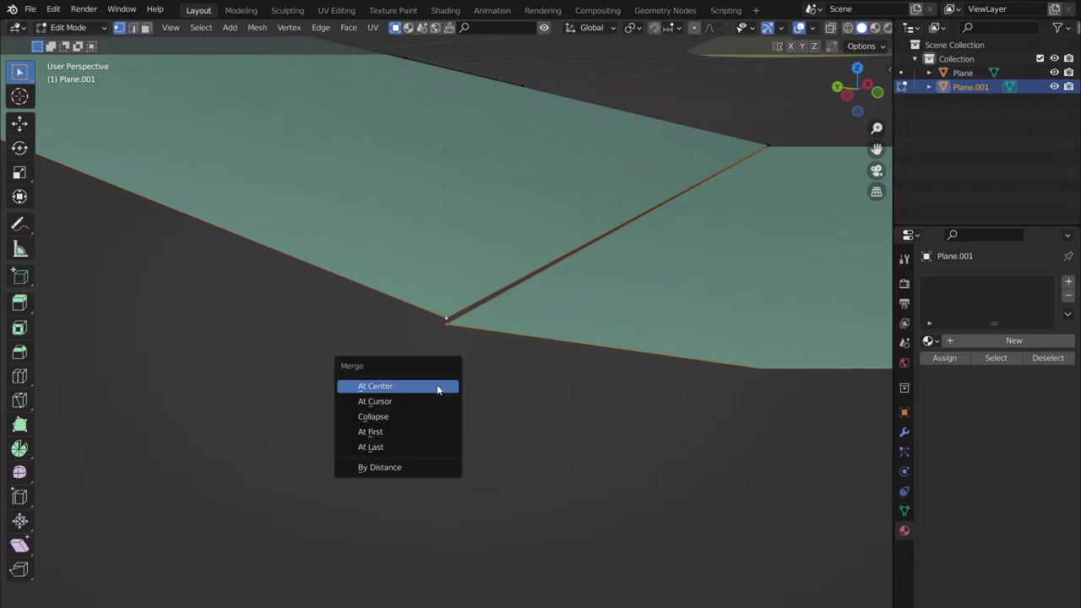
click(397, 448)
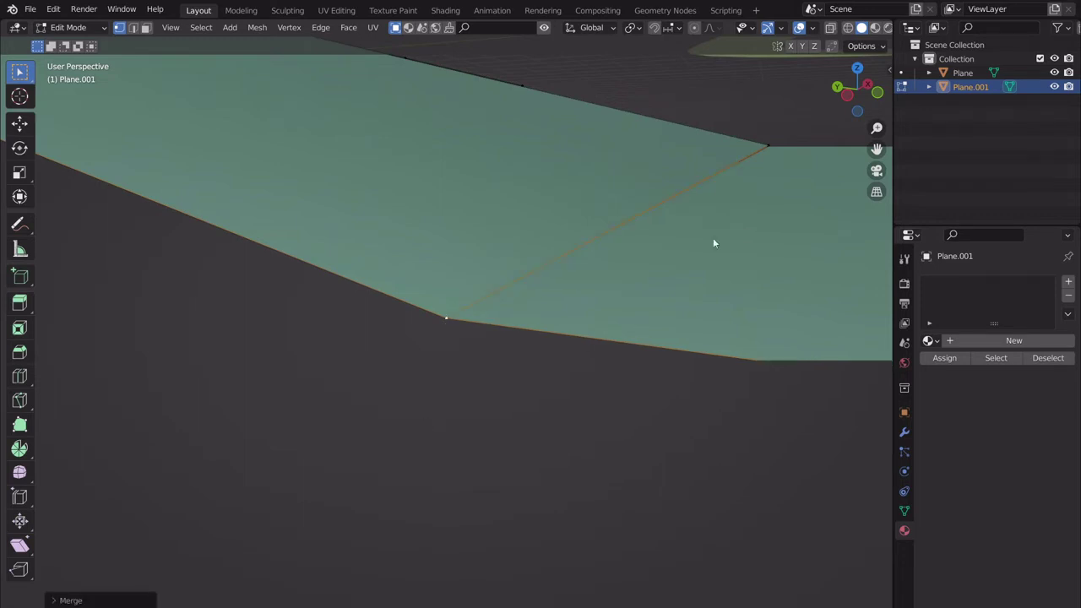
- Merge the two vertices at the opposite corner of the joint into the last selected one
middle_drag(769, 146, 438, 147)
shift+click(438, 147)
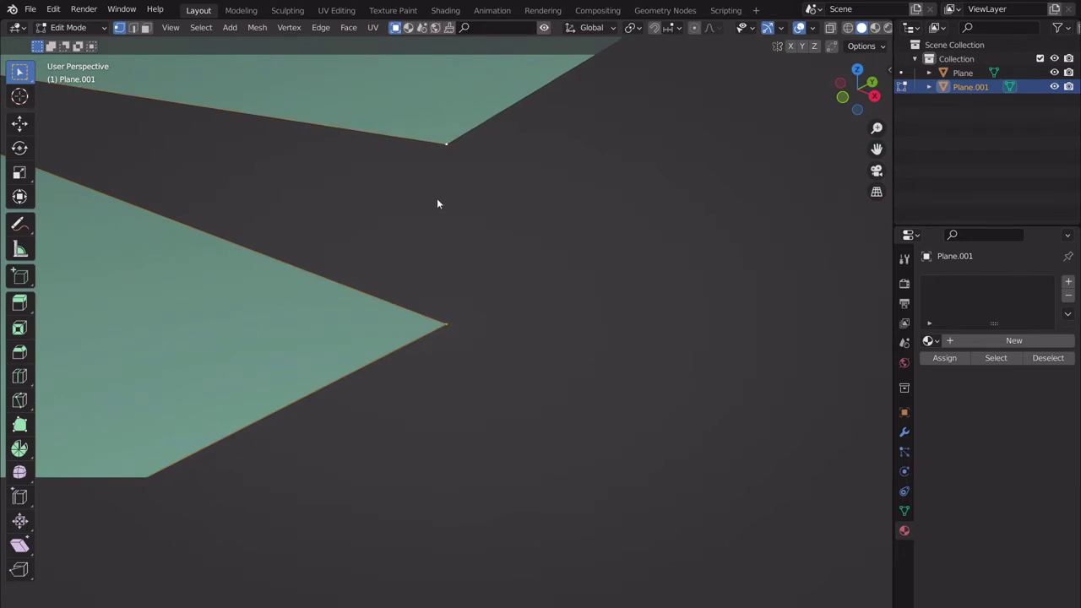
key(m)
click(437, 200)
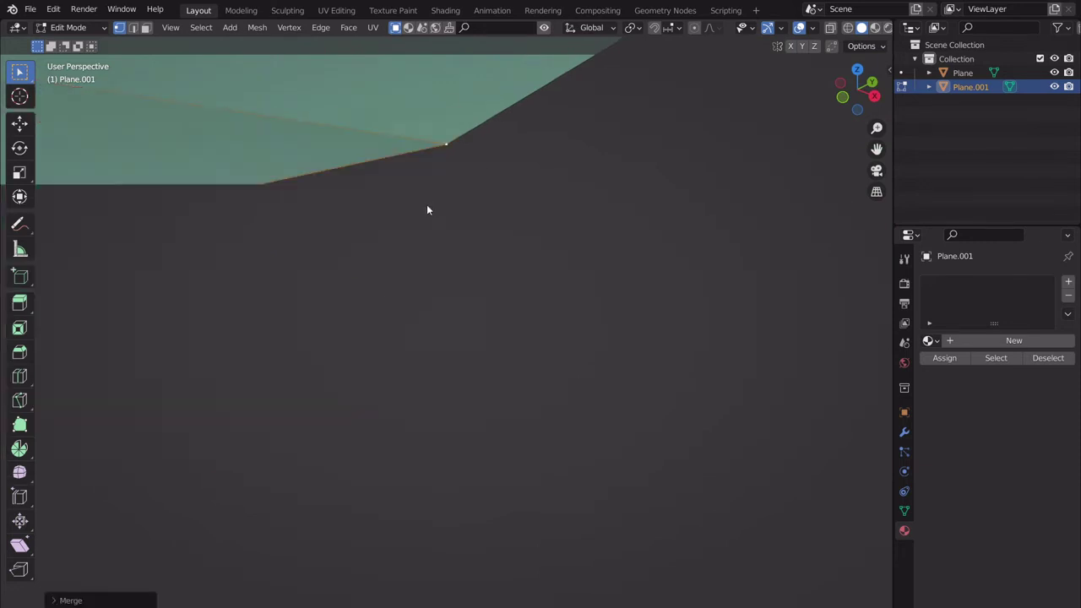
- Examine the merged vertices at both ends of the joint up close
middle_drag(428, 205, 635, 259)
key(KP_Decimal)
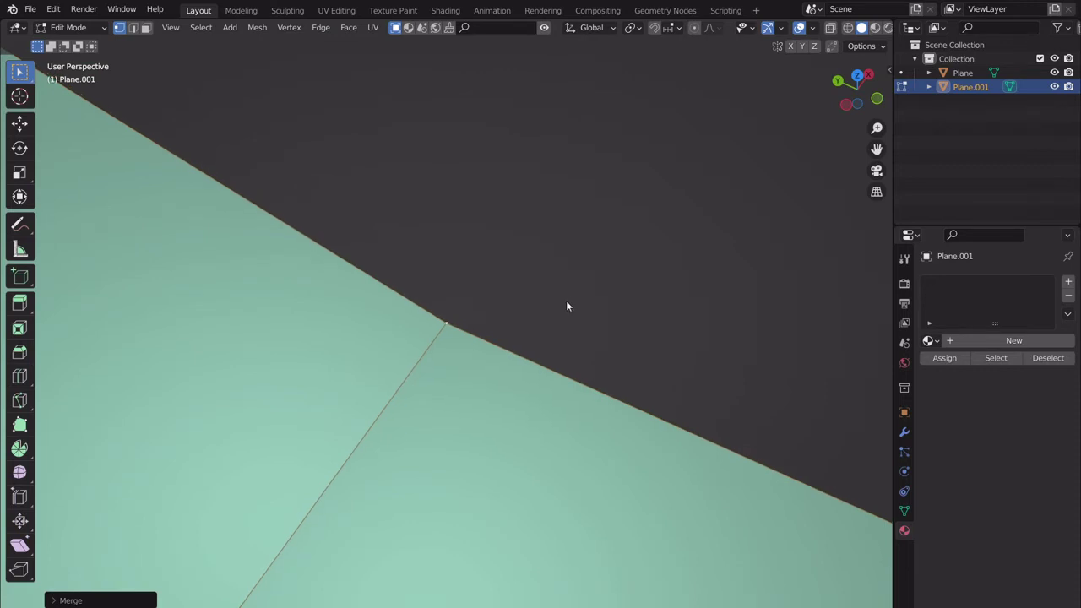
scroll(566, 302, down, 8)
middle_drag(557, 306, 592, 254)
scroll(567, 300, up, 7)
shift+middle_drag(507, 338, 370, 364)
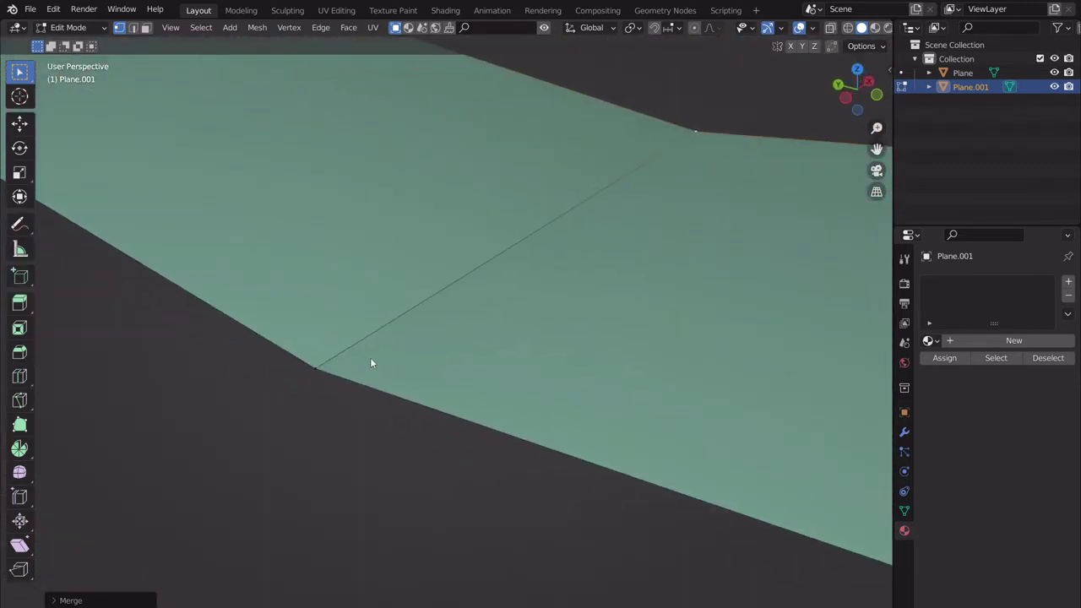
click(311, 367)
key(KP_Decimal)
middle_drag(473, 349, 453, 335)
- Lower the viewport's Clip Start to 0.001 m
key(n)
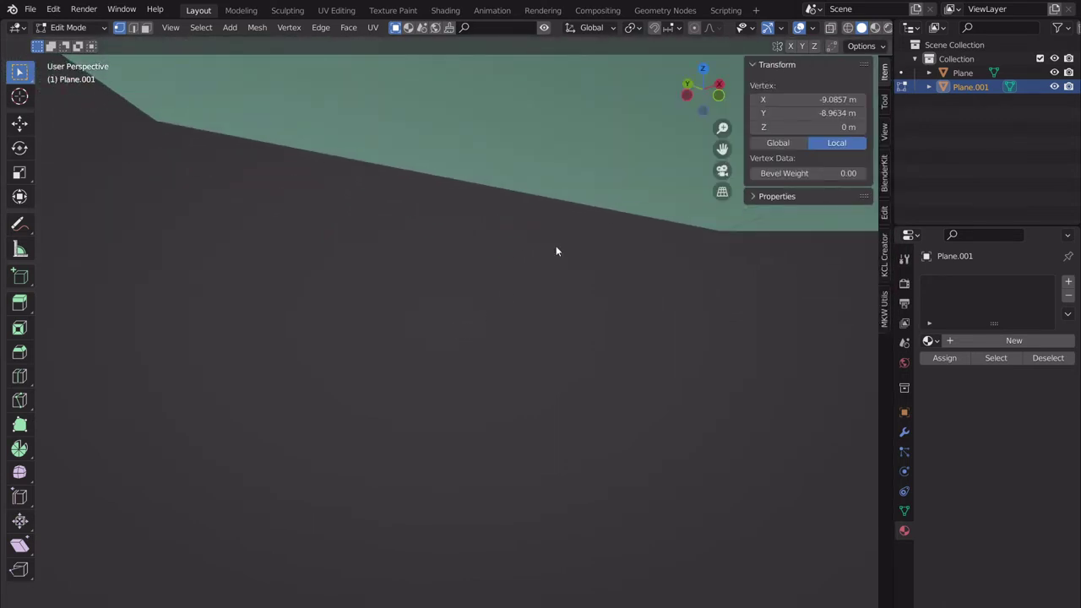
click(886, 132)
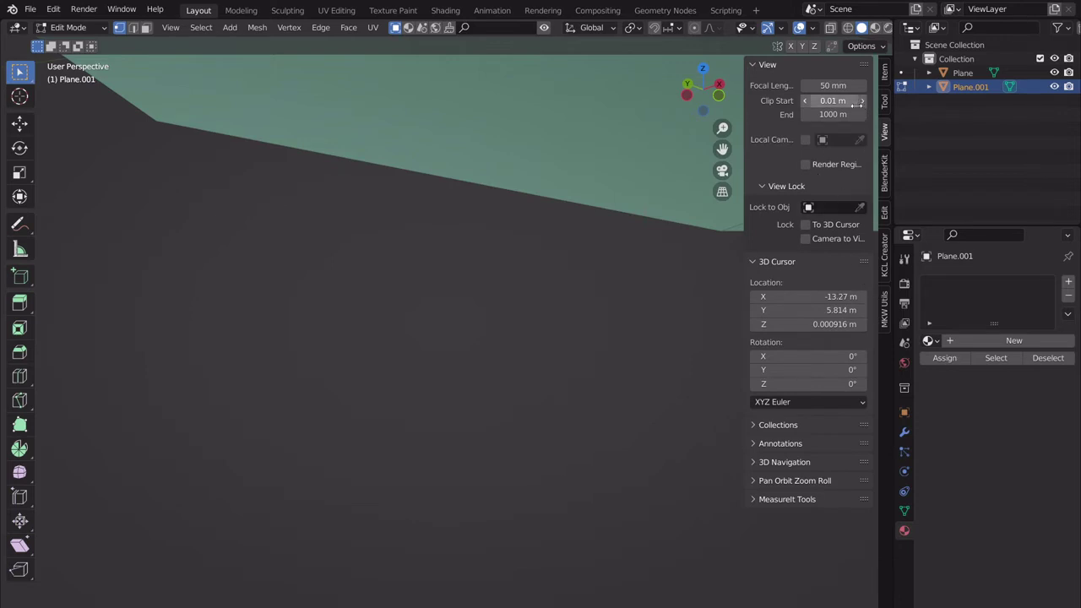
drag(839, 101, 805, 101)
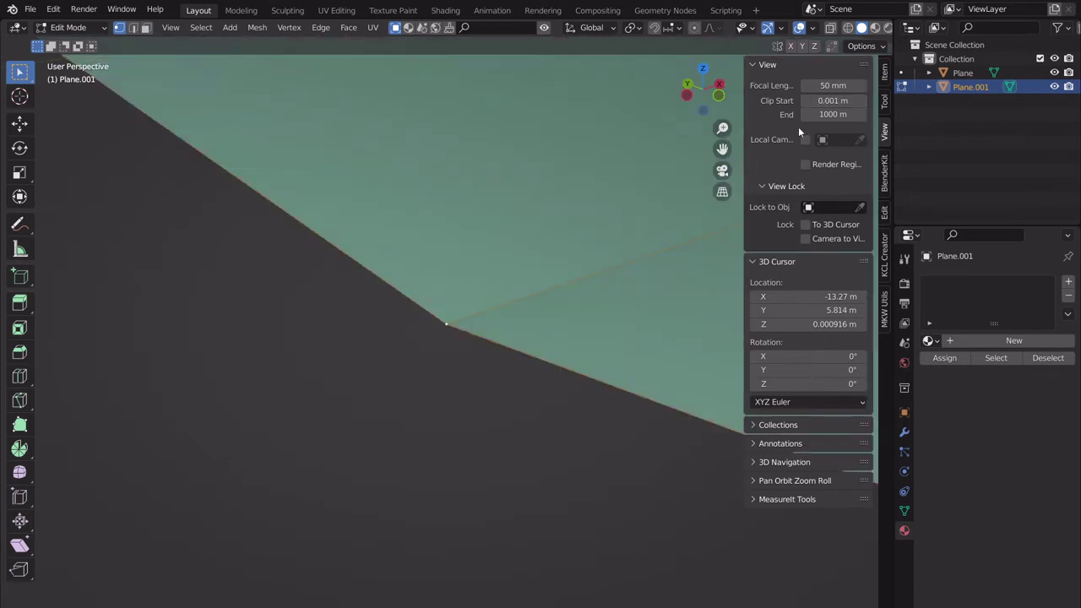
- Set the viewport's Clip Start to 0.101 m and hide the view settings
click(865, 103)
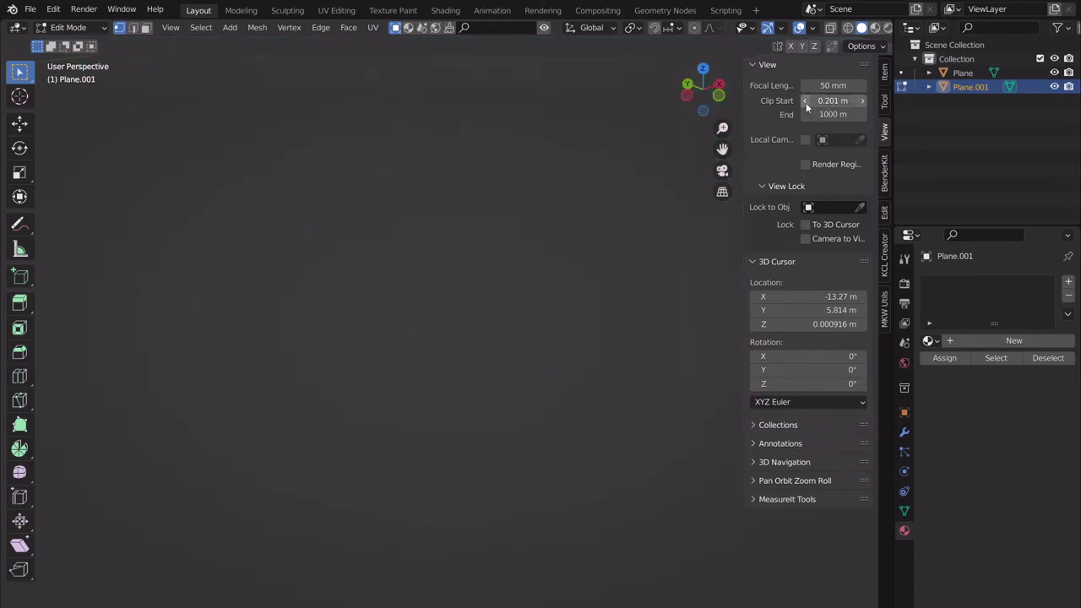
scroll(532, 228, down, 6)
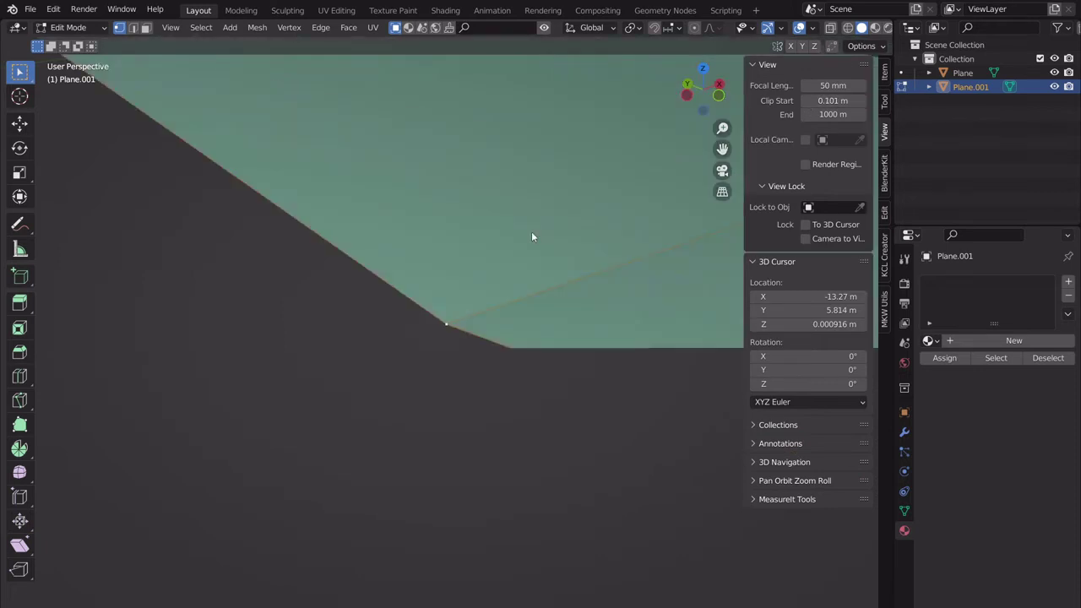
scroll(433, 246, down, 2)
key(n)
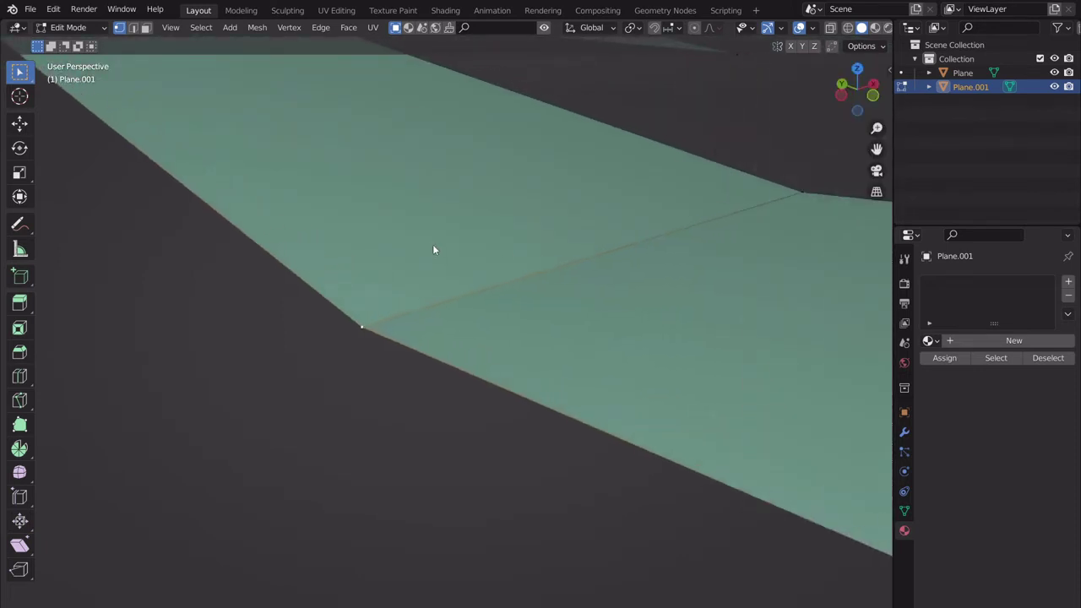
- Extrude the side edge of the level road section along X out to the cube's nearby bottom corner
scroll(440, 250, down, 4)
middle_drag(453, 261, 509, 269)
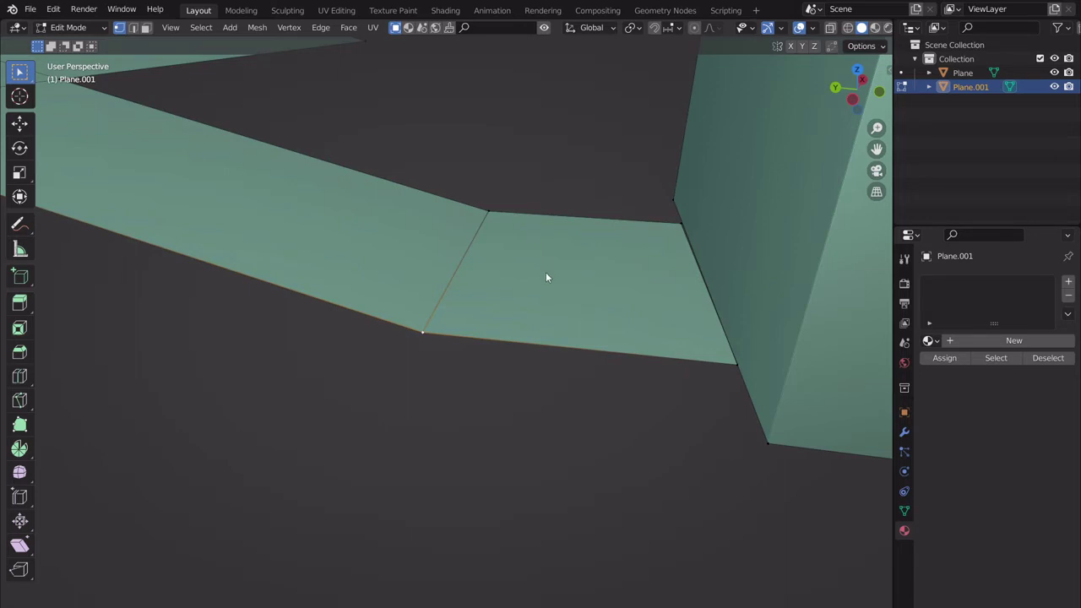
click(737, 368)
scroll(509, 358, down, 2)
middle_drag(523, 357, 622, 385)
key(e)
key(x)
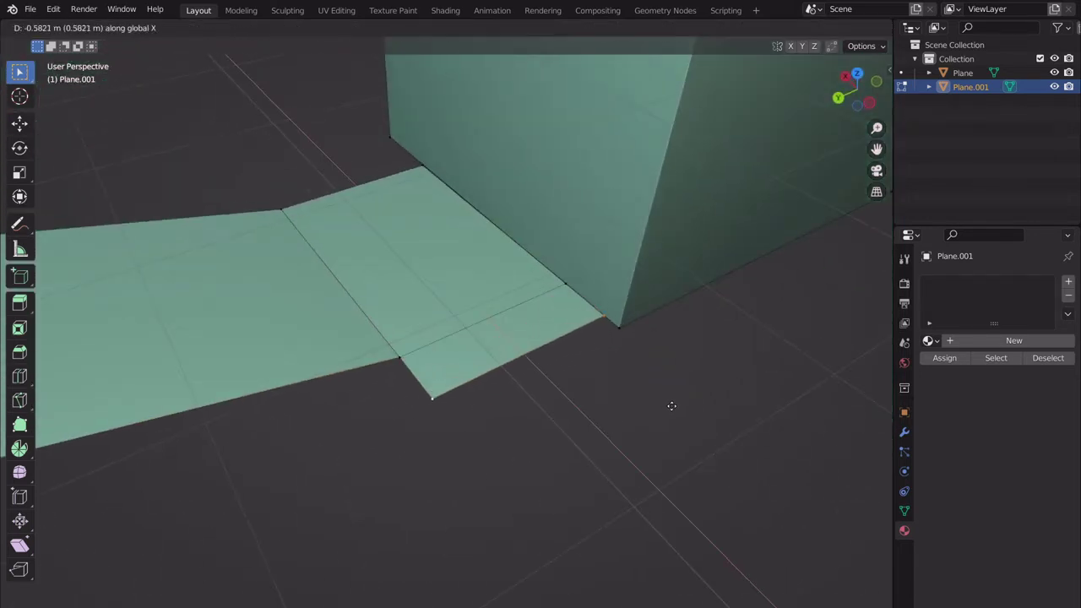
click(654, 407)
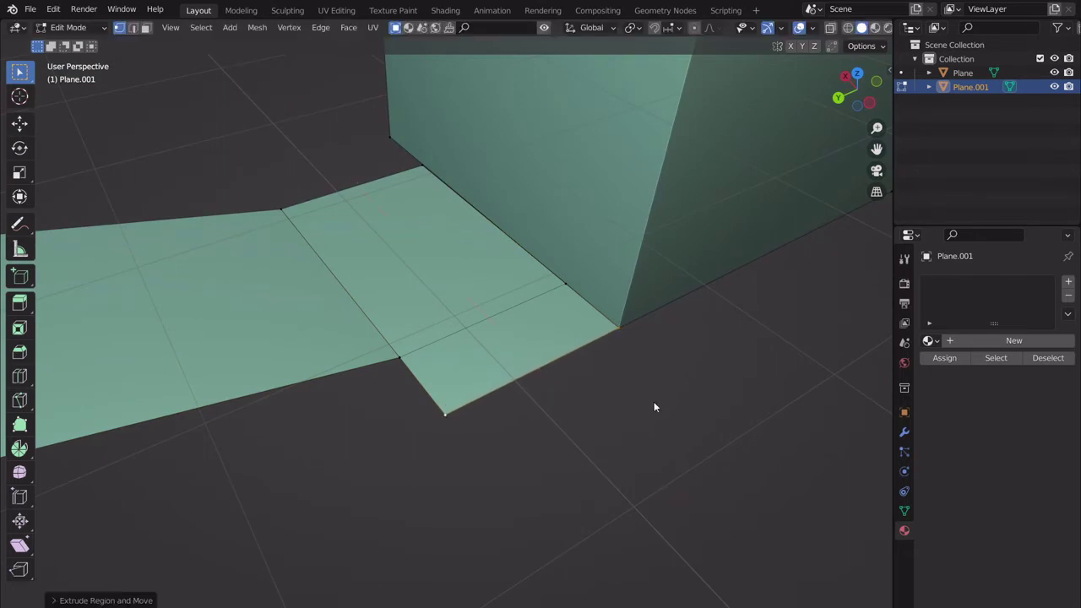
- Merge the extruded road corner with the cube's bottom corner vertex
scroll(560, 388, up, 5)
middle_drag(657, 440, 574, 437)
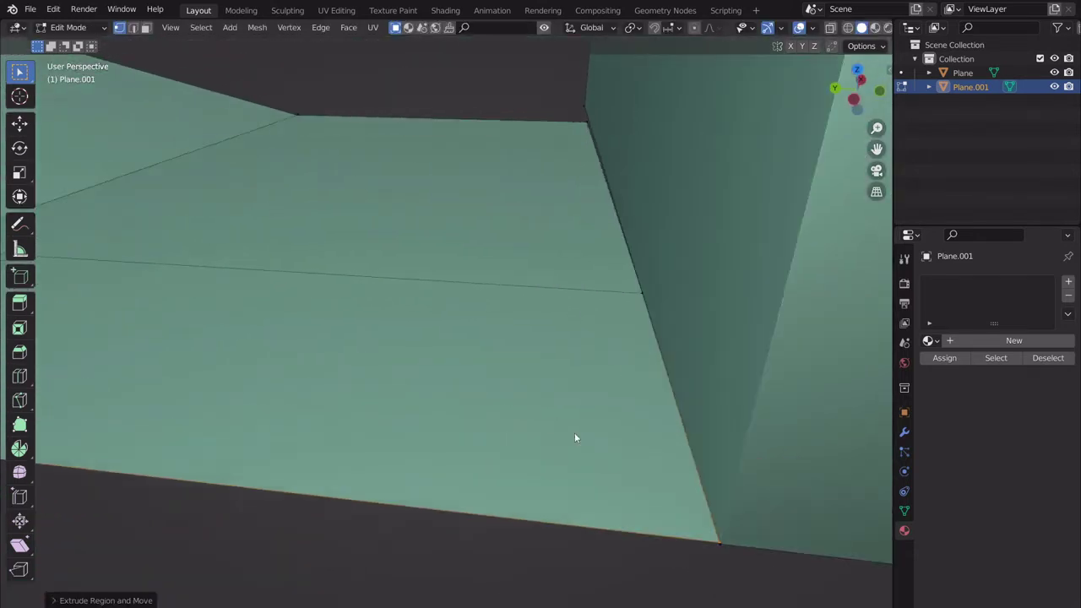
scroll(596, 460, up, 1)
shift+middle_drag(617, 487, 511, 339)
click(630, 365)
click(618, 351)
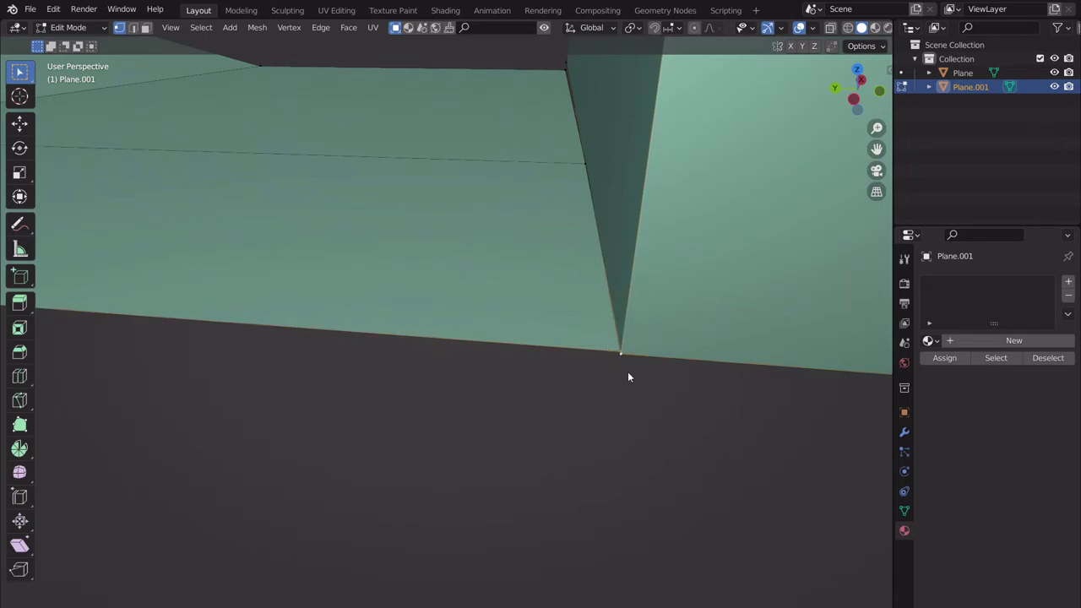
key(m)
click(628, 371)
middle_drag(510, 373, 505, 410)
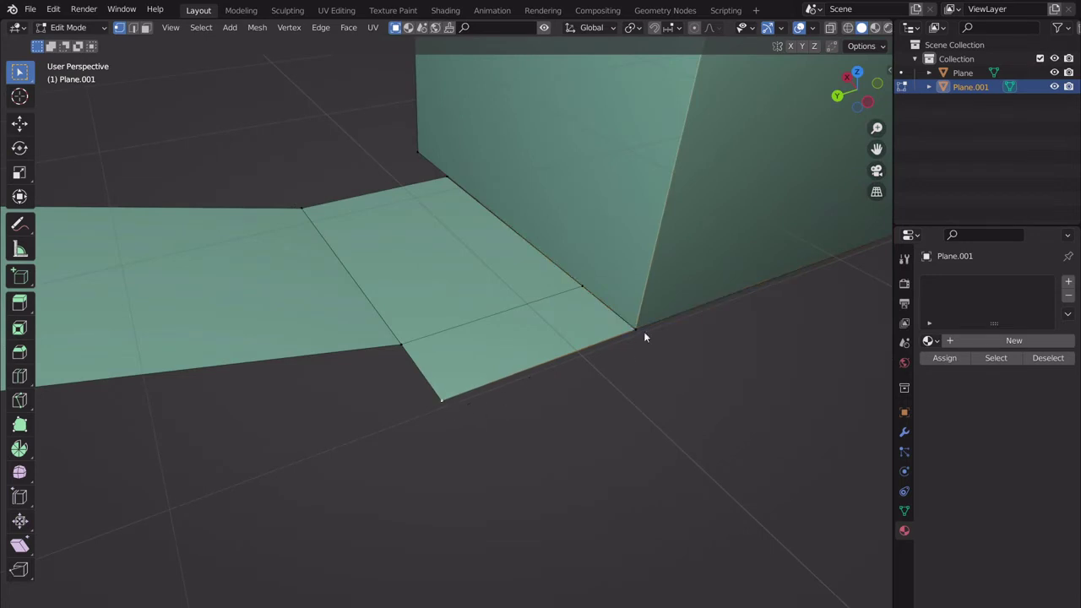
- Extrude the road's end edge together with the cube's adjoining bottom edge outward to form a strip beside the cube
scroll(644, 346, down, 4)
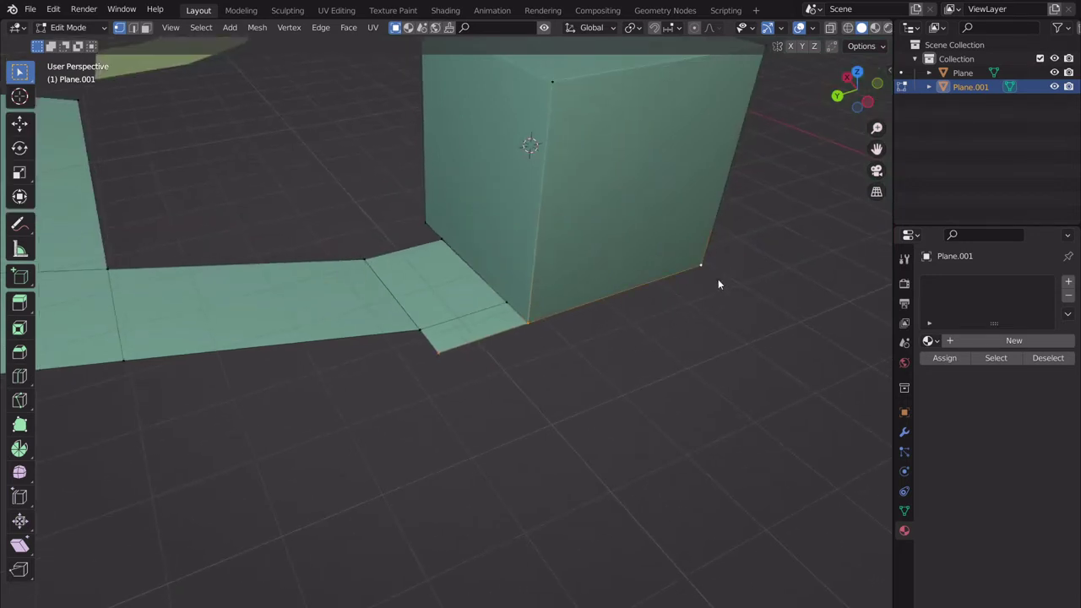
key(e)
click(791, 353)
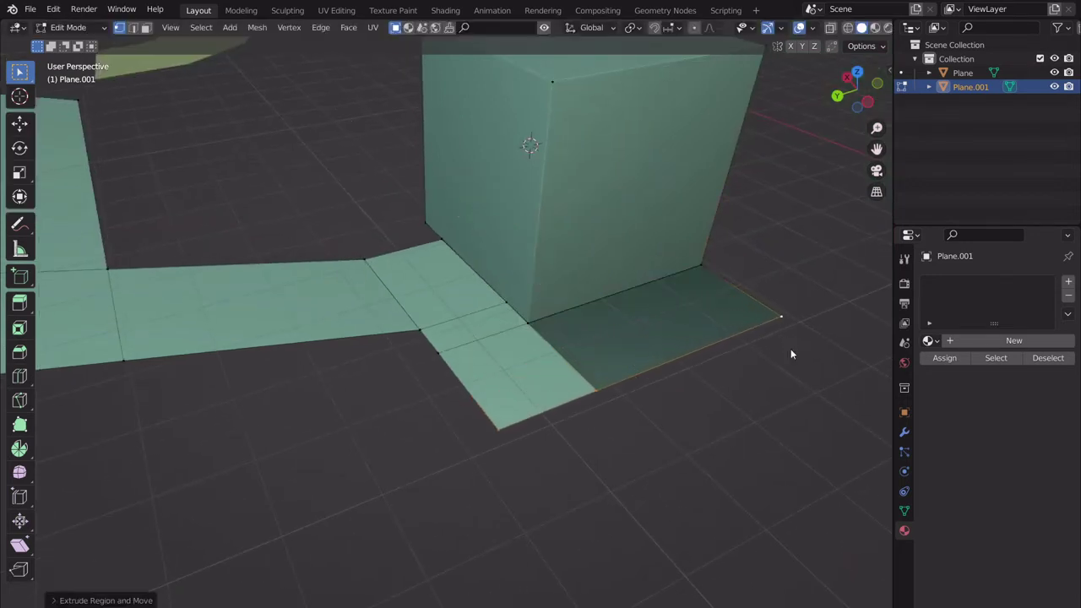
middle_drag(575, 381, 521, 105)
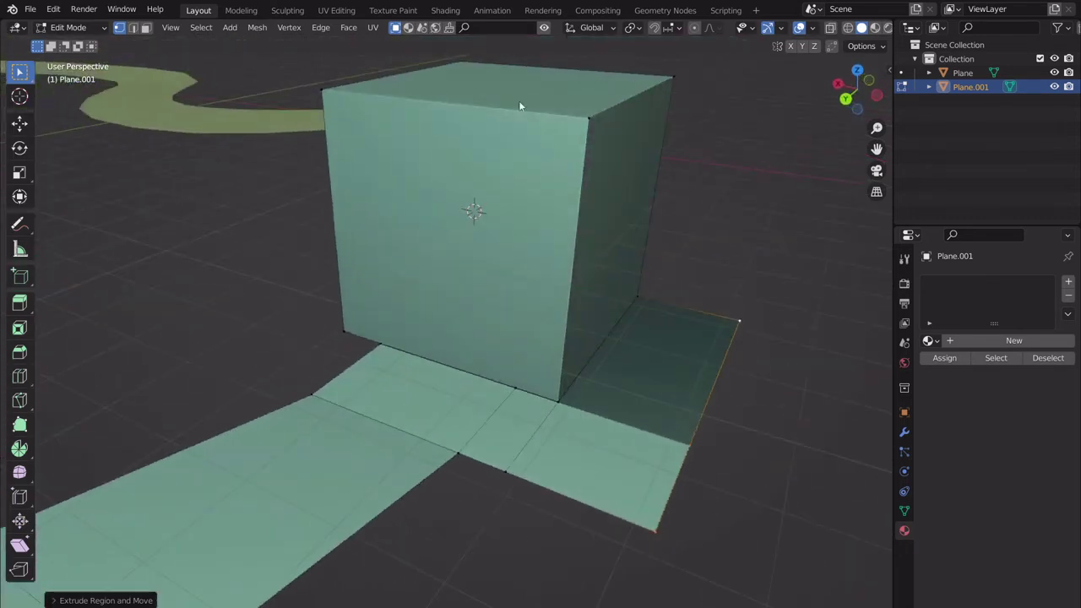
- Lower the cube's top face along Z by about 3.6 m, leaving a low block
key(alt+a)
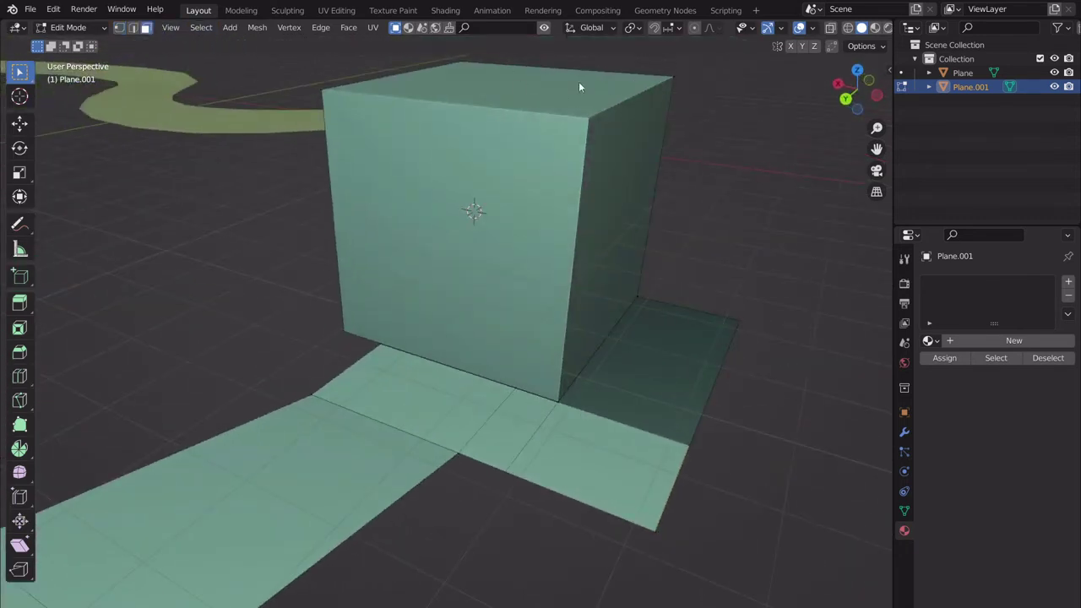
click(583, 88)
key(g)
key(z)
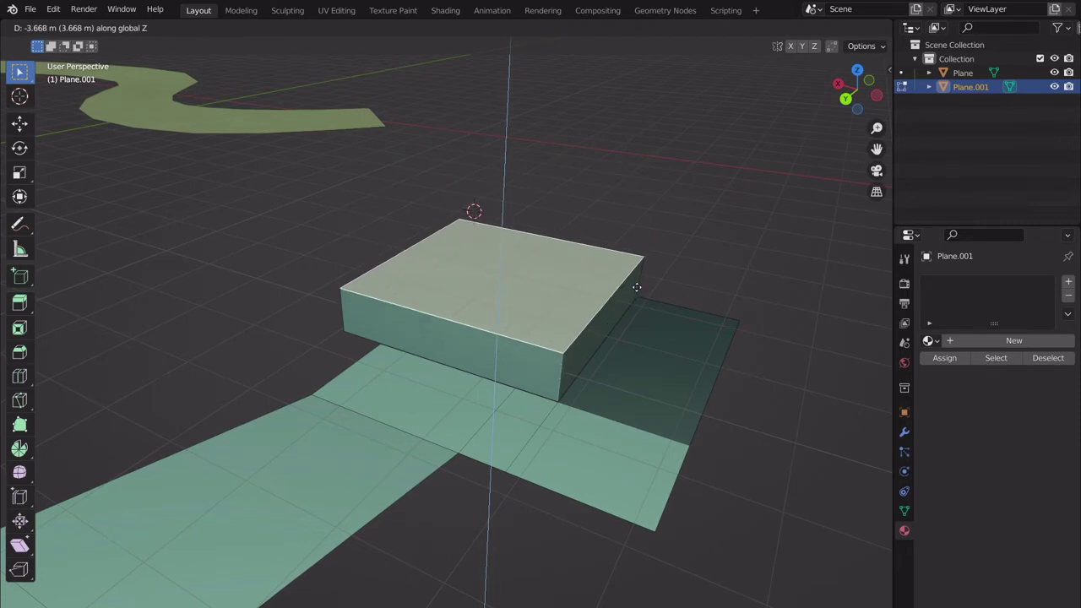
click(639, 280)
shift+middle_drag(571, 309, 641, 312)
scroll(640, 310, up, 1)
middle_drag(528, 369, 362, 550)
scroll(496, 352, down, 5)
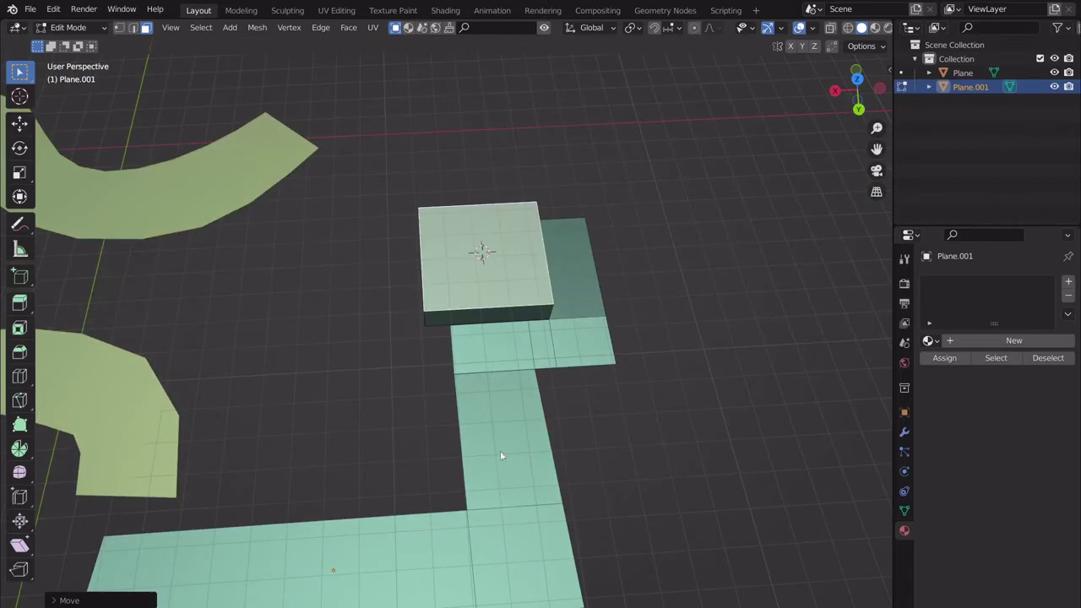
- Add the block's two visible side faces to the selection and try shifting them along Y
middle_drag(625, 341, 495, 328)
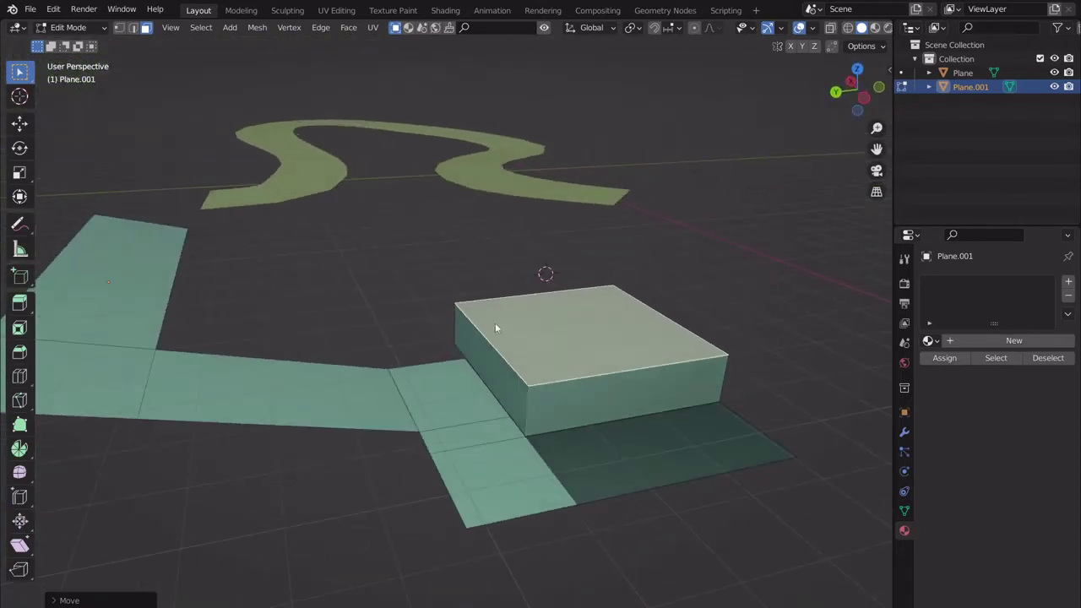
shift+click(501, 385)
shift+click(576, 406)
key(g)
key(y)
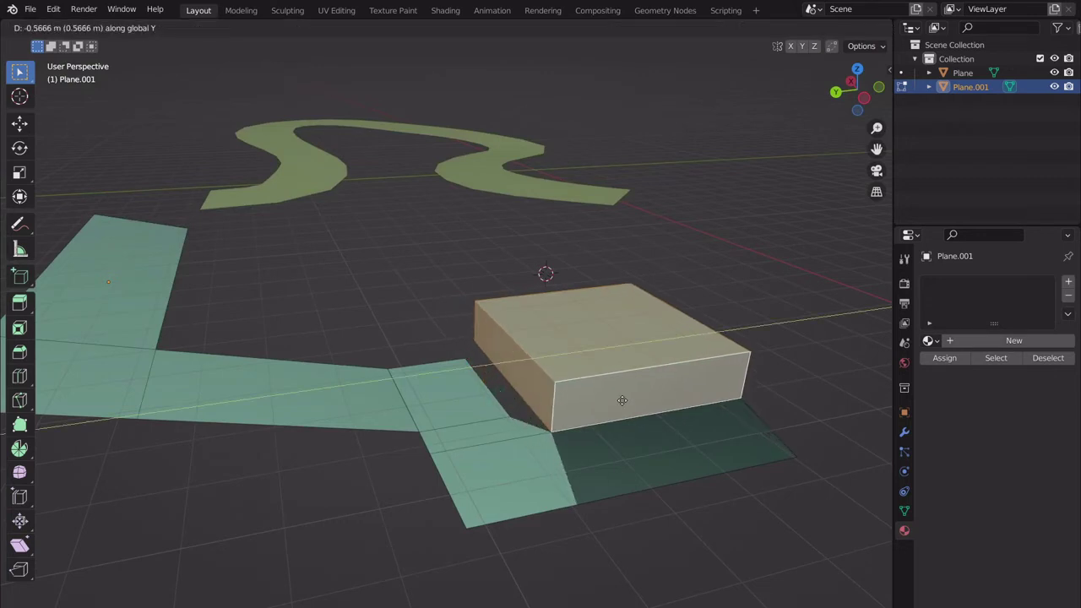
click(577, 414)
shift+middle_drag(579, 439, 572, 412)
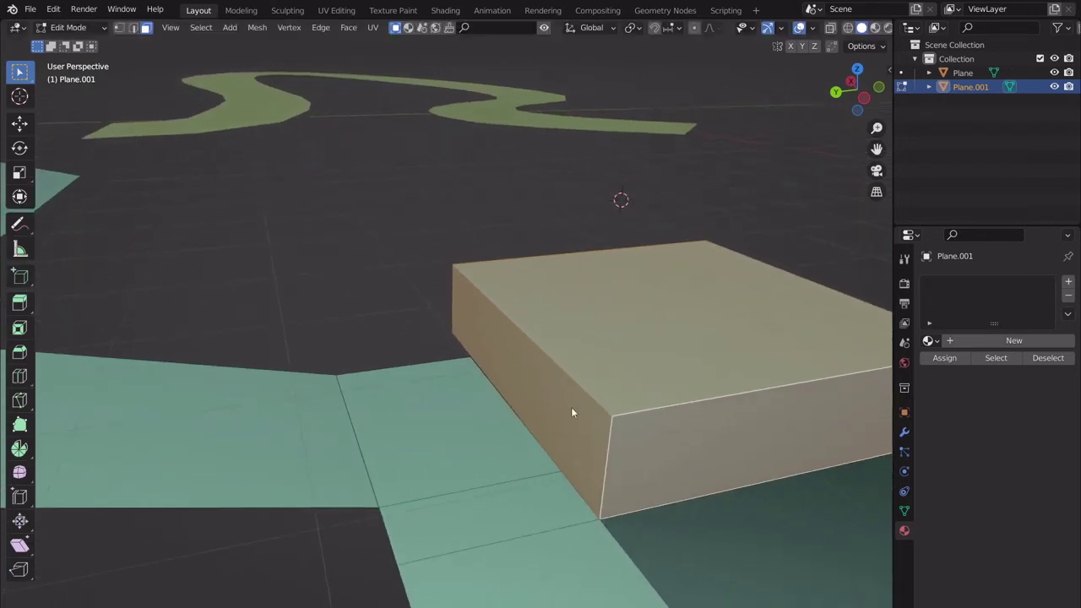
- Add the road vertices along the block's base and the dark strip's vertices to the selection, then move everything along Y about 1 m away from the road
click(120, 27)
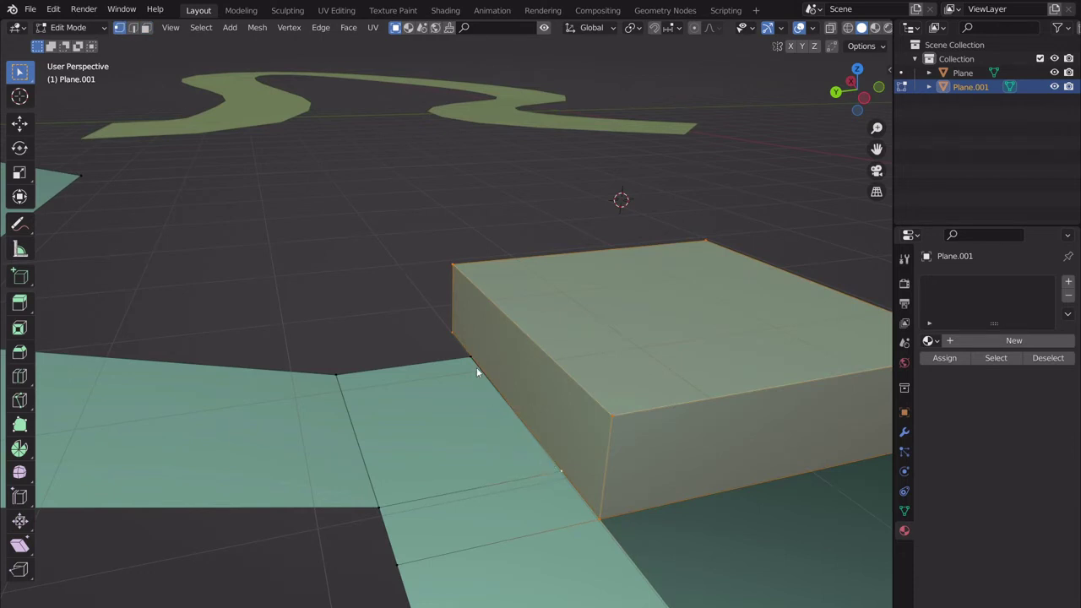
scroll(477, 372, down, 2)
key(g)
key(y)
click(588, 445)
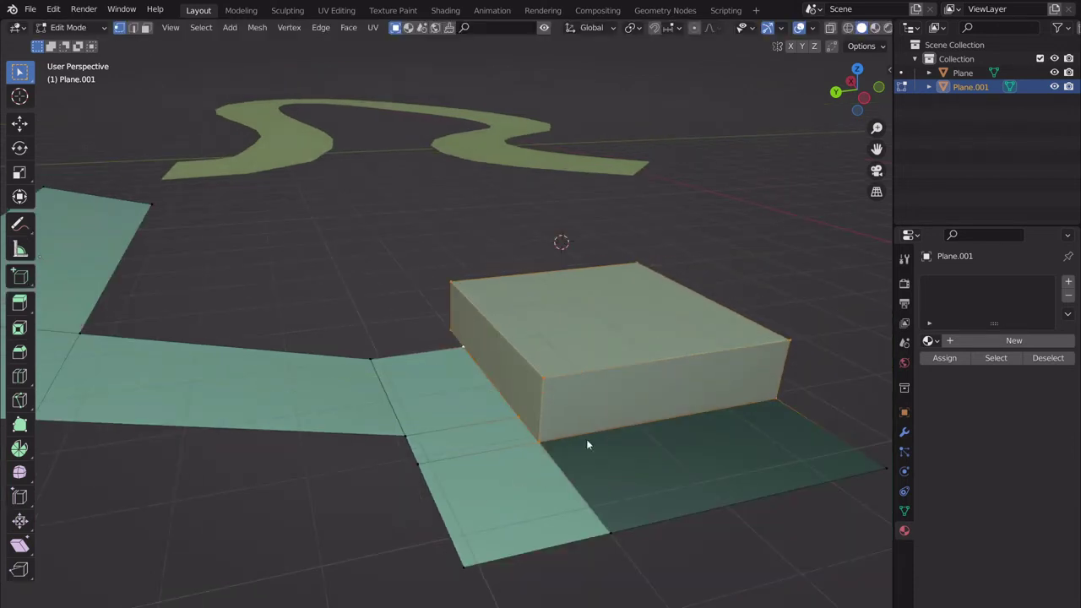
middle_drag(746, 490, 809, 437)
shift+click(807, 438)
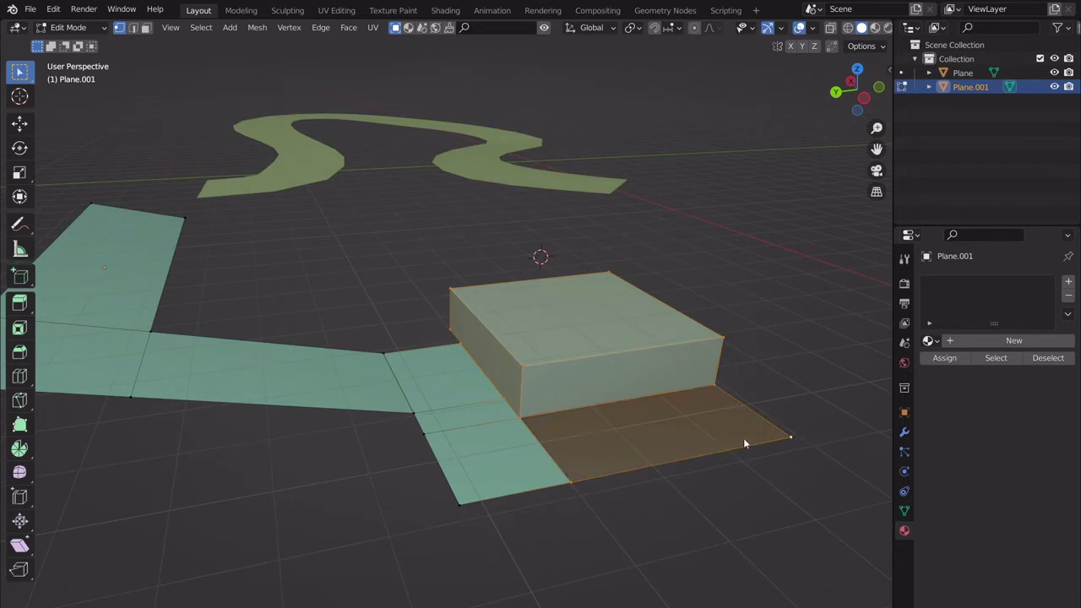
key(g)
key(y)
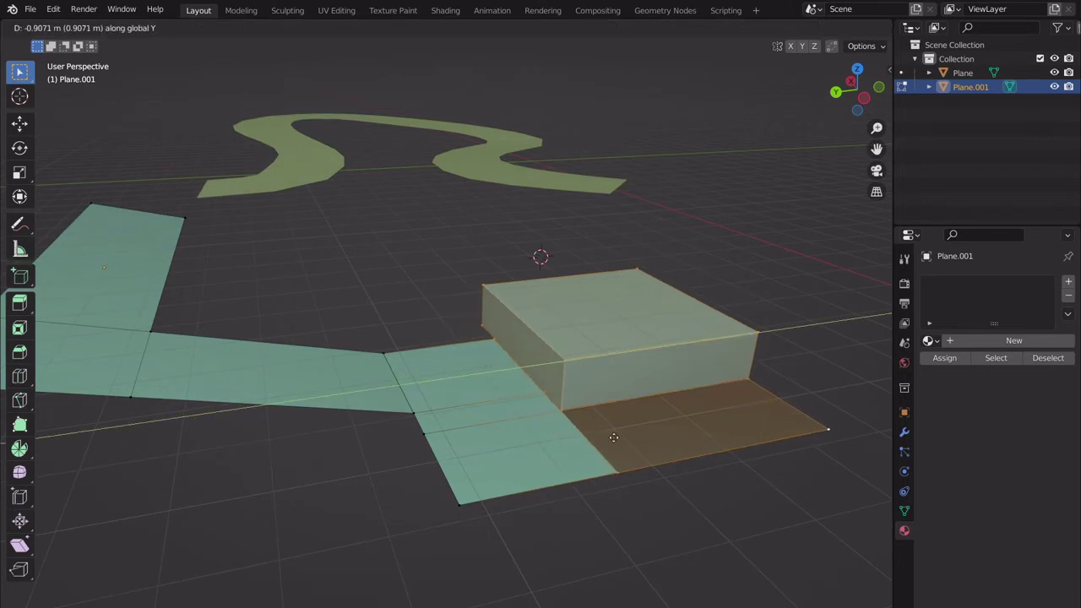
click(623, 437)
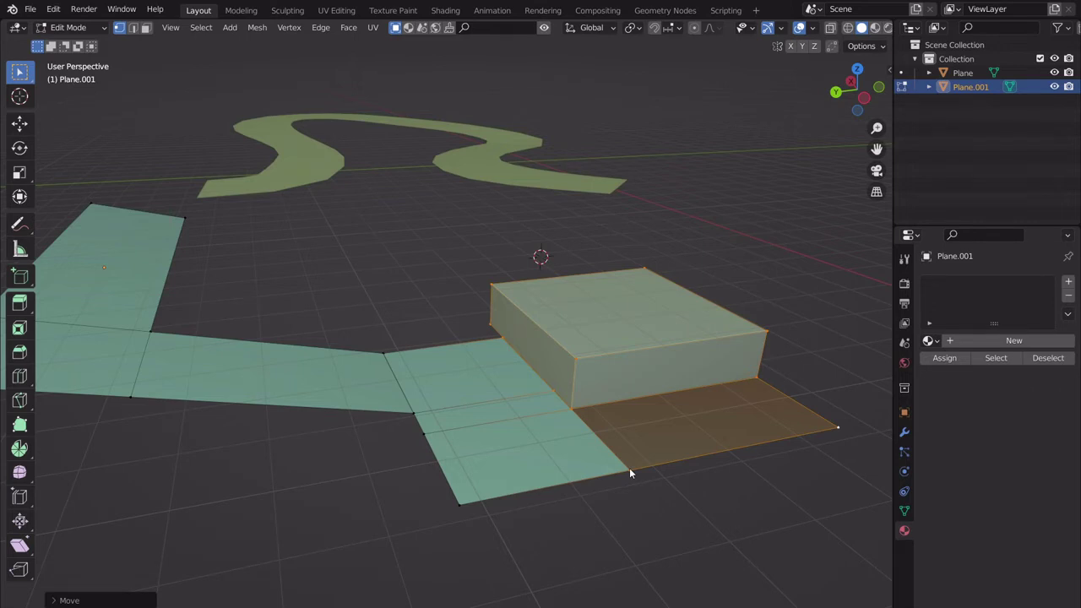
- Try to move the single road vertex where the dividing edge meets the block's base
click(589, 28)
key(Escape)
click(512, 341)
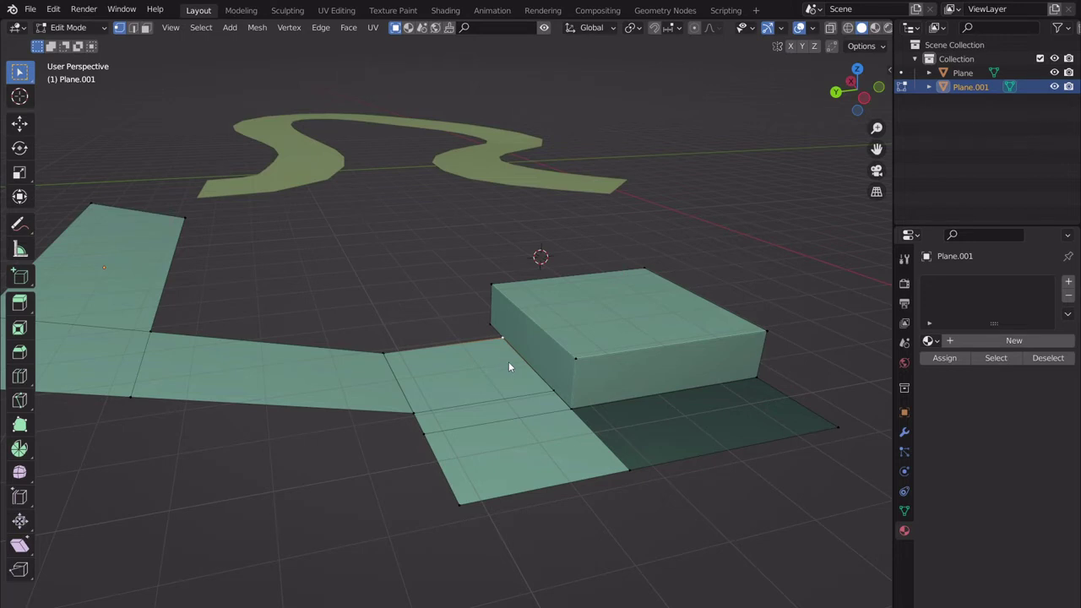
scroll(574, 418, up, 2)
click(574, 407)
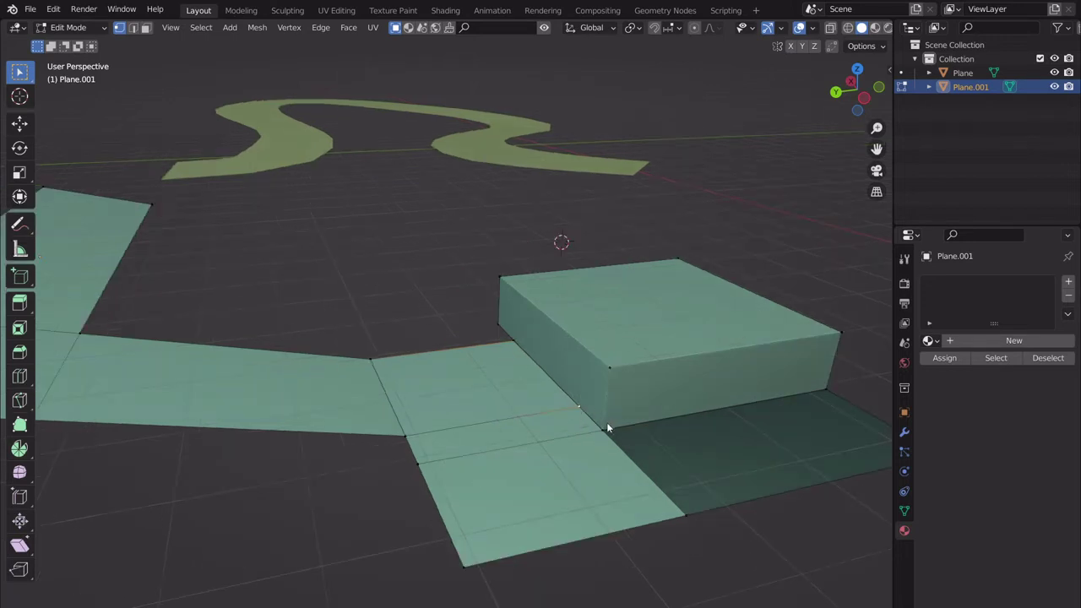
scroll(606, 423, up, 3)
middle_drag(562, 401, 536, 342)
scroll(597, 356, down, 3)
scroll(593, 390, up, 3)
scroll(609, 399, up, 2)
middle_drag(613, 394, 585, 394)
scroll(585, 399, down, 3)
key(g)
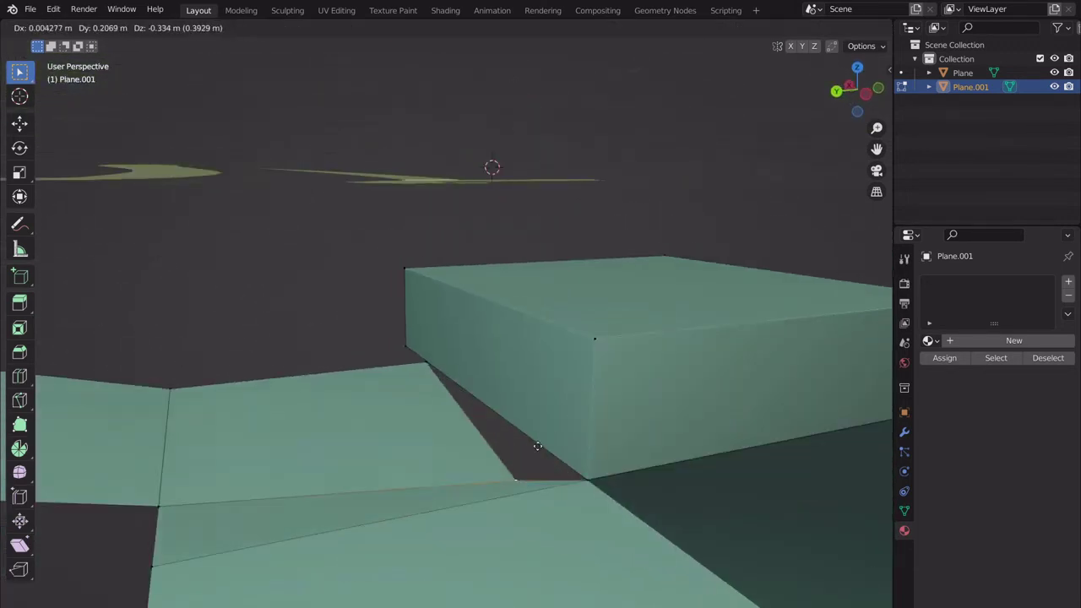
right_click(584, 405)
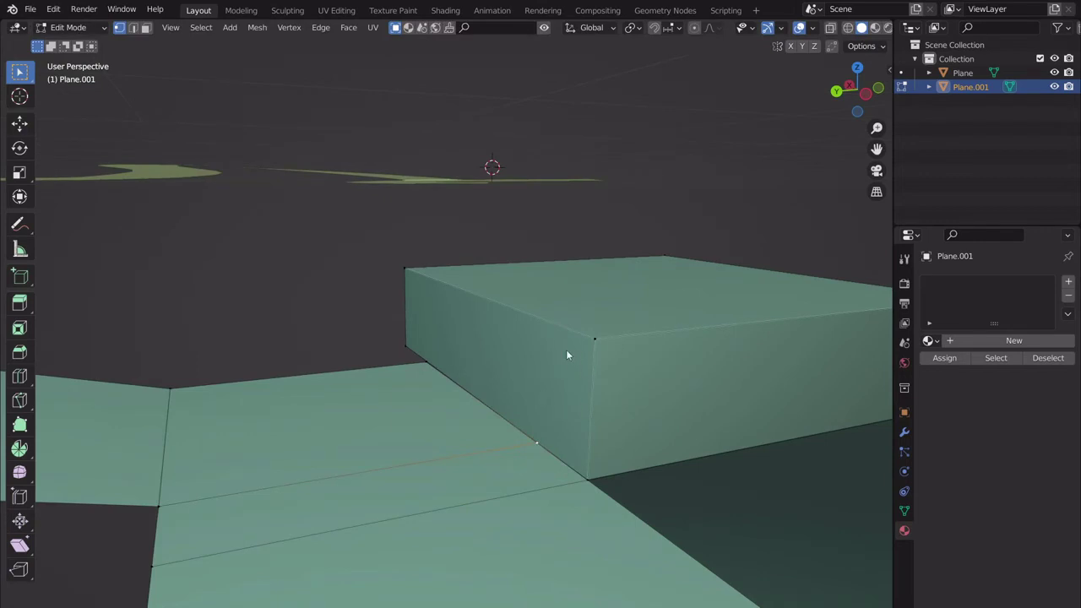
- Try to knife-cut the block's road-facing side from its upper edge down to the road's dividing edge
middle_drag(569, 355, 645, 331)
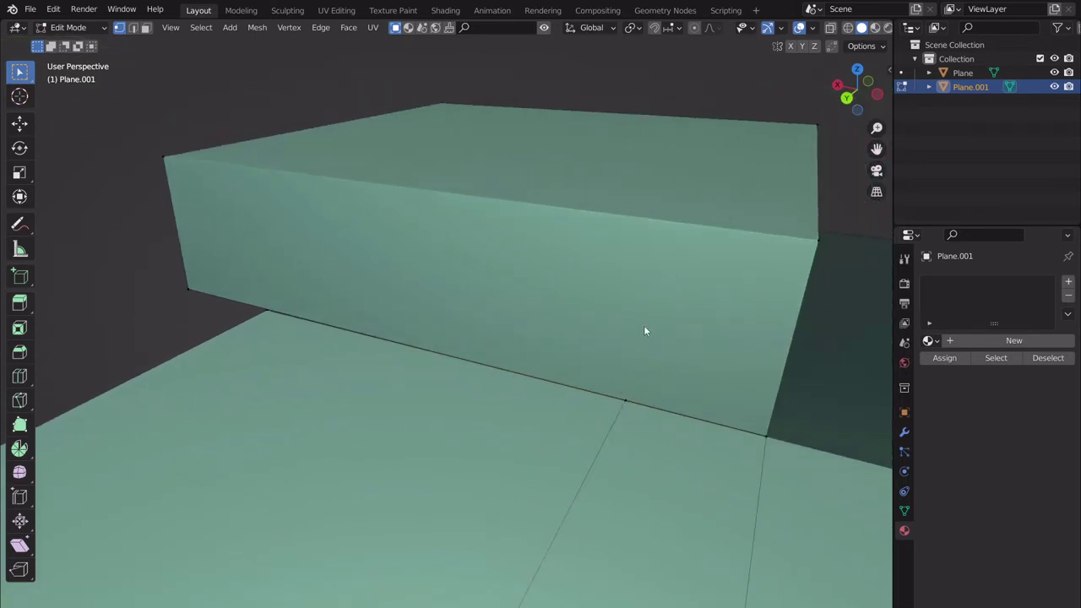
click(145, 28)
click(541, 271)
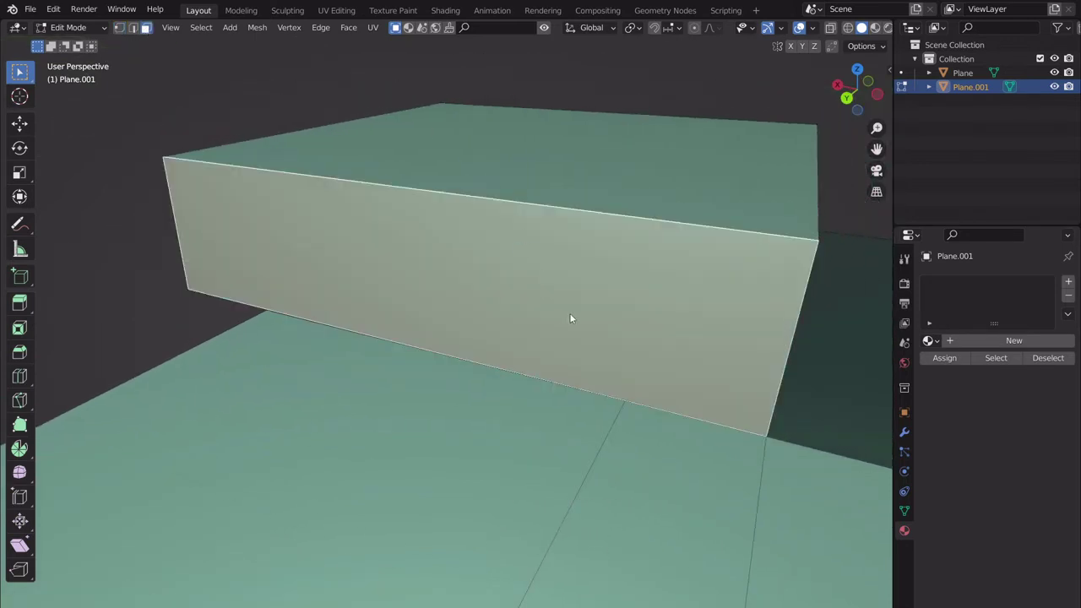
key(k)
click(626, 399)
right_click(639, 217)
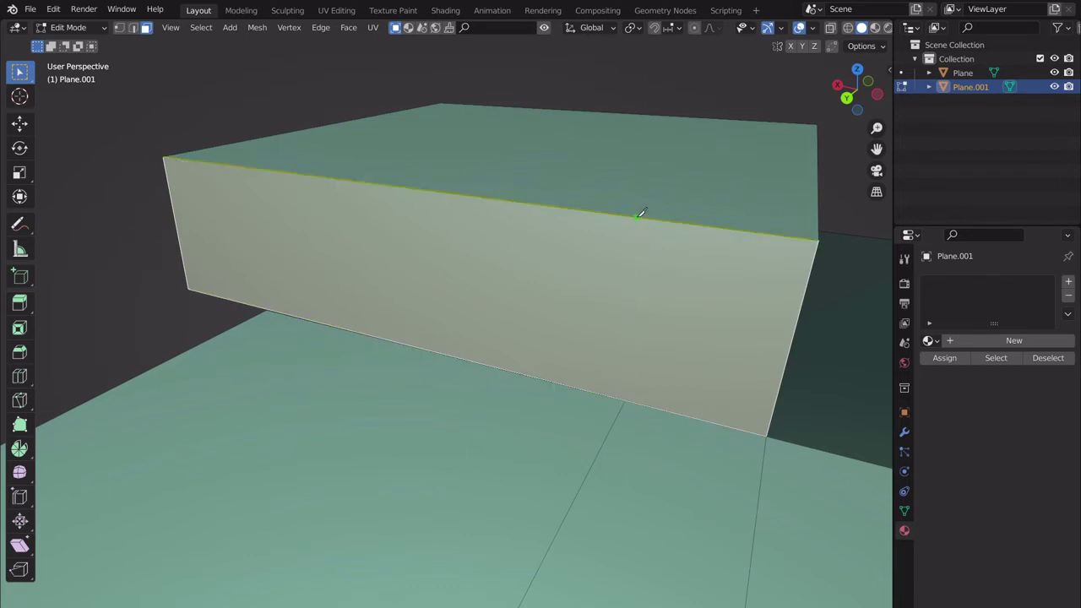
click(640, 216)
right_click(628, 398)
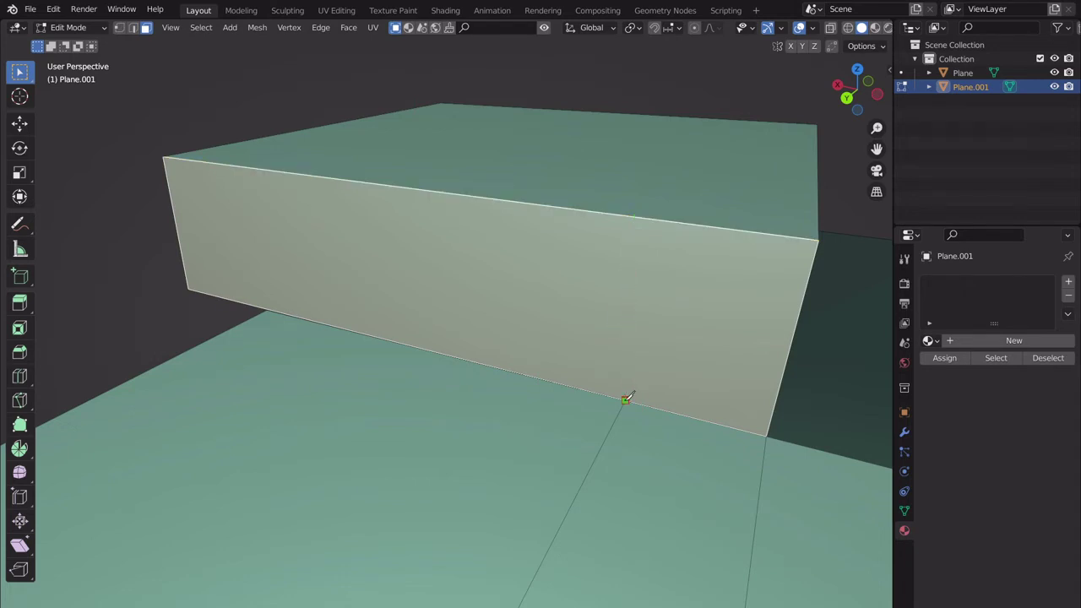
click(626, 399)
right_click(642, 219)
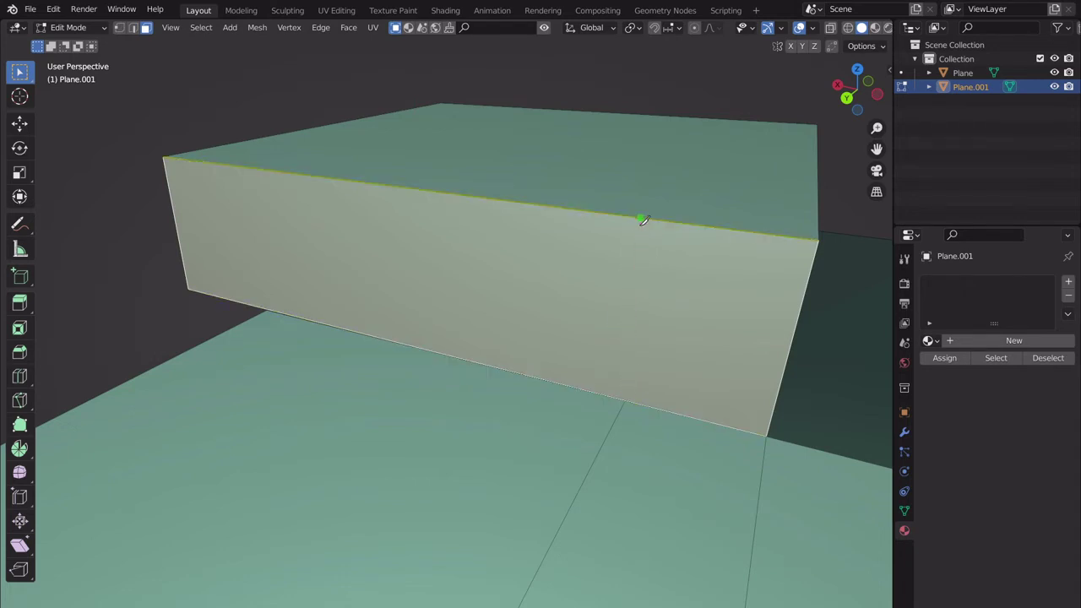
click(640, 218)
click(638, 344)
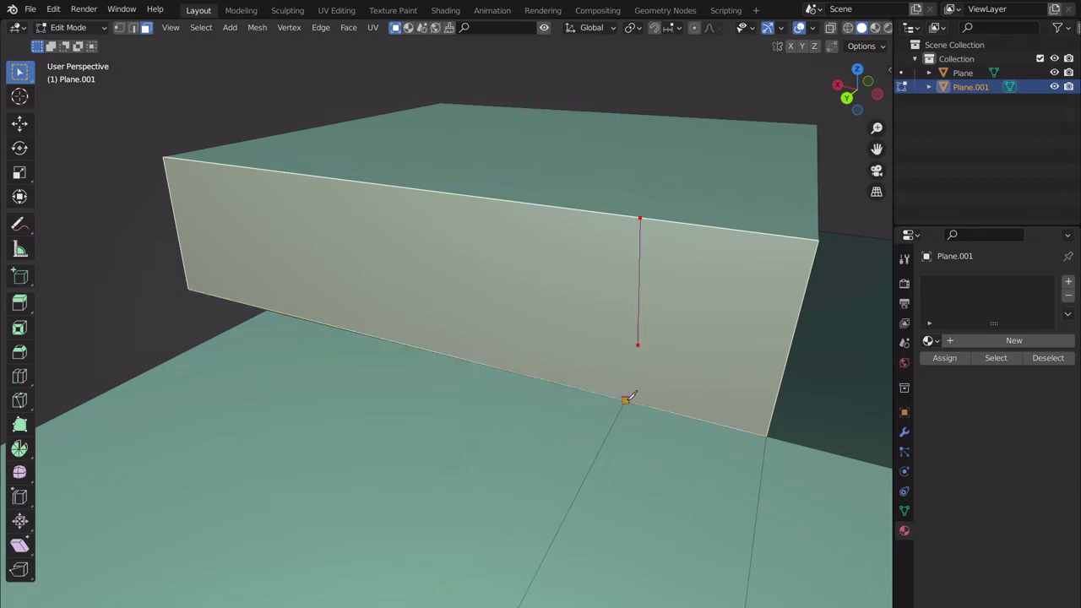
click(638, 368)
key(Escape)
- Separate the block's road-facing side face into its own object and select that object
middle_drag(632, 307, 596, 352)
scroll(550, 344, down, 2)
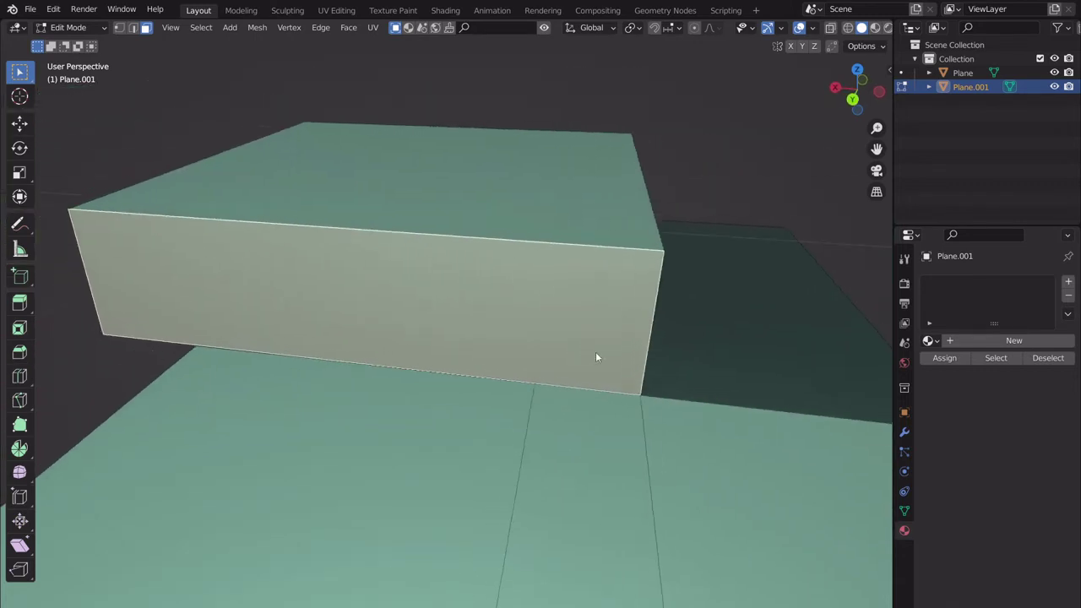
scroll(595, 352, up, 2)
scroll(544, 334, down, 3)
scroll(548, 321, up, 3)
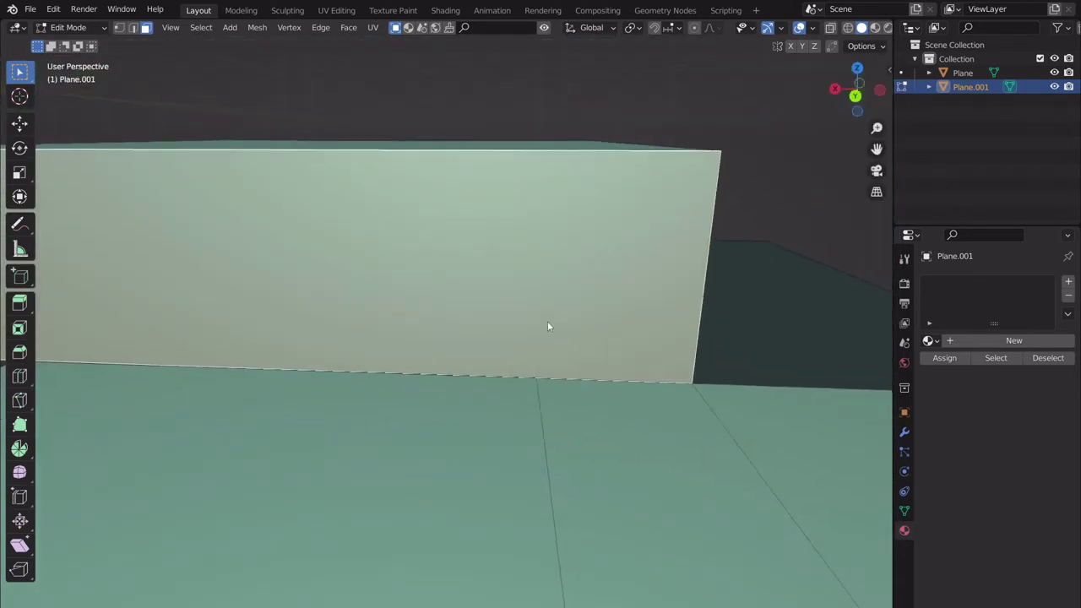
middle_drag(540, 322, 534, 338)
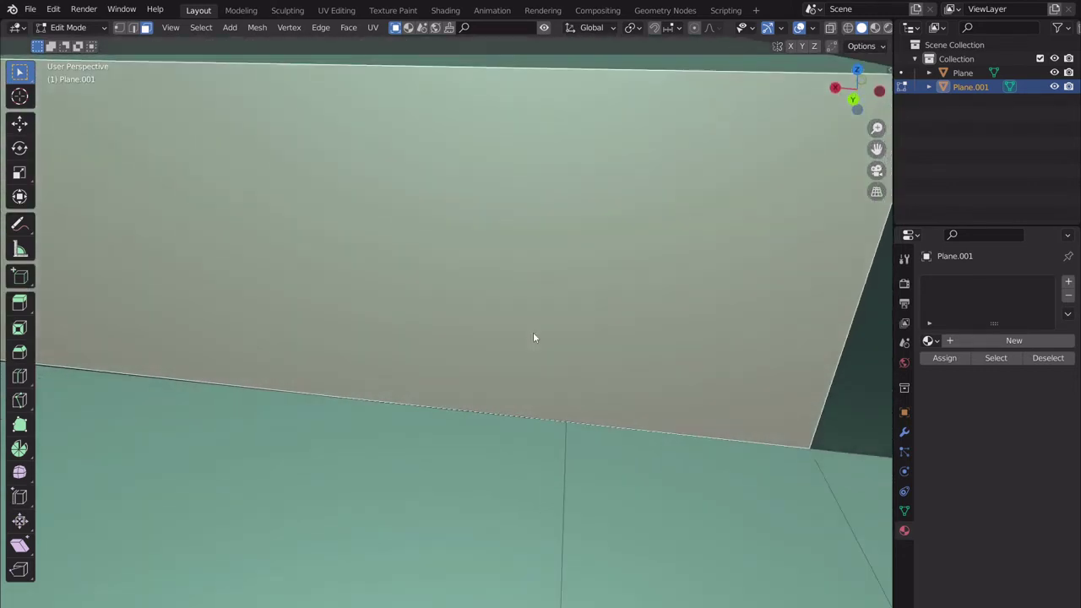
key(p)
click(563, 294)
key(Tab)
click(574, 270)
scroll(557, 307, down, 2)
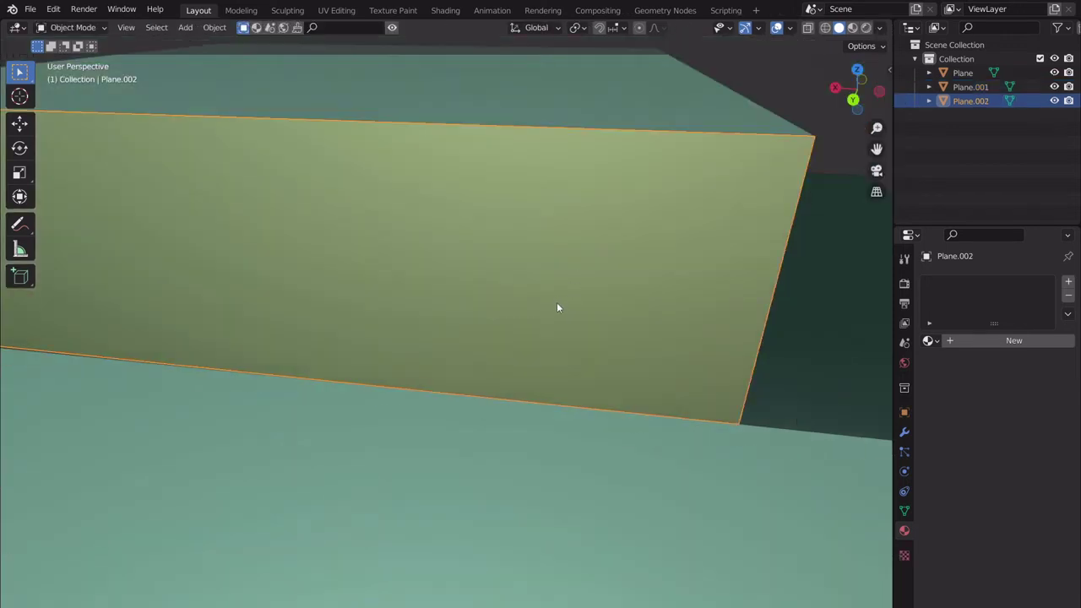
- Knife-cut the separated face vertically from its upper edge to its lower edge, near the road's dividing edge
key(Tab)
scroll(545, 313, down, 2)
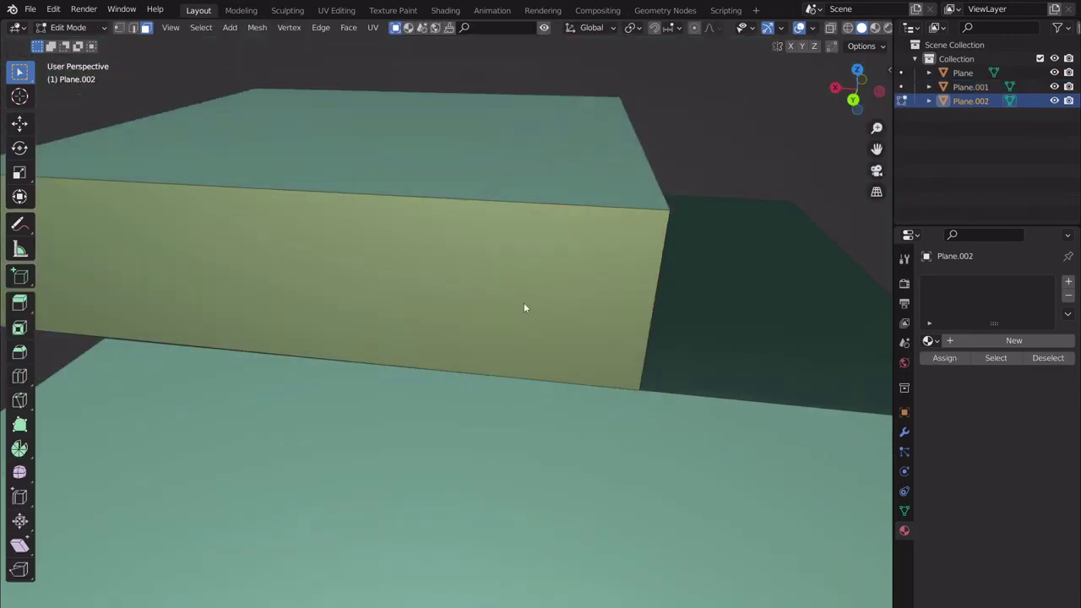
key(k)
click(482, 201)
click(480, 372)
key(Tab)
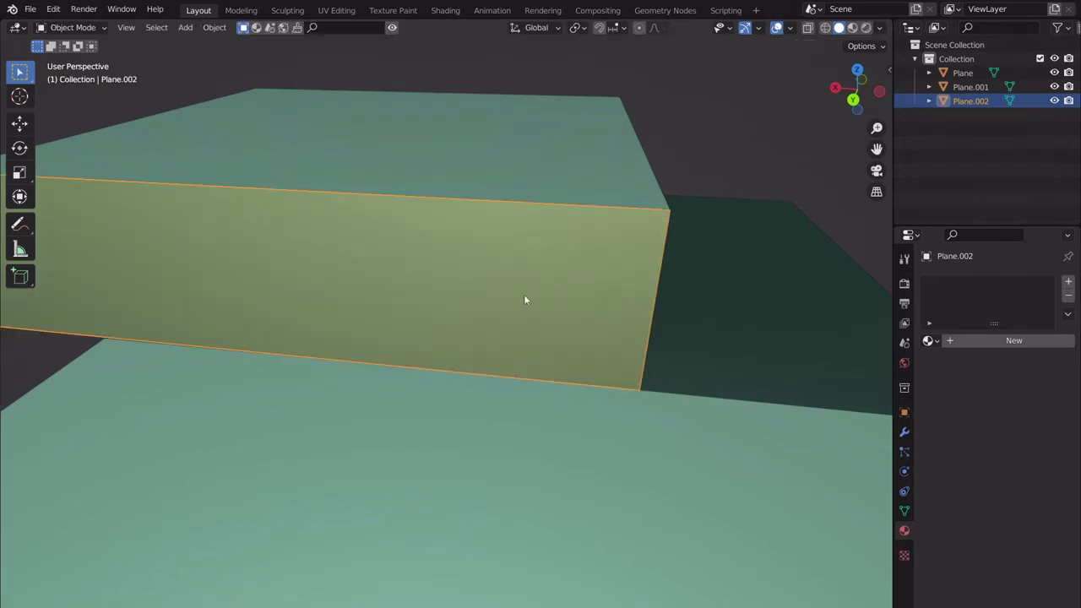
- Join the cut face back into the road object, merge all vertices by distance, and switch to edge selection
shift+click(522, 151)
key(ctrl+j)
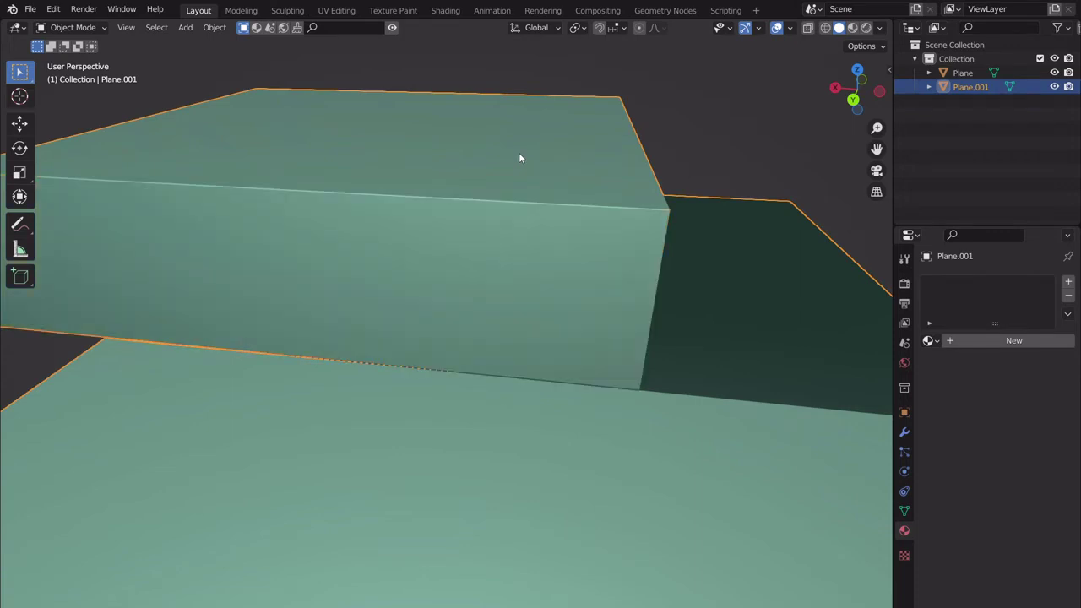
key(Tab)
key(m)
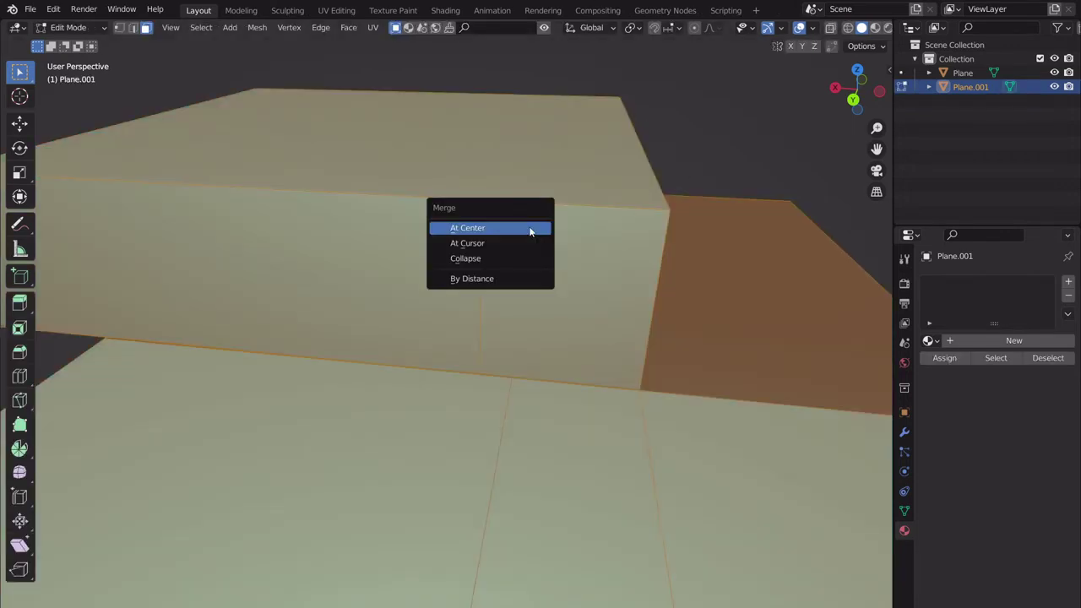
click(509, 285)
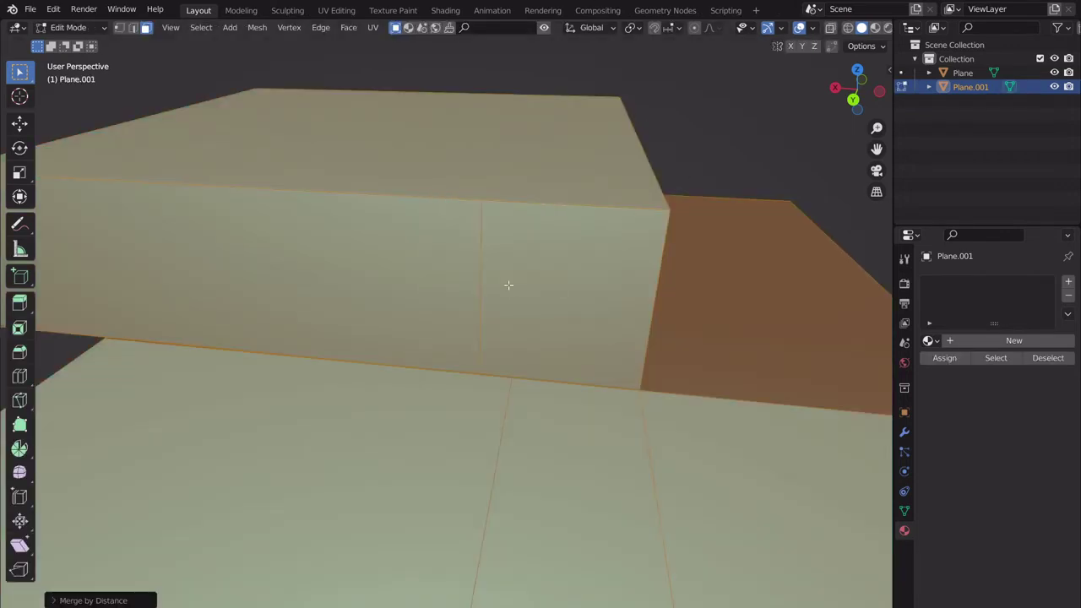
click(120, 28)
click(133, 28)
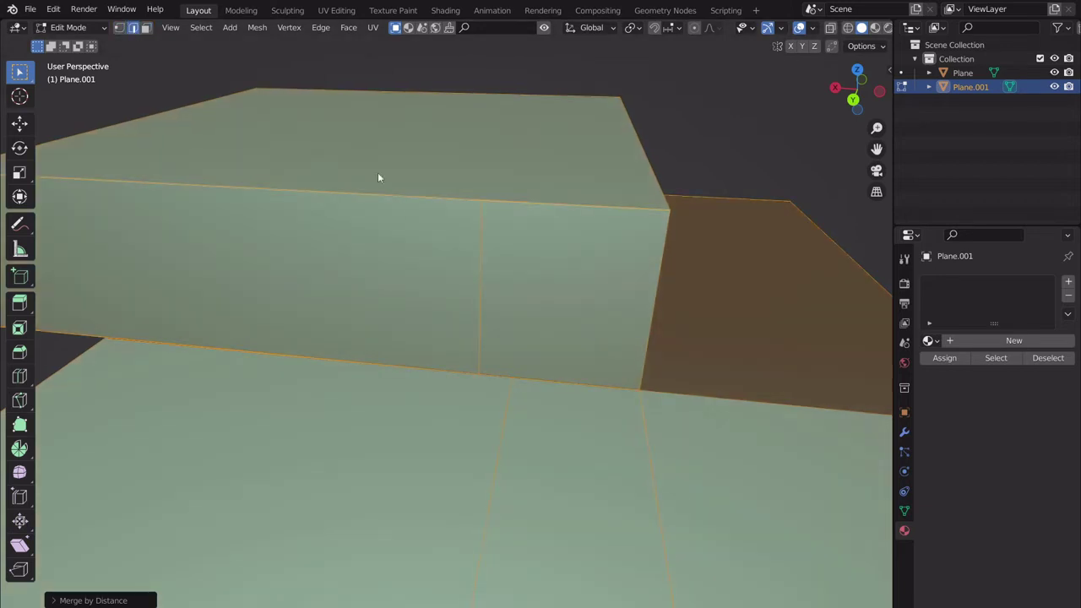
- Examine the vertical edge on the raised block's side and how it meets the edges of the adjoining floor faces
click(482, 271)
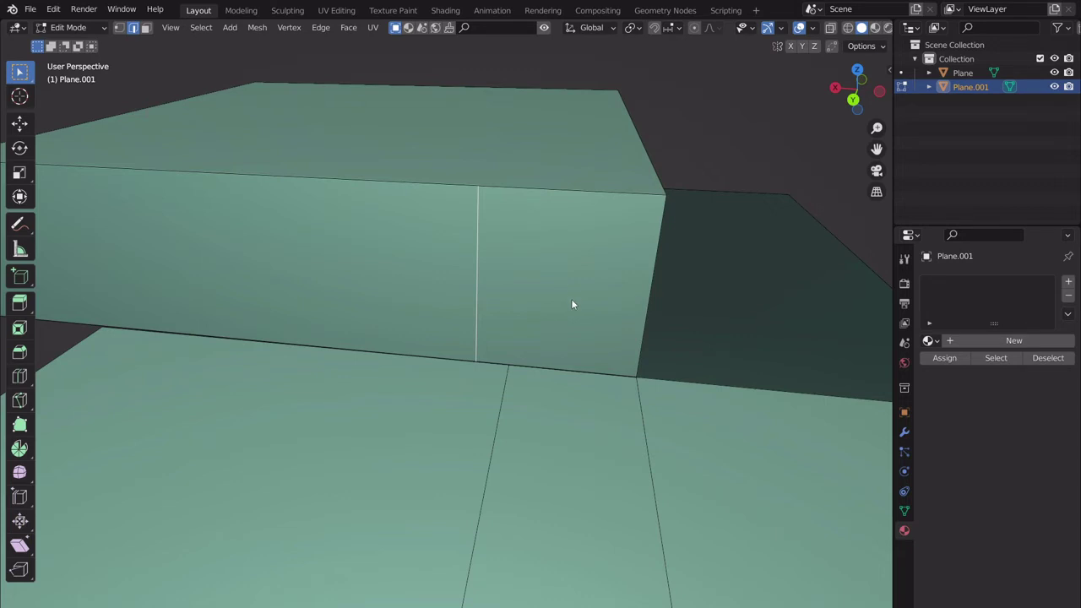
middle_drag(572, 301, 454, 405)
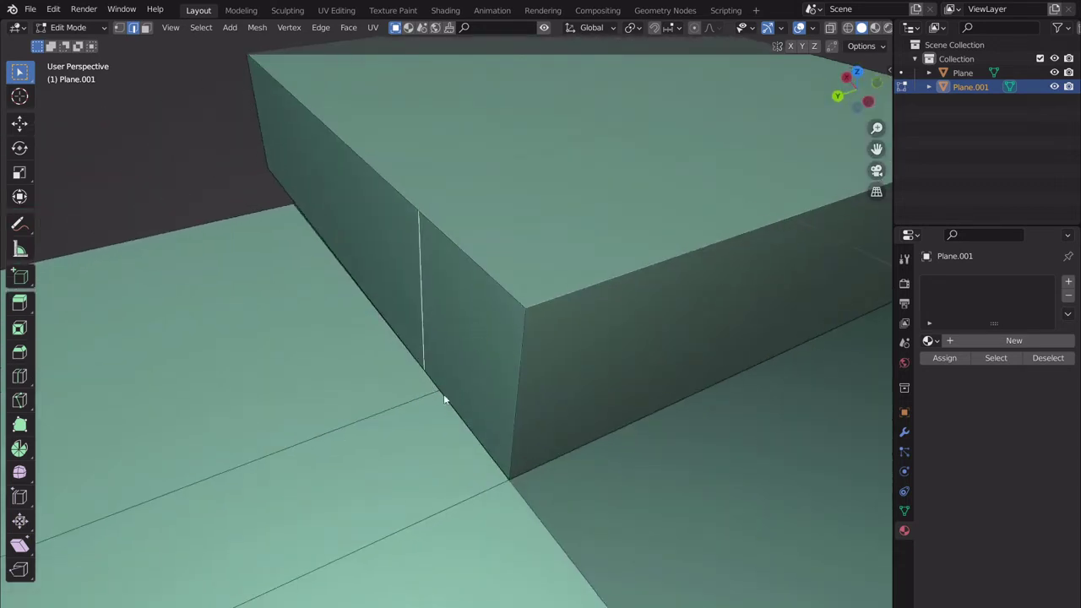
scroll(445, 399, down, 4)
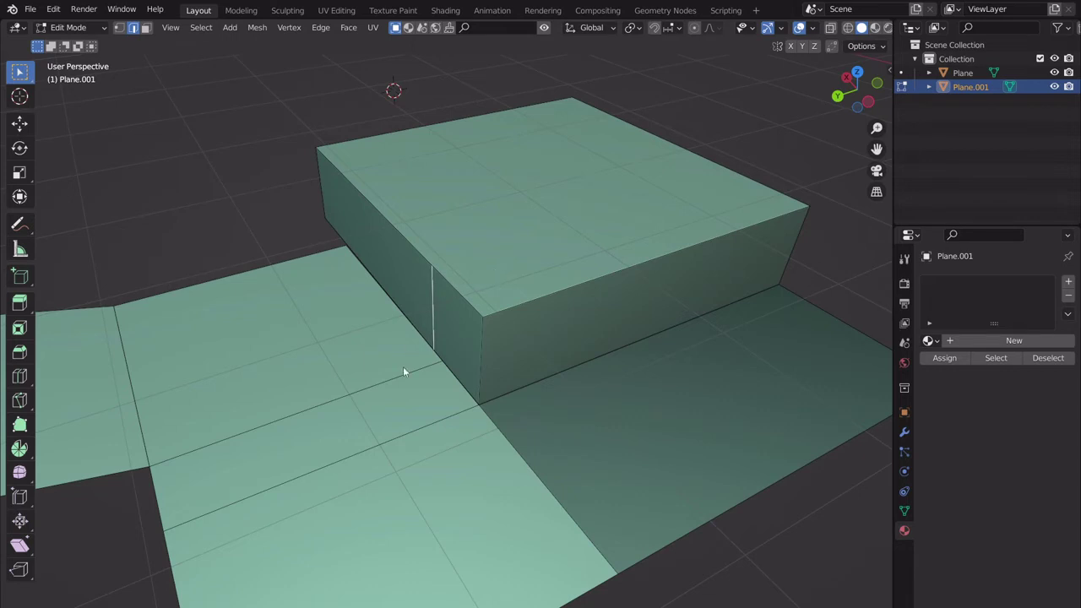
scroll(480, 226, up, 1)
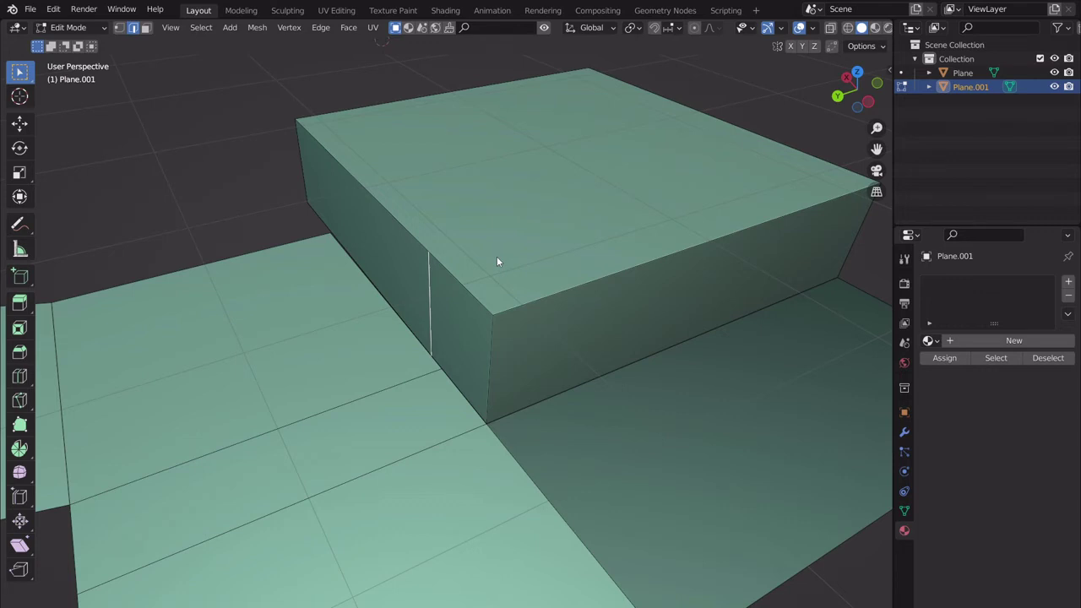
scroll(500, 331, down, 3)
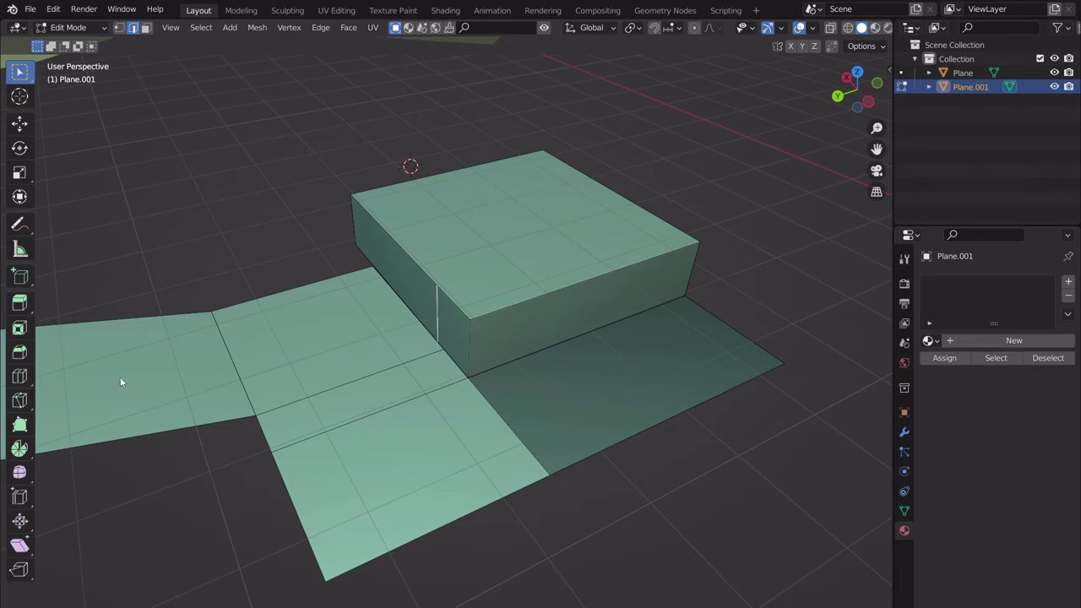
scroll(316, 381, up, 3)
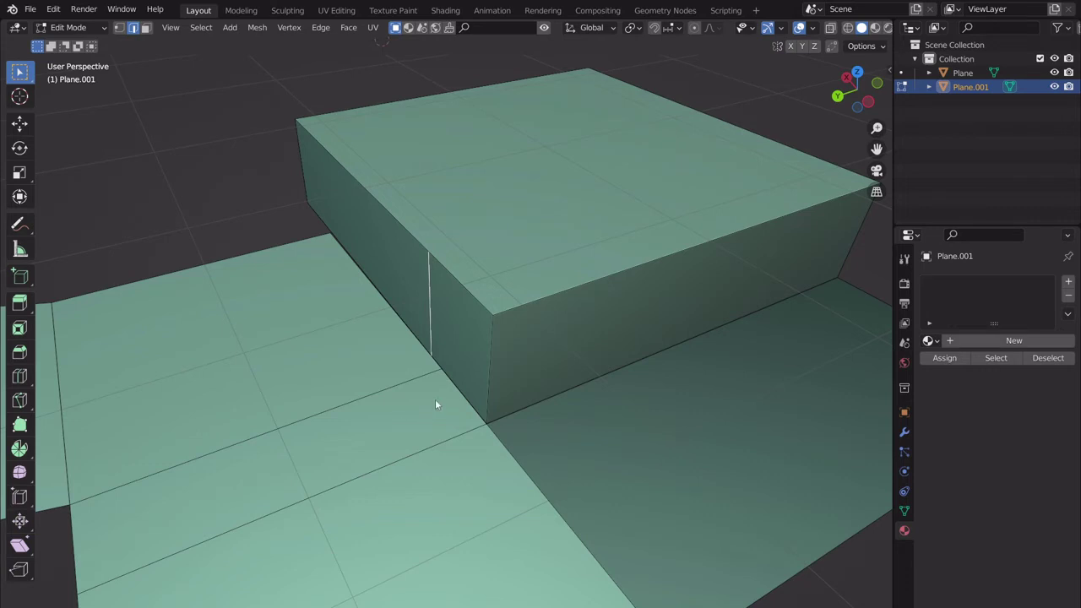
middle_drag(437, 406, 486, 363)
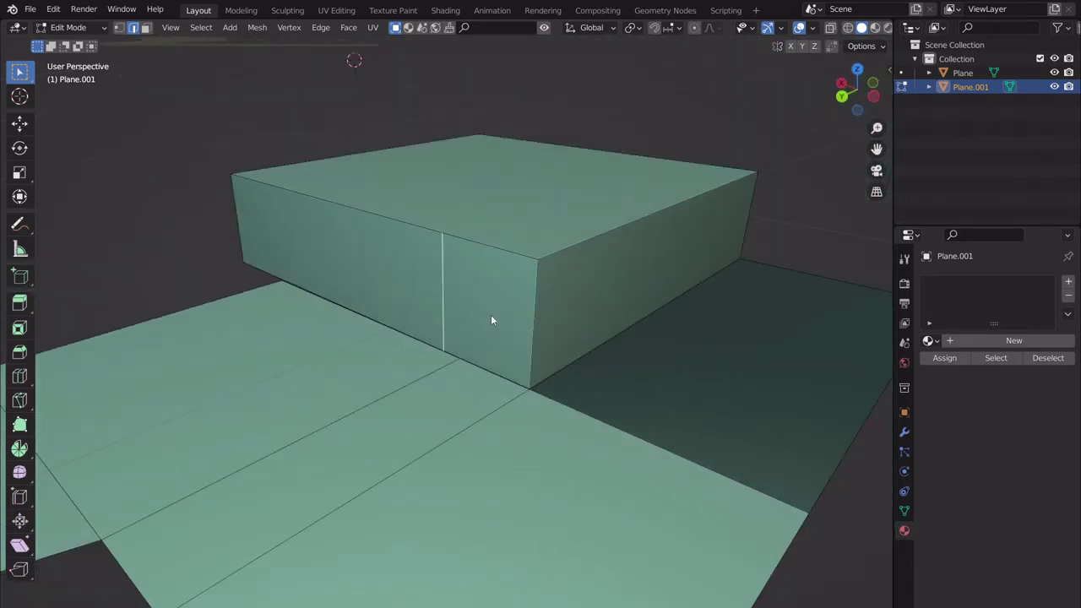
key(alt+a)
key(Tab)
key(Tab)
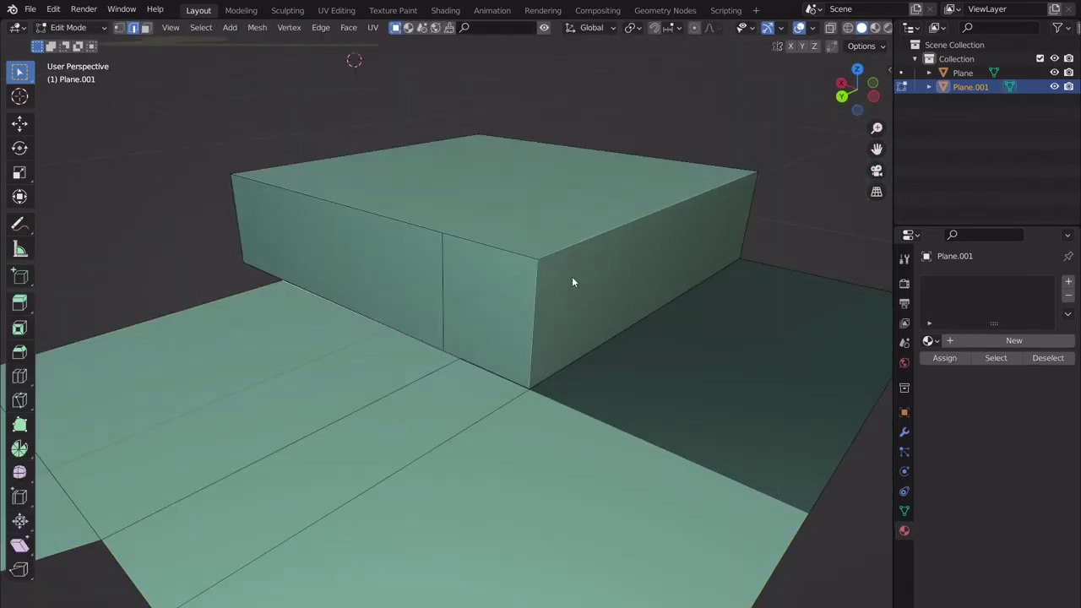
middle_drag(573, 283, 535, 279)
- Try drawing a freehand zigzag Knife cut across the raised block's top face
click(557, 250)
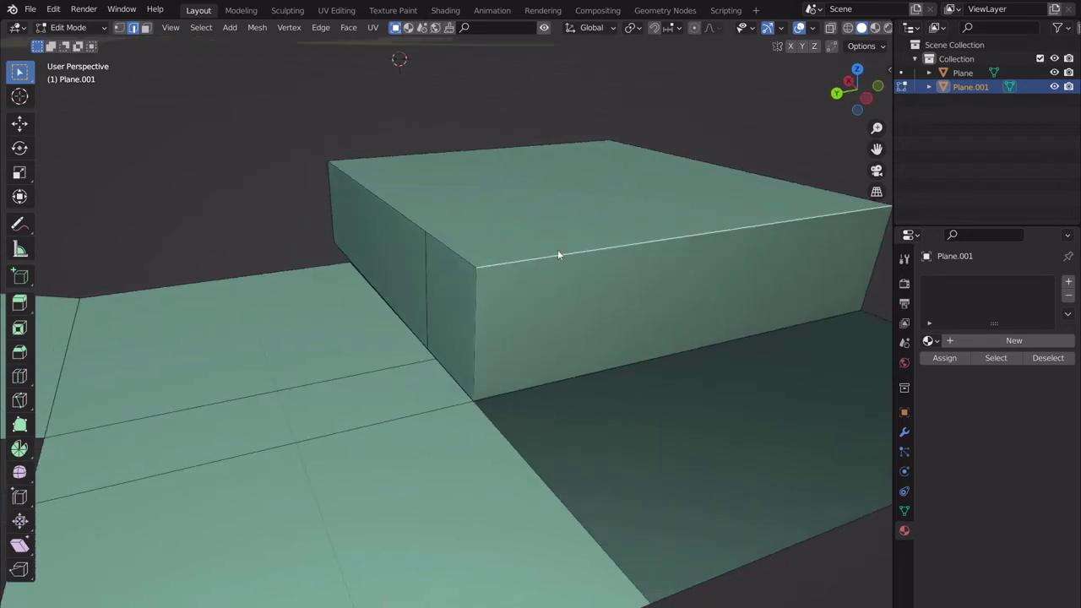
click(535, 182)
click(616, 215)
click(469, 197)
click(520, 159)
click(659, 171)
click(674, 209)
key(Return)
key(ctrl+z)
- Try a Knife cut from the block's top face down its undivided side and across the dark lower floor face
key(k)
click(515, 193)
click(571, 253)
click(606, 370)
click(817, 534)
key(Return)
key(ctrl+z)
- Separate the block's undivided side face from the mesh by selection into its own object
scroll(523, 290, down, 2)
key(a)
key(alt+a)
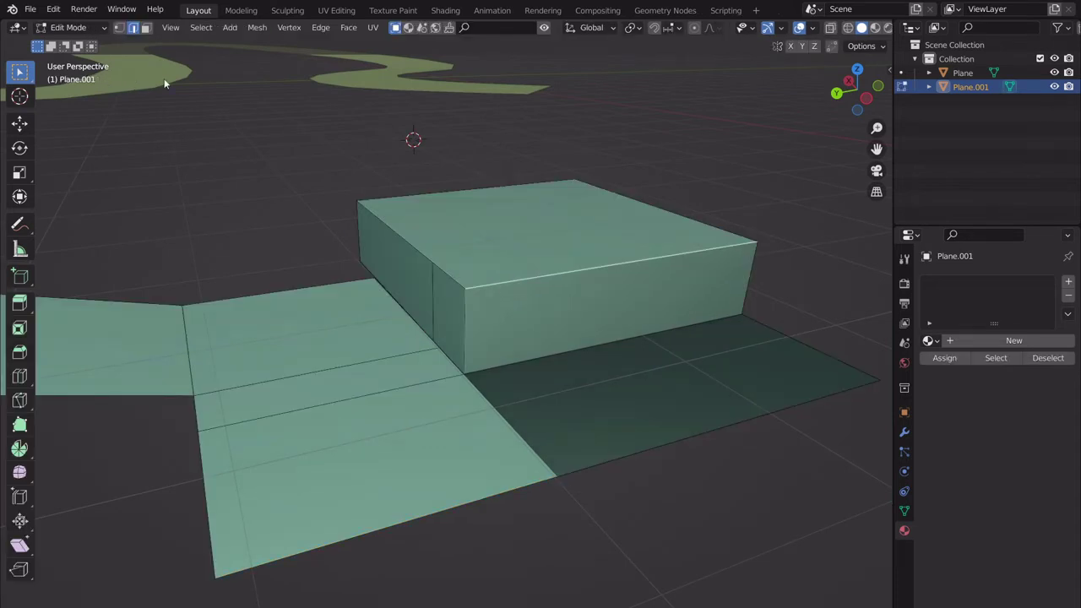
click(145, 27)
click(500, 309)
scroll(496, 311, up, 1)
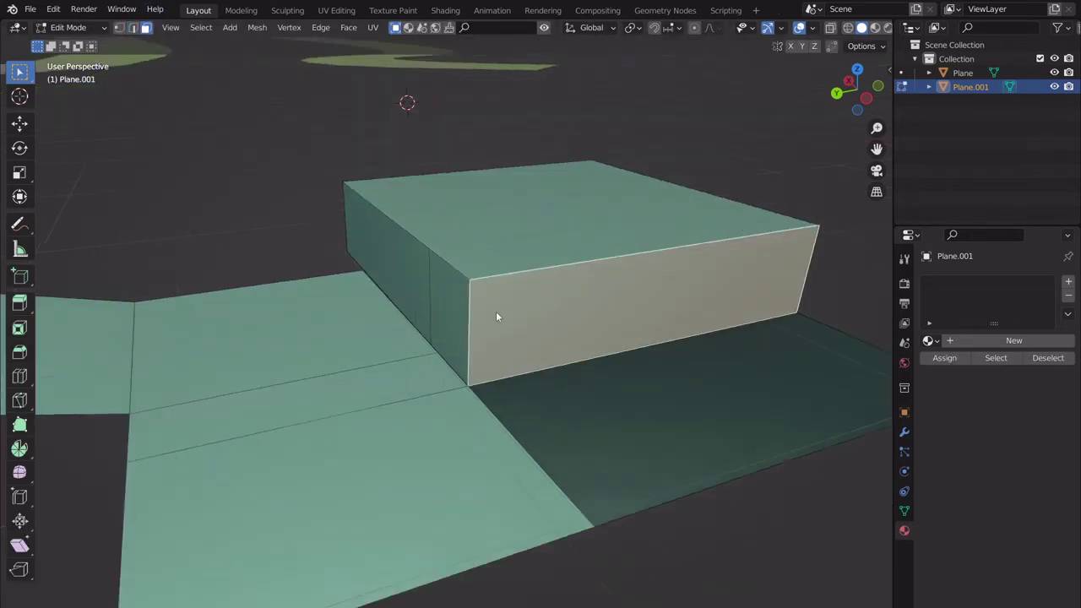
scroll(495, 329, up, 3)
mouse_move(483, 332)
middle_down()
mouse_move(456, 322)
mouse_move(470, 324)
middle_up()
key(p)
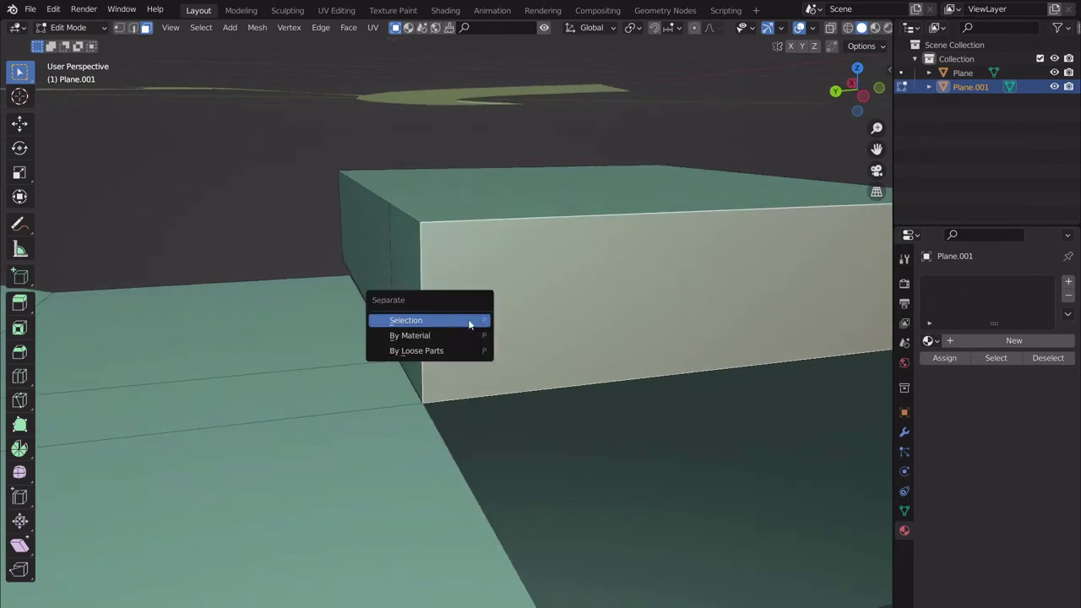
click(470, 320)
- Enter Edit Mode on the separated side-face object and select its face
key(Tab)
click(513, 270)
key(Tab)
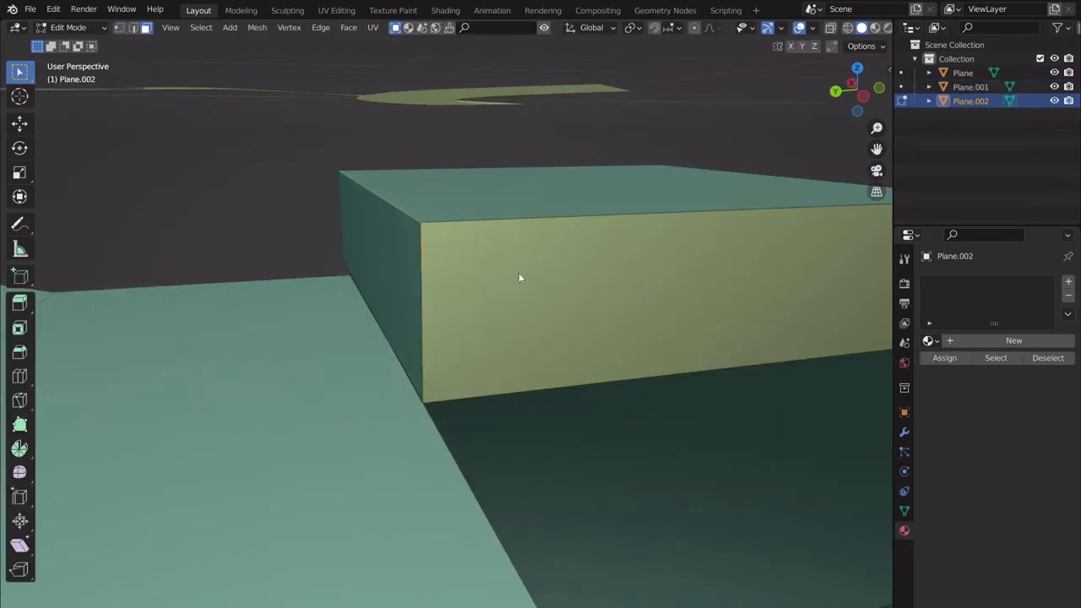
middle_drag(518, 272, 483, 292)
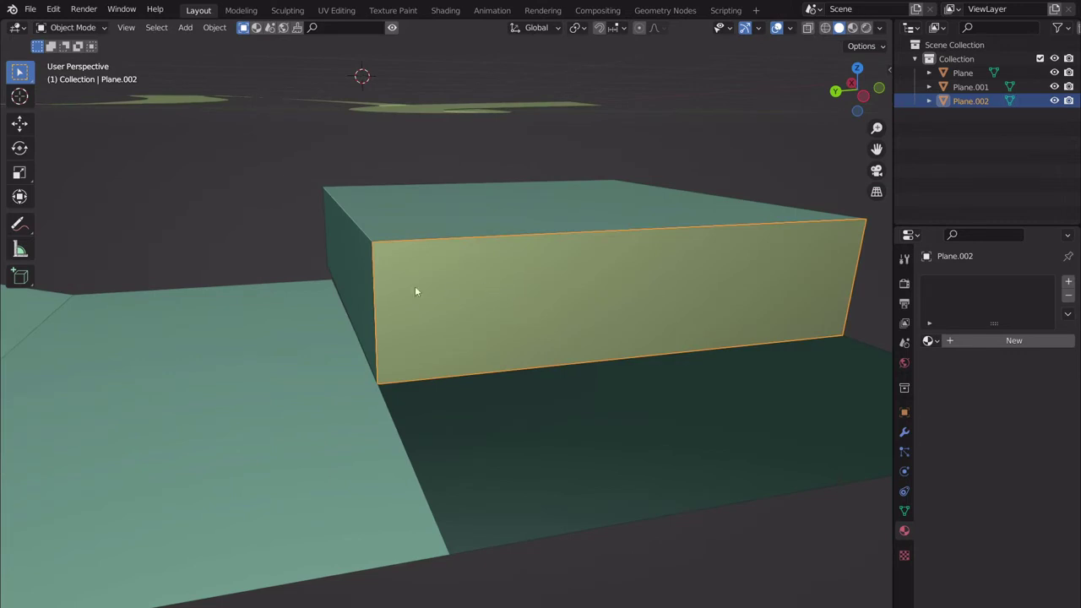
key(Tab)
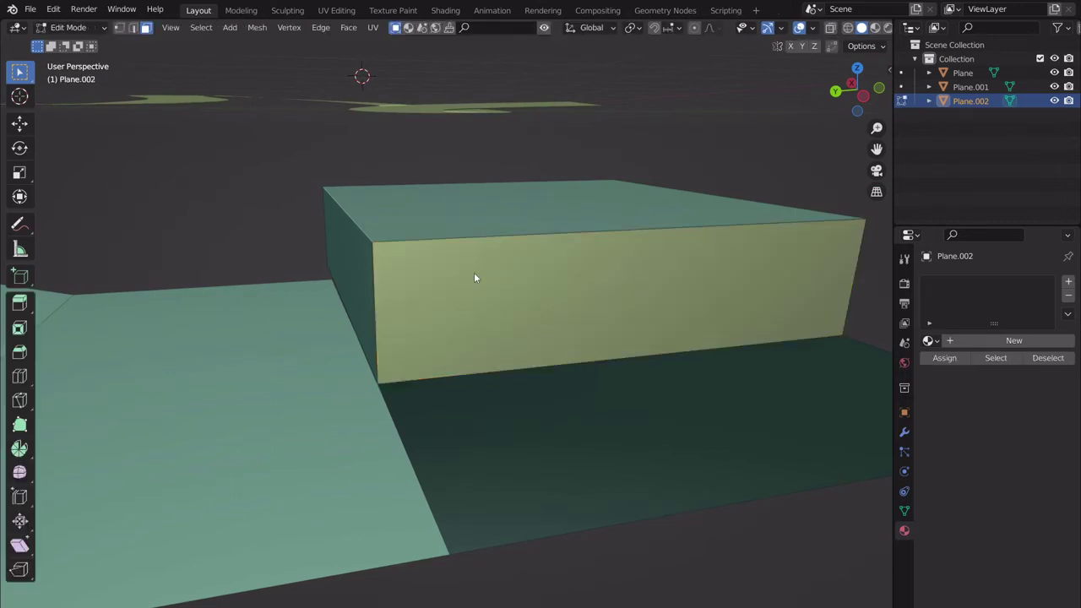
click(460, 289)
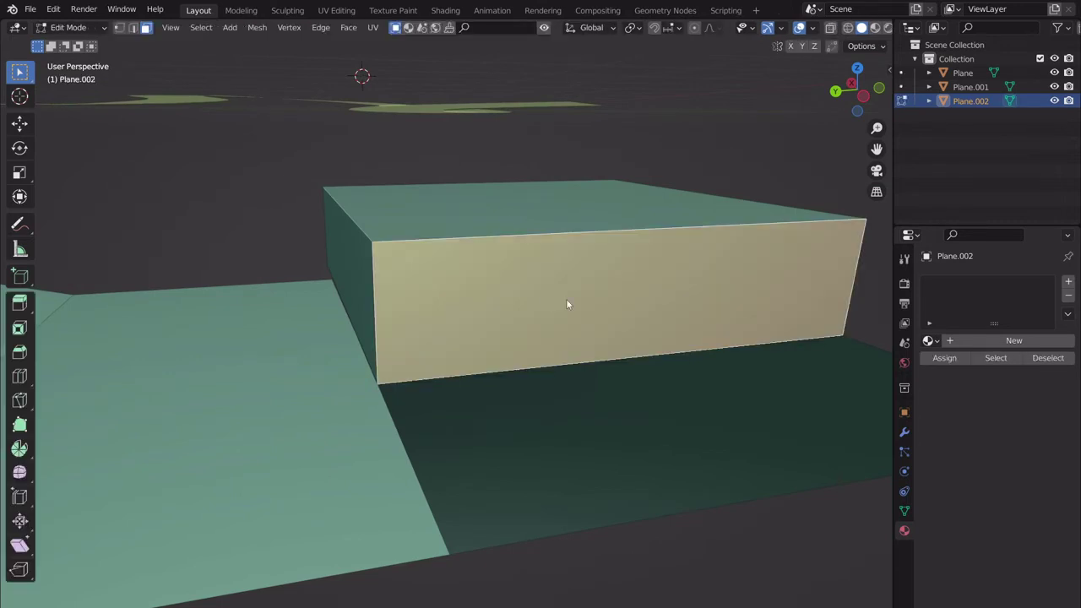
- Knife-cut the separated face from its near vertical edge up to the upper edge, then down to the lower edge
scroll(566, 299, up, 4)
scroll(533, 291, down, 2)
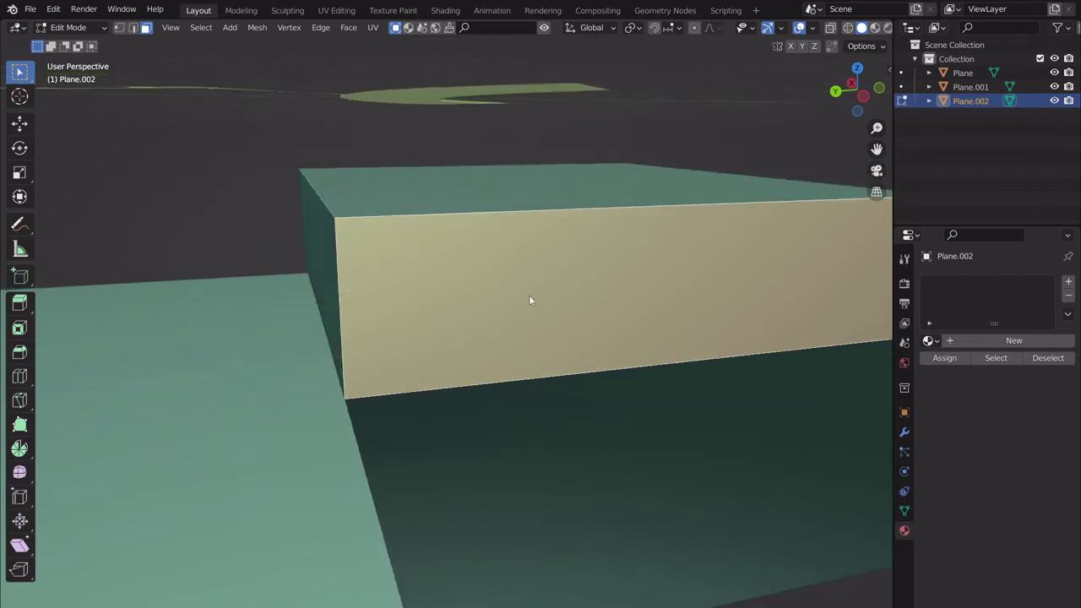
key(k)
click(339, 299)
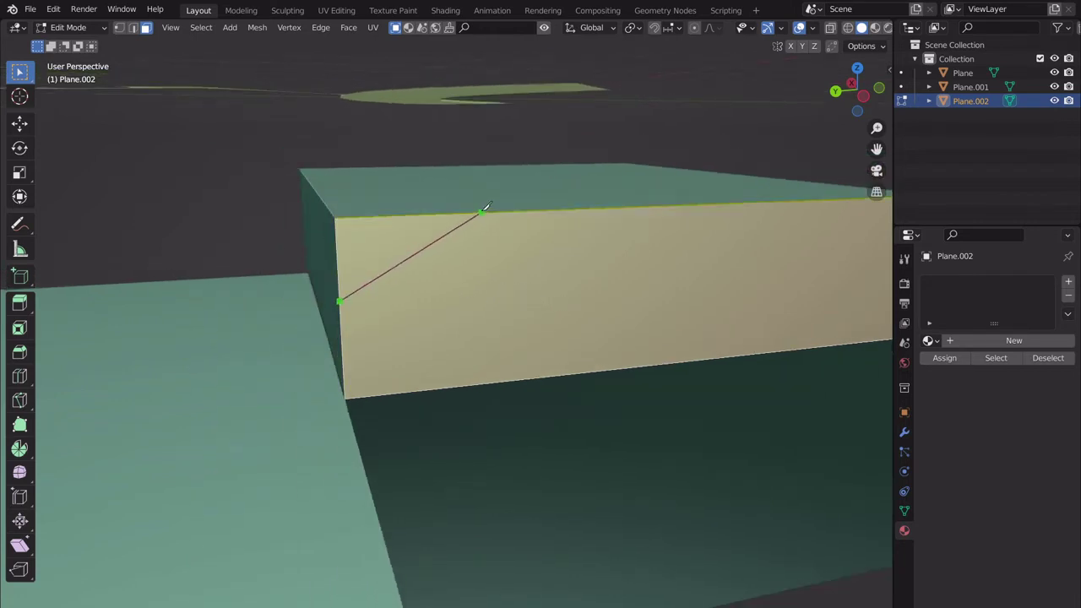
click(482, 212)
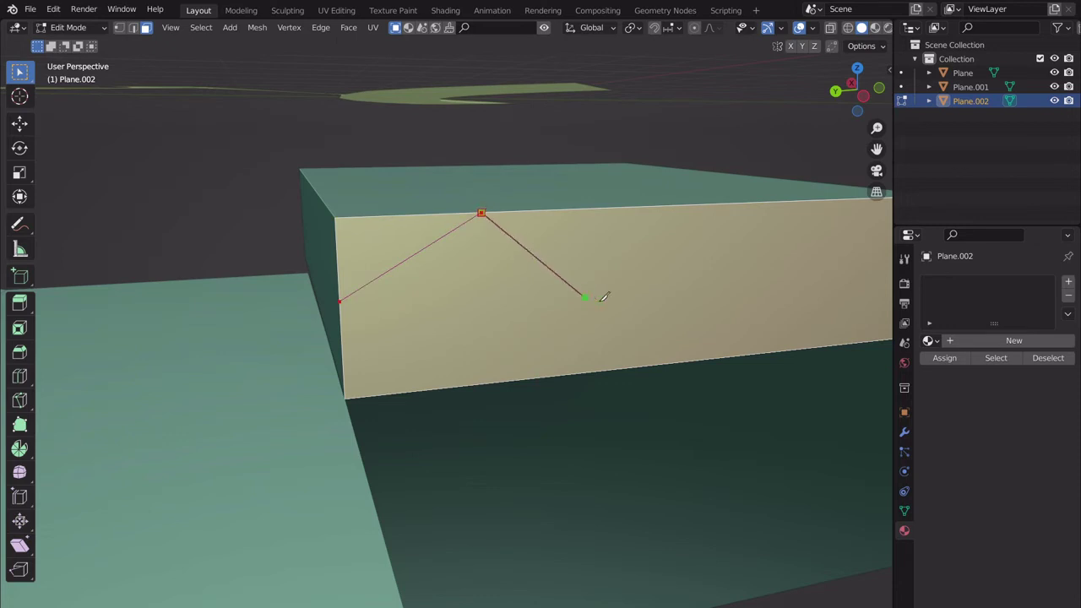
click(625, 366)
key(Return)
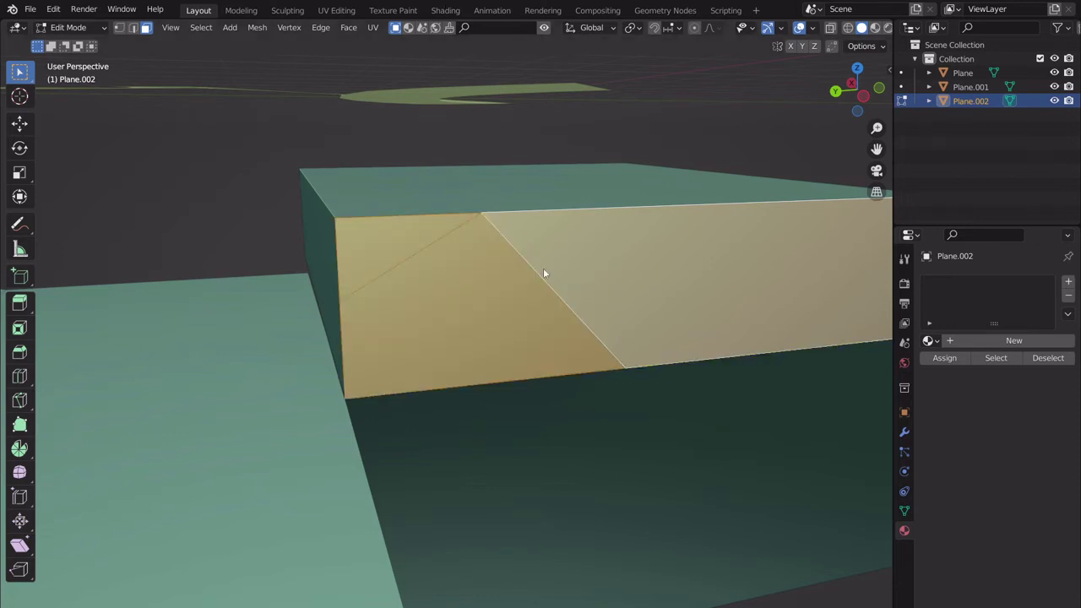
- Undo the knife cuts and the separation of the side face
middle_drag(543, 268, 570, 271)
key(ctrl+z)
key(ctrl+z)
key(ctrl+z)
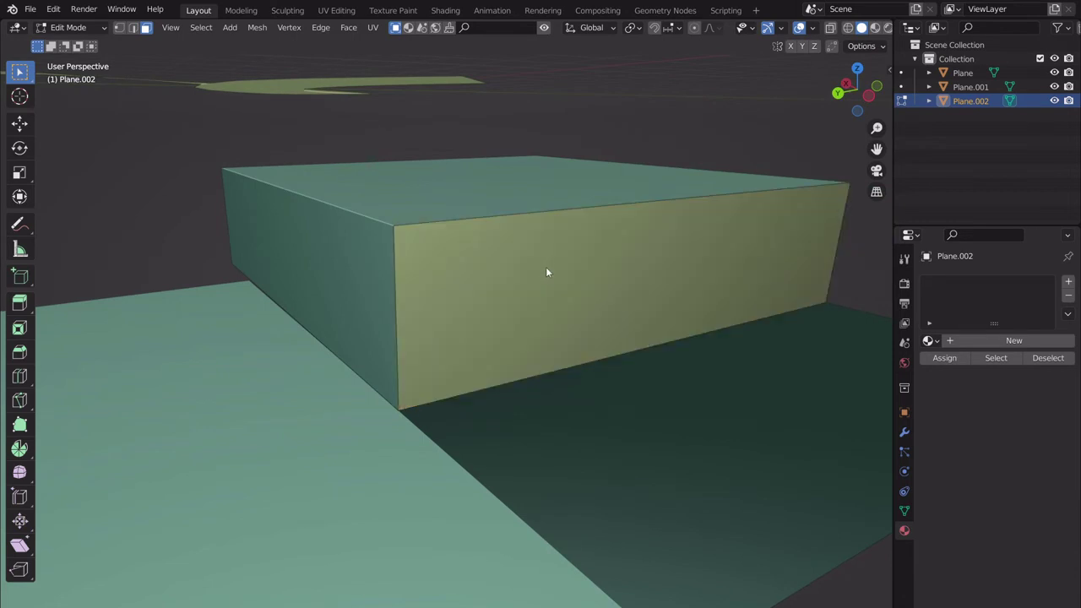
key(Tab)
key(ctrl+z)
key(ctrl+z)
key(ctrl+z)
key(ctrl+z)
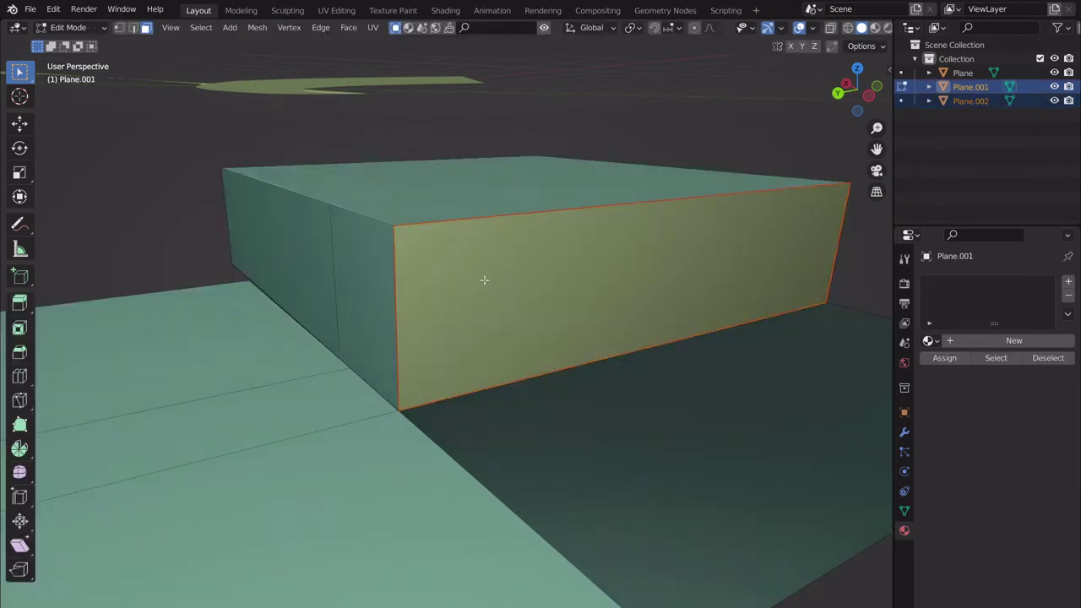
- Select the narrow floor strip beside the block, then the block's side face between the vertical edge and the corner
middle_drag(461, 297, 550, 328)
scroll(347, 345, up, 2)
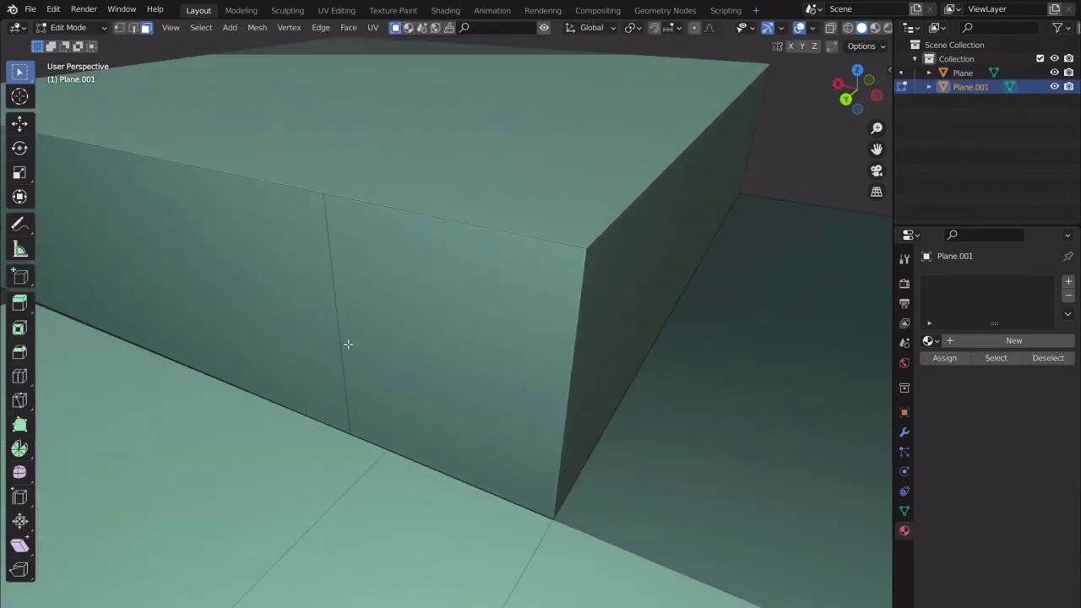
click(347, 374)
shift+middle_drag(375, 395, 432, 386)
click(405, 429)
key(ctrl+z)
click(392, 445)
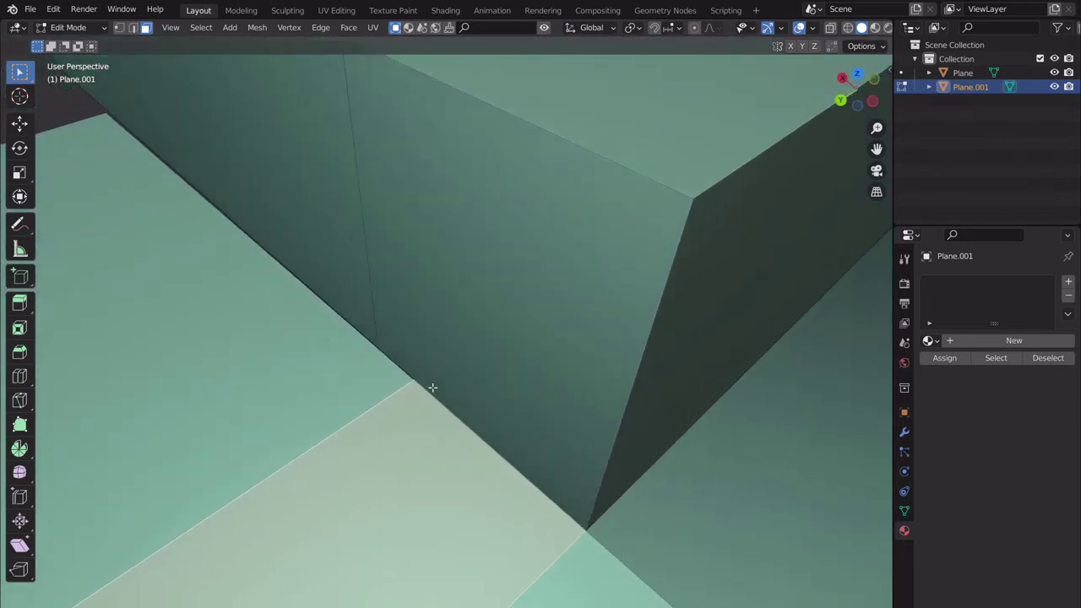
scroll(434, 373, up, 2)
click(404, 255)
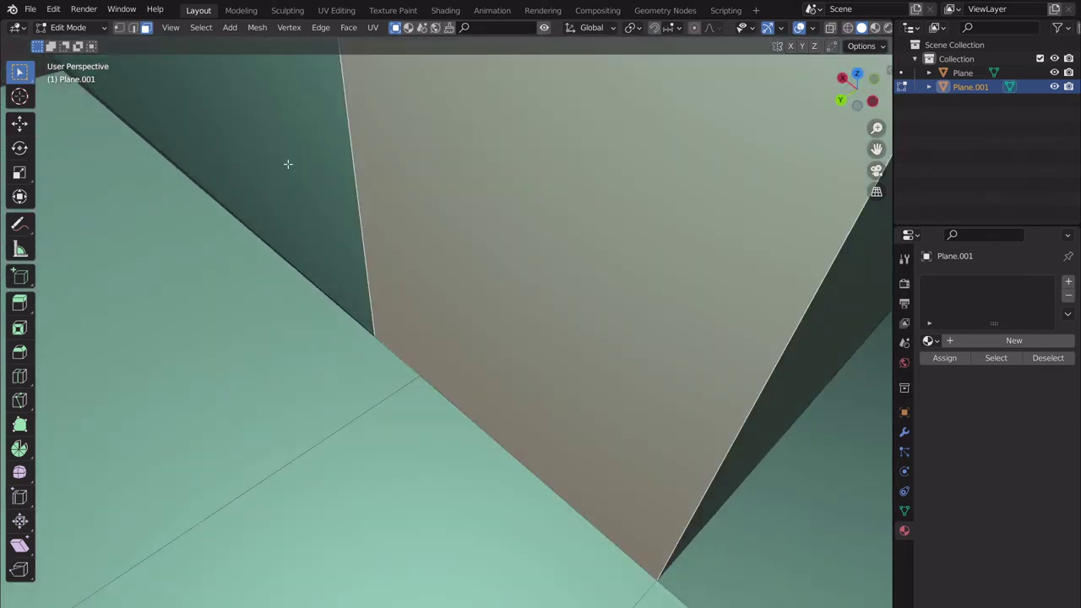
- Switch to edge selection and try sliding the vertical dividing edge along the block's side with Edge Slide
click(119, 28)
click(133, 28)
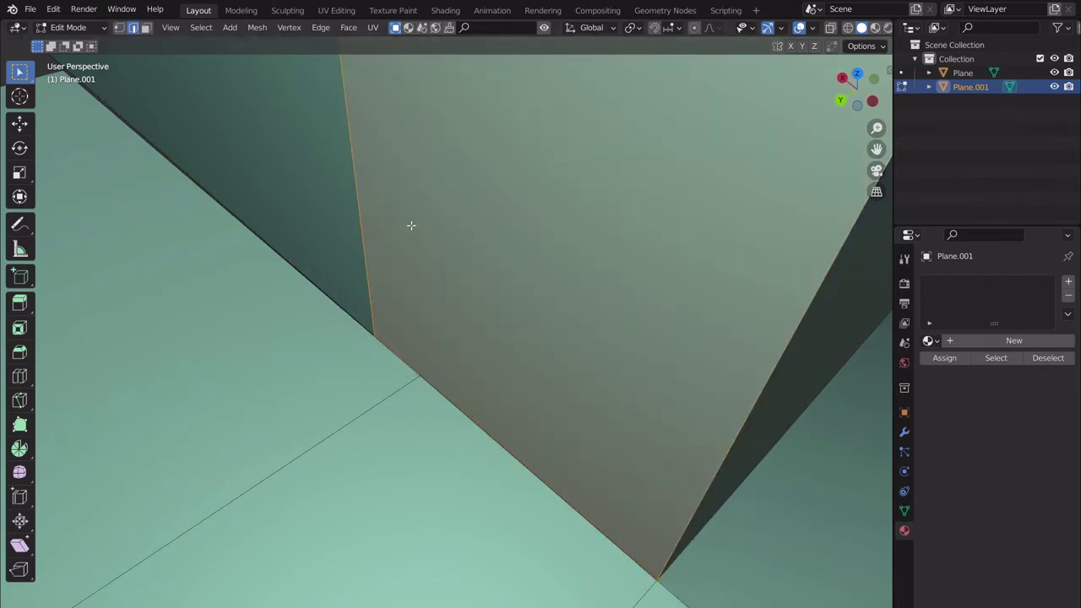
scroll(411, 225, down, 5)
click(381, 212)
middle_drag(381, 212, 451, 313)
key(g)
key(g)
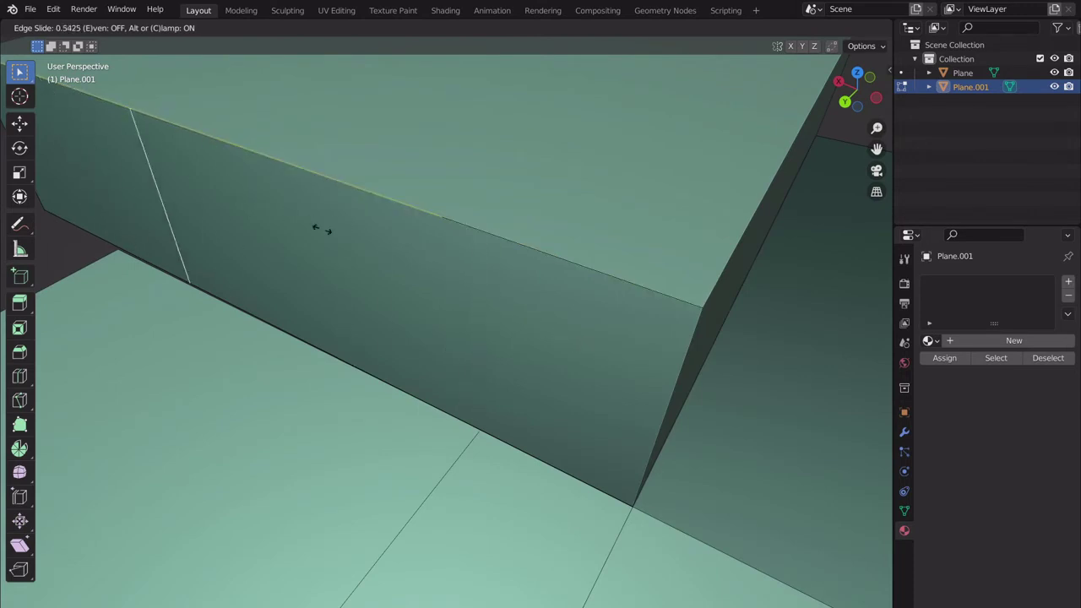
right_click(391, 259)
scroll(614, 388, down, 5)
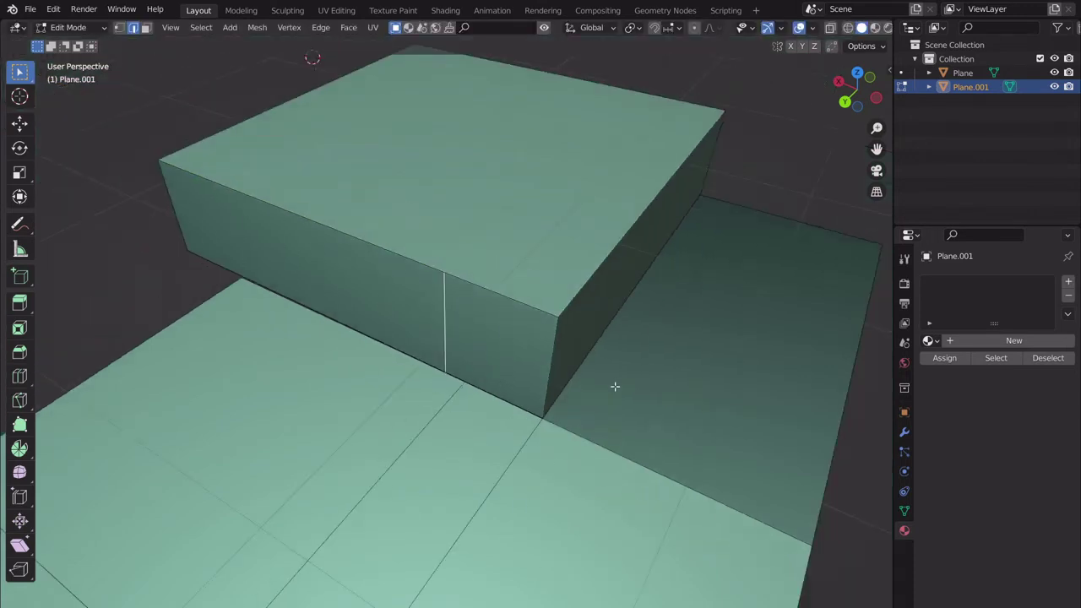
- Try sliding the outer edge of the floor strip's corner face with Edge Slide, toggling Clamp to move it beyond its original bounds
click(431, 186)
middle_drag(435, 234, 366, 193)
middle_drag(358, 244, 341, 434)
scroll(353, 398, up, 3)
middle_drag(353, 397, 430, 415)
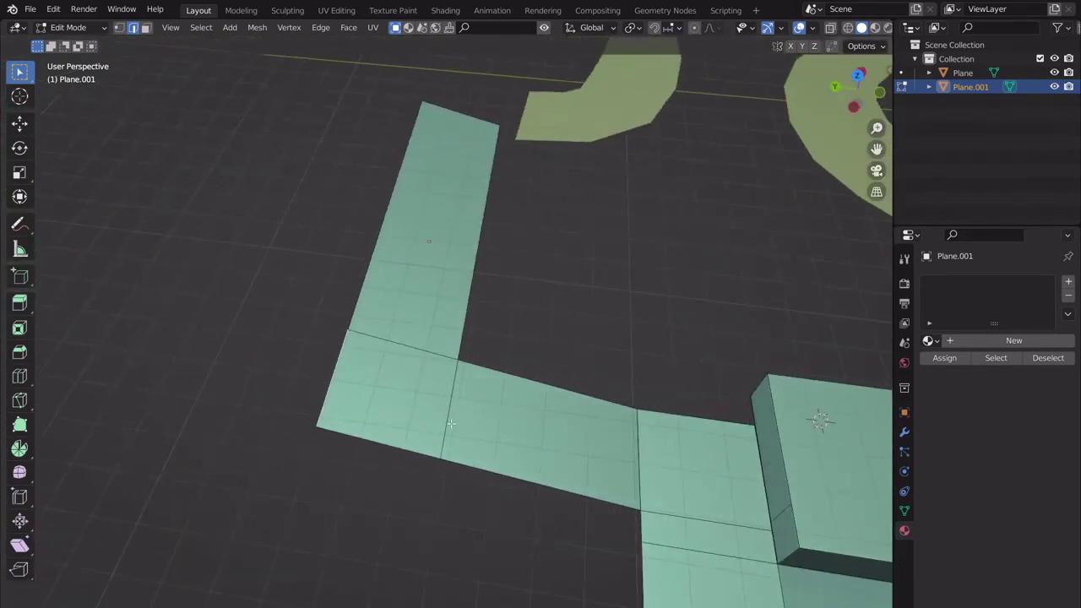
key(g)
key(g)
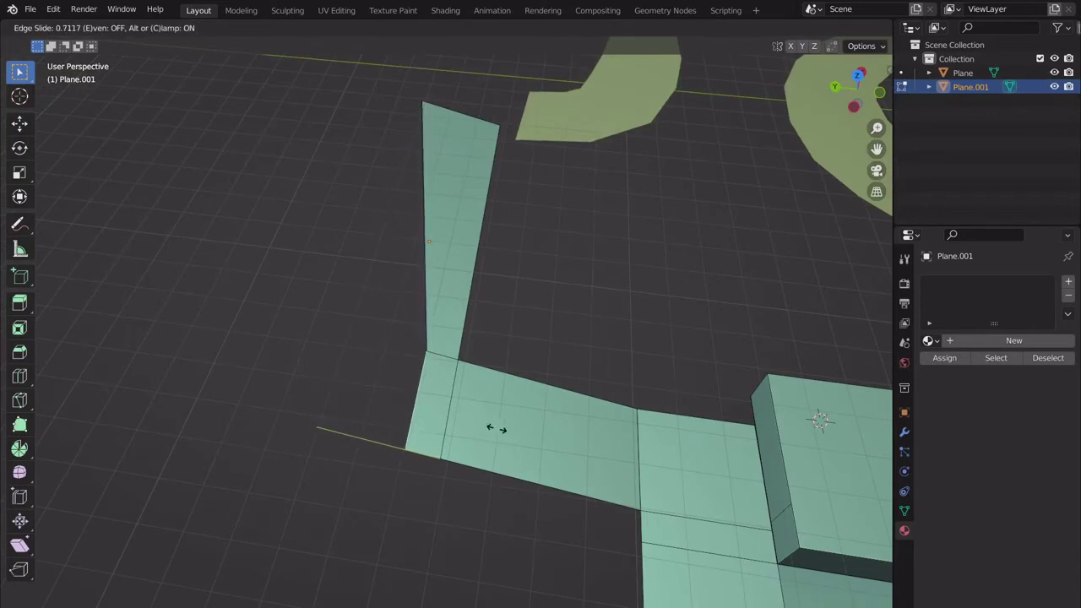
key(c)
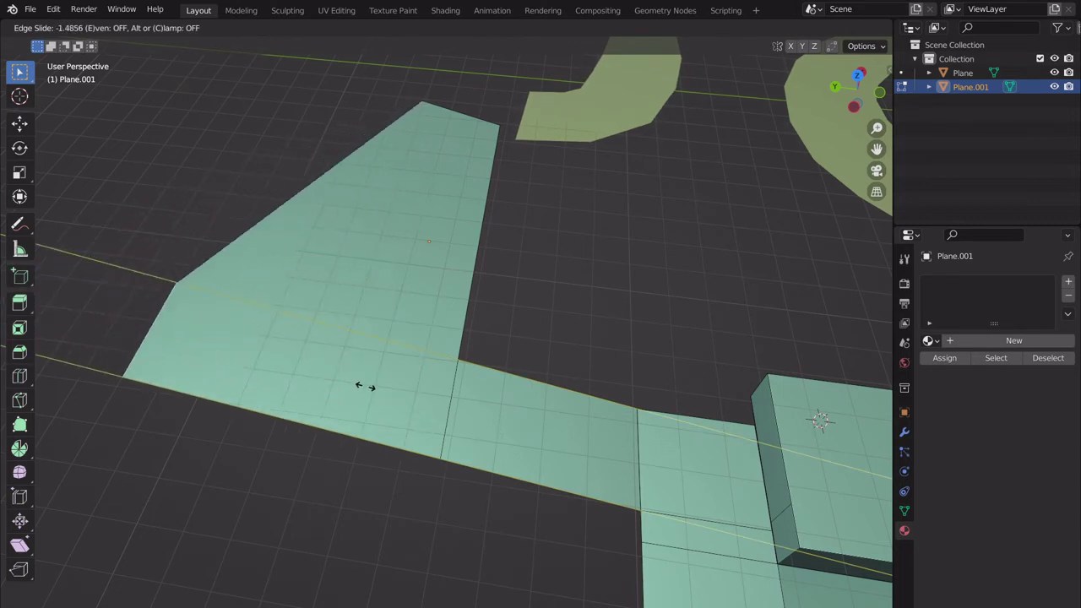
key(c)
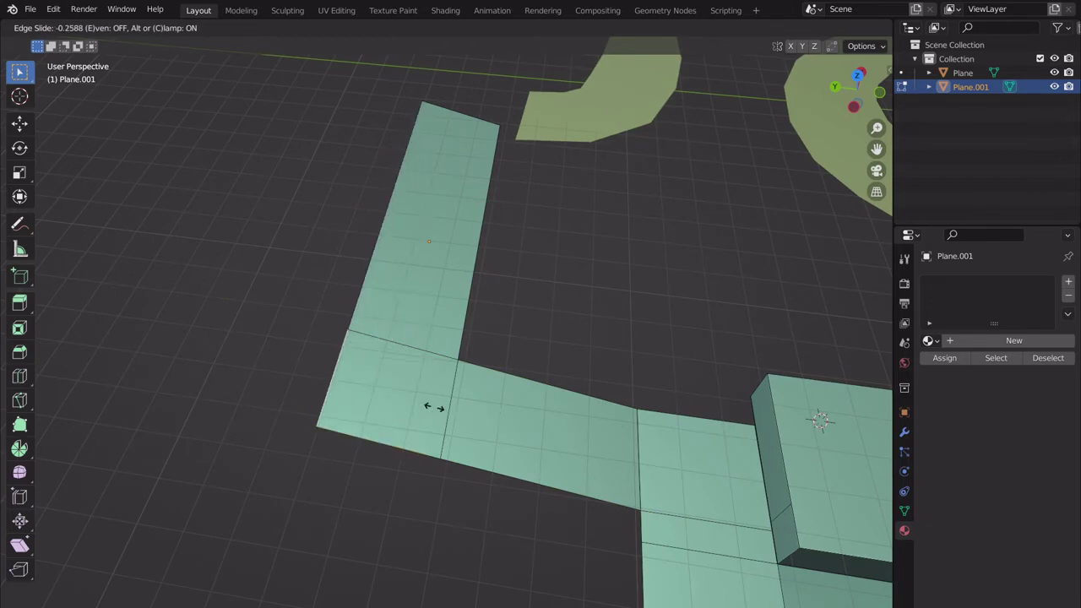
key(c)
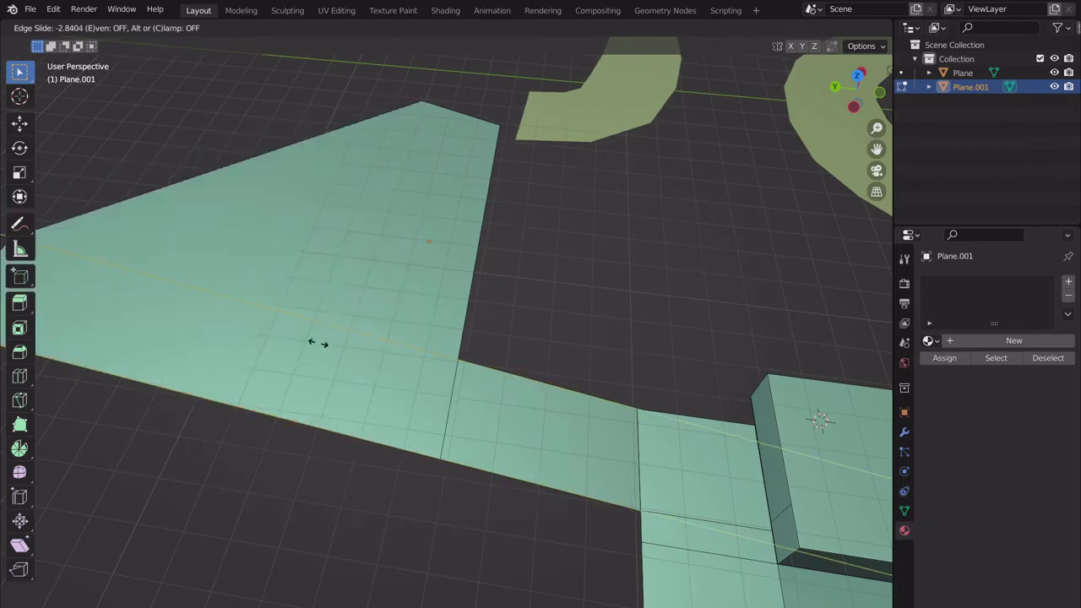
click(461, 355)
middle_drag(577, 432, 575, 283)
scroll(450, 346, up, 3)
scroll(502, 338, up, 3)
scroll(580, 239, down, 6)
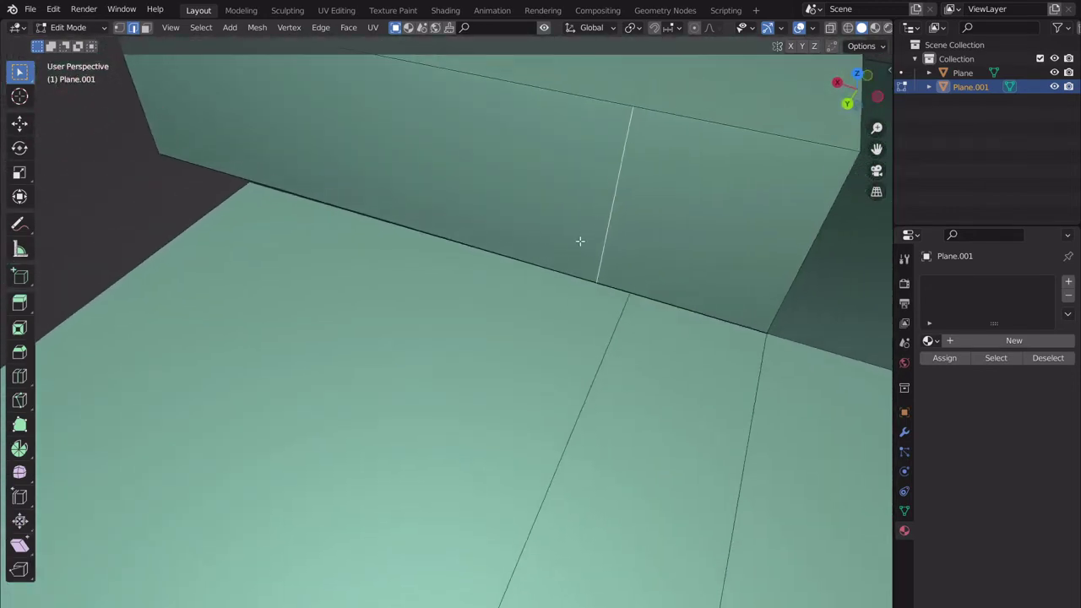
scroll(524, 297, up, 5)
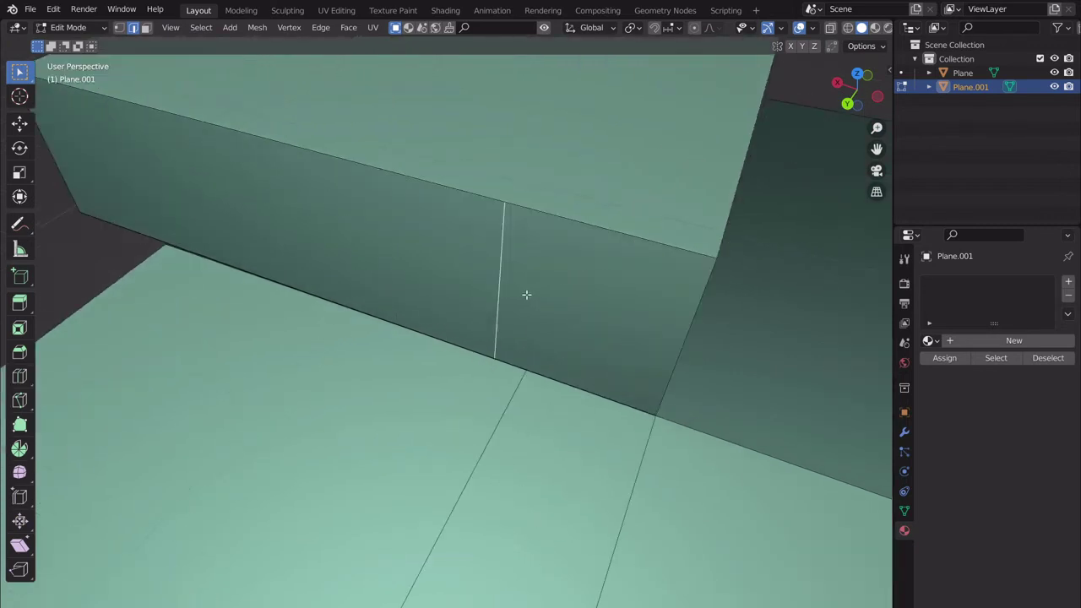
- Edge Slide the vertical dividing edge on the block's side until its lower end meets the floor strip's edge
key(g)
key(g)
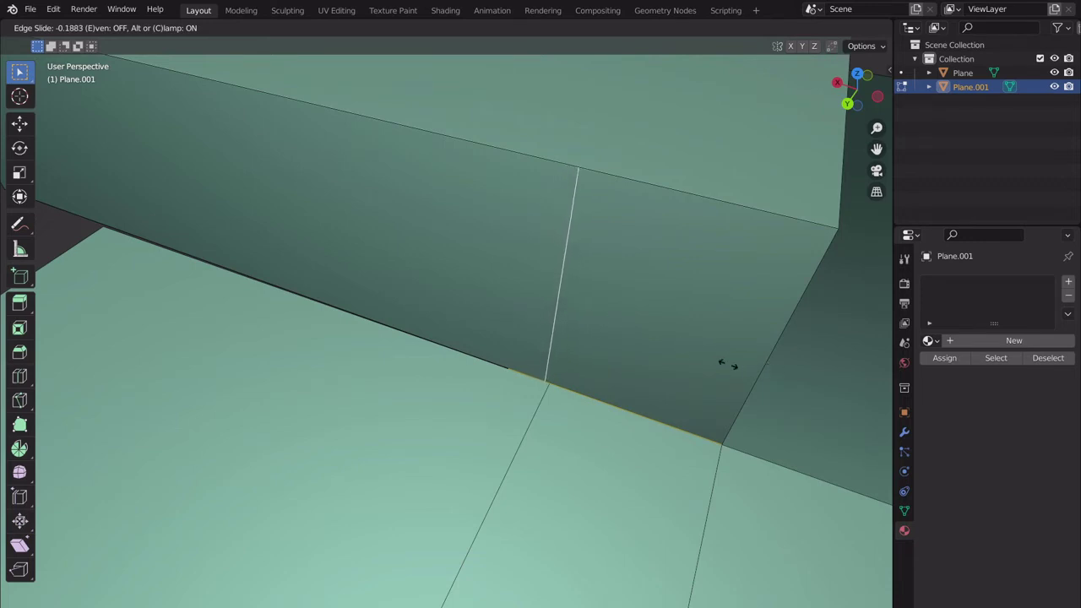
click(826, 391)
scroll(597, 311, up, 3)
middle_drag(598, 311, 538, 307)
- Switch to vertex selection, select the floor vertex beneath the vertical edge and frame the view on it
click(119, 27)
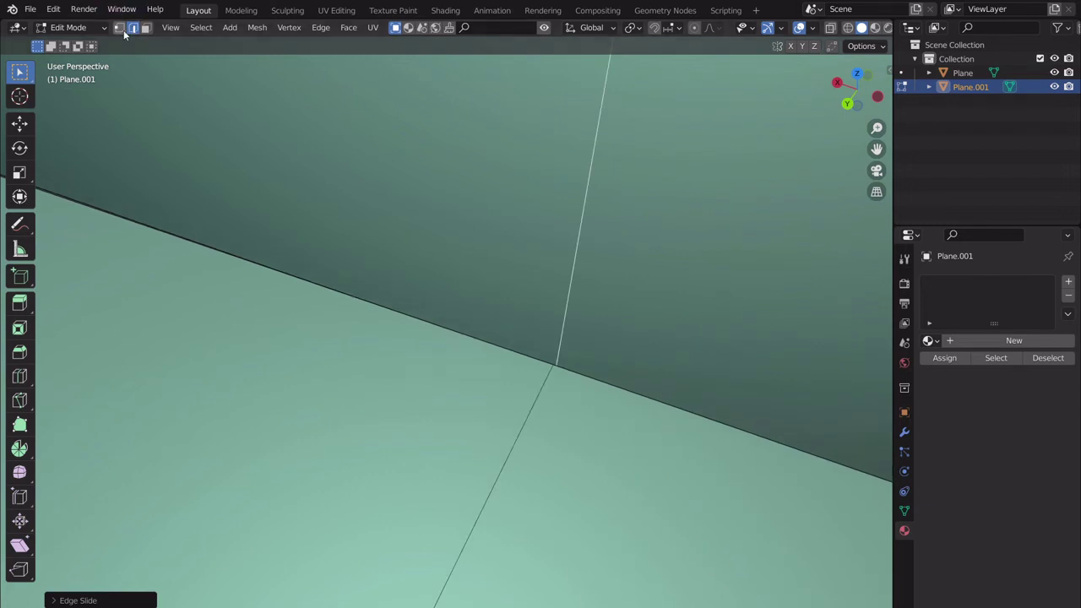
click(569, 370)
click(560, 371)
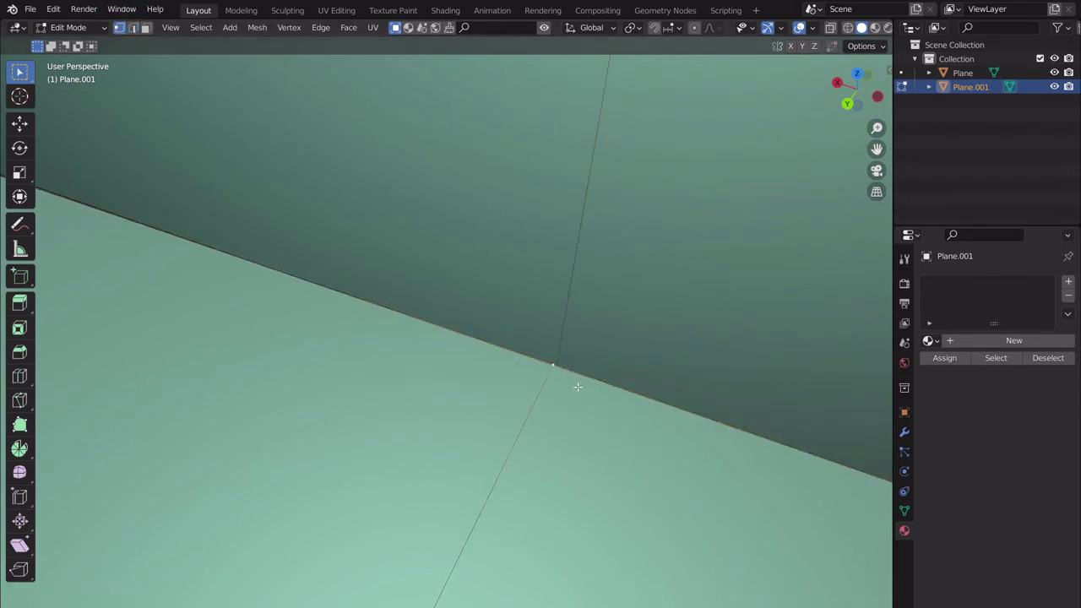
scroll(577, 386, down, 8)
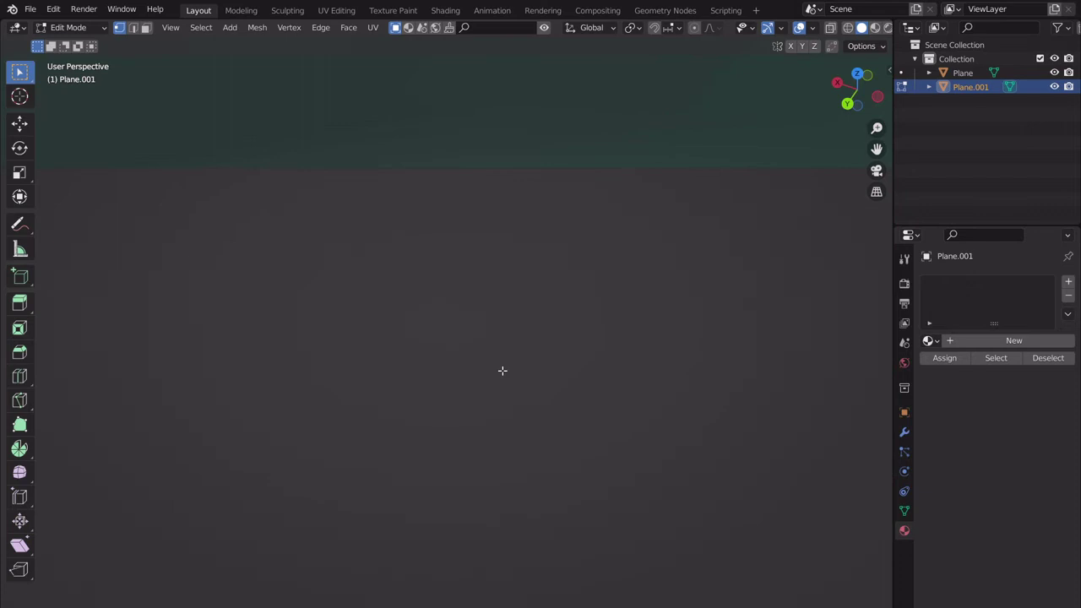
middle_drag(503, 370, 528, 367)
key(KP_Decimal)
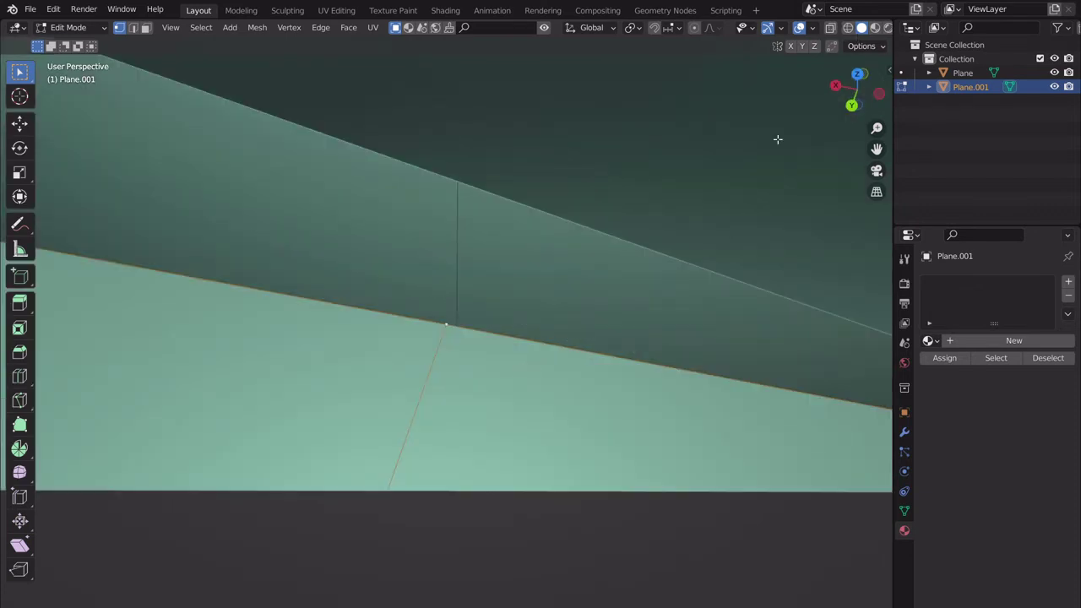
- Set the viewport's Clip Start to 0.001 m
key(n)
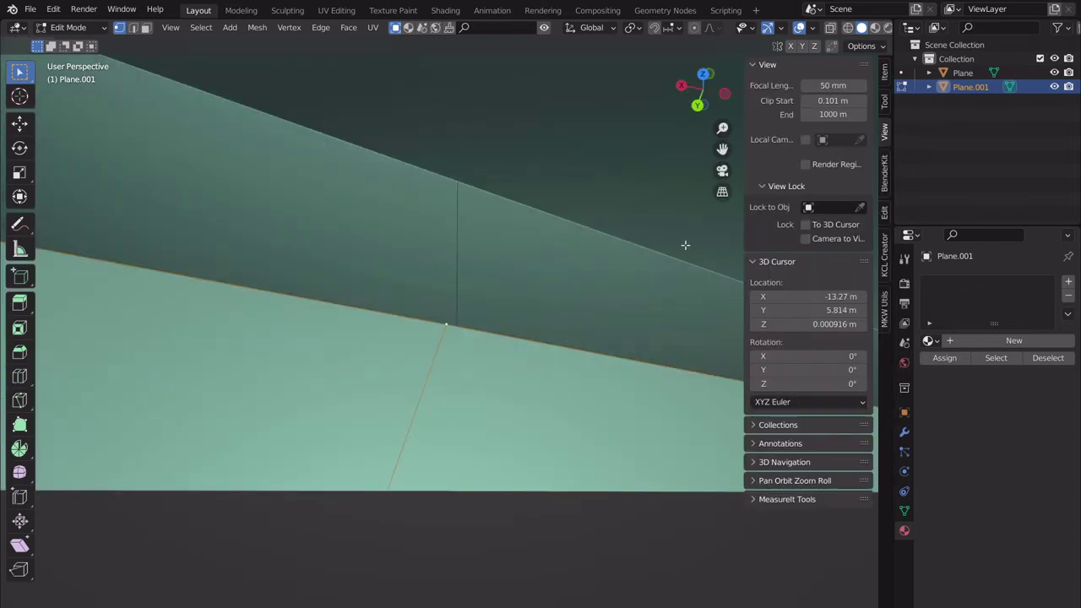
click(806, 100)
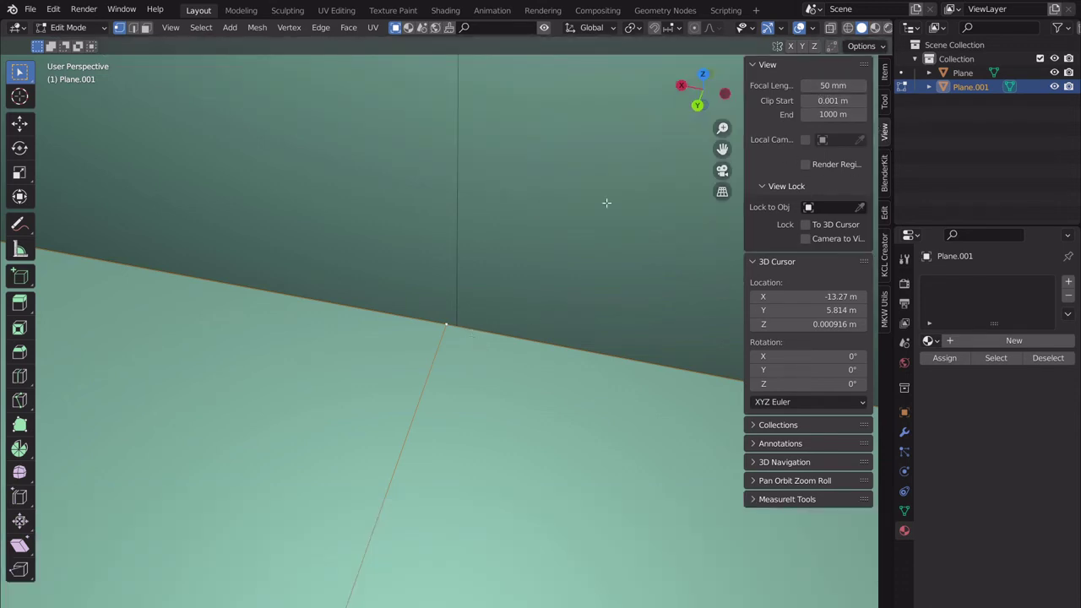
key(n)
- Merge the vertical edge's lower vertex with the neighbouring floor vertex using At Last
middle_drag(514, 348, 472, 361)
click(461, 339)
shift+click(445, 325)
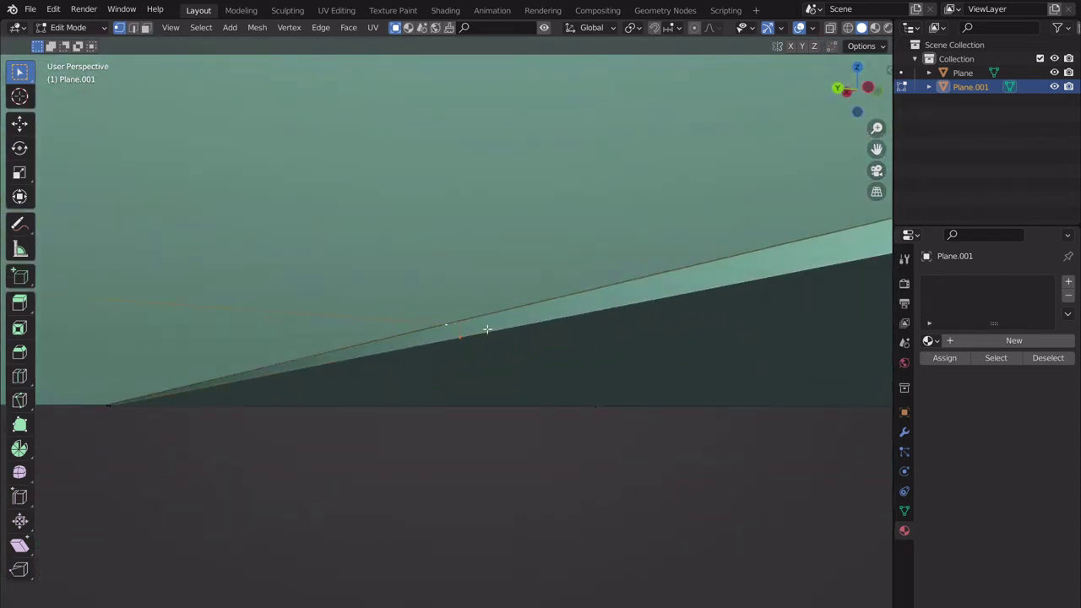
key(m)
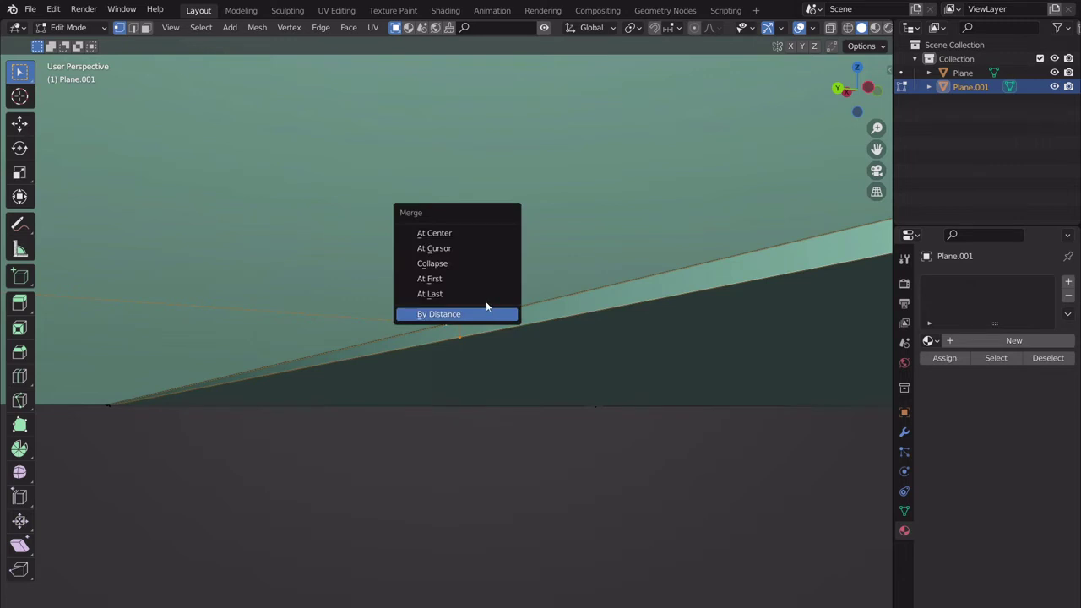
click(485, 295)
- Try moving the merged vertex several times to test whether the side and floor edges are joined
middle_drag(498, 242, 531, 360)
scroll(511, 341, down, 1)
middle_drag(588, 440, 583, 377)
key(g)
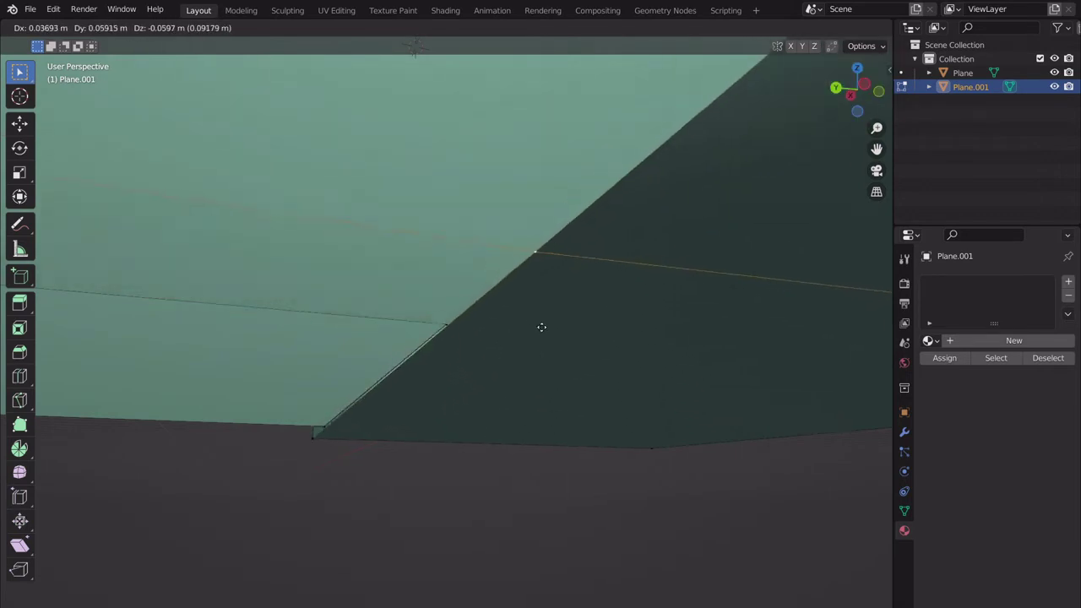
click(443, 334)
key(g)
click(434, 327)
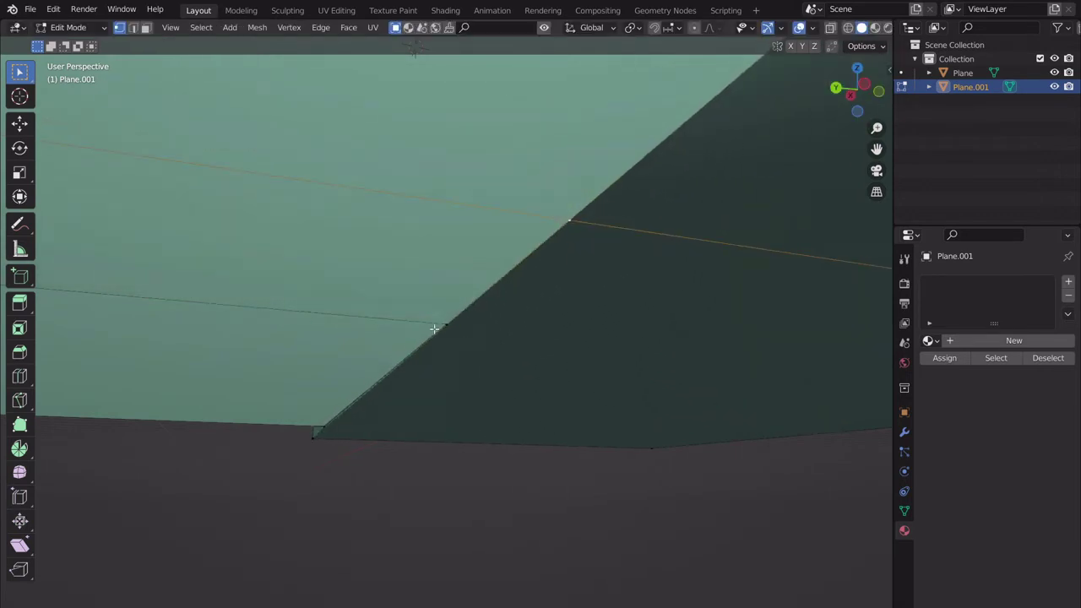
key(g)
click(475, 338)
middle_drag(474, 338, 510, 328)
key(Tab)
key(Tab)
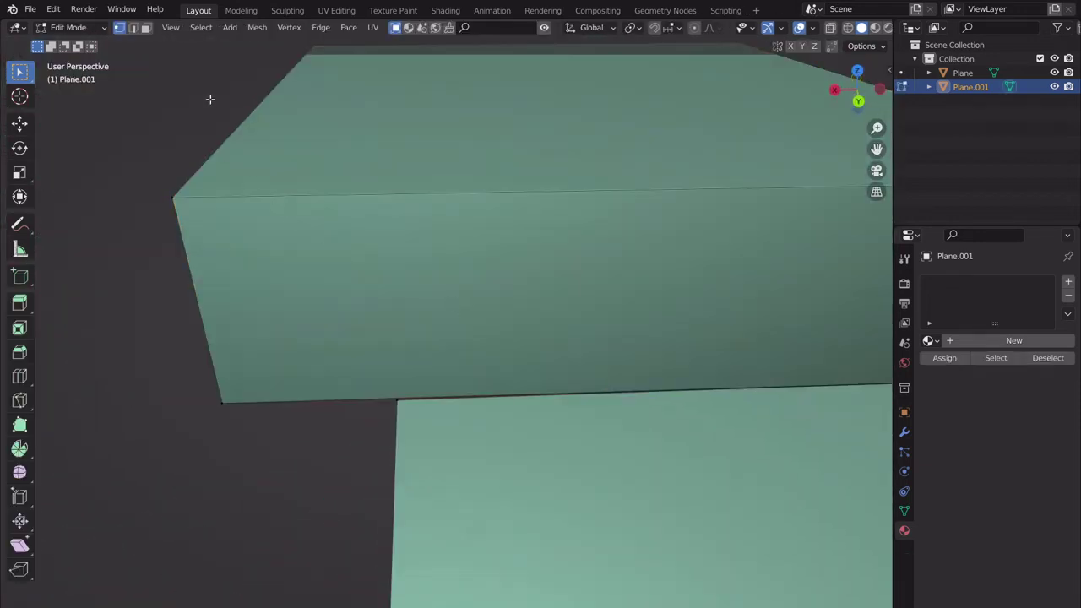
- Switch to face selection and separate the block's long side face into its own object
click(149, 30)
click(418, 306)
middle_drag(417, 307, 458, 326)
key(p)
click(457, 323)
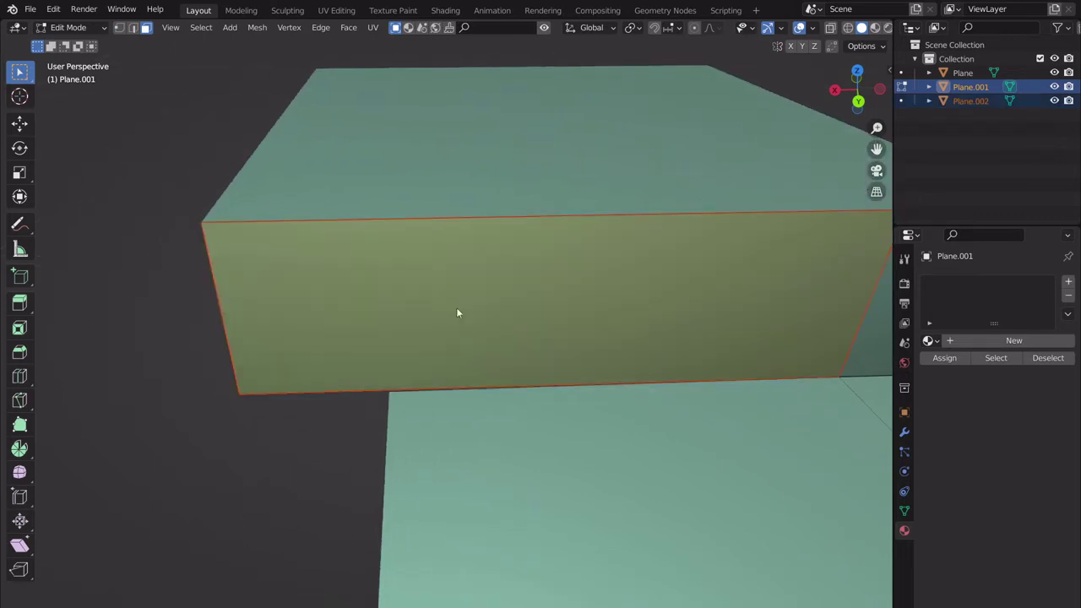
- Enter Edit Mode on the separated side face and try a vertical loop cut in line with the floor's outer corner
key(Tab)
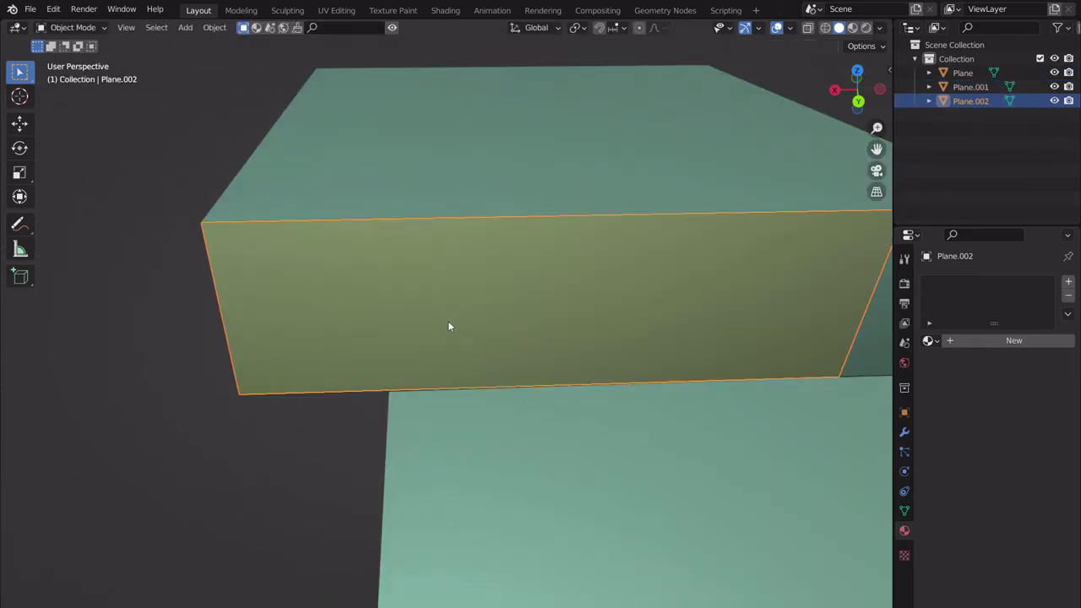
key(Tab)
middle_drag(396, 323, 465, 302)
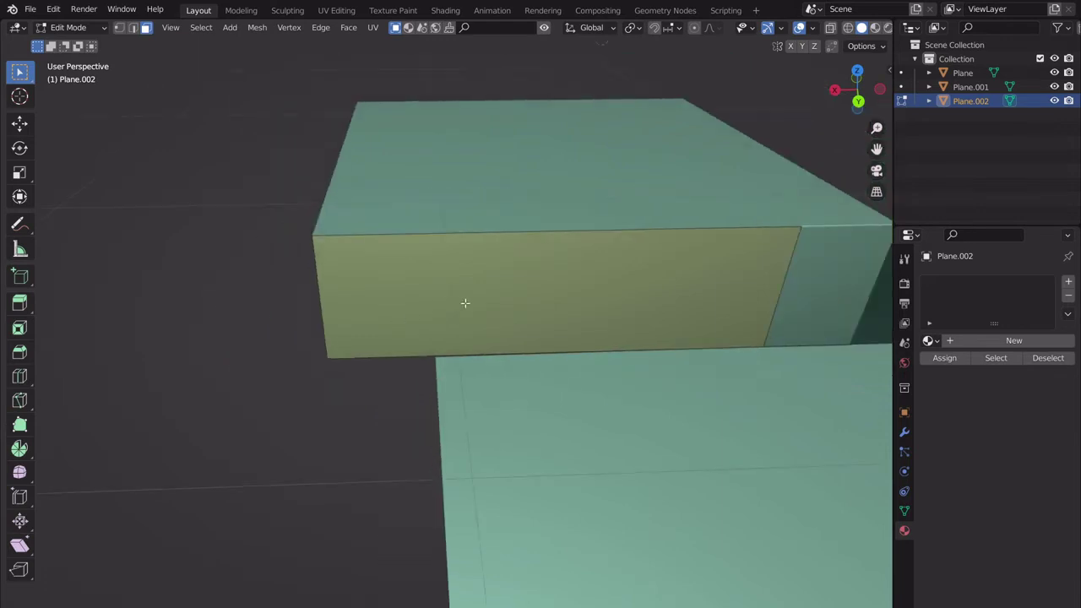
key(ctrl+r)
click(561, 244)
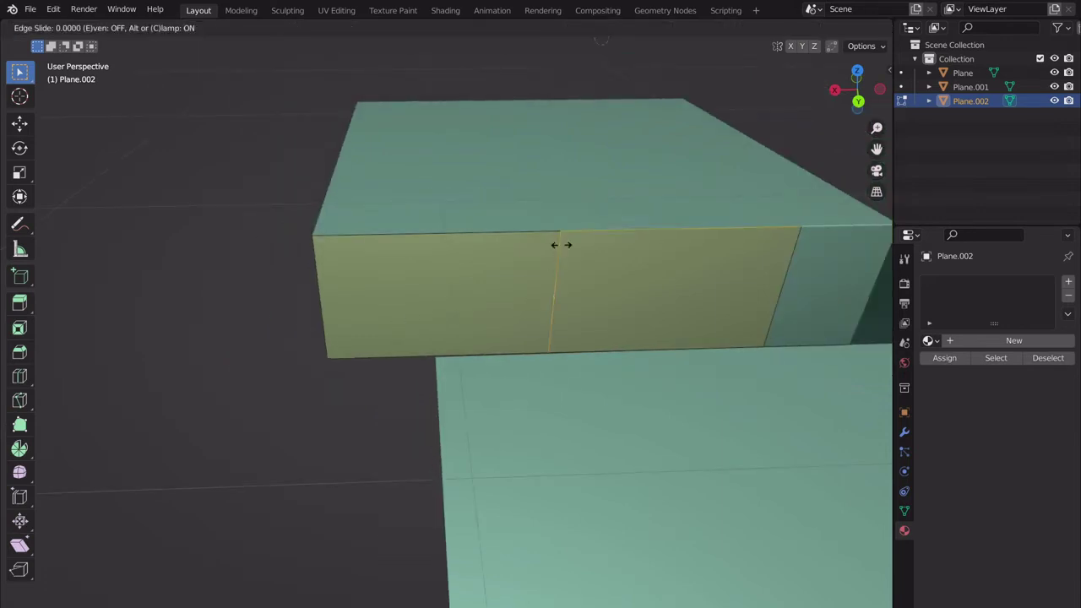
click(435, 254)
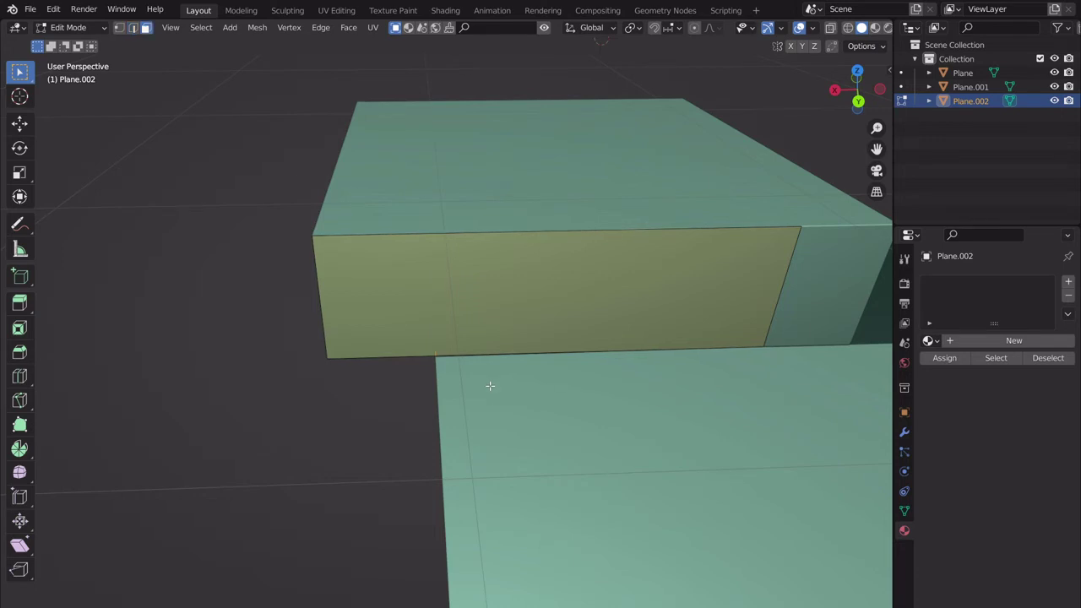
- Undo the separation of the side face and return to editing Plane.001
key(Tab)
shift+click(565, 272)
key(Tab)
key(ctrl+z)
key(ctrl+z)
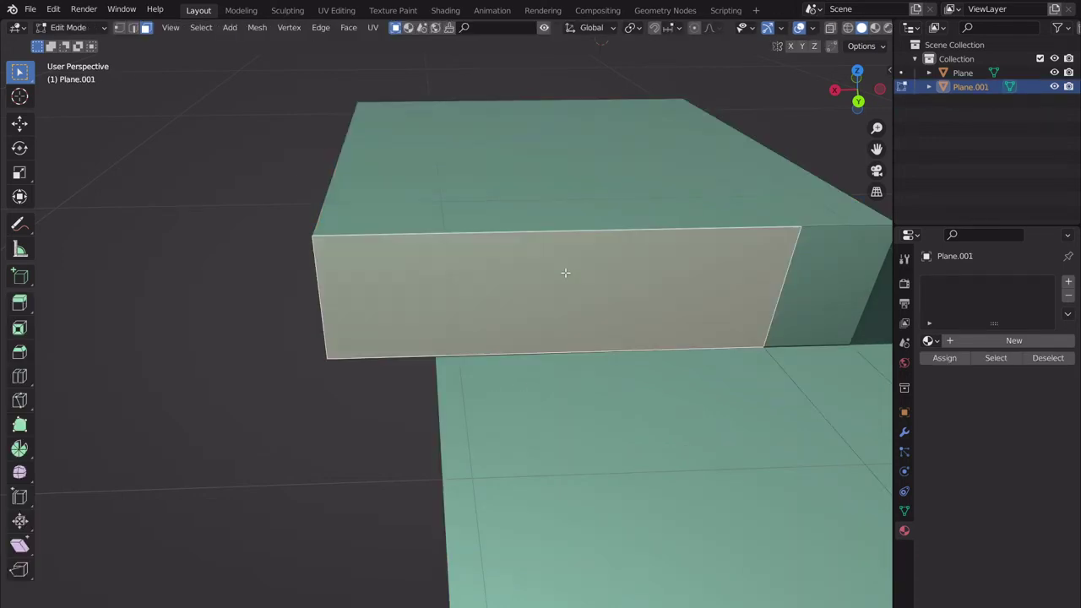
- Preview a crosswise loop cut and a horizontal loop cut around the block
key(ctrl+r)
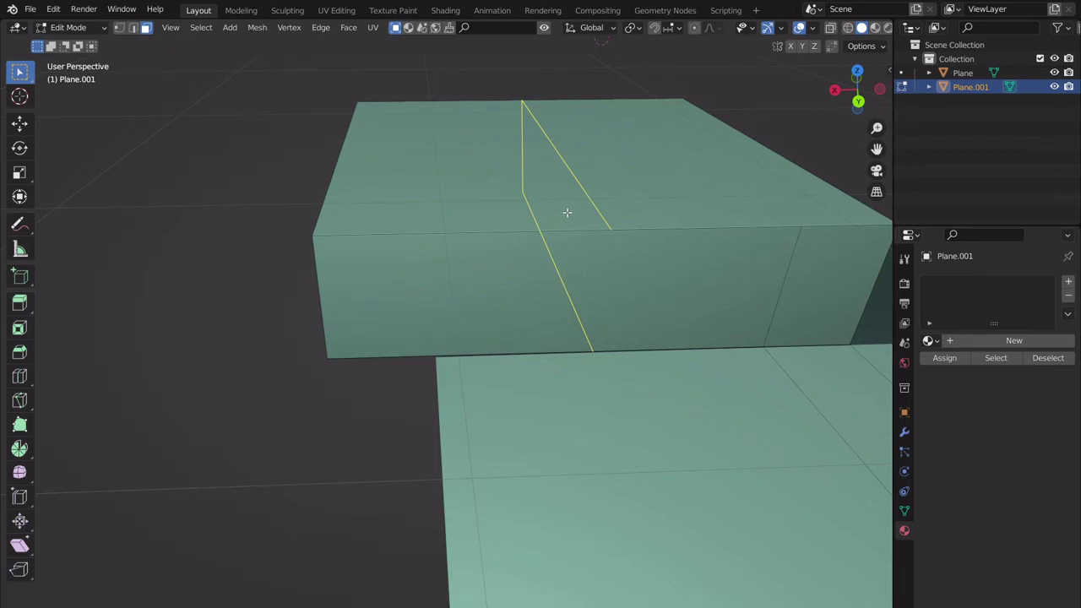
key(Escape)
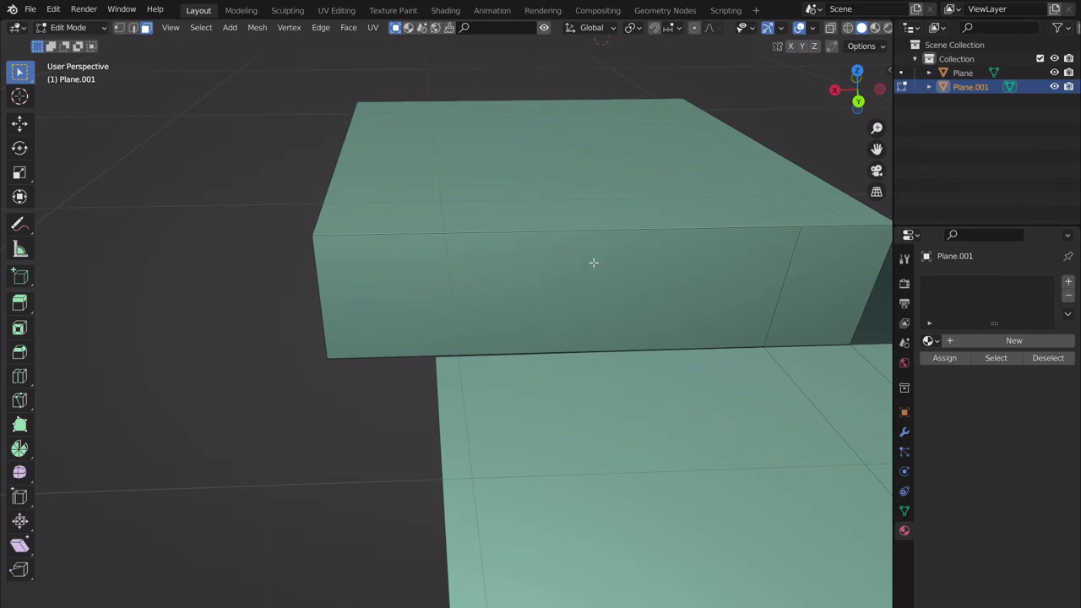
key(ctrl+r)
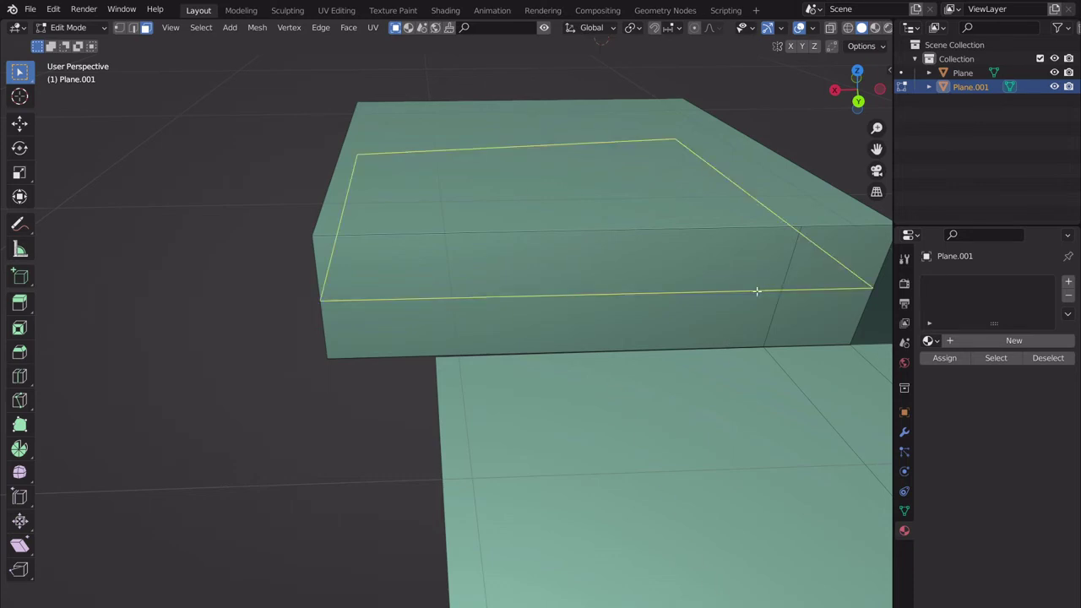
key(Escape)
- Select the block's top face and examine how it meets the side faces
middle_drag(828, 290, 618, 312)
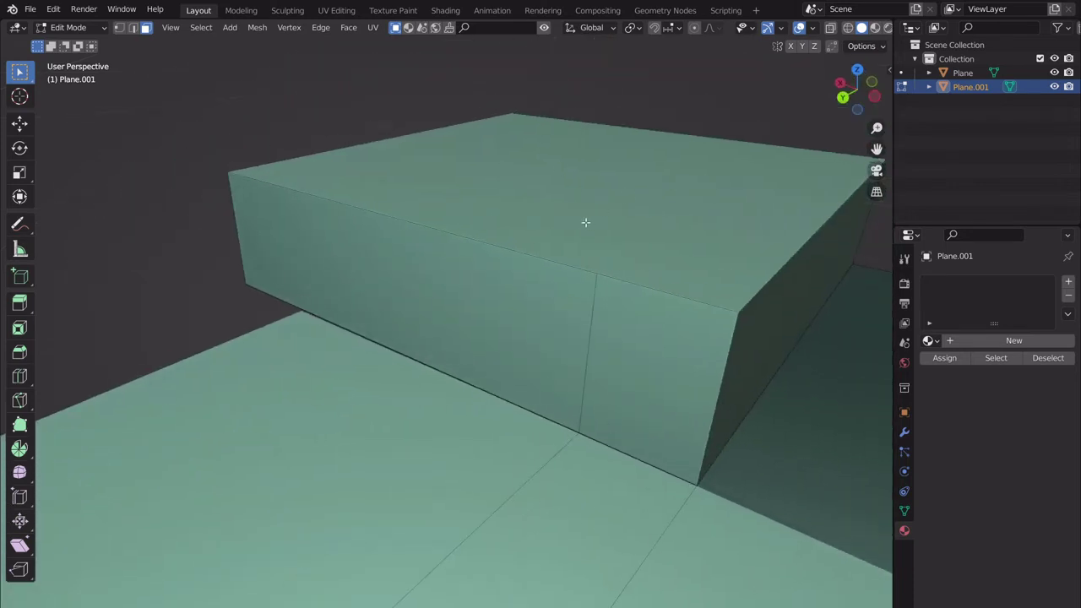
click(523, 200)
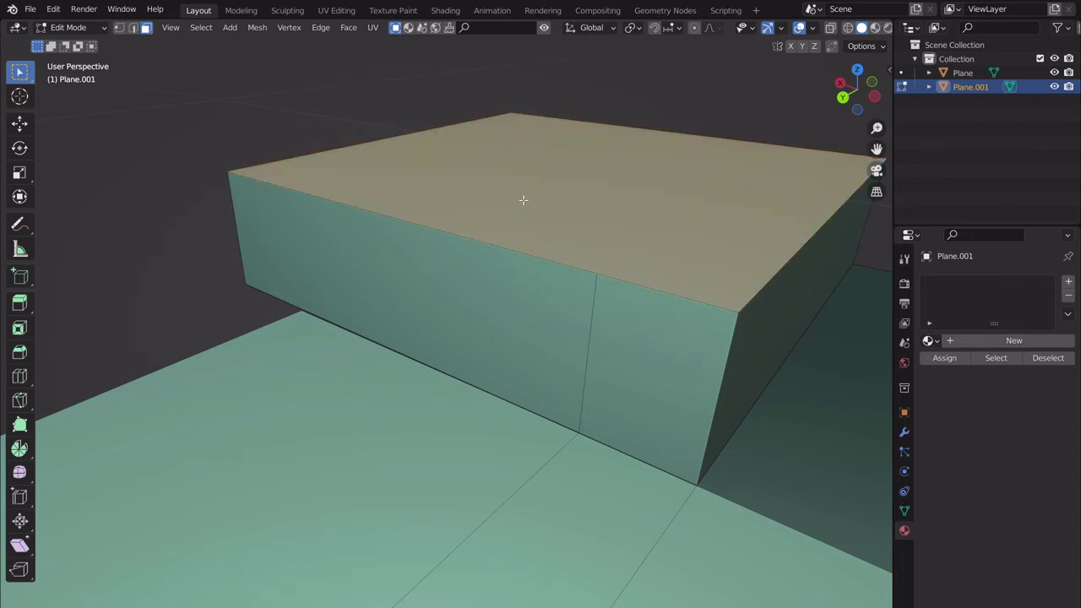
middle_drag(657, 235, 592, 344)
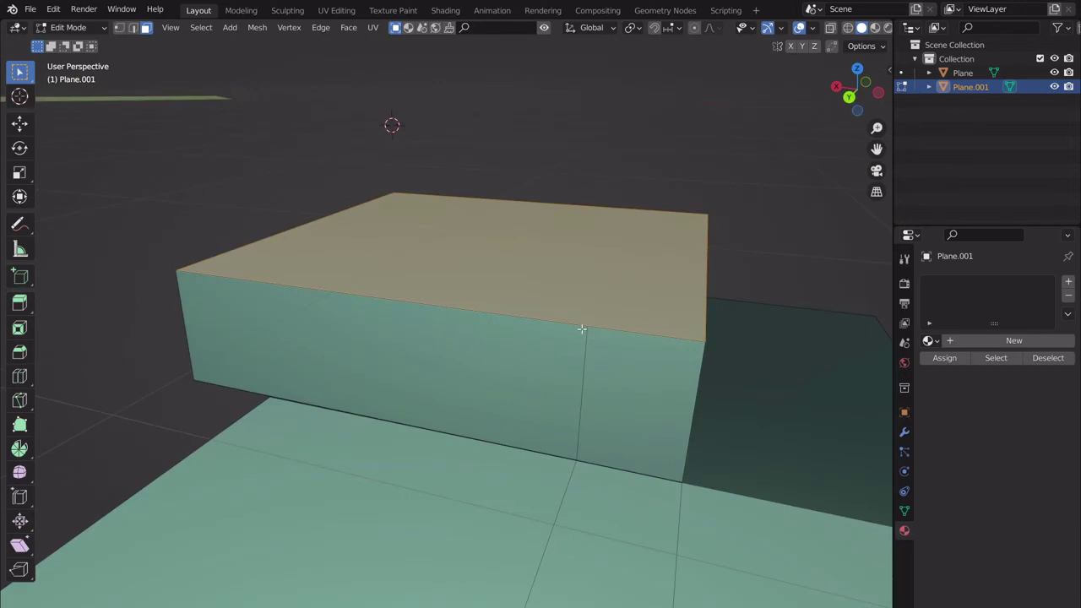
mouse_move(498, 355)
middle_down()
mouse_move(572, 360)
mouse_move(514, 365)
middle_up()
shift+middle_drag(642, 419, 530, 408)
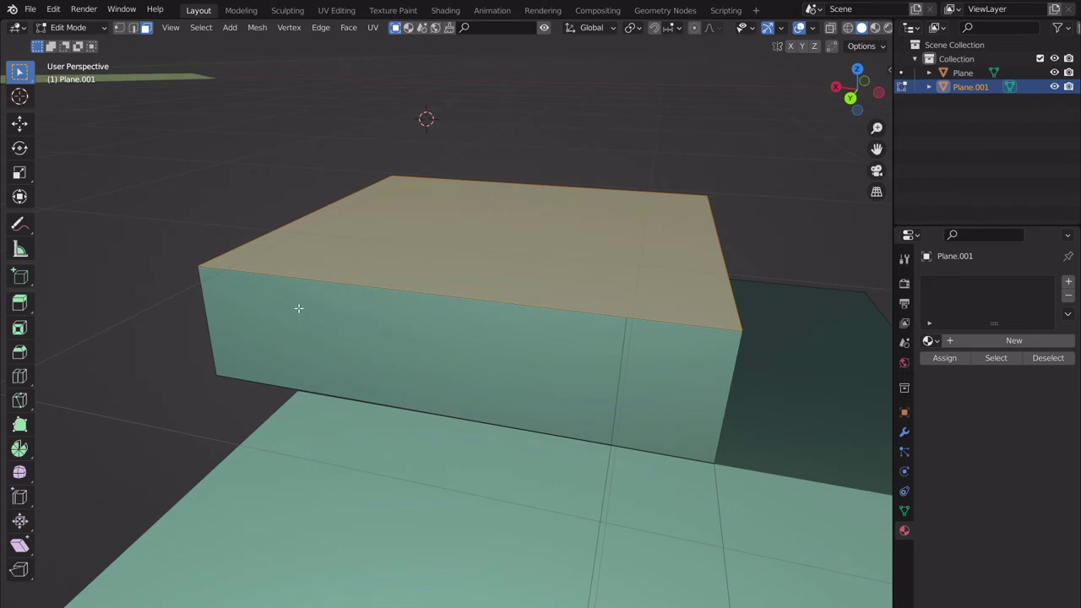
right_click(476, 176)
- Add a vertical loop cut to the block's long side face and slide it in line with the floor's outer corner
middle_drag(395, 340, 474, 372)
click(417, 336)
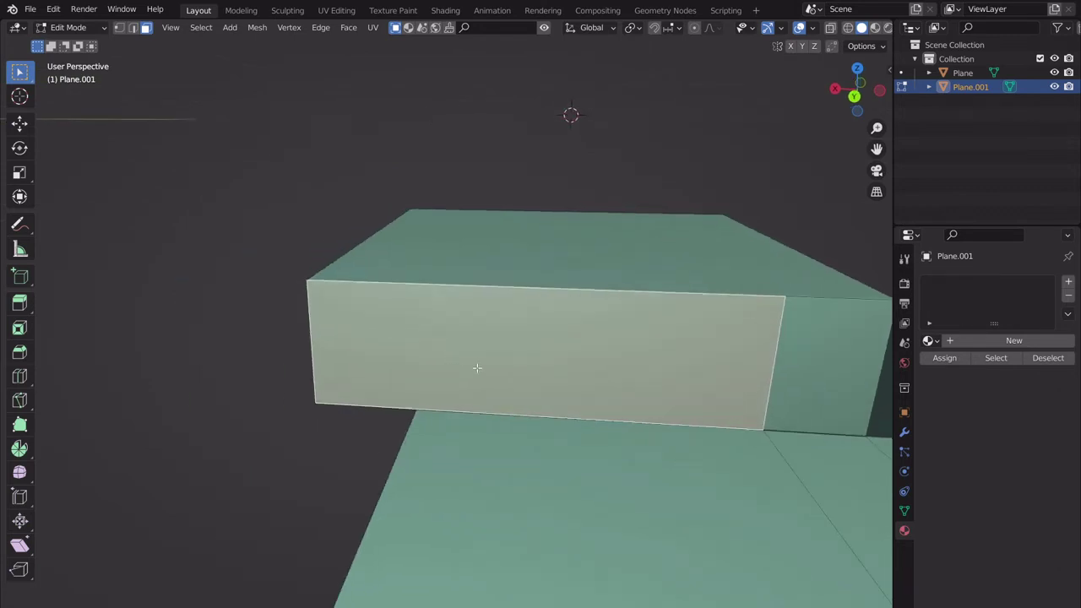
key(ctrl+r)
click(546, 296)
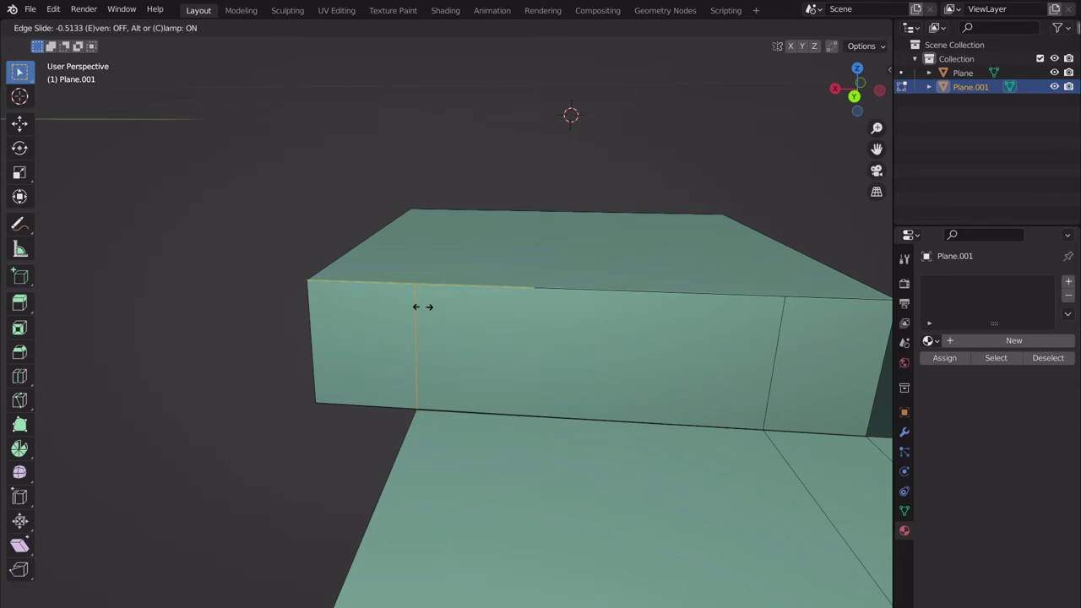
click(422, 307)
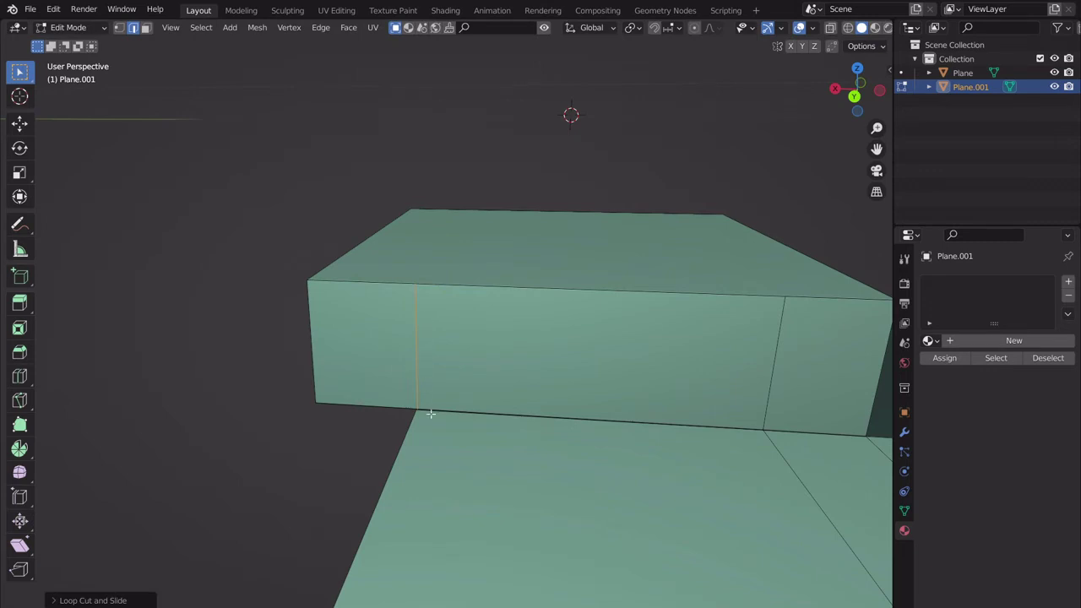
- Switch to vertex selection and merge the new edge's lower vertex with the adjacent vertex at the floor's outer corner
scroll(465, 418, up, 3)
scroll(461, 421, up, 2)
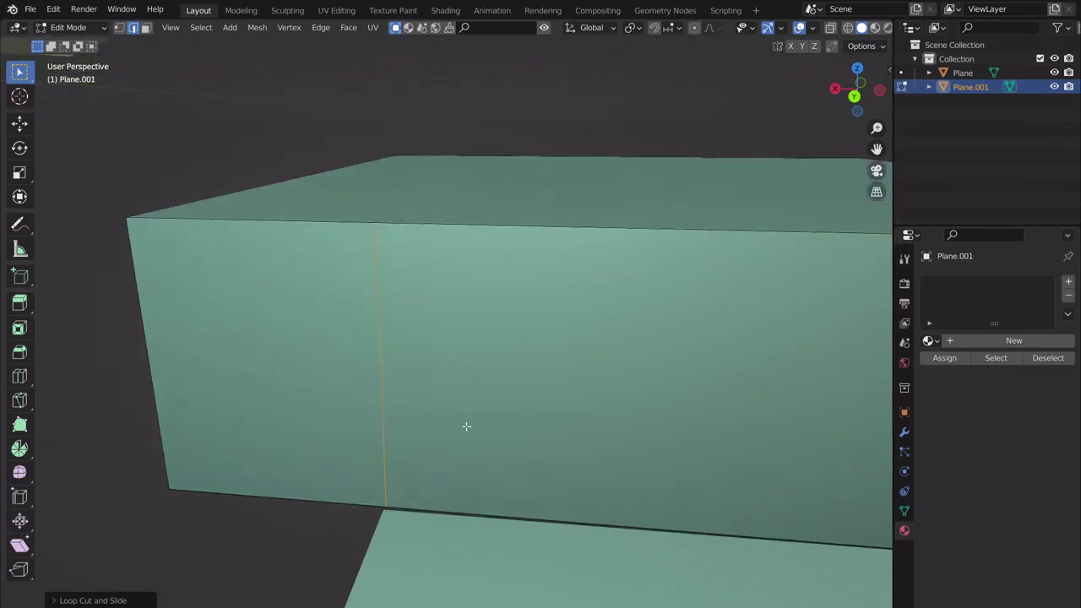
middle_drag(466, 428, 461, 374)
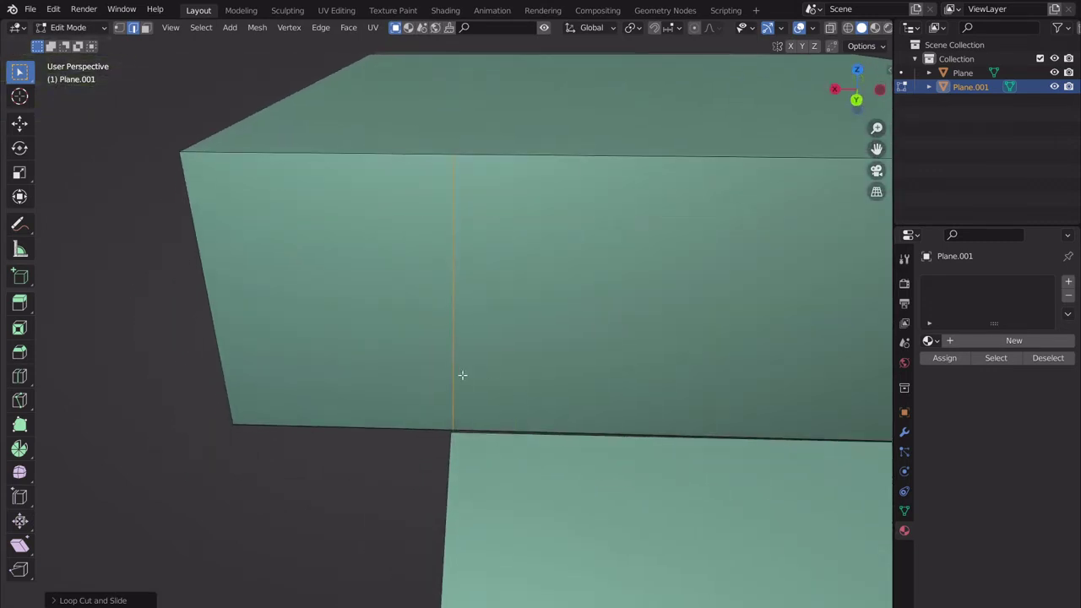
click(490, 478)
click(119, 27)
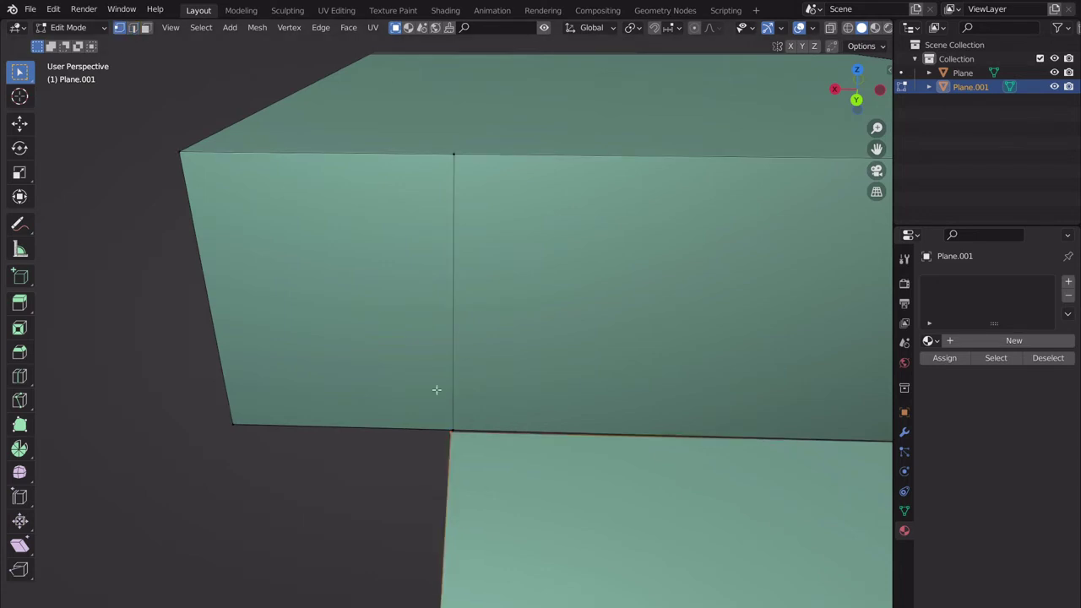
click(451, 434)
shift+click(454, 426)
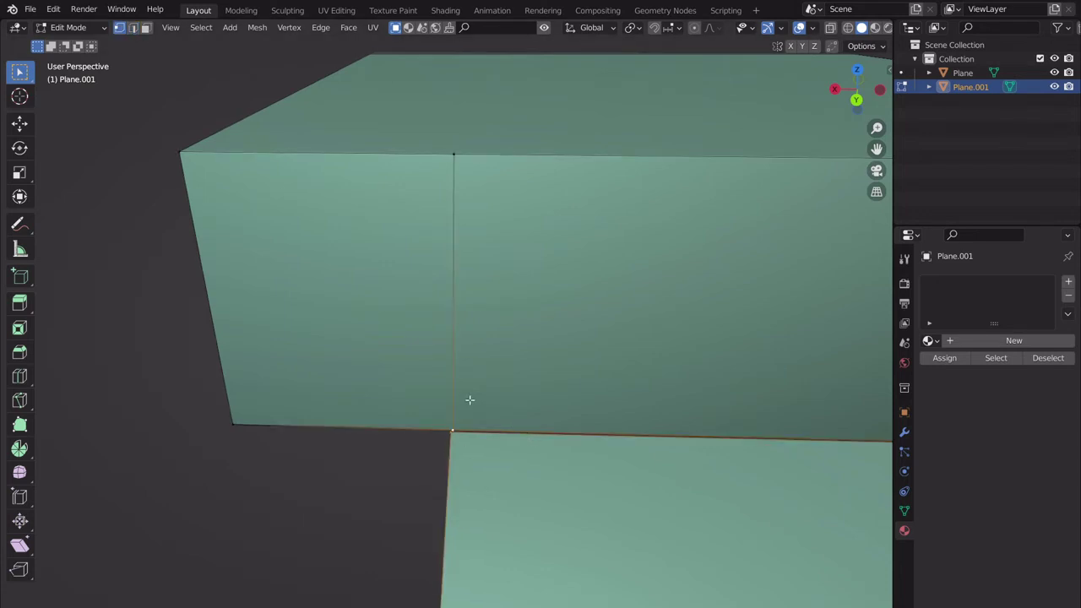
key(m)
middle_drag(487, 244, 559, 441)
shift+click(559, 439)
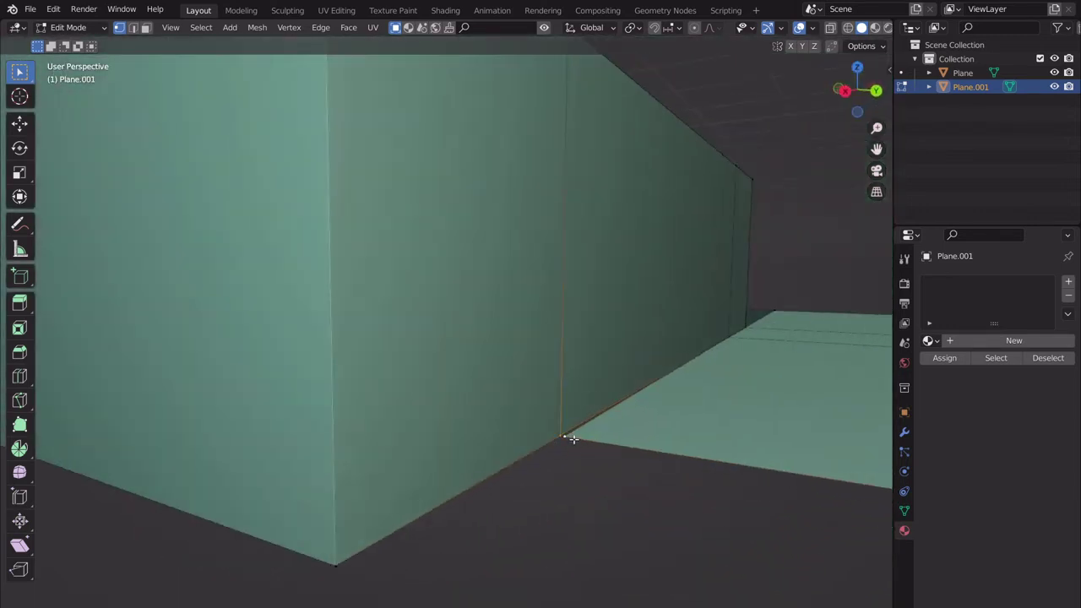
key(m)
click(598, 438)
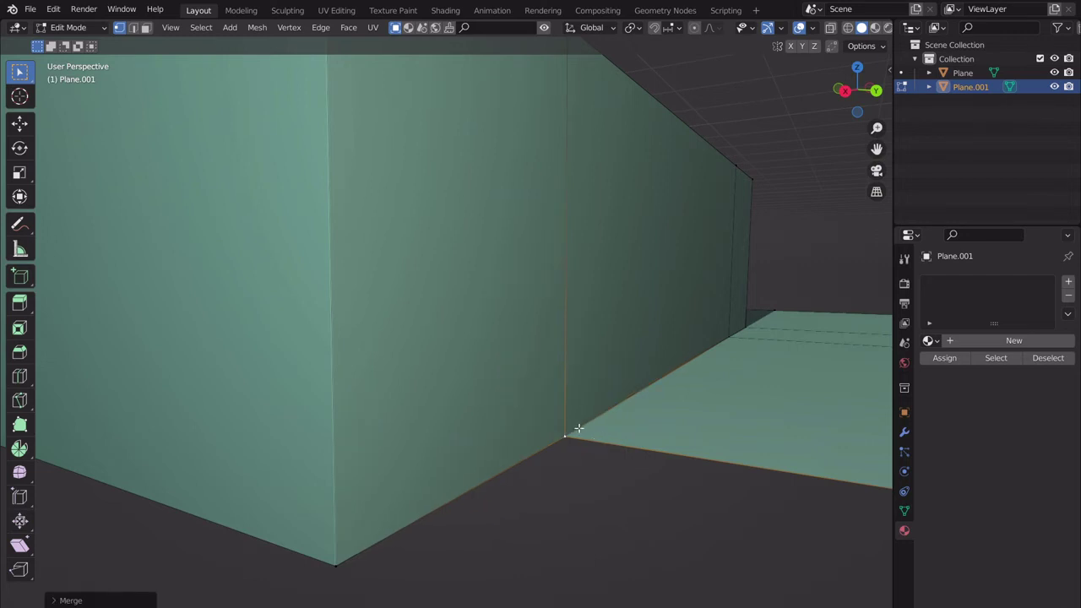
middle_drag(579, 429, 490, 320)
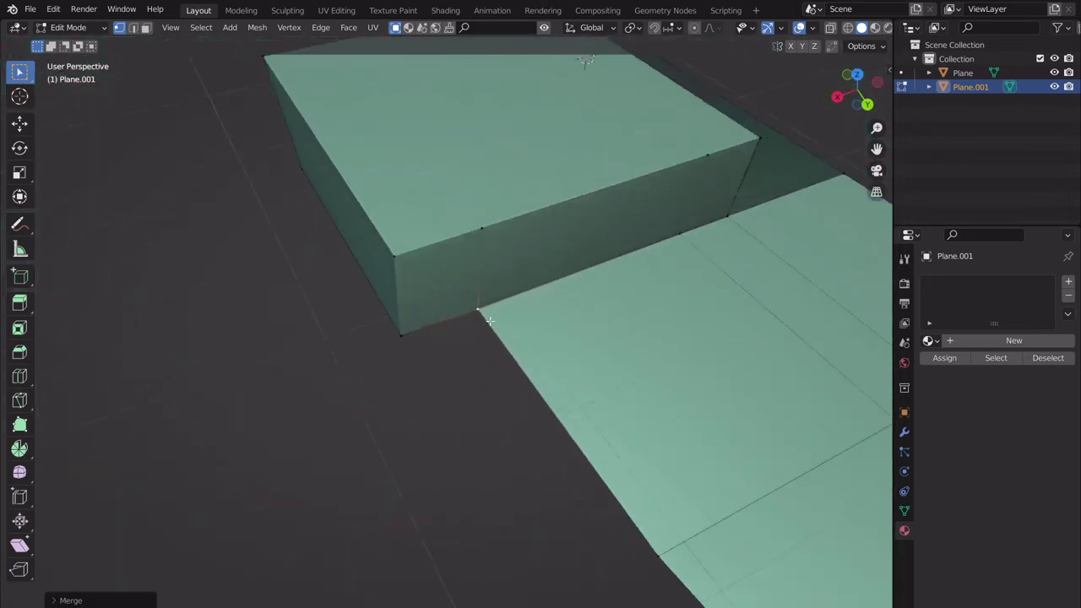
- Try filling the corner between the block and the floor's side edge with a quad, and delete the added geometry
scroll(490, 321, down, 1)
key(ctrl+z)
key(ctrl+z)
key(g)
right_click(488, 321)
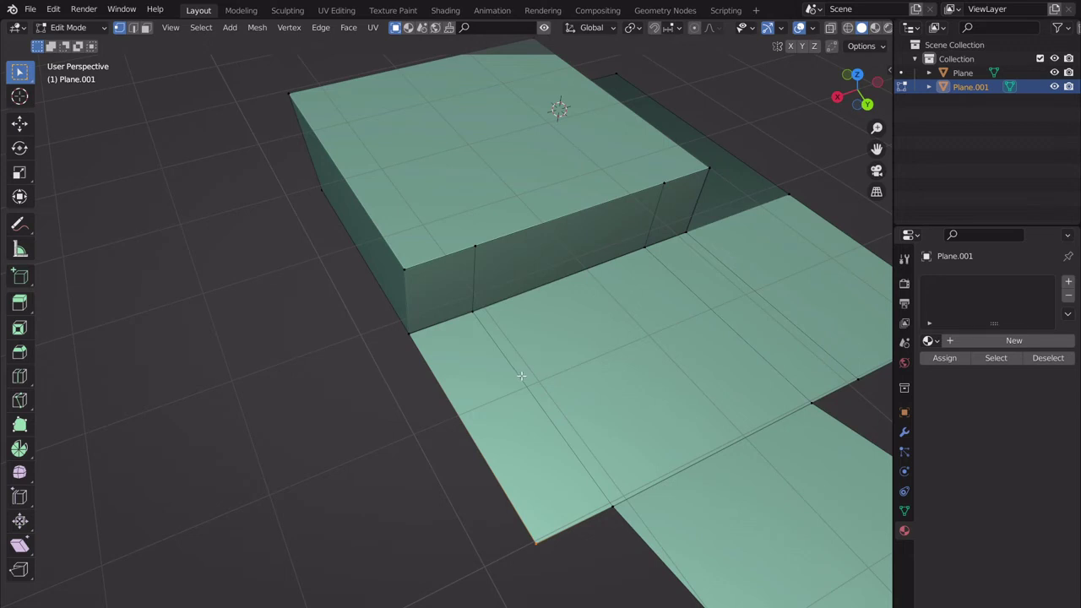
key(x)
click(539, 407)
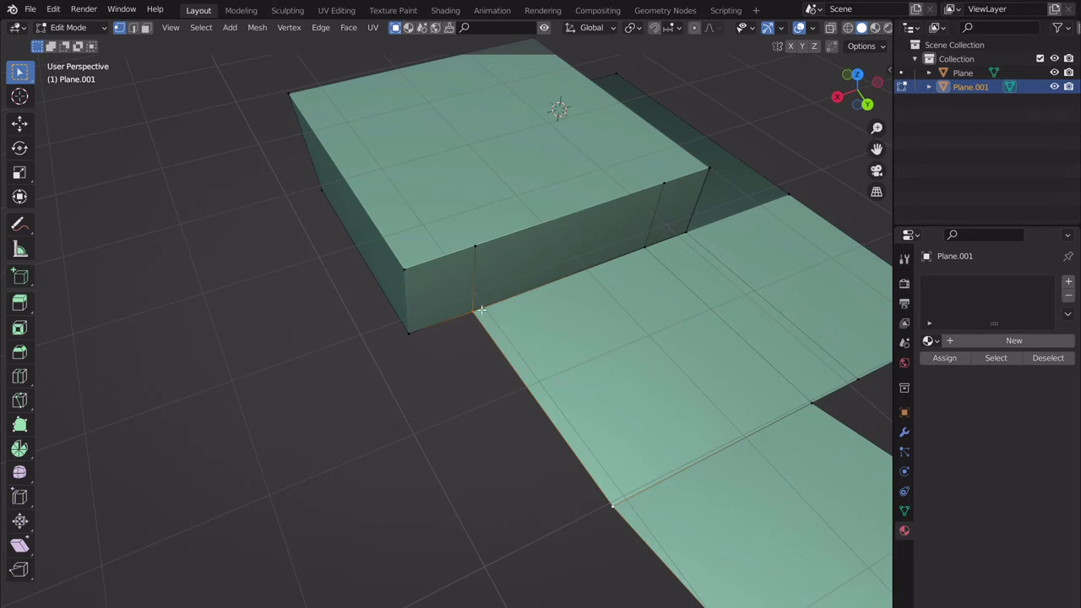
- Extrude the floor's side edge about 0.92 m along X to meet the block's lower corner, and undo the extrusion
key(g)
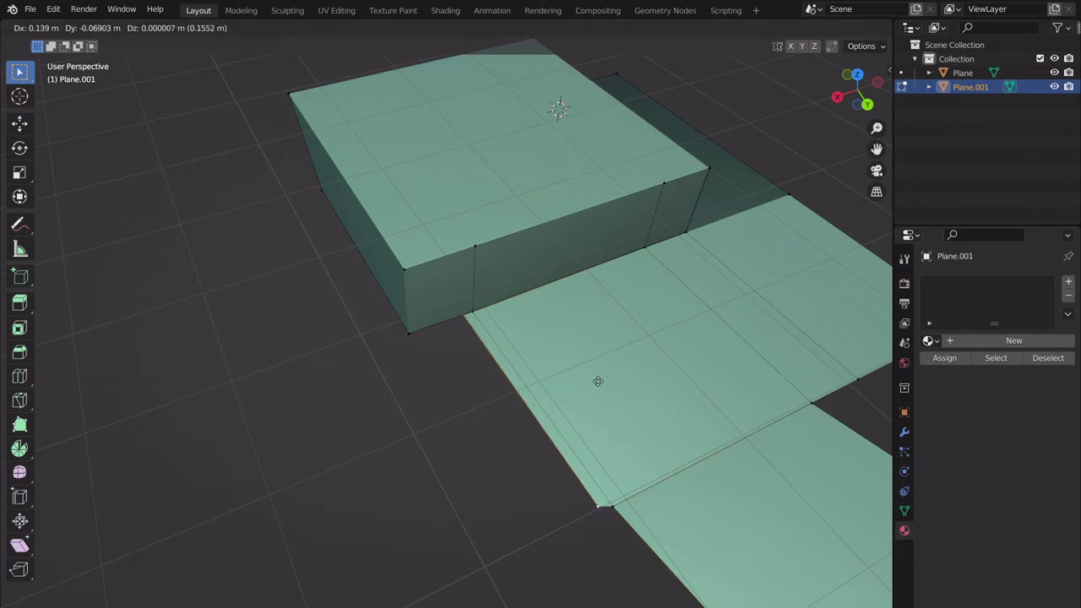
key(x)
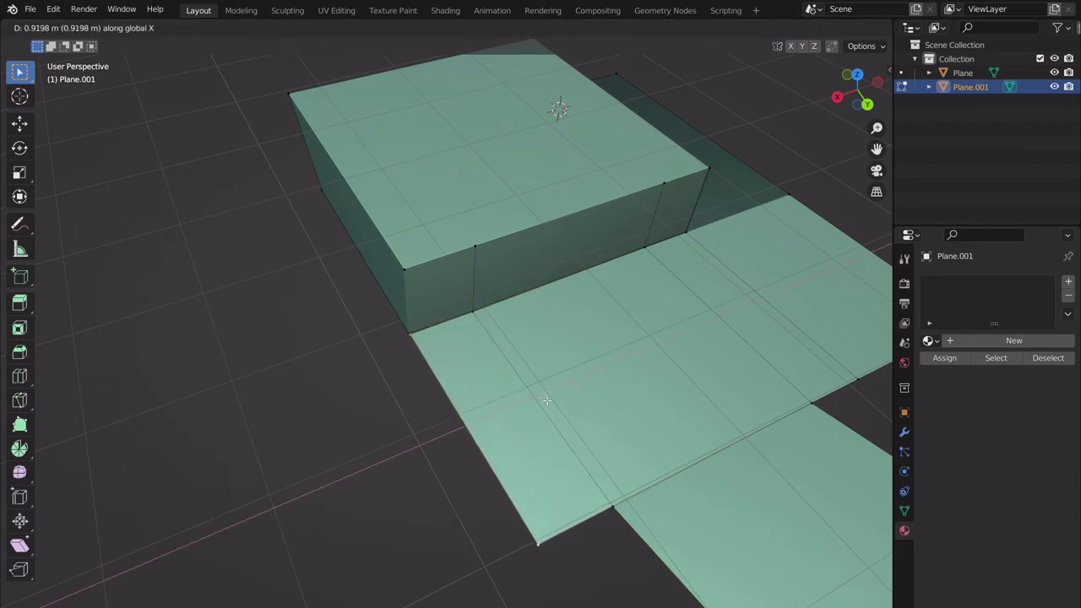
click(546, 401)
scroll(425, 360, up, 6)
middle_drag(426, 360, 469, 389)
scroll(468, 389, down, 3)
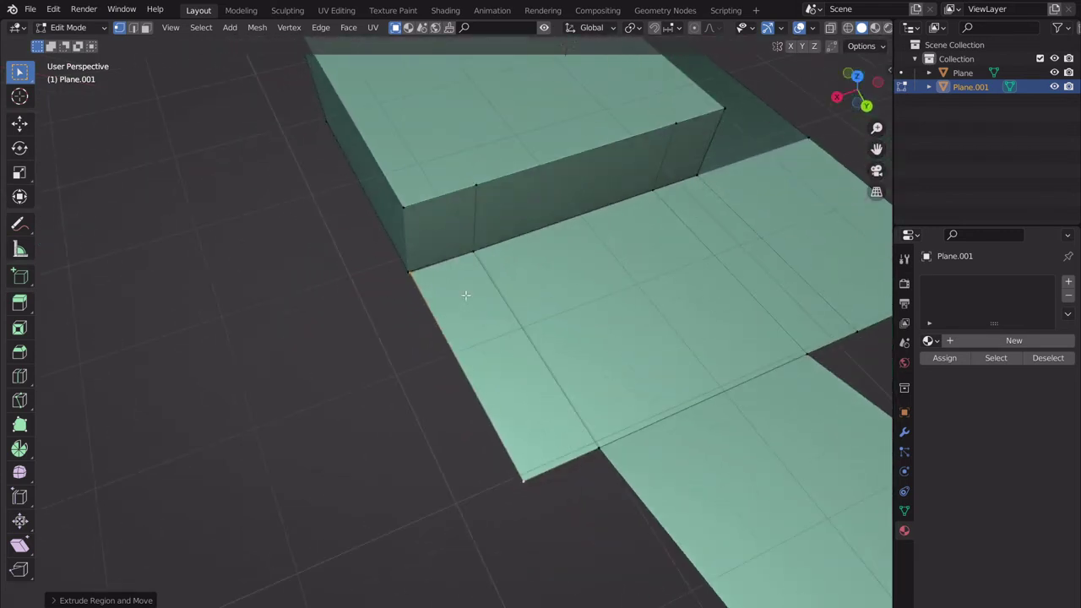
key(ctrl+z)
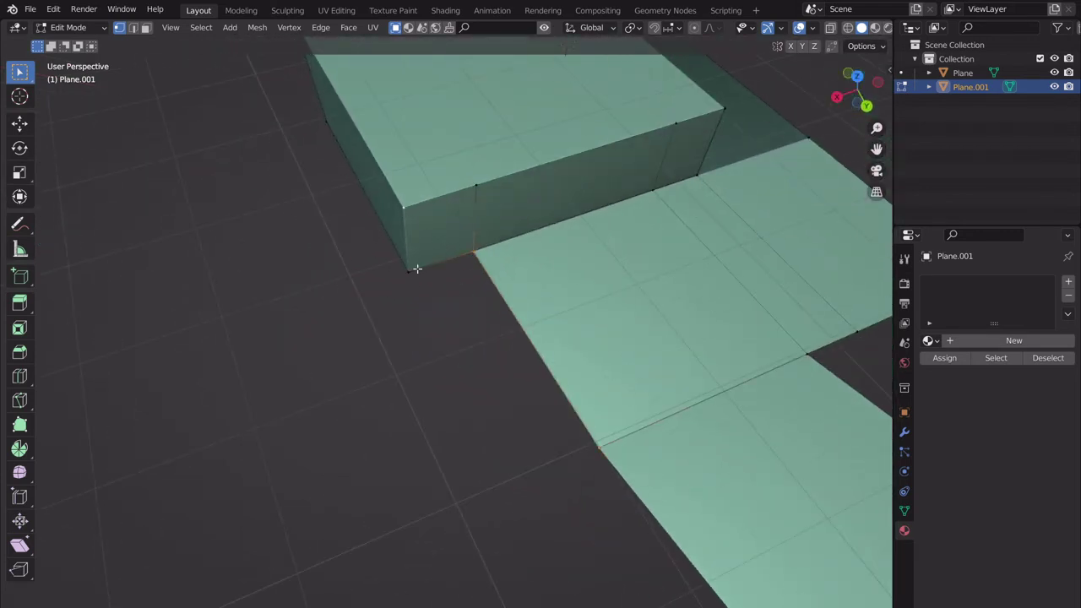
- Move the block's vertical corner edge about -1.92 m along the Y axis
key(g)
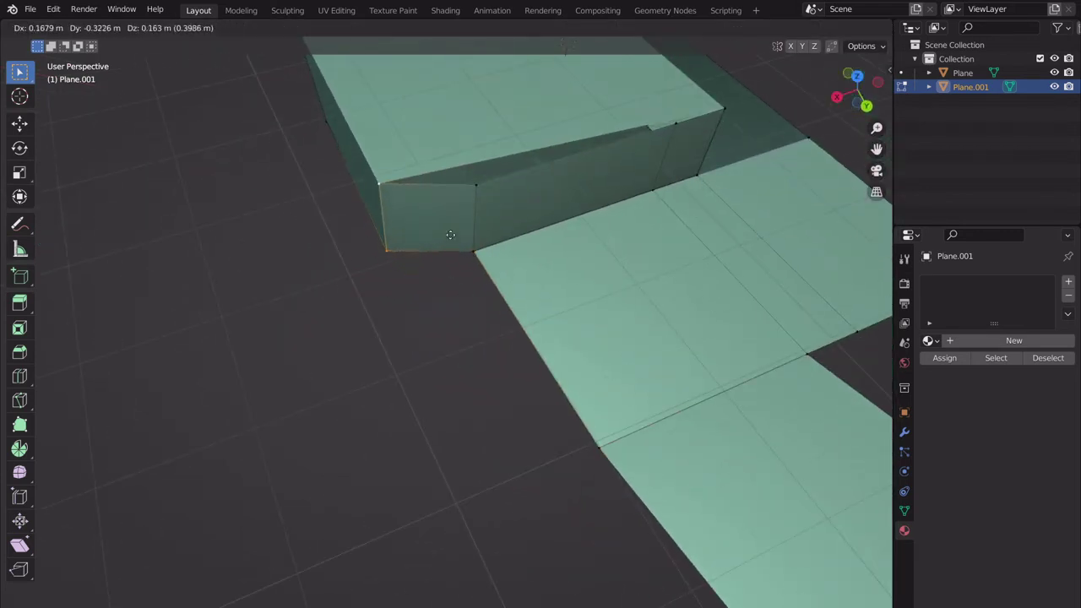
key(x)
key(y)
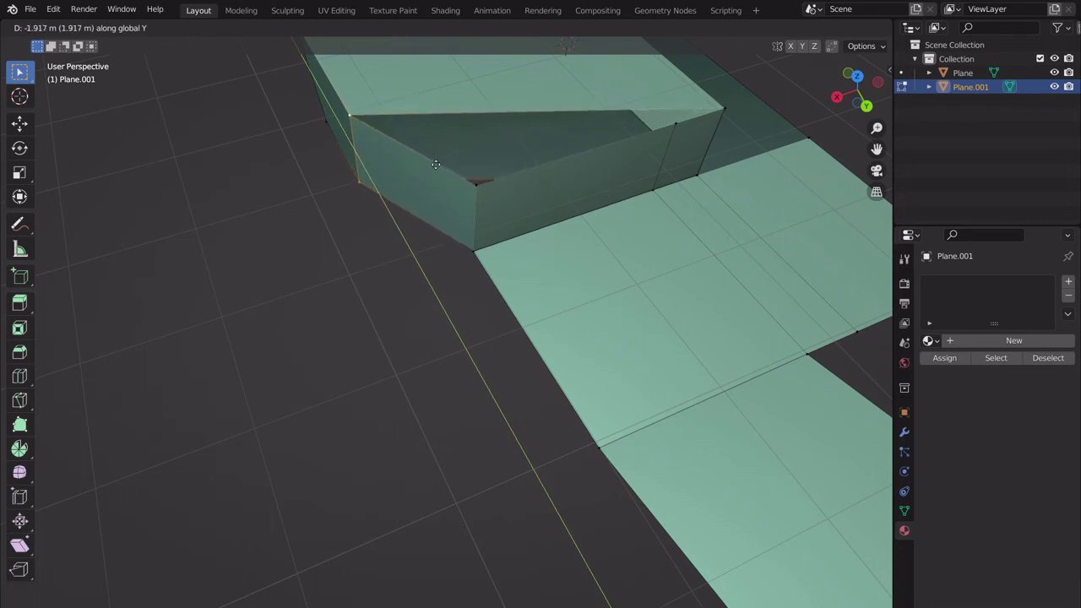
click(436, 164)
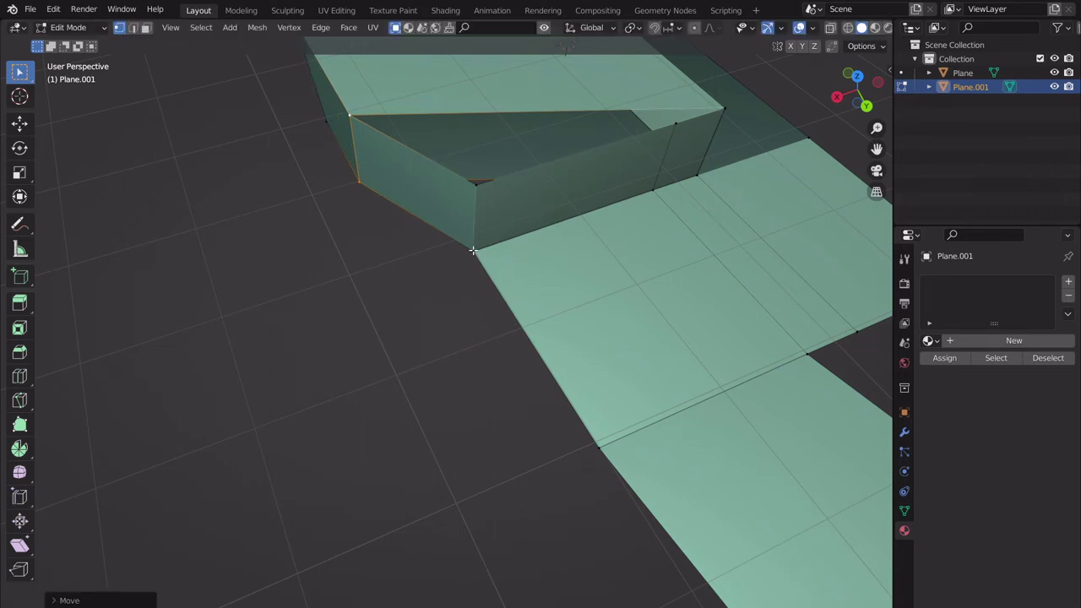
- Extrude the floor's side edge about 1.12 m outward along the X axis
alt+click(600, 446)
key(g)
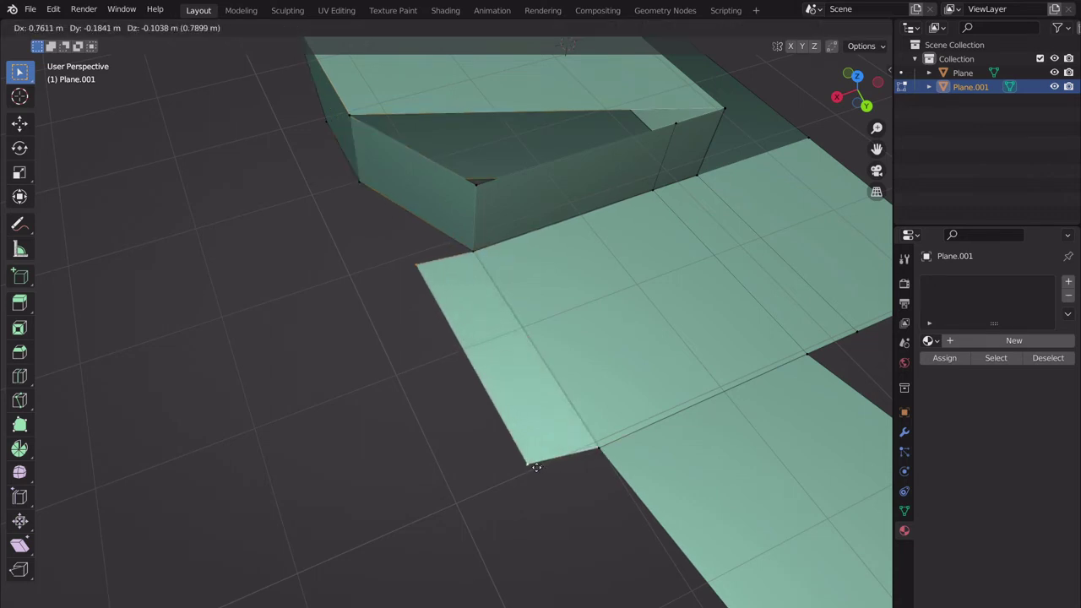
key(y)
key(x)
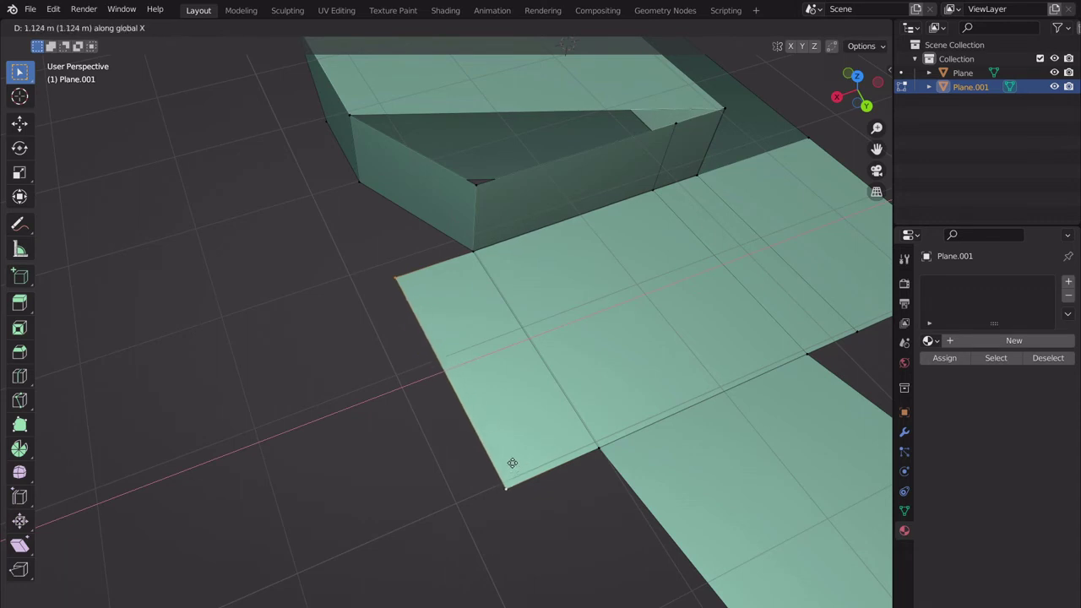
click(513, 461)
- Fill the triangular gap between the block's moved lower corner, the shared floor vertex and the extruded strip's inner corner
shift+click(359, 180)
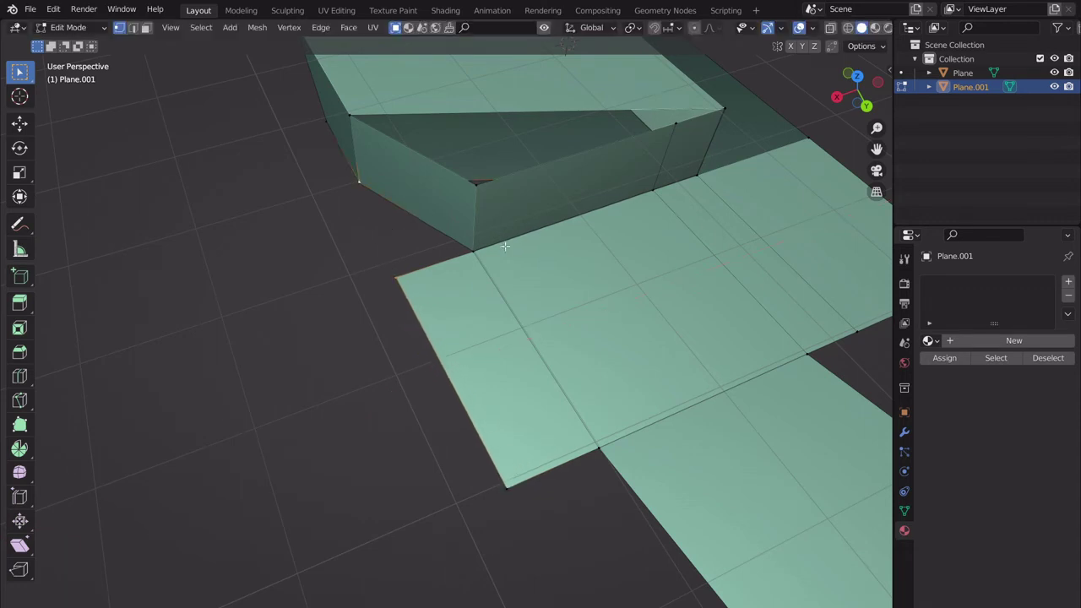
shift+click(474, 252)
key(f)
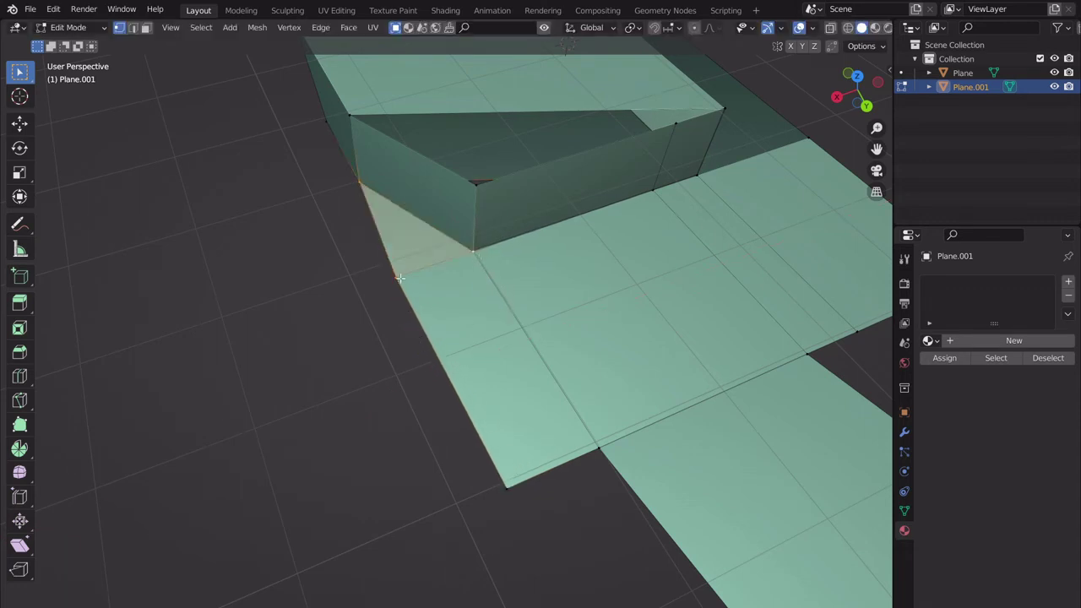
- Select the outer edge of the extruded floor strip and shift it slightly along the X axis
click(494, 494)
shift+click(396, 288)
key(g)
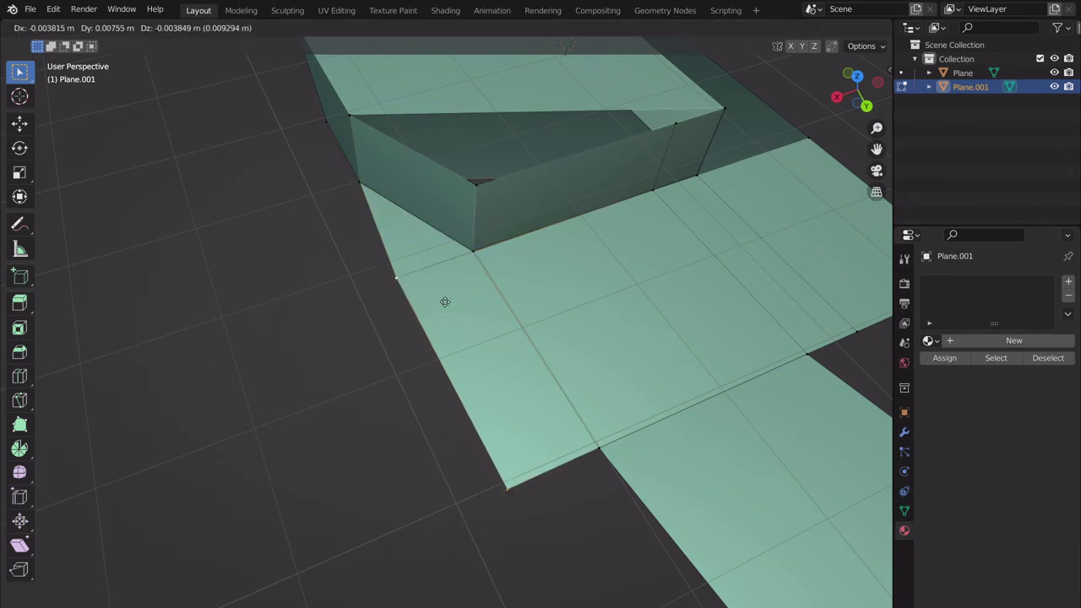
key(x)
click(463, 300)
- Undo the strip's edge shift, the triangular face, the floor extrusion and the move of the block's corner edge
scroll(469, 313, up, 1)
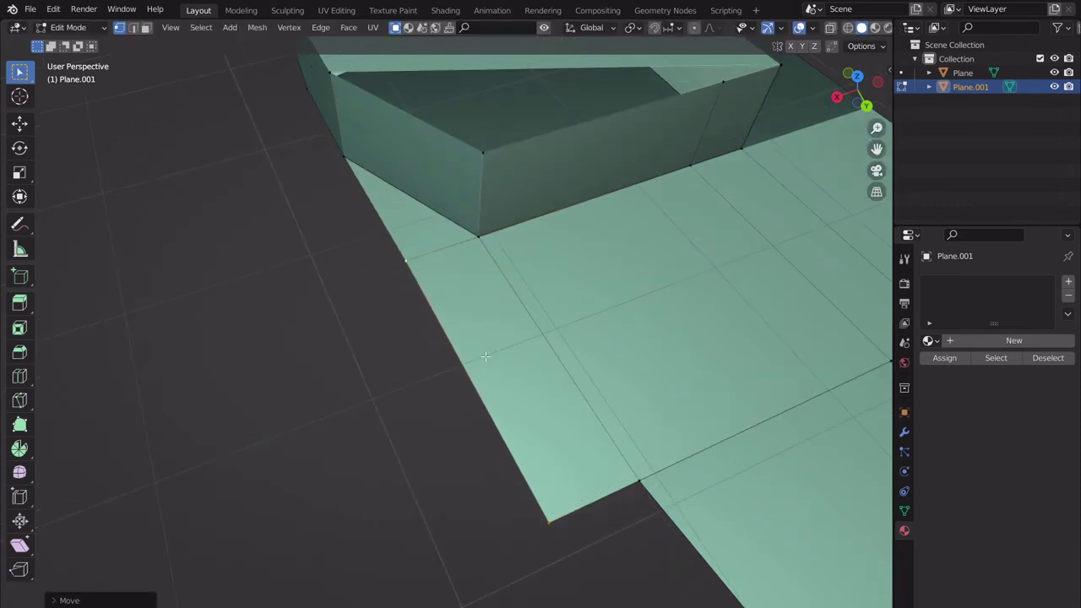
middle_drag(485, 355, 487, 342)
key(ctrl+z)
key(ctrl+z)
key(ctrl+z)
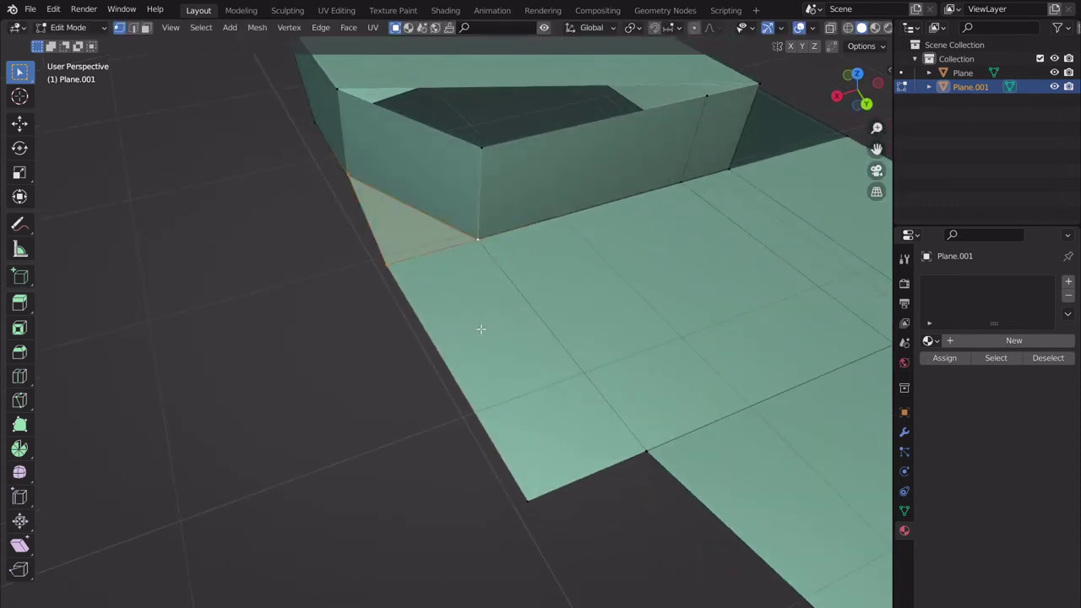
key(ctrl+z)
key(ctrl+z)
key(ctrl+z)
key(ctrl+z)
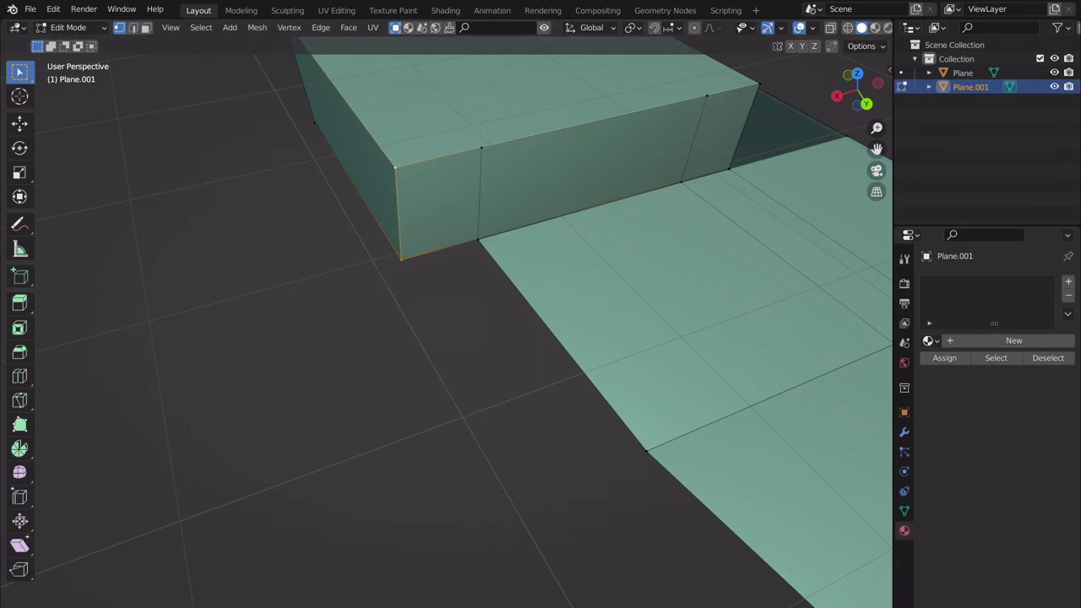
- Switch to the web browser and search for "f2 addon blender" in a new tab
key(super)
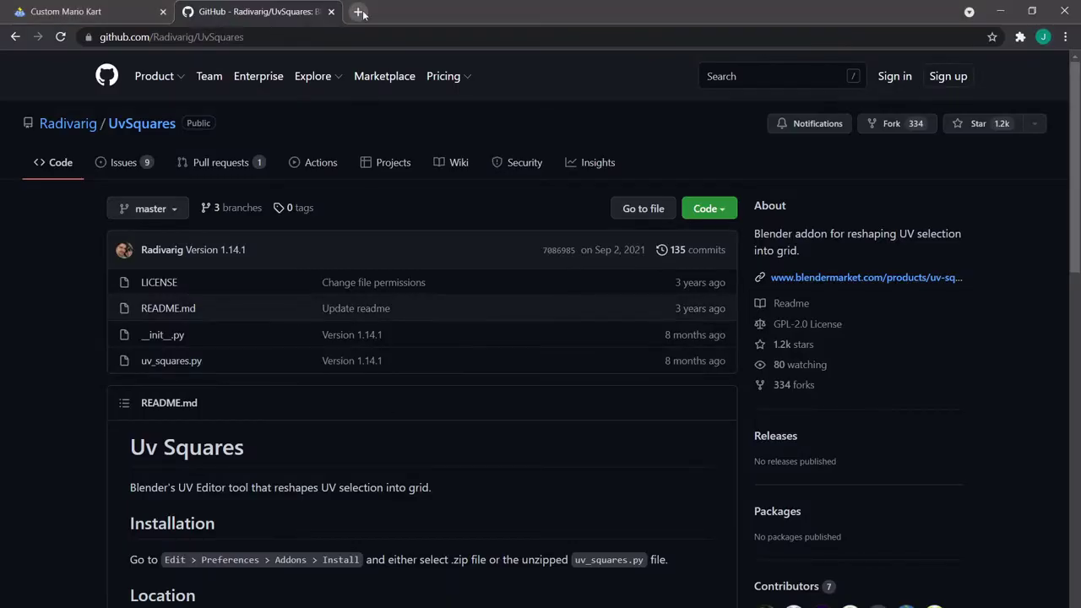
key(ctrl+t)
text(f)
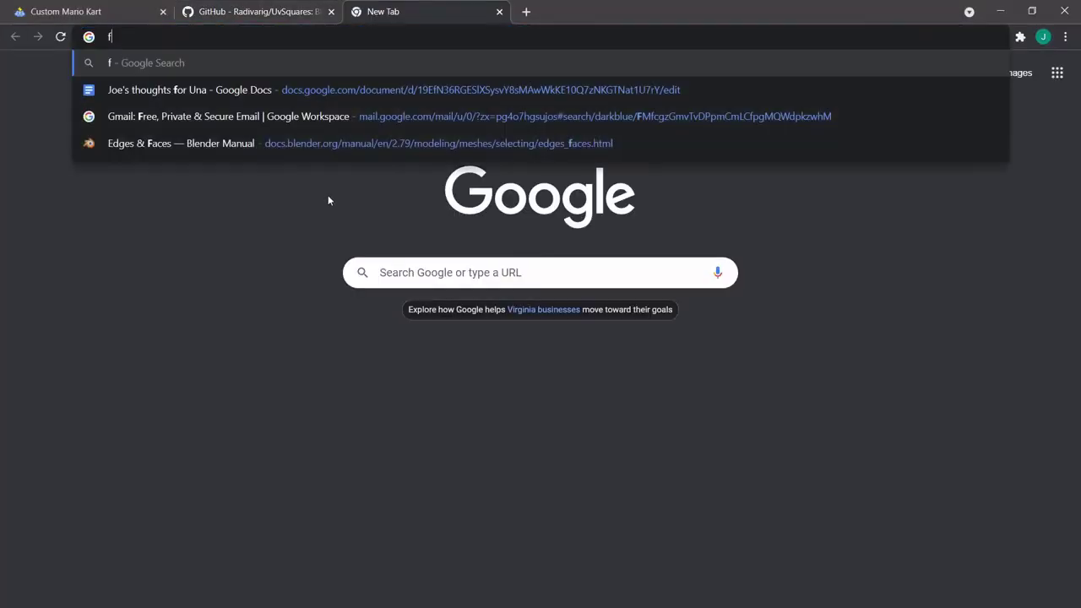
text(2 addon)
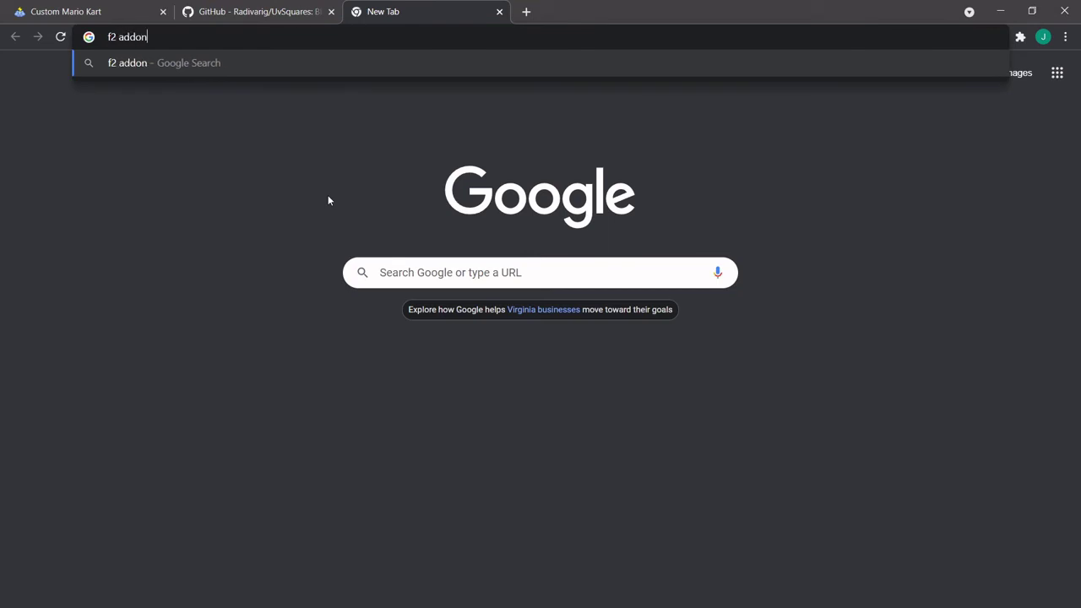
text( blede)
key(BackSpace)
key(BackSpace)
key(BackSpace)
text(e)
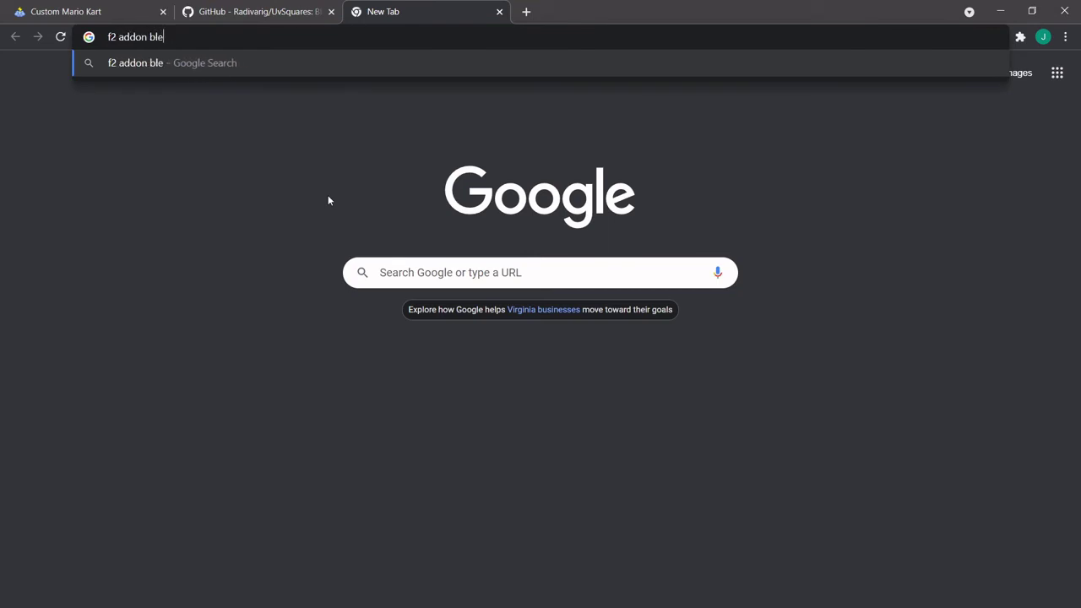
text(nder)
key(Return)
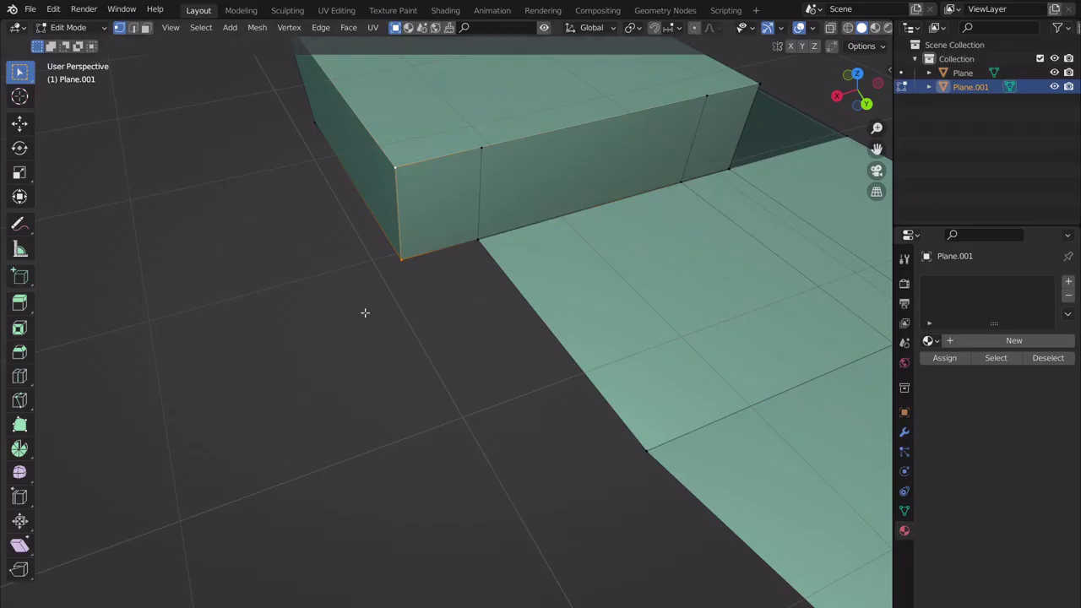
- Switch back to Blender, search the add-on preferences for "f2" to check whether it is enabled, and close the preferences
click(53, 10)
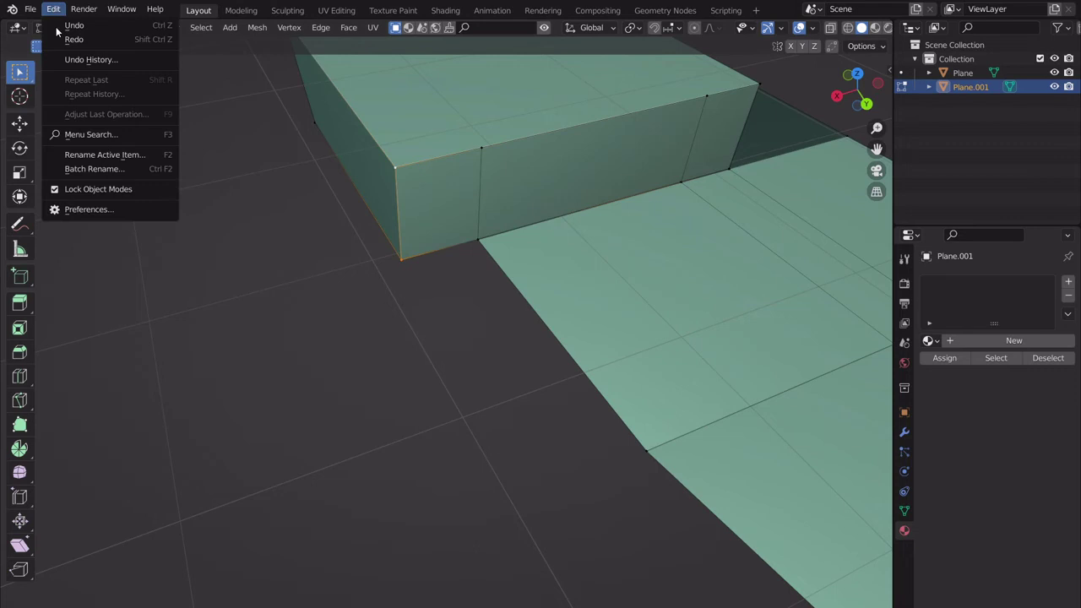
click(101, 210)
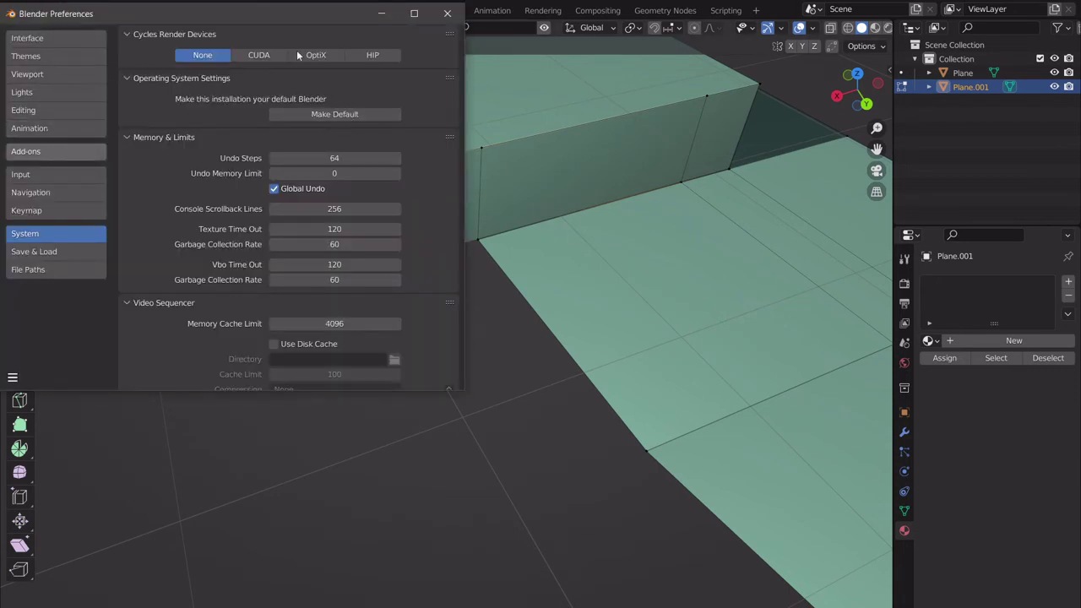
click(49, 153)
click(397, 54)
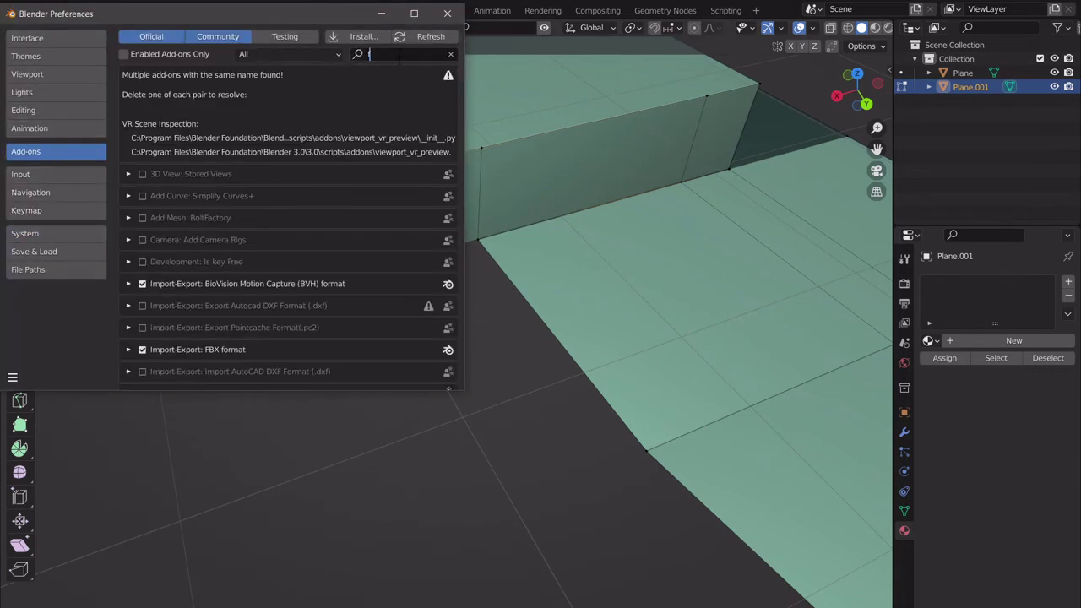
text(f2)
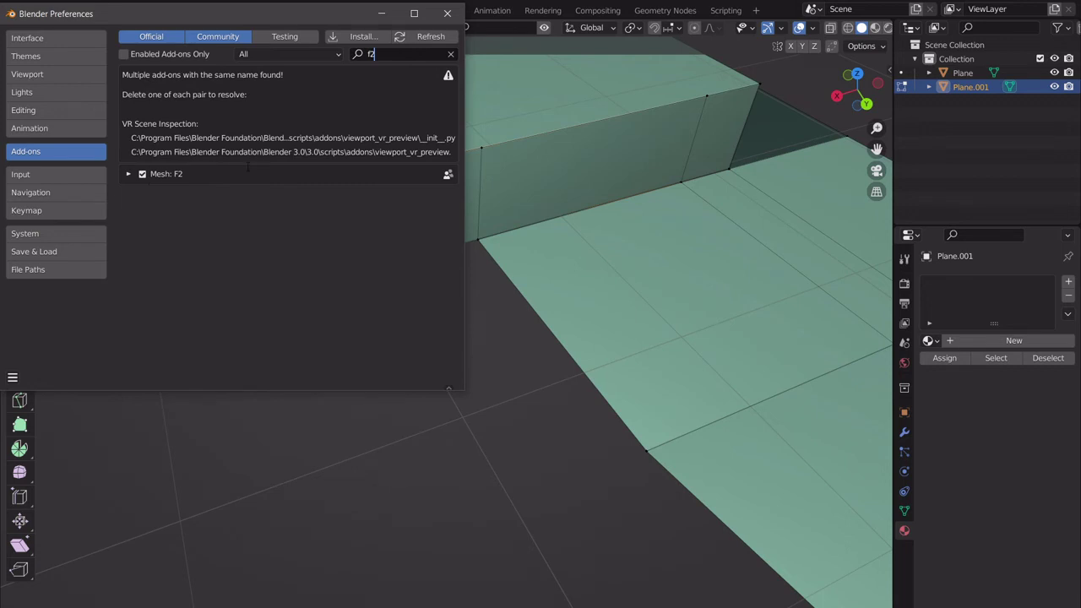
click(447, 14)
- Fill a triangle between the shared corner vertex, the floor's next outer vertex and the block's lower corner, and undo it
click(477, 241)
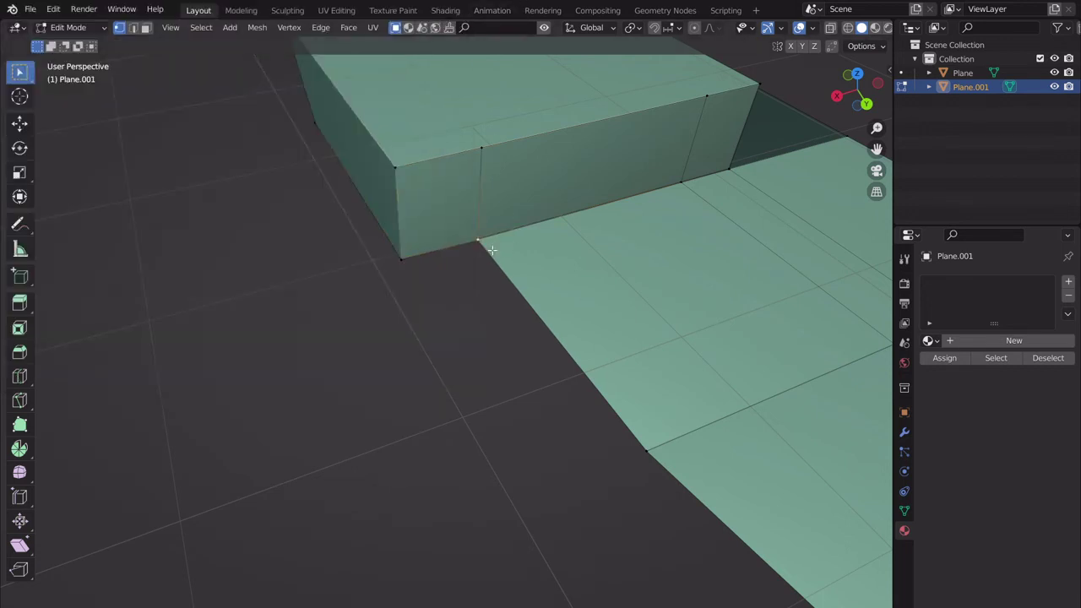
scroll(539, 310, down, 5)
scroll(542, 317, up, 5)
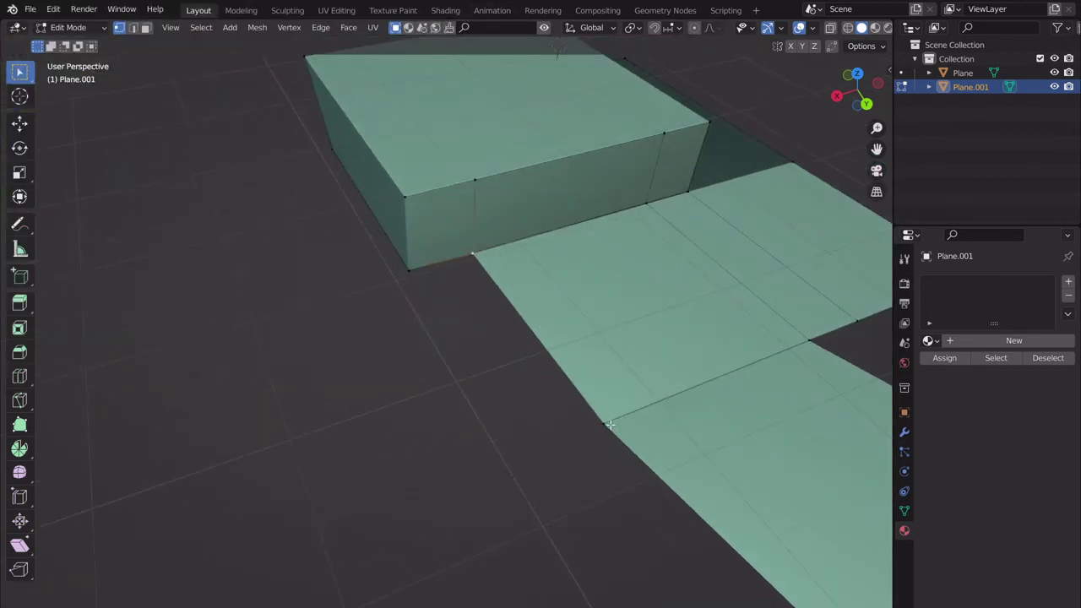
scroll(611, 425, up, 2)
shift+click(702, 484)
shift+click(392, 250)
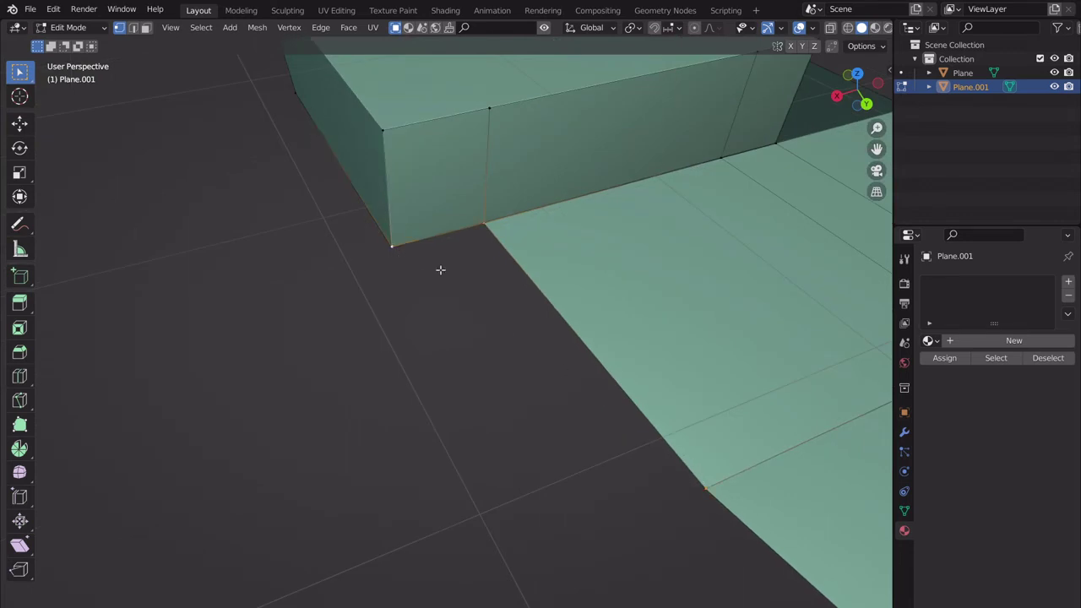
scroll(516, 307, down, 2)
scroll(533, 321, up, 2)
scroll(535, 313, down, 1)
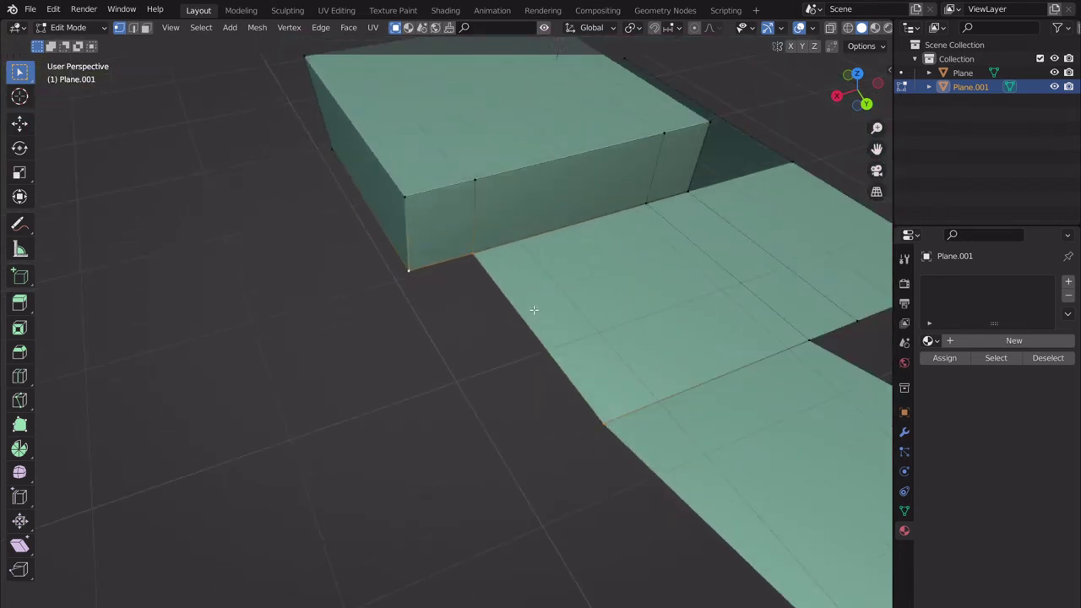
key(f)
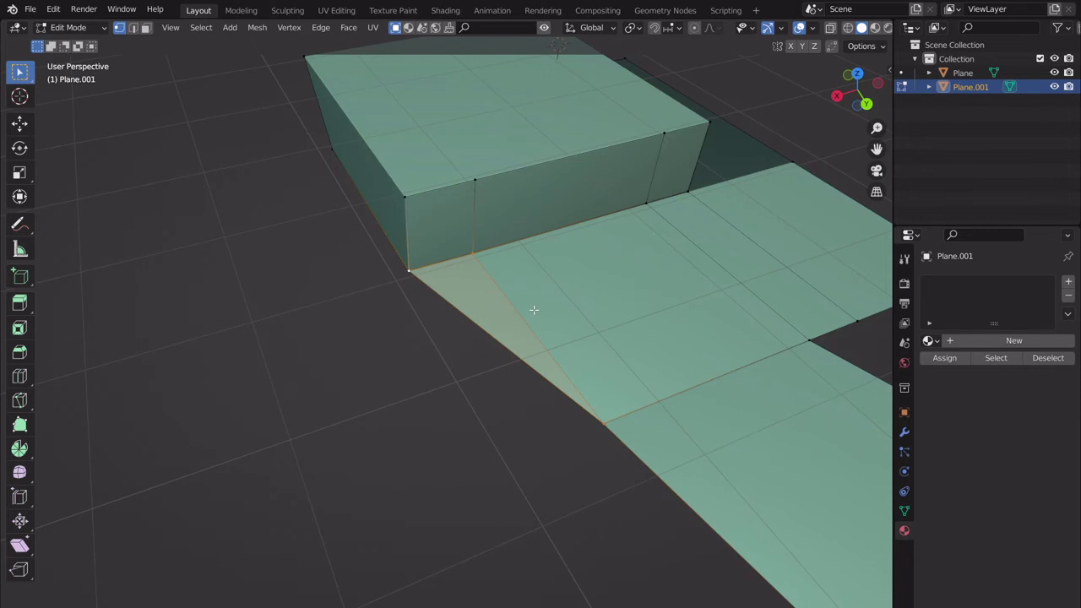
key(ctrl+z)
key(ctrl+z)
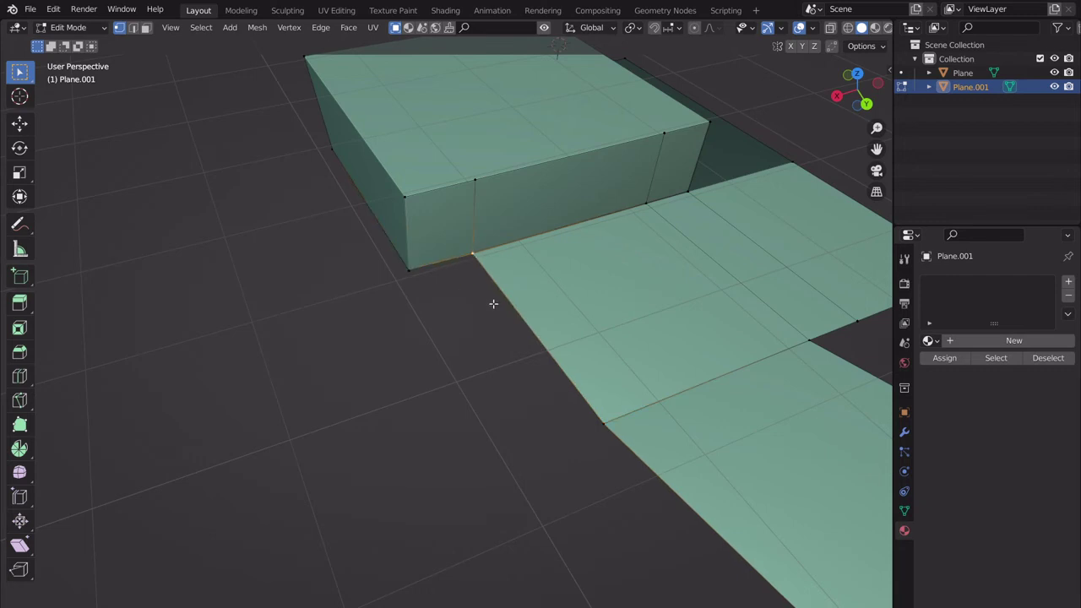
- Fill the gap beside the block with a quad from the shared corner vertex, and select the quad's new outer vertex
key(g)
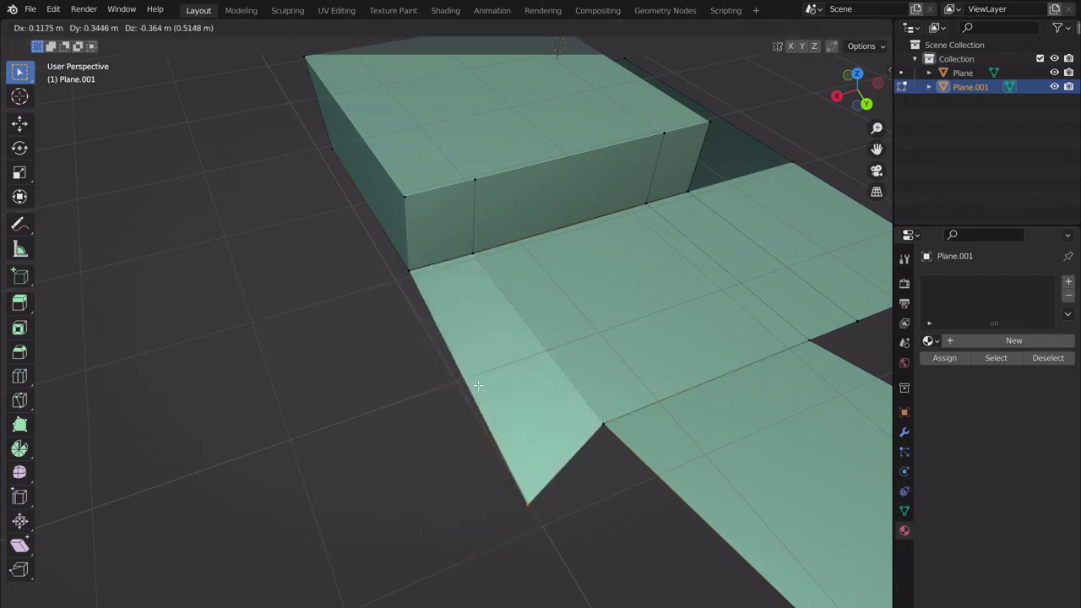
right_click(553, 306)
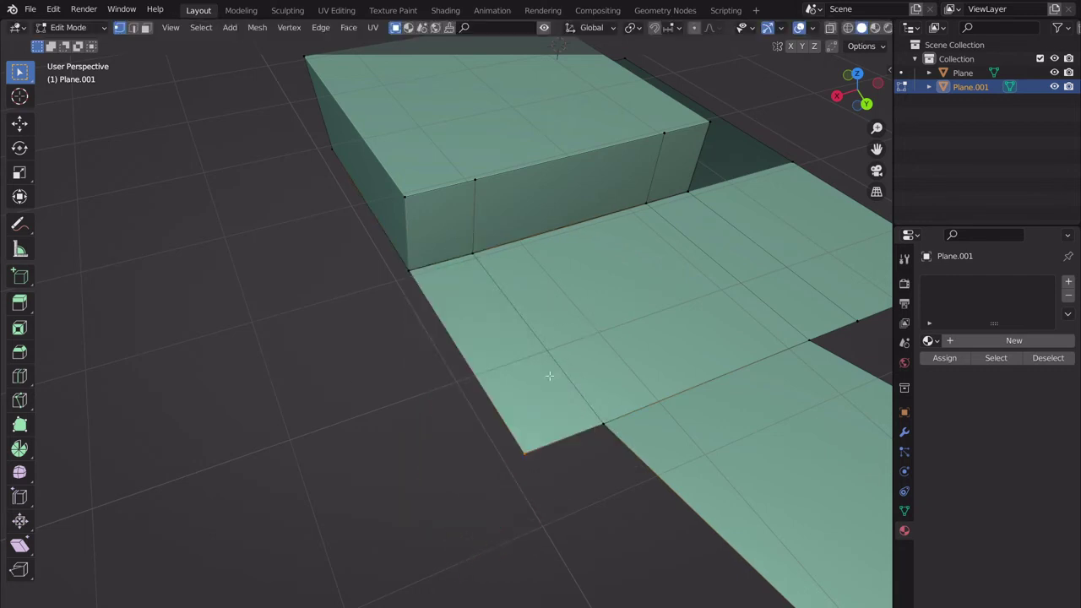
click(530, 454)
scroll(495, 339, down, 5)
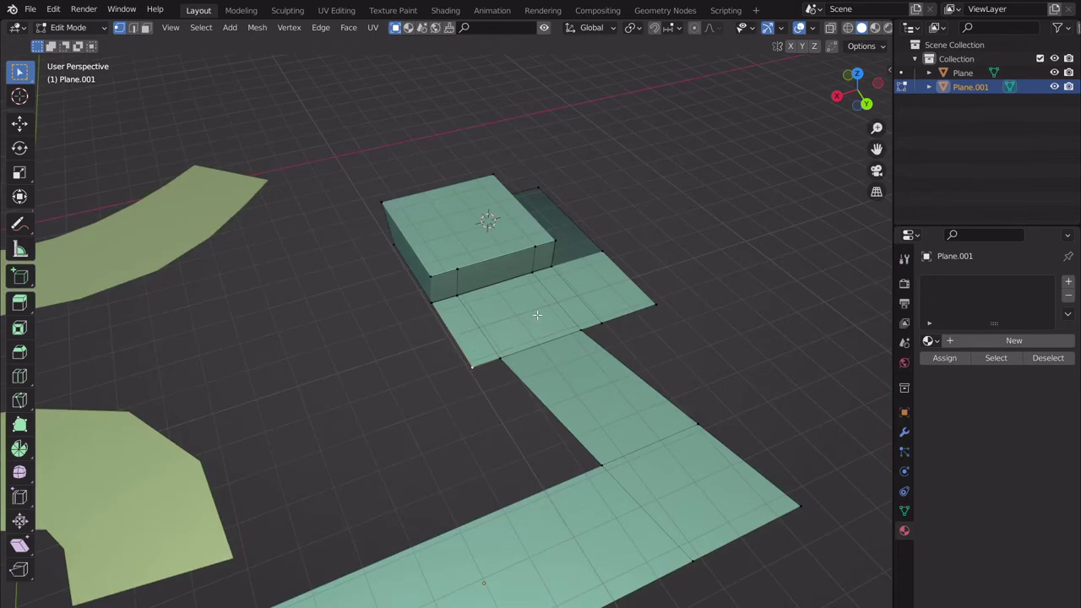
- In top view, extrude the outer edge of the filled floor quad beside the block outward along the X axis
scroll(535, 316, up, 2)
scroll(533, 316, down, 5)
scroll(387, 368, down, 1)
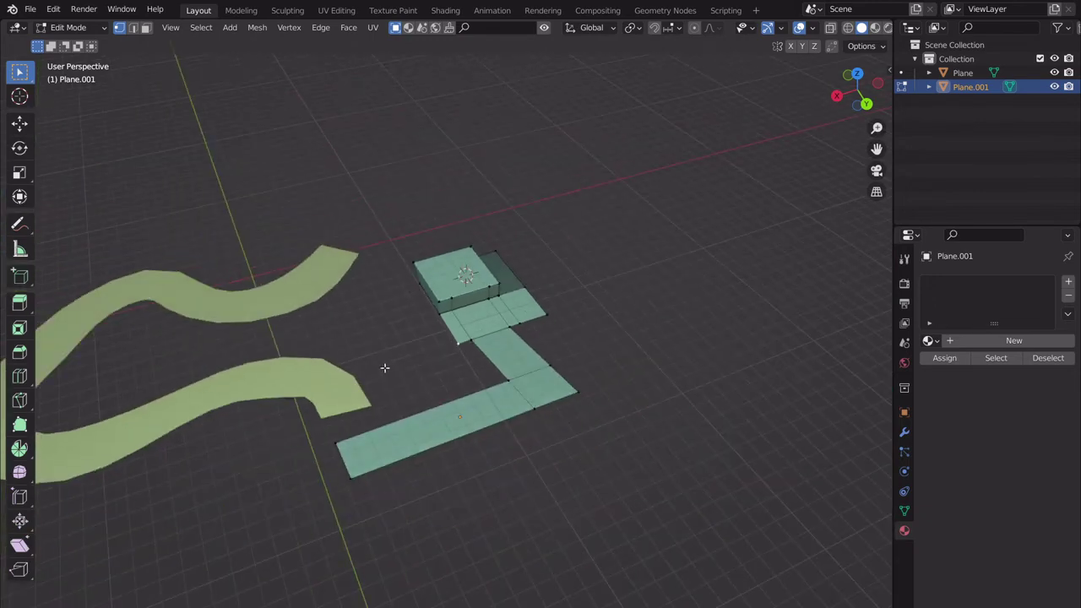
scroll(442, 357, up, 4)
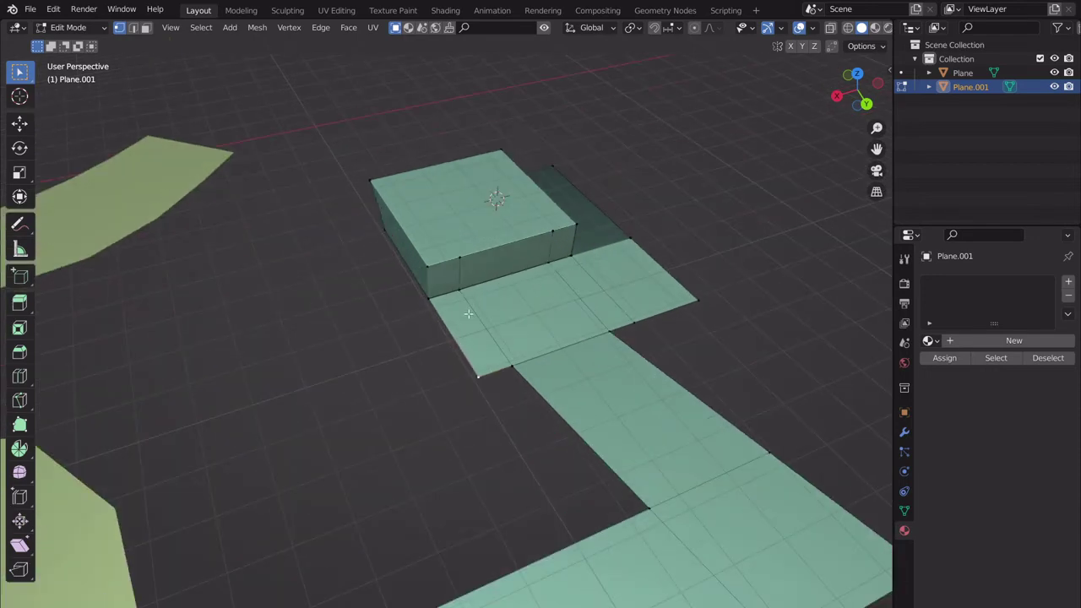
middle_drag(465, 314, 420, 336)
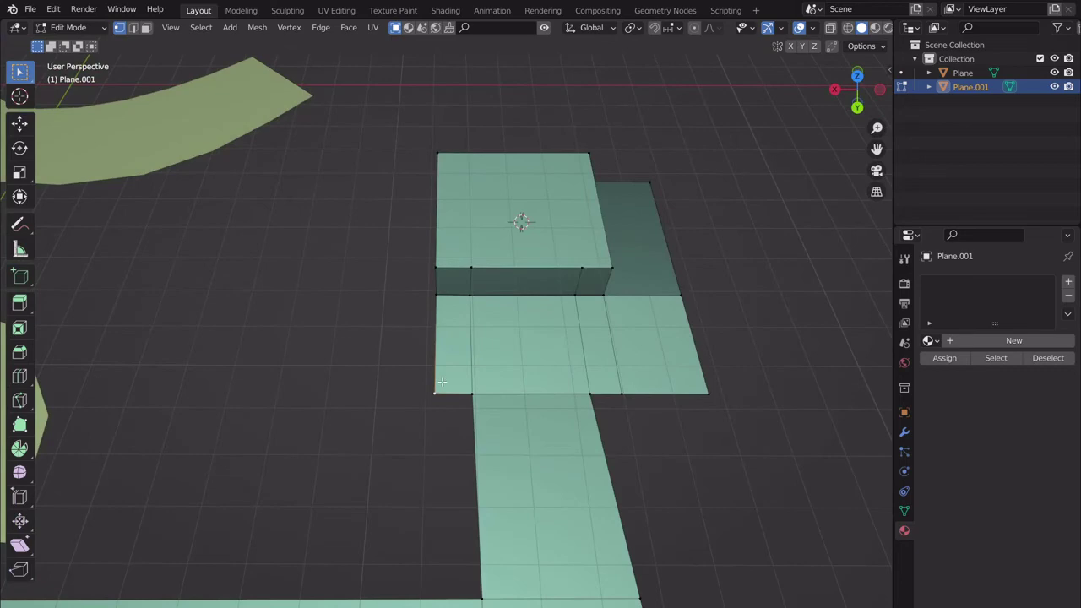
shift+click(435, 297)
click(857, 76)
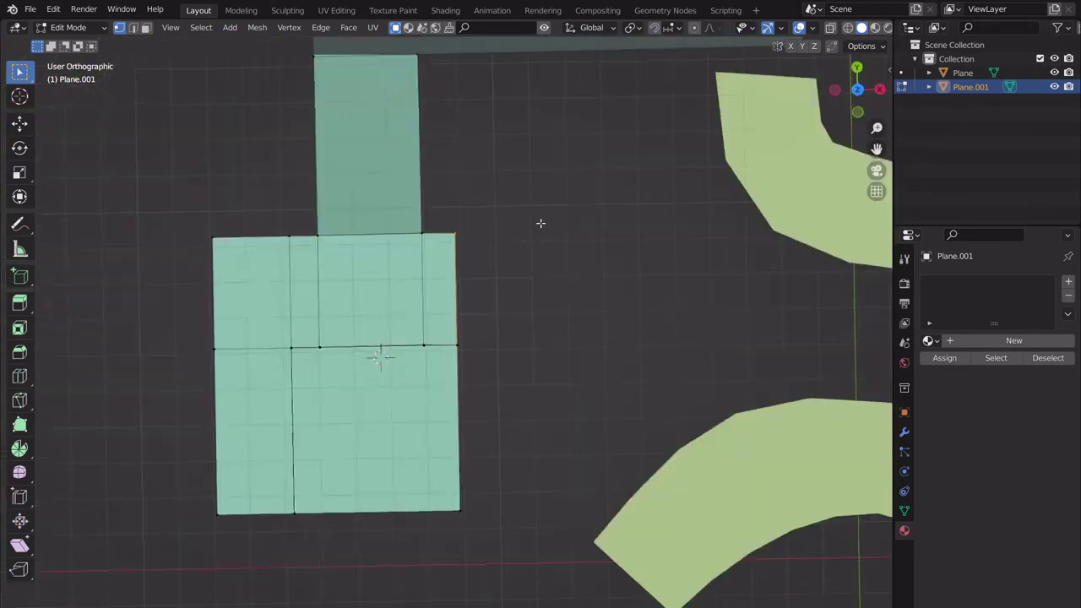
scroll(541, 222, up, 4)
shift+middle_drag(487, 330, 442, 329)
scroll(455, 333, down, 4)
scroll(454, 334, up, 3)
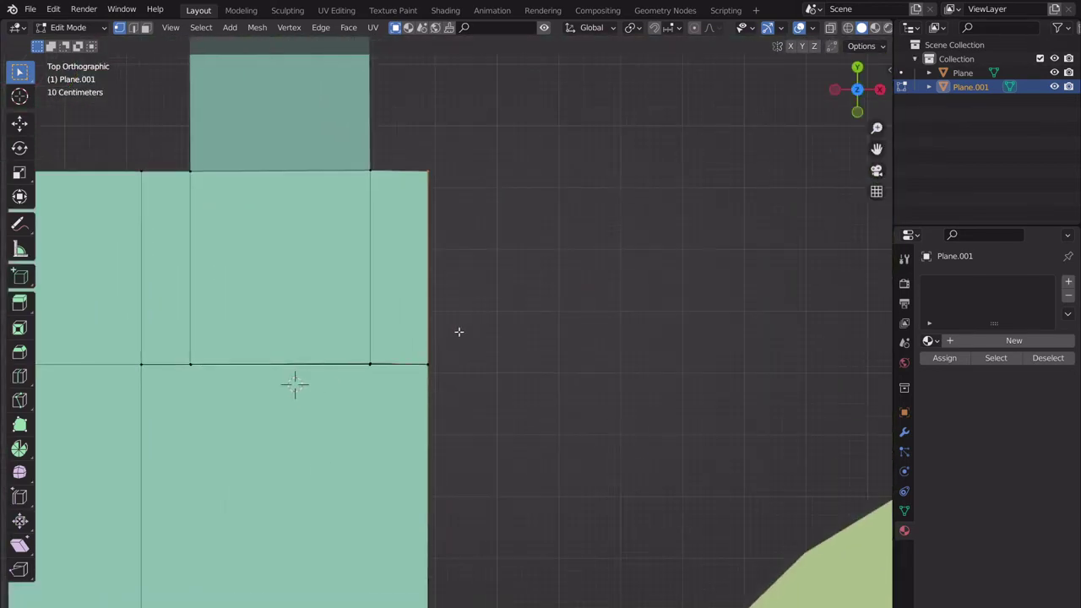
key(g)
key(x)
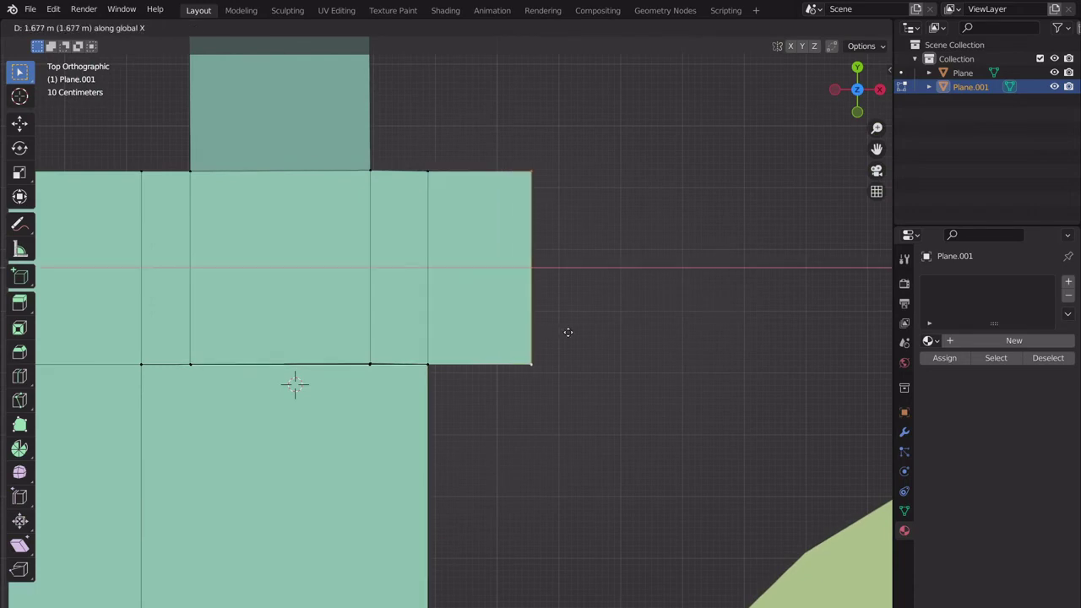
click(583, 328)
- Move the extruded floor strip's new outer edge slightly back toward the block along the X axis
scroll(498, 368, down, 3)
scroll(498, 368, up, 2)
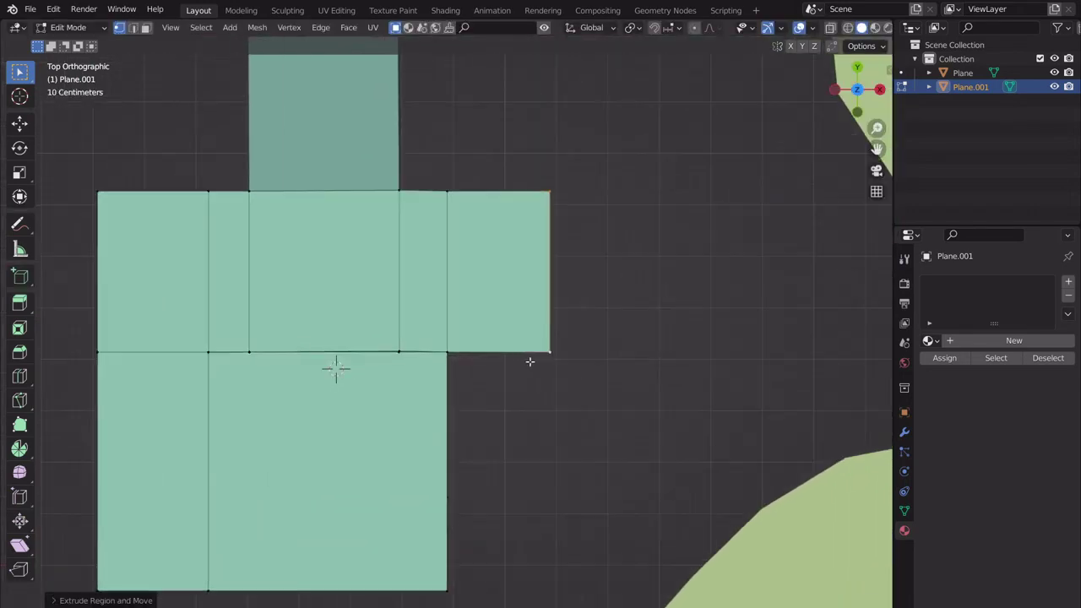
key(g)
key(x)
click(545, 350)
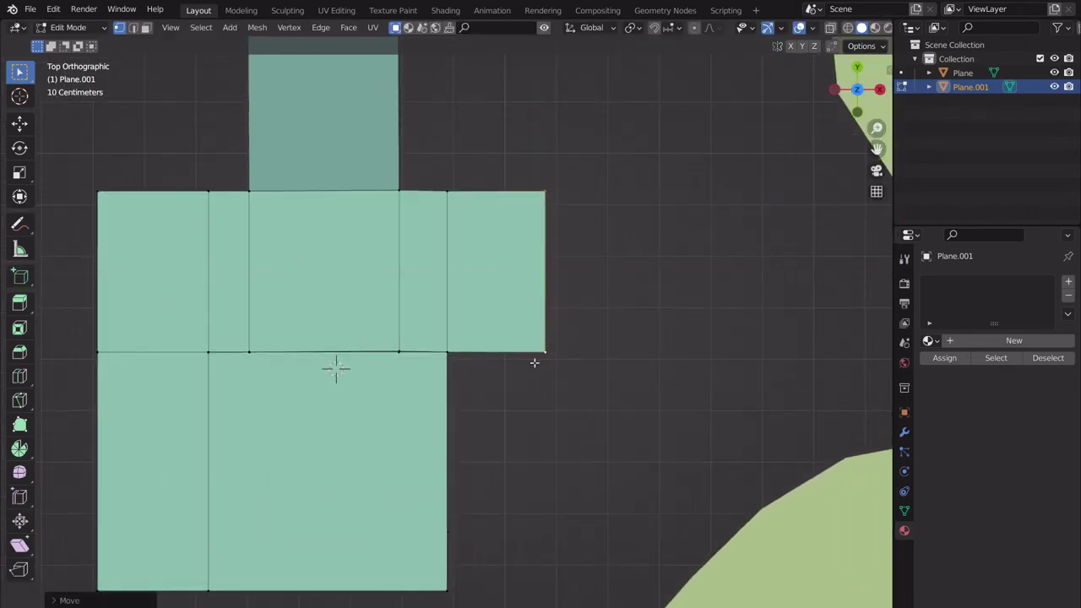
- Try moving the corner vertex where the block meets the floor to test its connections, cancelling each move
middle_drag(483, 394, 435, 334)
middle_drag(459, 392, 433, 307)
key(g)
right_click(483, 374)
middle_drag(361, 278, 364, 337)
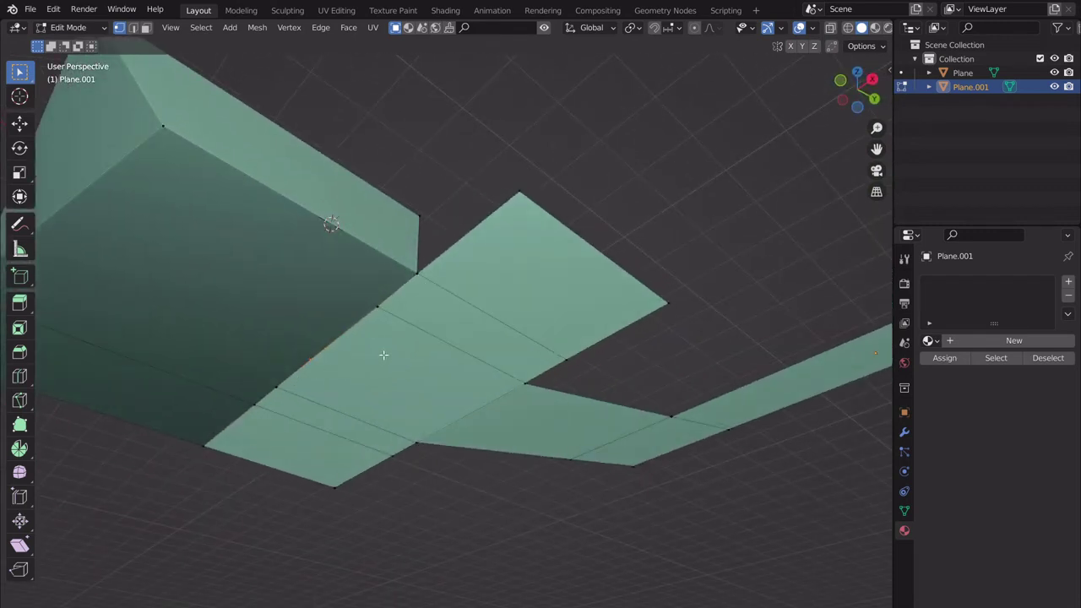
click(416, 275)
middle_drag(337, 344, 566, 270)
middle_drag(553, 329, 531, 173)
key(g)
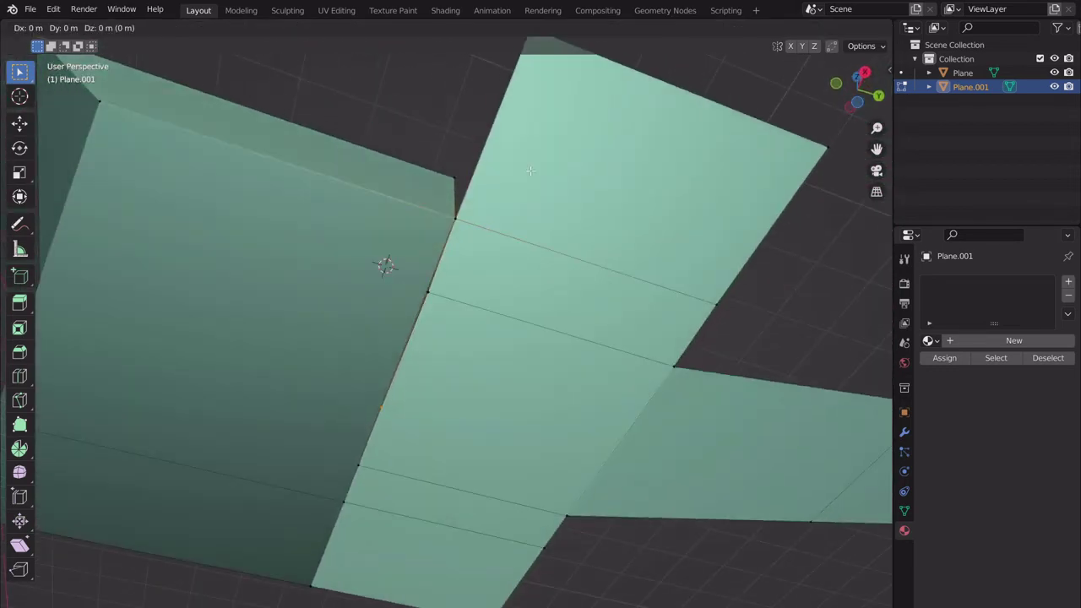
right_click(530, 171)
key(ctrl+z)
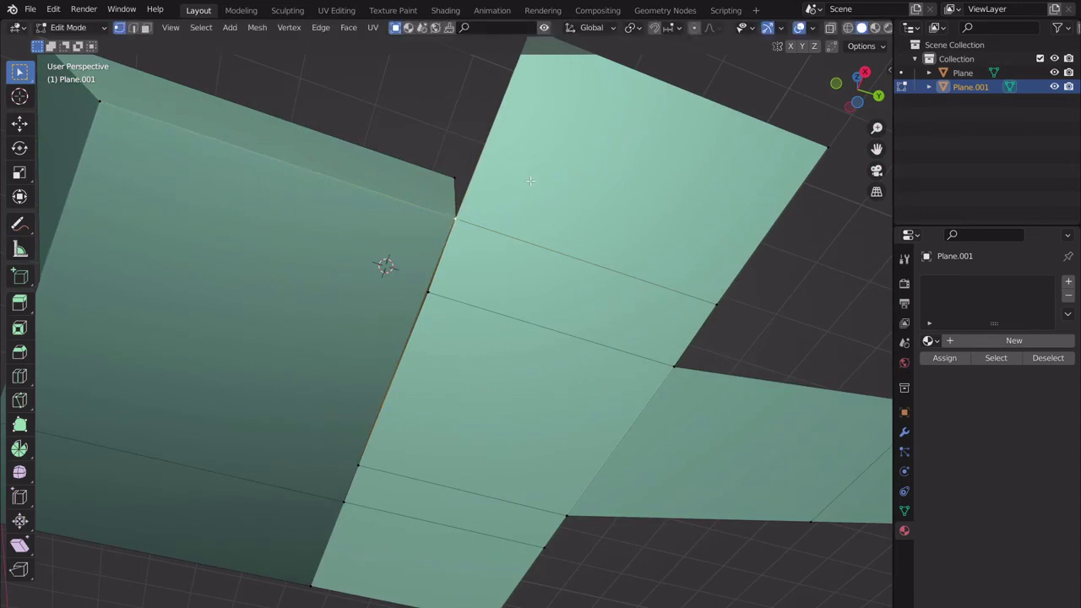
middle_drag(531, 181, 562, 405)
scroll(560, 405, down, 6)
key(g)
right_click(358, 424)
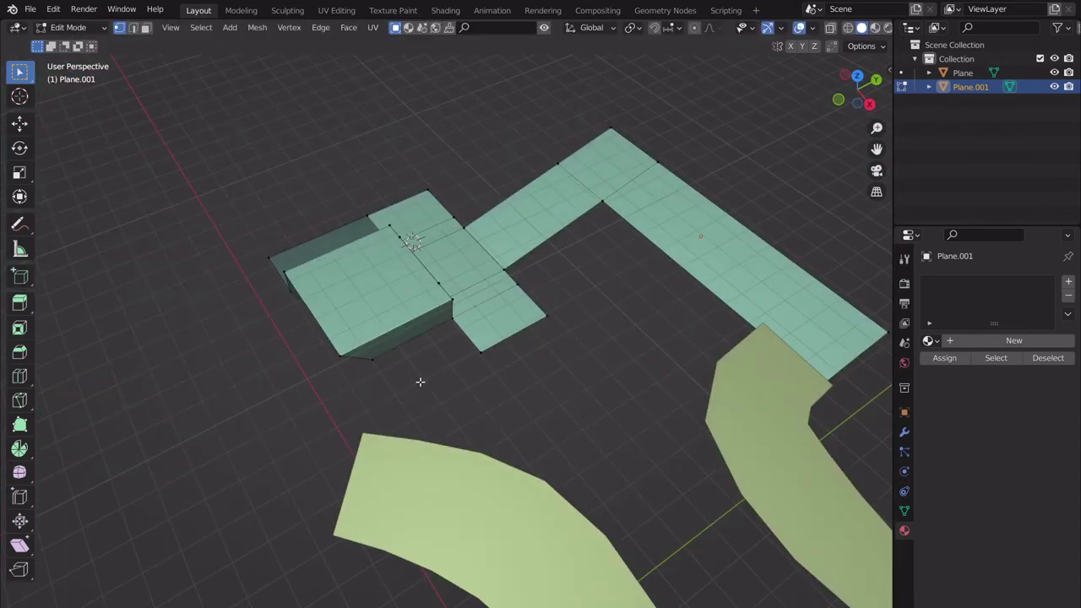
key(g)
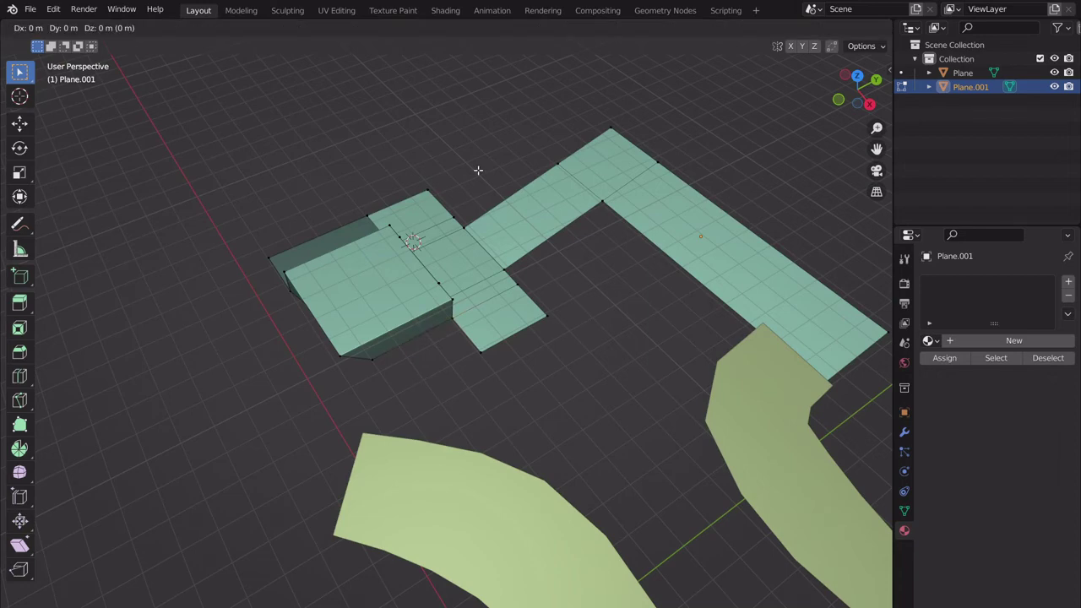
right_click(478, 171)
key(g)
right_click(578, 286)
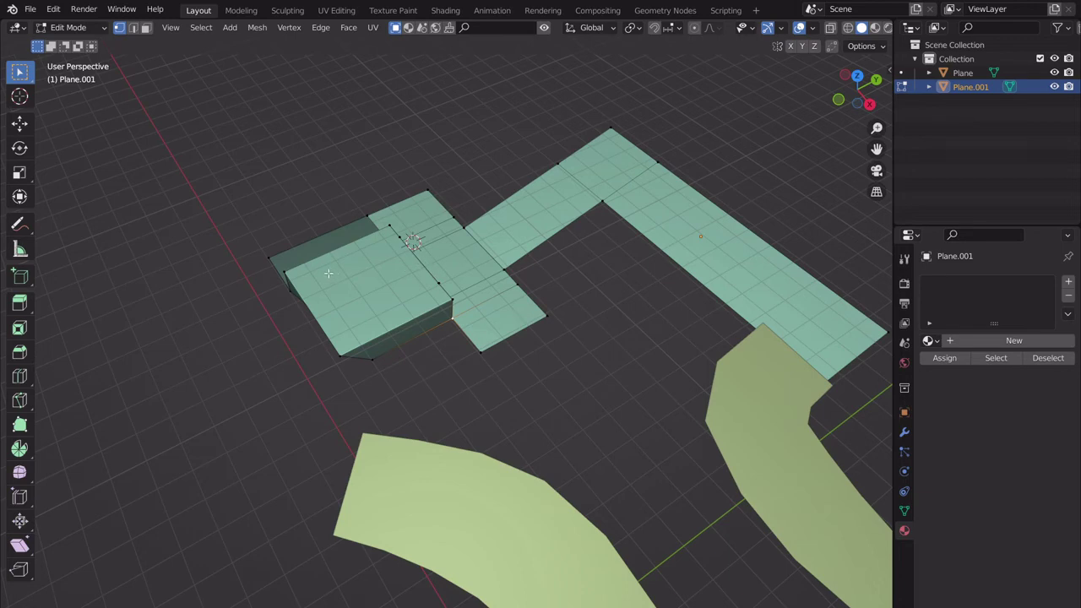
key(g)
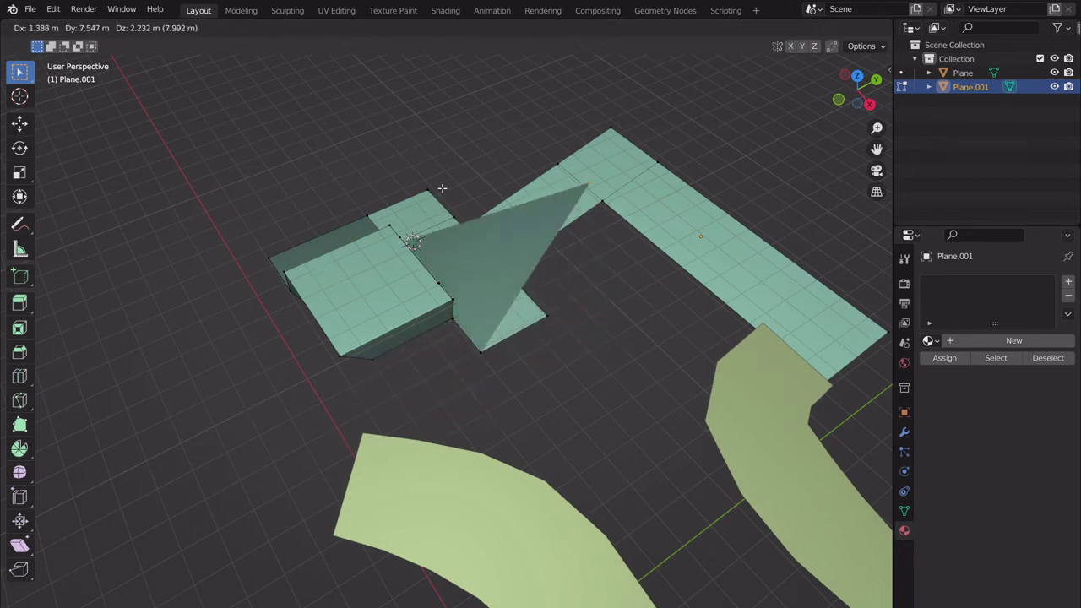
right_click(404, 256)
- Flatten the block's outer end face, opposite the floor path, by scaling it to 0 along Y
scroll(422, 268, up, 6)
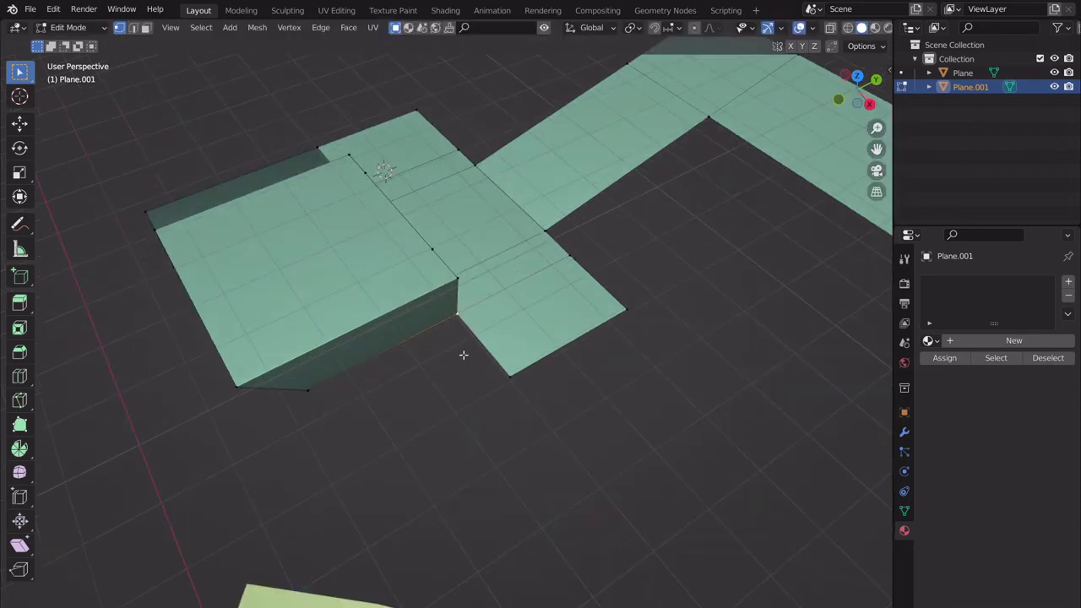
middle_drag(319, 404, 526, 389)
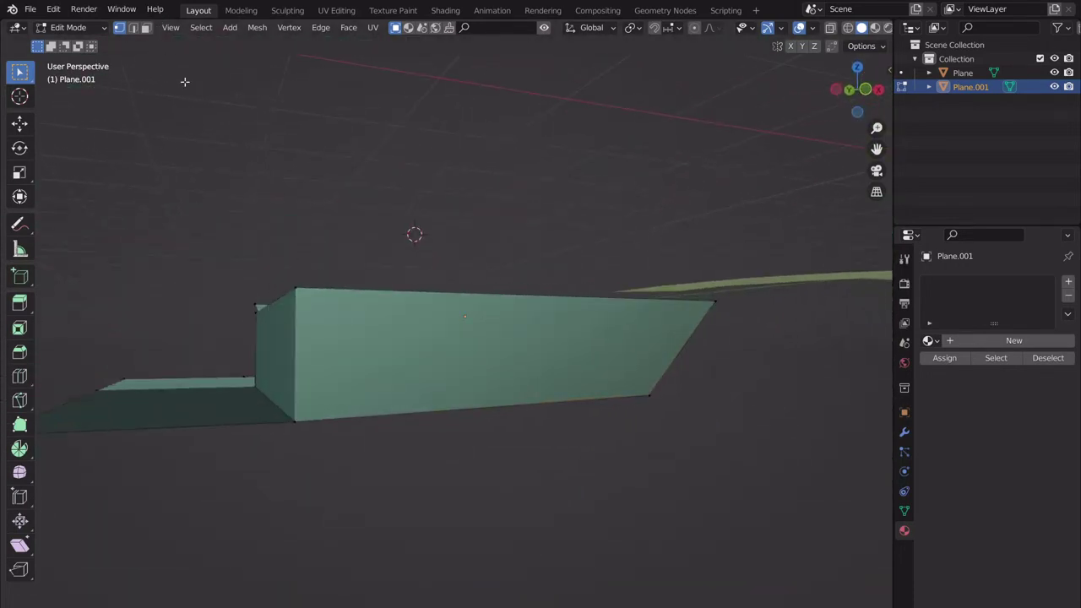
click(146, 27)
click(427, 394)
middle_drag(426, 394, 514, 381)
key(s)
key(y)
key(0)
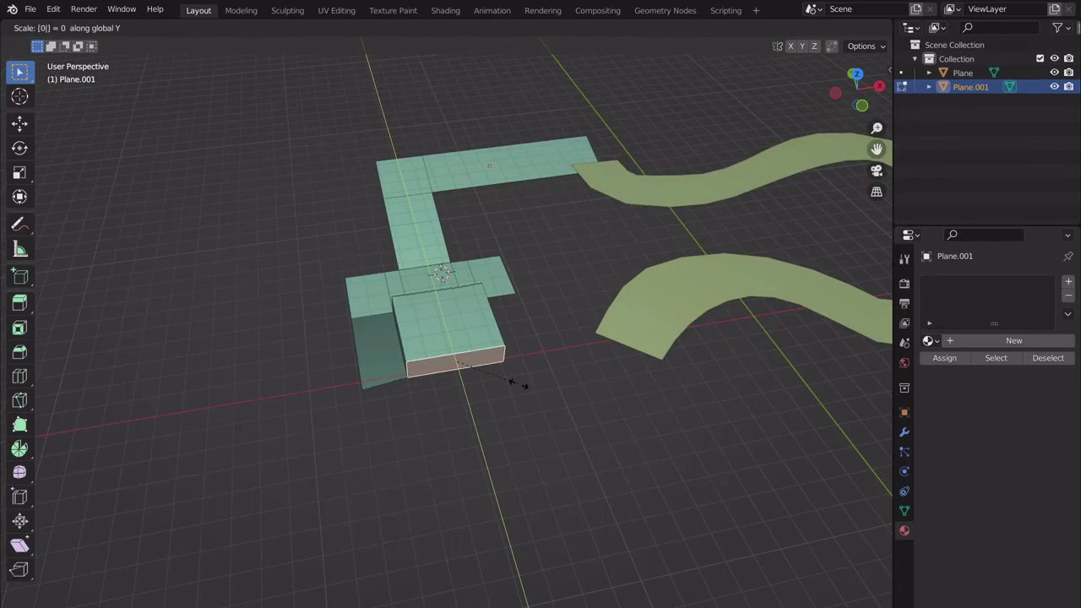
key(Return)
- Flatten the block's adjoining side face along the X axis
middle_drag(509, 386, 489, 397)
click(505, 357)
click(486, 359)
key(s)
key(x)
key(Return)
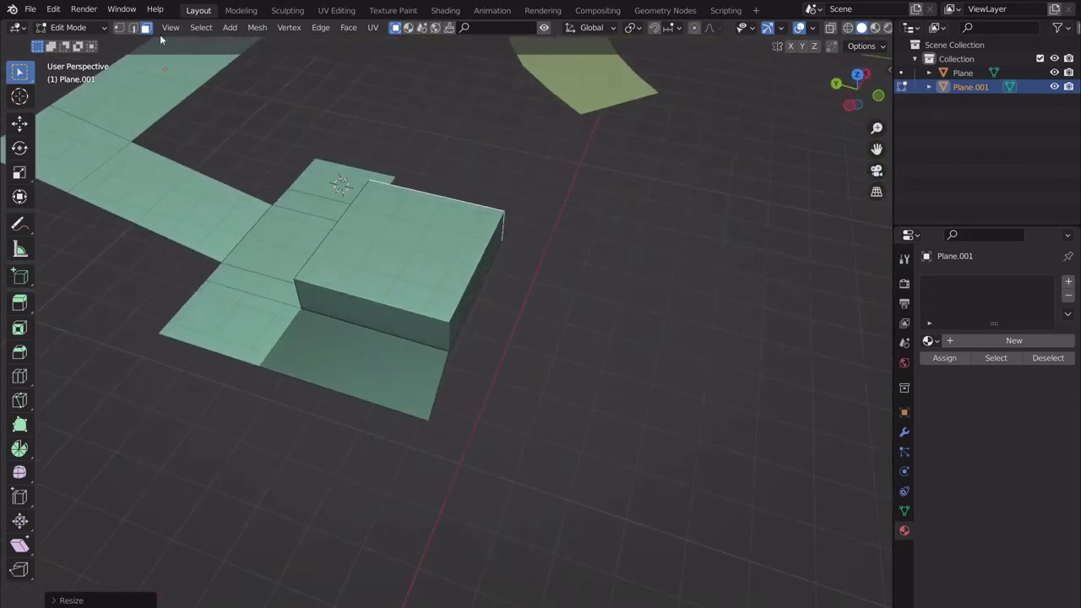
- Align the sunken floor's outer edge with the block's adjoining lower edge by scaling both edges to 0 along Y
click(132, 27)
click(435, 370)
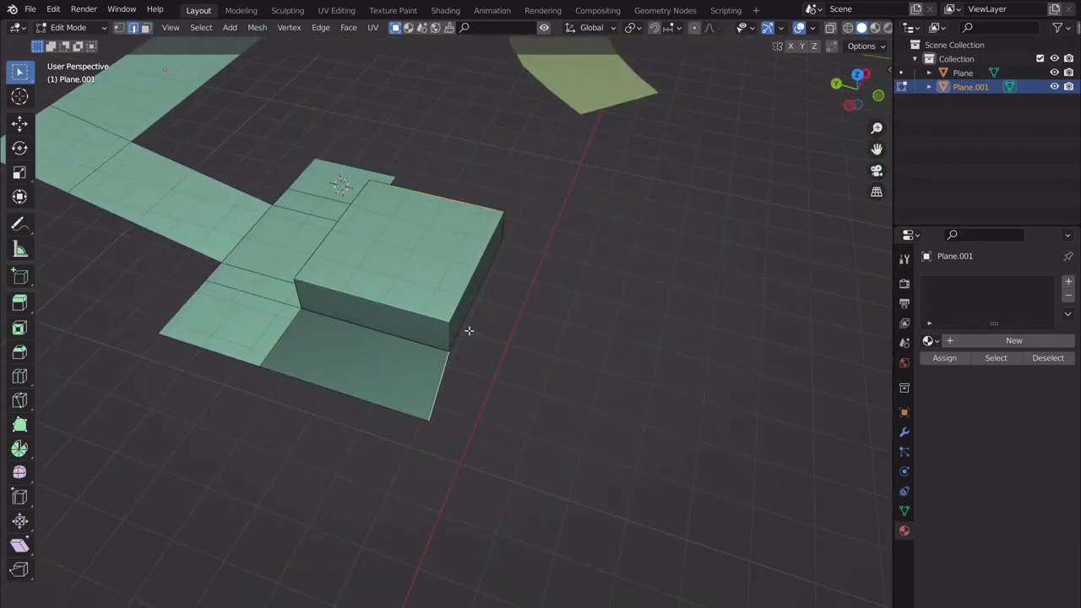
shift+click(470, 329)
key(s)
key(x)
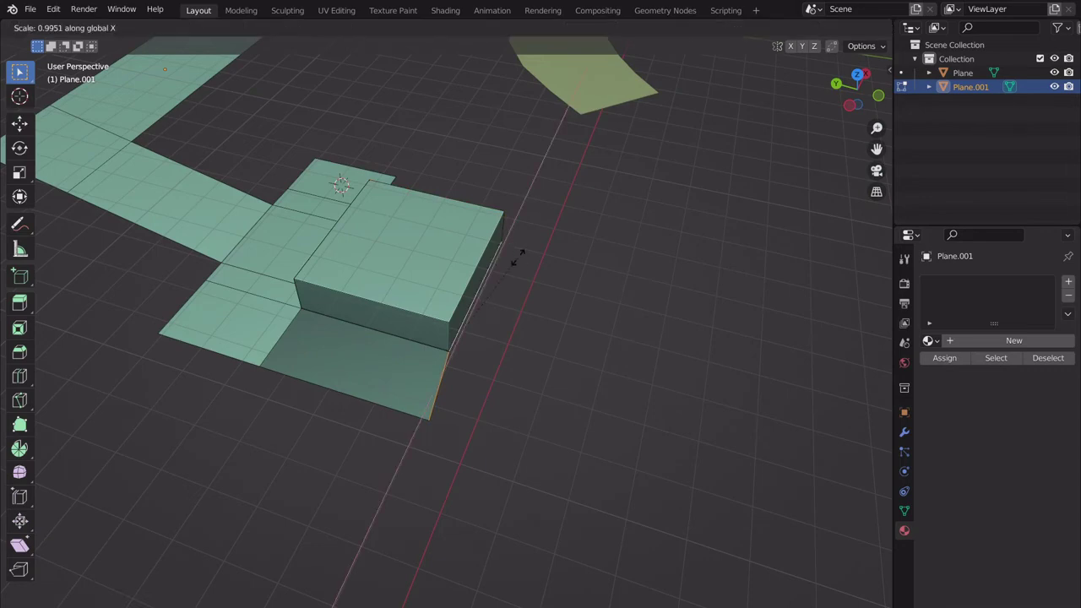
key(Escape)
text(sy0)
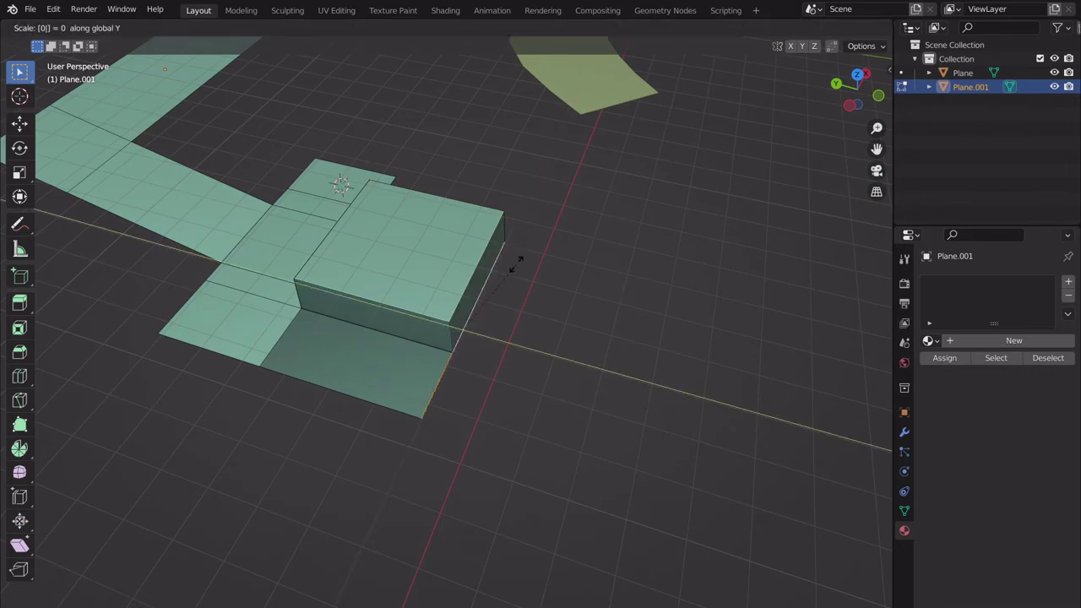
key(Return)
- Flatten the block's outer end face again by scaling it to 0 along Y
middle_drag(516, 264, 299, 144)
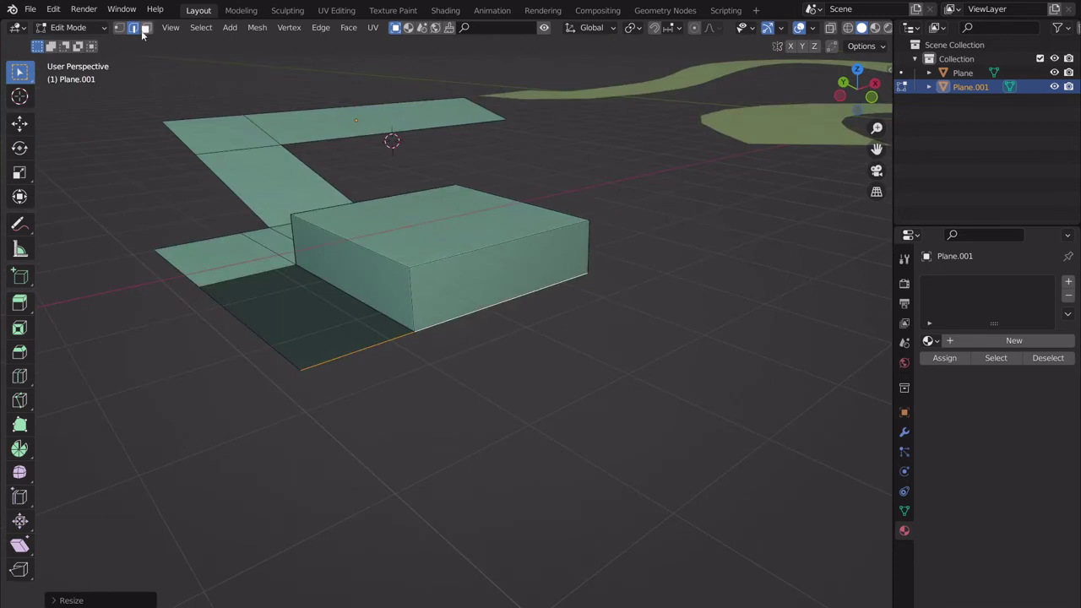
click(460, 268)
middle_drag(460, 268, 516, 265)
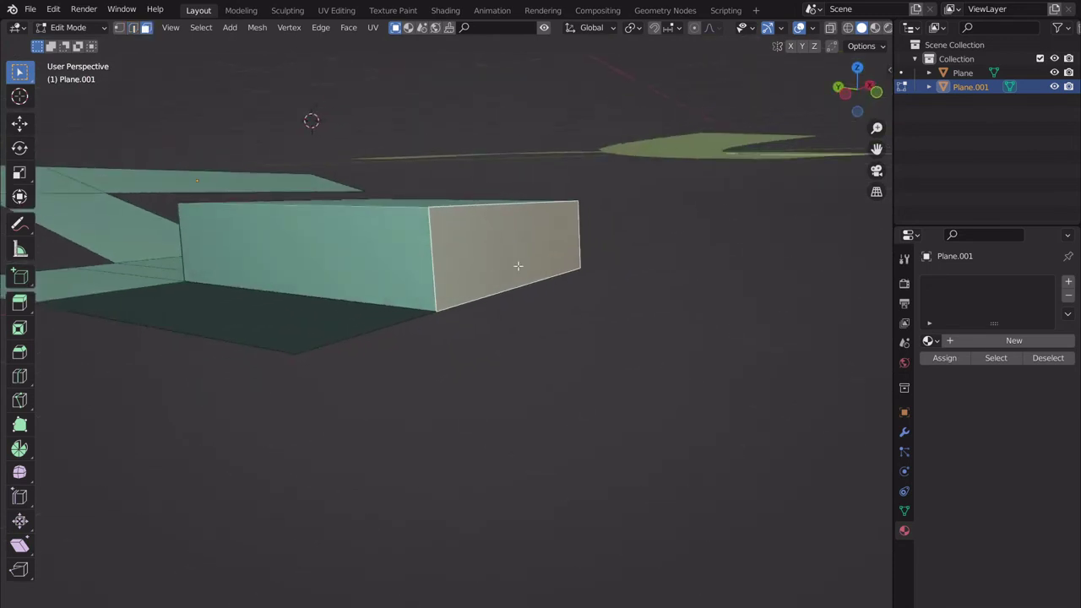
key(s)
key(x)
key(Escape)
text(sy)
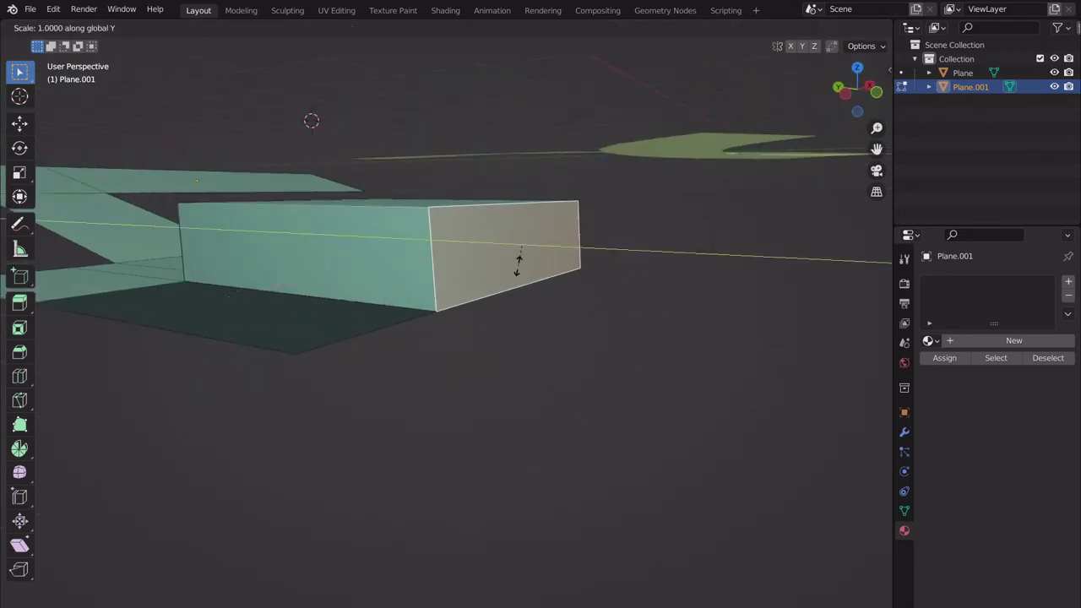
text(0)
key(Return)
- Examine the alignment of the block's end face and the neighbouring floor edge from above and from the sides
middle_drag(519, 269, 547, 305)
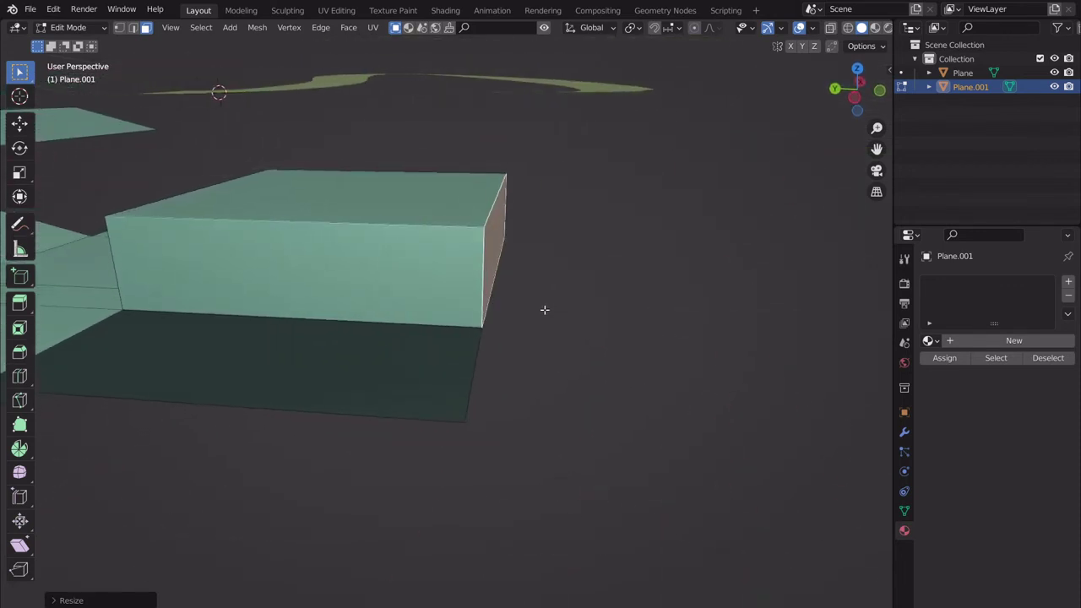
scroll(540, 321, down, 5)
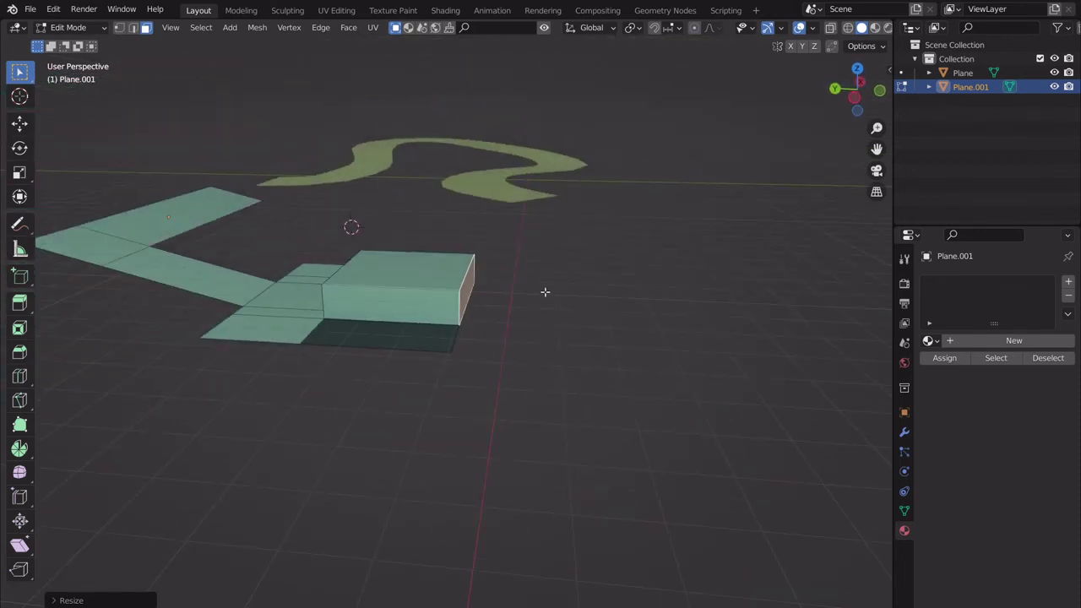
scroll(468, 330, up, 2)
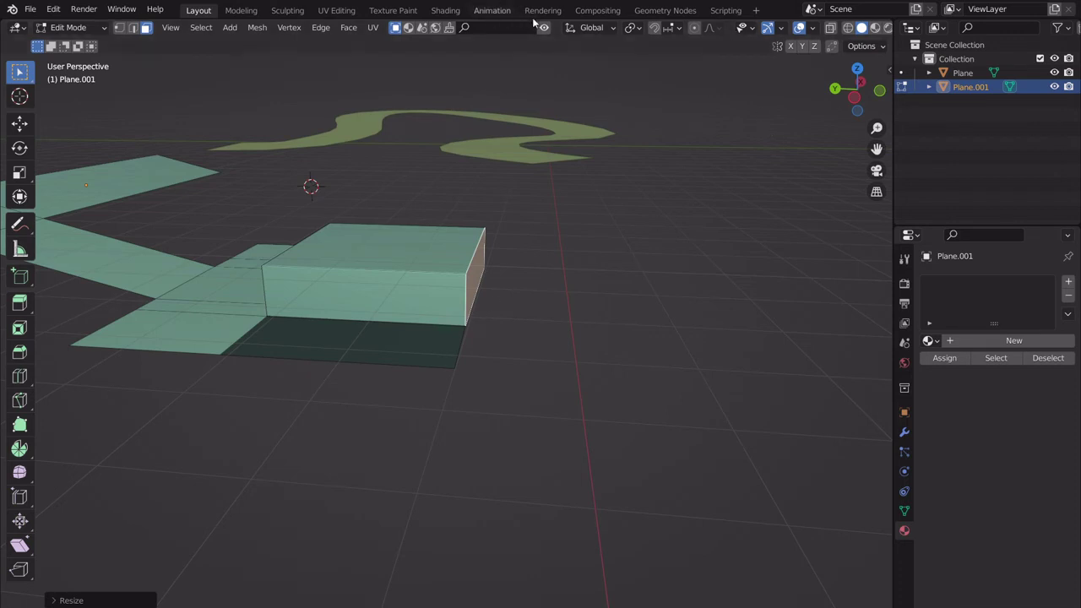
click(595, 27)
click(857, 70)
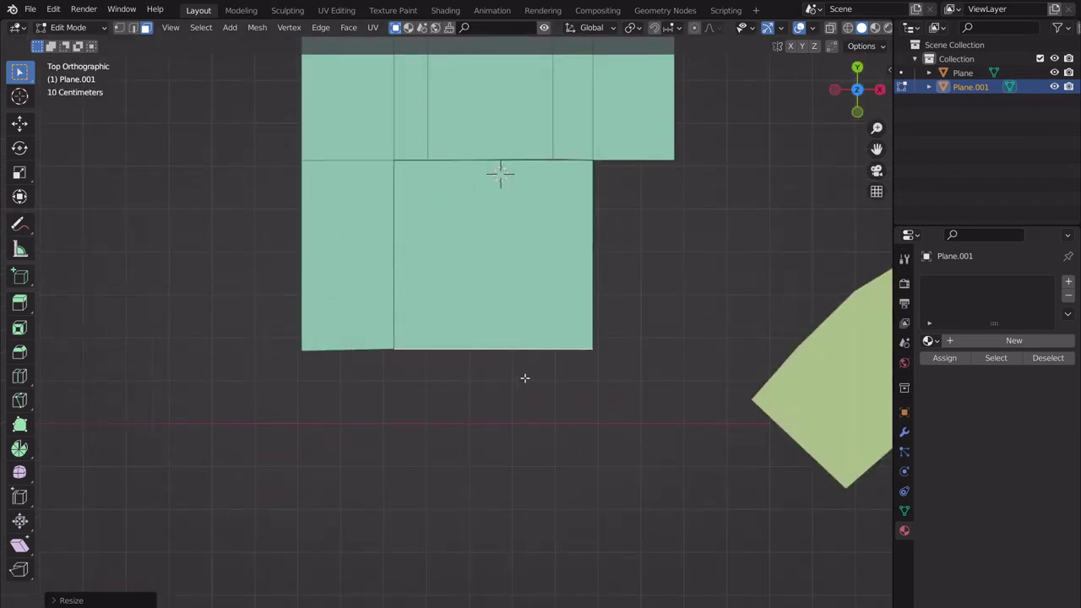
middle_drag(525, 379, 523, 381)
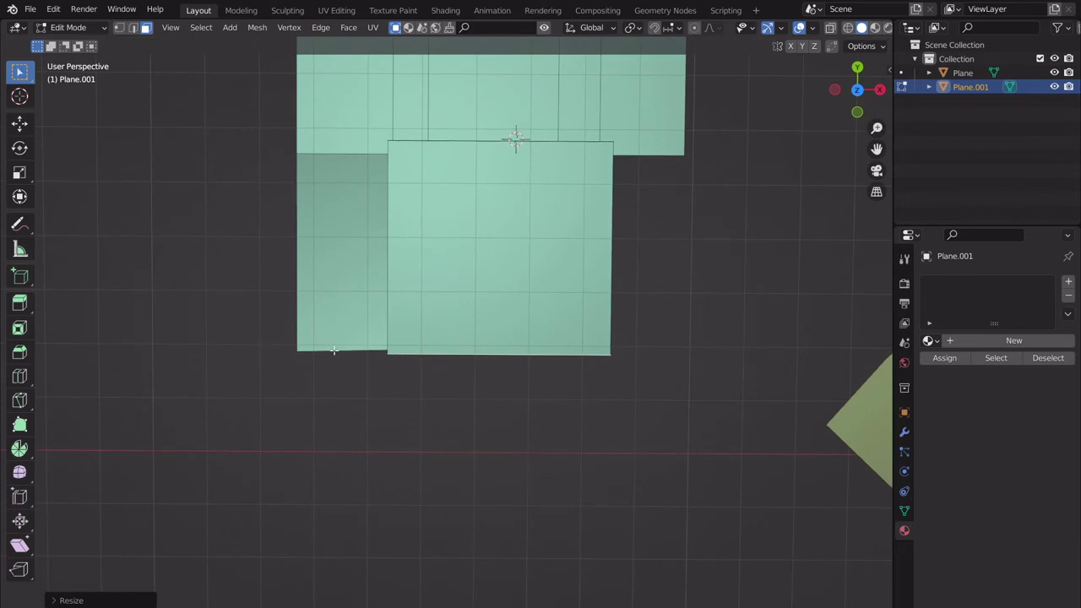
middle_drag(432, 421, 558, 396)
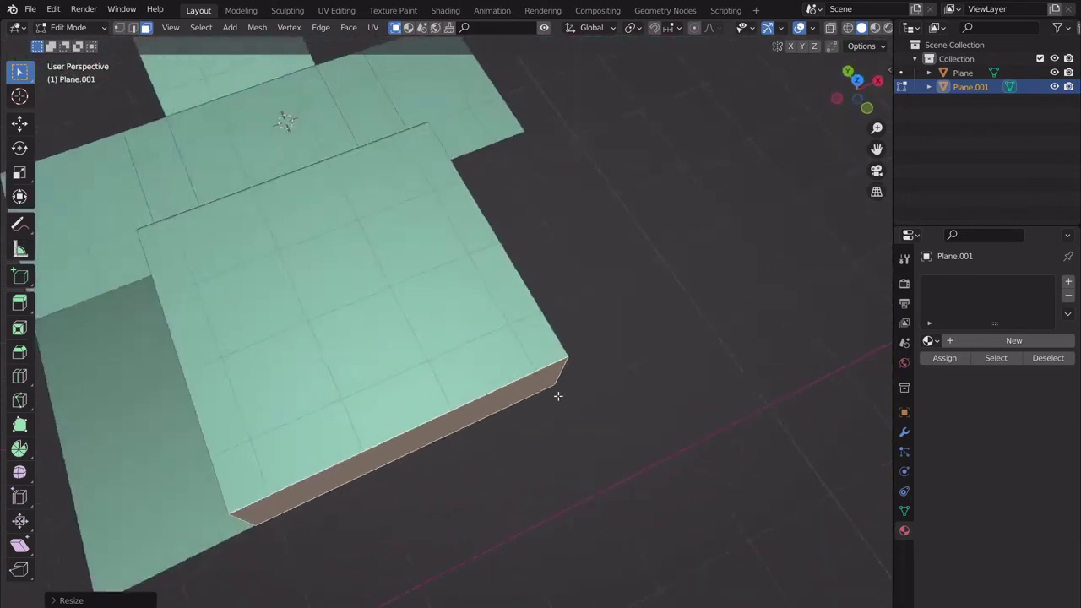
scroll(558, 404, down, 8)
scroll(609, 391, up, 2)
middle_drag(606, 437, 655, 336)
scroll(541, 381, up, 2)
click(544, 412)
scroll(645, 347, down, 3)
click(729, 270)
scroll(623, 381, up, 2)
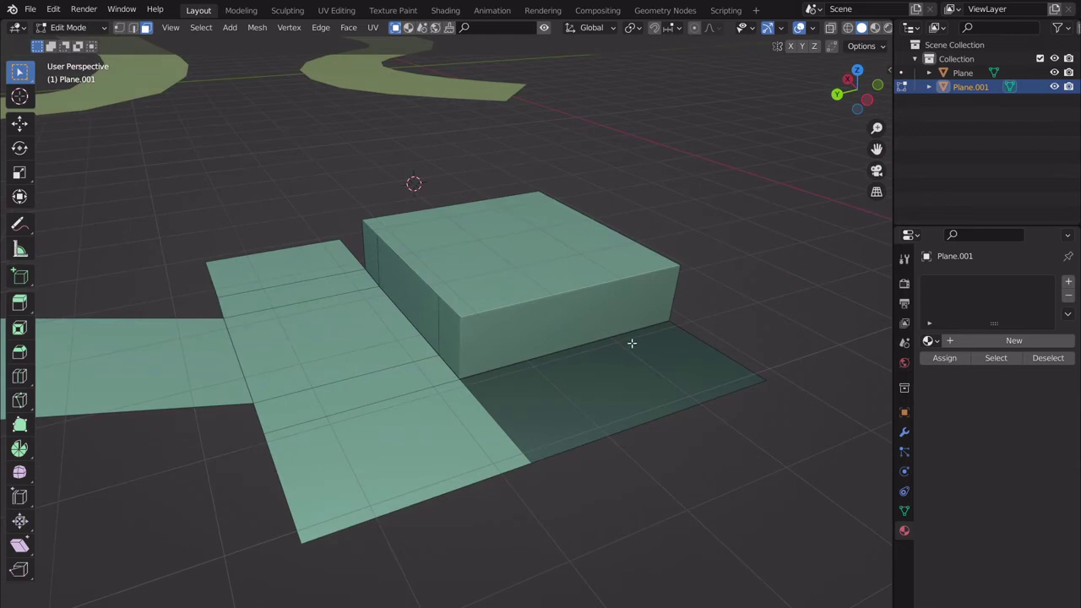
scroll(640, 398, up, 1)
- Examine the alignment of the block's corner with the adjoining side floor's corner vertices from above and in perspective
click(641, 396)
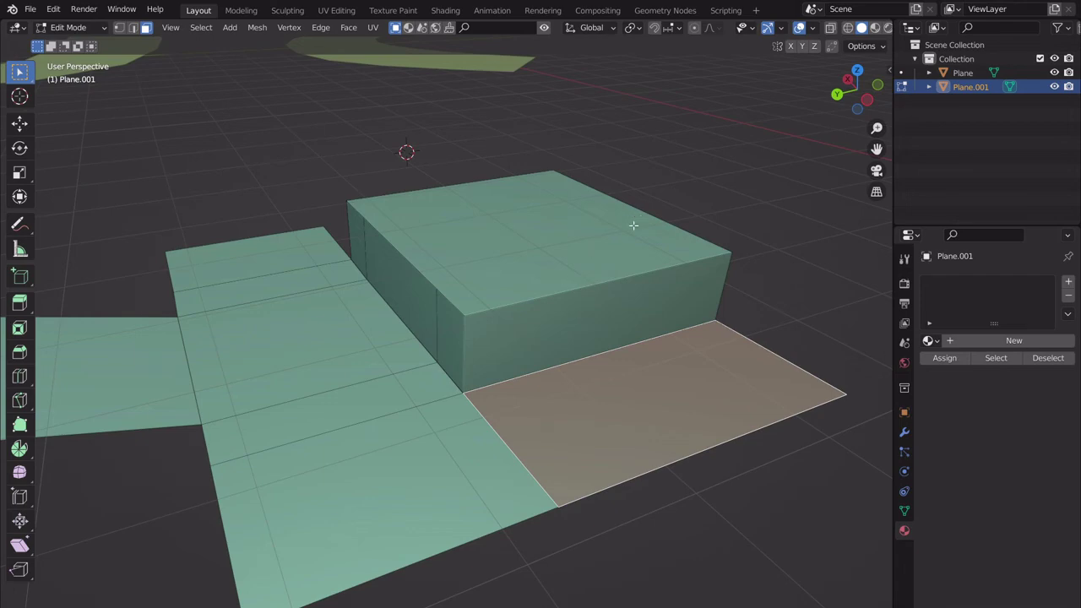
middle_drag(549, 280, 483, 316)
click(857, 76)
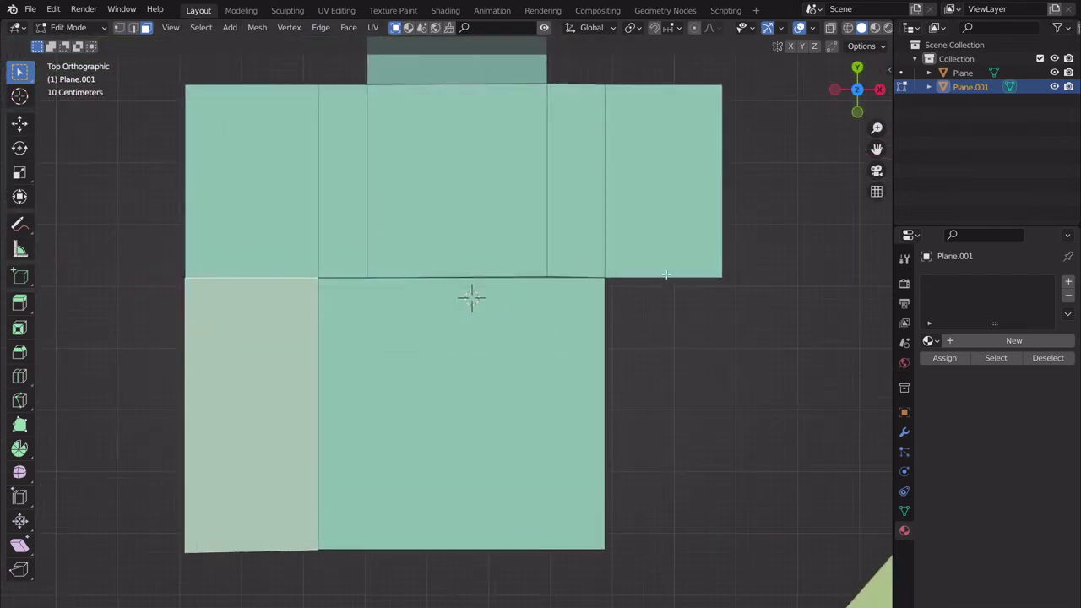
click(667, 274)
click(120, 28)
shift+middle_drag(614, 350, 514, 330)
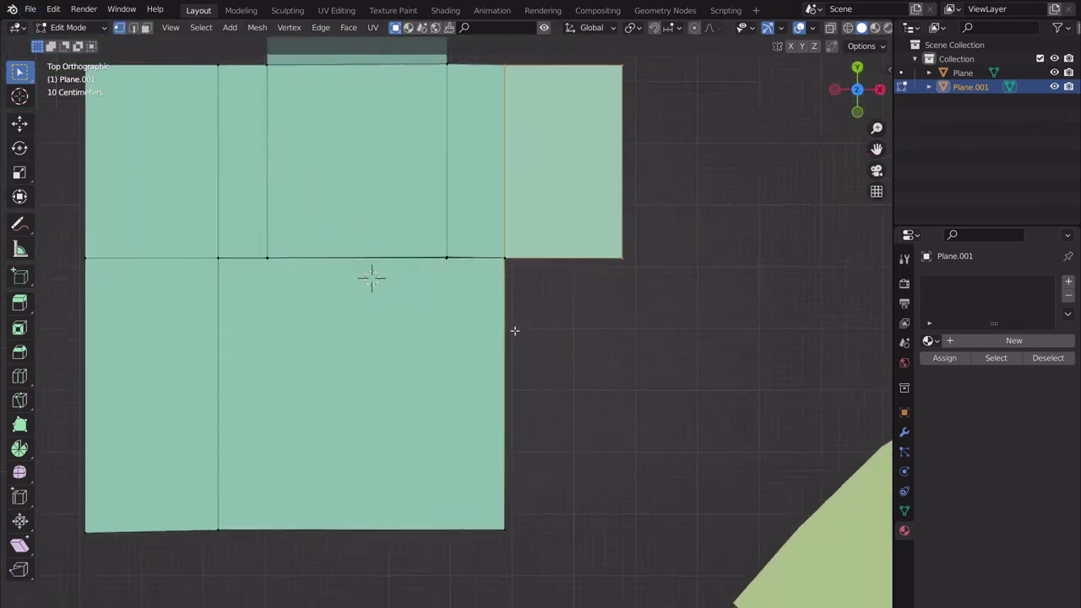
scroll(515, 330, up, 2)
shift+middle_drag(525, 225, 459, 203)
click(430, 207)
click(443, 169)
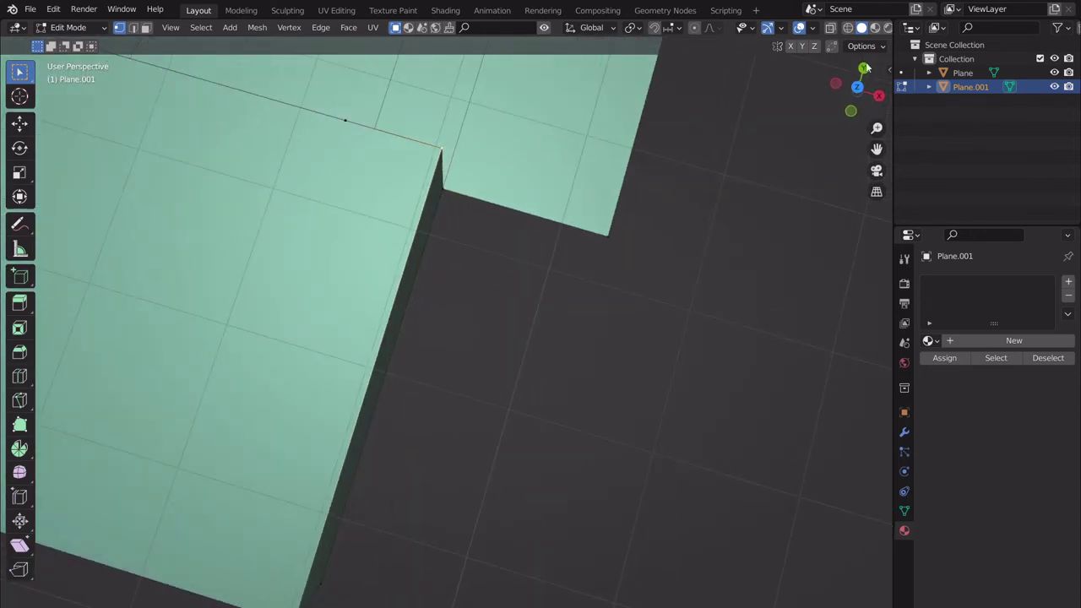
click(859, 88)
scroll(440, 241, up, 2)
shift+middle_drag(434, 228, 451, 333)
scroll(450, 333, up, 3)
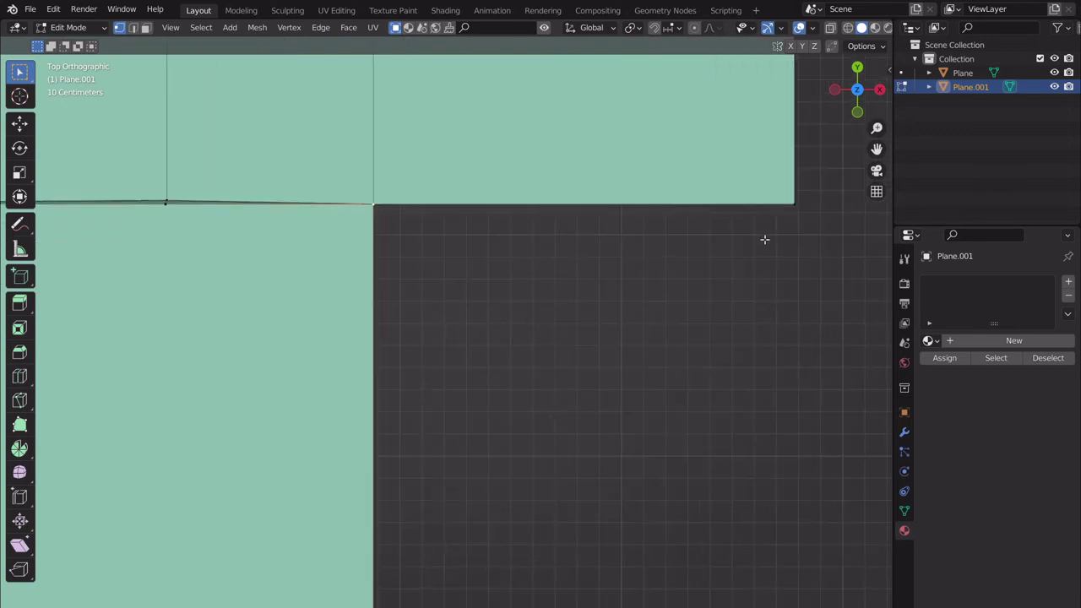
middle_drag(651, 309, 511, 286)
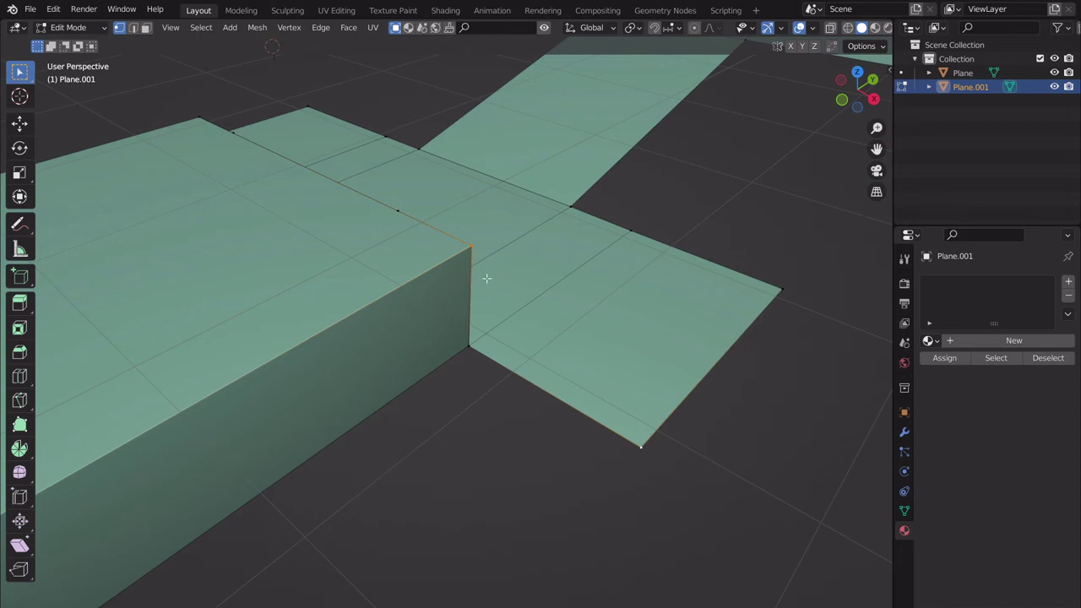
- Deselect the block's upper corner vertex, keeping the side floor's outer corner selected, and restore opaque solid shading
key(alt+z)
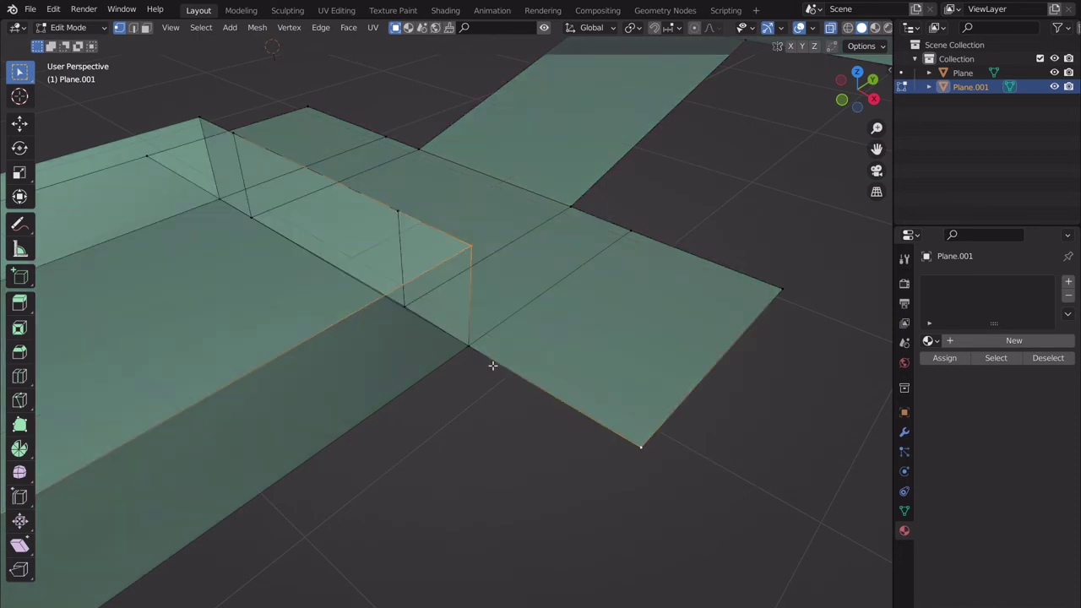
shift+click(406, 301)
ctrl+drag(426, 336, 363, 173)
key(alt+z)
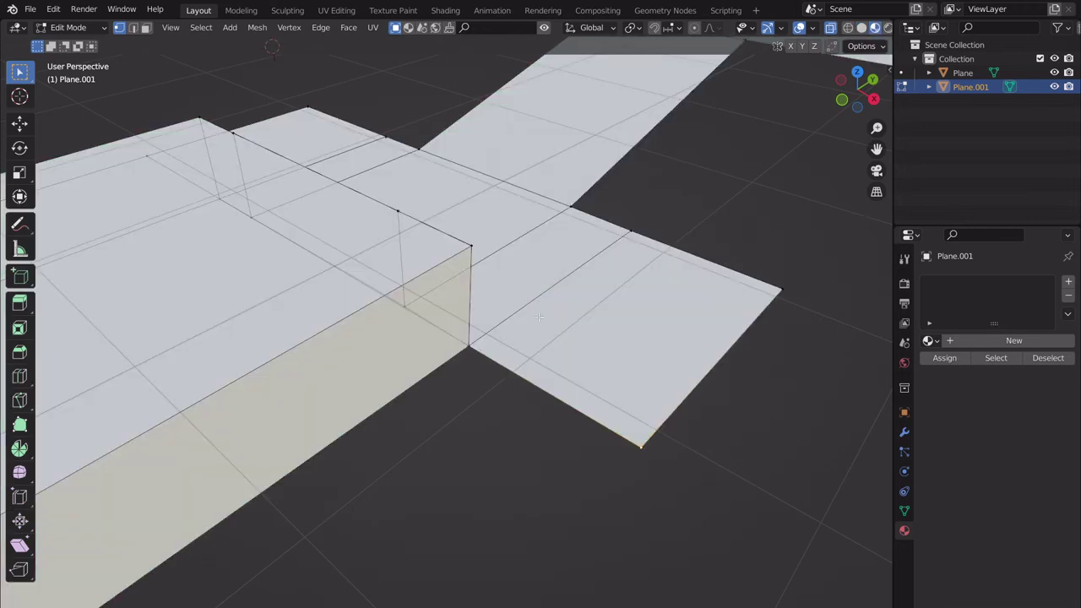
key(alt+z)
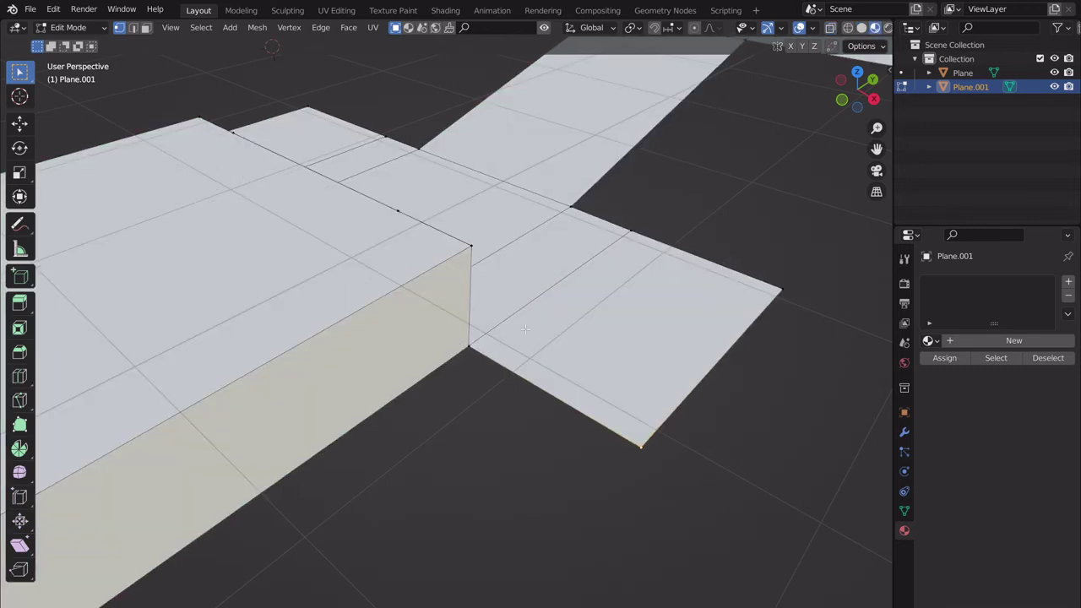
key(z)
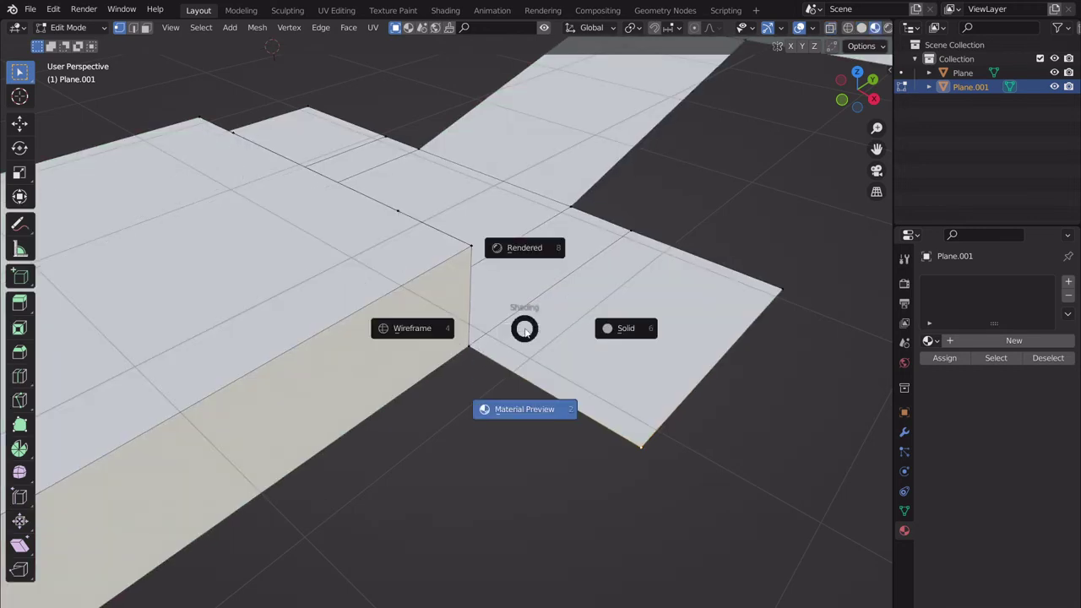
click(624, 328)
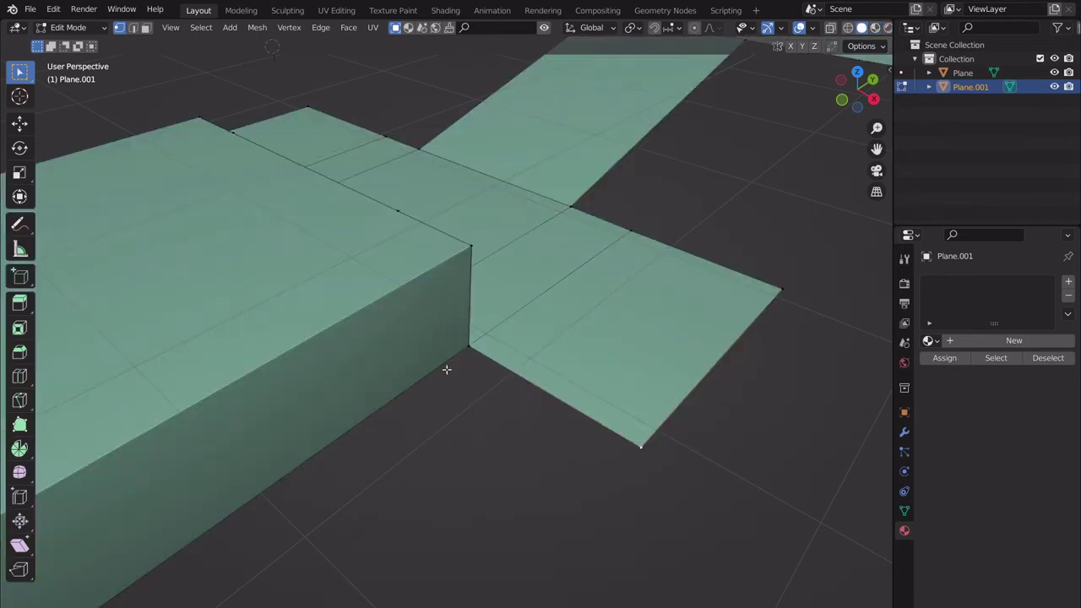
- Extrude the side floor's edge next to the block about 4.42 m along negative Y to the block's far end
click(474, 354)
scroll(587, 362, down, 5)
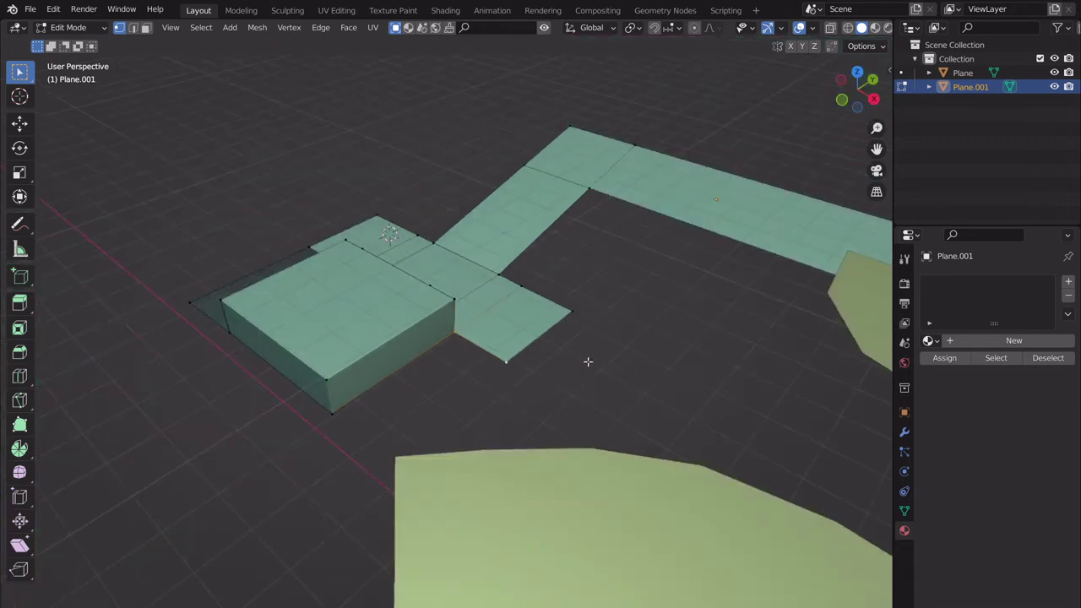
middle_drag(586, 362, 592, 386)
click(863, 78)
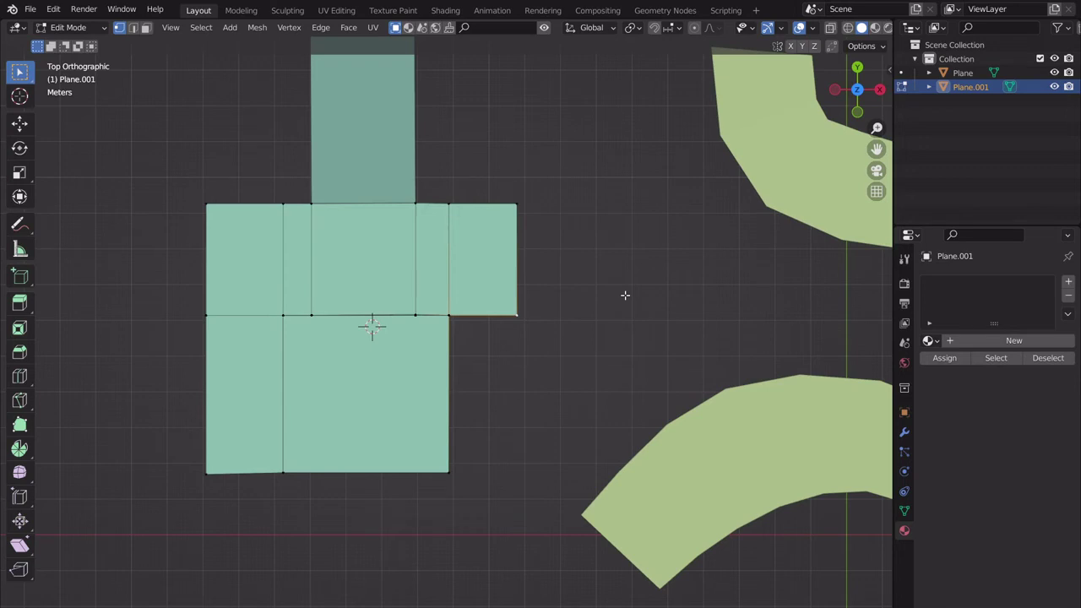
scroll(573, 275, up, 2)
key(e)
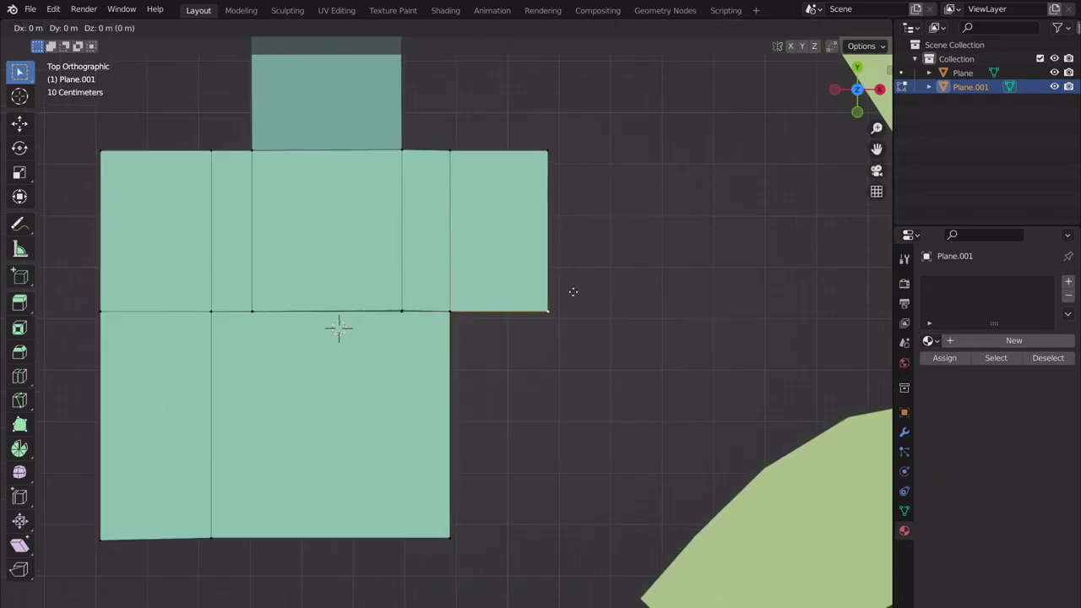
key(y)
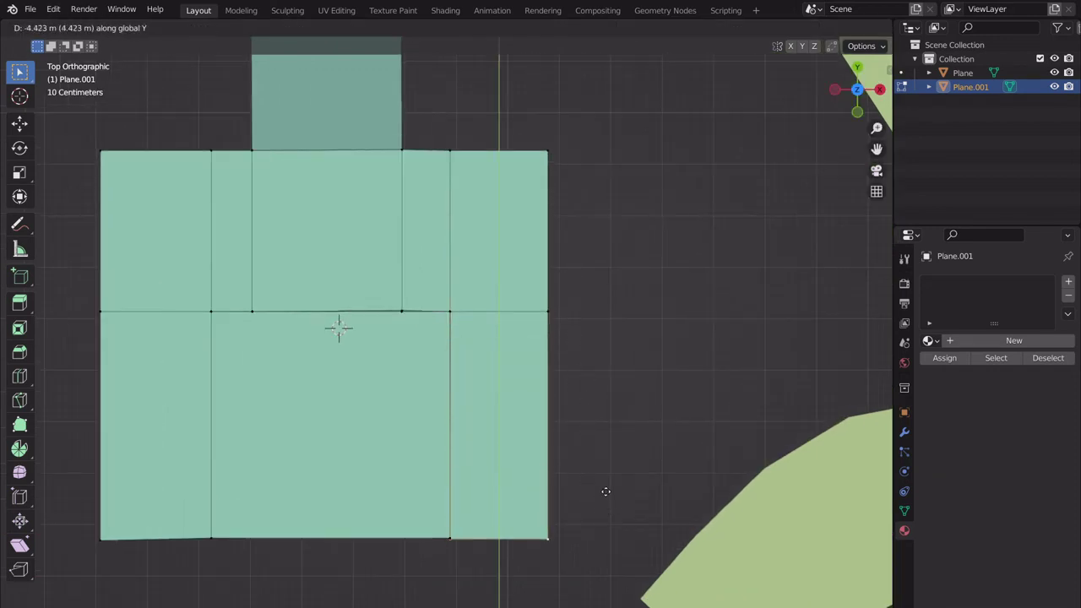
click(604, 481)
- Move the new floor strip's end vertices along Y to line up with the block's lower corner
scroll(499, 508, up, 2)
middle_drag(500, 508, 431, 397)
key(alt+a)
shift+middle_drag(352, 453, 396, 394)
scroll(396, 394, up, 2)
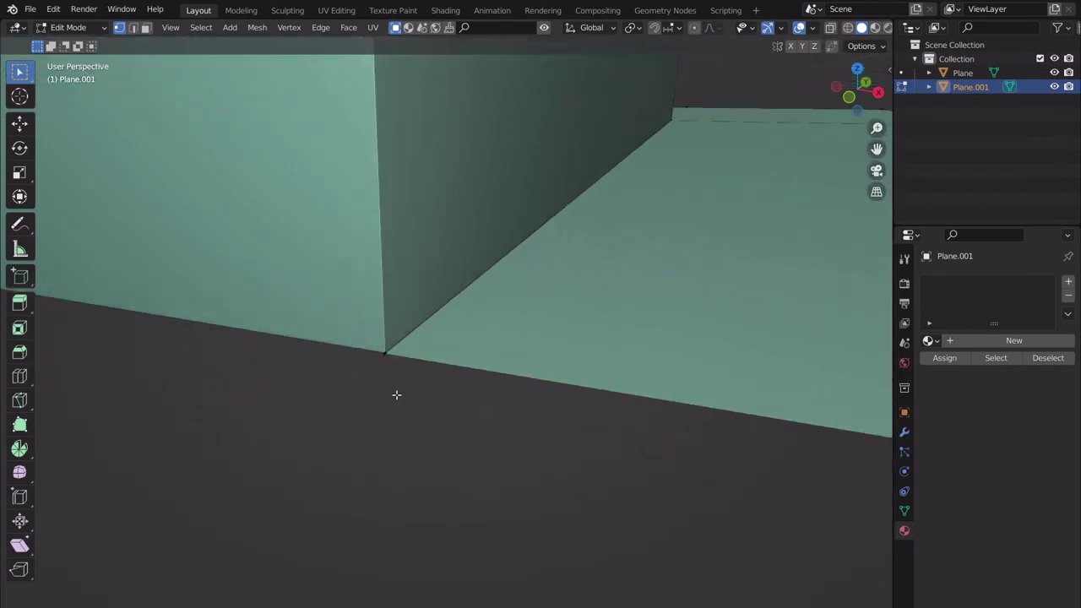
drag(402, 345, 377, 370)
middle_drag(387, 372, 633, 357)
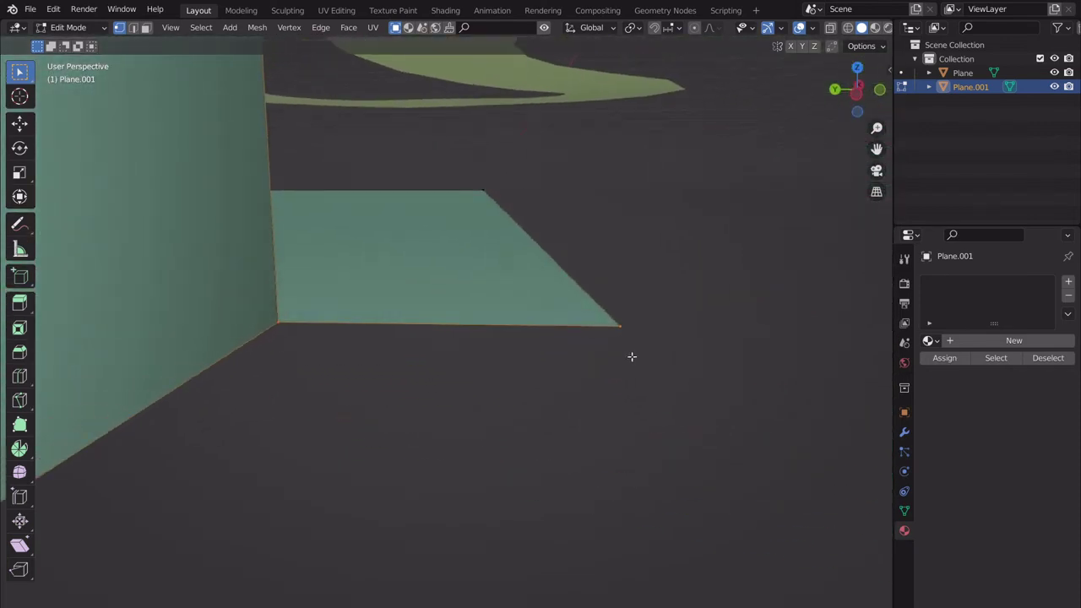
click(488, 179)
key(g)
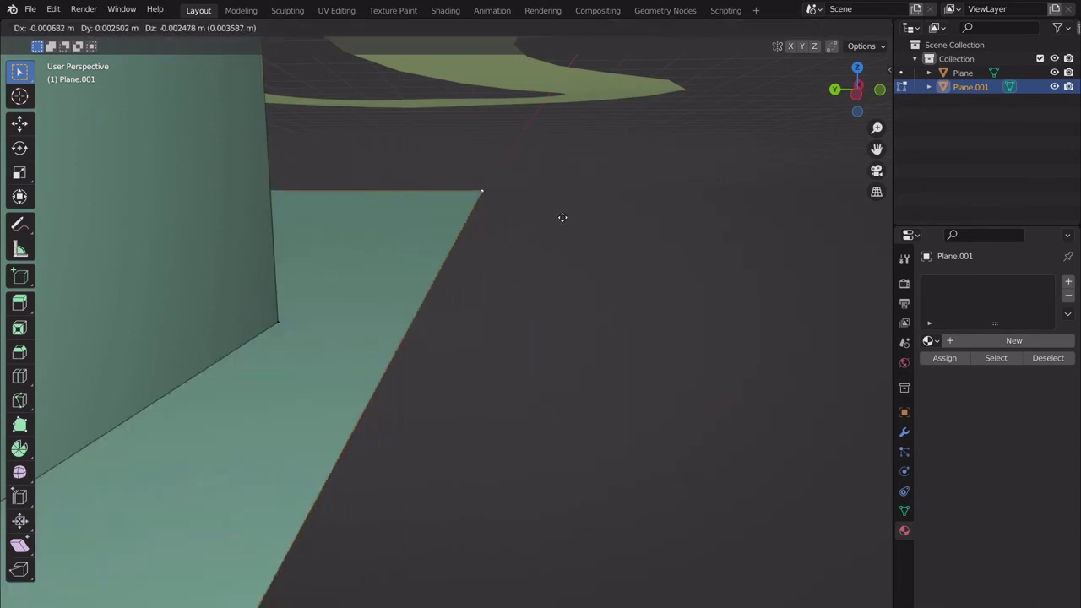
key(y)
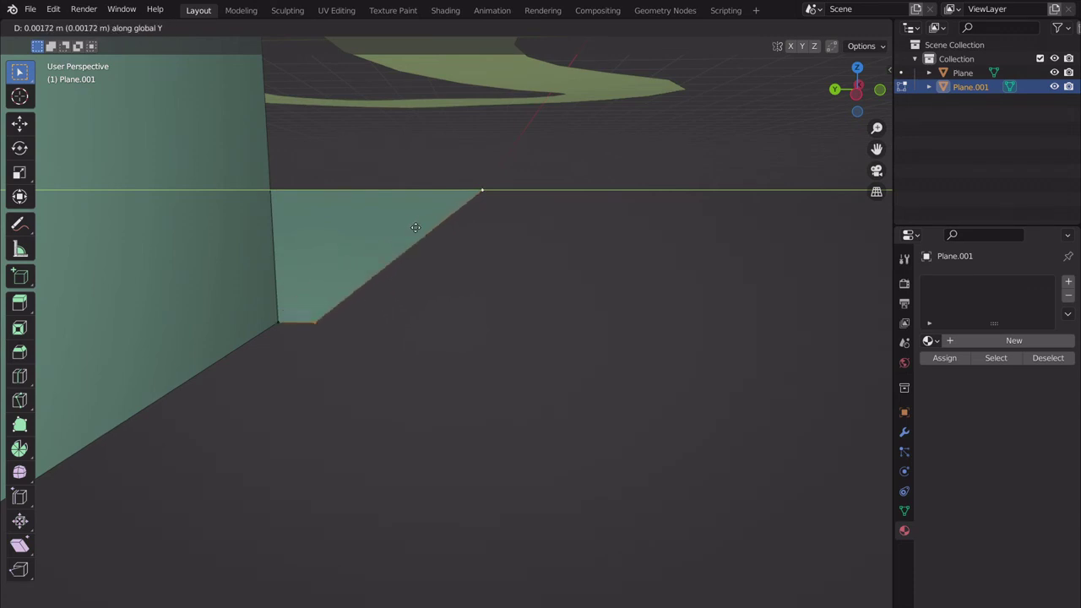
click(414, 228)
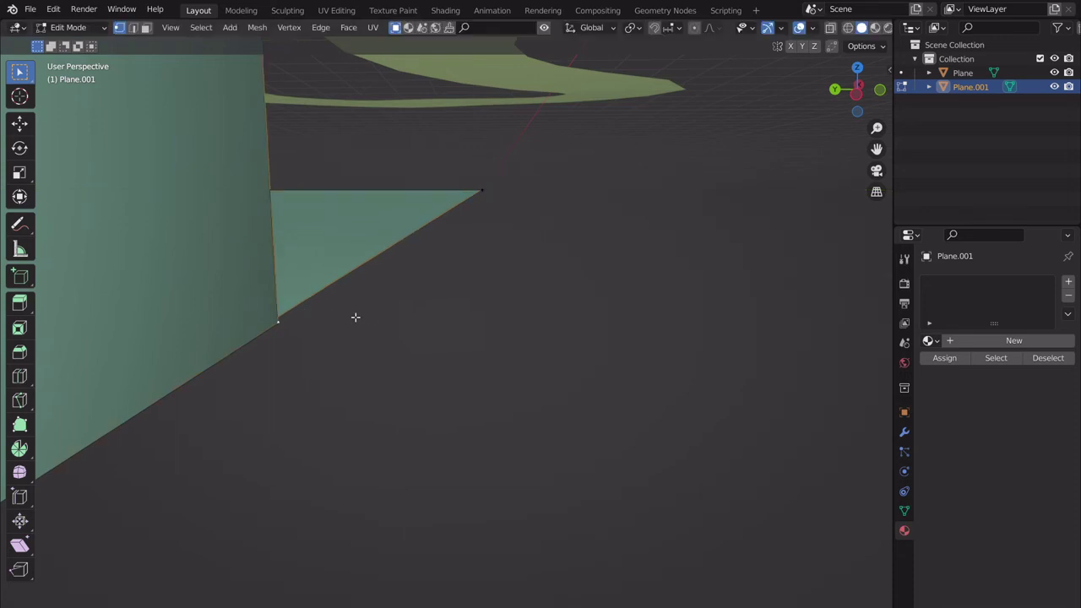
- Merge the block's lower corner vertex into the floor strip's adjacent corner vertex
middle_drag(354, 316, 407, 338)
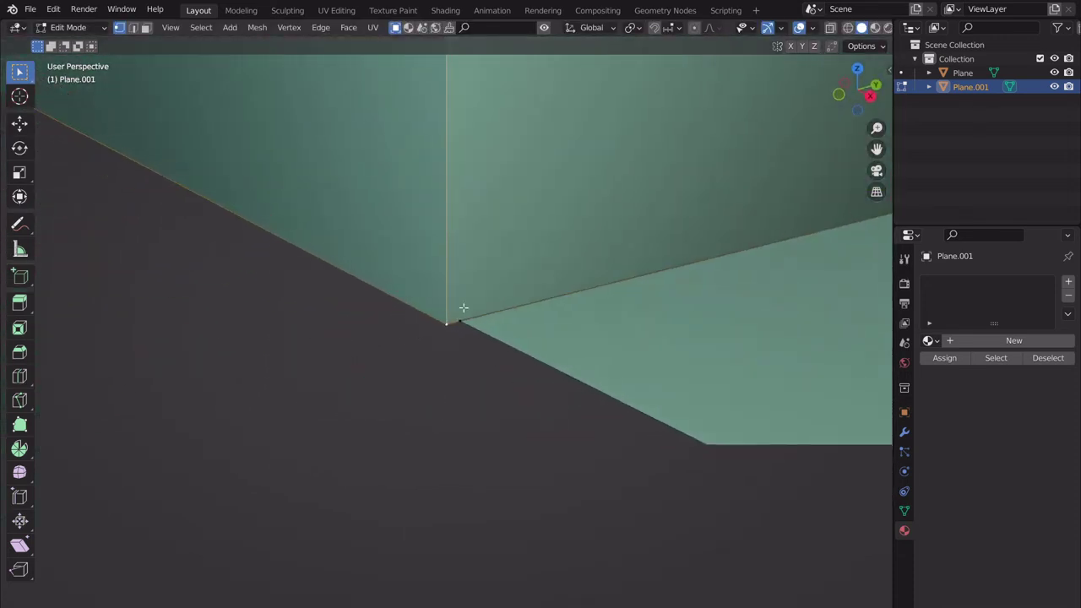
click(465, 316)
key(m)
click(483, 327)
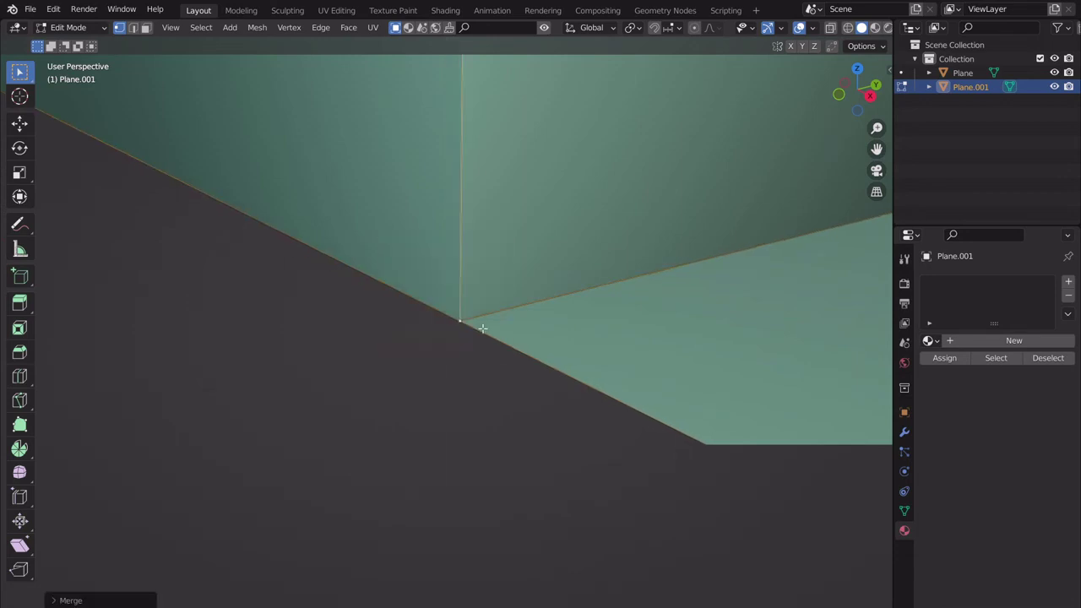
scroll(486, 309, down, 6)
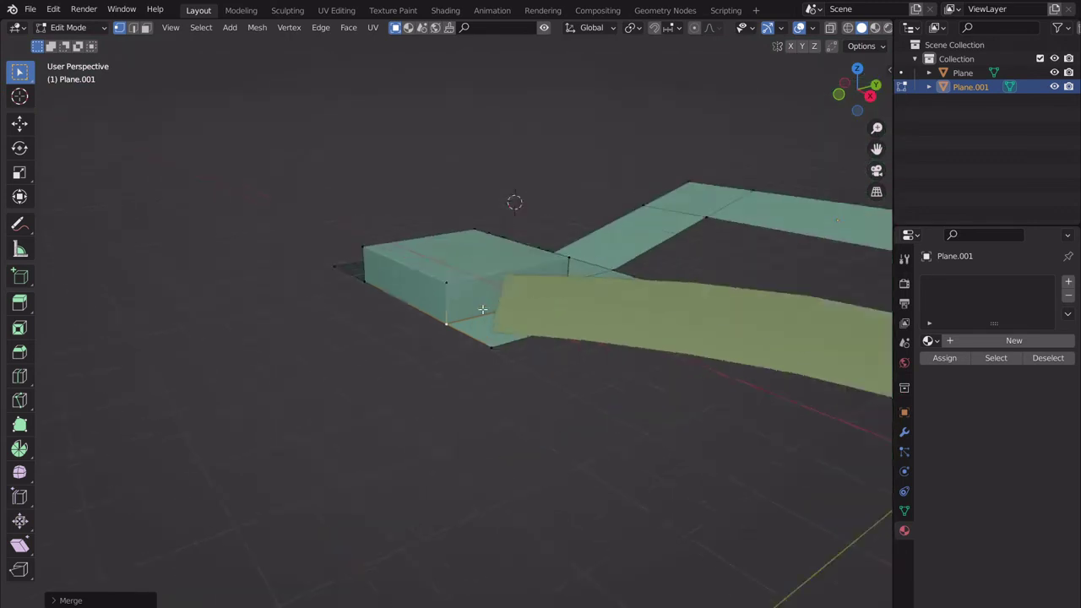
scroll(456, 314, up, 5)
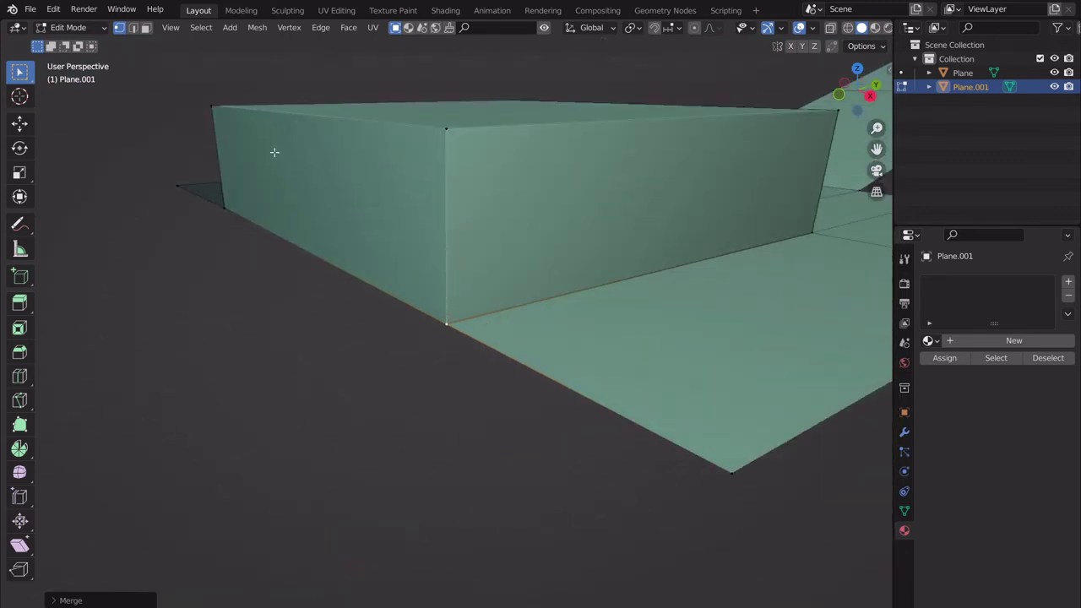
- Extrude the whole row of edges along the block's end and both side floors about 2.5 m along negative Y
middle_drag(436, 253, 591, 391)
scroll(589, 393, down, 4)
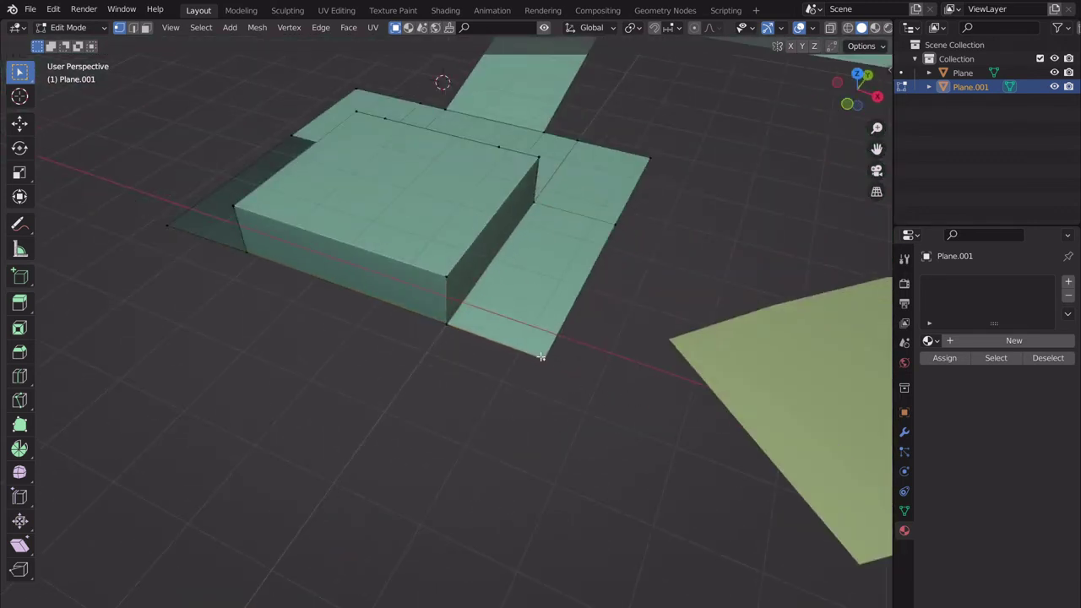
ctrl+click(167, 226)
click(544, 356)
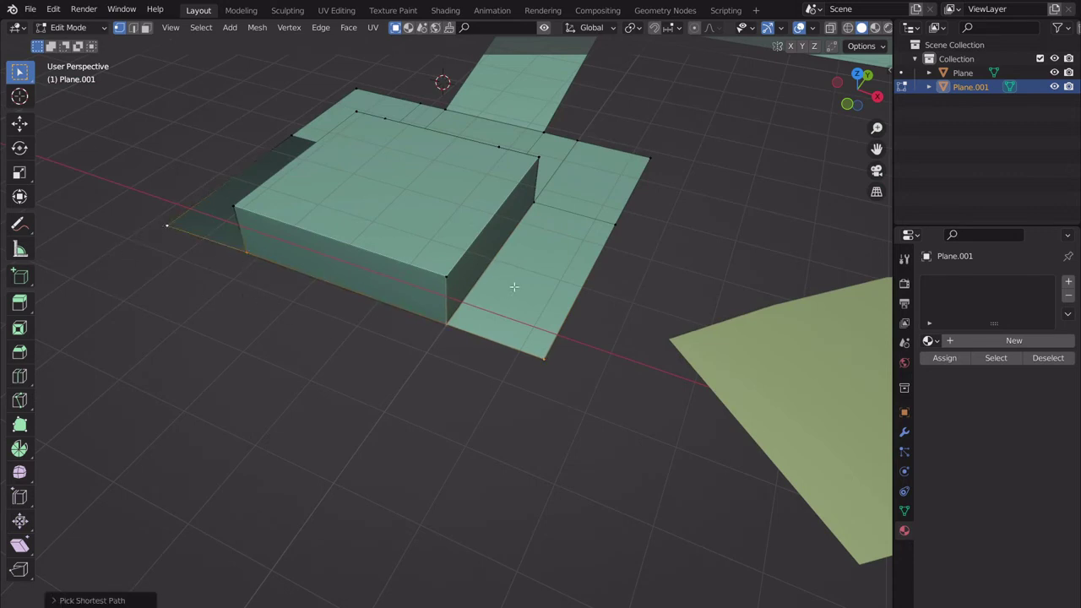
key(e)
key(y)
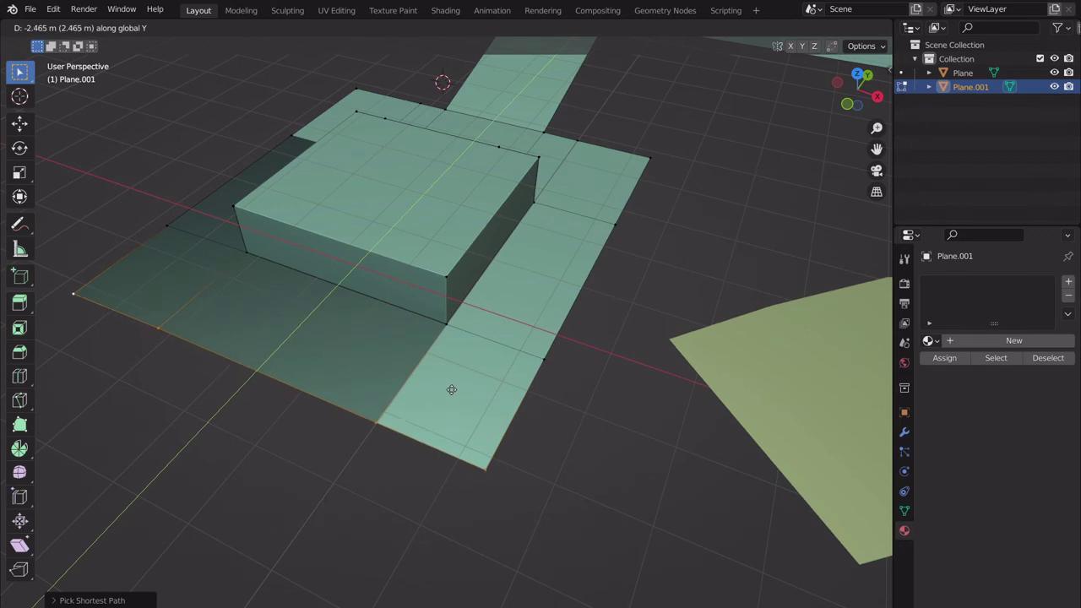
click(459, 375)
- Widen the floor by moving its outer edge on the positive X side outward along X
middle_drag(459, 375, 563, 355)
scroll(562, 355, down, 3)
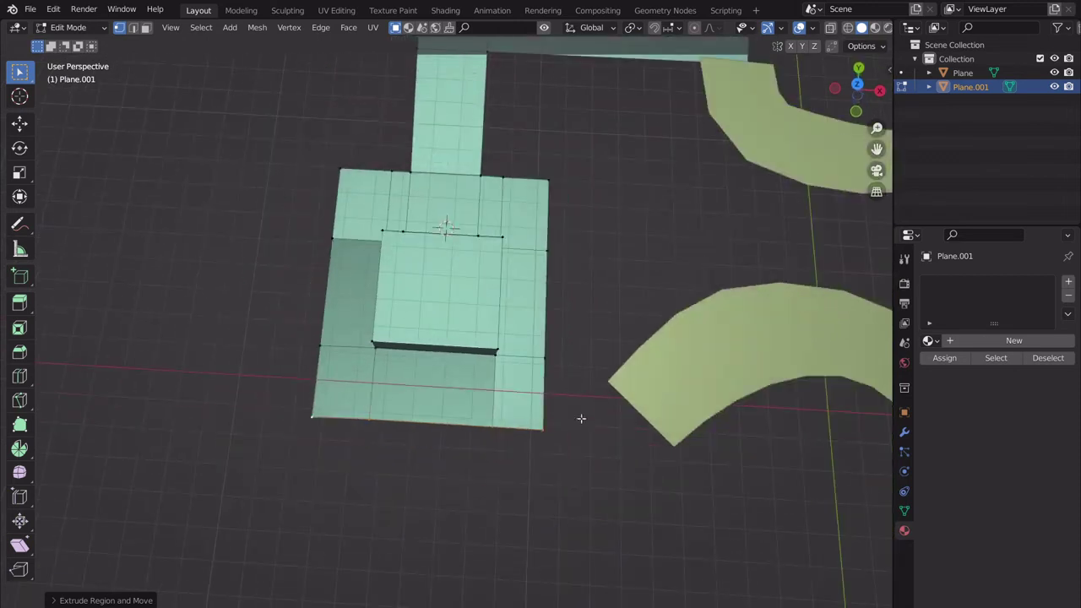
key(g)
key(x)
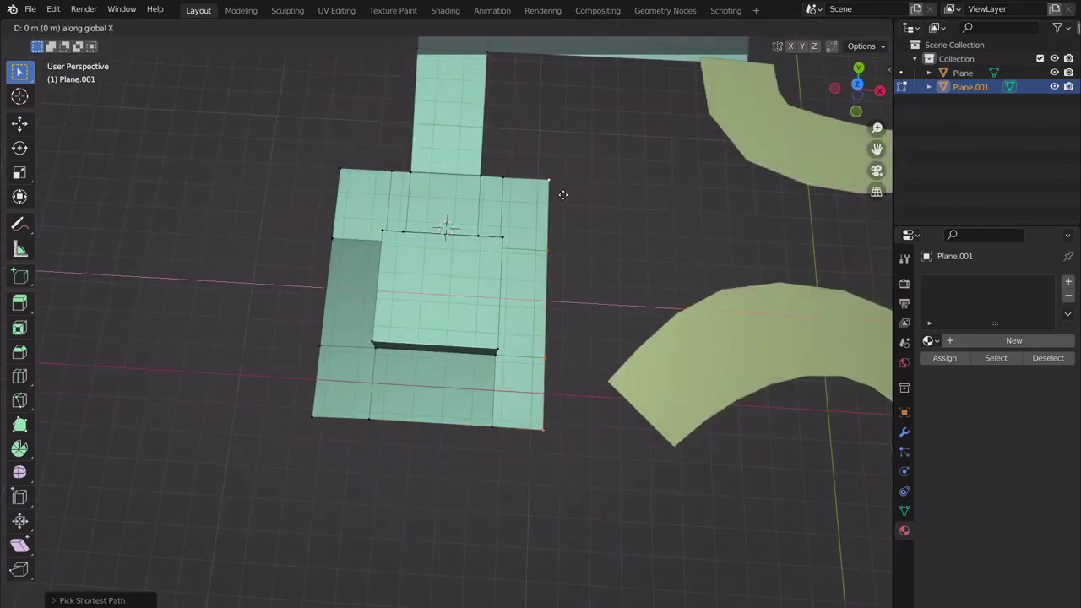
click(589, 197)
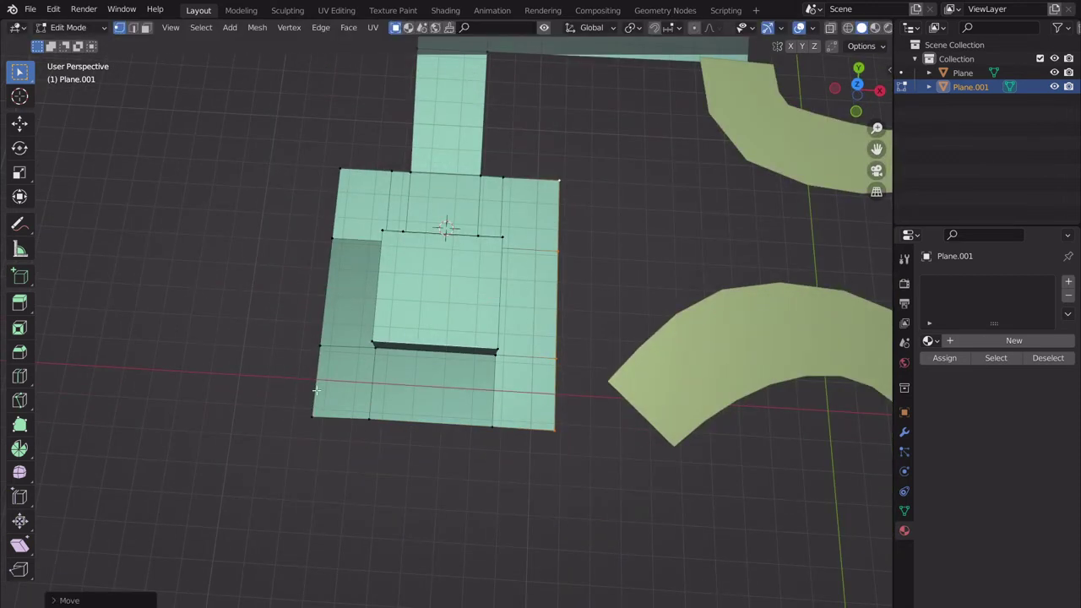
- Widen the floor by moving its opposite outer edge outward along negative X
click(316, 389)
ctrl+click(353, 180)
key(g)
key(x)
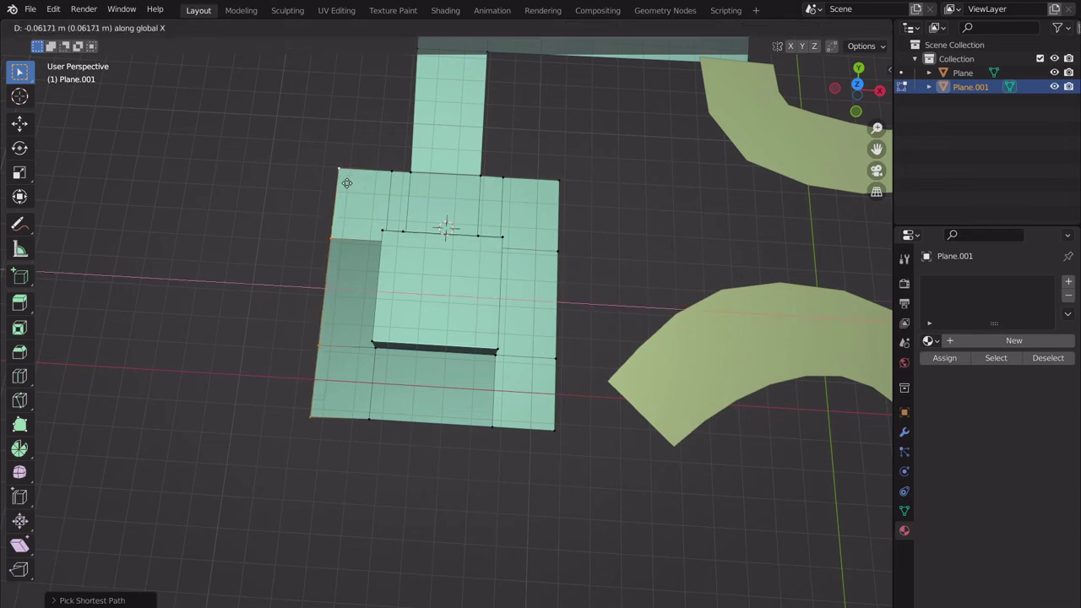
click(302, 179)
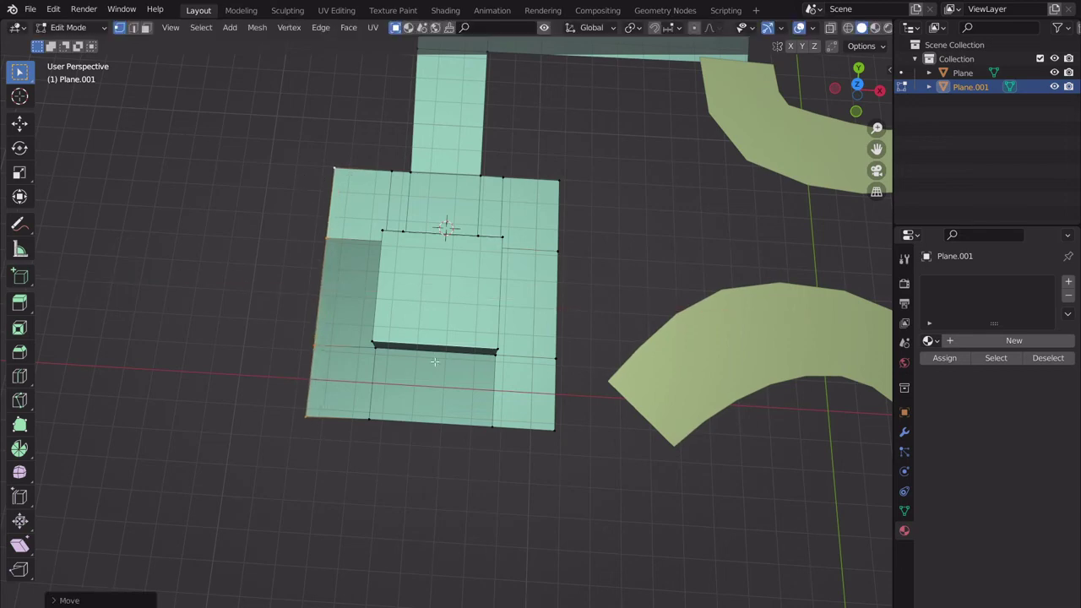
middle_drag(302, 179, 506, 299)
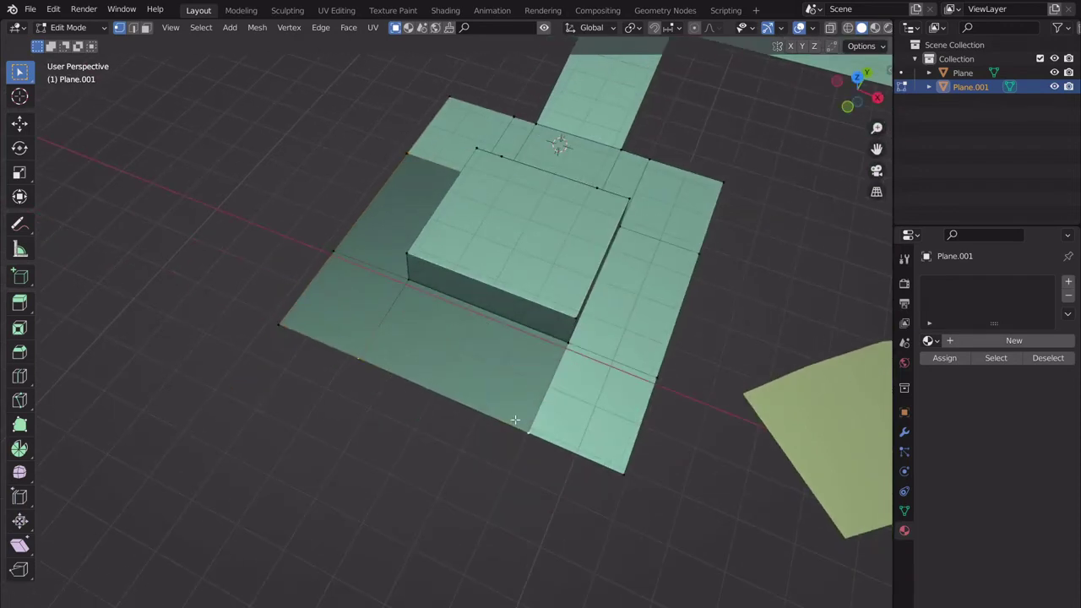
middle_drag(512, 422, 513, 321)
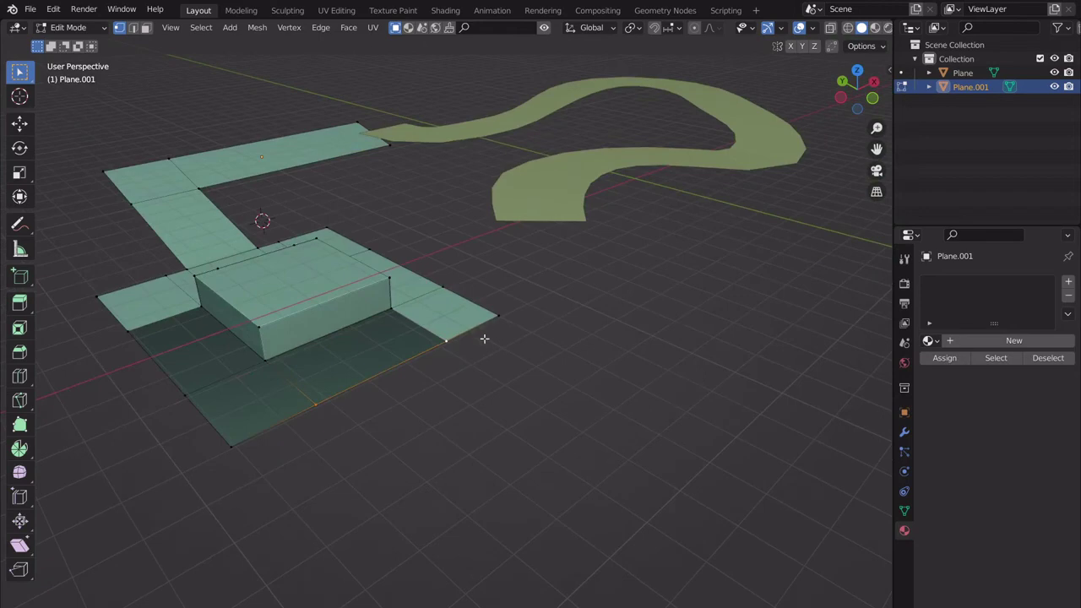
middle_drag(484, 339, 603, 314)
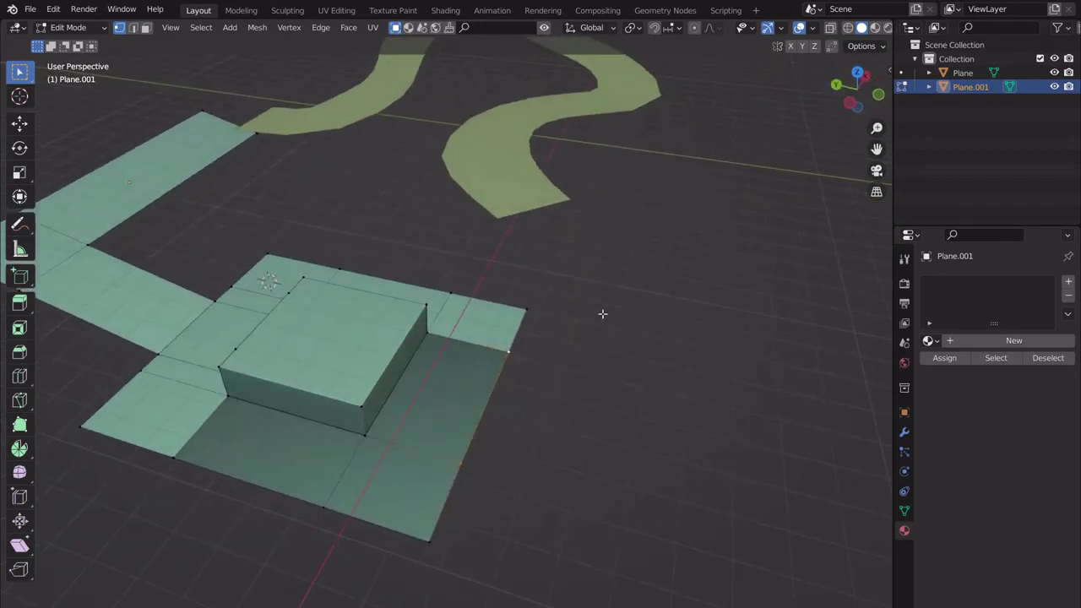
- Extrude the middle edge of the floor's outer end about 5 m along negative Y in top view
click(856, 72)
scroll(425, 422, down, 1)
shift+middle_drag(425, 422, 439, 343)
key(e)
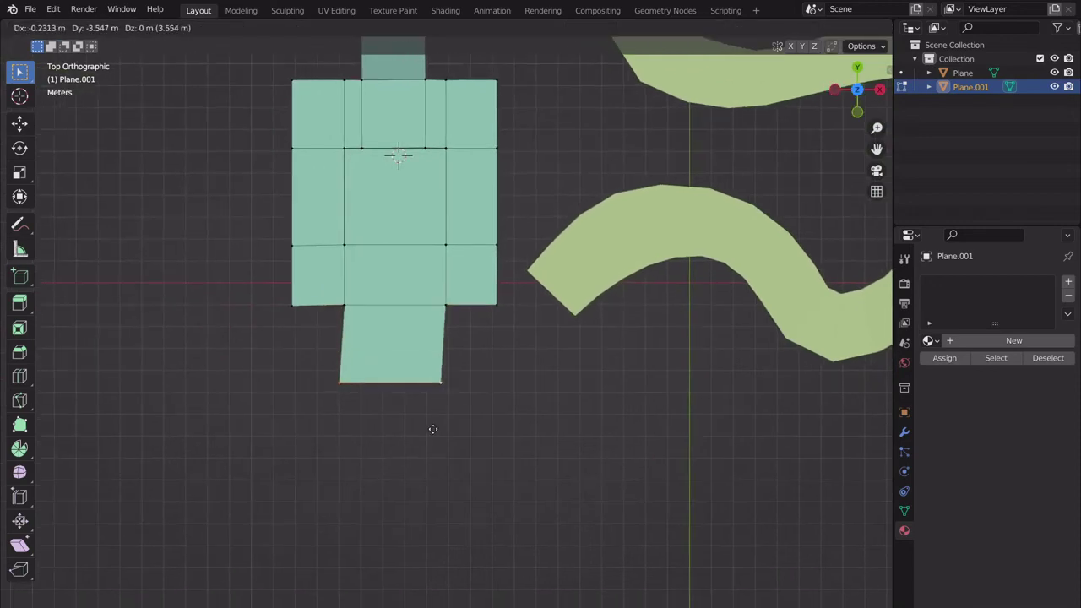
key(y)
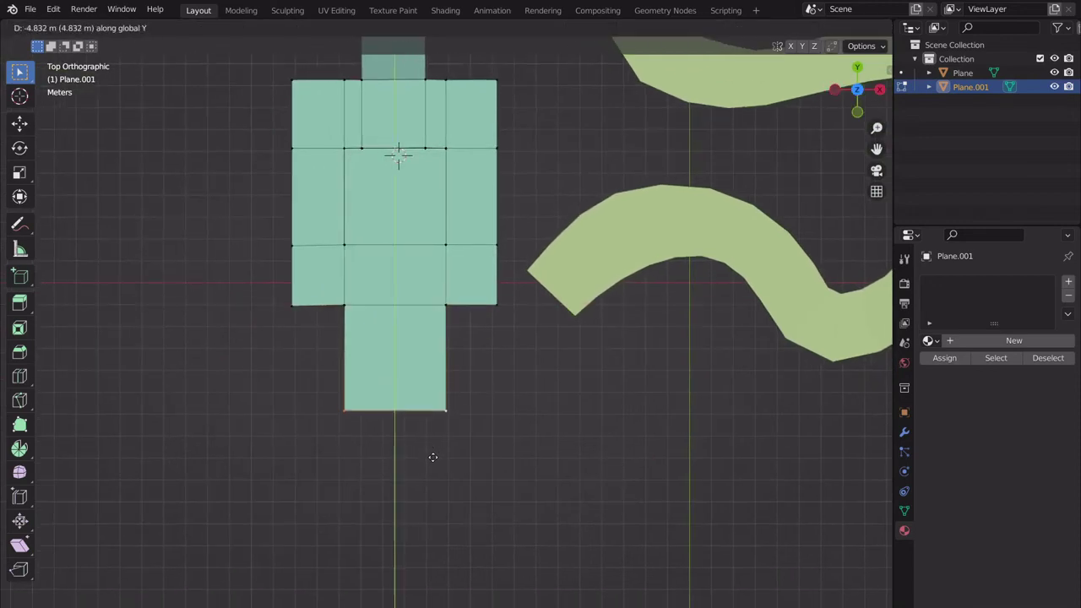
click(432, 462)
- Raise the outer edge of the new floor strip along Z to slope it into an upward ramp
middle_drag(432, 461, 527, 436)
key(e)
key(z)
click(619, 310)
scroll(619, 309, up, 3)
key(g)
key(z)
click(594, 318)
key(g)
key(z)
click(613, 324)
key(g)
key(z)
click(613, 333)
- Switch to editing the curved road mesh, extrude its open end by one short segment and rotate the new edge to follow the bend
click(858, 74)
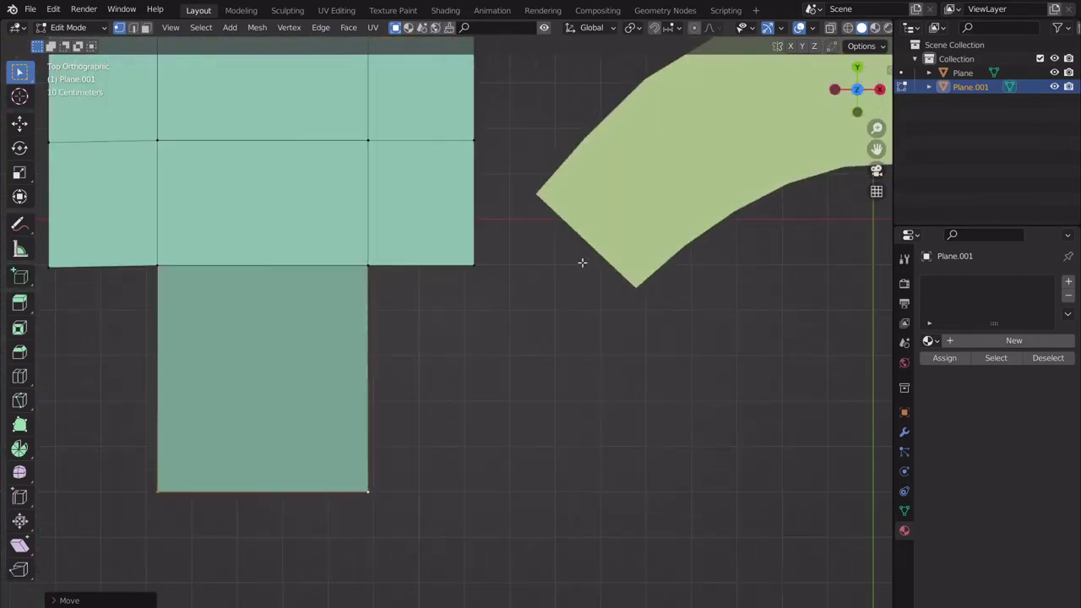
key(Tab)
click(614, 196)
scroll(566, 261, down, 5)
key(Tab)
shift+middle_drag(565, 261, 543, 333)
scroll(418, 285, up, 1)
scroll(476, 302, up, 2)
key(e)
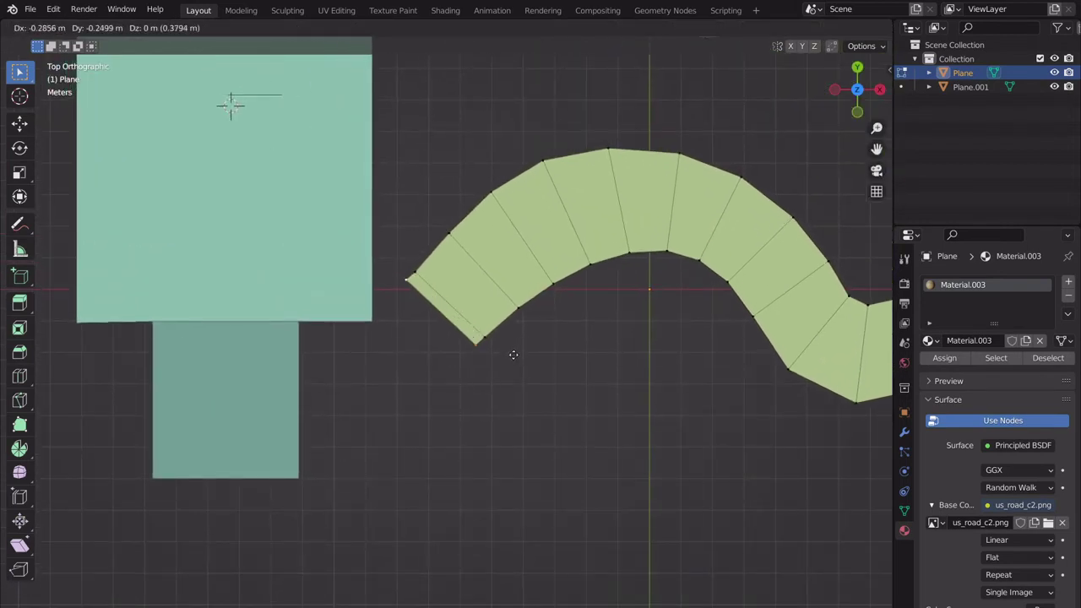
click(502, 372)
key(r)
click(578, 329)
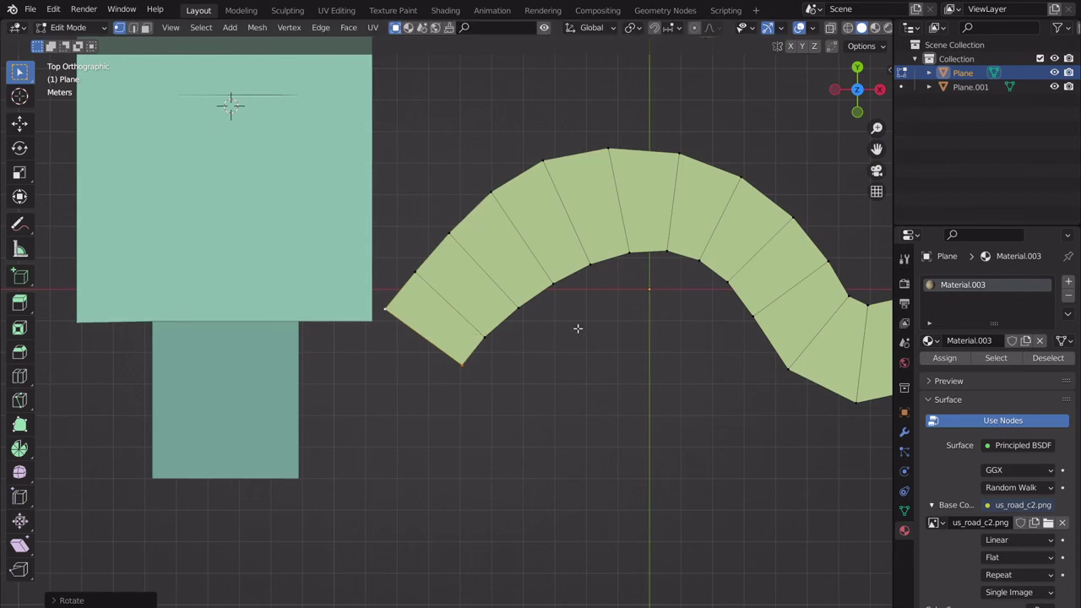
- Extrude two more segments from the road's end, rotating each new end edge to curve toward negative Y, and leave mesh editing
key(e)
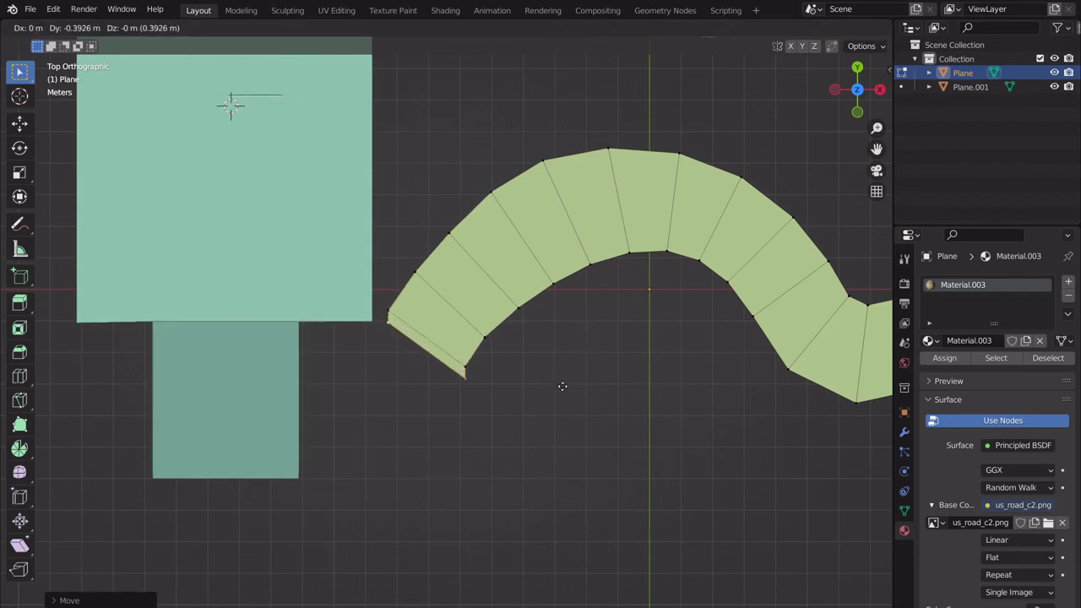
click(552, 414)
key(r)
click(587, 376)
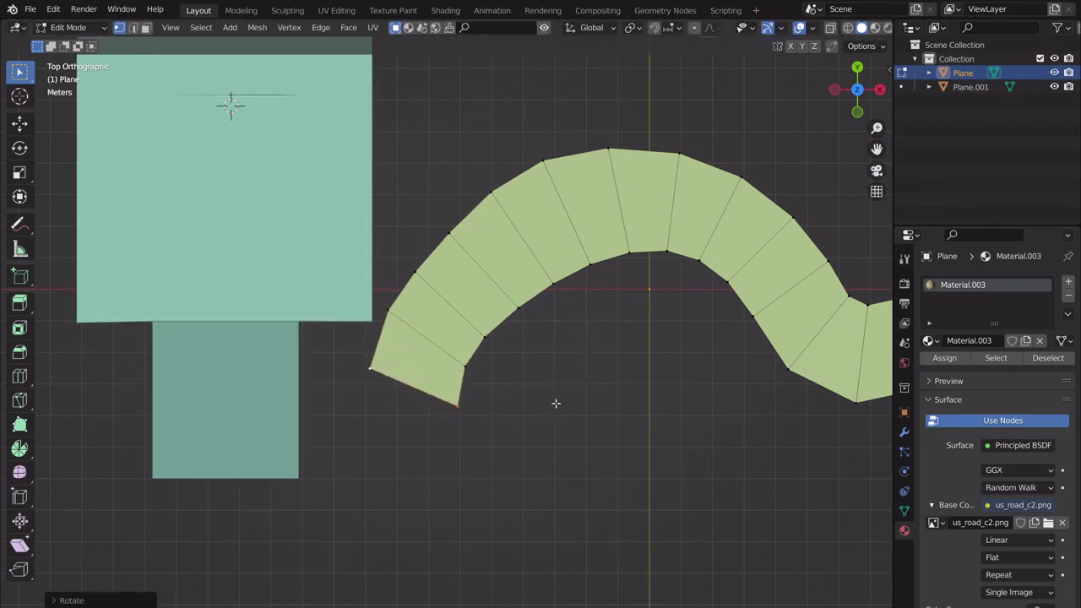
key(g)
click(555, 444)
key(r)
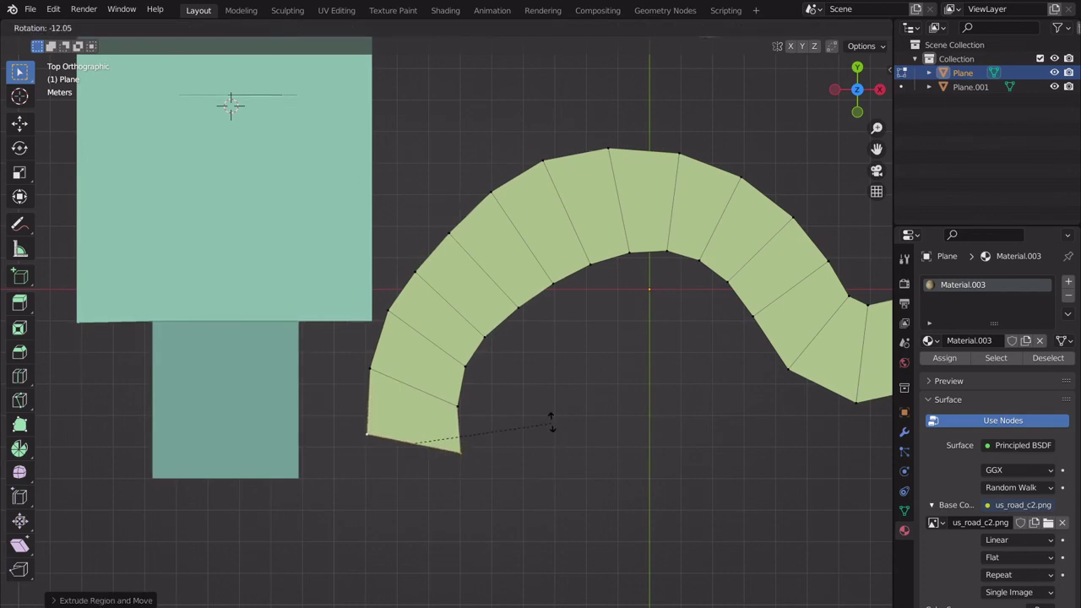
click(549, 418)
key(g)
click(537, 424)
middle_drag(501, 430, 591, 304)
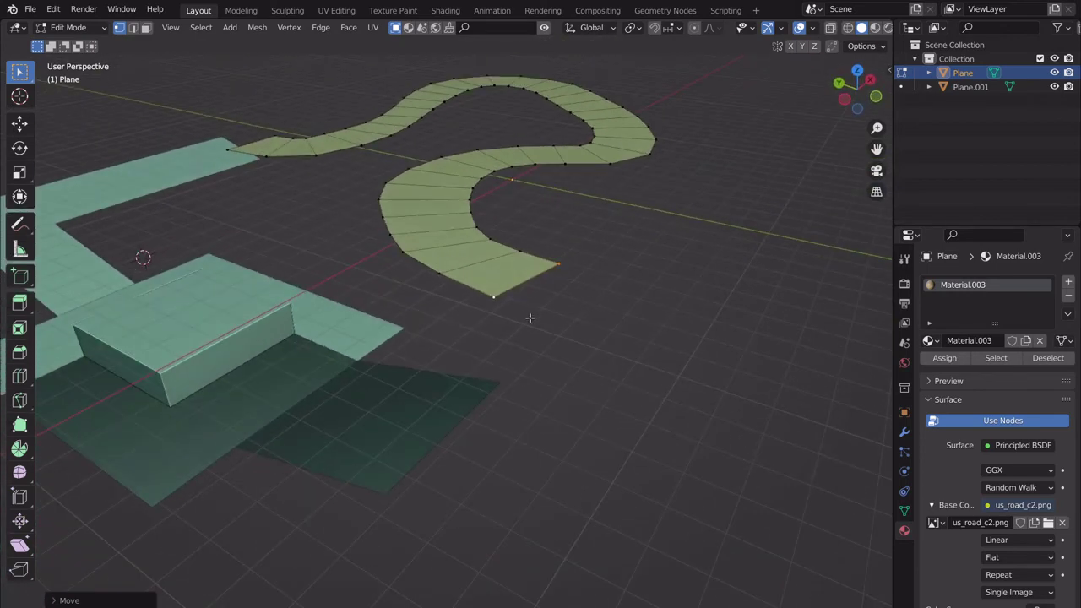
key(Tab)
- Save the project as tutorial_blender_test_version in the longform tutorial's textures folder
scroll(530, 318, down, 5)
middle_drag(439, 318, 552, 368)
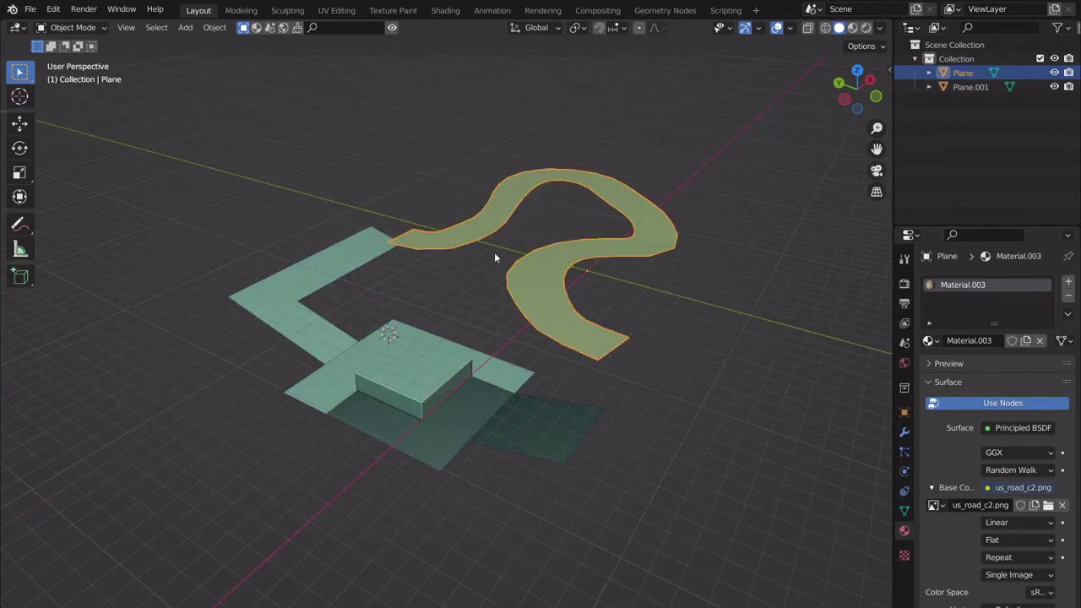
key(ctrl+s)
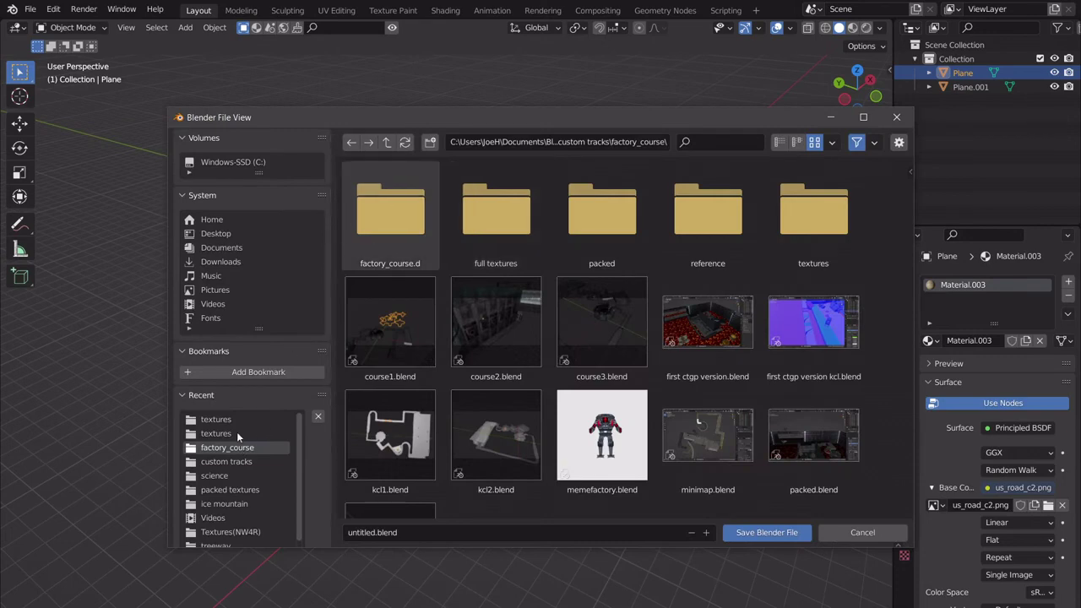
click(235, 432)
click(237, 422)
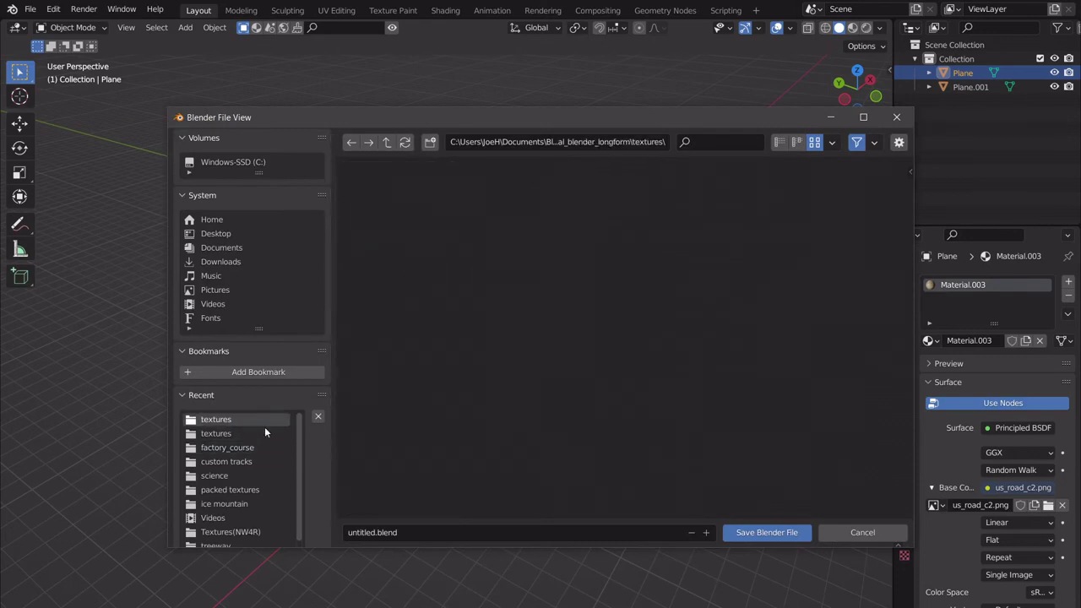
click(448, 533)
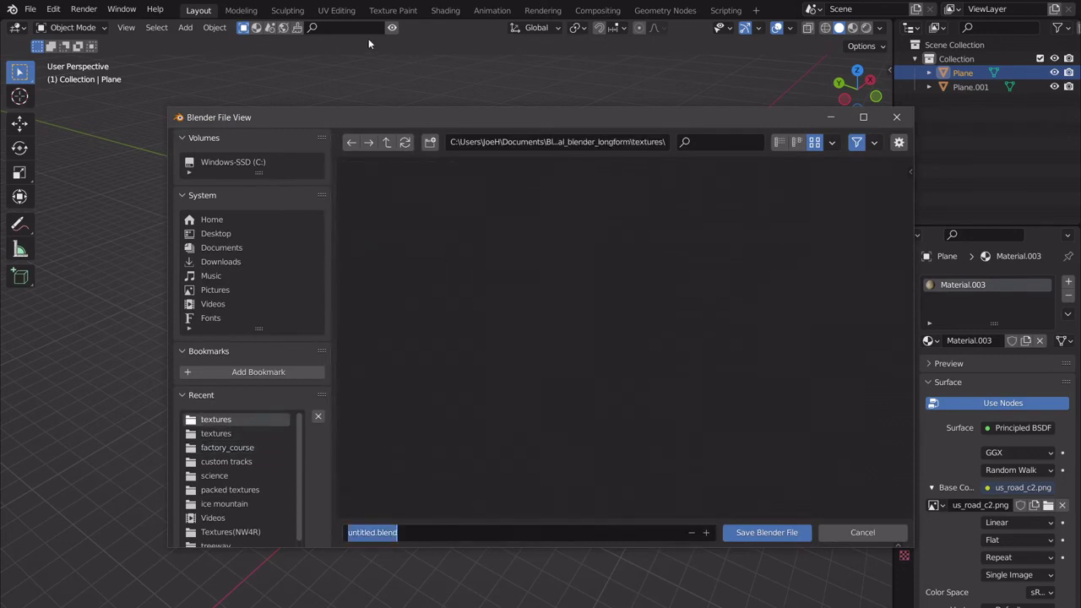
text(tutorial_blender_)
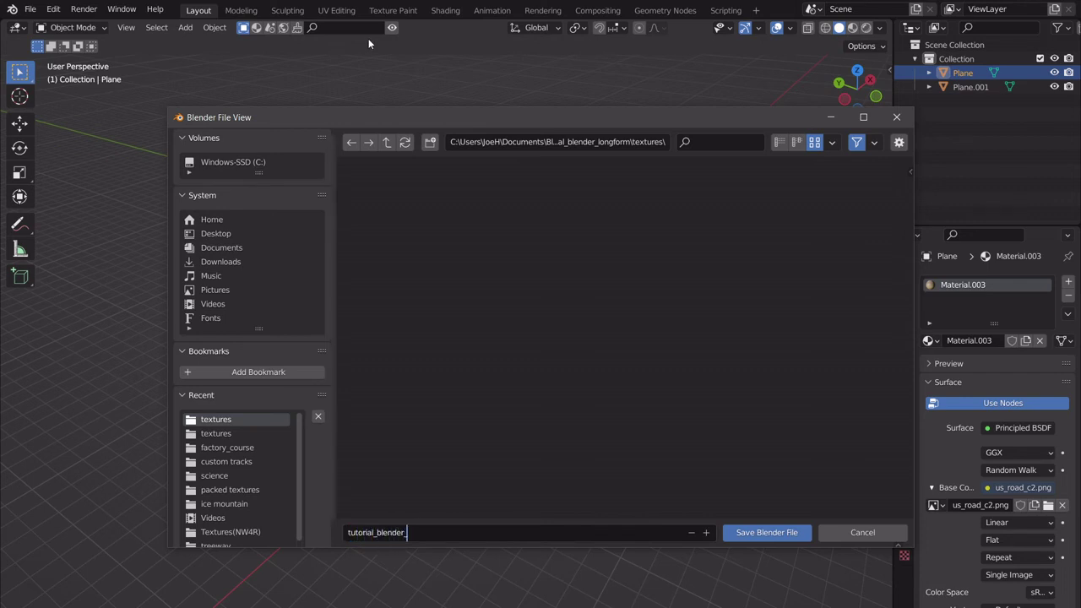
text(test_version)
key(Return)
click(756, 534)
- Set the viewport shading to Texture color with Flat lighting and the Theme background
scroll(591, 292, up, 4)
middle_drag(571, 328, 586, 437)
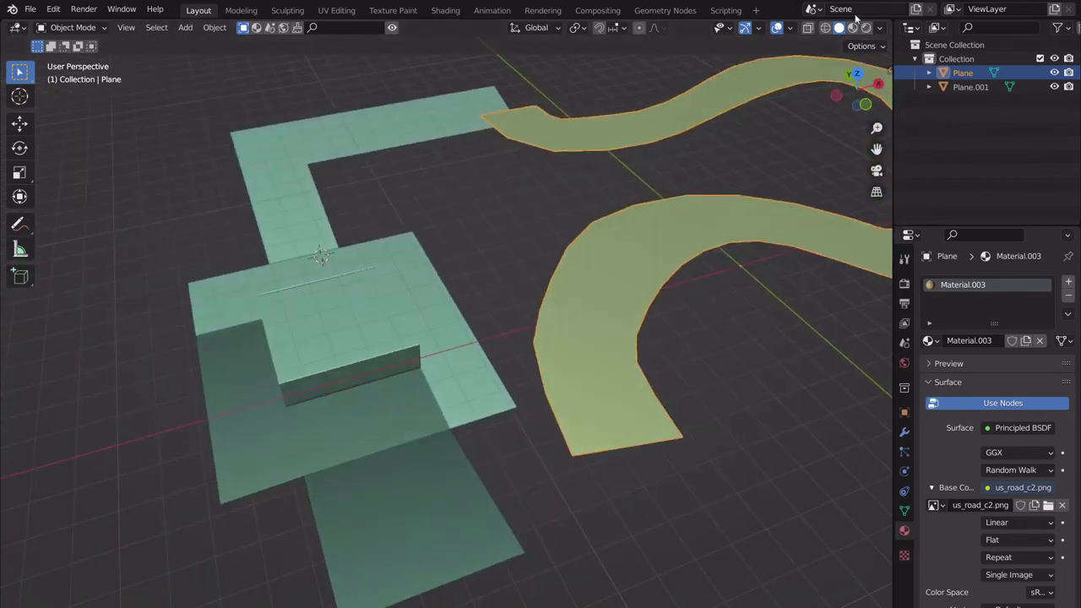
click(878, 29)
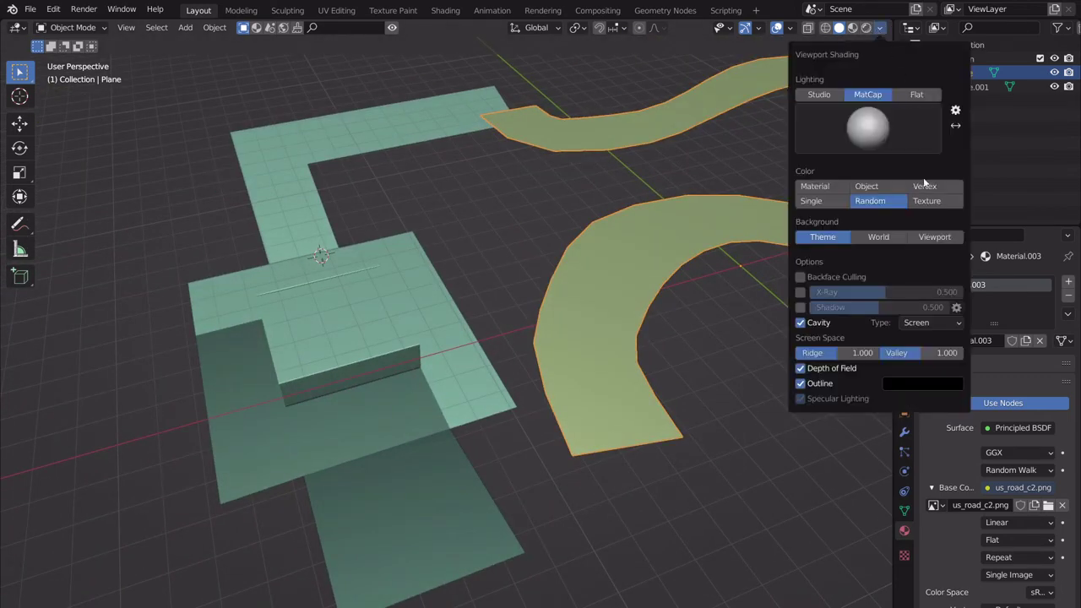
click(937, 202)
click(929, 236)
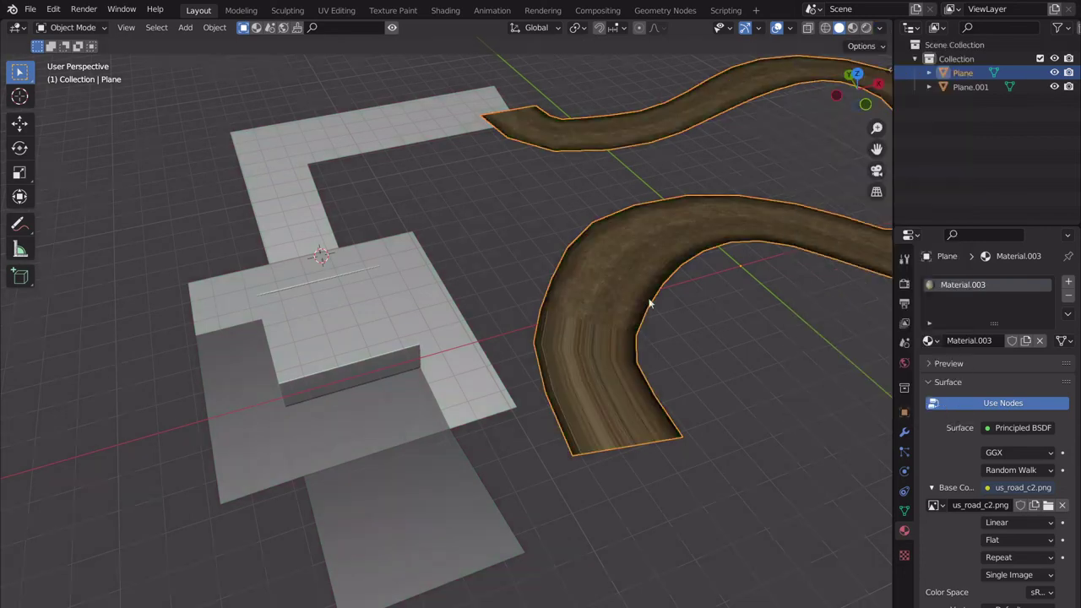
click(880, 29)
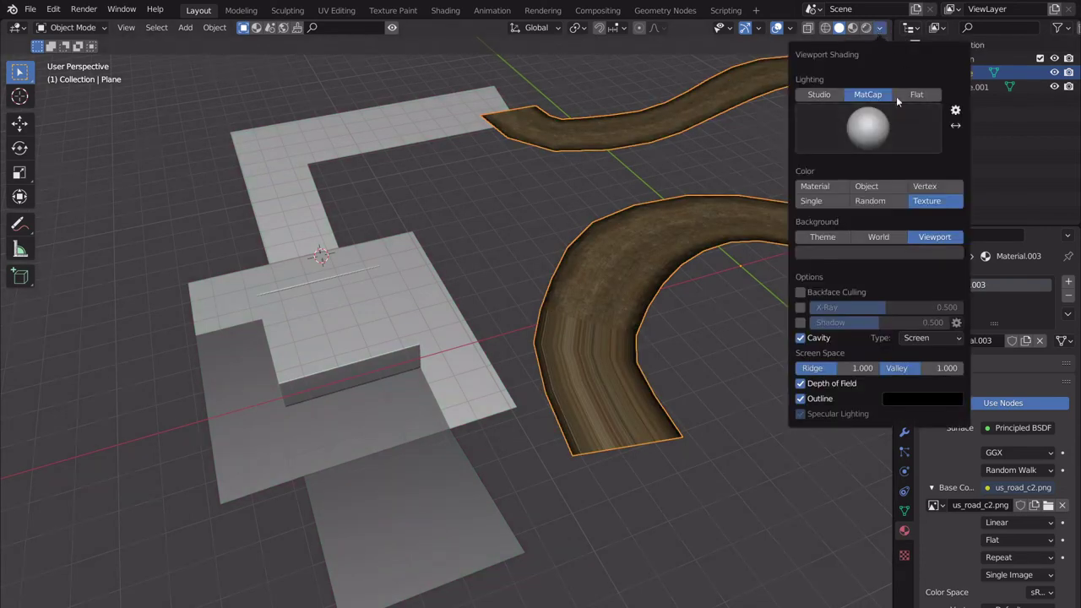
click(919, 95)
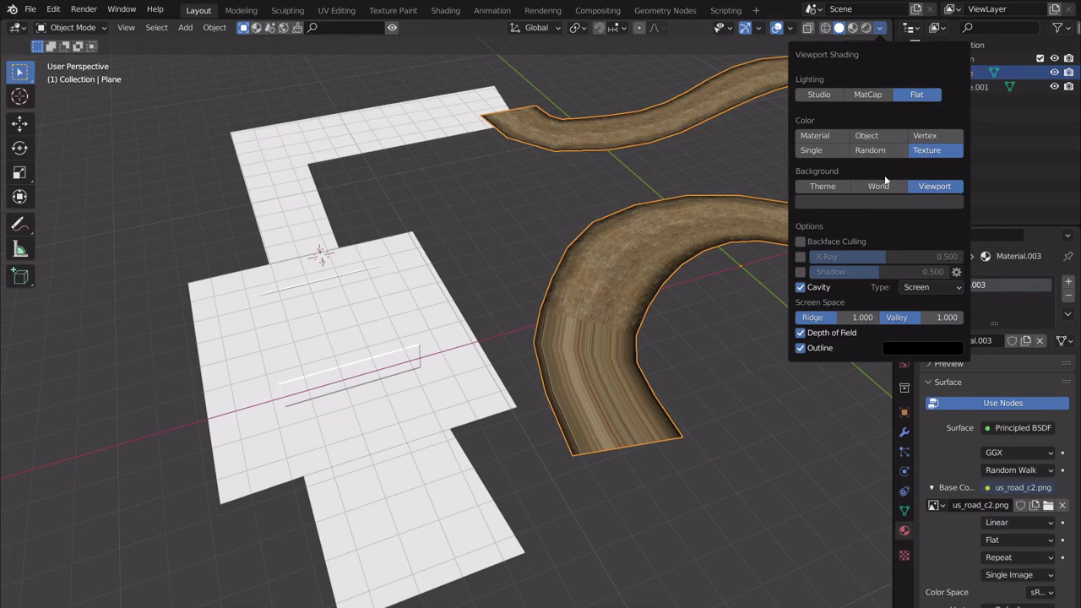
click(836, 190)
- Examine the texture along the road, comparing the newly extruded end segments with the earlier ones
scroll(582, 288, down, 4)
scroll(582, 287, up, 3)
mouse_move(582, 287)
shift+middle_down()
mouse_move(533, 329)
mouse_move(495, 298)
mouse_move(595, 375)
mouse_move(566, 386)
mouse_move(638, 388)
shift+middle_up()
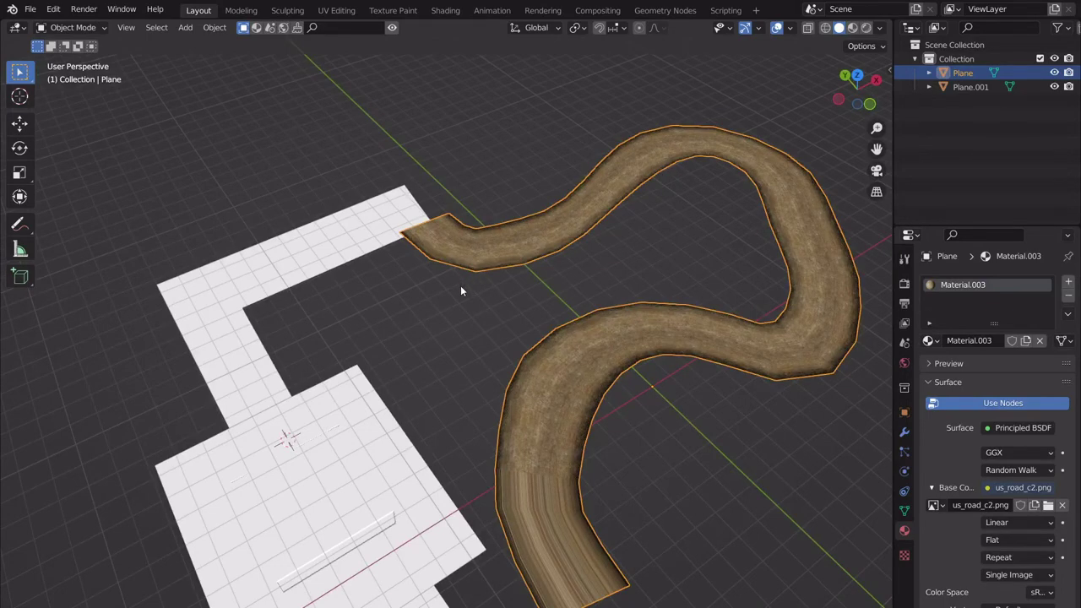
scroll(570, 409, down, 2)
scroll(558, 429, up, 2)
scroll(566, 494, up, 5)
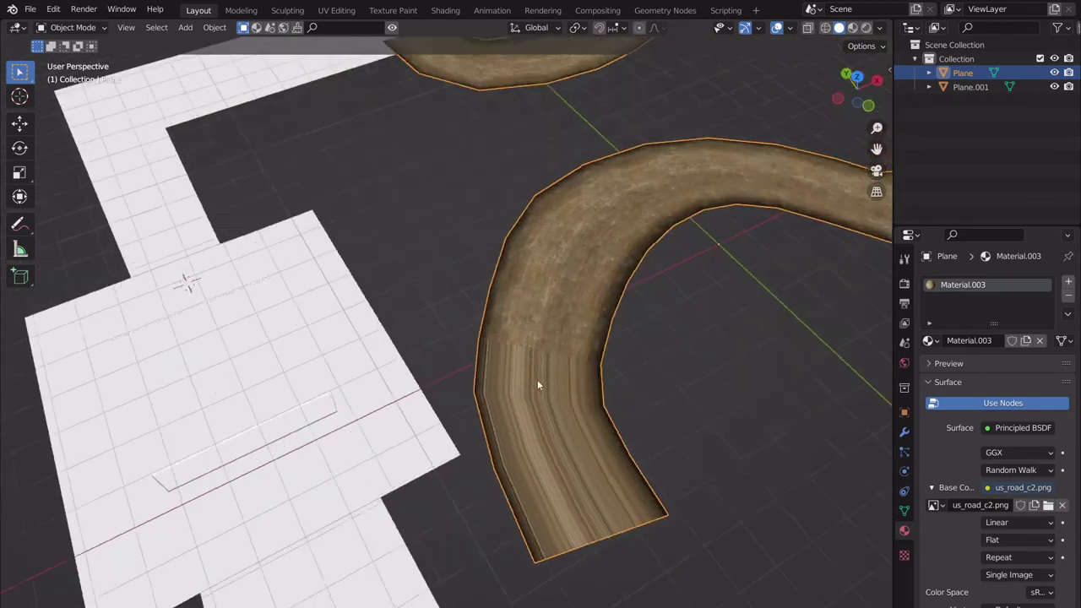
scroll(551, 397, down, 2)
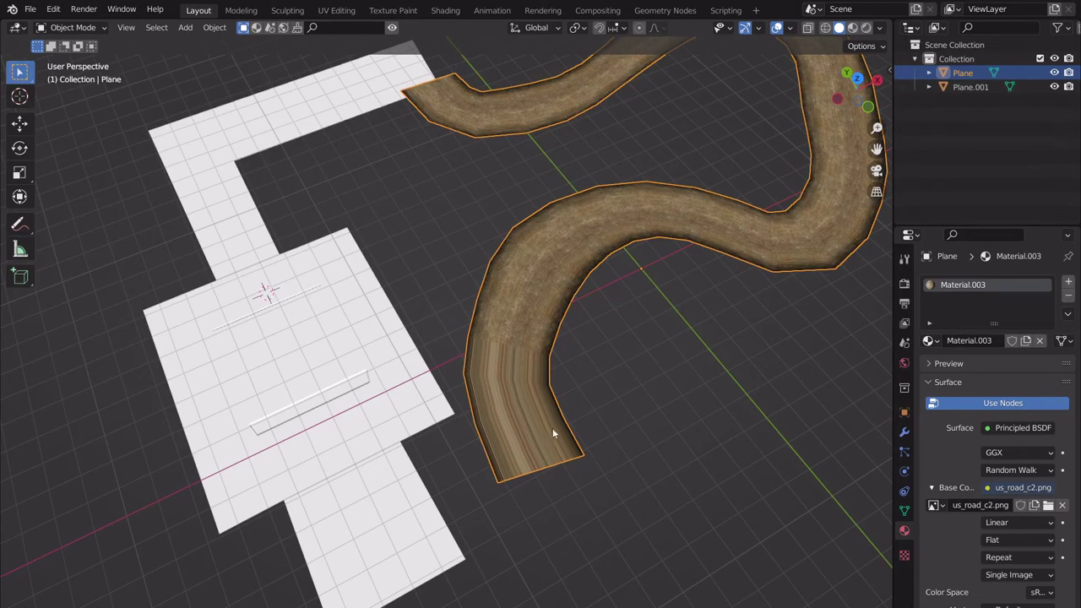
- Unwrap the road's new end faces from the adjacent correctly textured face with Follow Active Quads
key(Tab)
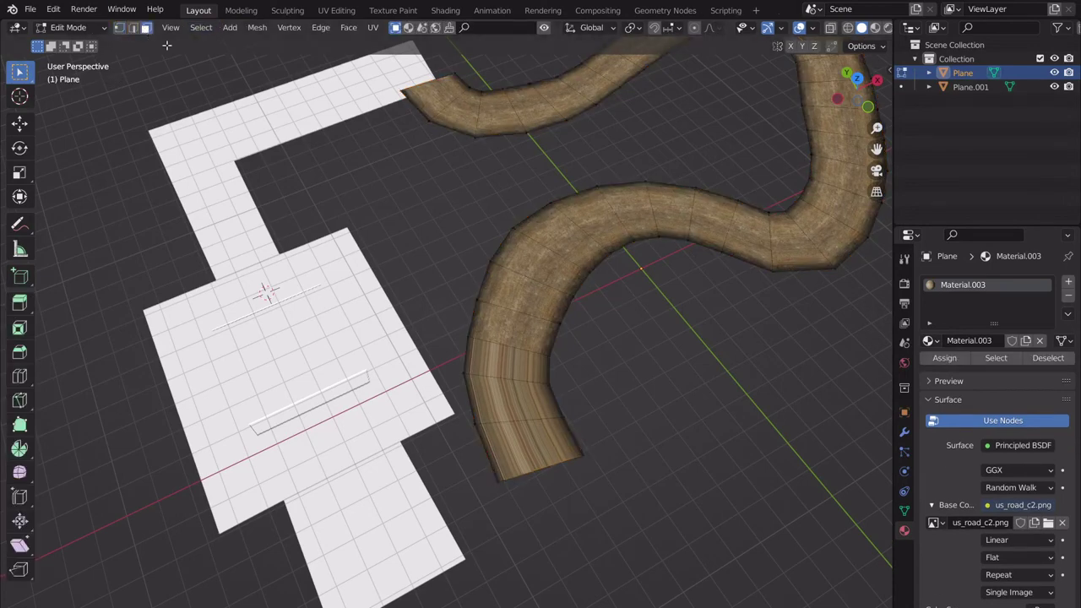
click(528, 425)
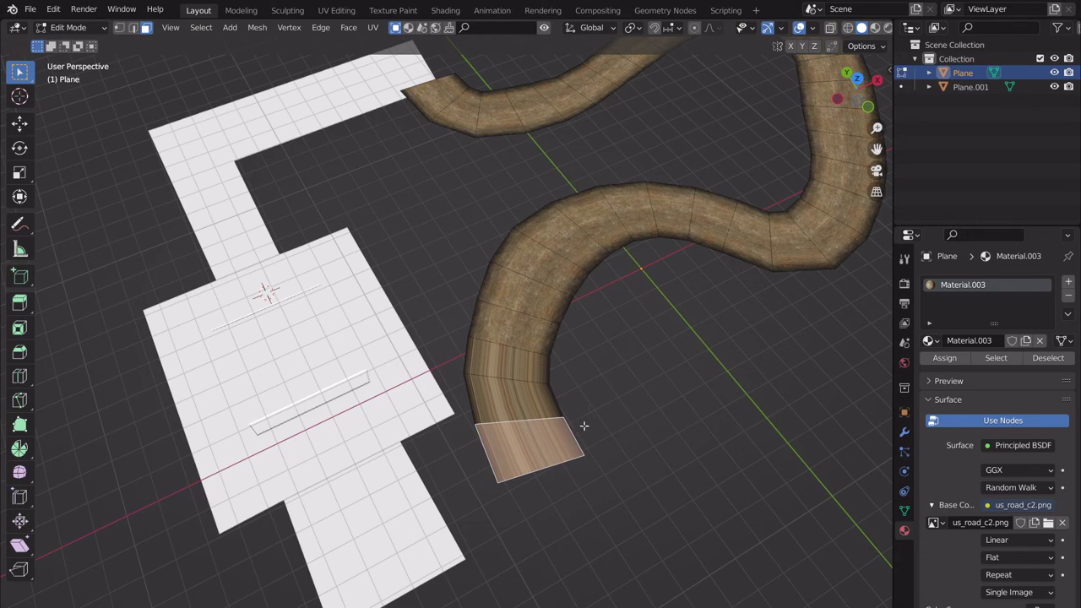
ctrl+click(539, 336)
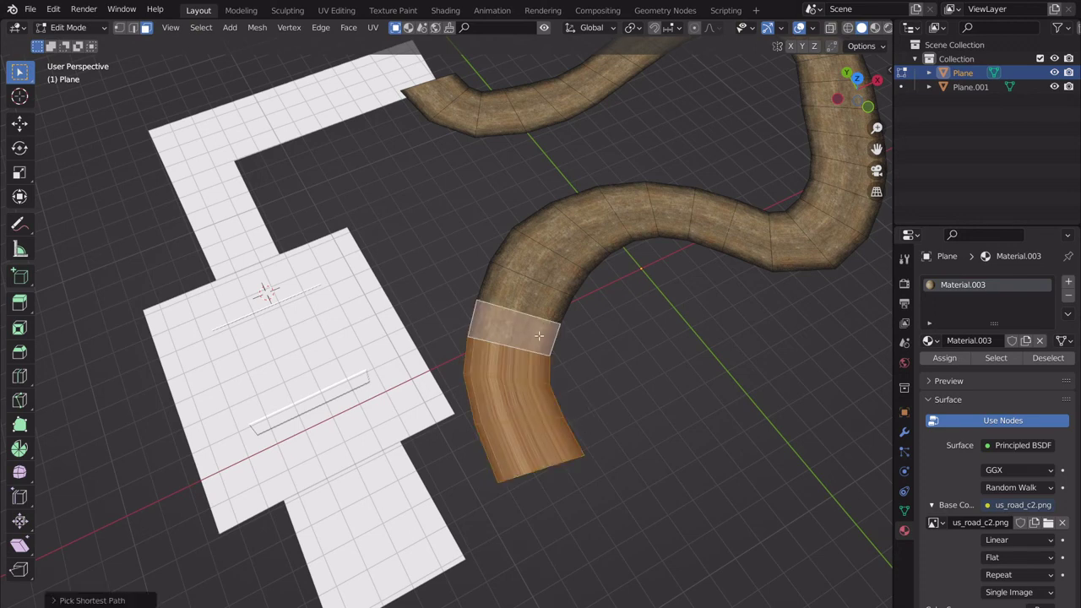
scroll(586, 369, up, 2)
shift+middle_drag(575, 386, 598, 360)
scroll(575, 375, down, 2)
key(u)
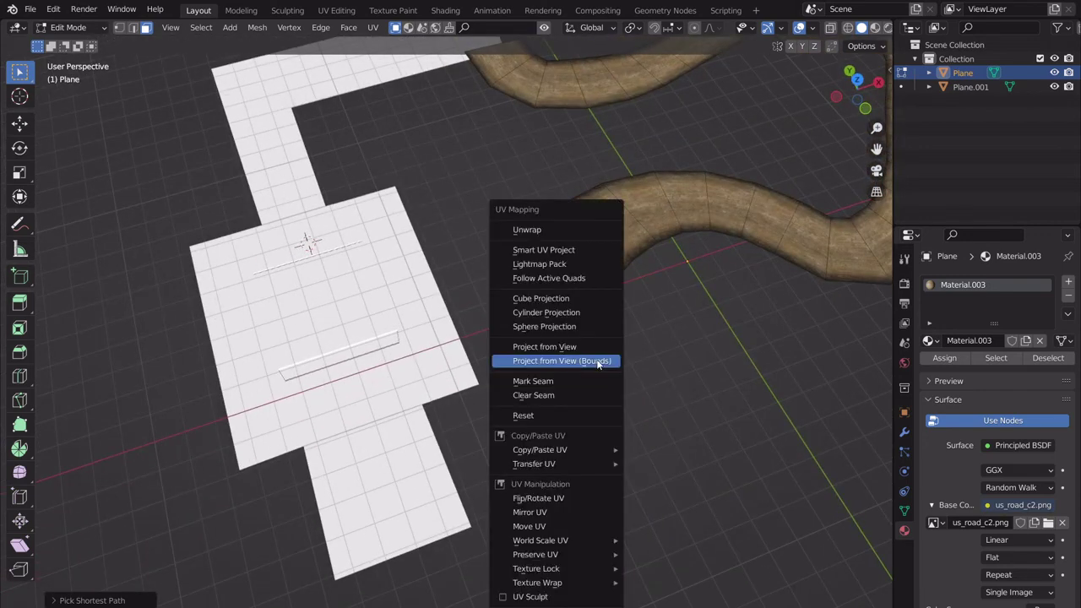
key(f)
click(606, 407)
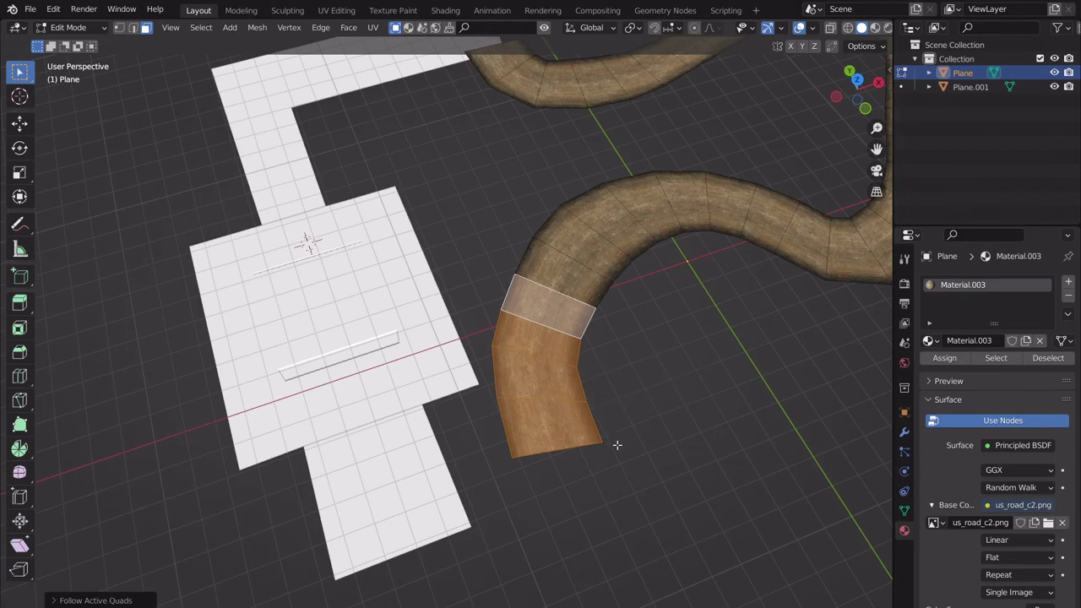
- Deselect the road faces and undo the Follow Active Quads unwrap
click(628, 375)
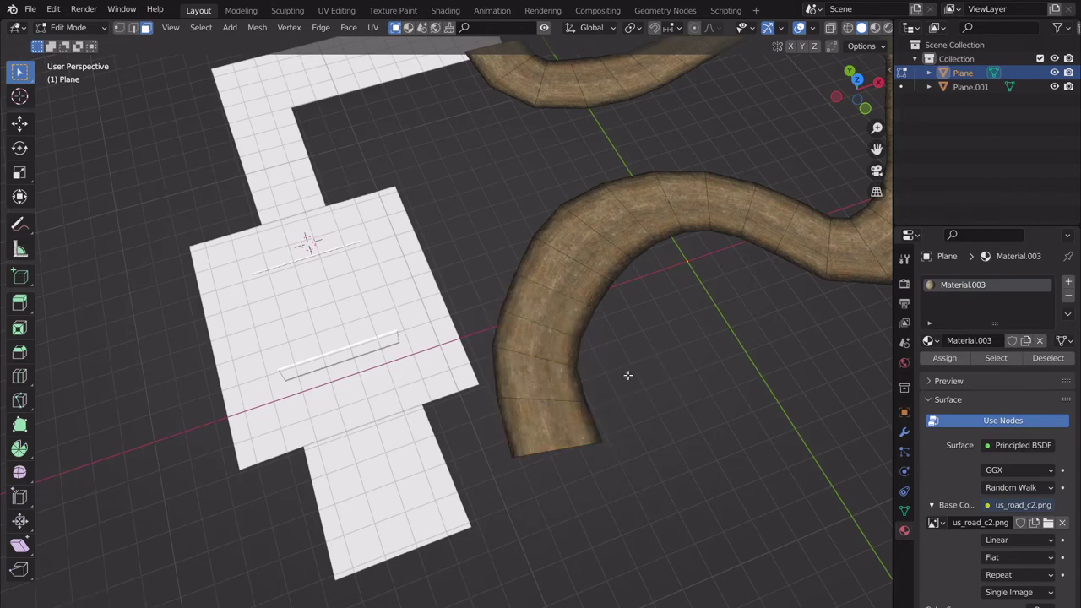
click(549, 433)
key(ctrl+z)
key(ctrl+z)
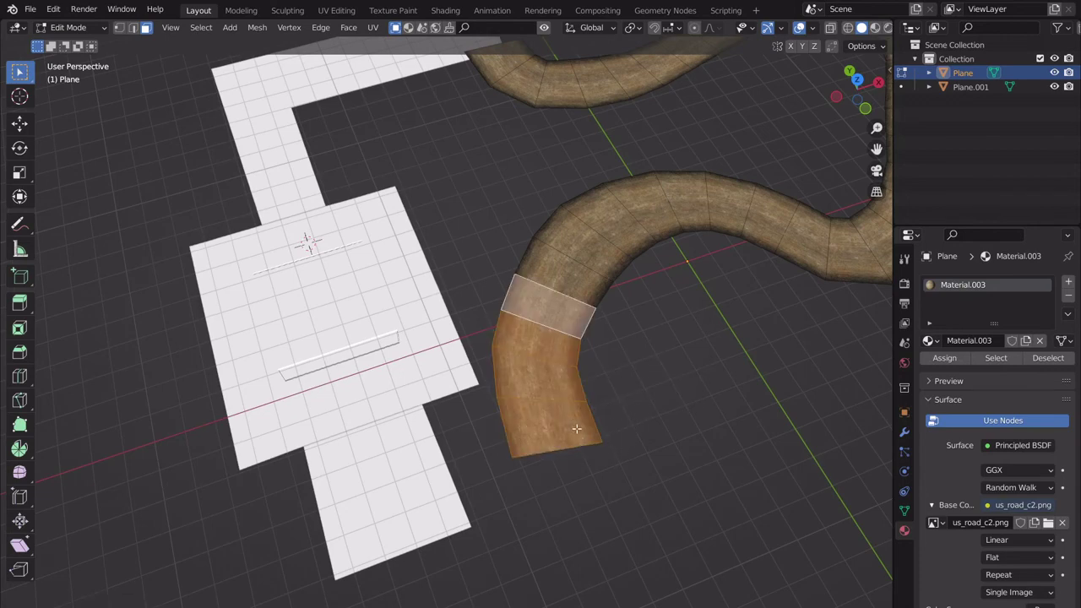
click(634, 412)
alt+click(583, 424)
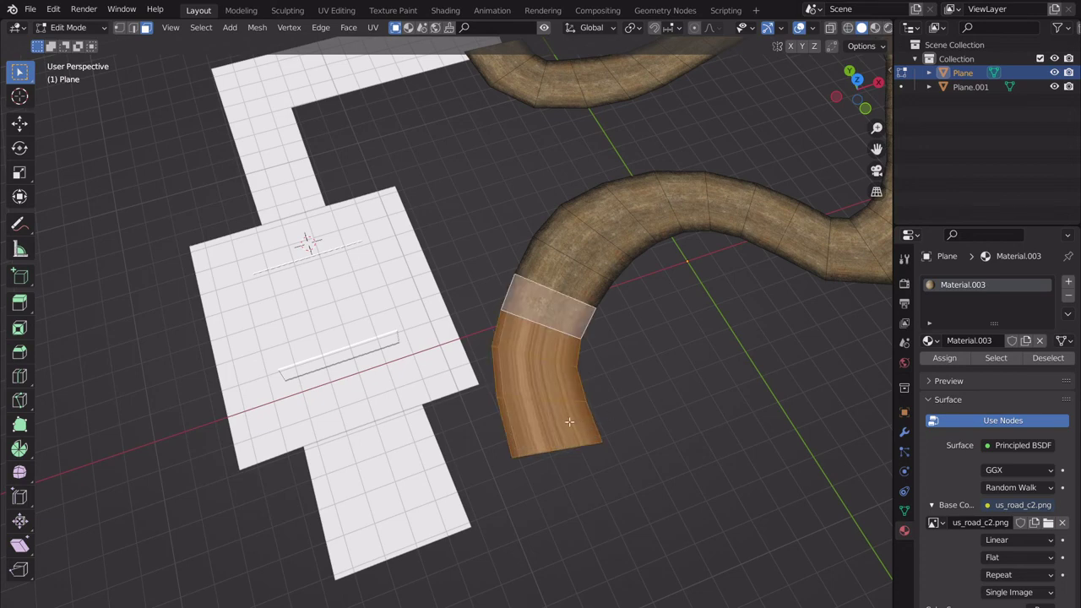
- Select from the road's end face to the first correctly textured face and unwrap with Follow Active Quads using Length Average
click(581, 422)
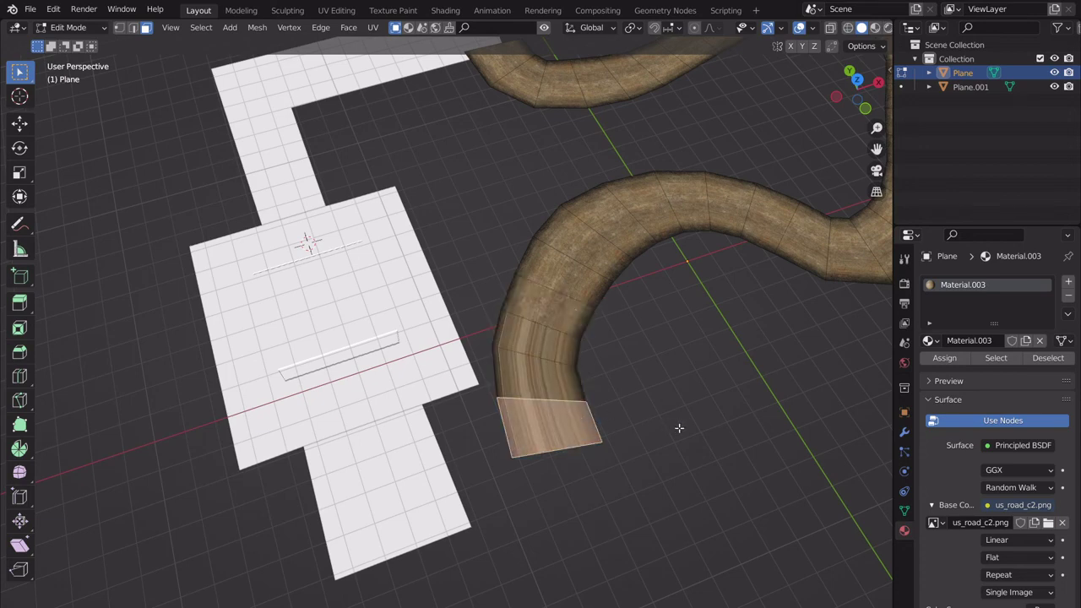
ctrl+click(589, 334)
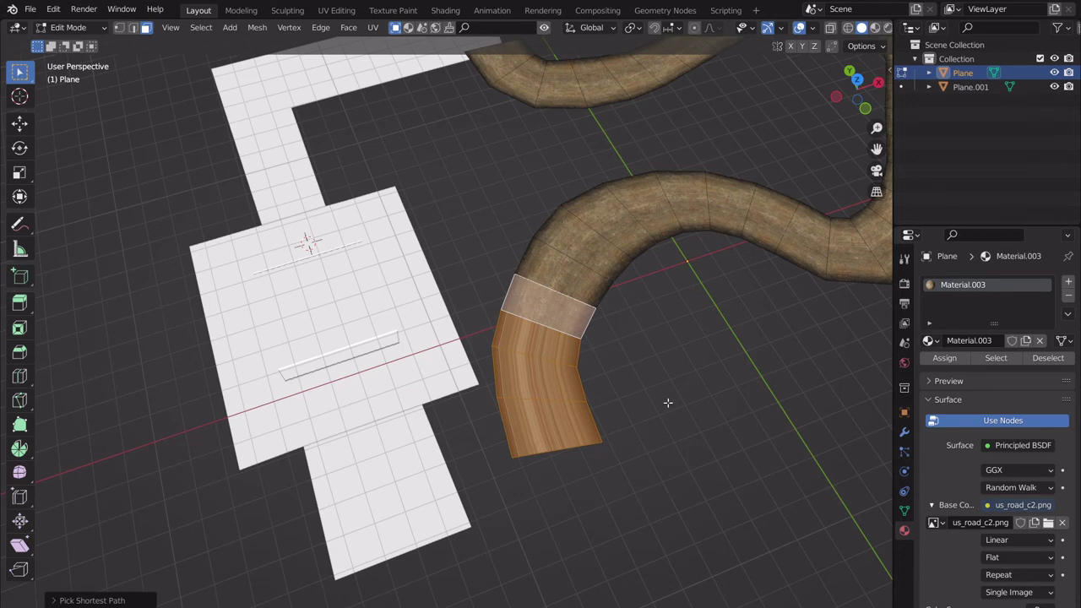
key(u)
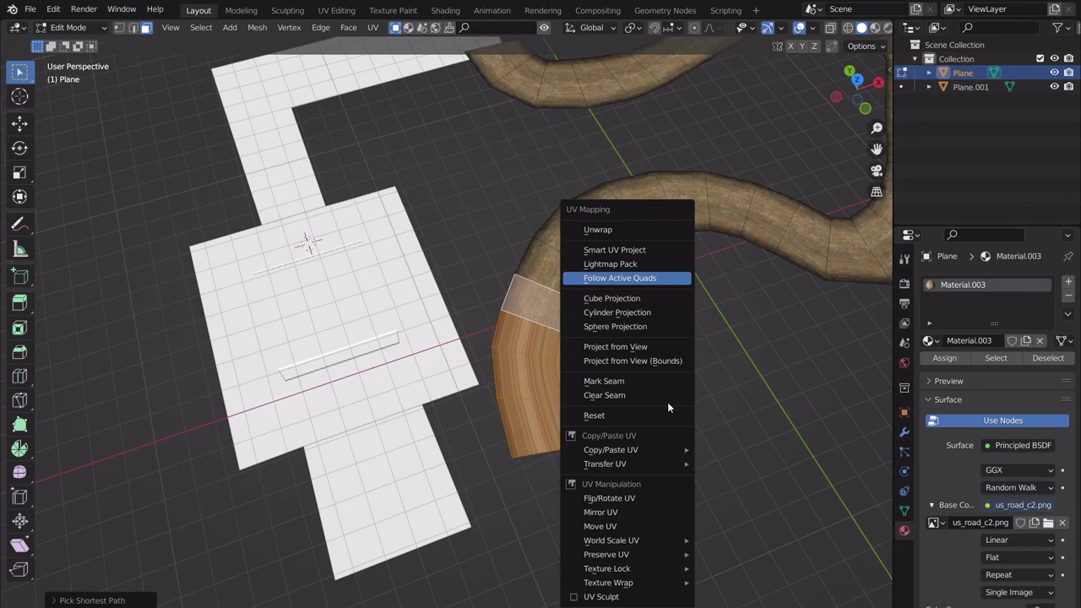
key(Return)
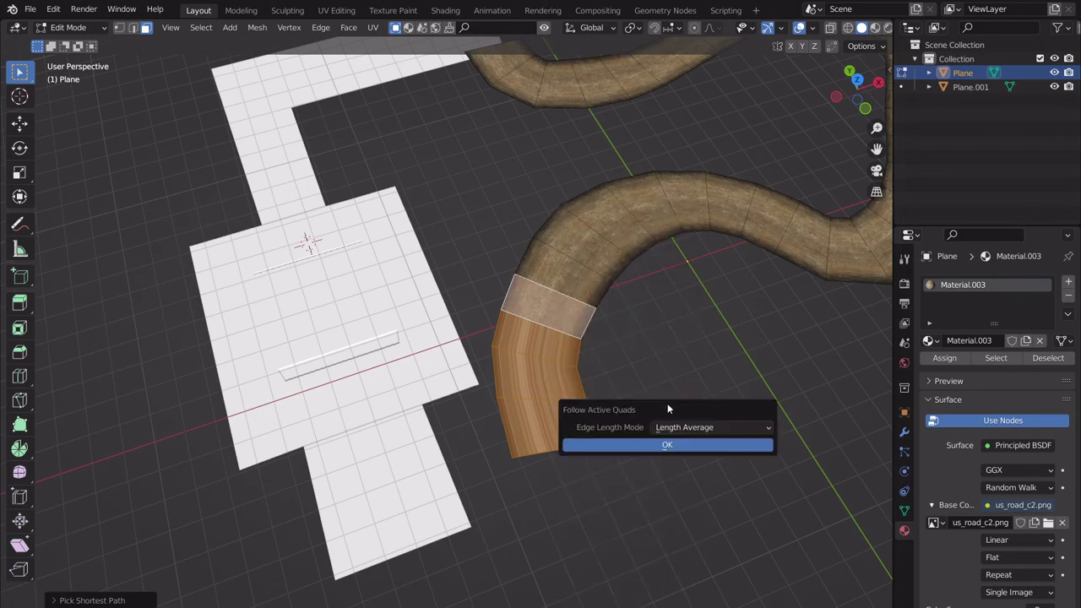
click(659, 444)
scroll(632, 376, down, 7)
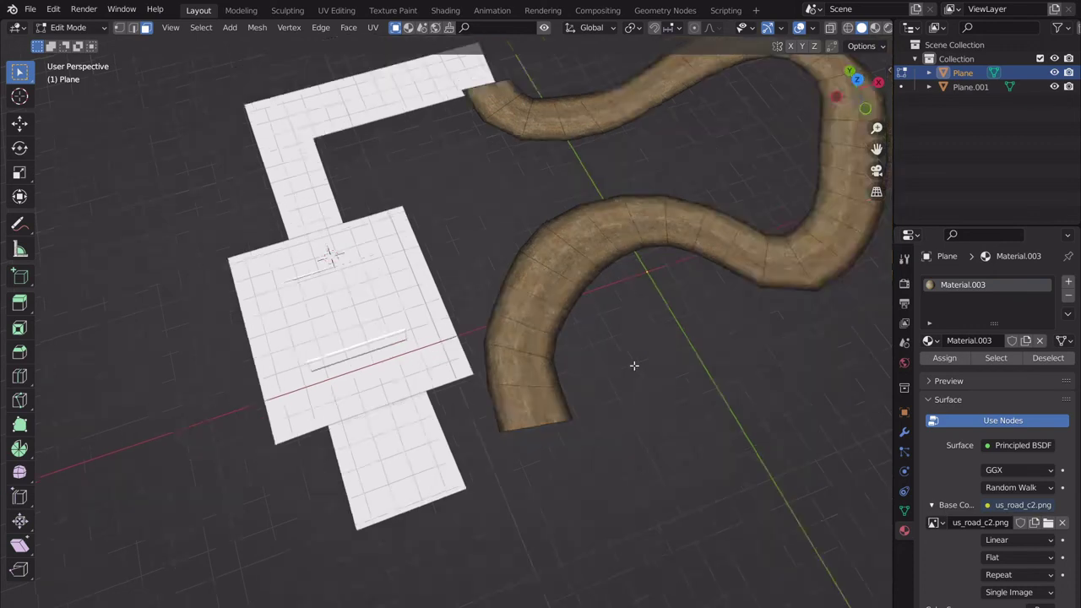
- Give the floor and block track object a new material with an image texture as its base color
key(Tab)
click(418, 238)
scroll(507, 336, up, 3)
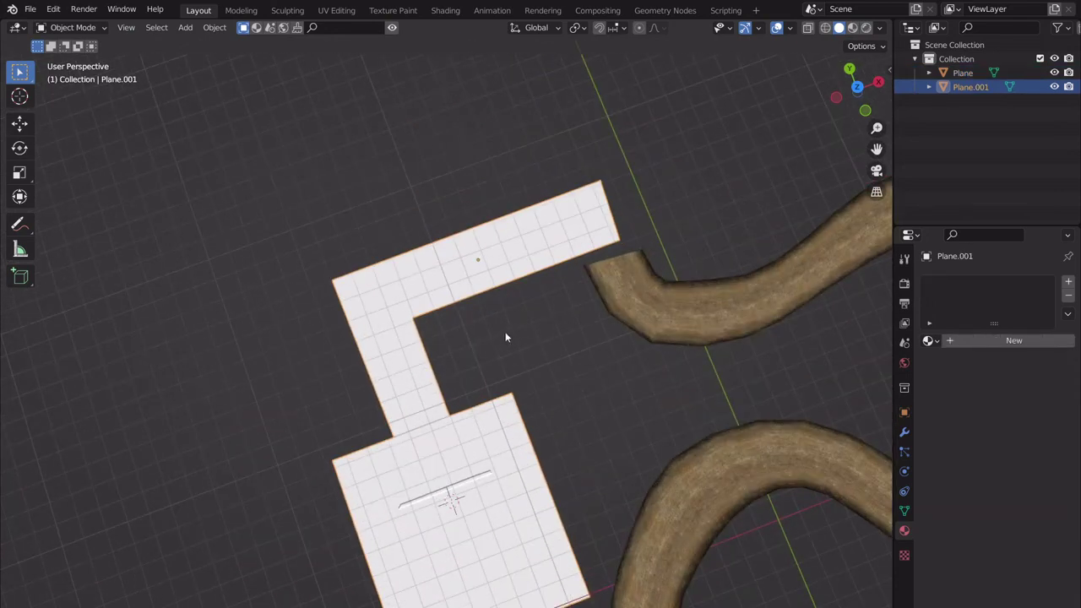
key(Tab)
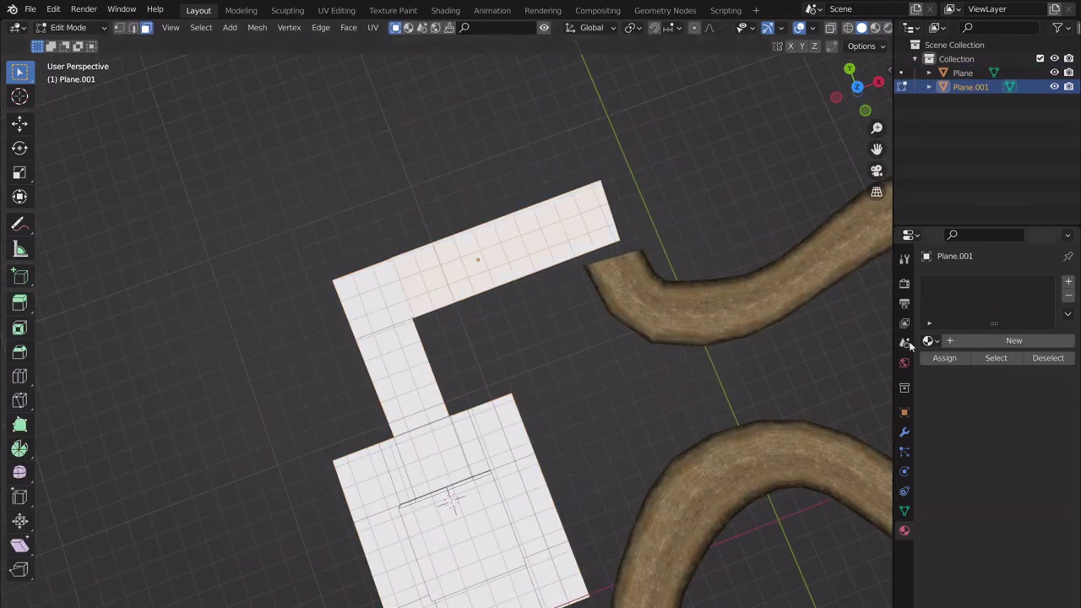
click(1014, 342)
click(988, 506)
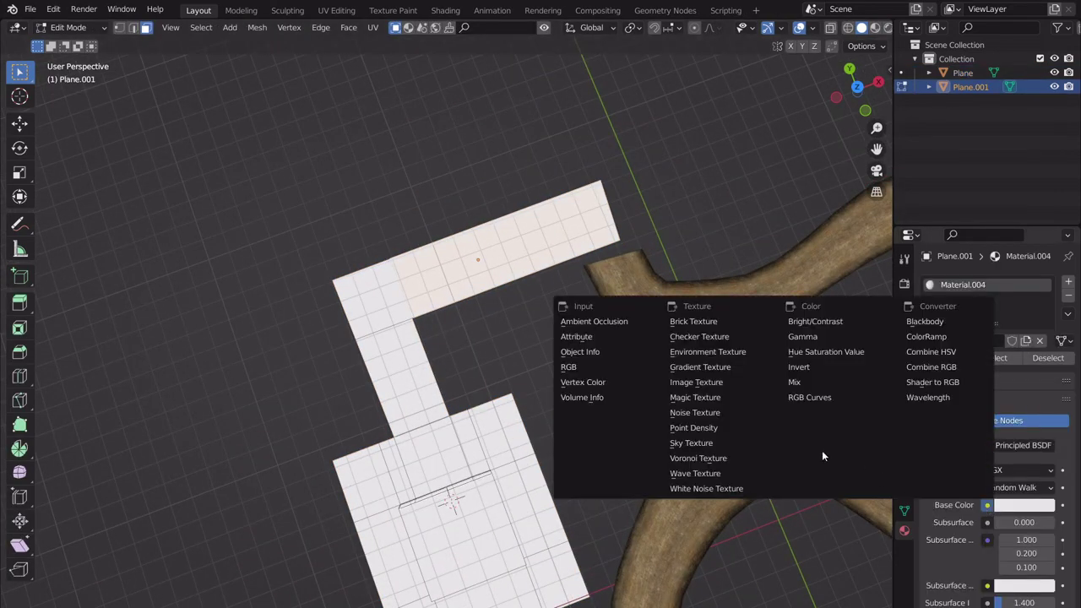
click(720, 386)
- Load us_under_dirt.png from the textures folder as the track material's image
click(1044, 522)
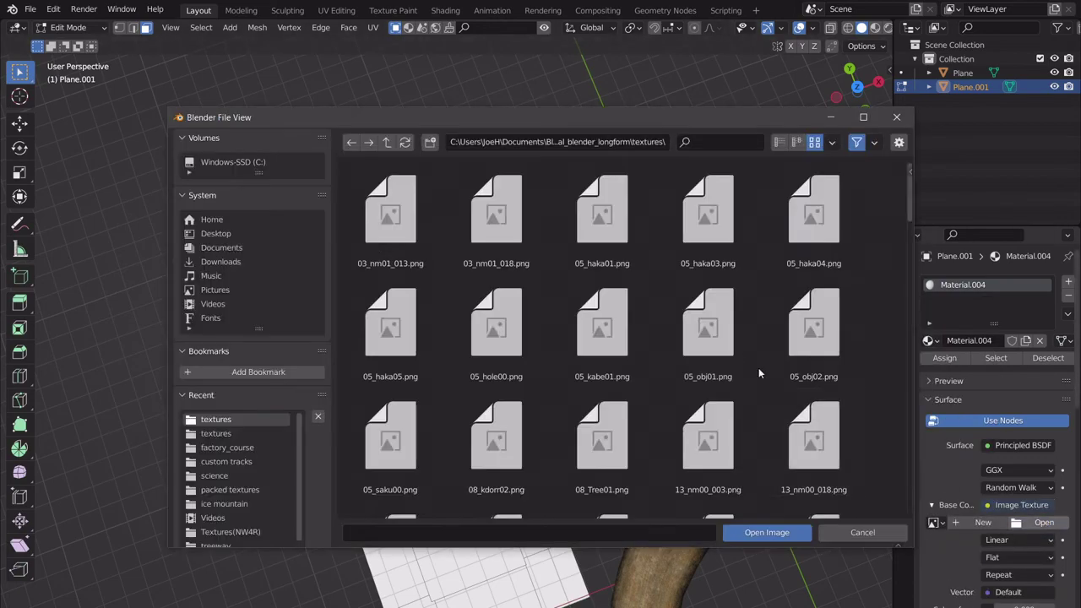
scroll(673, 404, down, 10)
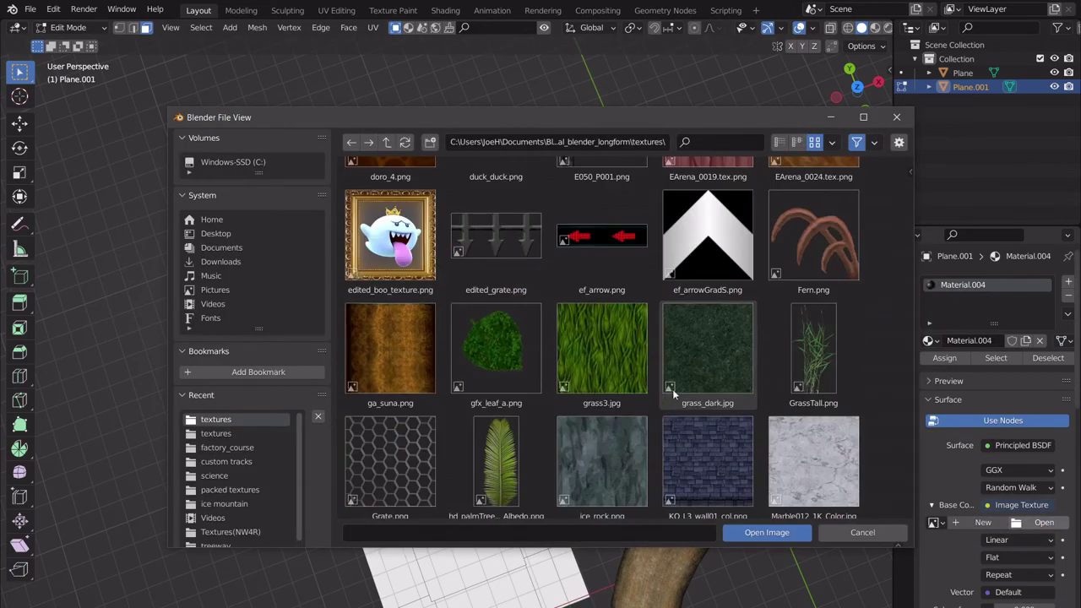
scroll(673, 389, down, 15)
scroll(690, 379, down, 5)
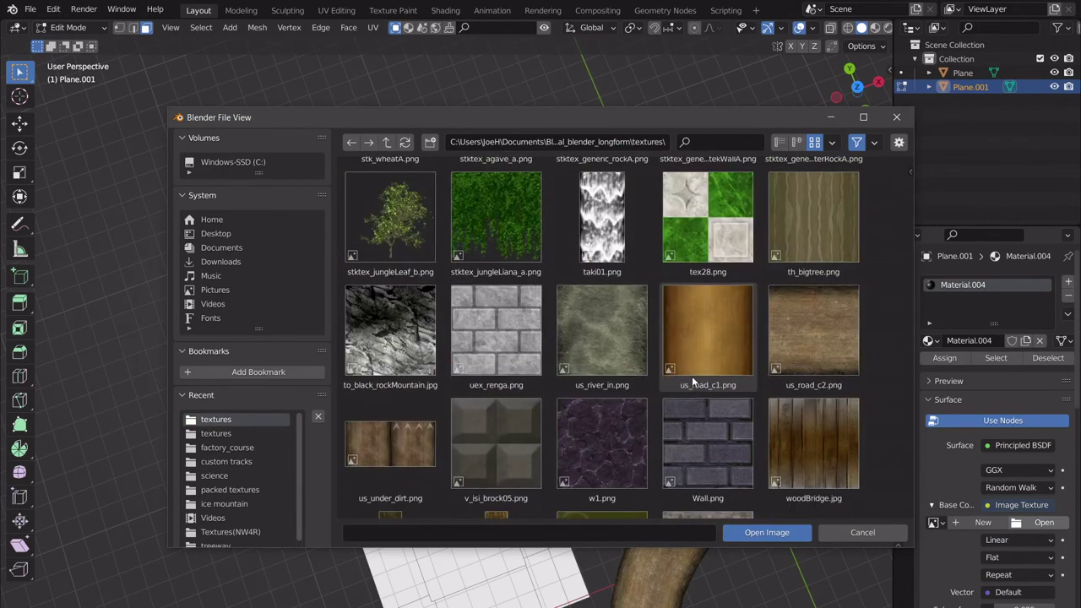
click(739, 224)
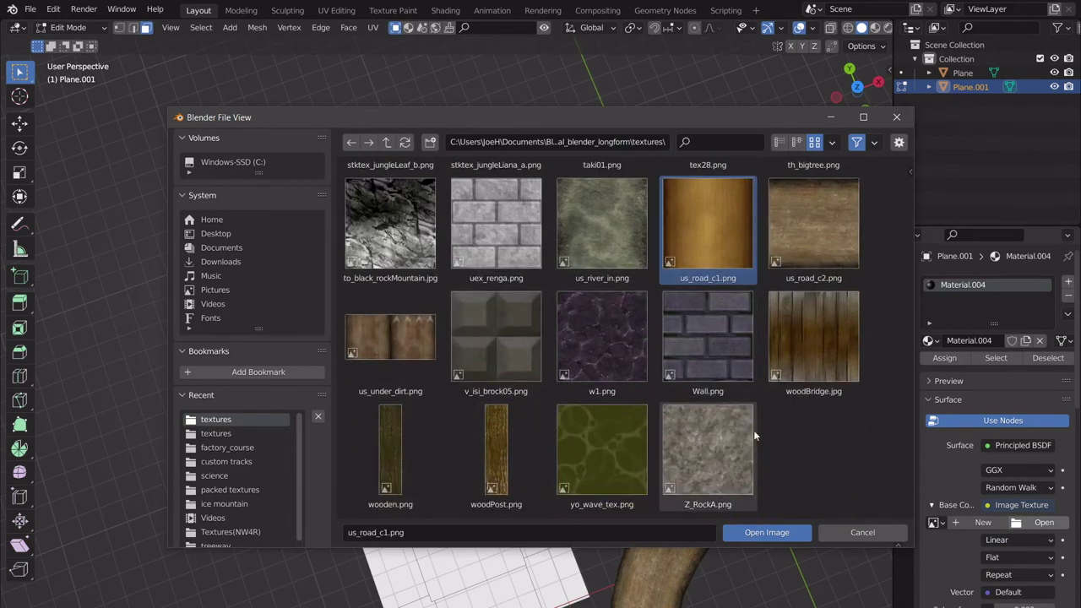
click(390, 338)
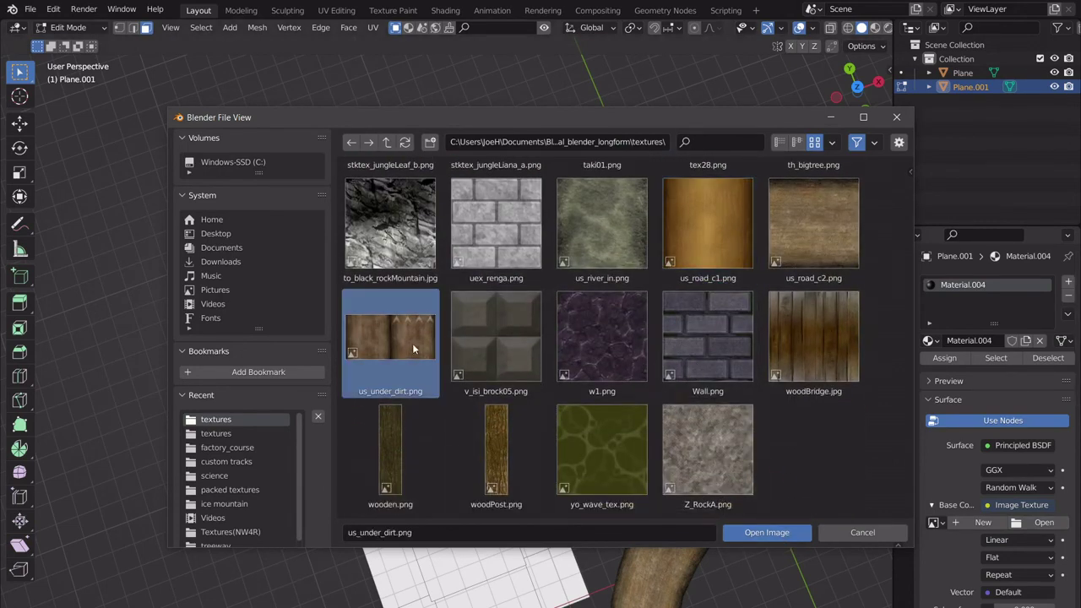
click(766, 532)
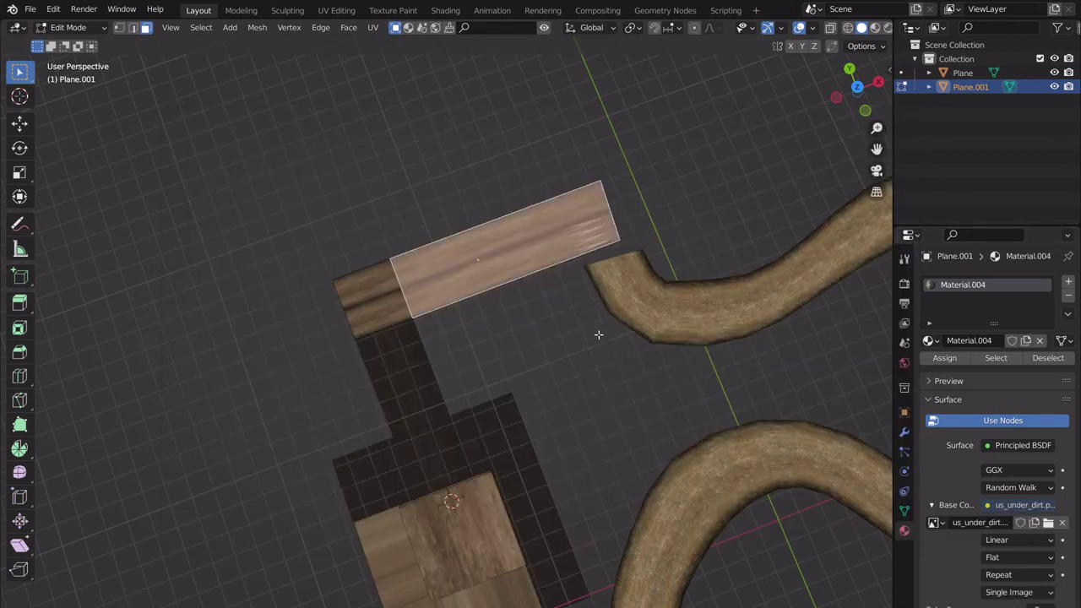
- Unwrap the track's long arm face together with the square face at its corner
click(857, 86)
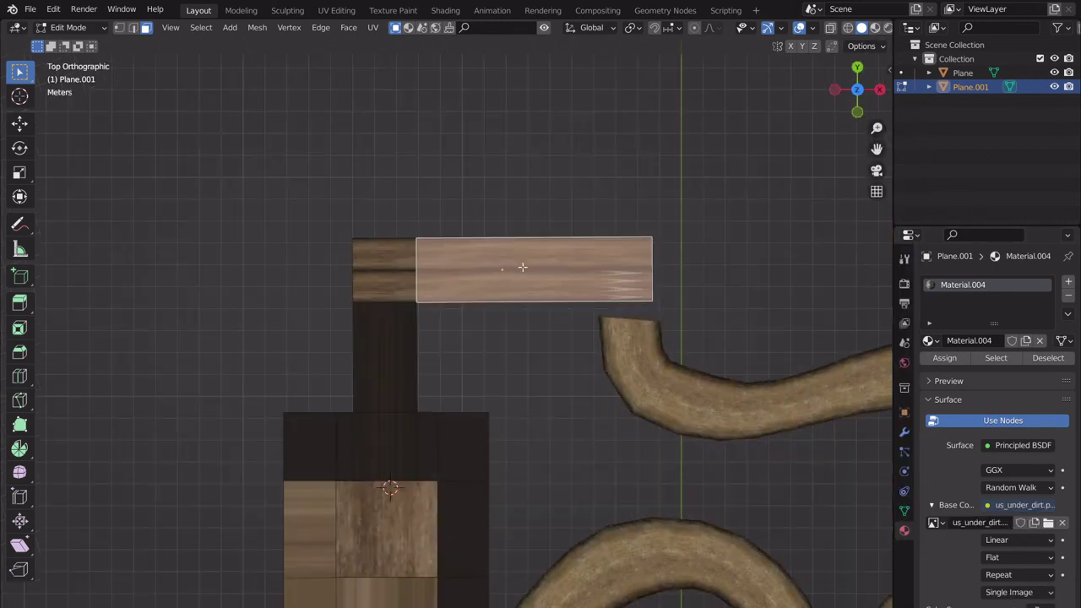
scroll(539, 332, up, 2)
shift+middle_drag(540, 332, 543, 352)
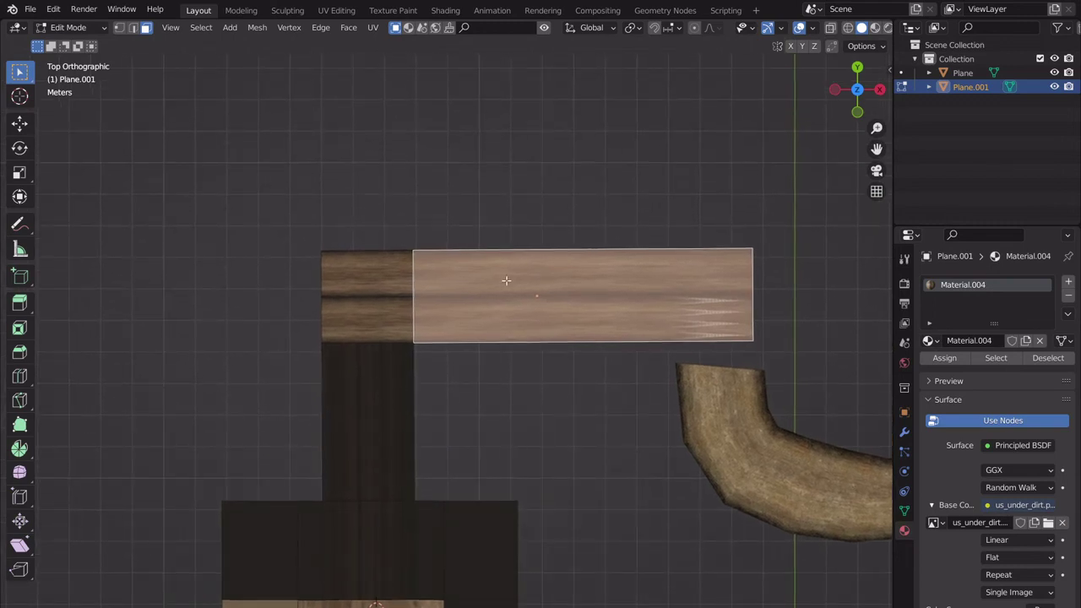
click(375, 305)
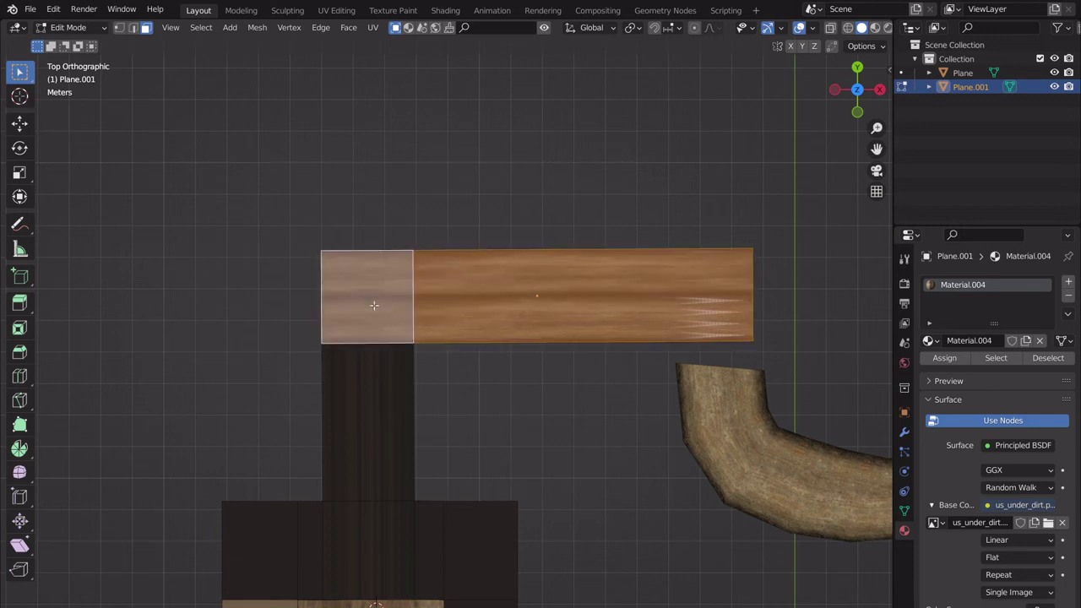
key(u)
click(559, 302)
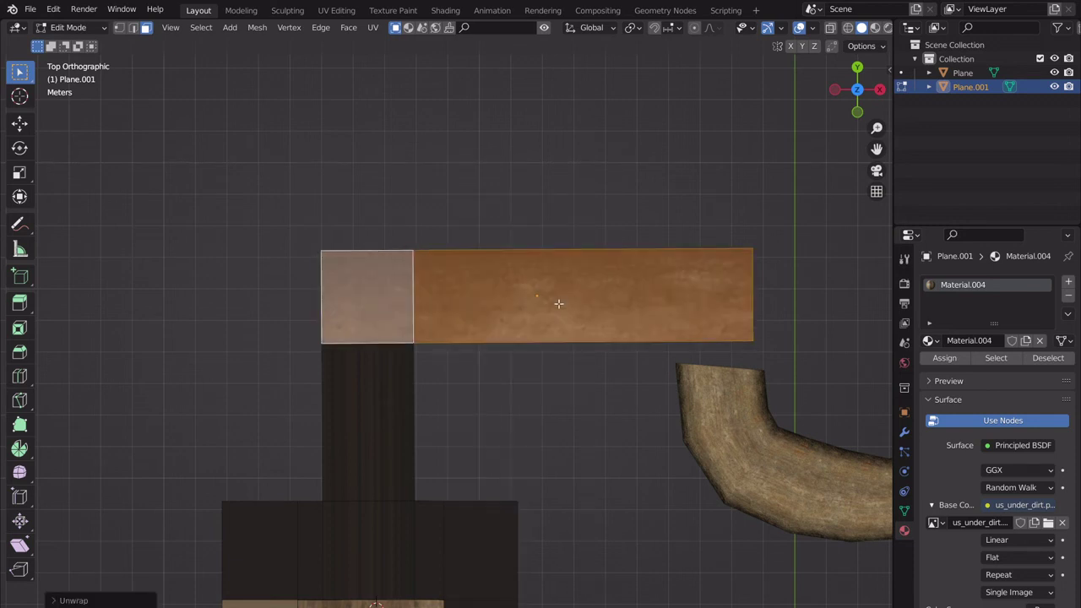
- Scale all UVs of the arm and corner faces up to the width of the texture's plain half in the UV editor
click(336, 10)
scroll(187, 307, up, 4)
middle_drag(188, 307, 288, 417)
middle_drag(638, 326, 726, 364)
scroll(666, 357, up, 2)
scroll(676, 355, down, 2)
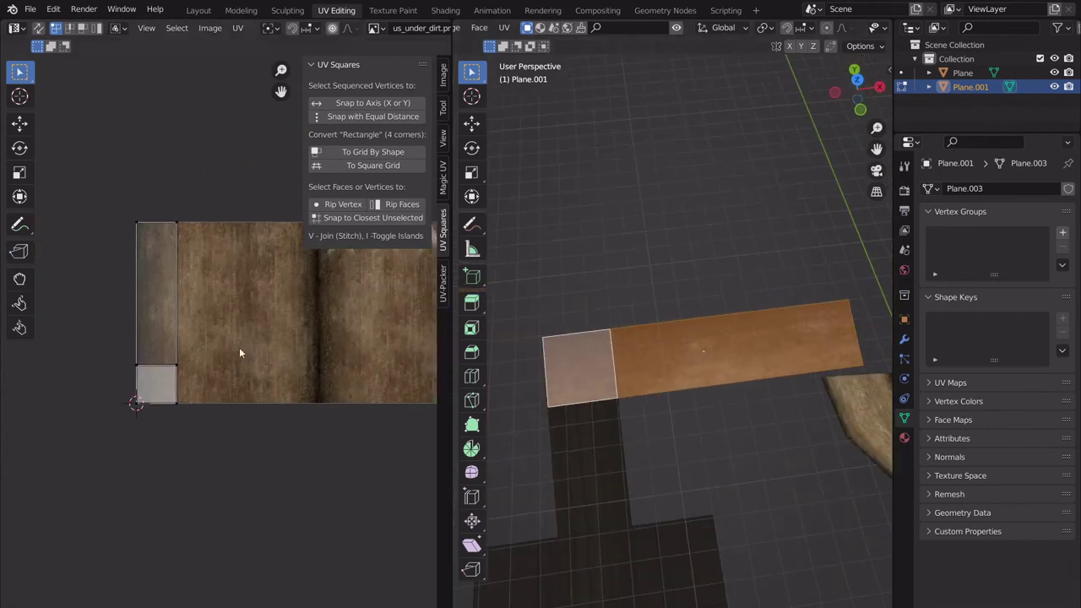
scroll(223, 351, down, 2)
scroll(673, 358, down, 1)
scroll(678, 359, up, 2)
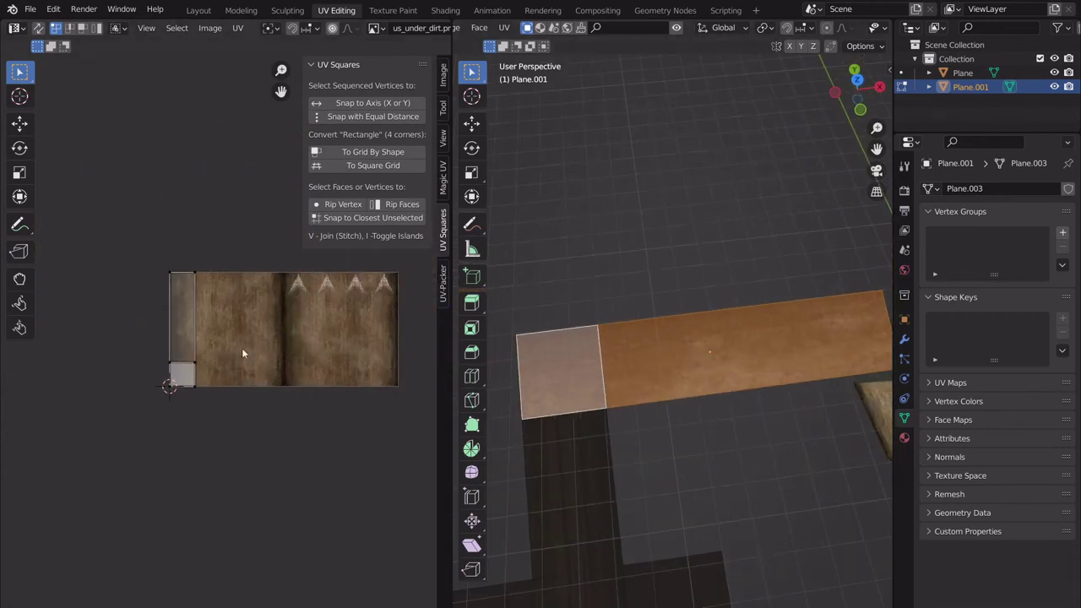
key(a)
key(s)
click(413, 326)
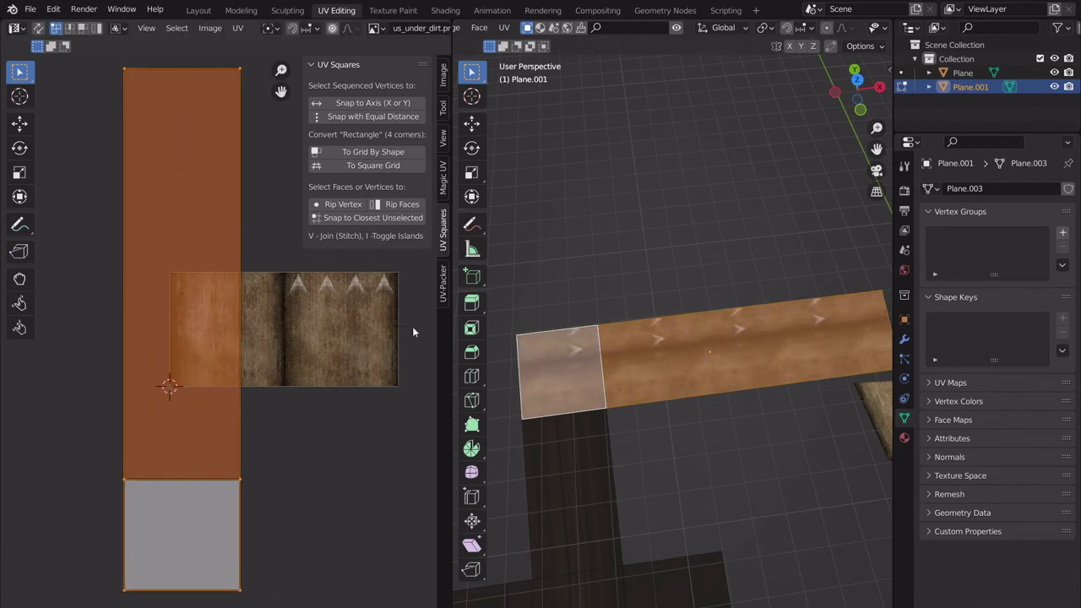
- Move the arm and corner UVs about 0.2 along X onto the plain half of the texture
key(g)
key(x)
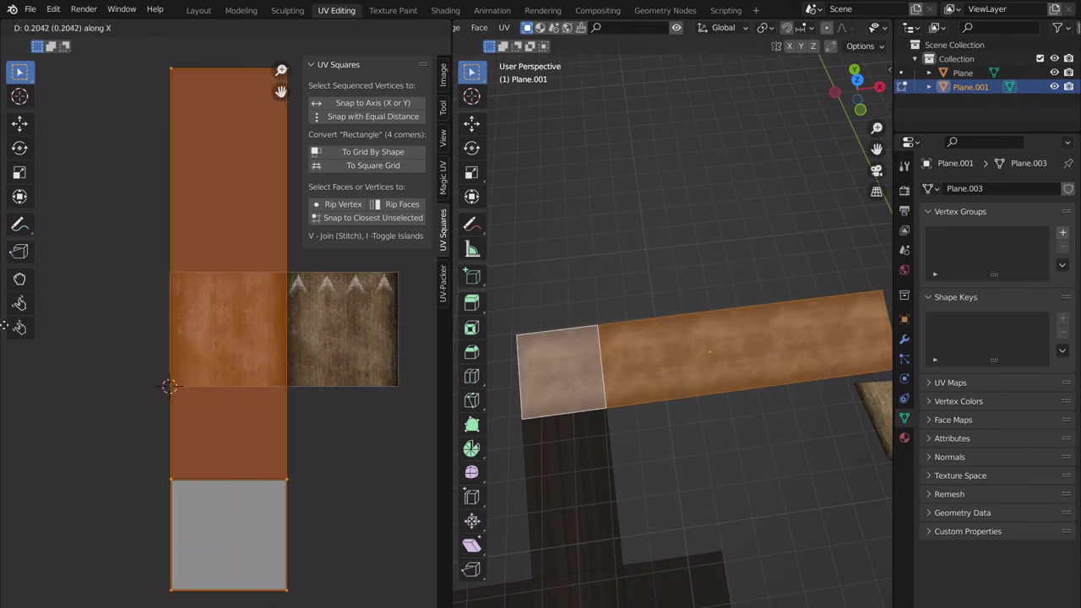
click(446, 325)
key(Tab)
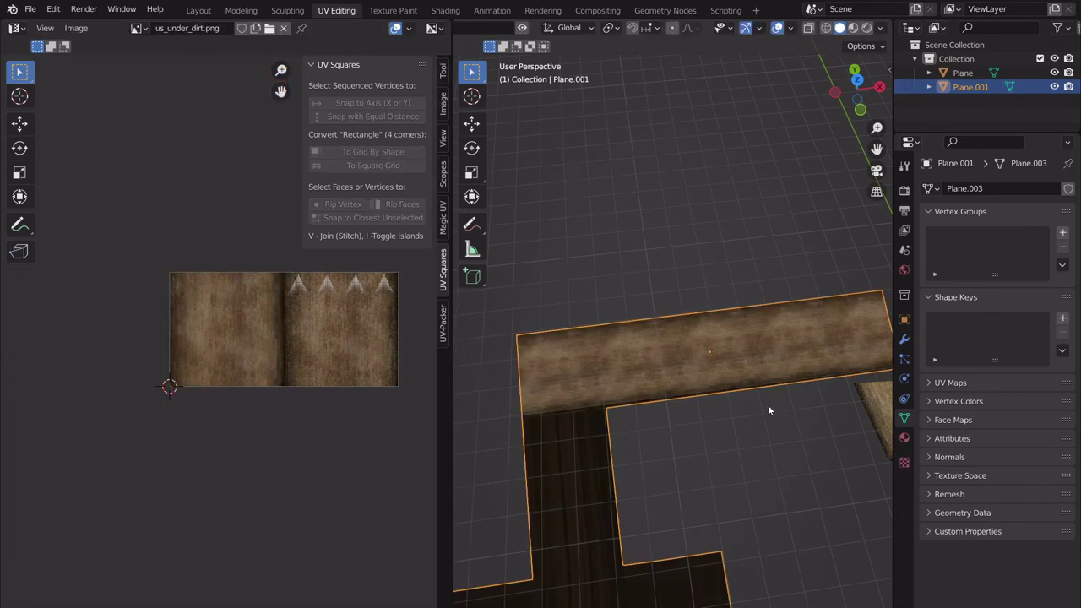
- Cut the track's square corner face diagonally from its inner corner to its outer corner
middle_drag(768, 405, 665, 386)
key(Tab)
click(701, 455)
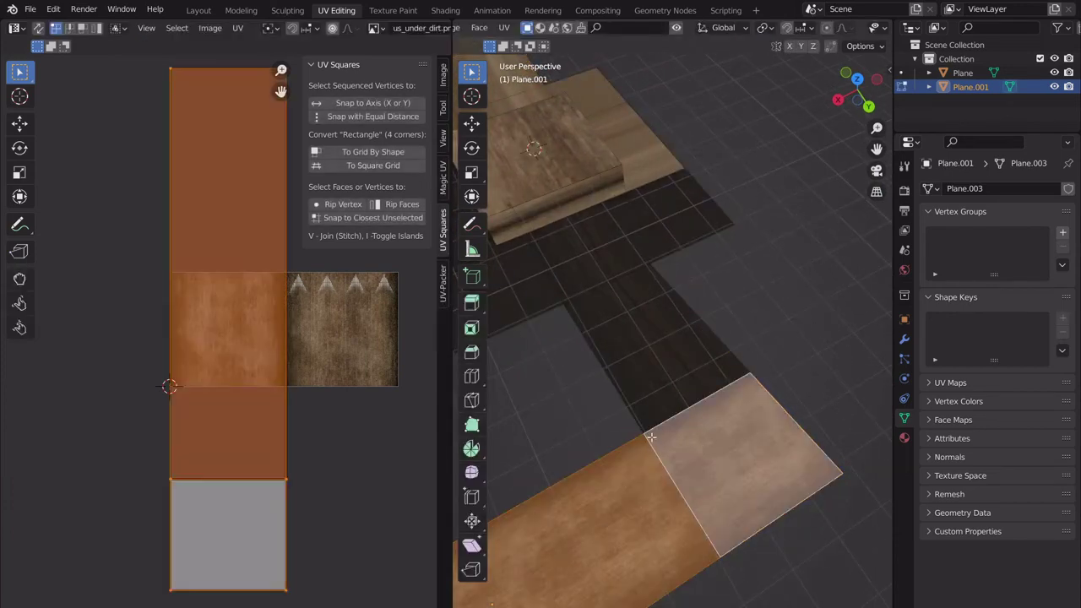
click(645, 433)
click(843, 471)
key(Return)
- Unwrap the corner triangle beside the short leg together with the leg face and the adjoining floor face
click(725, 430)
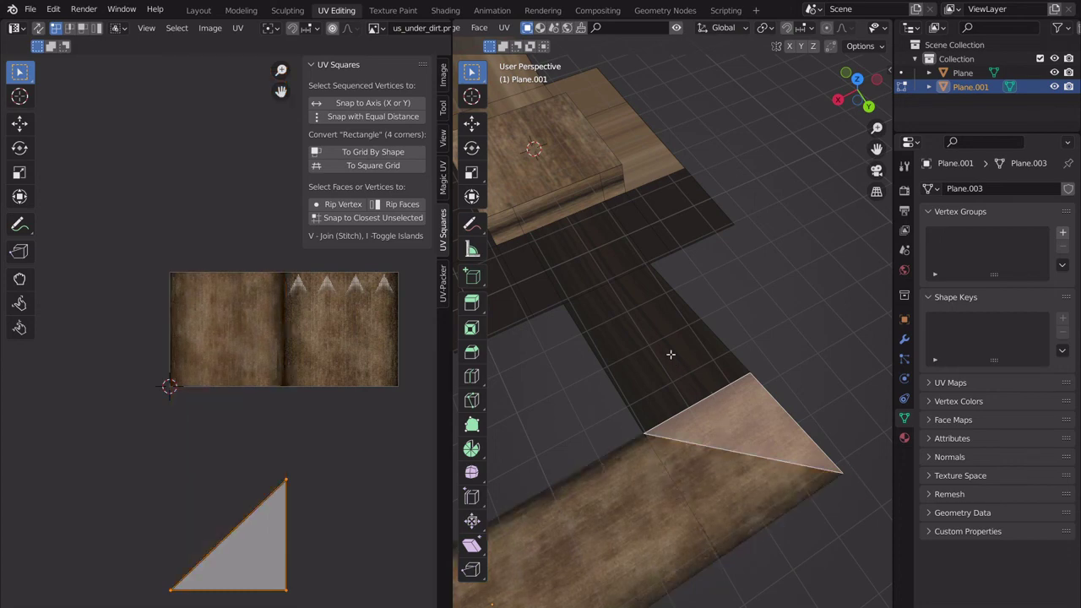
shift+click(671, 354)
click(859, 79)
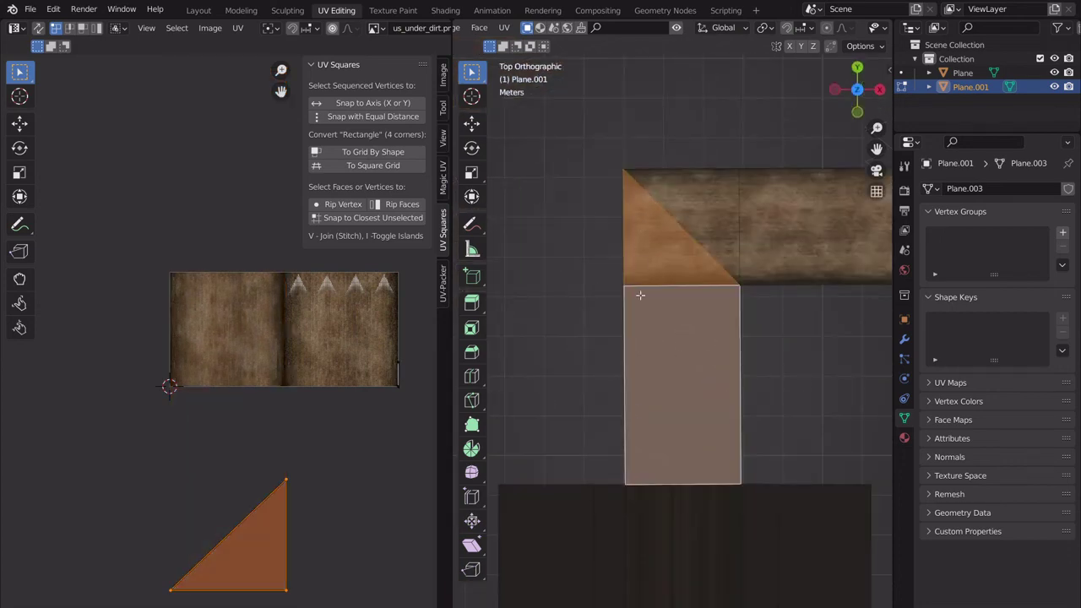
shift+click(708, 527)
key(KP_Decimal)
key(u)
key(u)
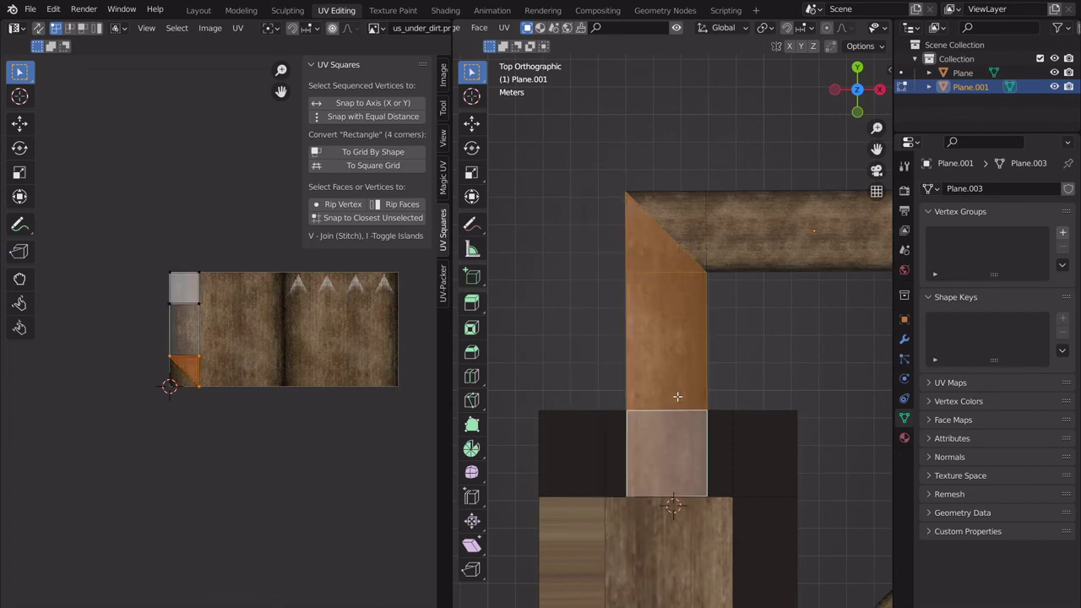
- Scale the short leg's UVs up to match the width of the texture's plain half
key(s)
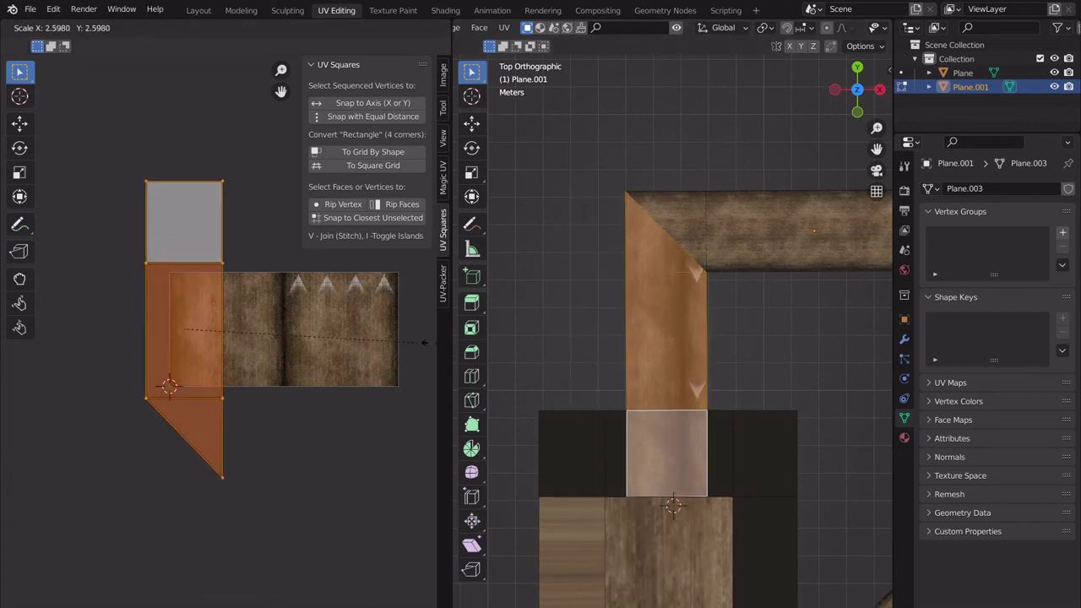
click(251, 336)
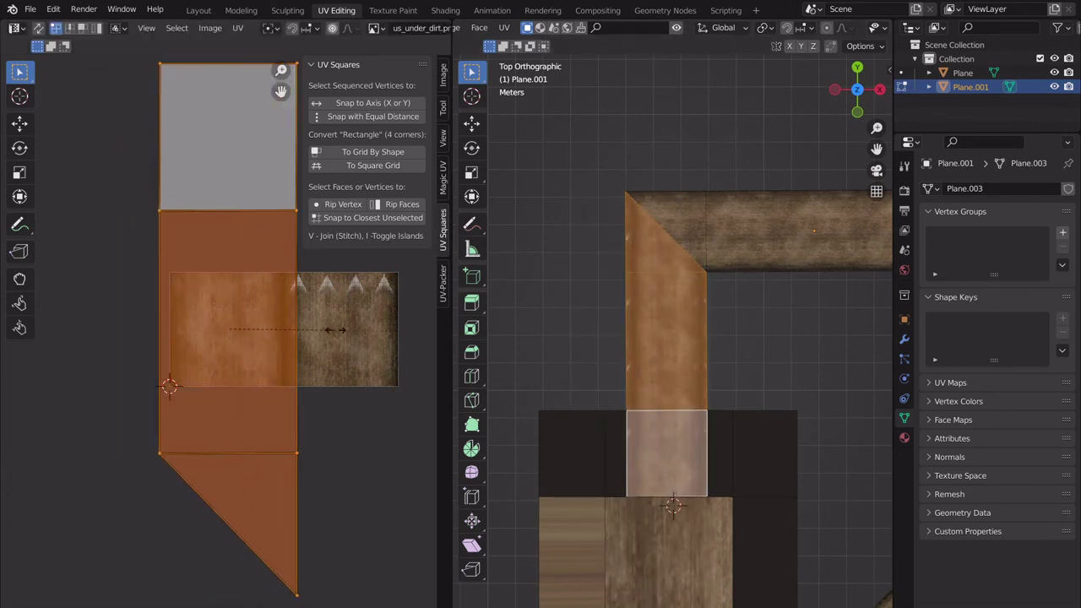
key(s)
click(317, 330)
key(g)
key(x)
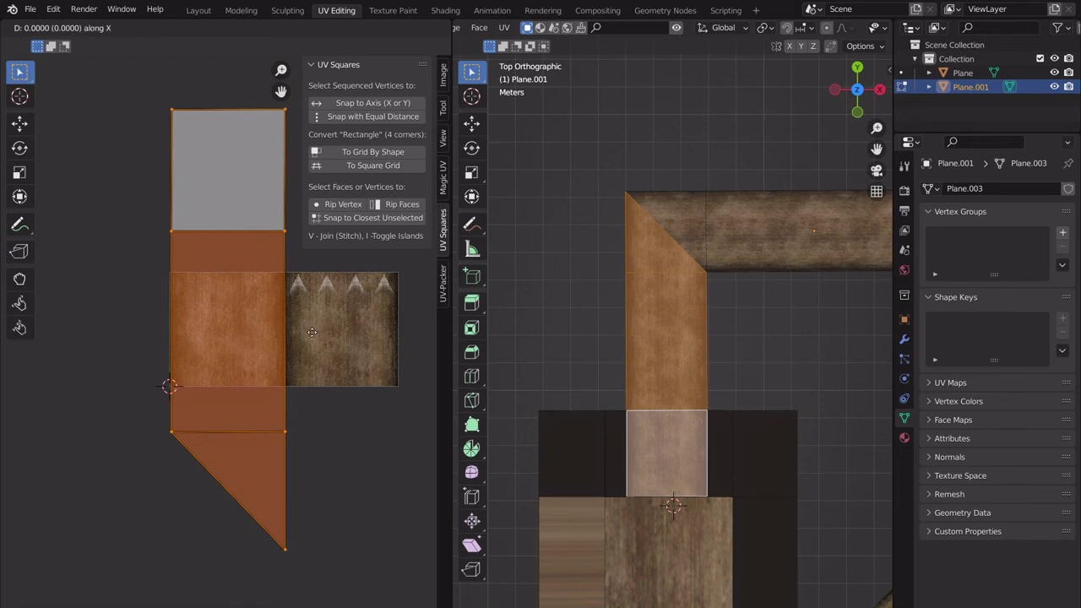
key(Escape)
- Mirror the short leg's UVs along X so its edge shading lines up with the arm across the corner
key(Tab)
middle_drag(696, 348, 703, 391)
key(Tab)
scroll(703, 391, down, 1)
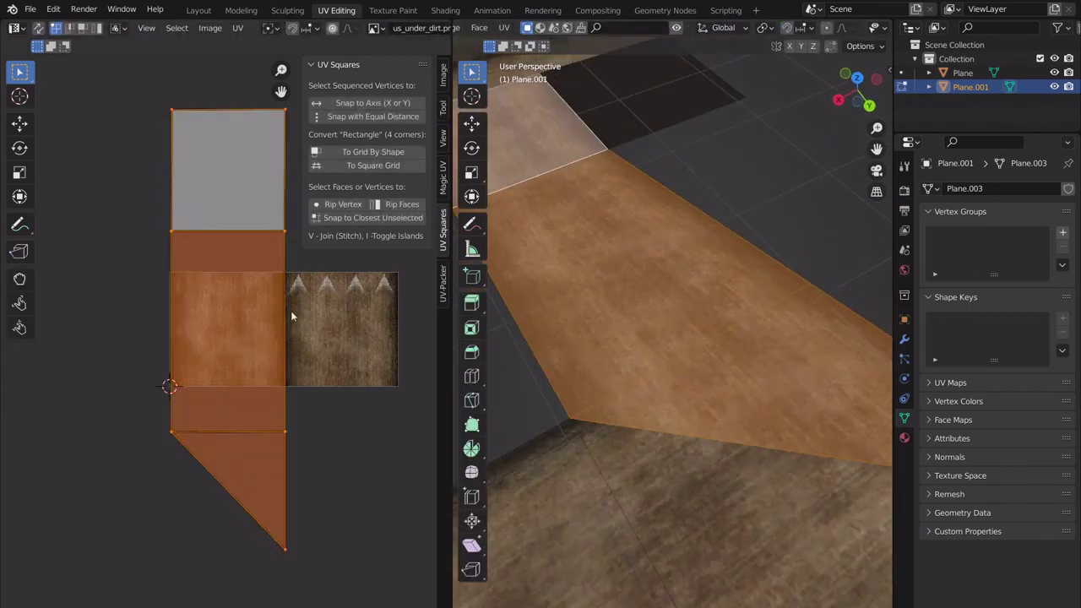
right_click(237, 314)
click(225, 395)
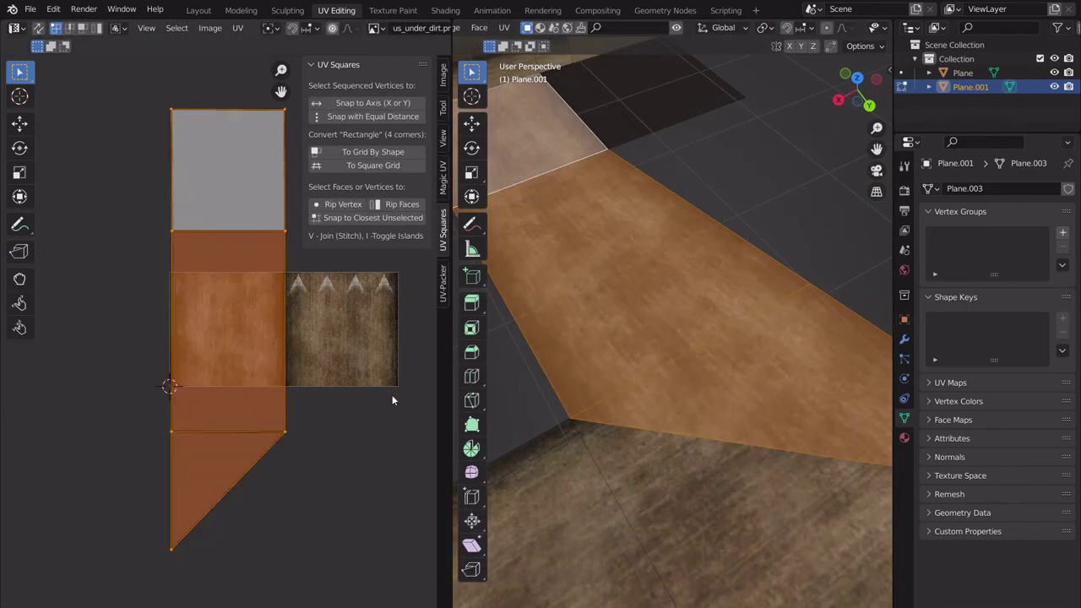
- Examine the texture across the mitred corner and where the short leg meets the floor and block
key(Tab)
scroll(704, 414, down, 5)
middle_drag(747, 461, 793, 468)
scroll(701, 429, up, 4)
scroll(756, 412, down, 3)
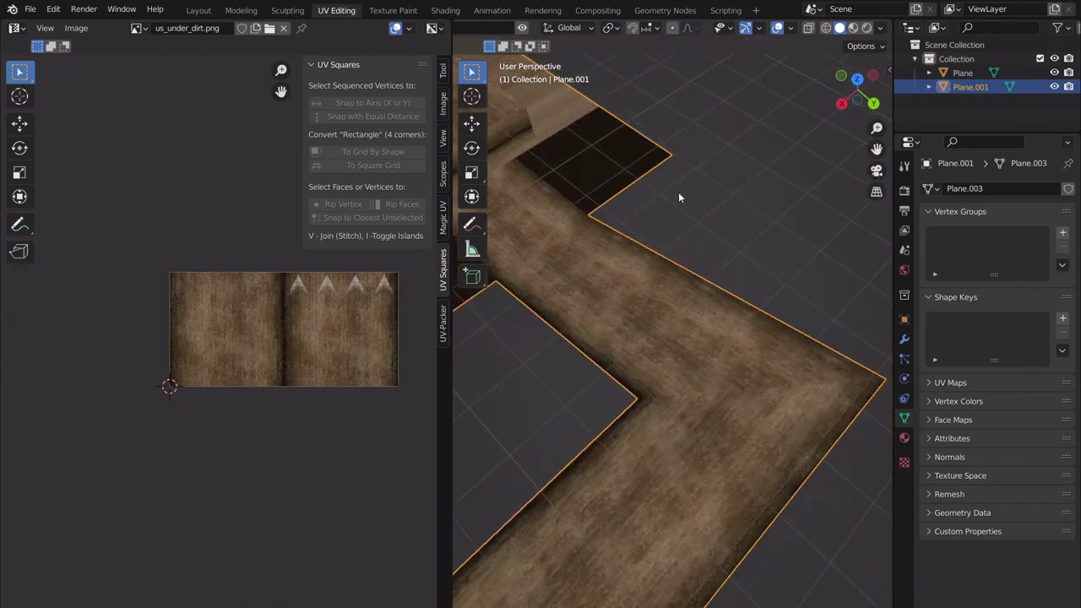
middle_drag(678, 198, 608, 357)
scroll(825, 409, up, 4)
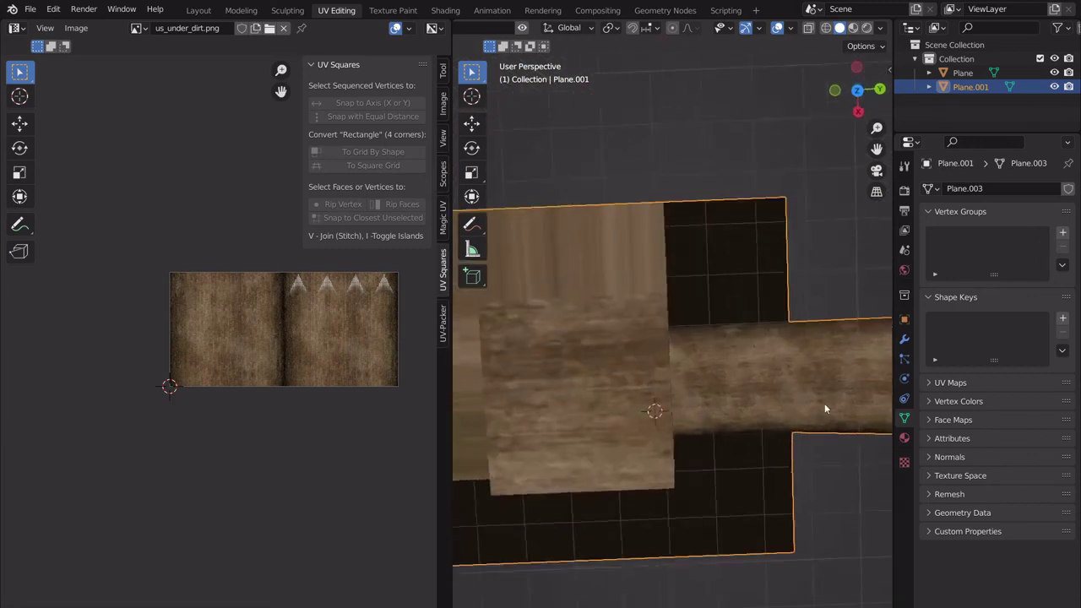
mouse_move(825, 409)
middle_down()
mouse_move(752, 372)
mouse_move(818, 392)
middle_up()
click(863, 93)
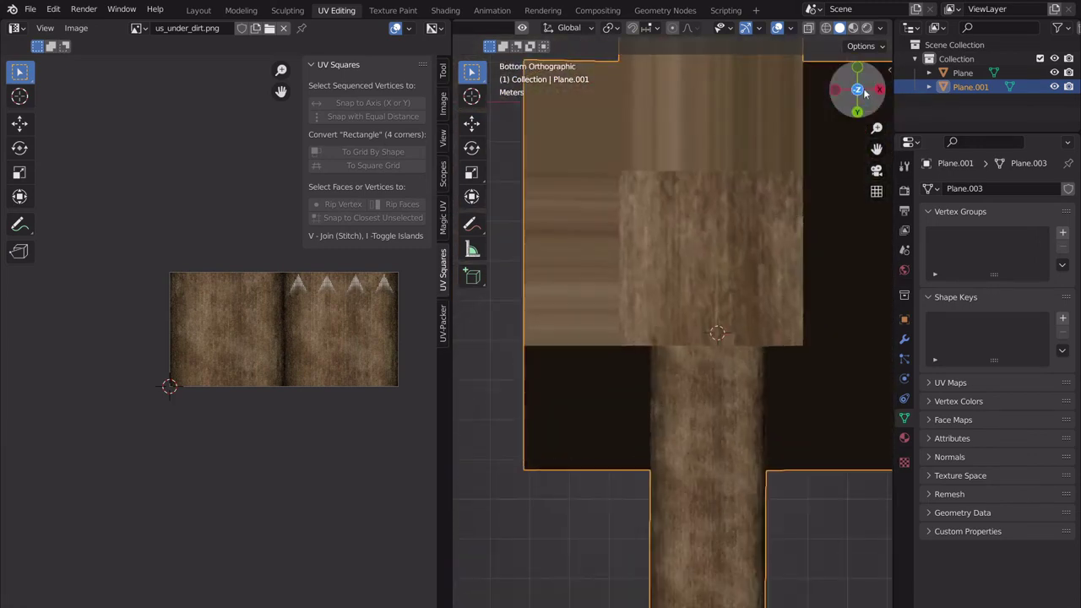
click(865, 93)
shift+middle_drag(698, 345, 722, 345)
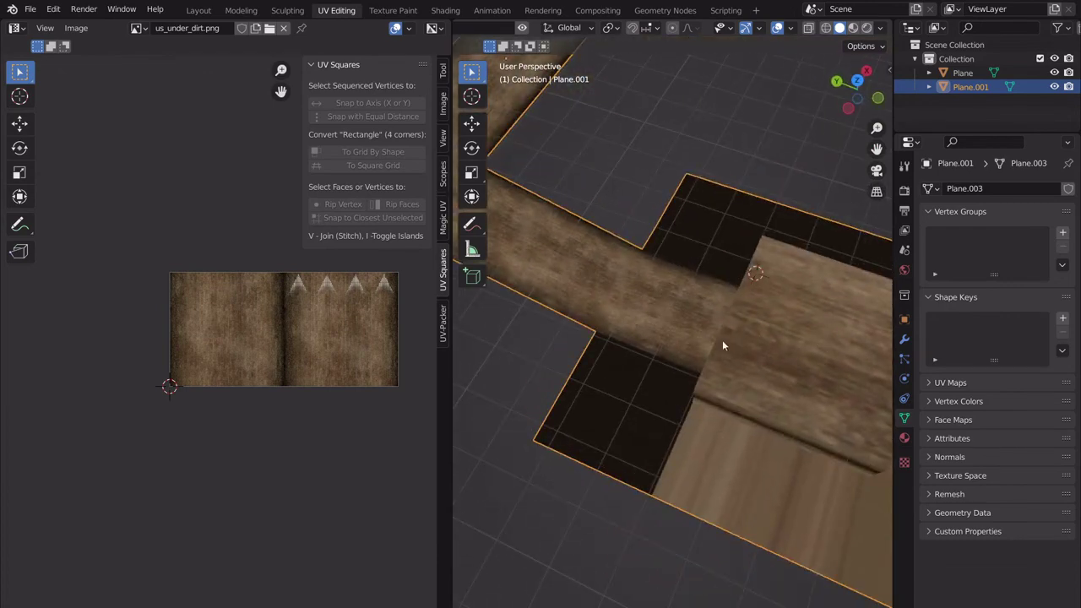
click(199, 10)
middle_drag(506, 338, 731, 491)
scroll(603, 408, up, 3)
middle_drag(603, 408, 498, 403)
scroll(558, 444, up, 3)
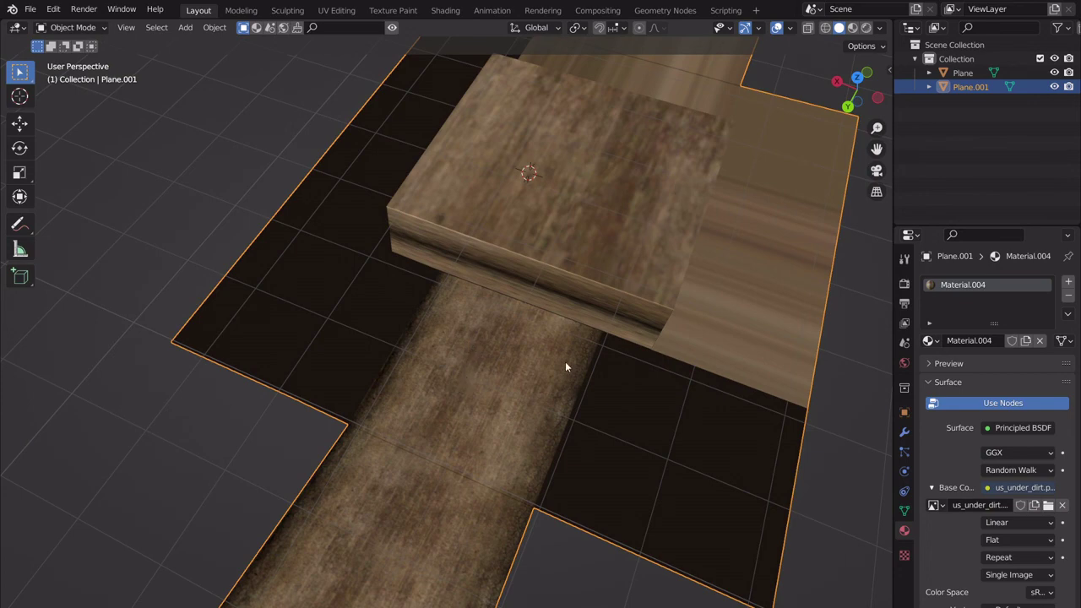
- Add a loop cut through the middle of the floor strip between the block and the adjoining track leg
key(Tab)
click(488, 357)
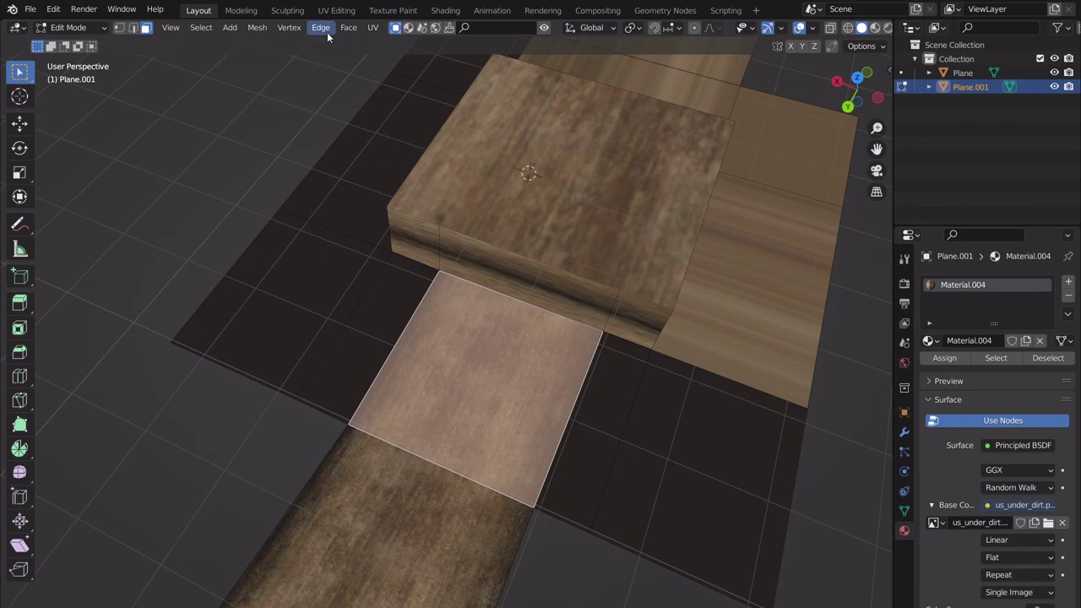
click(336, 11)
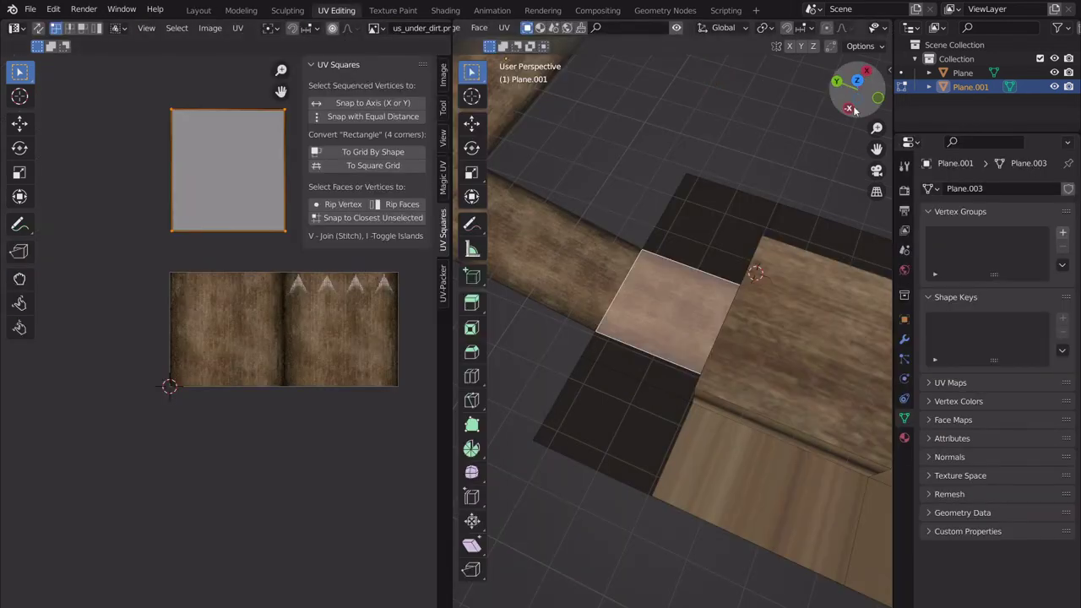
middle_drag(683, 262, 698, 350)
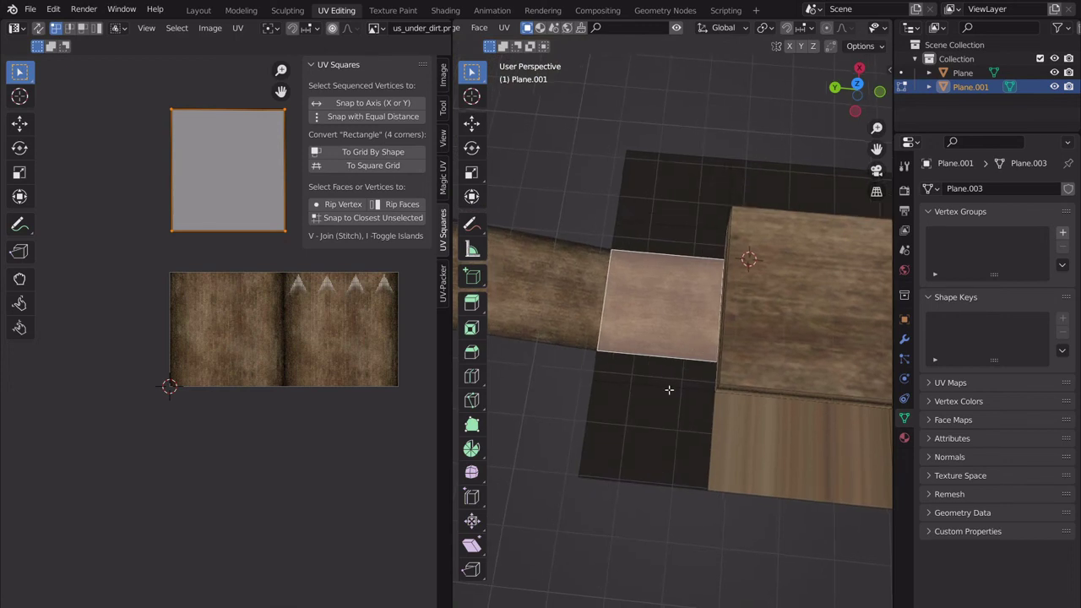
key(ctrl+r)
click(652, 490)
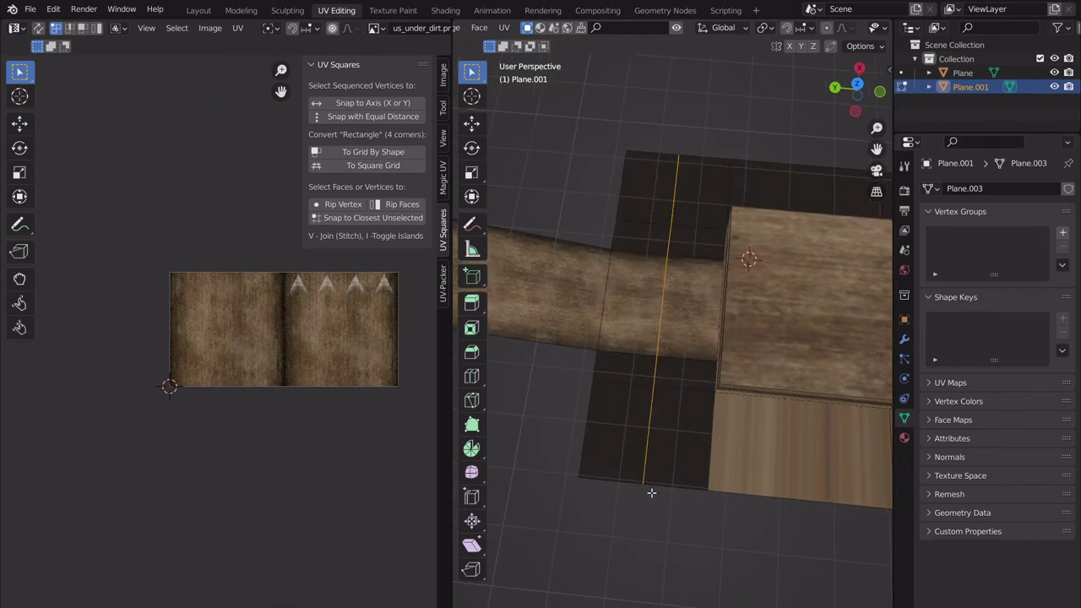
click(637, 301)
click(605, 299)
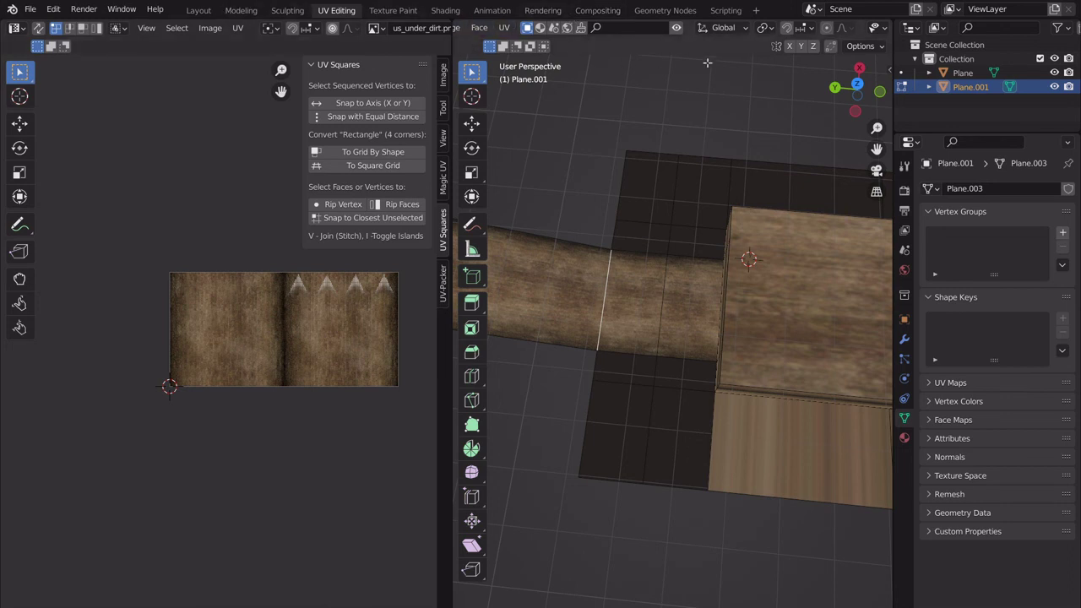
- Switch to face selection and select the half of the split floor face that touches the block
scroll(555, 27, right, 6)
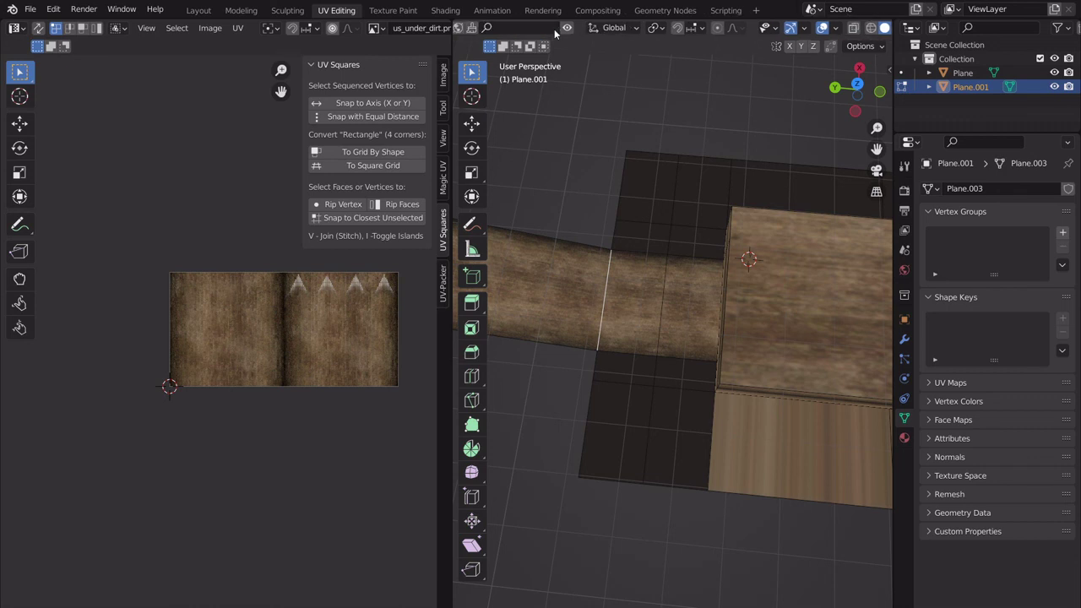
scroll(554, 28, left, 6)
scroll(555, 30, left, 4)
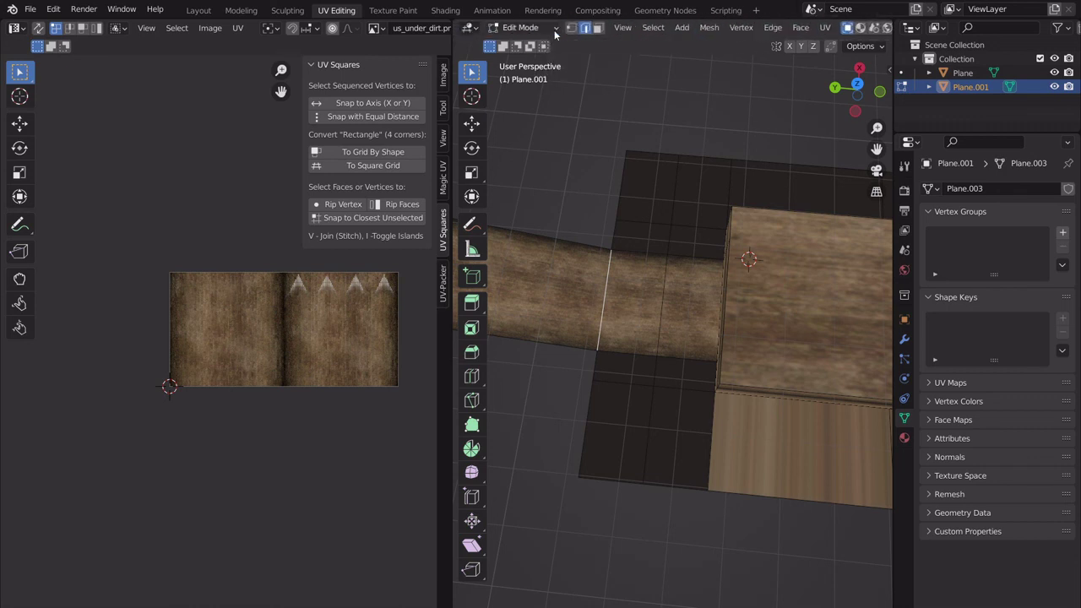
click(598, 28)
click(687, 333)
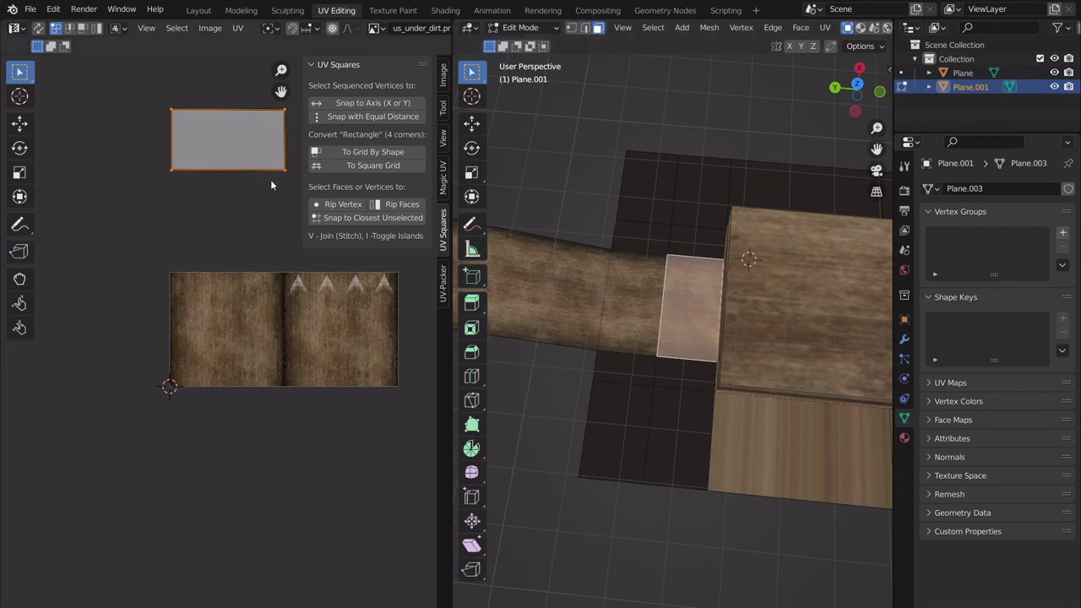
key(s)
key(x)
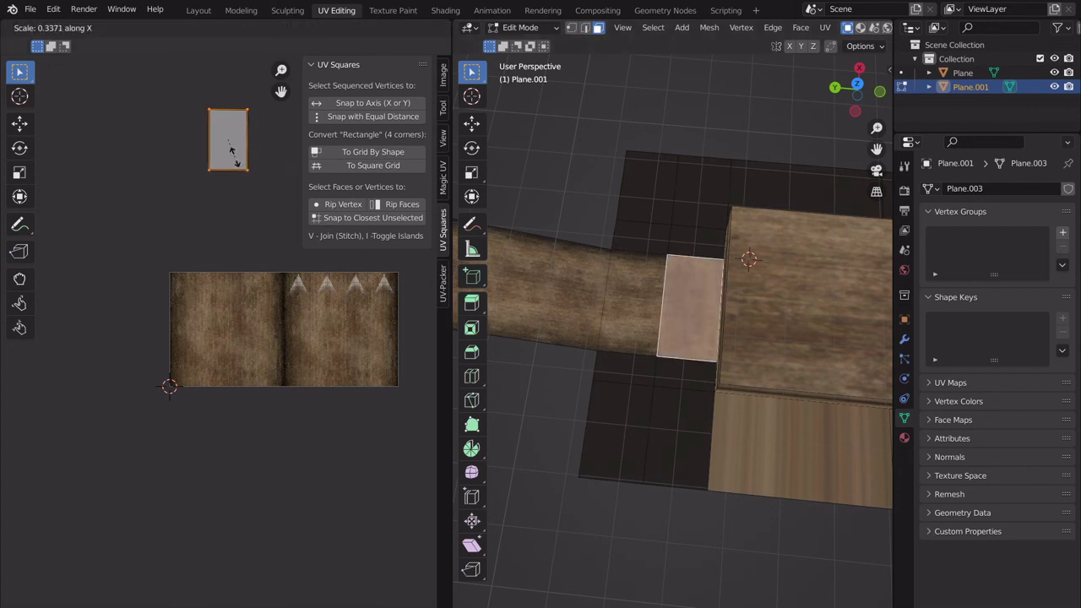
key(Escape)
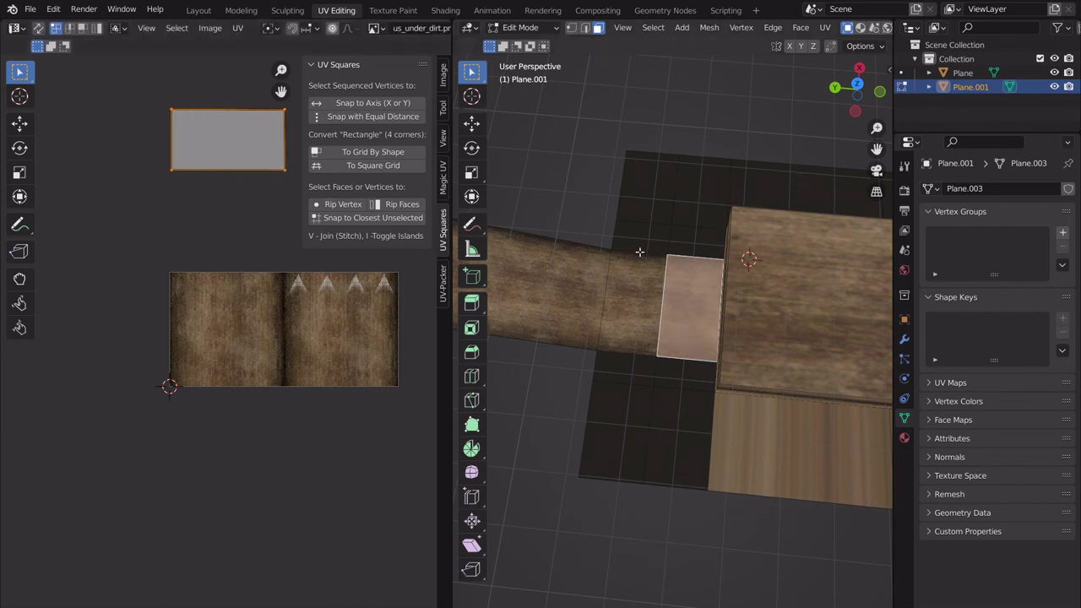
- Select both halves of the split face and try narrowing their shared middle UV edge along X
click(639, 289)
shift+click(665, 325)
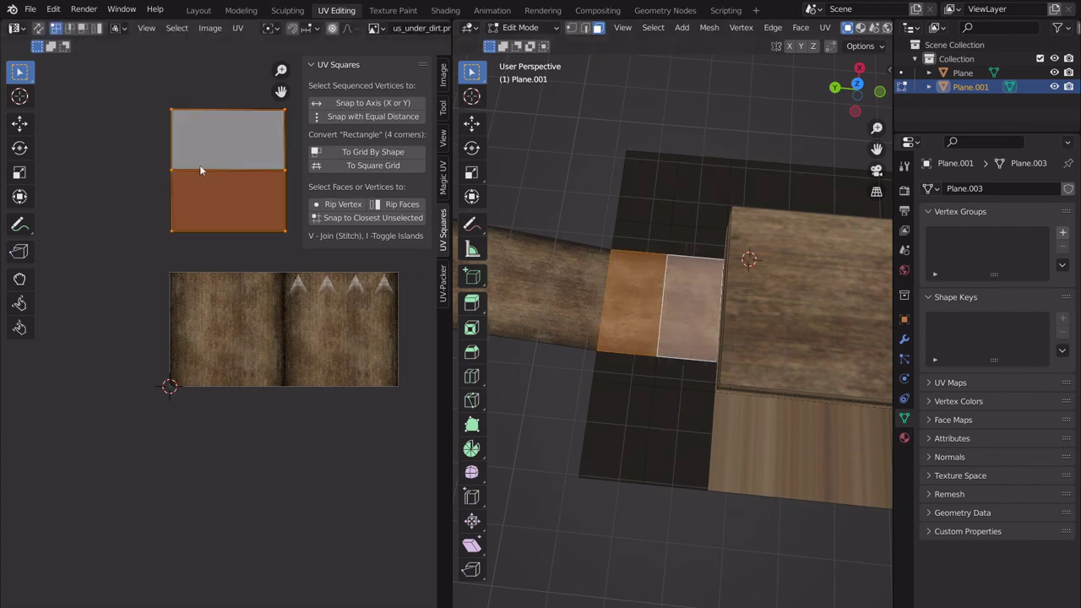
middle_drag(201, 170, 182, 249)
click(228, 218)
key(g)
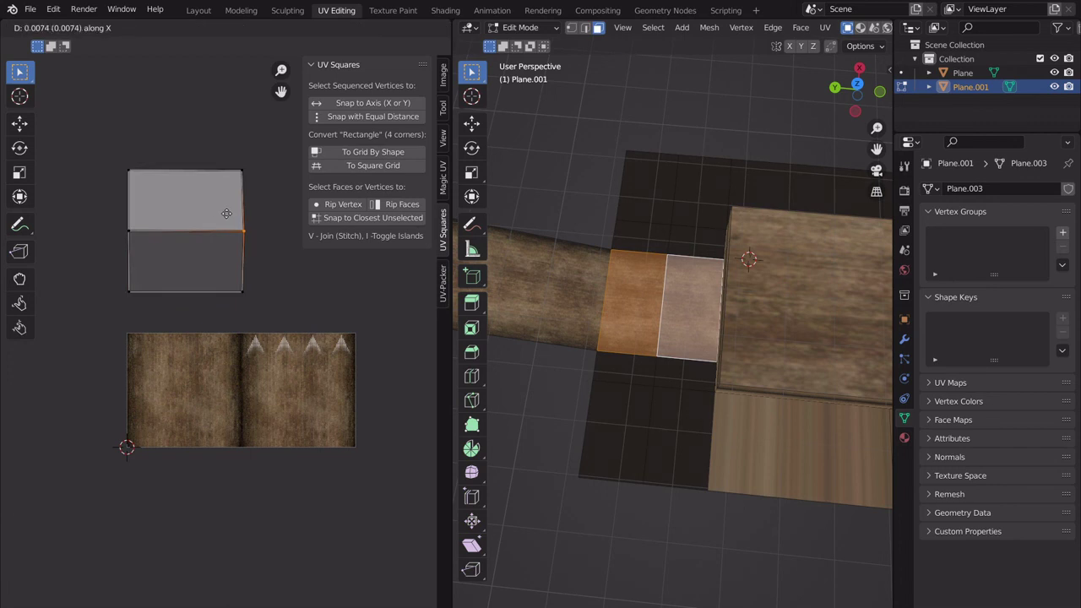
key(Escape)
shift+drag(131, 228, 131, 229)
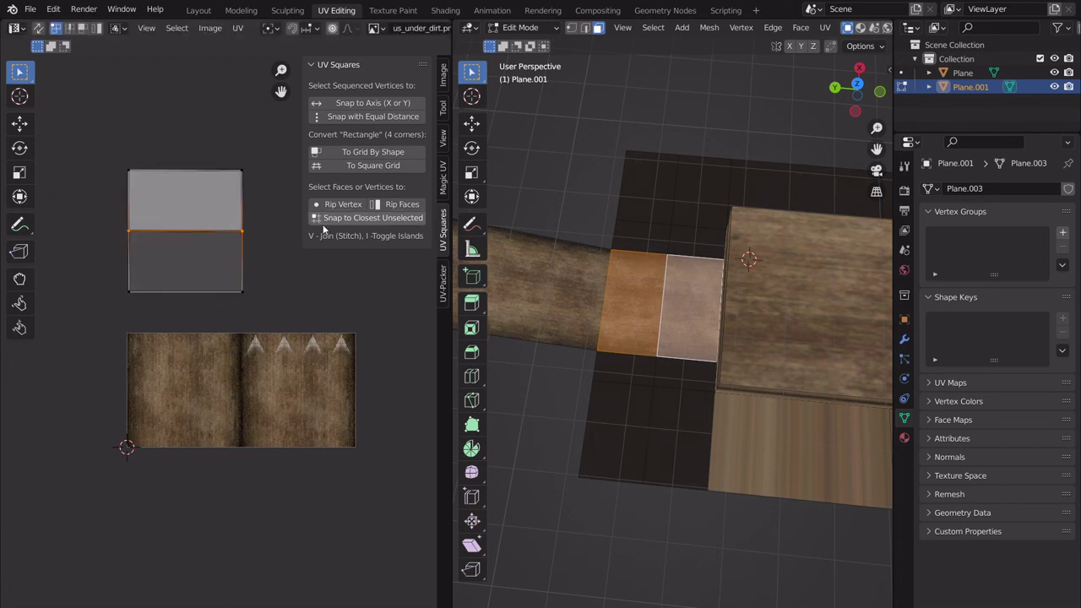
key(s)
key(x)
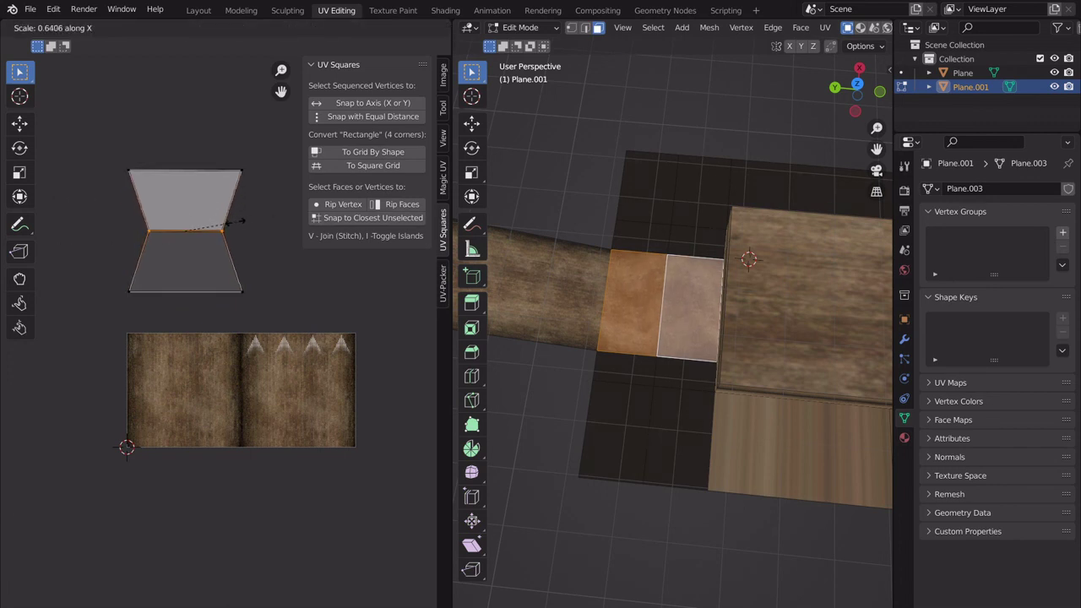
click(253, 197)
- Try scaling the upper UV edge along X almost to a point and inspect the distorted texture beside the block
drag(254, 197, 78, 106)
key(s)
key(x)
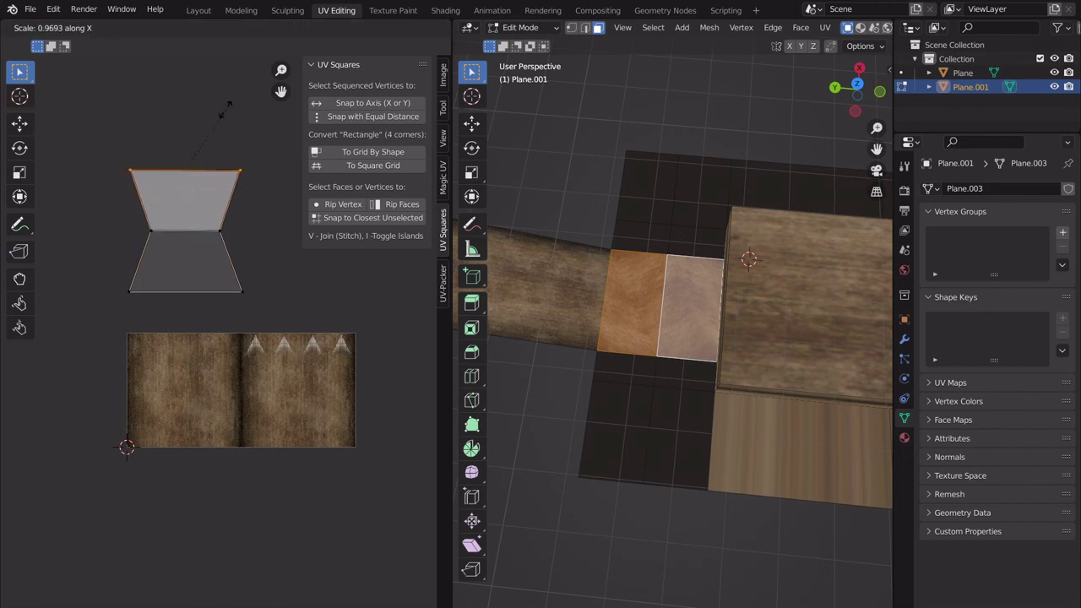
click(191, 168)
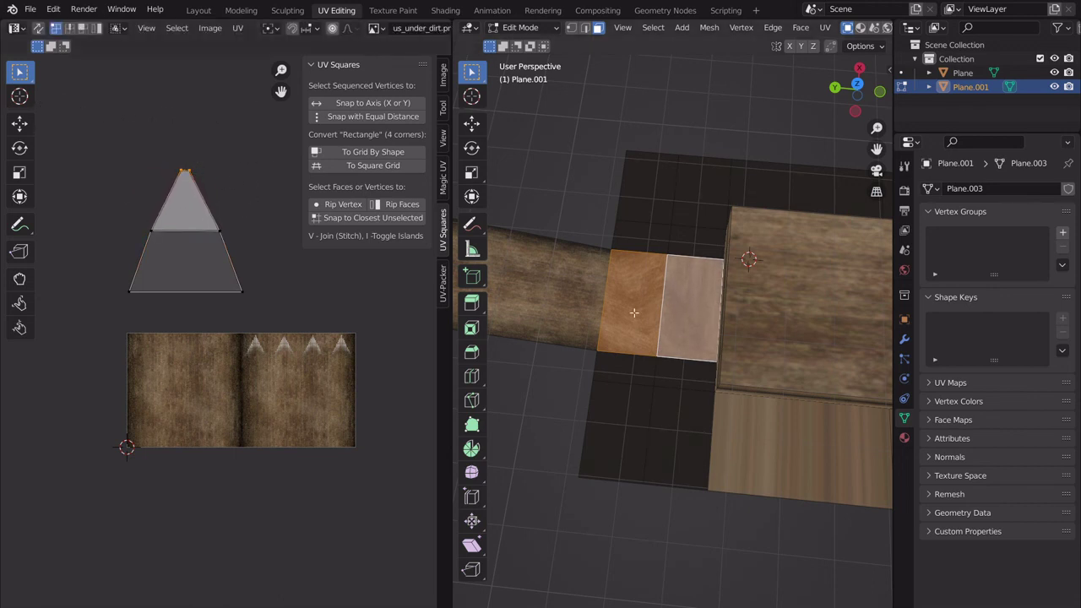
middle_drag(633, 312, 769, 411)
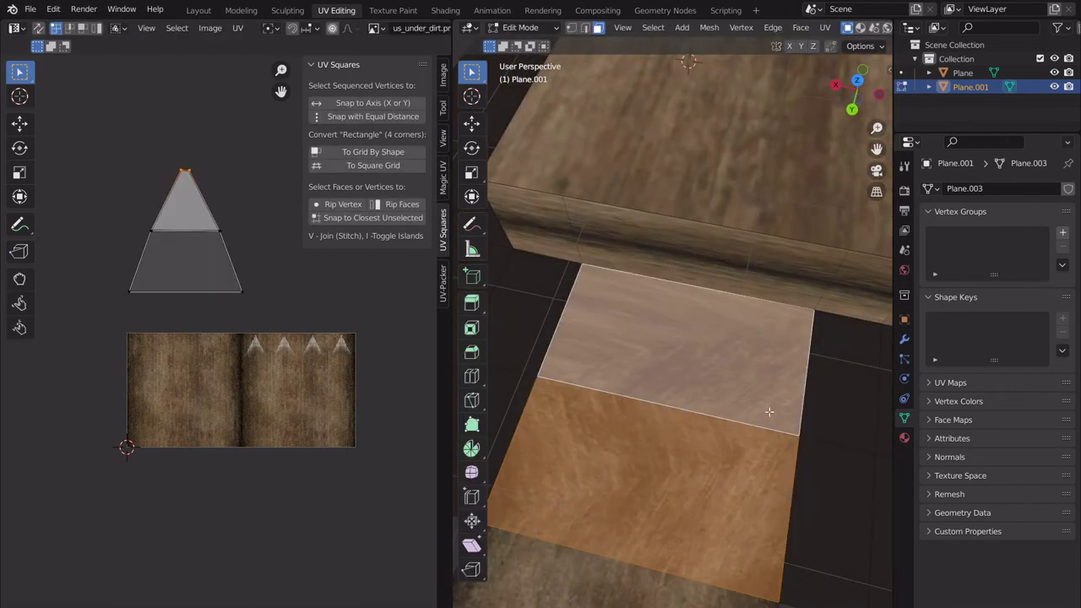
key(Tab)
scroll(730, 376, down, 4)
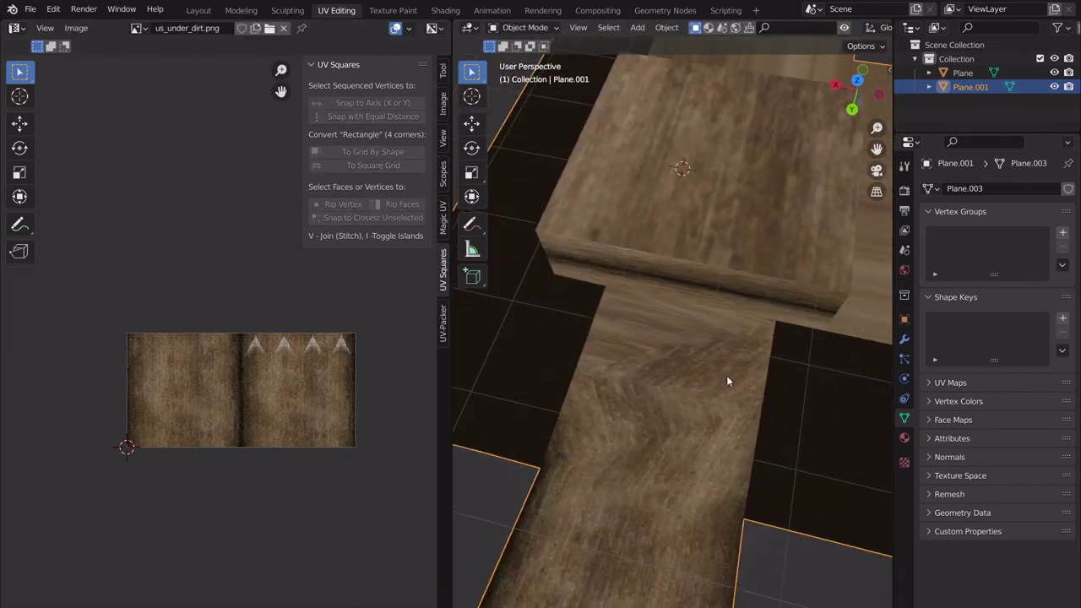
- Select every floor face surrounding the block, including both halves of the split face, and unwrap them together from a top view
key(Tab)
click(754, 397)
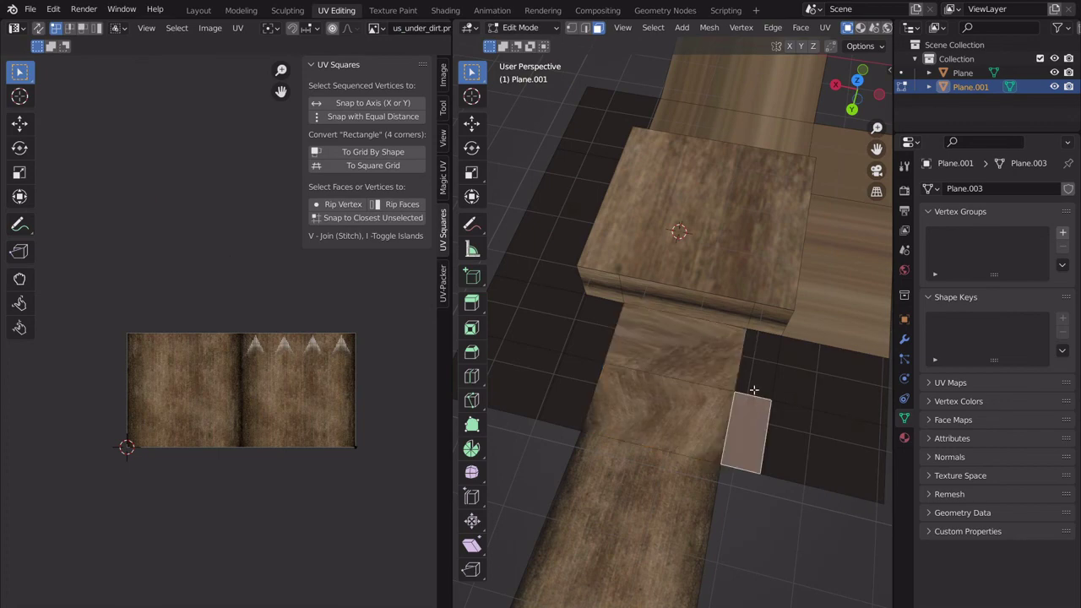
shift+click(763, 390)
shift+click(799, 431)
shift+click(790, 373)
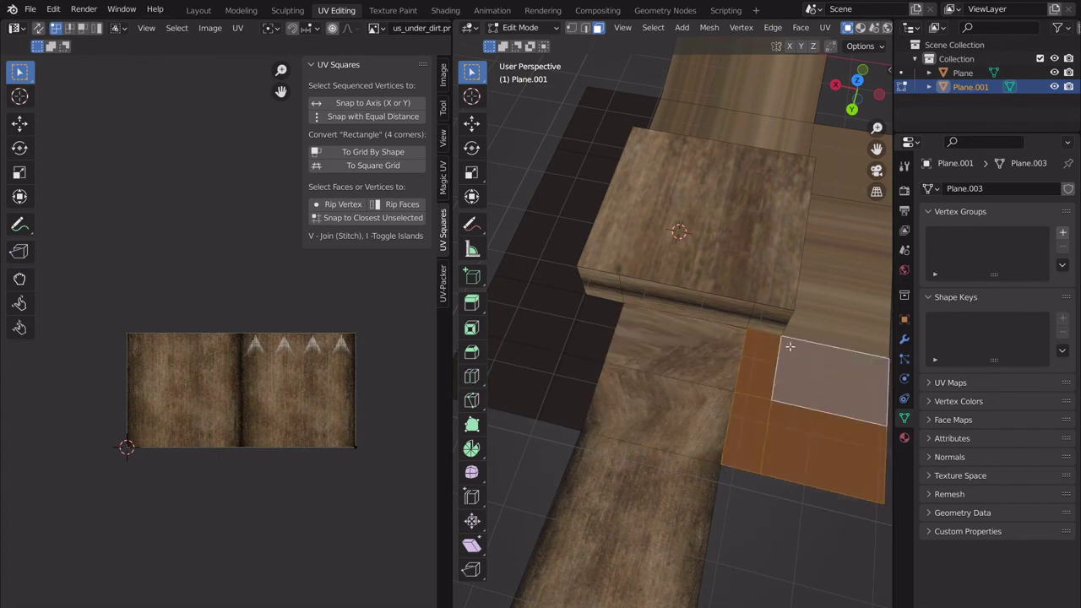
shift+click(801, 314)
shift+click(564, 372)
shift+click(567, 329)
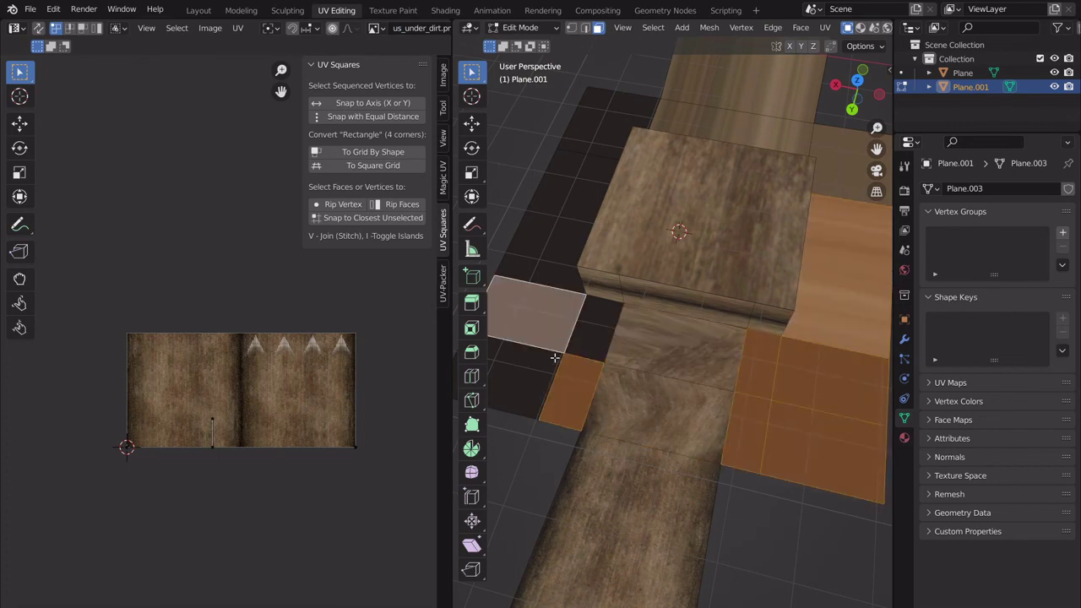
shift+click(591, 333)
shift+click(526, 378)
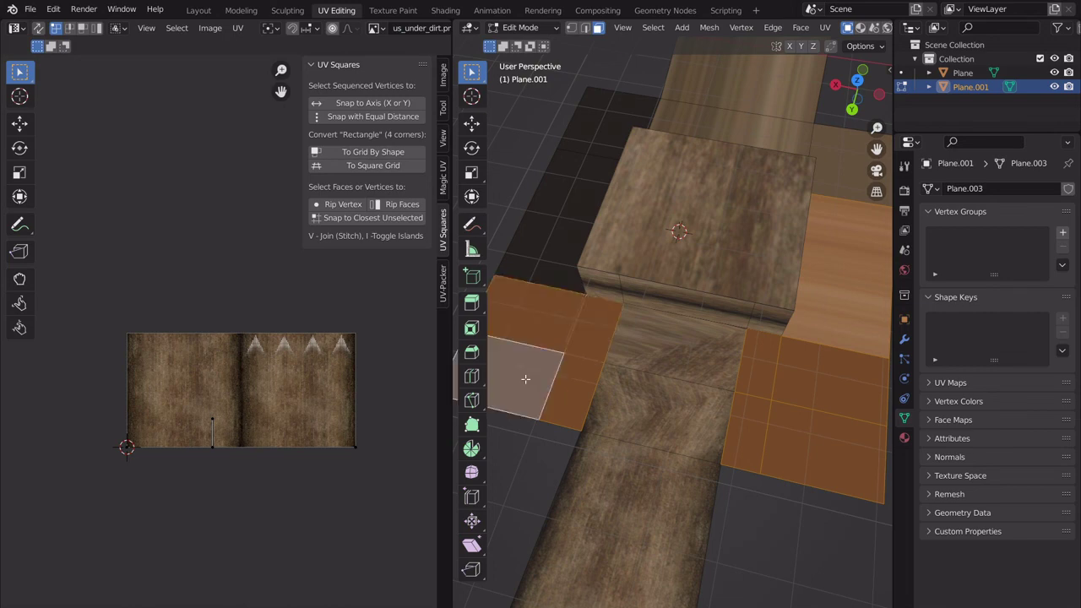
shift+click(562, 256)
shift+click(622, 108)
shift+click(697, 125)
shift+click(844, 159)
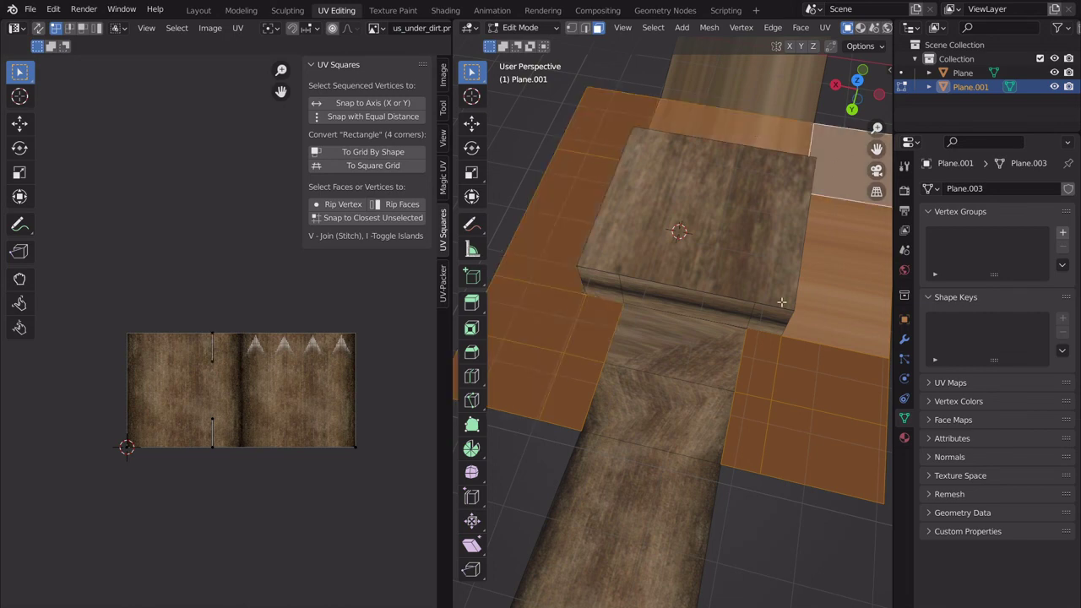
shift+middle_drag(706, 411, 730, 370)
shift+click(722, 365)
shift+click(700, 306)
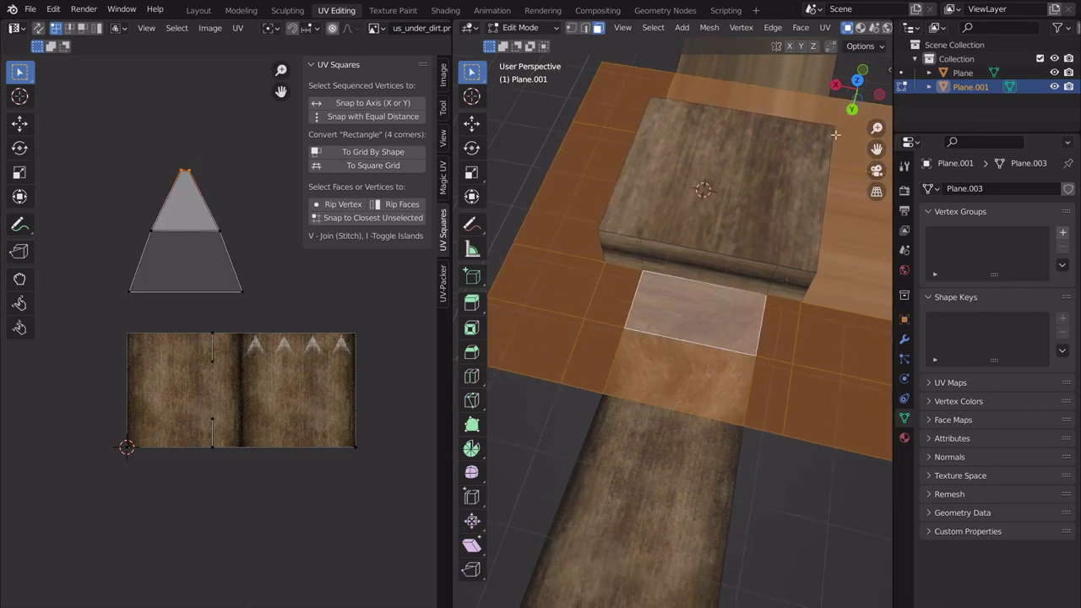
click(857, 81)
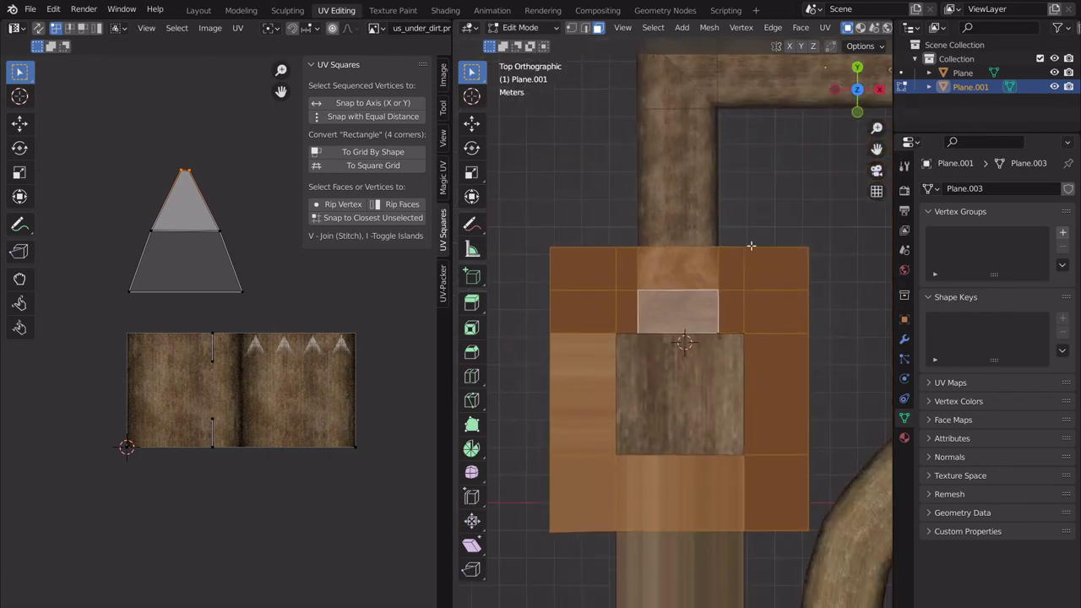
key(u)
click(747, 244)
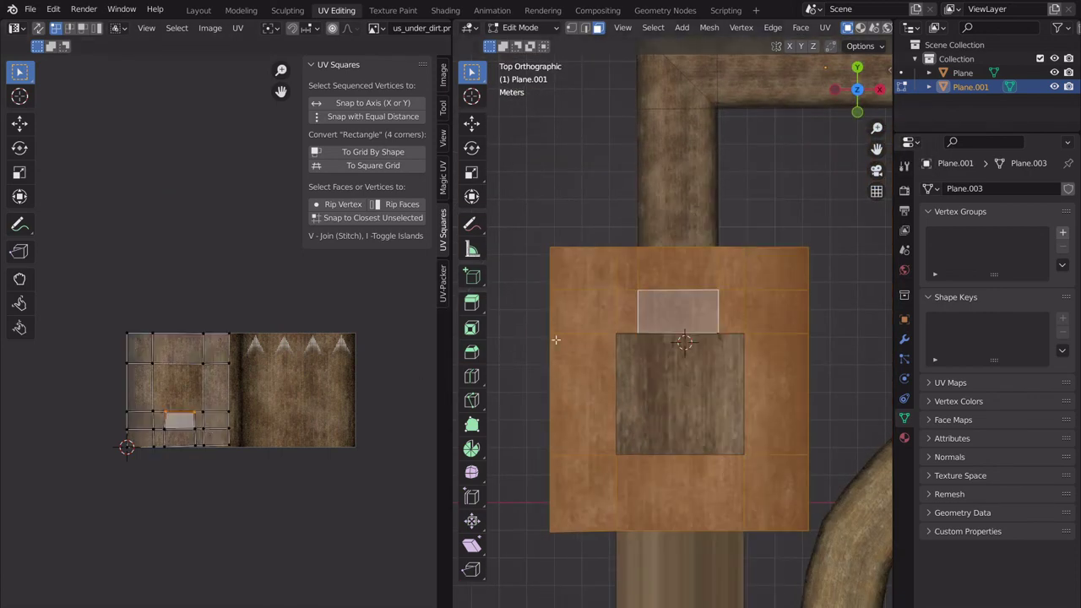
- Examine the floor texture around the block, along its outer edges and where it meets the track leg
key(Tab)
middle_drag(667, 338, 571, 363)
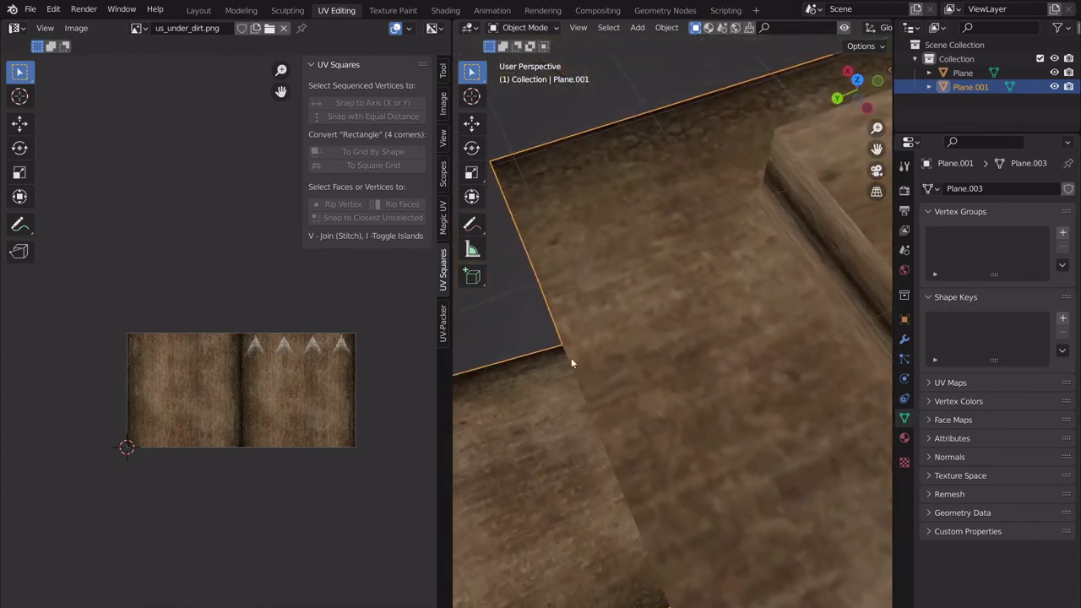
middle_drag(615, 456, 698, 418)
key(Tab)
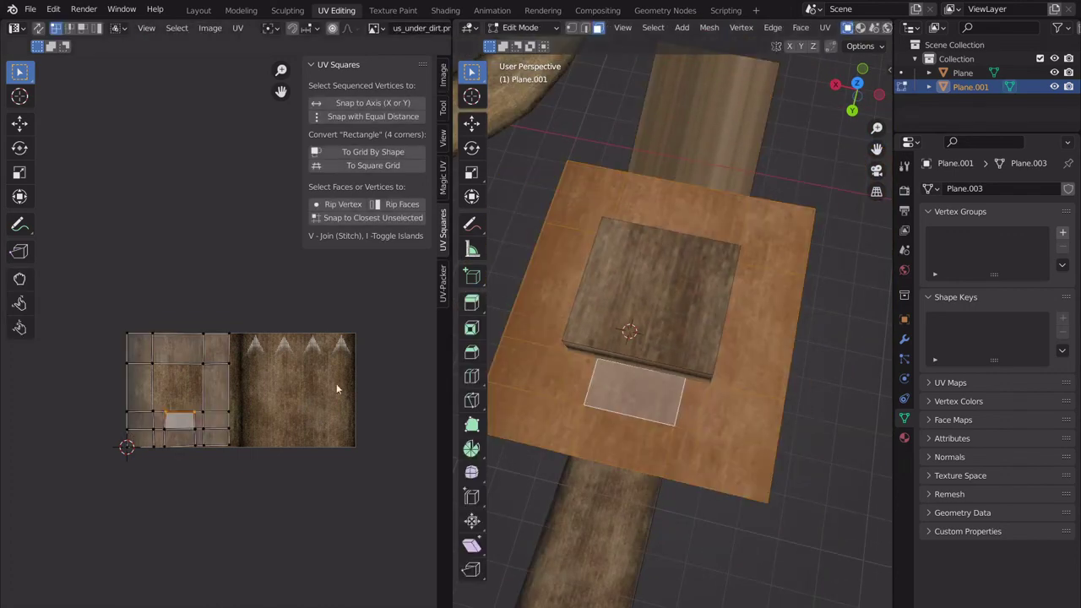
scroll(228, 362, up, 1)
shift+middle_drag(639, 336, 694, 336)
key(Tab)
scroll(591, 346, up, 2)
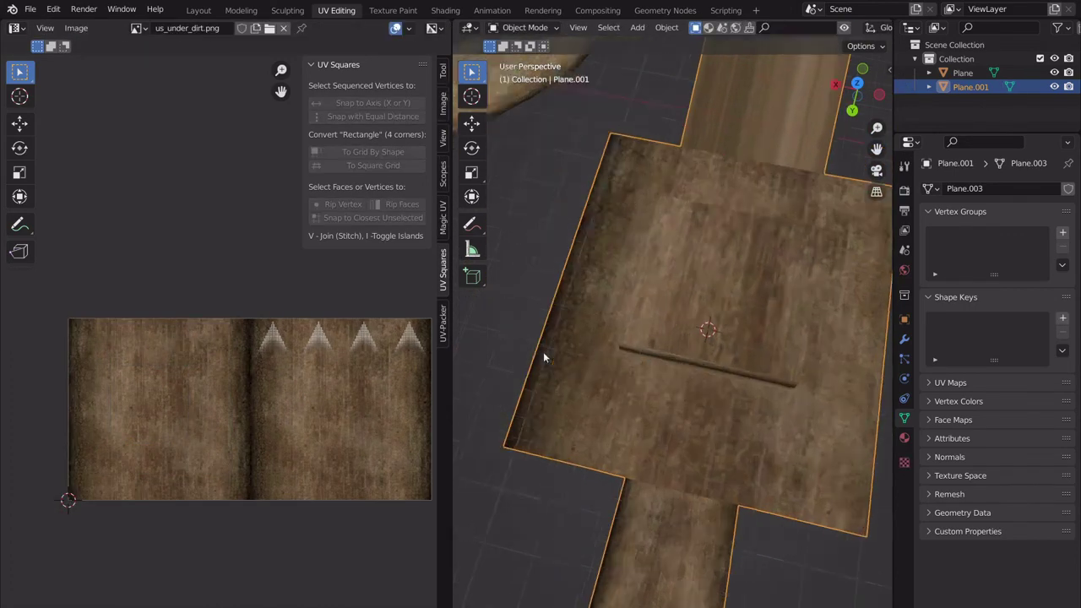
shift+middle_drag(577, 404, 645, 395)
middle_drag(610, 290, 633, 353)
- Scale up all the selected floor UVs and shift them along X to span the width of the texture's plain half
key(Tab)
key(a)
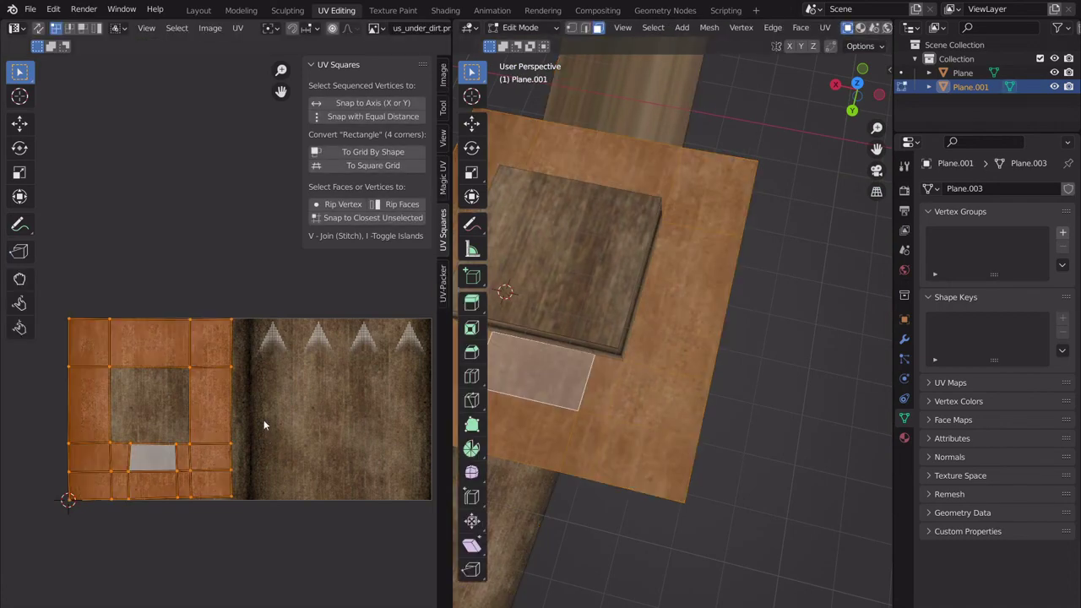
key(s)
key(x)
right_click(272, 414)
key(s)
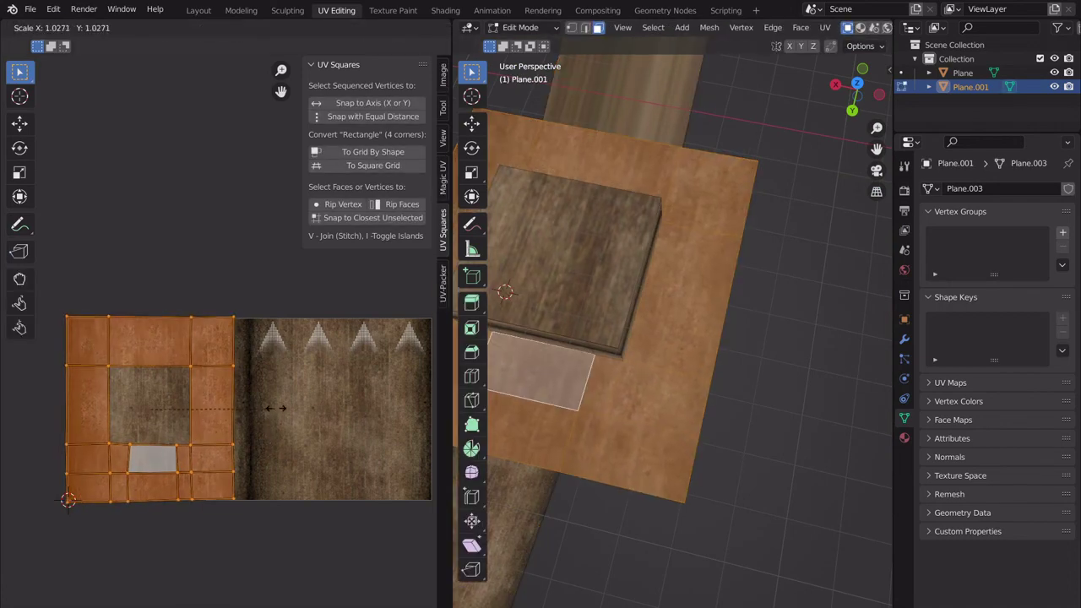
click(284, 404)
key(g)
key(x)
click(310, 400)
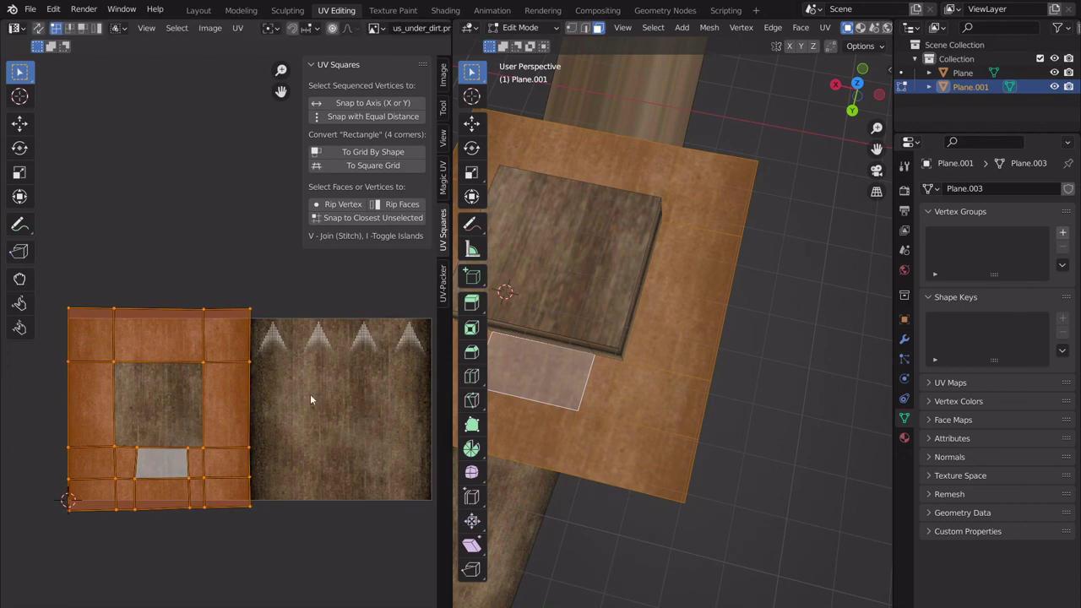
click(307, 391)
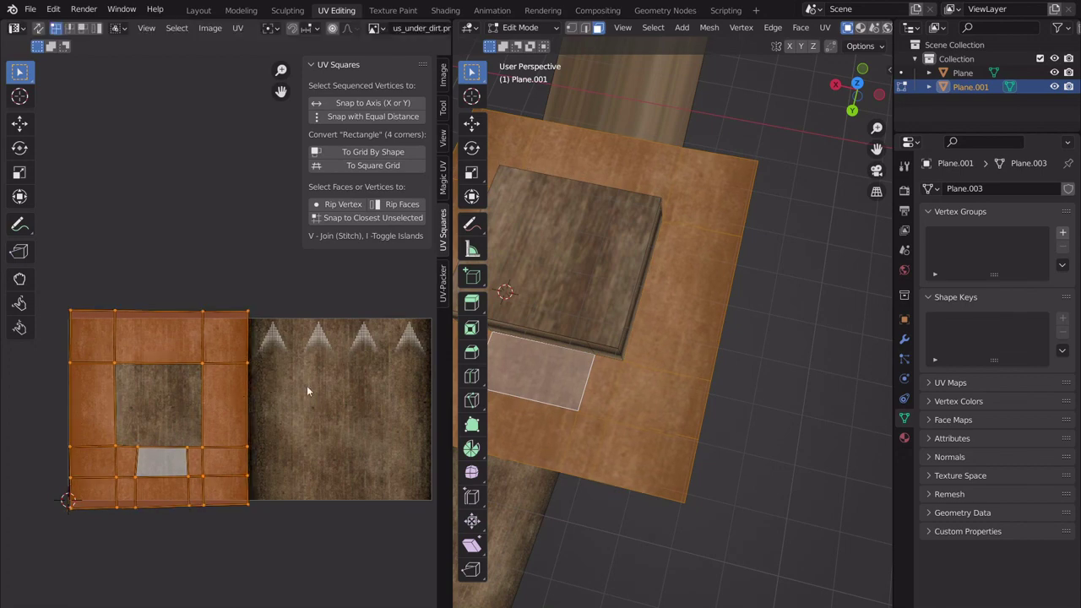
- Select the right edge of the ramp face's UVs and move it outward along X by about 0.04
key(Tab)
scroll(675, 297, down, 2)
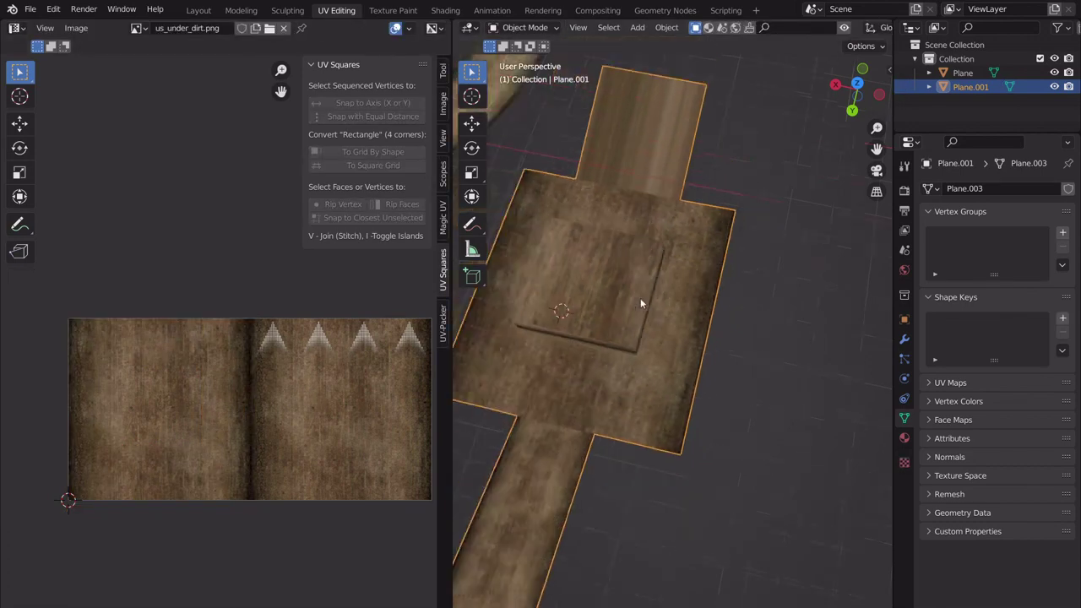
scroll(745, 340, up, 1)
shift+middle_drag(640, 298, 731, 369)
key(Tab)
scroll(730, 369, up, 4)
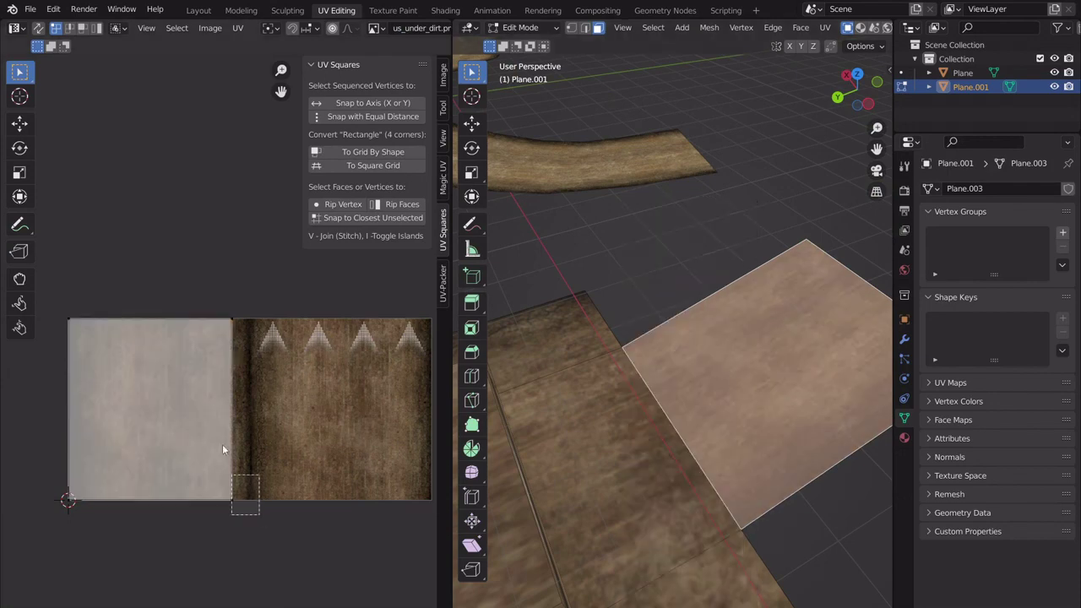
drag(222, 445, 204, 319)
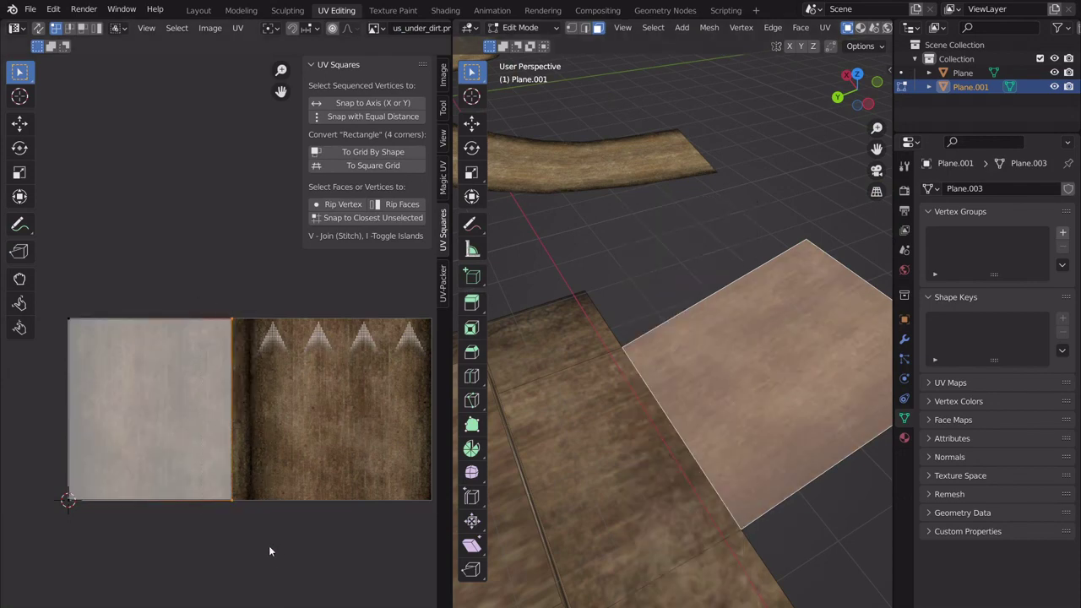
drag(269, 546, 192, 248)
key(g)
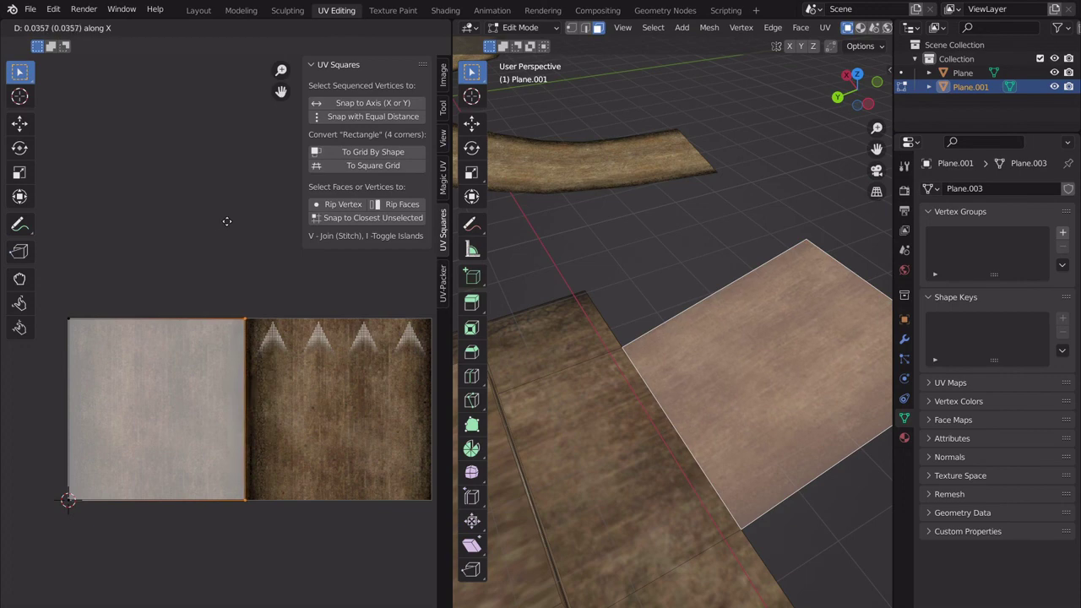
click(239, 223)
key(Tab)
key(Tab)
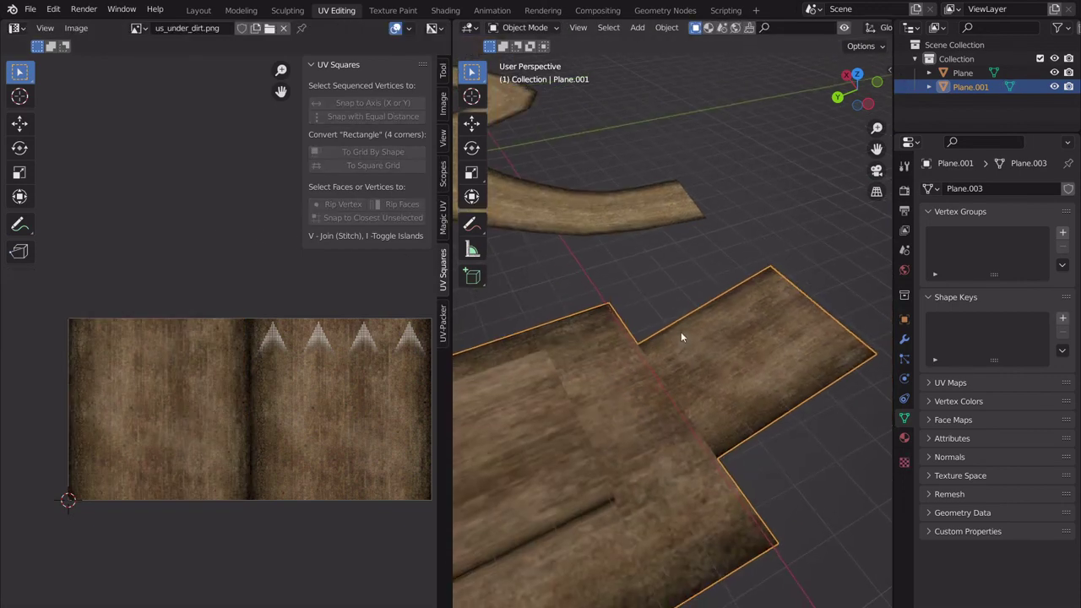
key(g)
key(x)
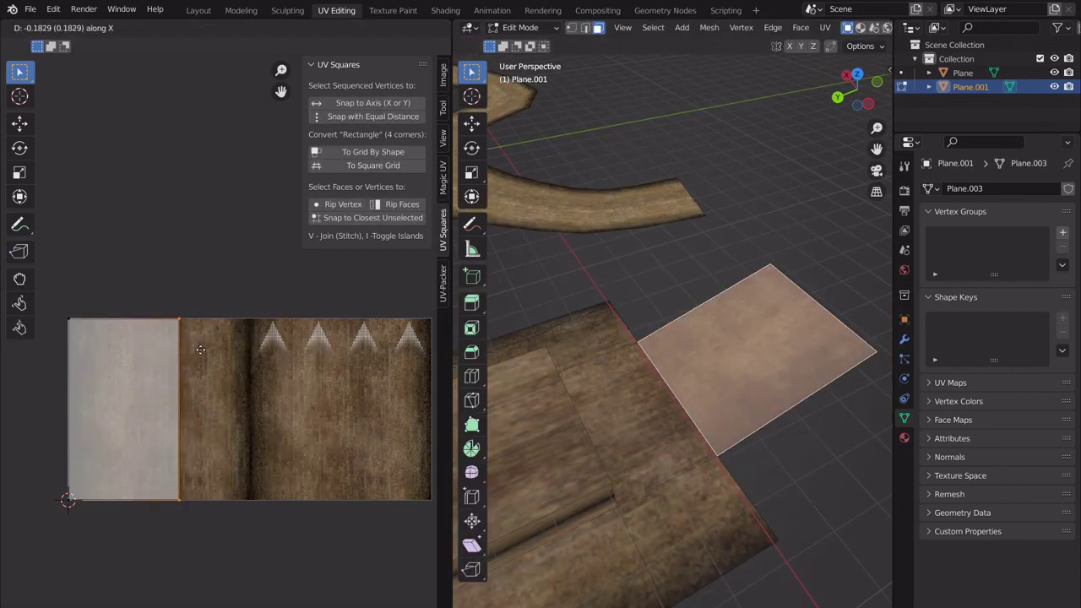
right_click(483, 332)
key(Tab)
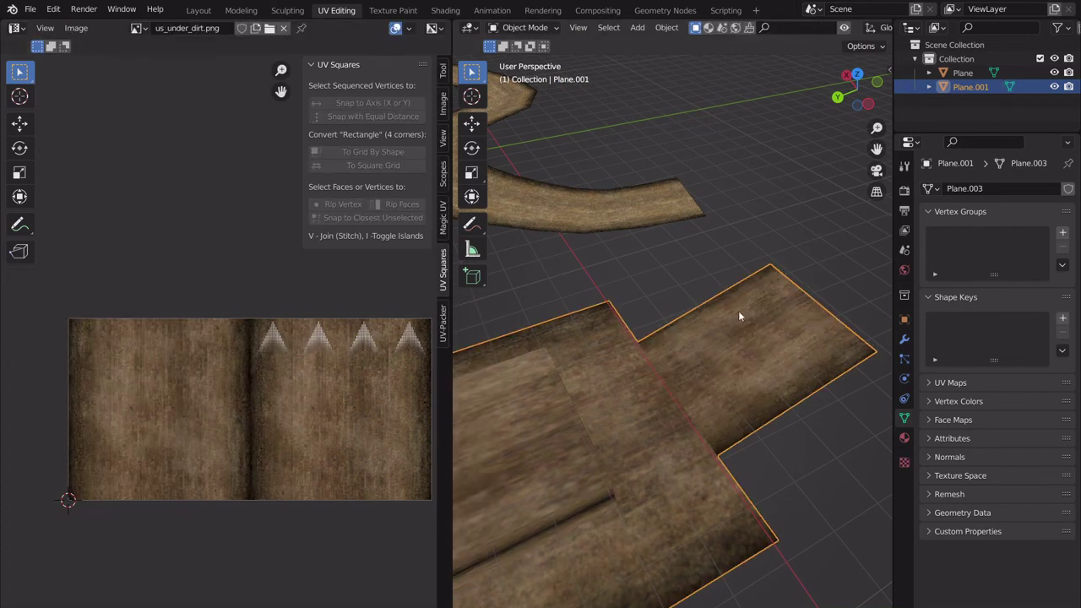
scroll(739, 313, down, 4)
key(Tab)
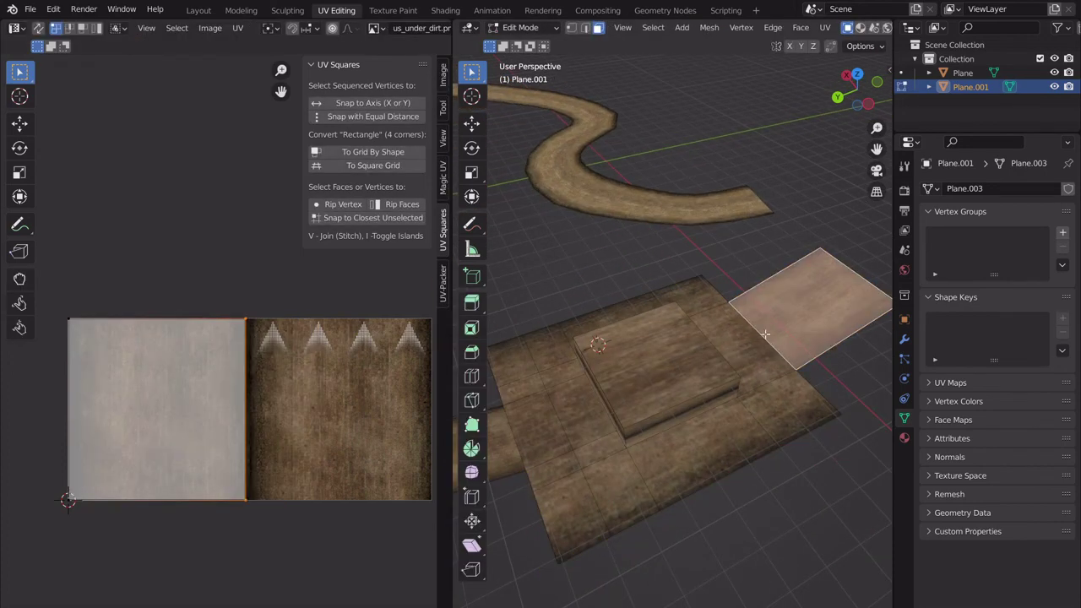
click(722, 359)
click(746, 326)
scroll(661, 388, up, 1)
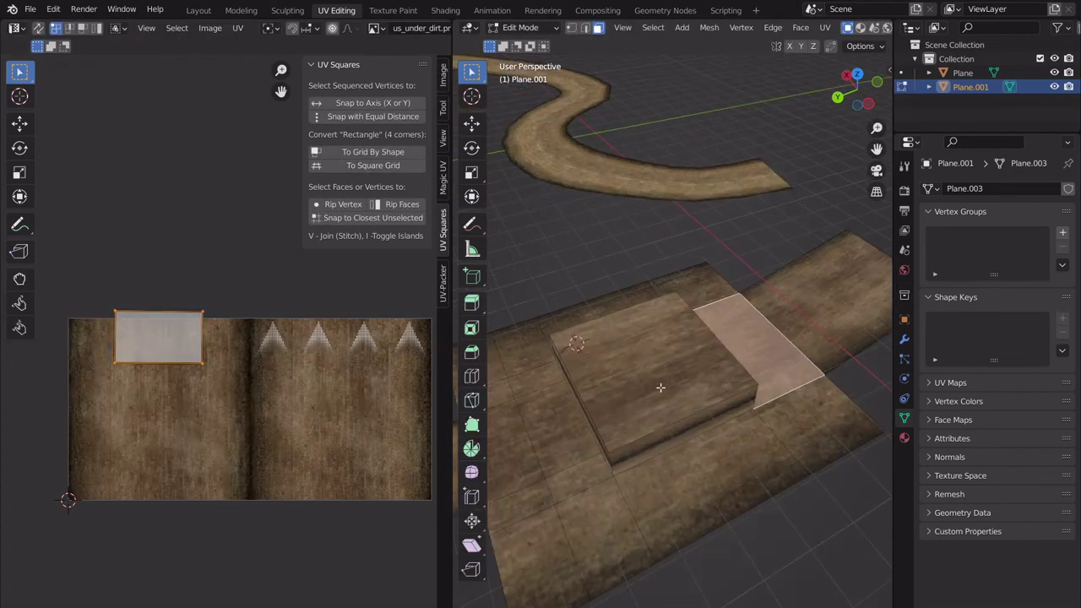
scroll(662, 391, up, 1)
click(664, 393)
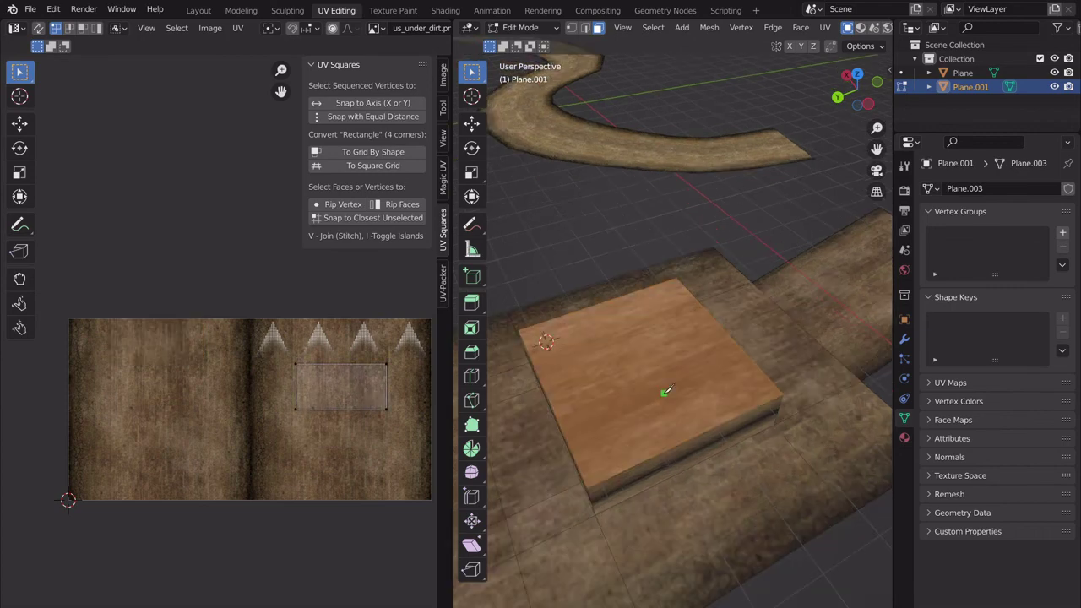
key(a)
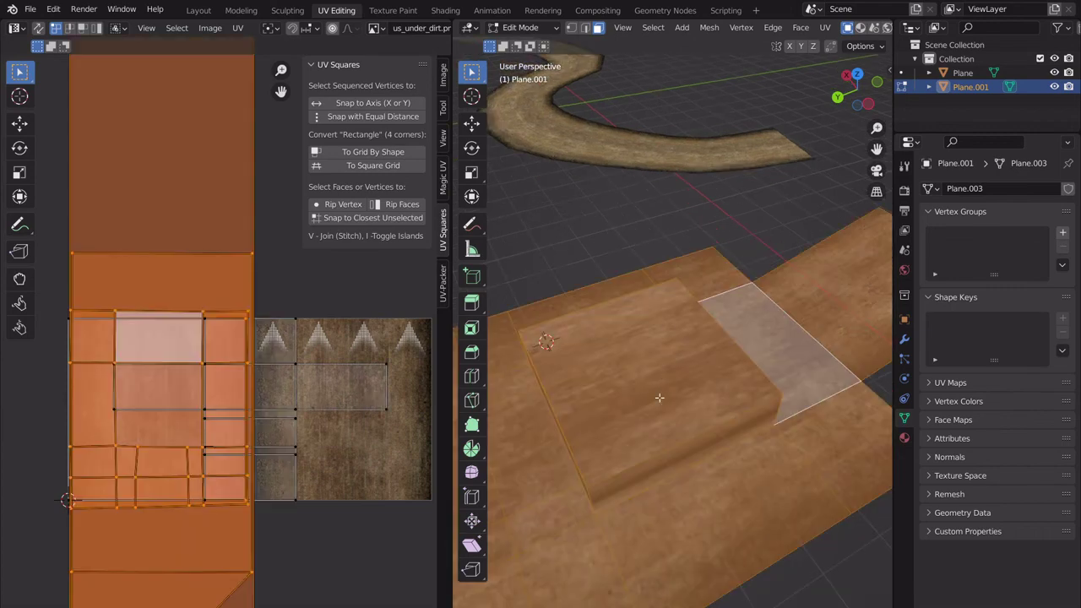
click(663, 402)
key(a)
scroll(663, 402, down, 4)
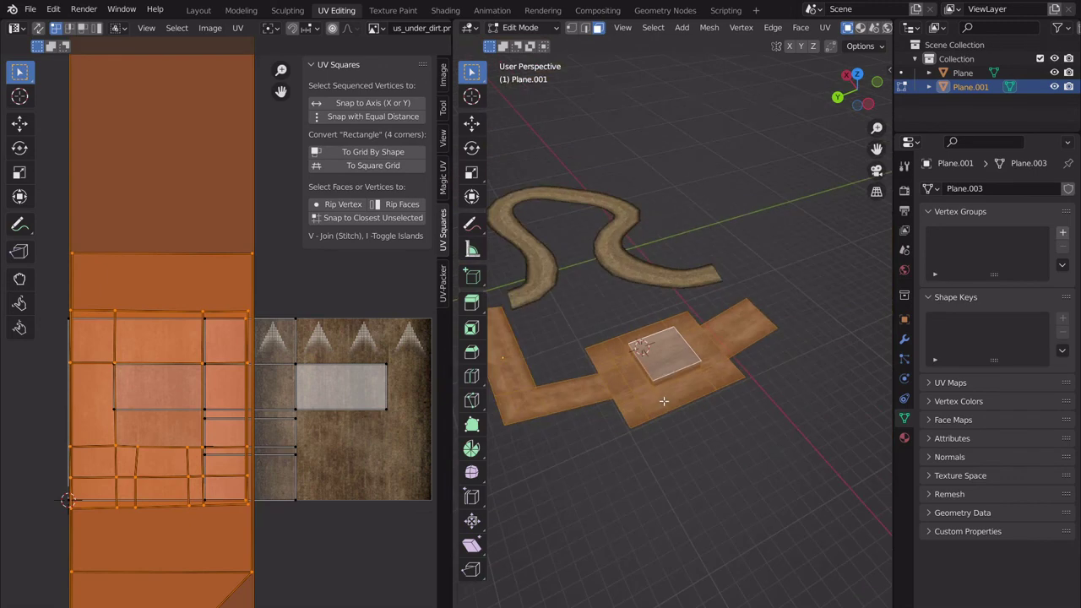
- Select the block's top and all of its side faces and unwrap them together
scroll(691, 383, up, 6)
mouse_move(690, 382)
middle_down()
mouse_move(656, 415)
mouse_move(719, 374)
mouse_move(697, 367)
middle_up()
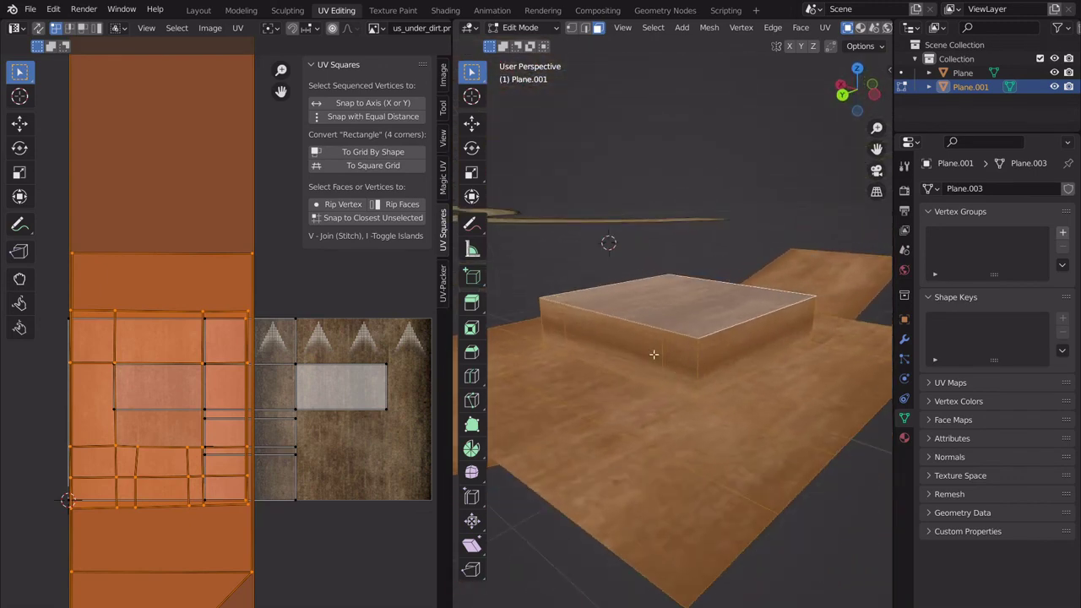
click(685, 366)
alt+shift+click(614, 315)
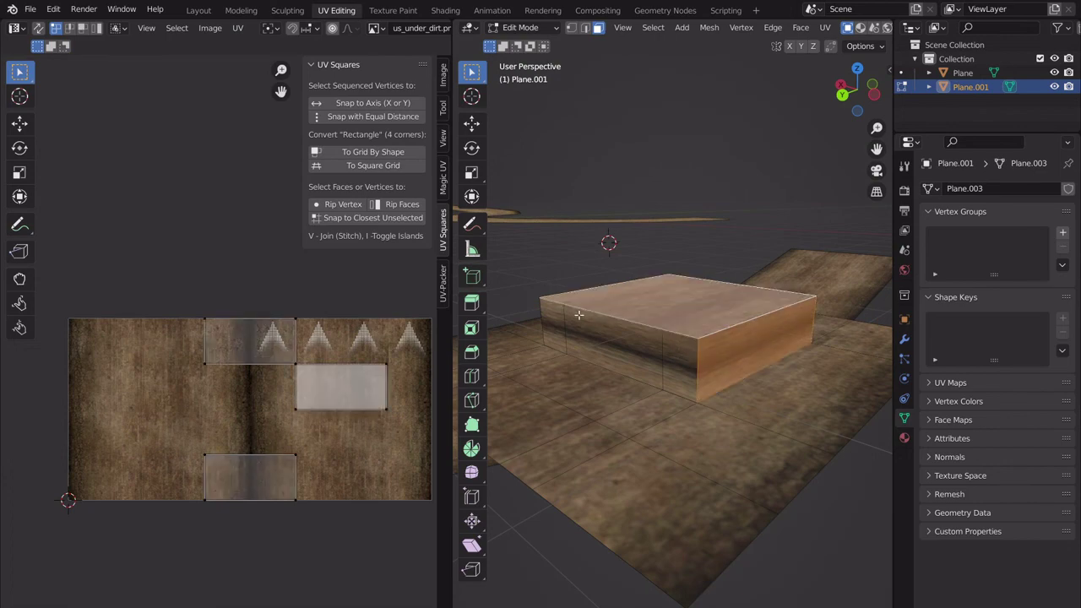
alt+shift+click(555, 319)
middle_drag(552, 321, 745, 418)
key(u)
click(754, 414)
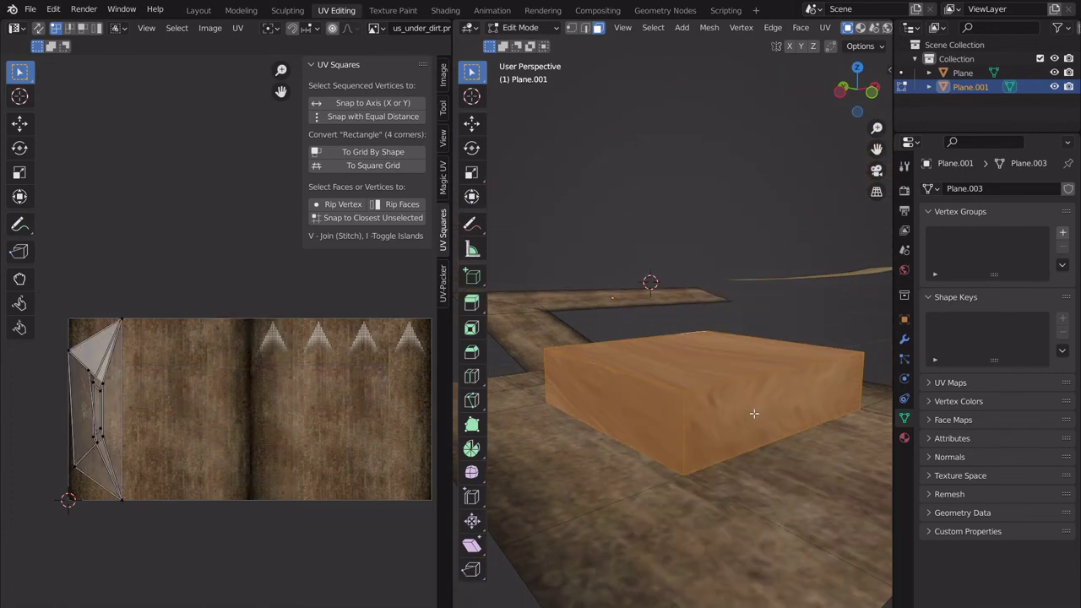
- Remap the selected block faces with Cube Projection and scale up all their UVs beyond the texture bounds
click(905, 438)
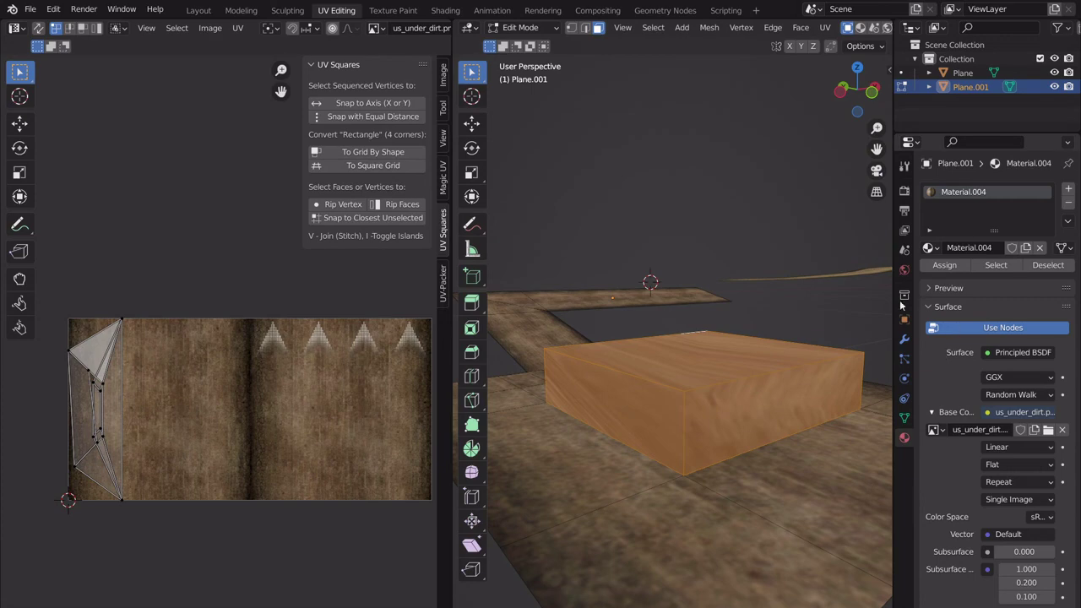
key(u)
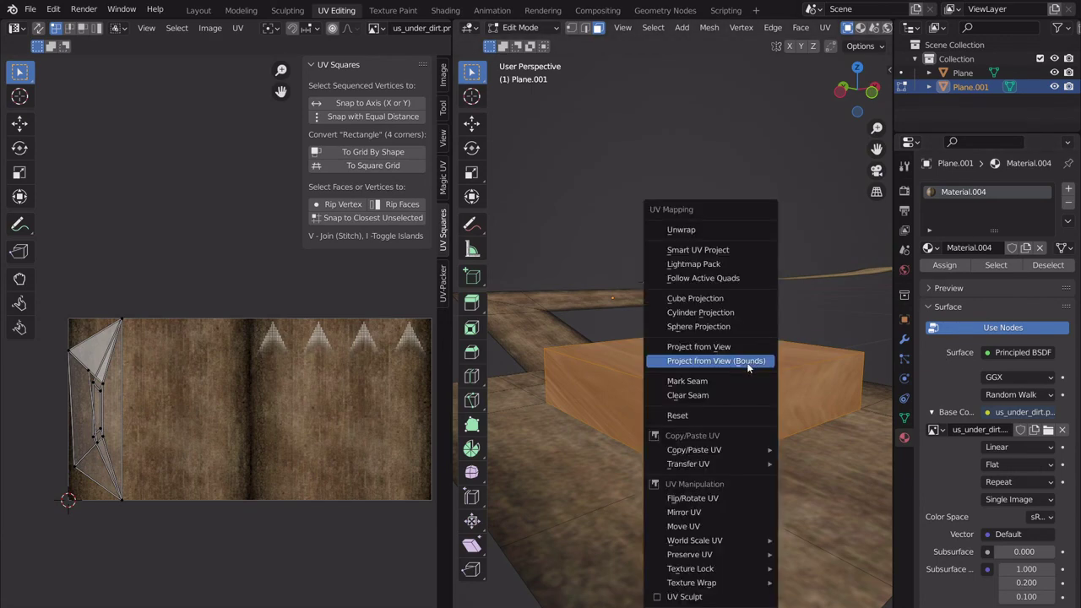
click(708, 298)
key(a)
key(s)
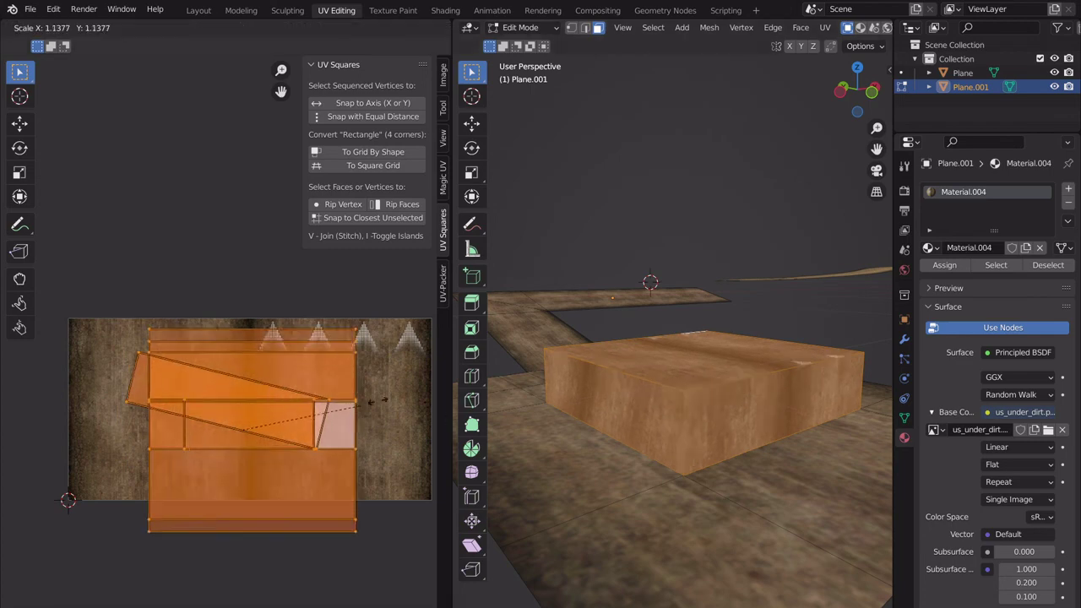
click(782, 217)
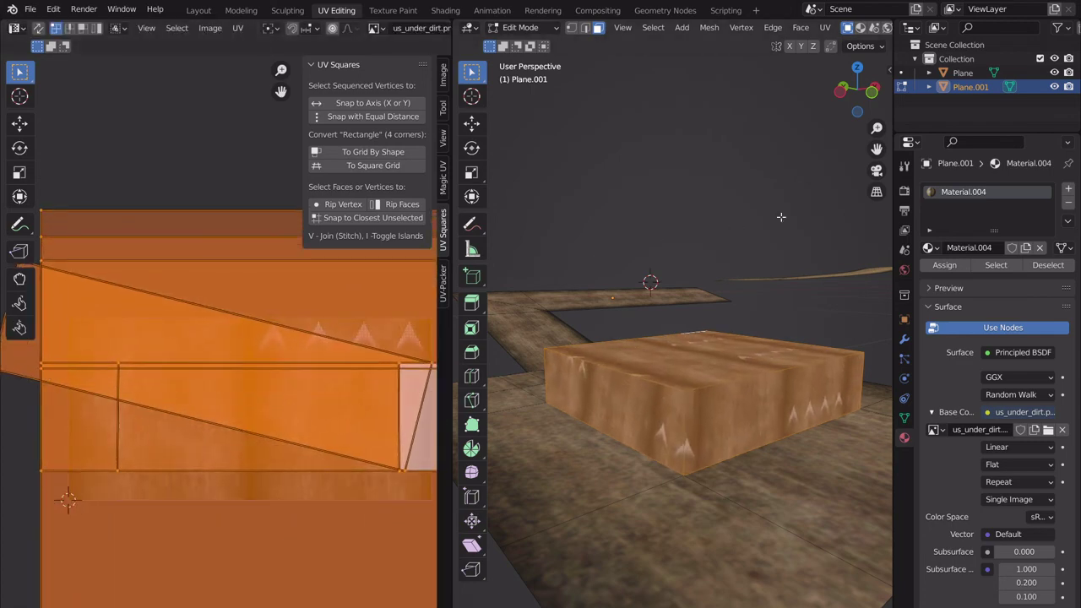
- Add a second material slot holding a new material with an Image Texture as its base color
click(1069, 190)
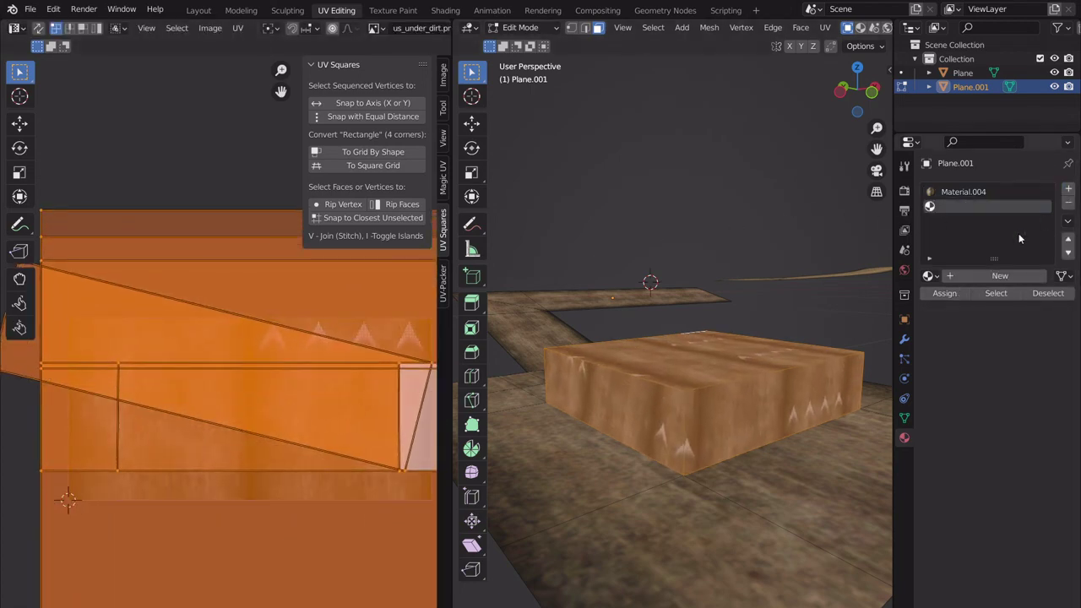
click(989, 276)
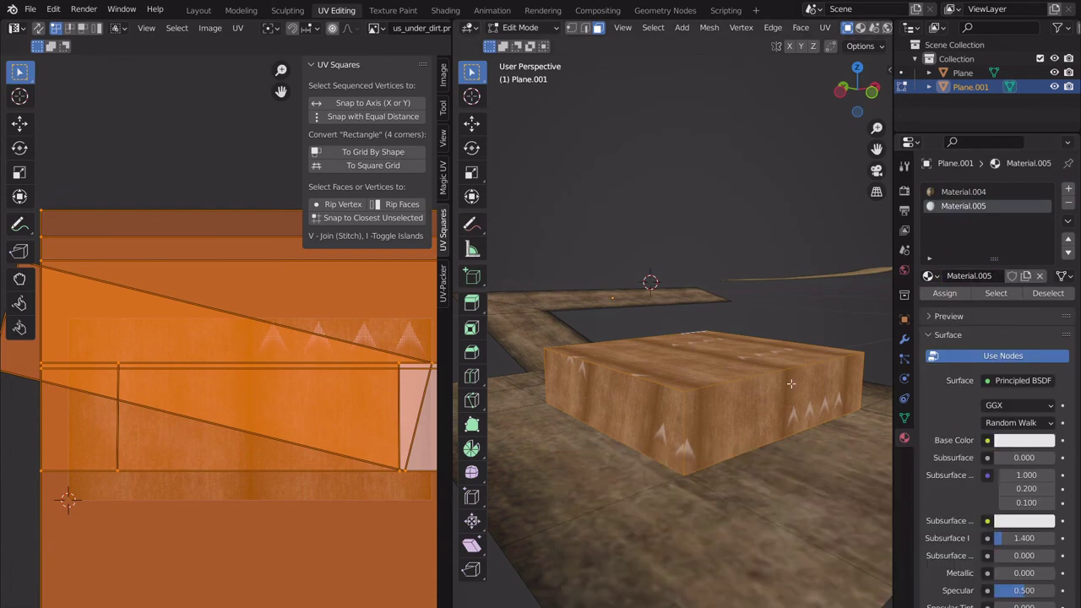
click(987, 440)
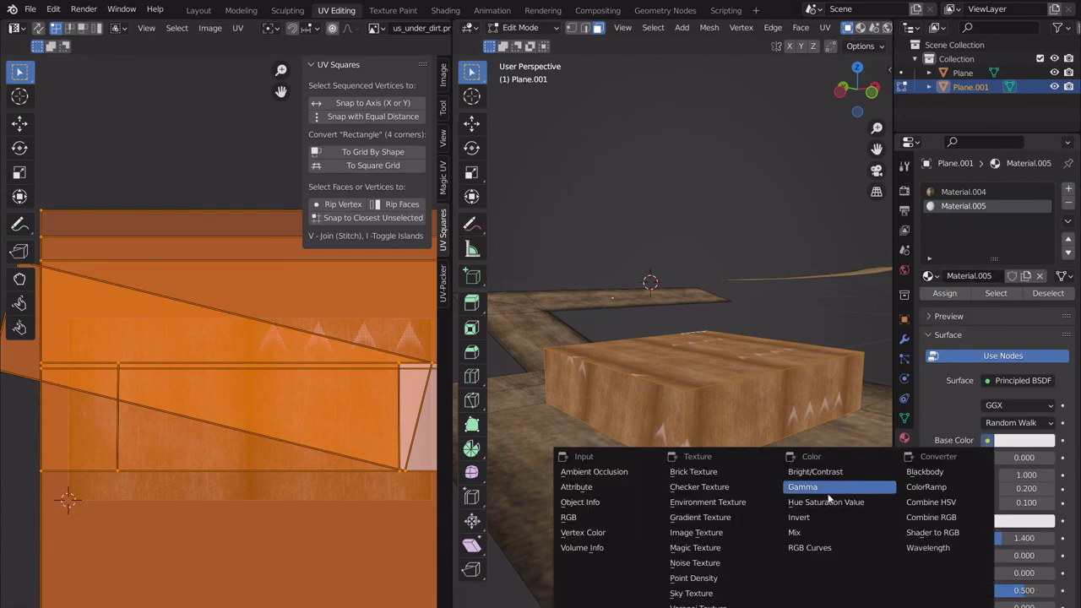
click(697, 532)
- Load grass_dark.jpg as the new material's image and assign the material to the selected block faces
click(1045, 457)
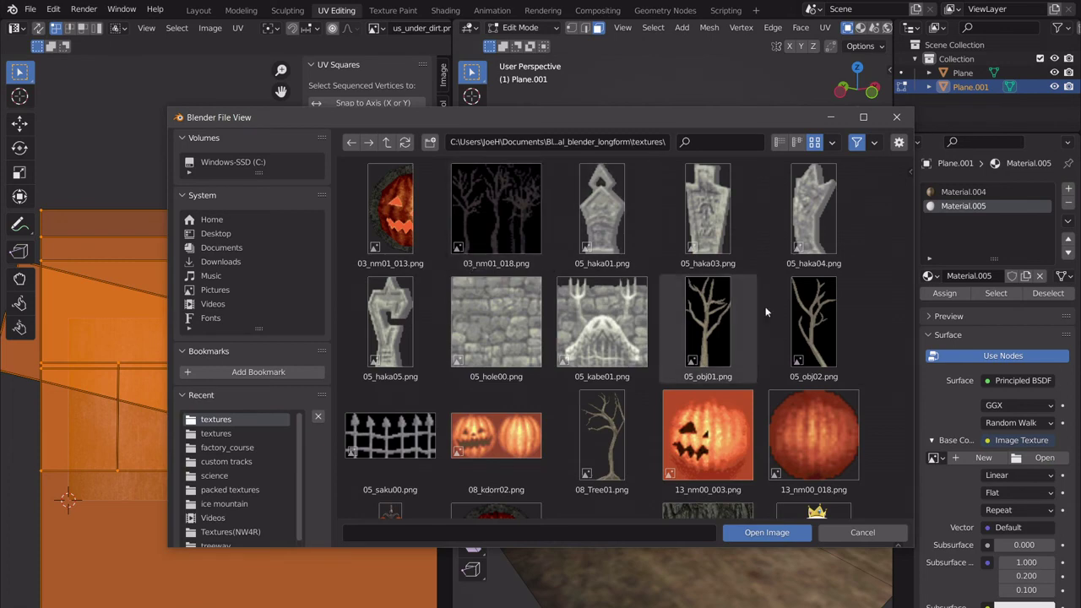
scroll(708, 348, down, 10)
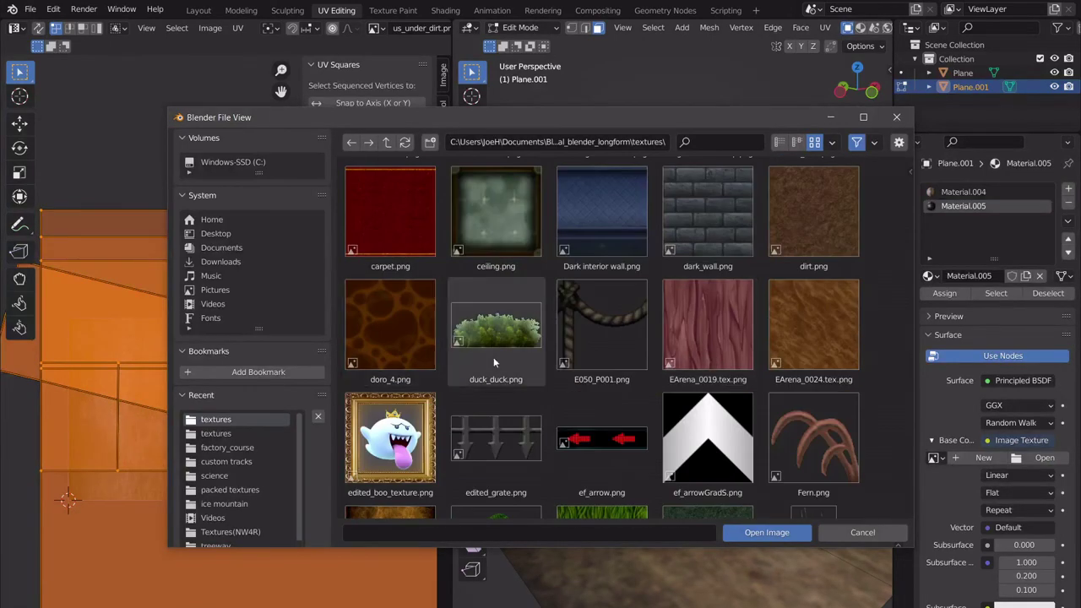
scroll(532, 364, down, 4)
click(635, 420)
scroll(739, 470, down, 2)
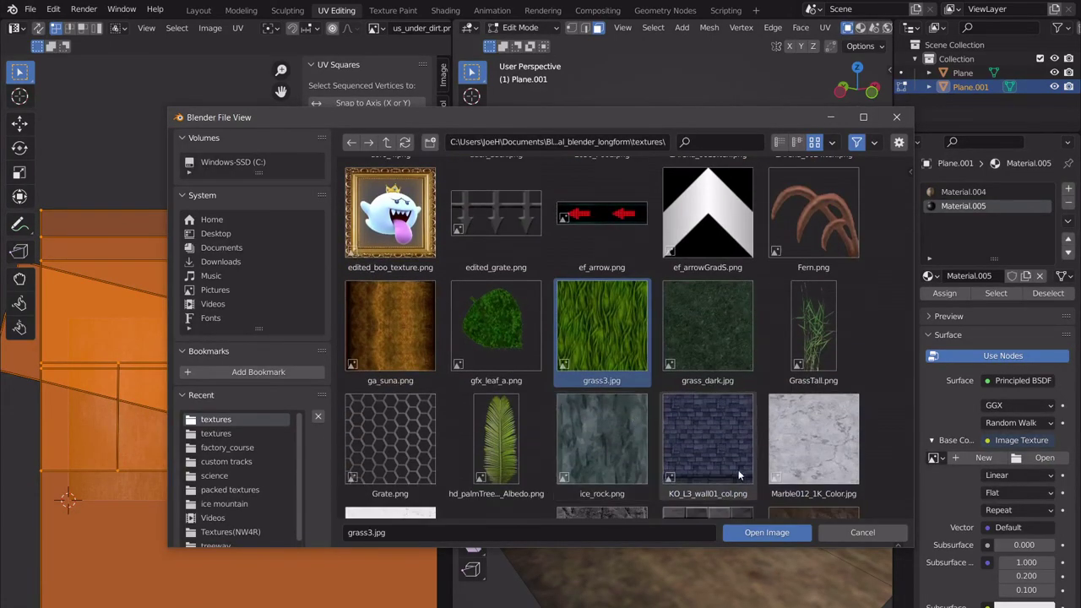
click(723, 327)
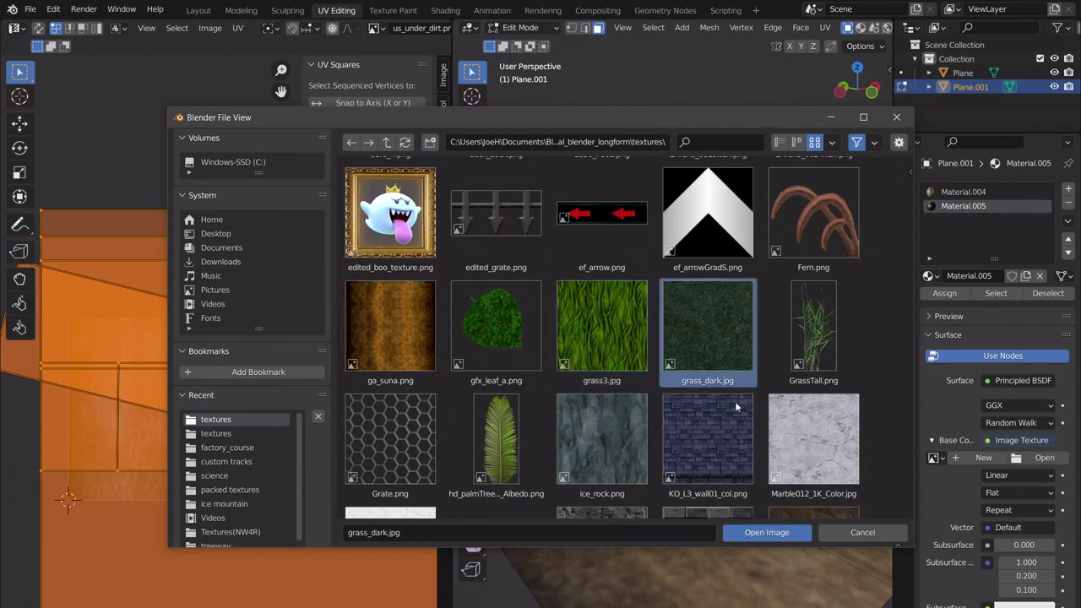
click(767, 532)
click(944, 293)
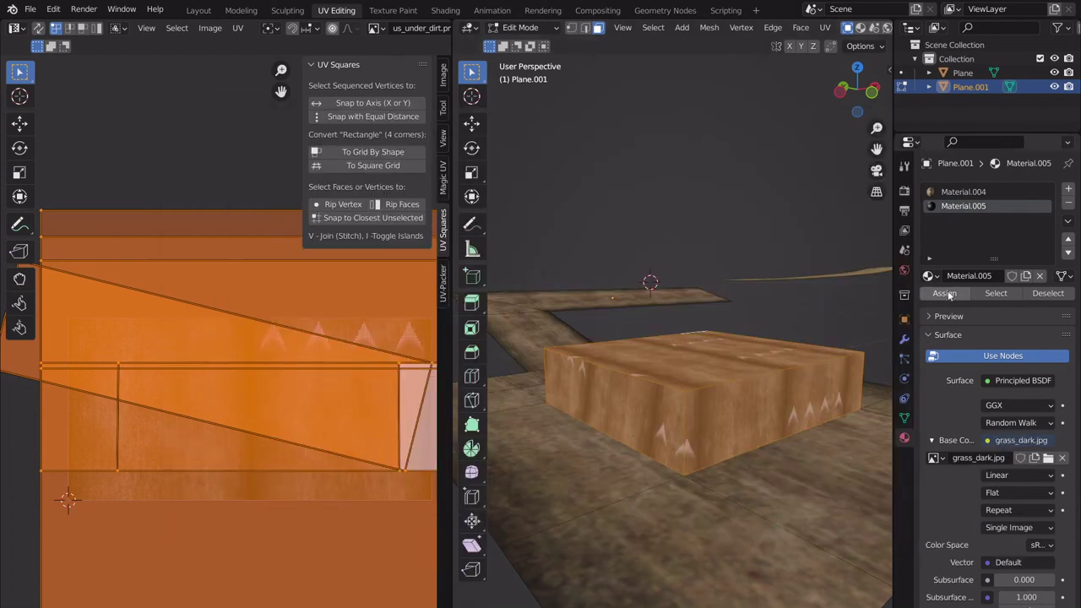
- Examine the grass texture on the block's top, sides and corners from several angles, in object and edit mode
scroll(703, 410, up, 4)
key(Tab)
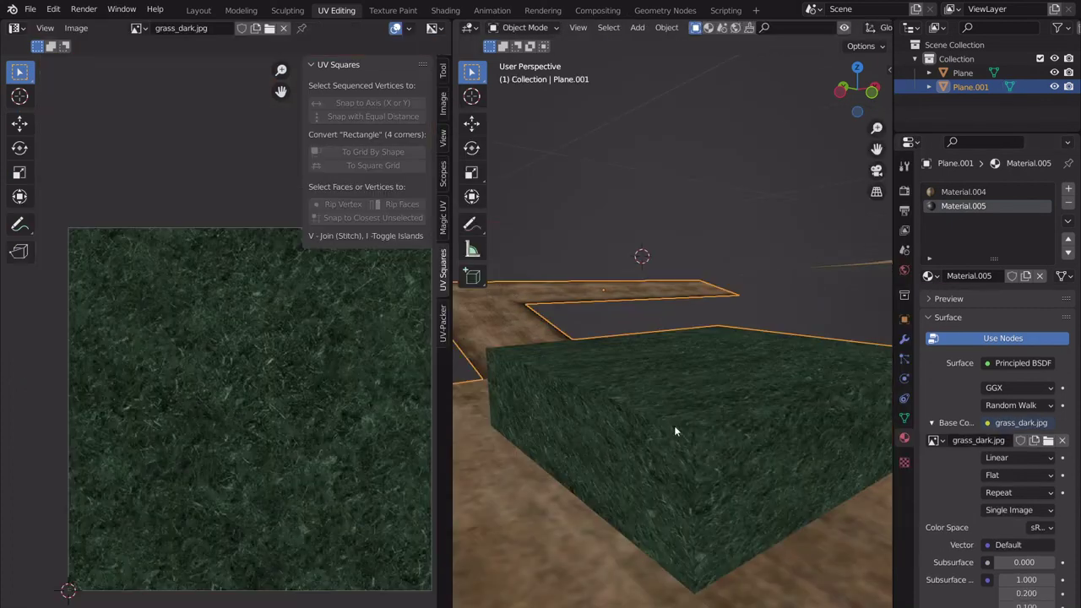
middle_drag(674, 426, 739, 371)
scroll(712, 430, down, 4)
scroll(675, 443, up, 2)
key(Tab)
key(Tab)
scroll(741, 410, down, 4)
scroll(712, 443, up, 4)
mouse_move(638, 441)
middle_down()
mouse_move(657, 454)
mouse_move(640, 449)
middle_up()
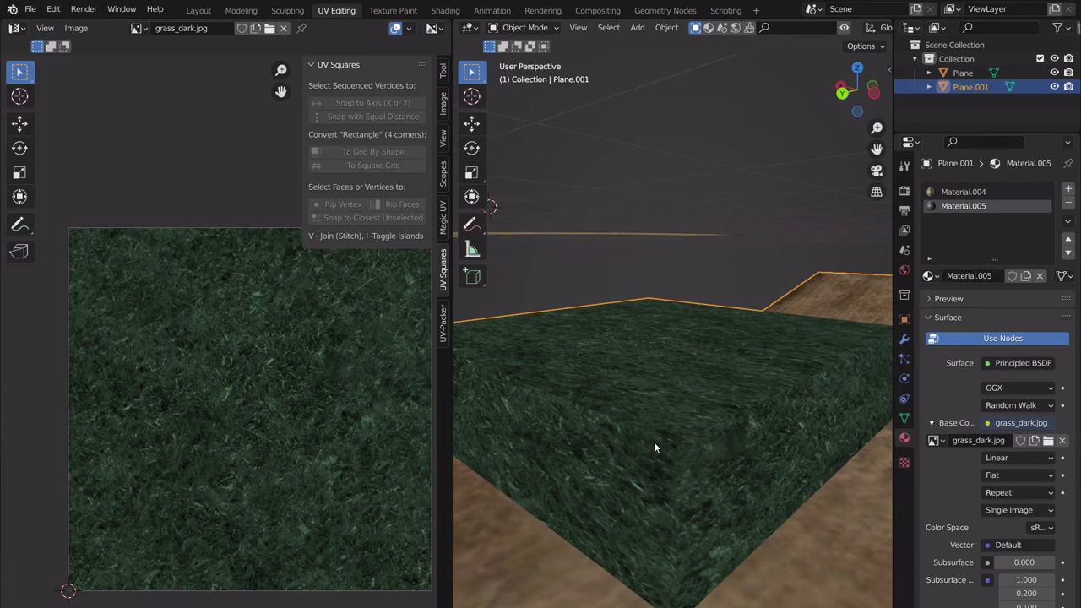
scroll(672, 393, down, 5)
middle_drag(672, 393, 672, 413)
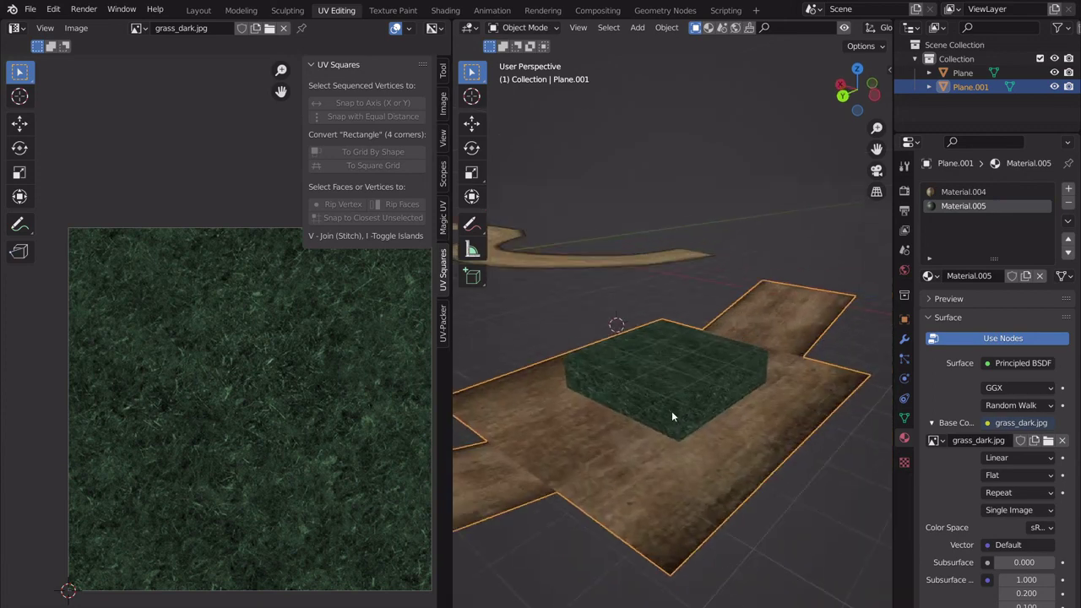
scroll(675, 417, up, 2)
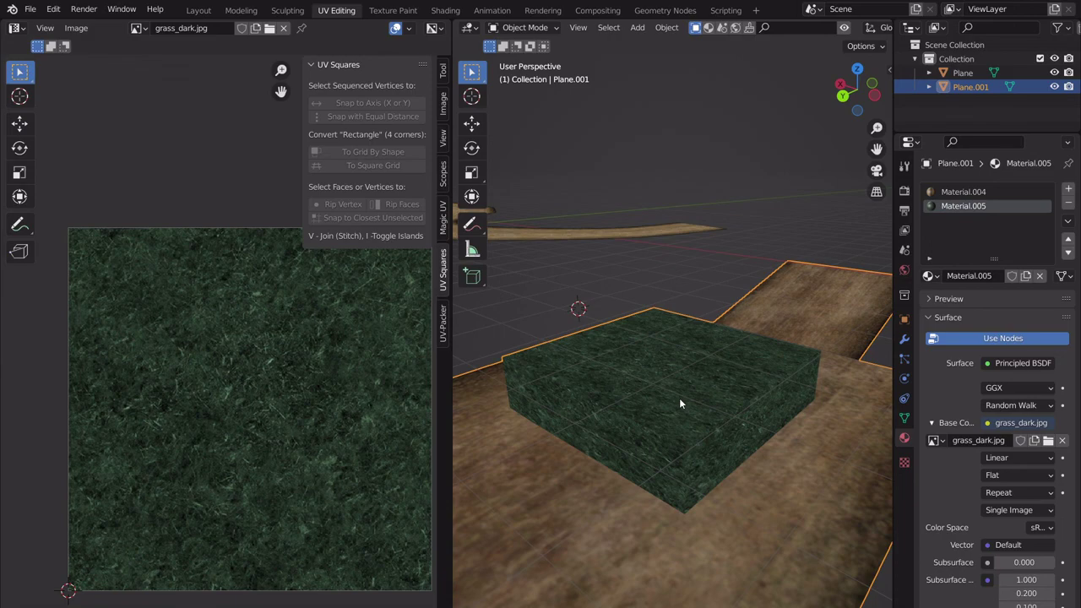
middle_drag(679, 403, 700, 415)
scroll(716, 365, up, 4)
scroll(717, 364, down, 3)
scroll(700, 413, down, 1)
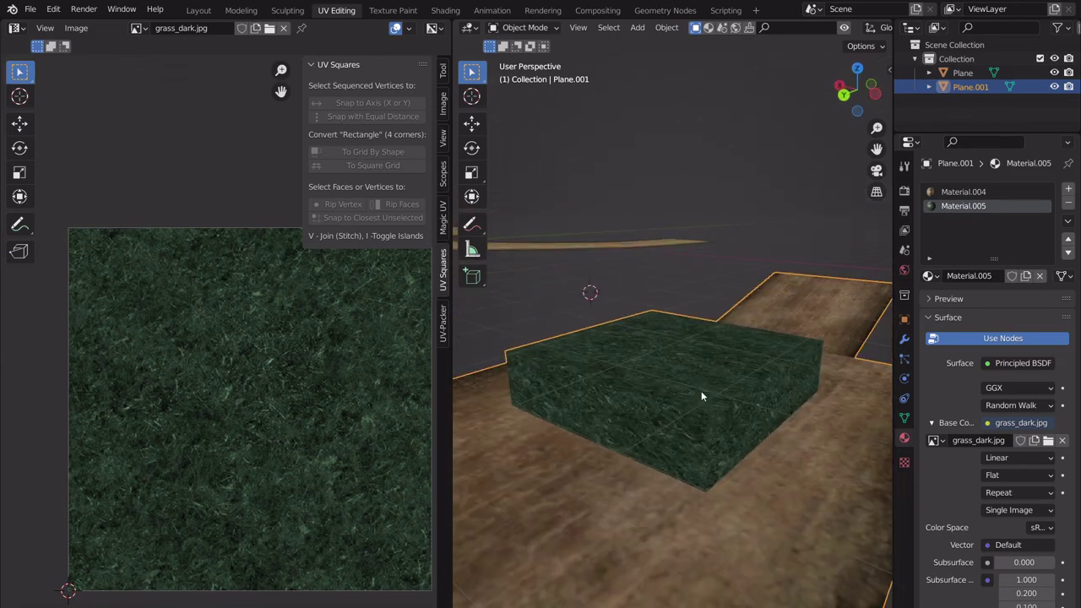
scroll(718, 357, down, 1)
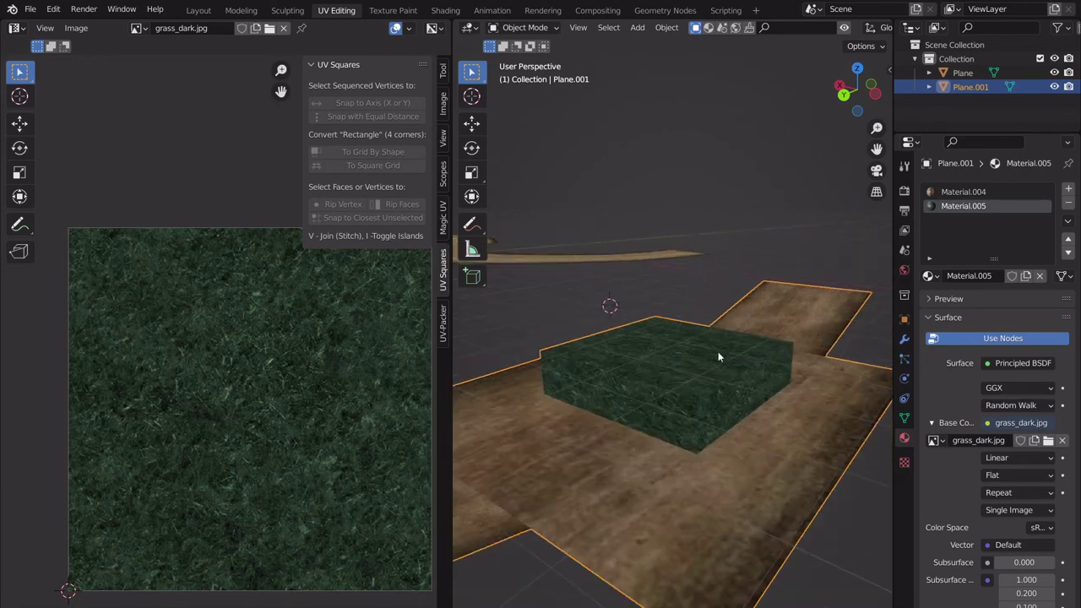
key(Tab)
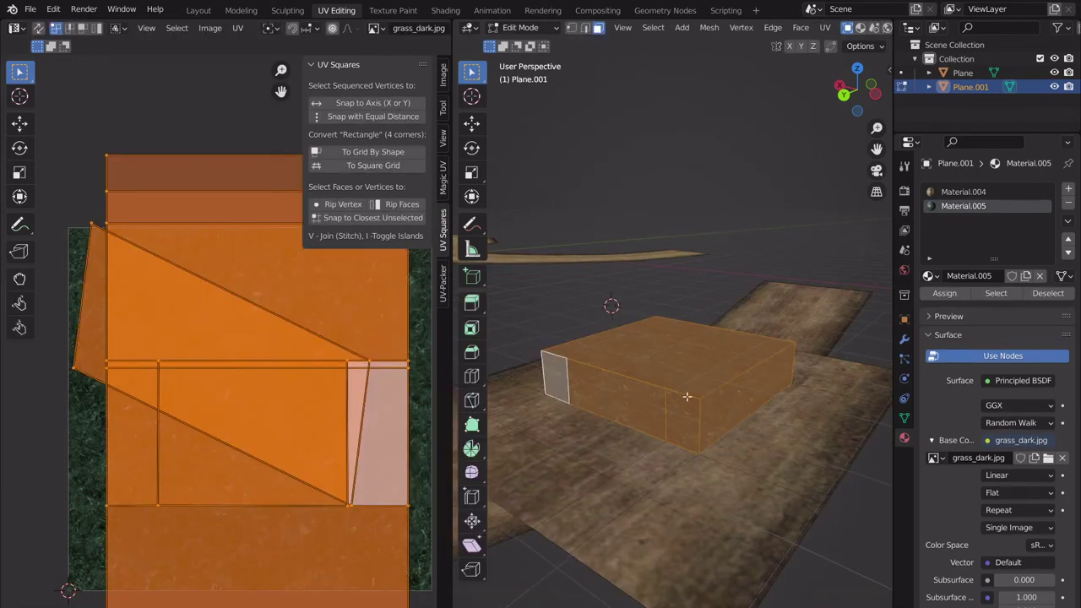
scroll(688, 398, down, 4)
middle_drag(690, 406, 657, 415)
shift+middle_drag(656, 415, 715, 394)
scroll(725, 467, up, 2)
scroll(772, 407, up, 1)
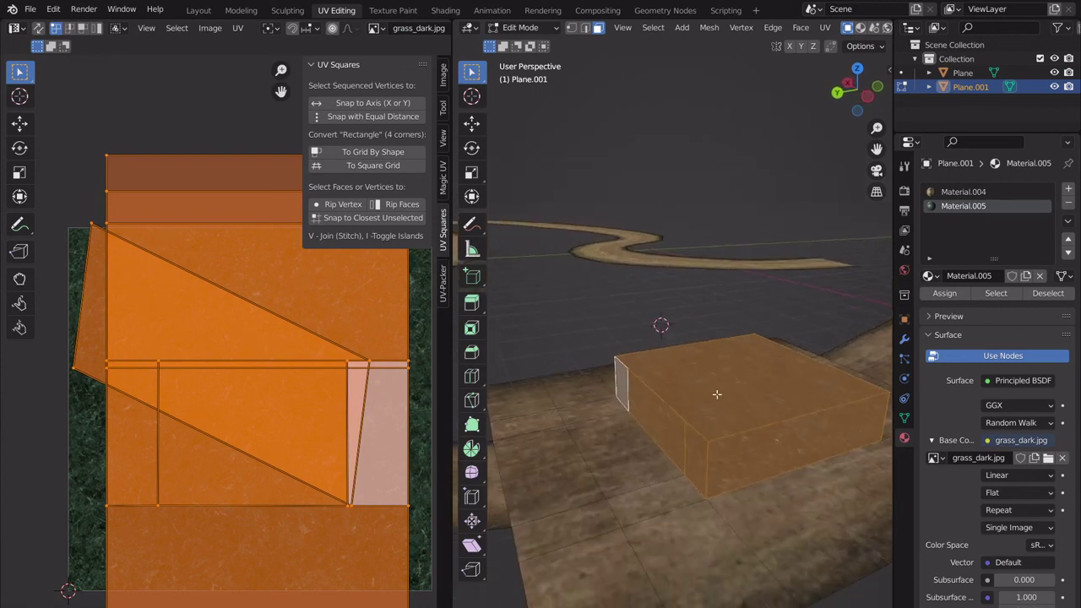
key(p)
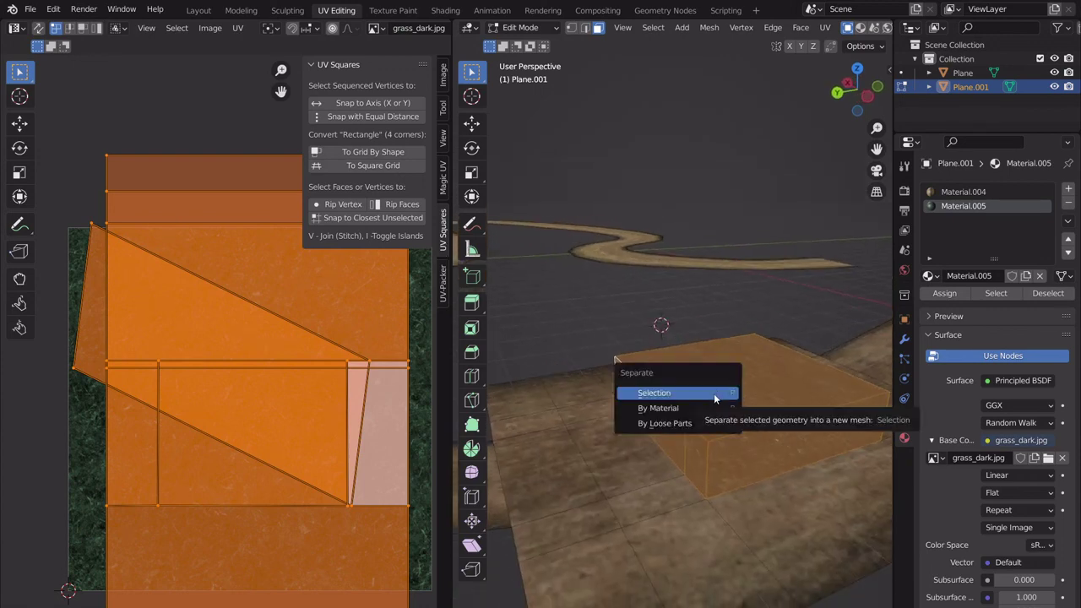
click(714, 393)
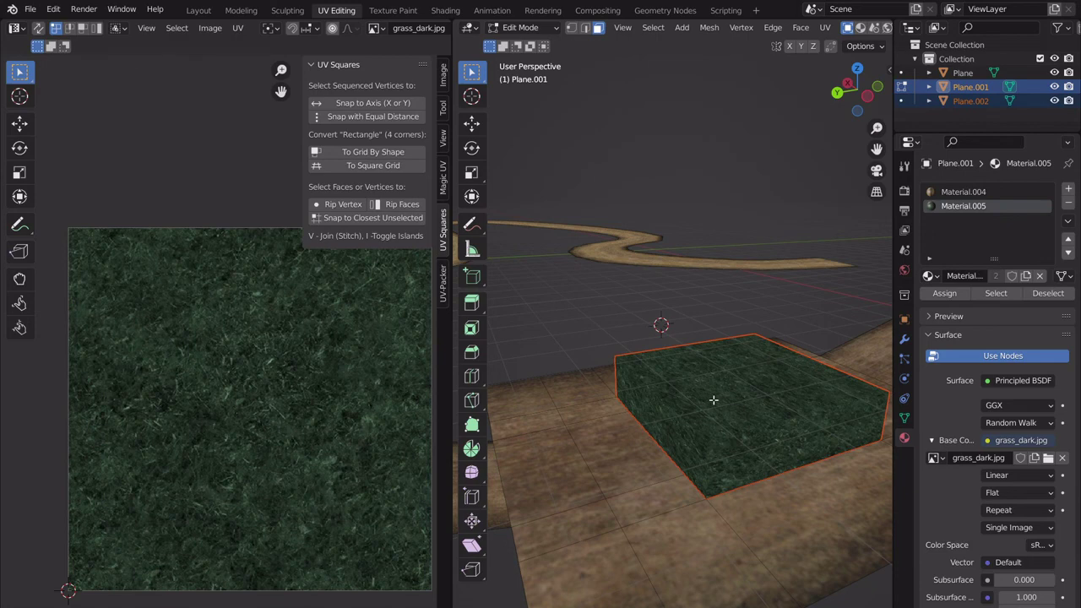
key(ctrl+z)
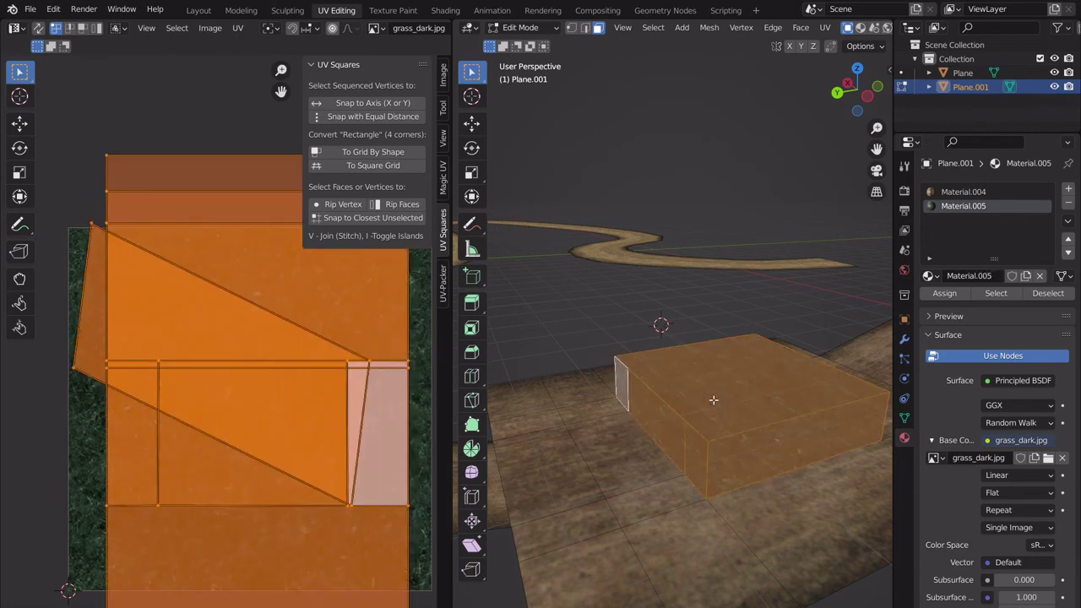
- Select all faces of the floor and block mesh, separate it into objects by material, and return to Object Mode
key(p)
key(a)
scroll(685, 337, down, 5)
shift+middle_drag(613, 350, 676, 398)
scroll(680, 388, up, 2)
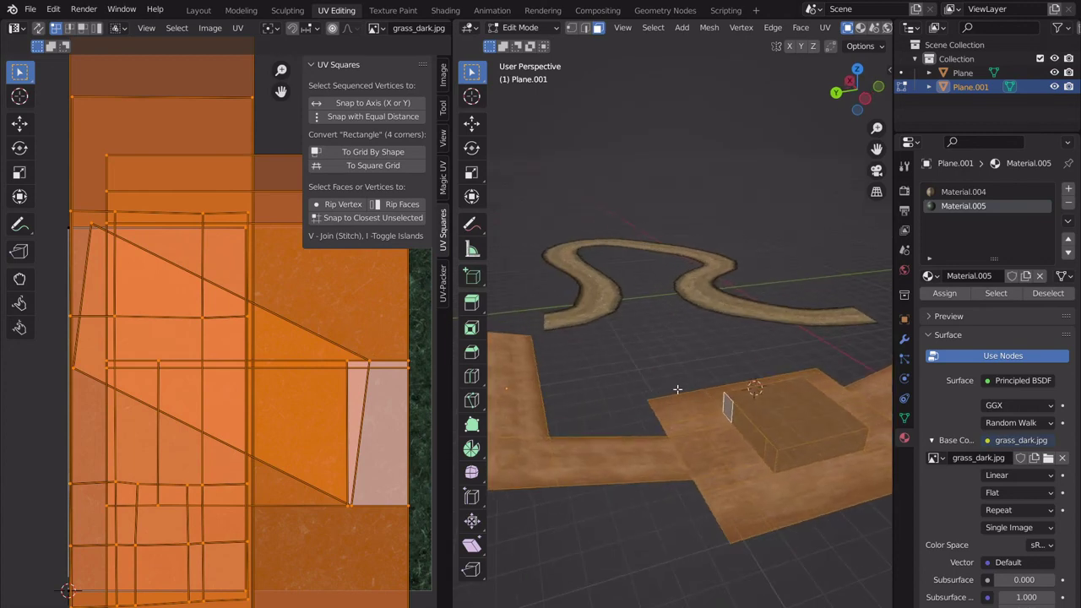
key(p)
click(679, 409)
key(Tab)
- Test-move the grass block and the dirt floor separately to check that they are independent objects, cancelling both moves
click(755, 430)
key(g)
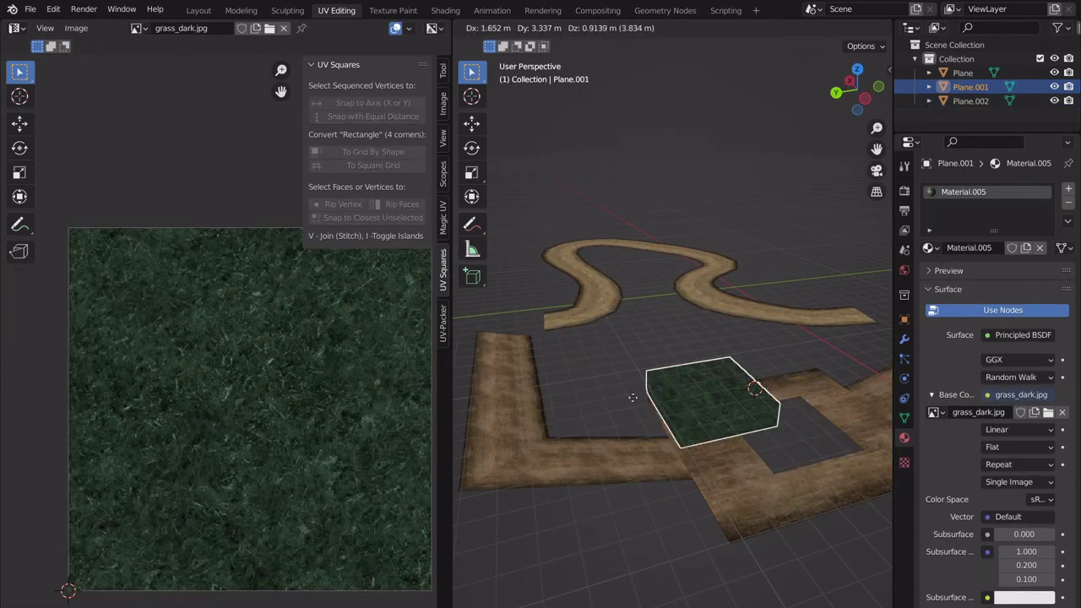
right_click(782, 395)
click(707, 468)
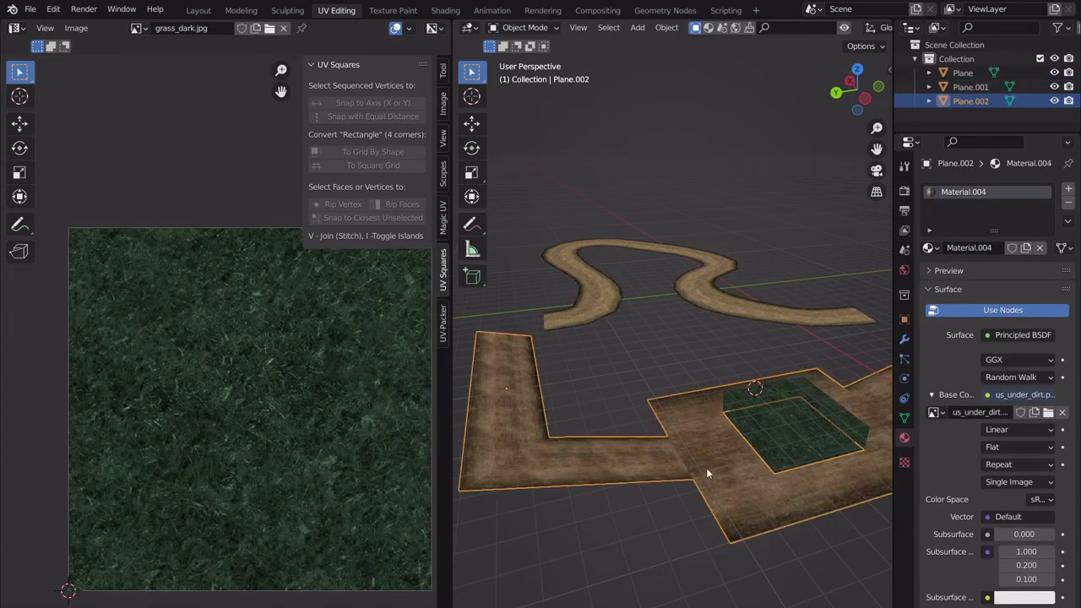
key(g)
key(Escape)
- Examine the grass block, dirt floor and curved road by selecting each object in turn, and finish with nothing selected
click(793, 387)
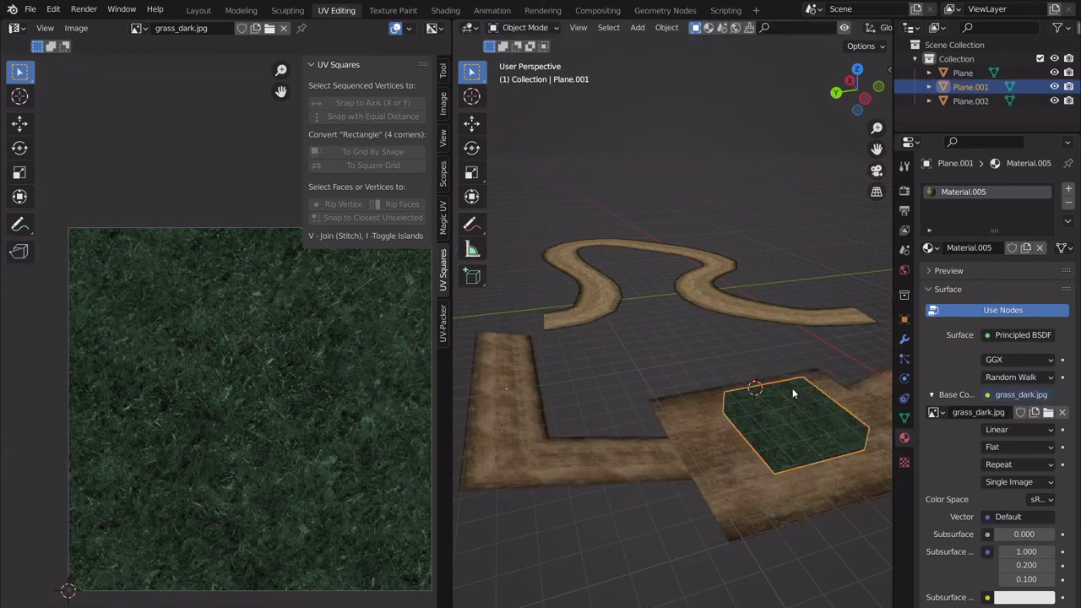
middle_drag(731, 368, 675, 402)
click(776, 419)
click(681, 441)
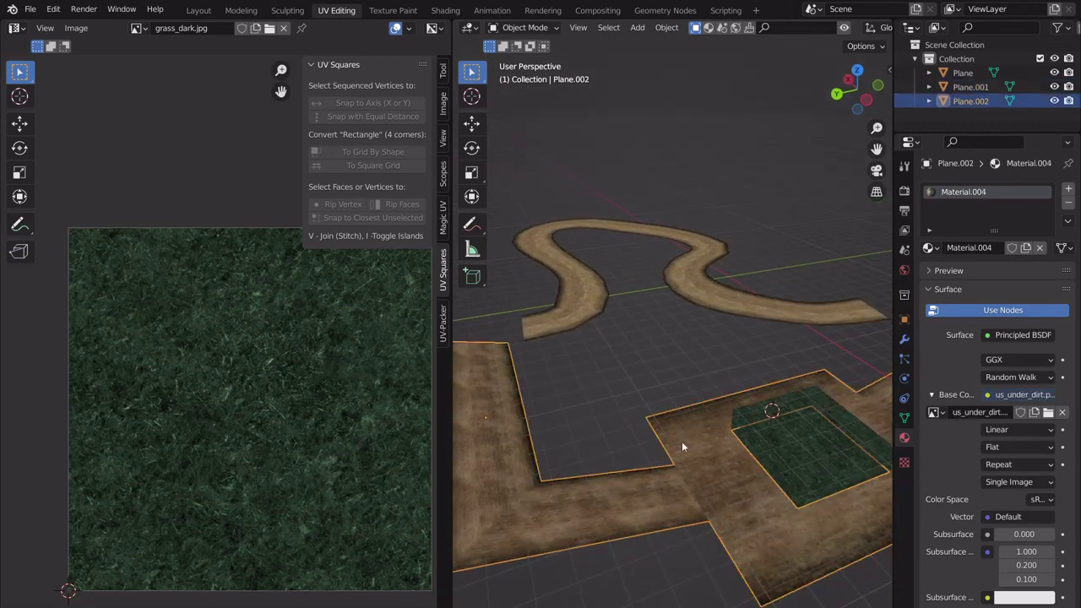
middle_drag(681, 441, 725, 394)
click(759, 324)
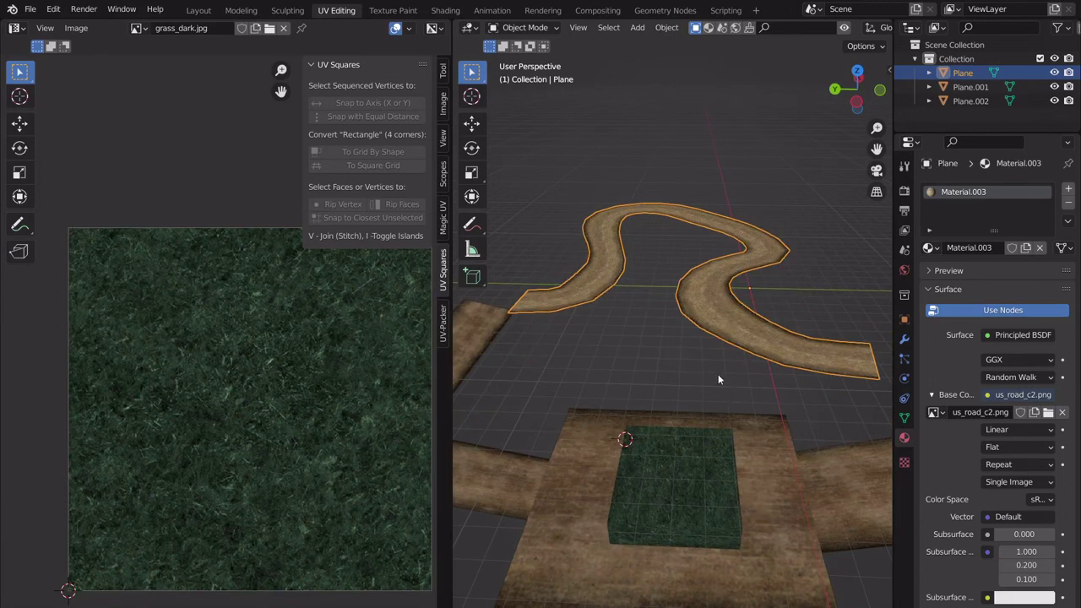
click(585, 470)
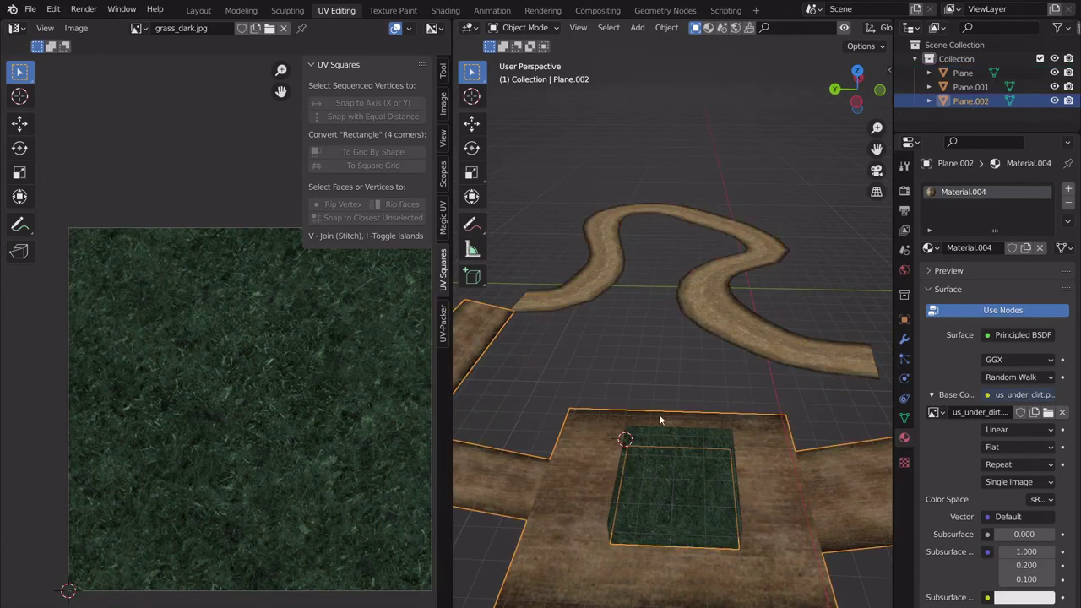
middle_drag(659, 414, 676, 372)
click(676, 372)
scroll(677, 377, down, 3)
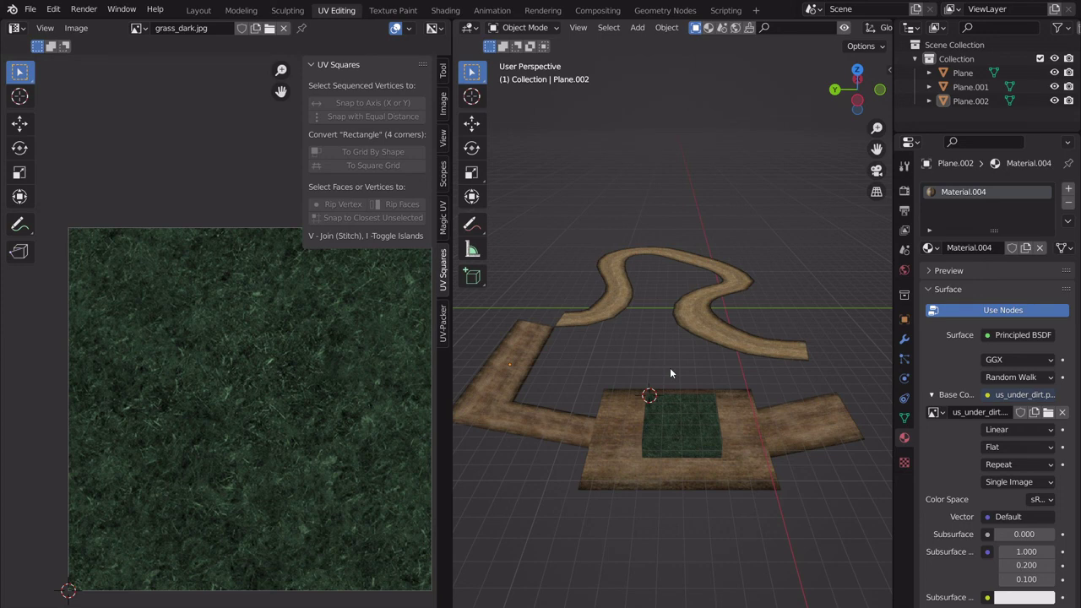
key(super)
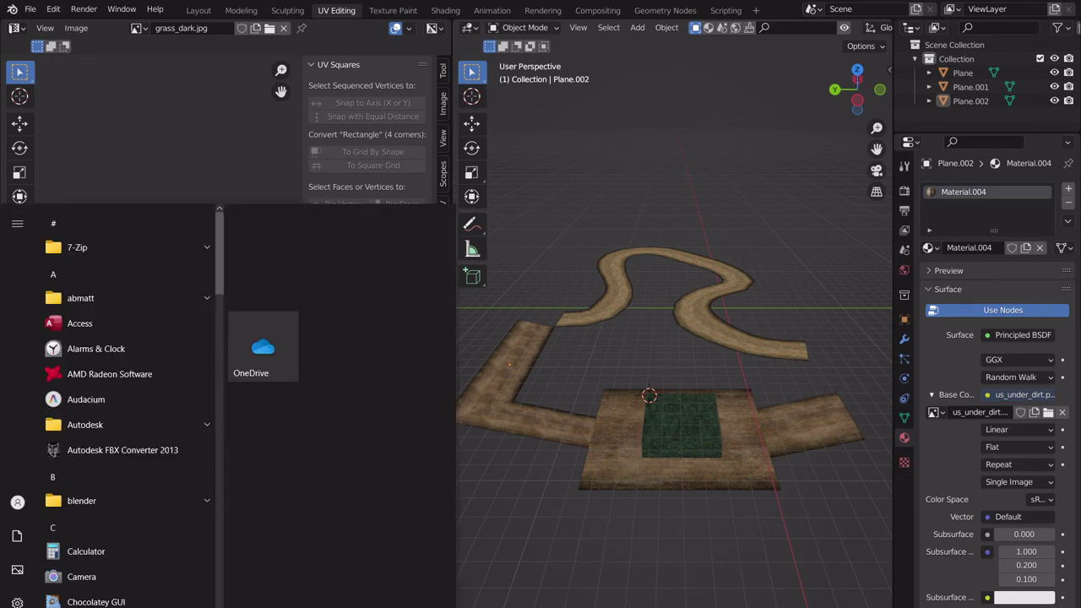
click(628, 607)
click(924, 539)
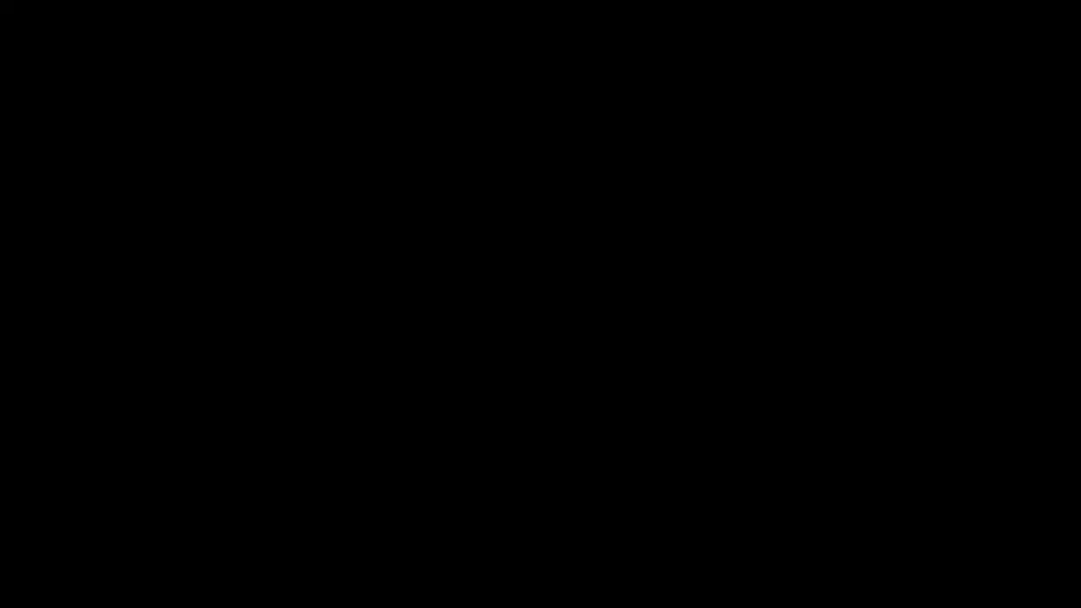